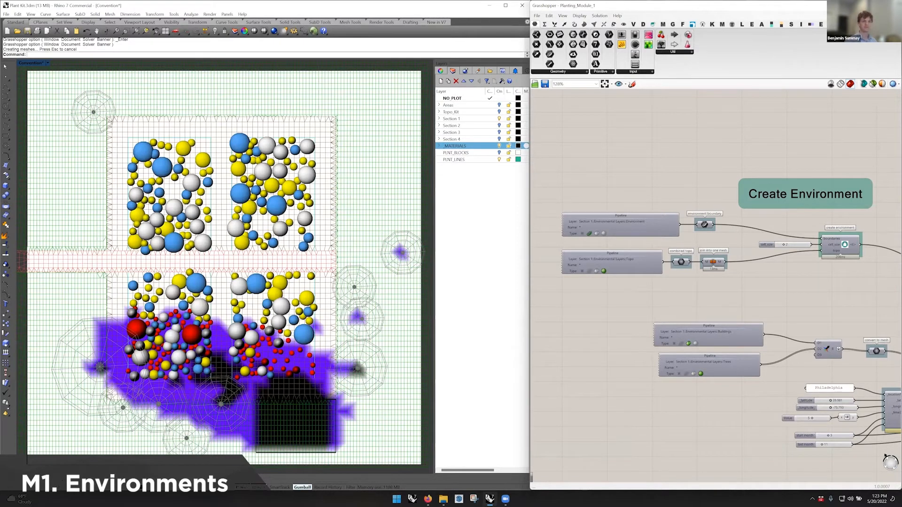
Step: Show the planting plugin's component set and look over the Create Environment group on the canvas
{"action": "mouse_move", "coordinate": [868, 5]}
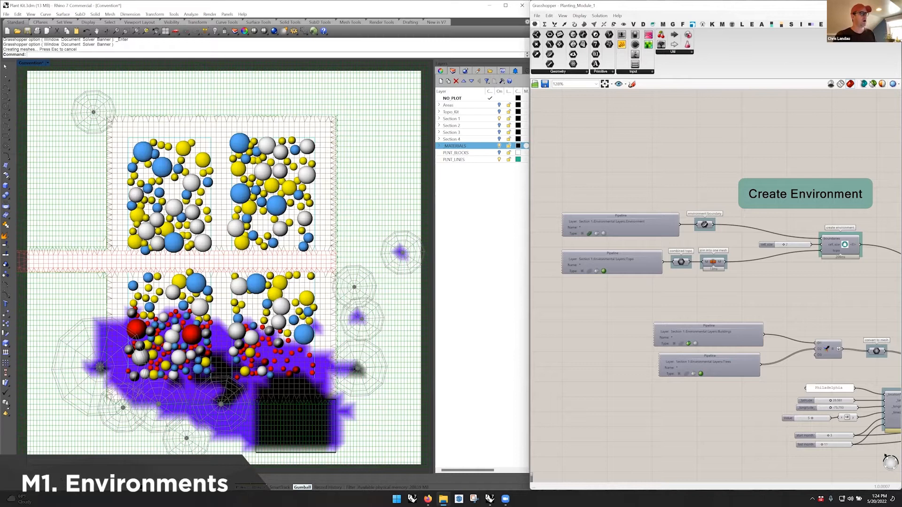
{"action": "left_click", "coordinate": [772, 23]}
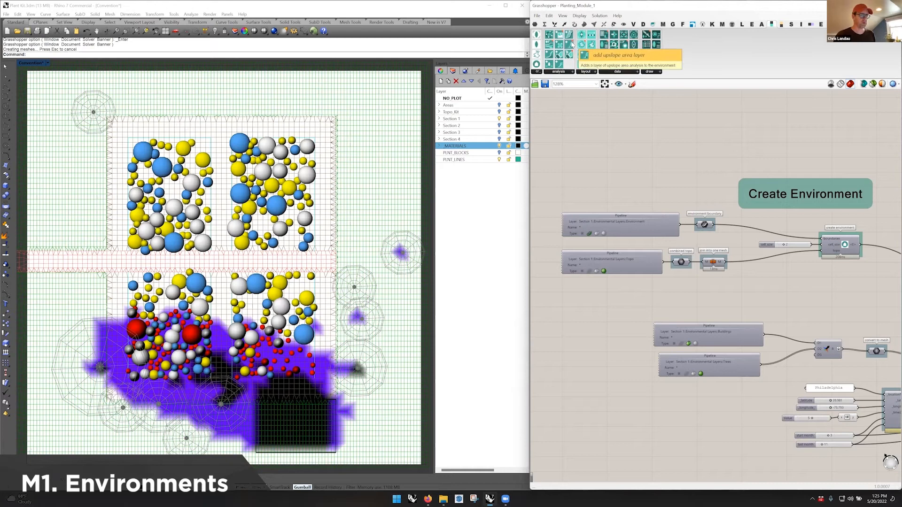
{"action": "right_click_drag", "start_coordinate": [772, 217], "coordinate": [679, 188]}
{"action": "scroll", "coordinate": [678, 188], "scroll_direction": "down", "scroll_amount": 3}
{"action": "right_click_drag", "start_coordinate": [769, 181], "coordinate": [658, 205]}
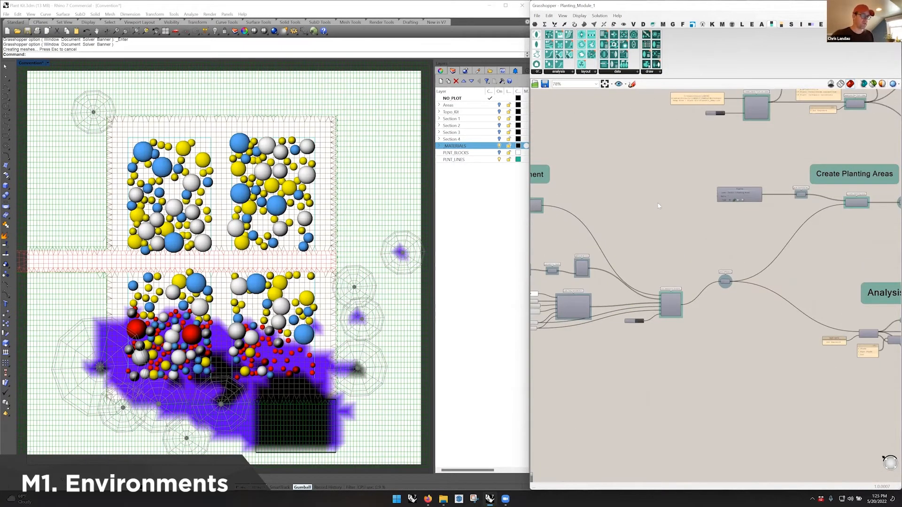
{"action": "right_click_drag", "start_coordinate": [545, 207], "coordinate": [721, 213]}
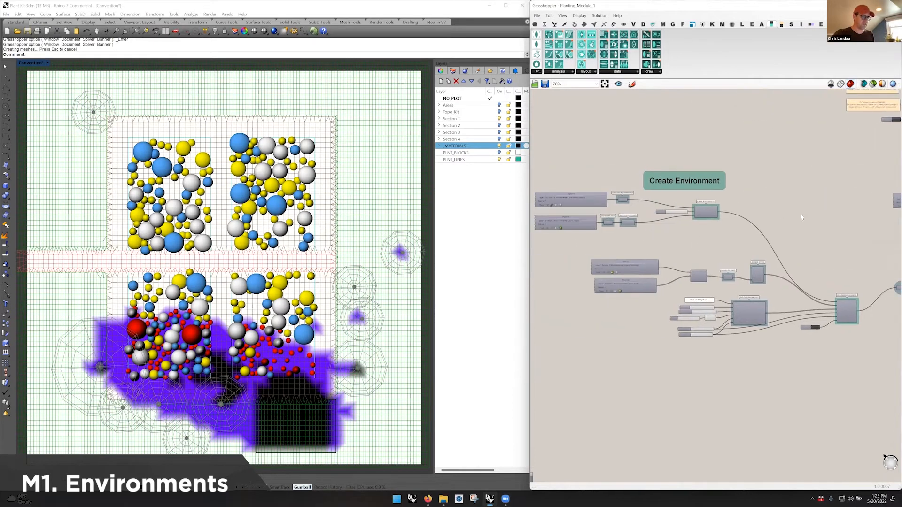
{"action": "scroll", "coordinate": [810, 176], "scroll_direction": "up", "scroll_amount": 1}
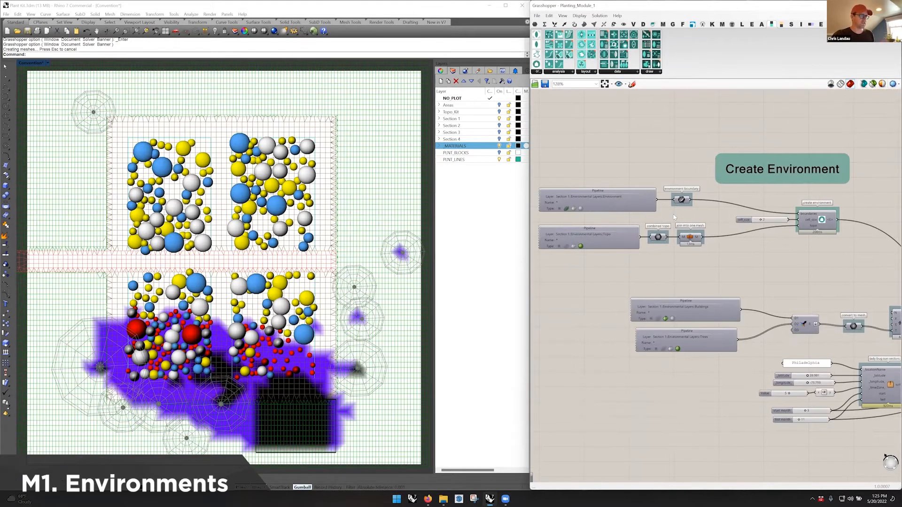
{"action": "right_click_drag", "start_coordinate": [799, 183], "coordinate": [810, 176]}
Step: Examine the CSV path panels and the create plants component in the Import Plant Data from a custom CSV group
{"action": "scroll", "coordinate": [810, 176], "scroll_direction": "down", "scroll_amount": 3}
{"action": "scroll", "coordinate": [663, 230], "scroll_direction": "up", "scroll_amount": 5}
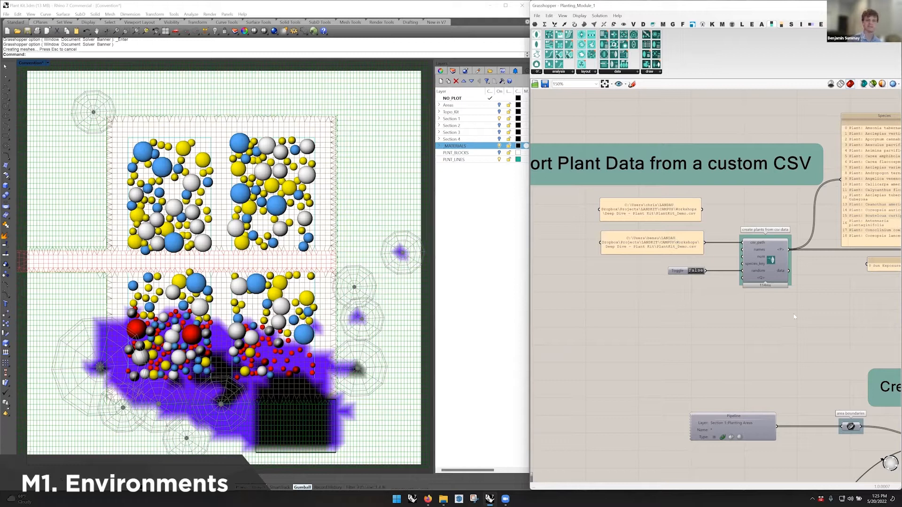
{"action": "scroll", "coordinate": [791, 293], "scroll_direction": "down", "scroll_amount": 3}
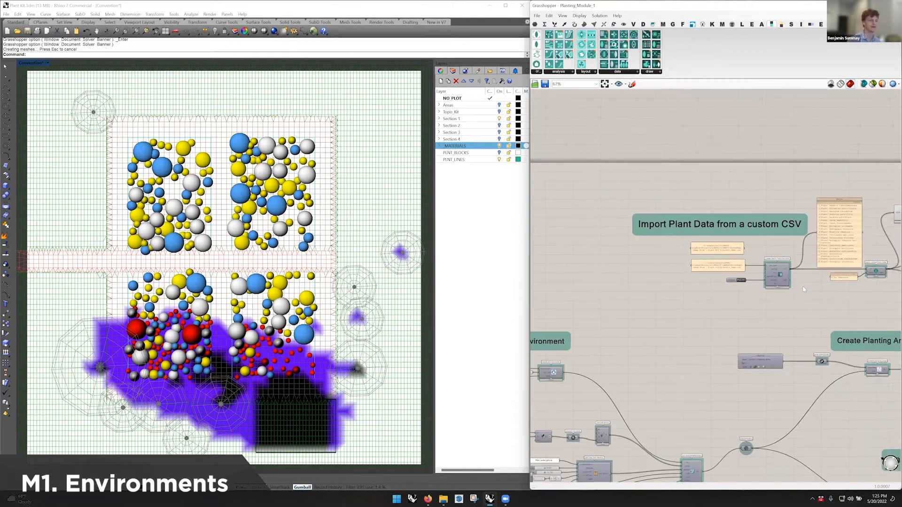
{"action": "scroll", "coordinate": [748, 274], "scroll_direction": "up", "scroll_amount": 3}
{"action": "scroll", "coordinate": [707, 289], "scroll_direction": "up", "scroll_amount": 3}
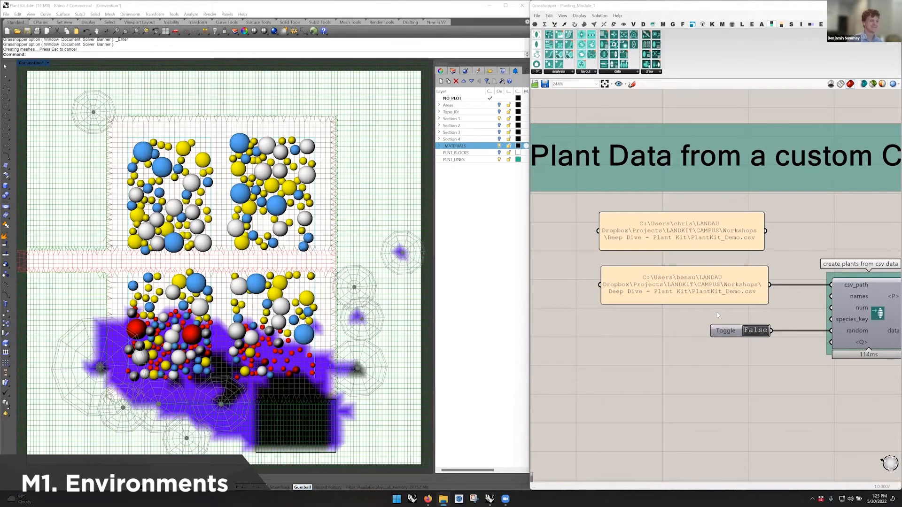
{"action": "scroll", "coordinate": [717, 315], "scroll_direction": "down", "scroll_amount": 8}
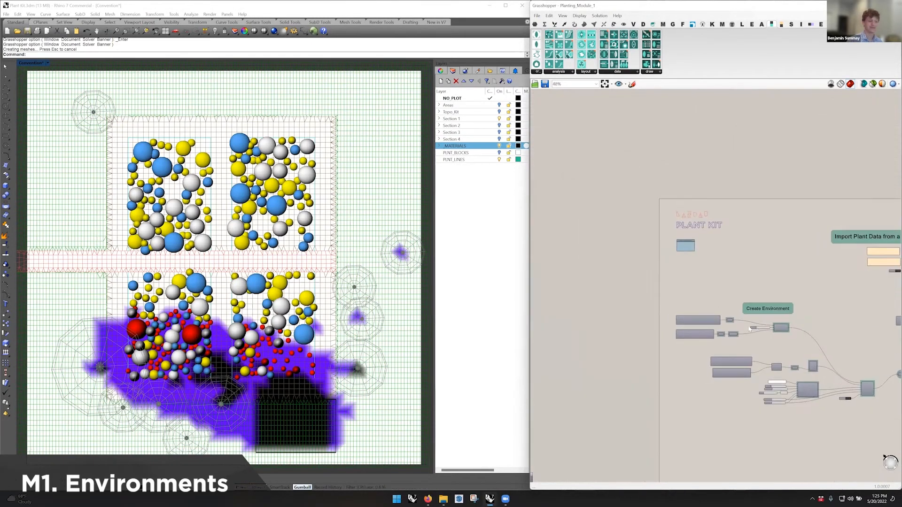
Step: Maximize the Grasshopper window and frame the Create Environment group's pipelines and component
{"action": "scroll", "coordinate": [750, 329], "scroll_direction": "up", "scroll_amount": 5}
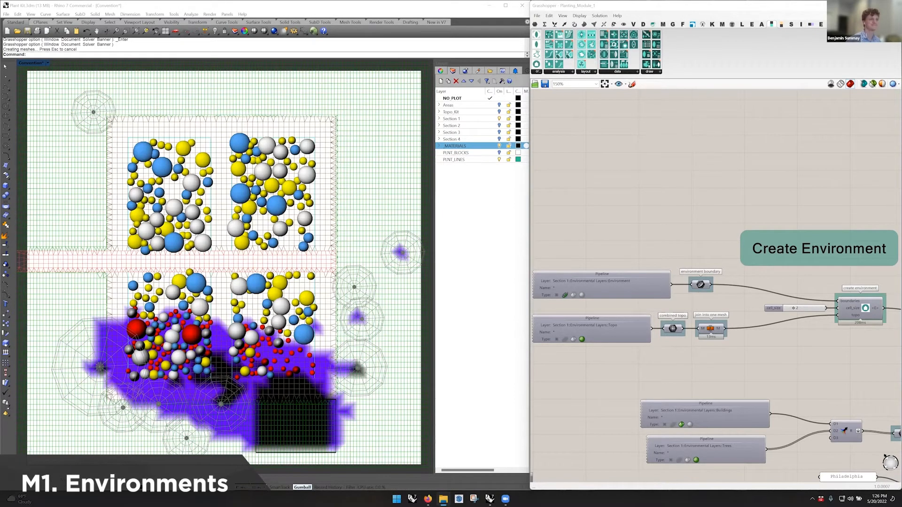
{"action": "key", "text": "super+Up"}
{"action": "scroll", "coordinate": [518, 279], "scroll_direction": "down", "scroll_amount": 5}
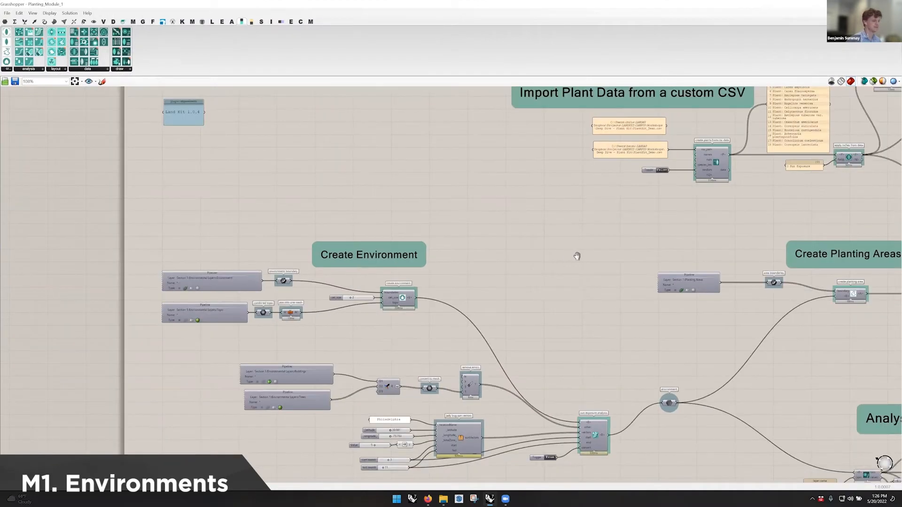
{"action": "scroll", "coordinate": [421, 274], "scroll_direction": "up", "scroll_amount": 4}
{"action": "scroll", "coordinate": [422, 274], "scroll_direction": "up", "scroll_amount": 4}
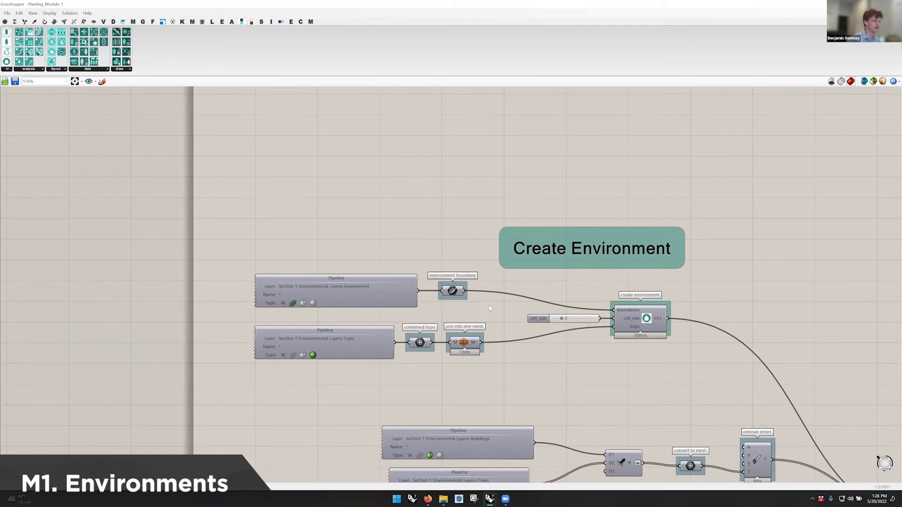
{"action": "scroll", "coordinate": [490, 308], "scroll_direction": "up", "scroll_amount": 2}
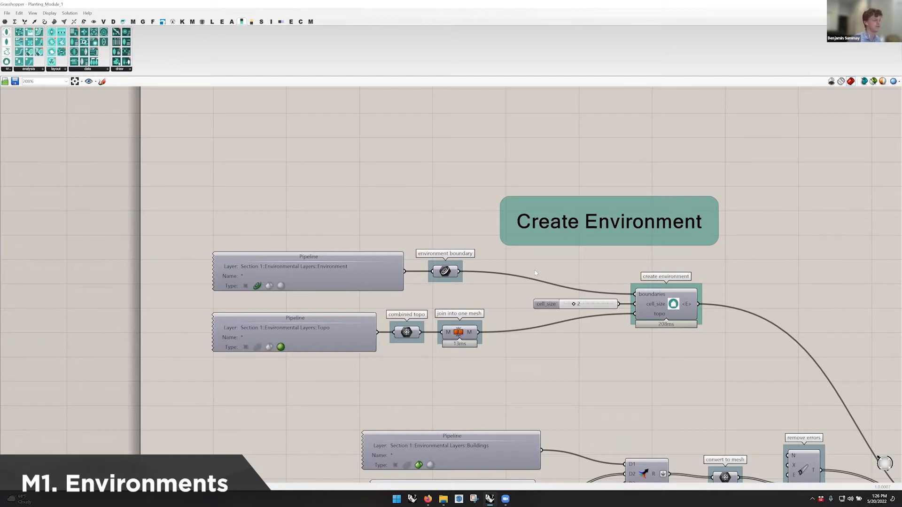
Step: Examine how the environment boundary, cell_size and combined topo feed the create environment component and where that group sits in the definition
{"action": "scroll", "coordinate": [534, 273], "scroll_direction": "down", "scroll_amount": 8}
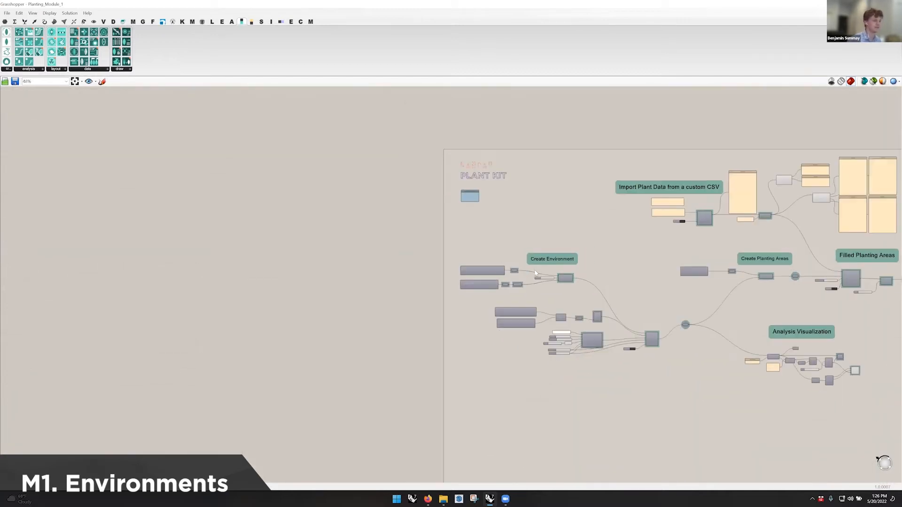
{"action": "scroll", "coordinate": [535, 273], "scroll_direction": "up", "scroll_amount": 4}
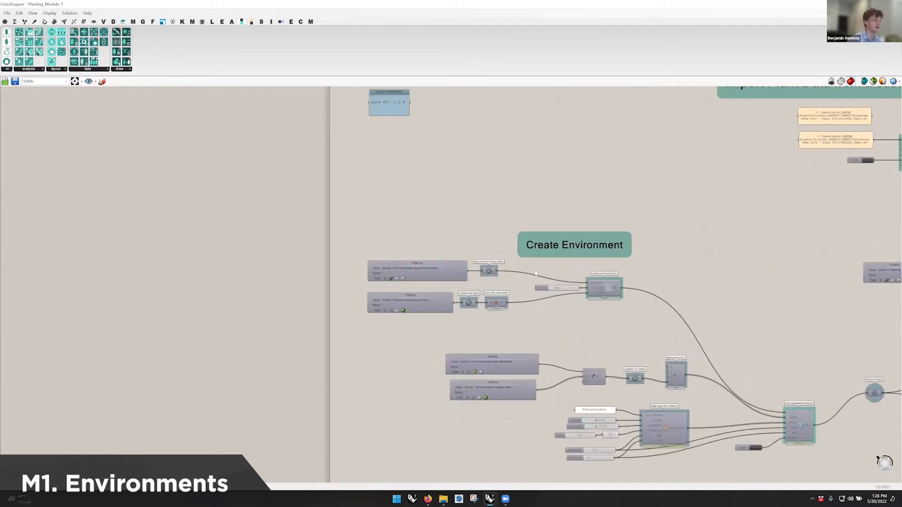
{"action": "scroll", "coordinate": [534, 272], "scroll_direction": "up", "scroll_amount": 3}
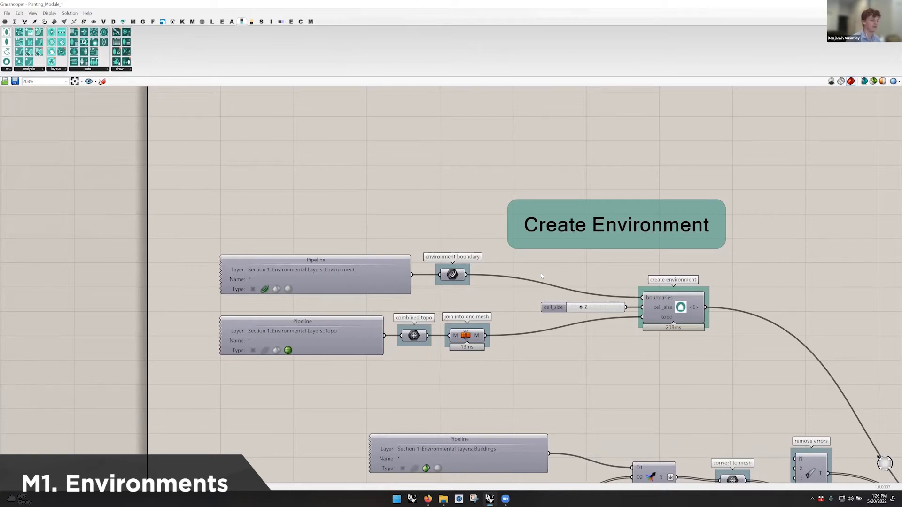
{"action": "scroll", "coordinate": [541, 275], "scroll_direction": "down", "scroll_amount": 4}
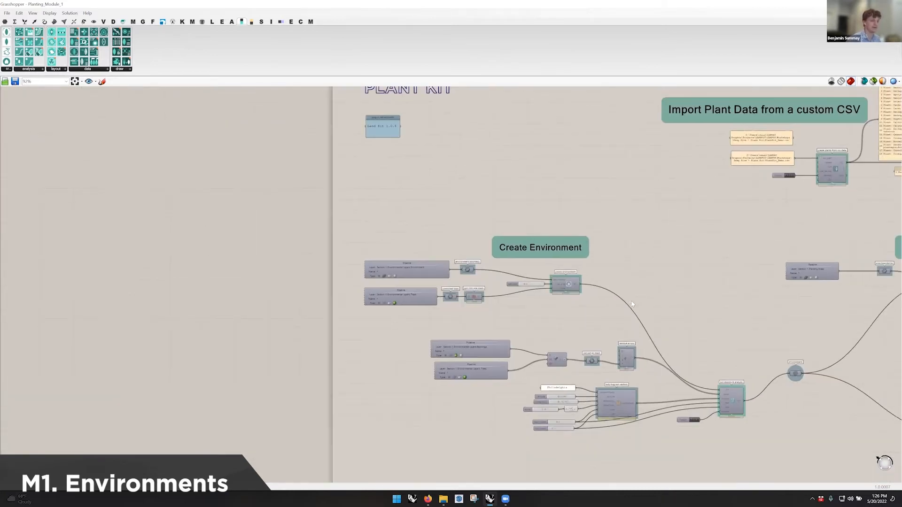
{"action": "scroll", "coordinate": [632, 304], "scroll_direction": "down", "scroll_amount": 1}
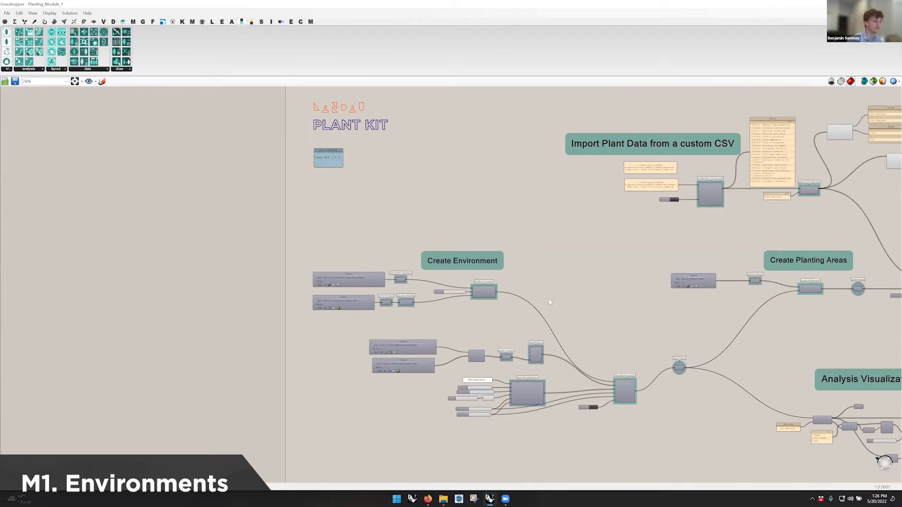
{"action": "scroll", "coordinate": [550, 302], "scroll_direction": "up", "scroll_amount": 3}
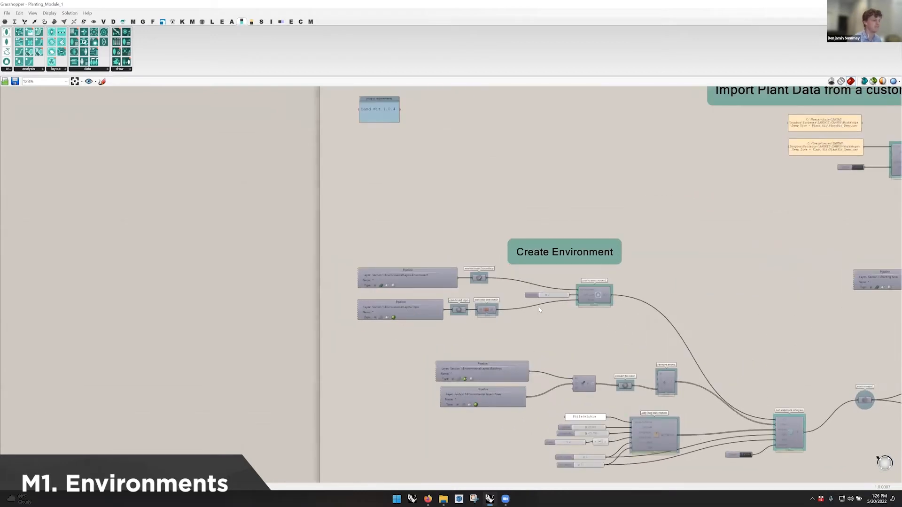
{"action": "scroll", "coordinate": [539, 310], "scroll_direction": "up", "scroll_amount": 3}
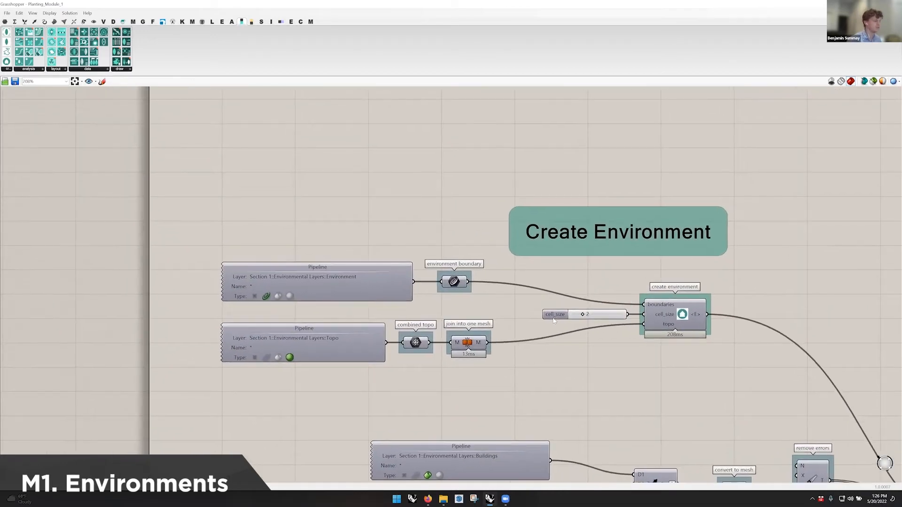
{"action": "scroll", "coordinate": [553, 320], "scroll_direction": "up", "scroll_amount": 1}
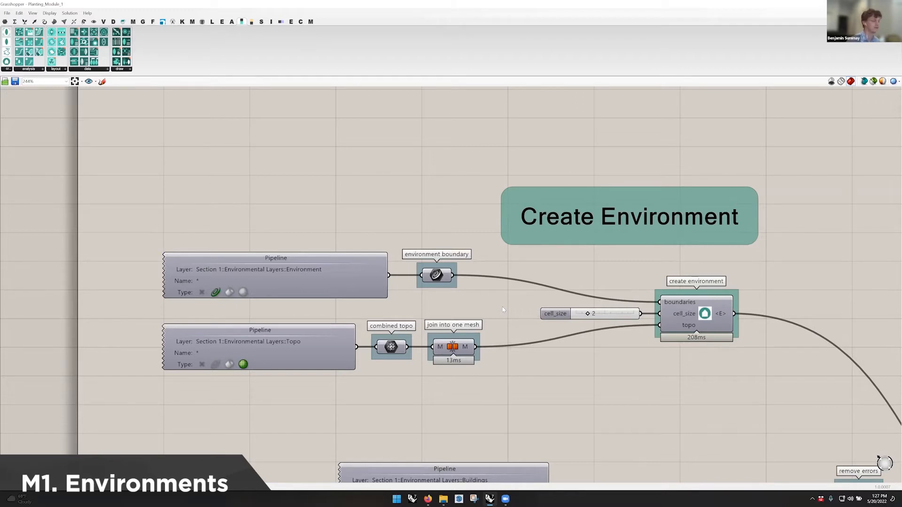
Step: Inspect the create environment component's description and its topo and cell_size inputs
{"action": "right_click_drag", "start_coordinate": [710, 385], "coordinate": [698, 379]}
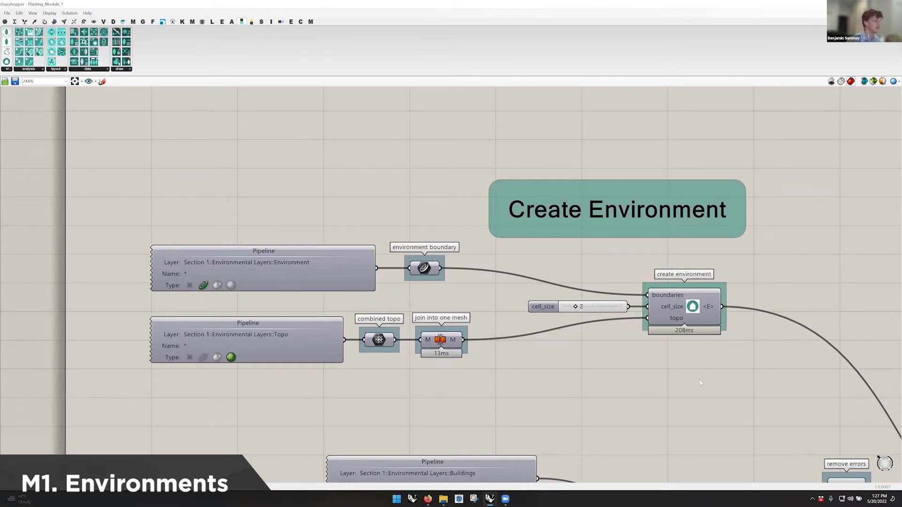
{"action": "right_click_drag", "start_coordinate": [684, 371], "coordinate": [677, 359]}
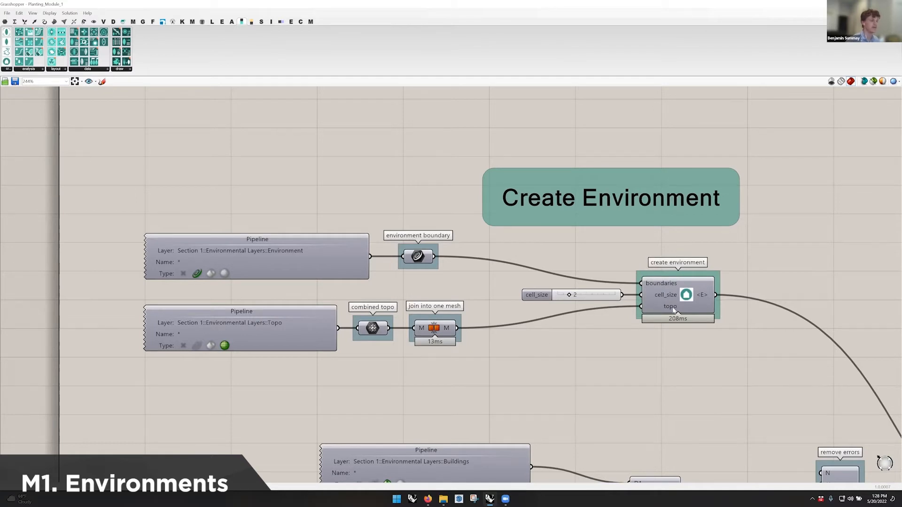
{"action": "mouse_move", "coordinate": [671, 310]}
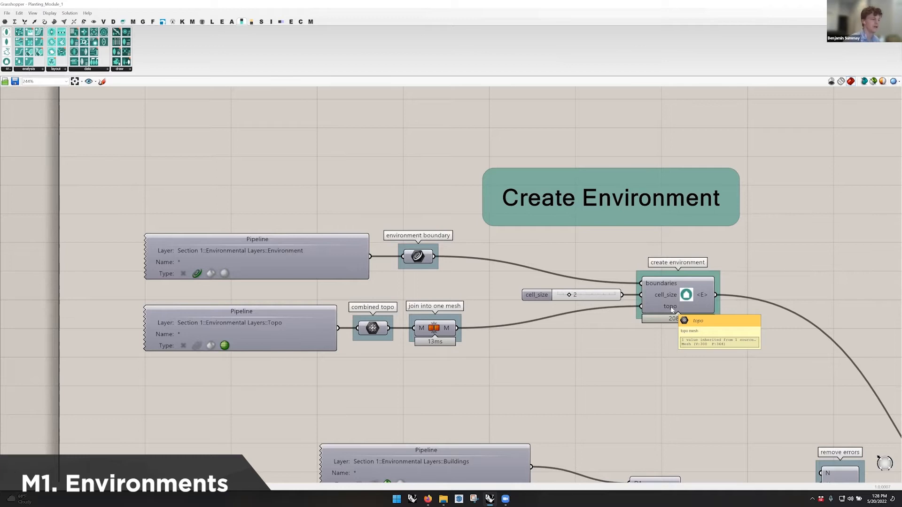
{"action": "right_click_drag", "start_coordinate": [671, 309], "coordinate": [563, 298]}
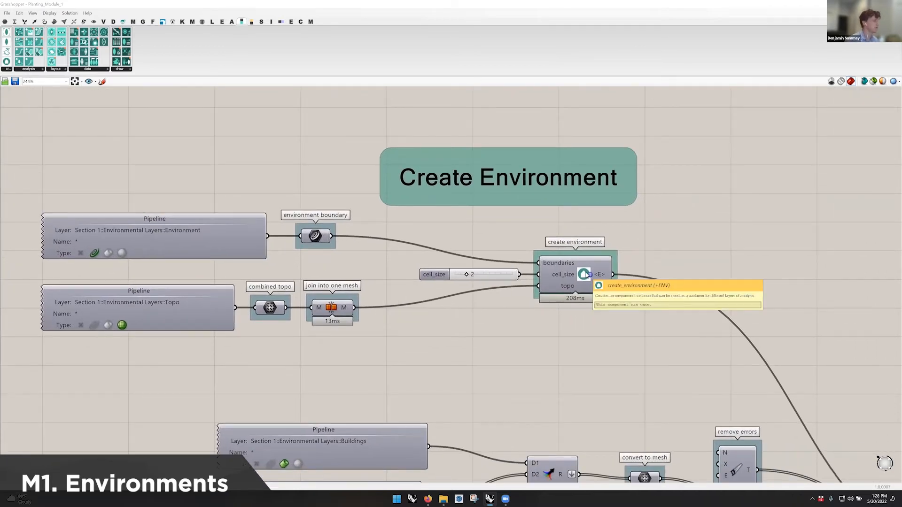
{"action": "mouse_move", "coordinate": [562, 280]}
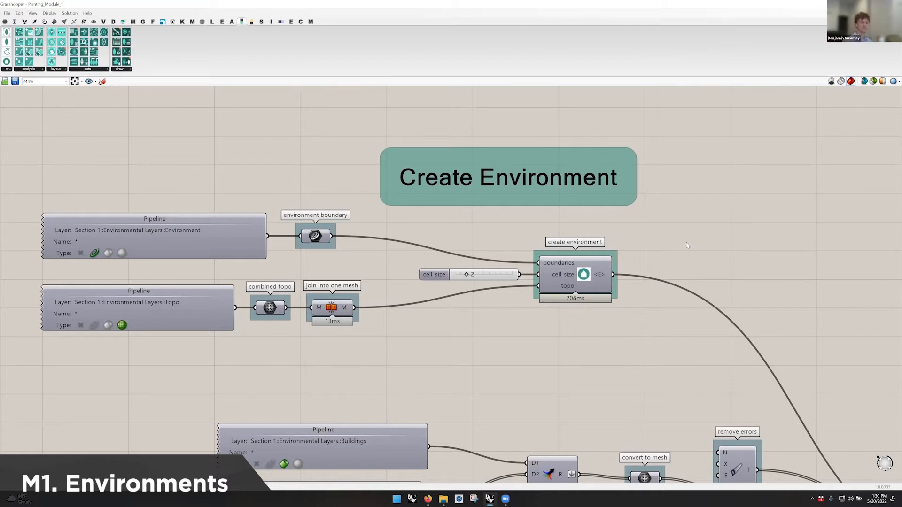
{"action": "mouse_move", "coordinate": [572, 276]}
Step: Trace the create environment output past the Buildings and Trees pipelines to the sun exposure analysis component
{"action": "right_click_drag", "start_coordinate": [691, 347], "coordinate": [599, 301]}
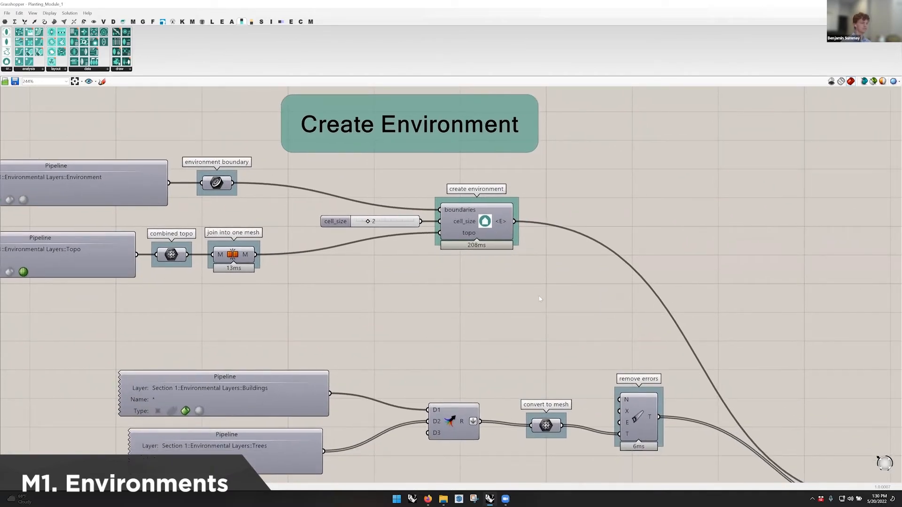
{"action": "right_click_drag", "start_coordinate": [755, 389], "coordinate": [697, 363]}
{"action": "right_click_drag", "start_coordinate": [590, 306], "coordinate": [654, 347]}
{"action": "right_click_drag", "start_coordinate": [741, 369], "coordinate": [712, 357]}
{"action": "mouse_move", "coordinate": [458, 211]}
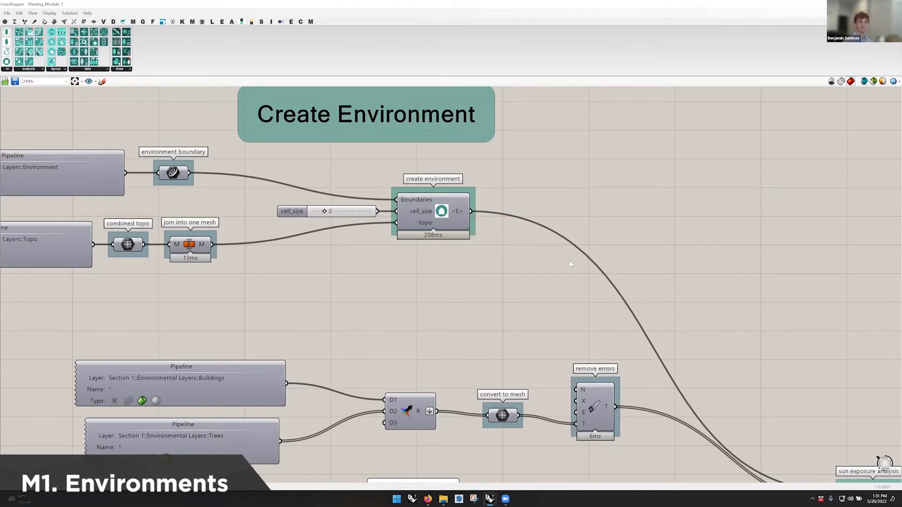
{"action": "right_click_drag", "start_coordinate": [668, 317], "coordinate": [559, 248]}
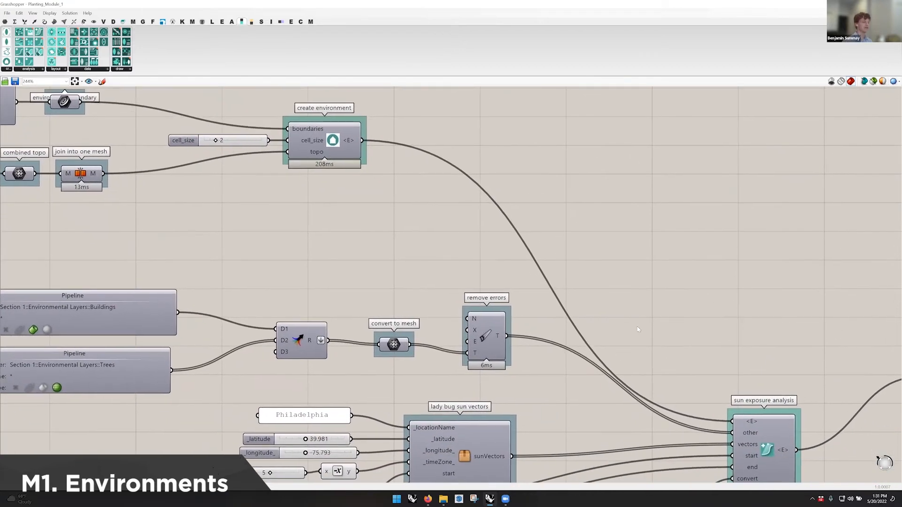
{"action": "right_click_drag", "start_coordinate": [677, 345], "coordinate": [612, 274]}
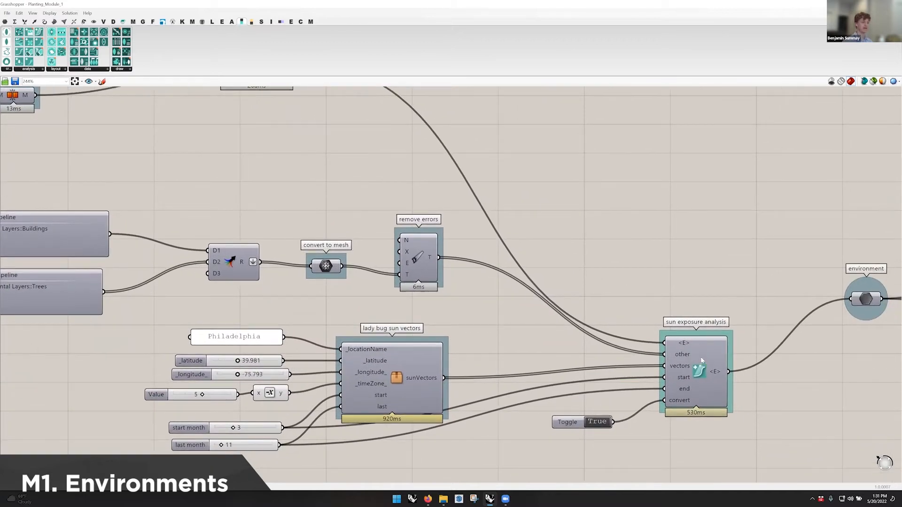
Step: Move the sun exposure analysis component and its convert Toggle slightly higher on the canvas
{"action": "left_click", "coordinate": [701, 342]}
{"action": "left_click_drag", "start_coordinate": [703, 342], "coordinate": [706, 333]}
{"action": "left_click_drag", "start_coordinate": [573, 427], "coordinate": [595, 387]}
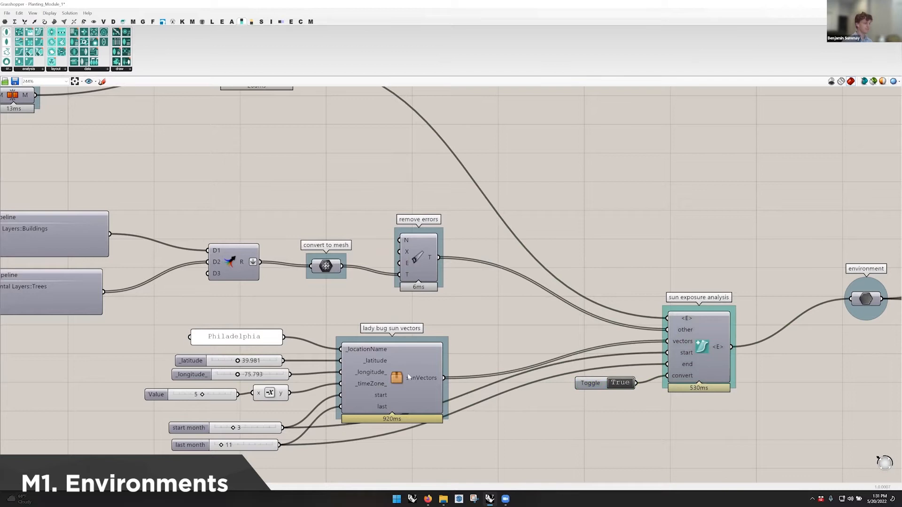
Step: Inspect the sun exposure analysis and lady bug sun vectors inputs, selecting the start month and last month sliders
{"action": "mouse_move", "coordinate": [416, 377]}
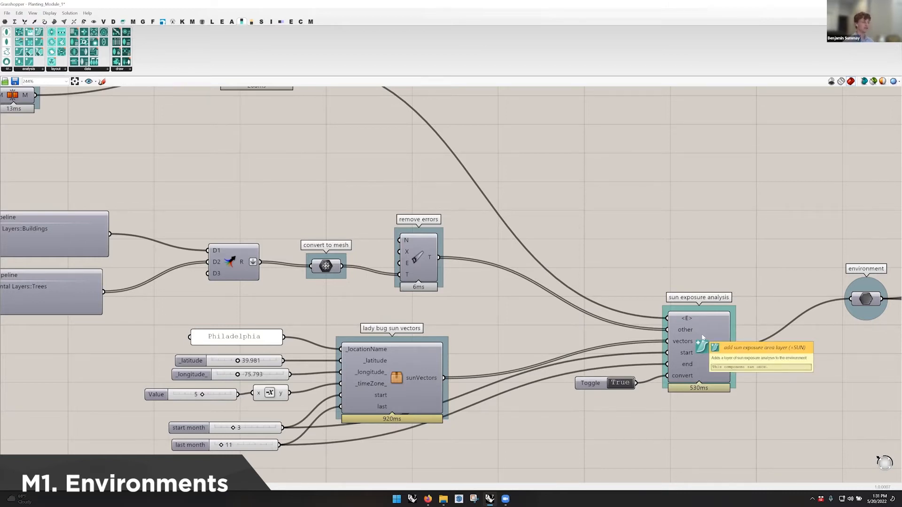
{"action": "right_click_drag", "start_coordinate": [432, 194], "coordinate": [428, 235]}
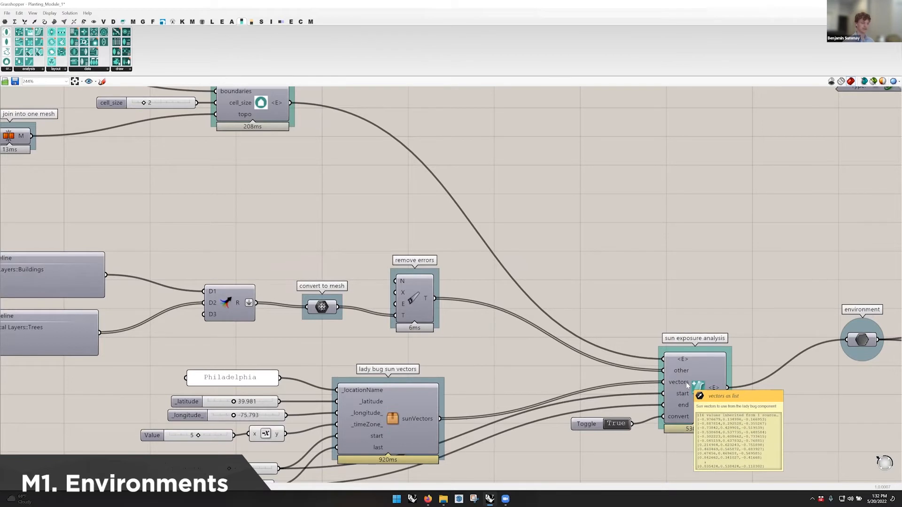
{"action": "right_click_drag", "start_coordinate": [343, 389], "coordinate": [399, 319]}
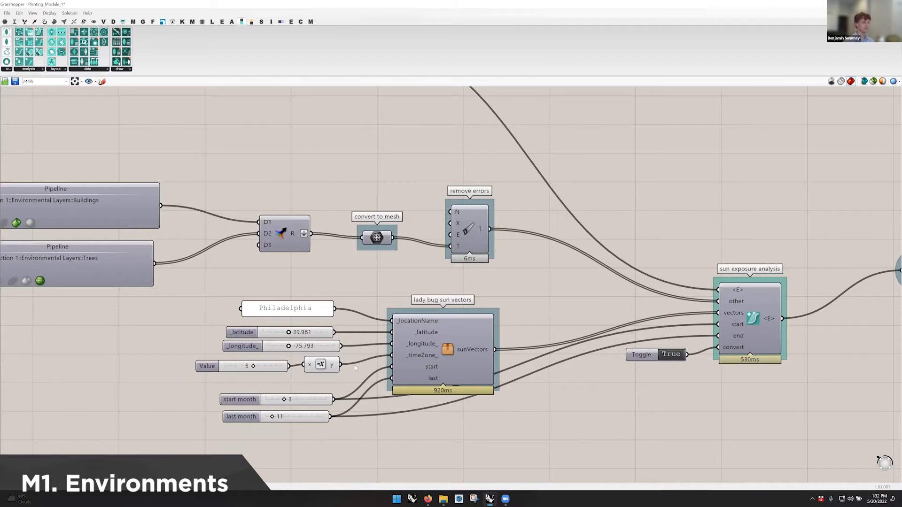
{"action": "left_click_drag", "start_coordinate": [316, 389], "coordinate": [293, 444]}
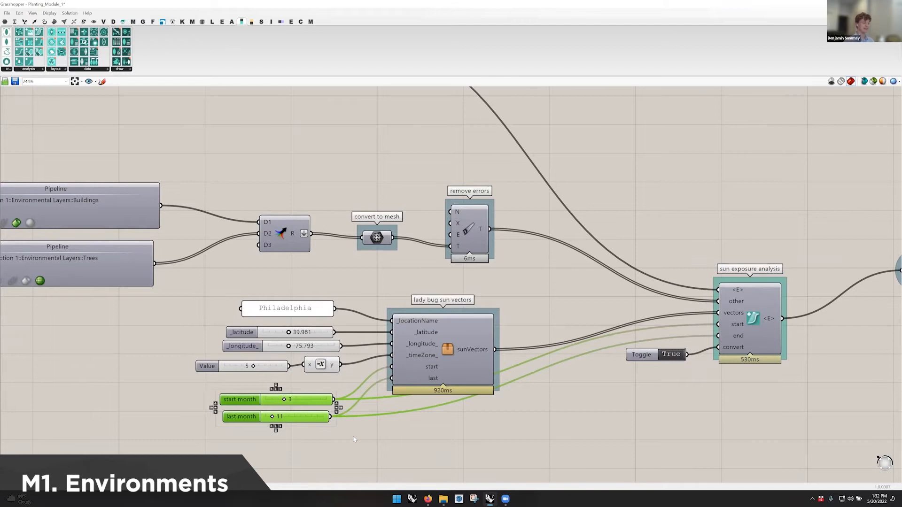
Step: Inspect the sun exposure analysis component's convert and other inputs and the Buildings and Trees pipelines that feed it
{"action": "left_click", "coordinate": [397, 439]}
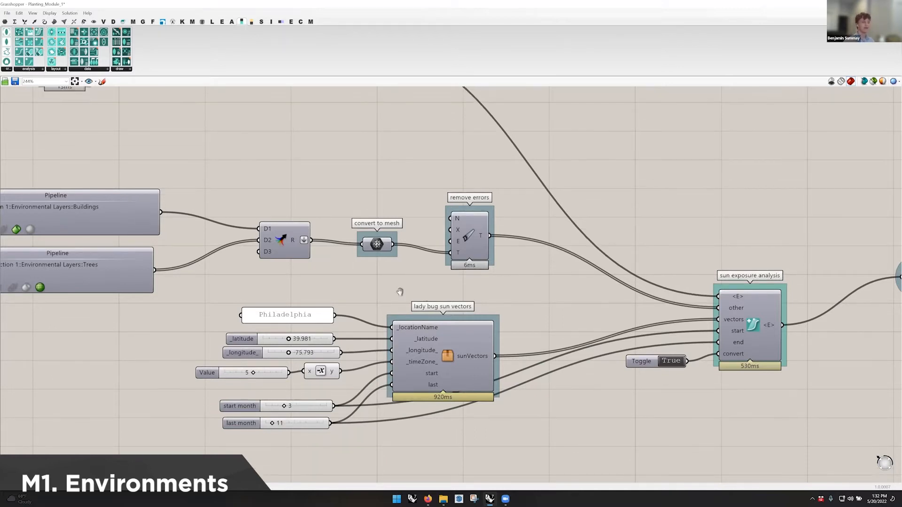
{"action": "right_click_drag", "start_coordinate": [554, 324], "coordinate": [520, 328]}
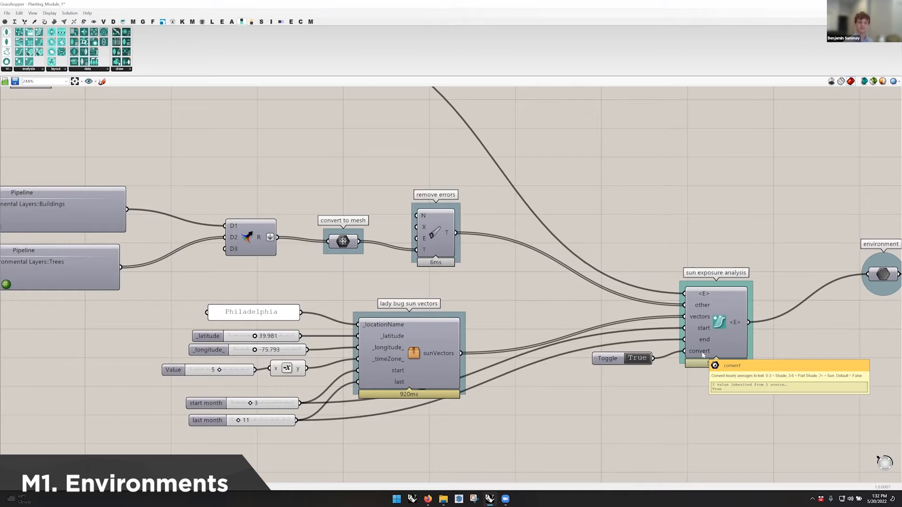
{"action": "right_click_drag", "start_coordinate": [605, 259], "coordinate": [622, 271]}
{"action": "mouse_move", "coordinate": [719, 317]}
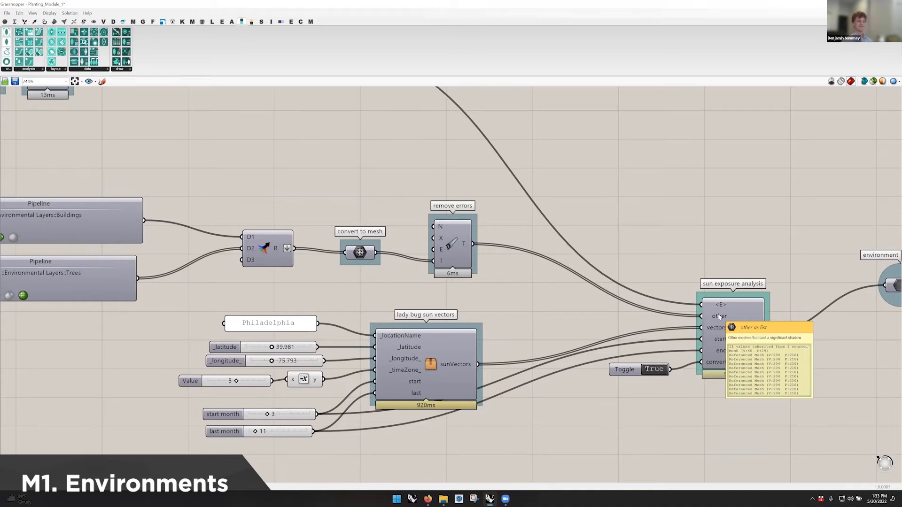
{"action": "right_click_drag", "start_coordinate": [523, 291], "coordinate": [676, 318]}
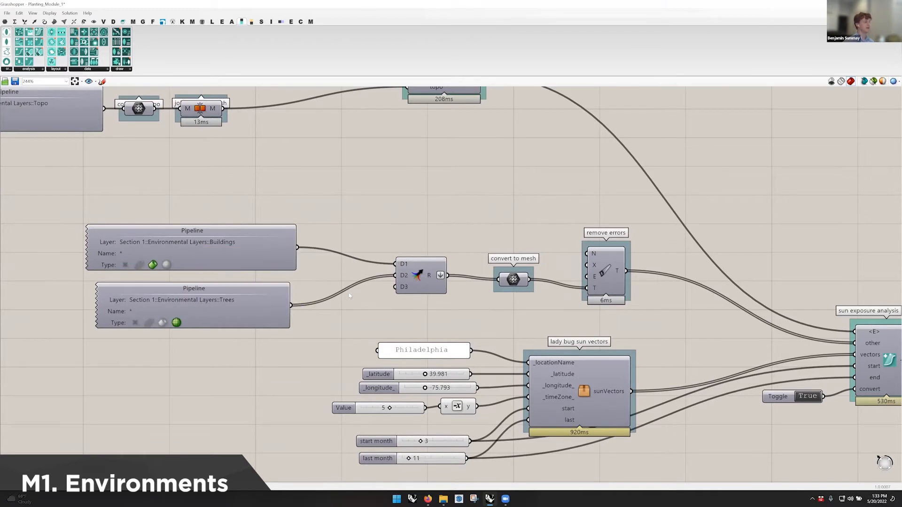
{"action": "mouse_move", "coordinate": [238, 304]}
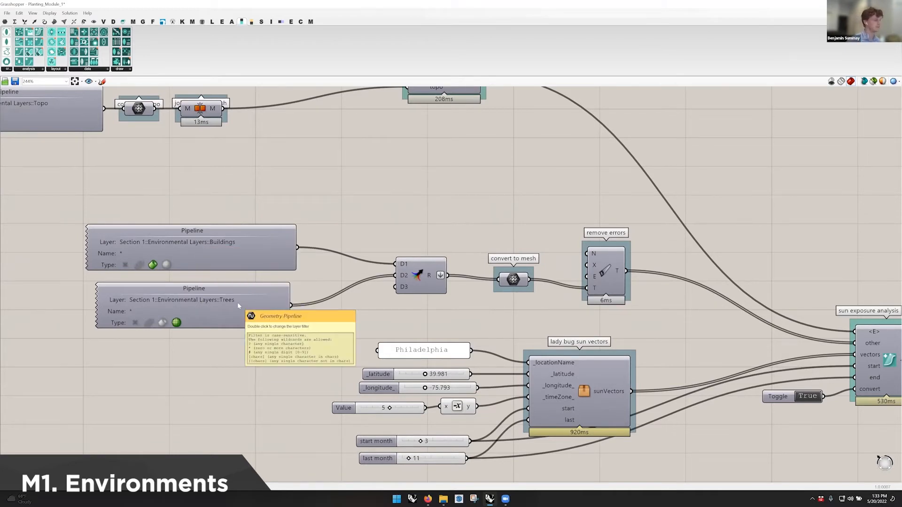
{"action": "mouse_move", "coordinate": [236, 260]}
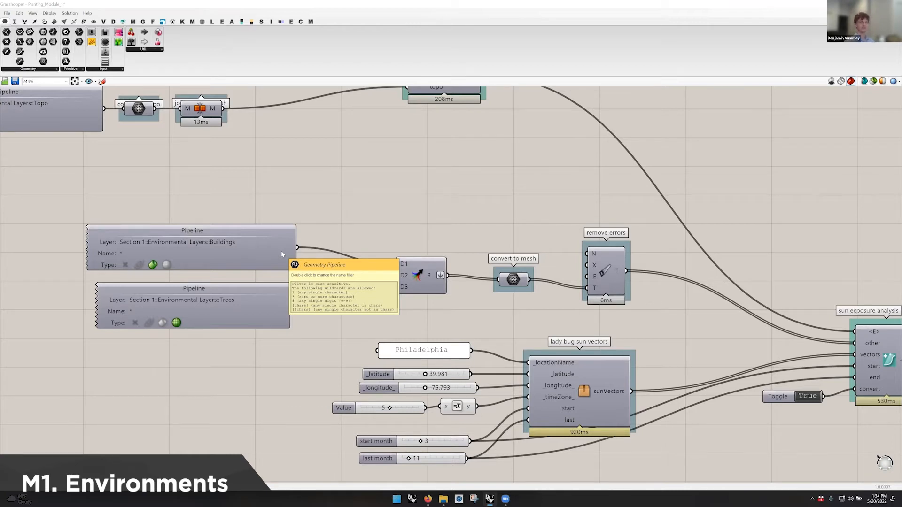
Step: Trace the sun exposure analysis output through the environment parameter to the Analysis Visualization section
{"action": "right_click_drag", "start_coordinate": [707, 306], "coordinate": [334, 303]}
{"action": "right_click_drag", "start_coordinate": [594, 304], "coordinate": [504, 332]}
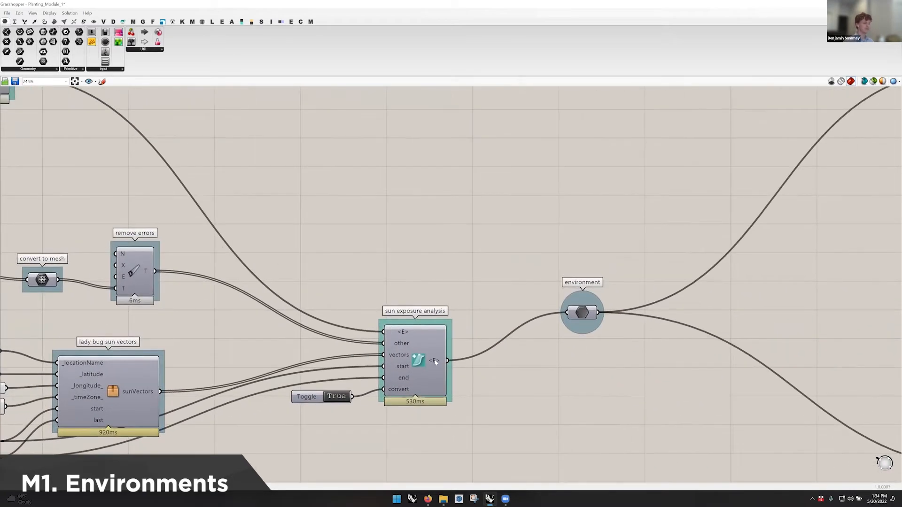
{"action": "mouse_move", "coordinate": [435, 362]}
{"action": "right_click_drag", "start_coordinate": [435, 362], "coordinate": [348, 334]}
{"action": "scroll", "coordinate": [522, 327], "scroll_direction": "down", "scroll_amount": 3}
{"action": "right_click_drag", "start_coordinate": [521, 327], "coordinate": [436, 306]}
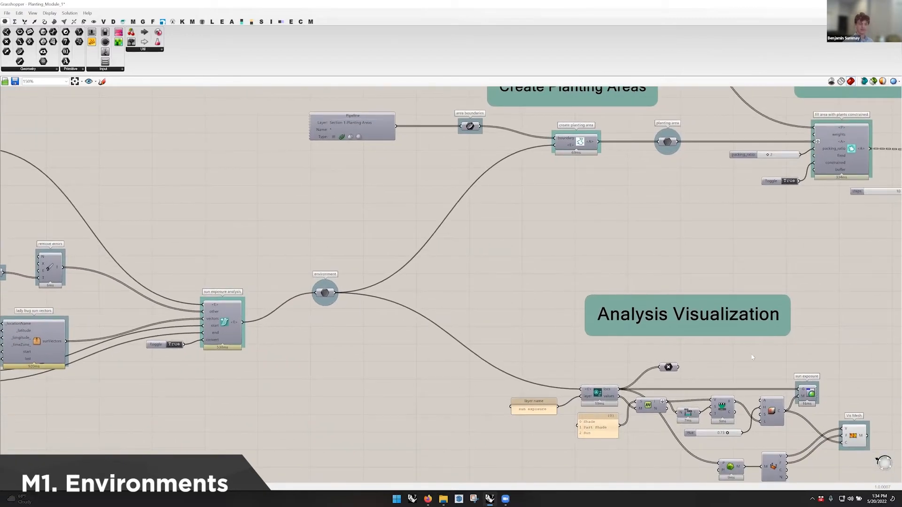
{"action": "right_click_drag", "start_coordinate": [724, 360], "coordinate": [724, 366]}
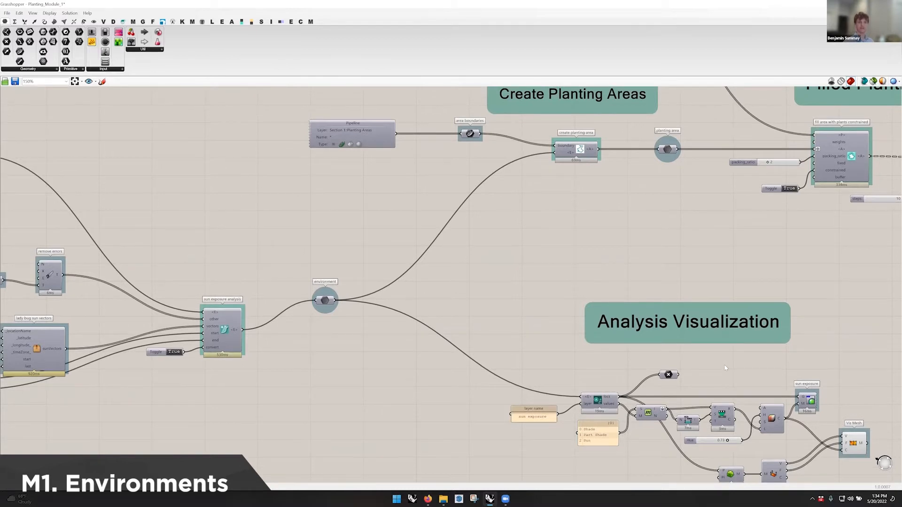
Step: Examine the Create Planting Areas section, including the Planting Areas pipeline and the create planting area component's boundary input and area output
{"action": "right_click_drag", "start_coordinate": [579, 249], "coordinate": [556, 368]}
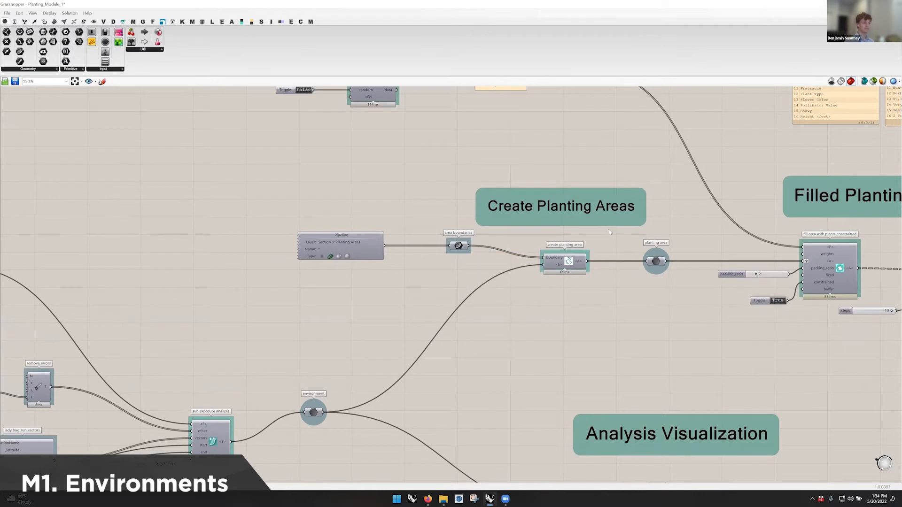
{"action": "mouse_move", "coordinate": [578, 261]}
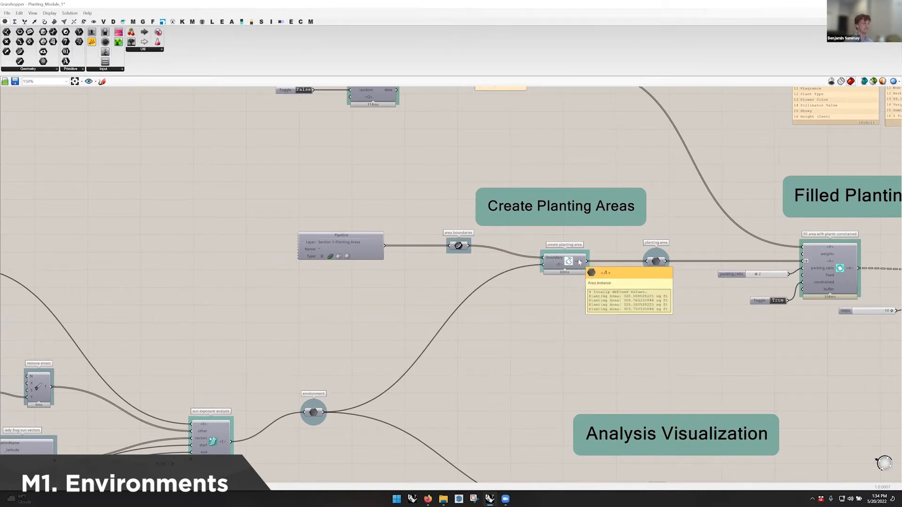
{"action": "mouse_move", "coordinate": [328, 255]}
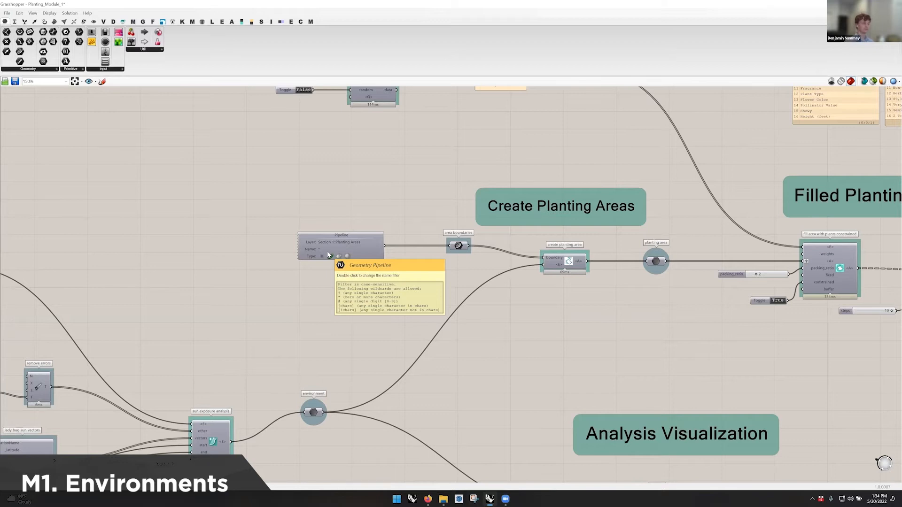
{"action": "mouse_move", "coordinate": [554, 281]}
{"action": "right_mouse_down"}
{"action": "mouse_move", "coordinate": [539, 287]}
{"action": "mouse_move", "coordinate": [553, 287]}
{"action": "right_mouse_up"}
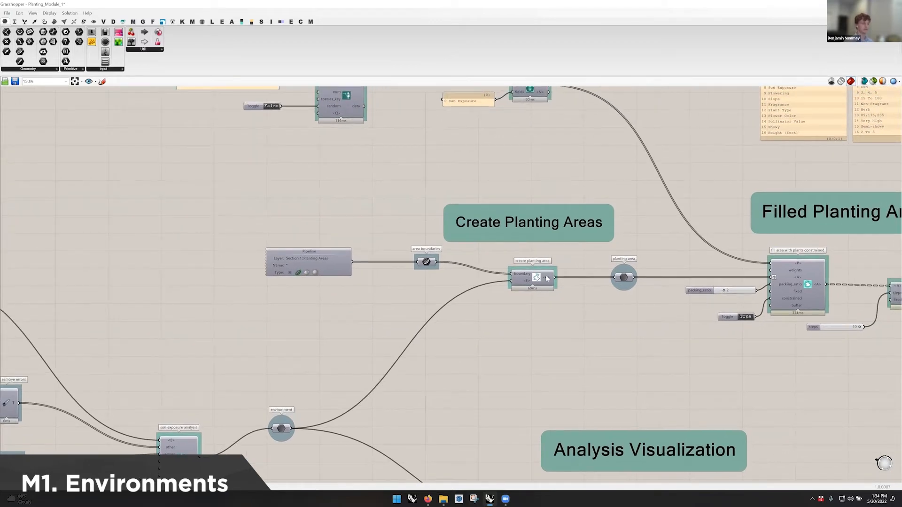
{"action": "scroll", "coordinate": [546, 278], "scroll_direction": "up", "scroll_amount": 1}
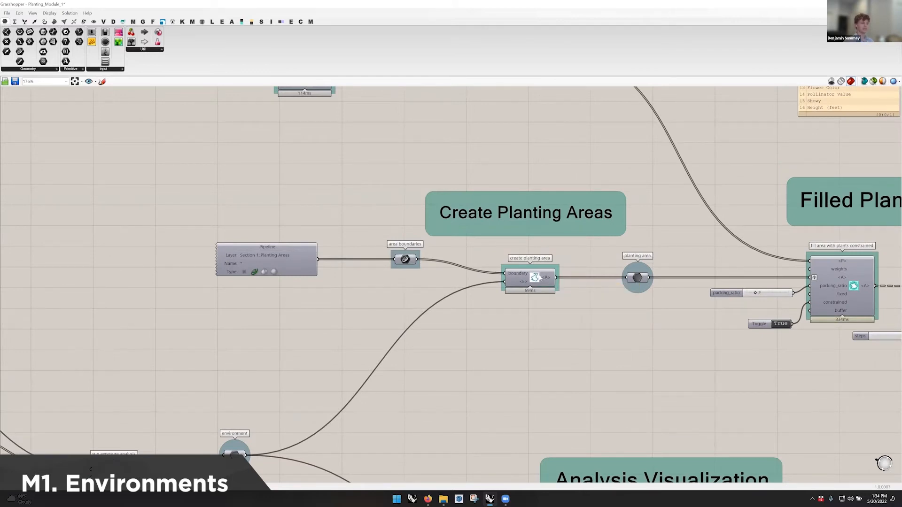
{"action": "mouse_move", "coordinate": [522, 276]}
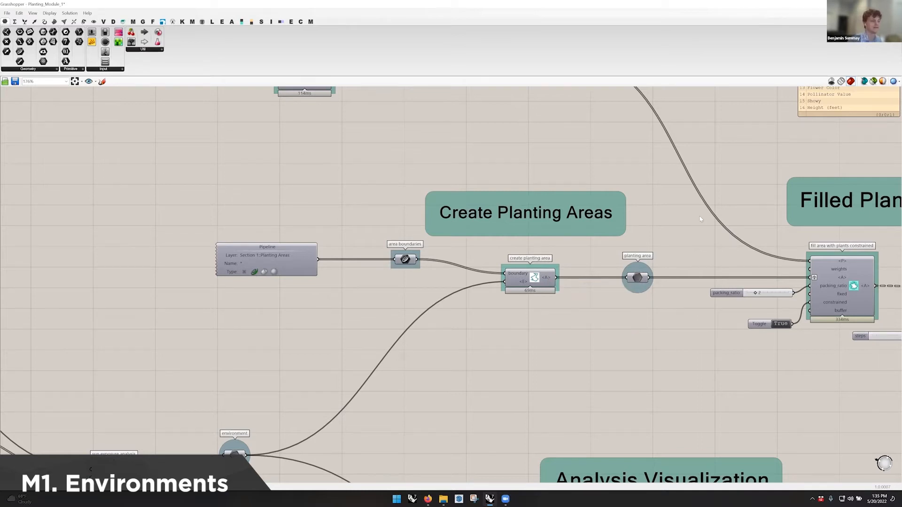
Step: Examine the csv_path panels and create plants from csv data component in the Import Plant Data from a custom CSV section
{"action": "right_click_drag", "start_coordinate": [668, 278], "coordinate": [629, 305]}
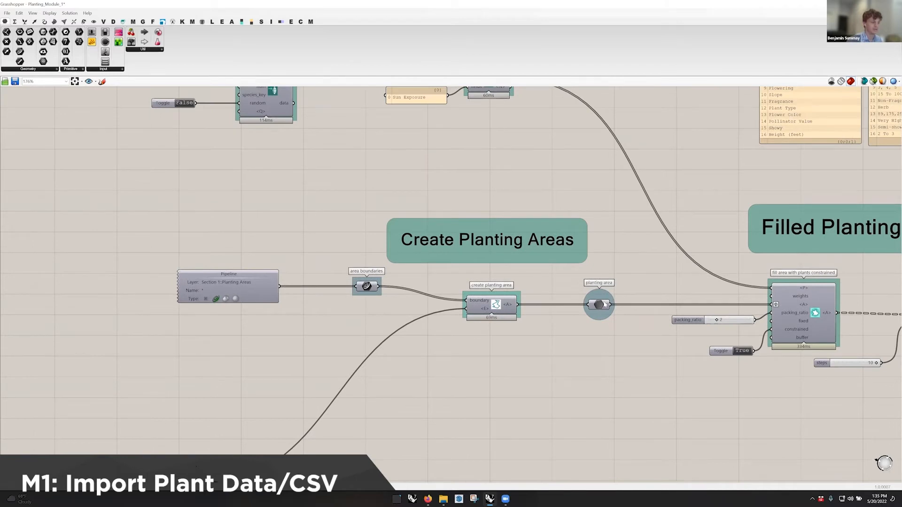
{"action": "right_click_drag", "start_coordinate": [612, 237], "coordinate": [616, 274]}
{"action": "scroll", "coordinate": [616, 273], "scroll_direction": "down", "scroll_amount": 3}
{"action": "scroll", "coordinate": [581, 203], "scroll_direction": "up", "scroll_amount": 2}
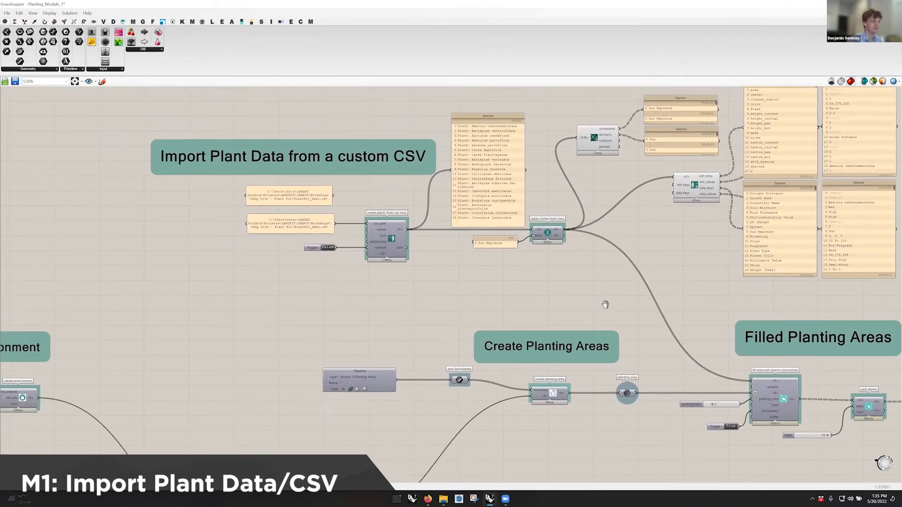
{"action": "scroll", "coordinate": [410, 271], "scroll_direction": "up", "scroll_amount": 3}
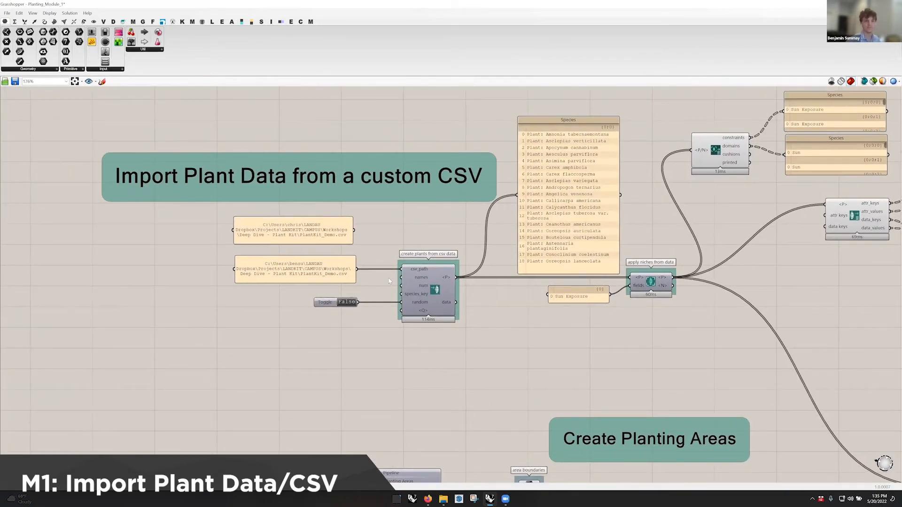
{"action": "scroll", "coordinate": [358, 280], "scroll_direction": "up", "scroll_amount": 3}
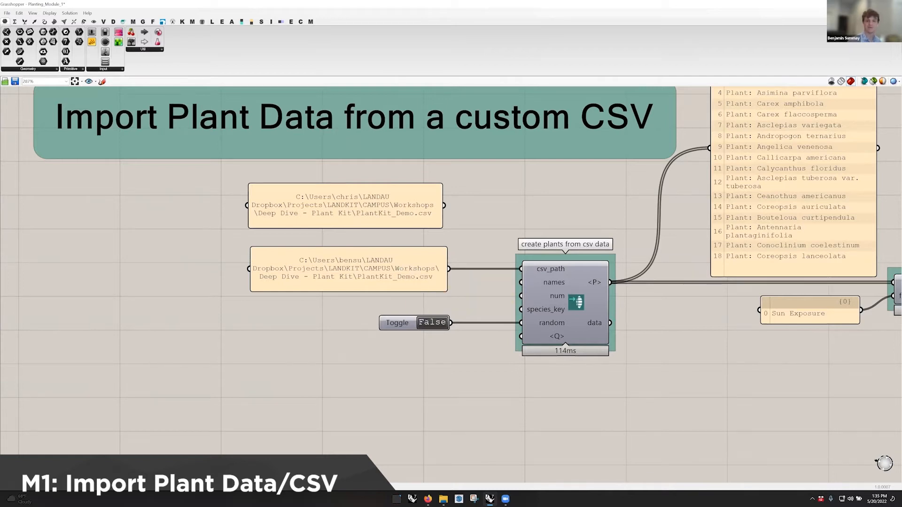
Step: Switch to File Explorer, enlarge the Participant Package window, open its Data folder and copy the folder path
{"action": "key", "text": "alt+Tab"}
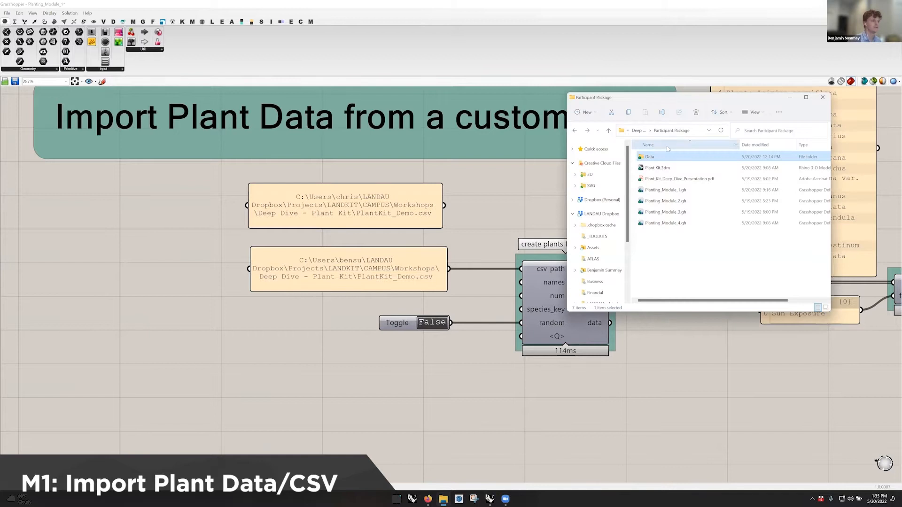
{"action": "left_click_drag", "start_coordinate": [568, 313], "coordinate": [383, 388]}
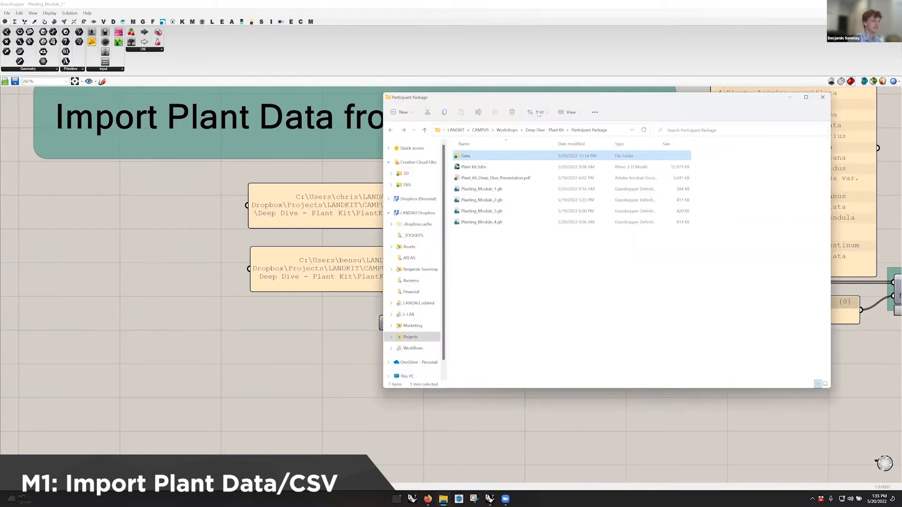
{"action": "left_click_drag", "start_coordinate": [574, 107], "coordinate": [598, 120]}
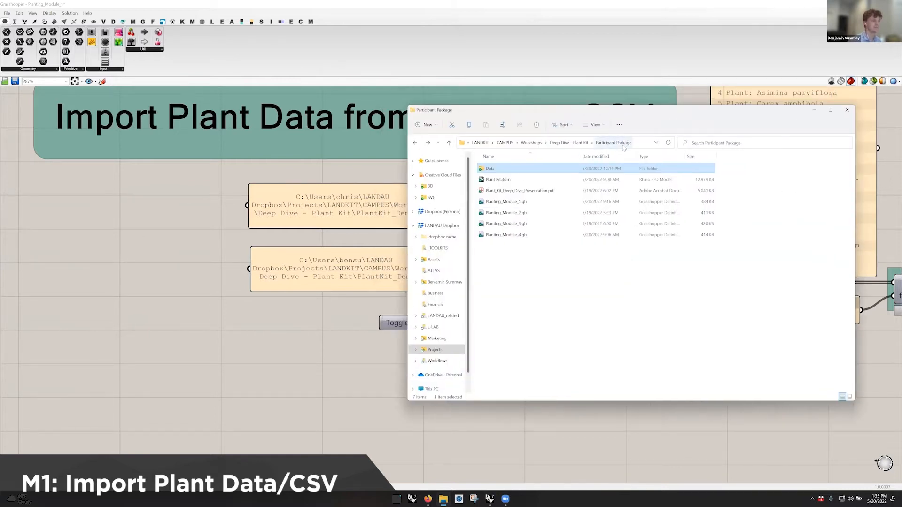
{"action": "double_click", "coordinate": [491, 168]}
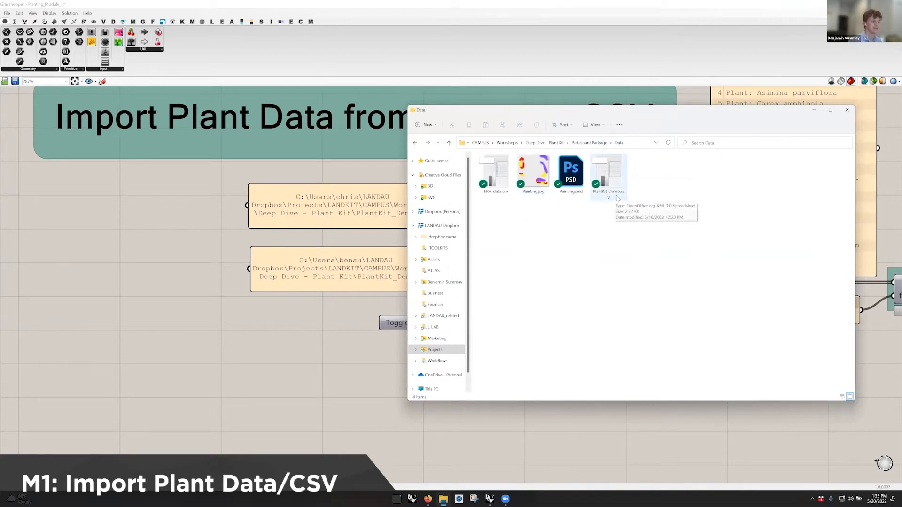
{"action": "left_click", "coordinate": [633, 143]}
{"action": "key", "text": "ctrl+c"}
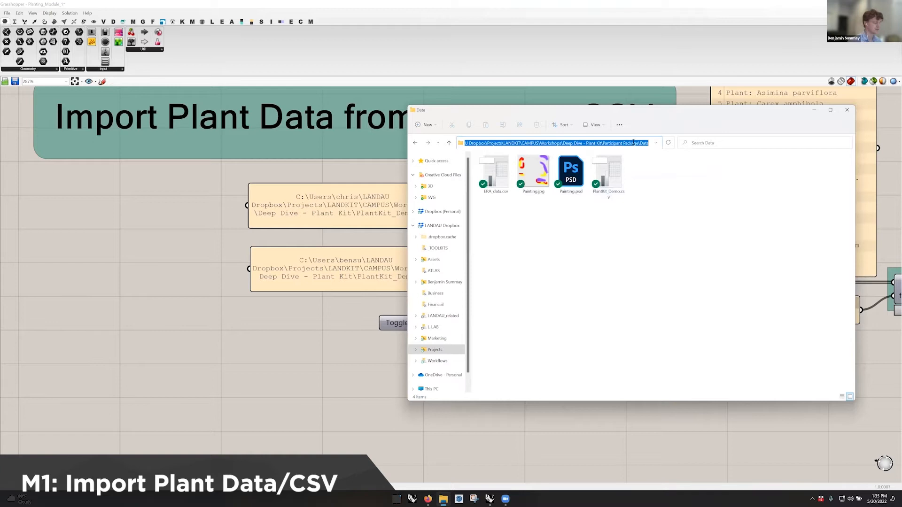
Step: Paste the copied Data folder path into a new panel below the random Toggle in Grasshopper and end it with a backslash
{"action": "left_click", "coordinate": [345, 282]}
{"action": "left_click", "coordinate": [346, 283]}
{"action": "key", "text": "ctrl+v"}
{"action": "double_click", "coordinate": [310, 366]}
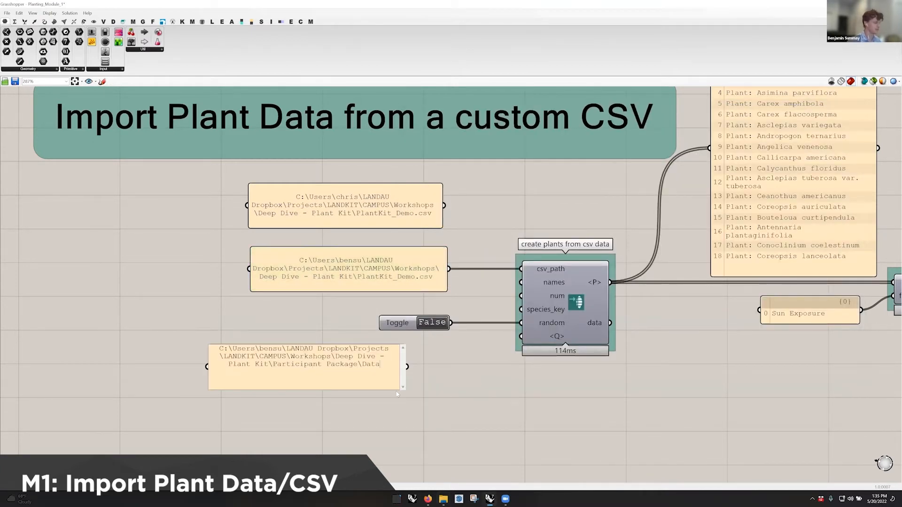
{"action": "type", "text": "\\"}
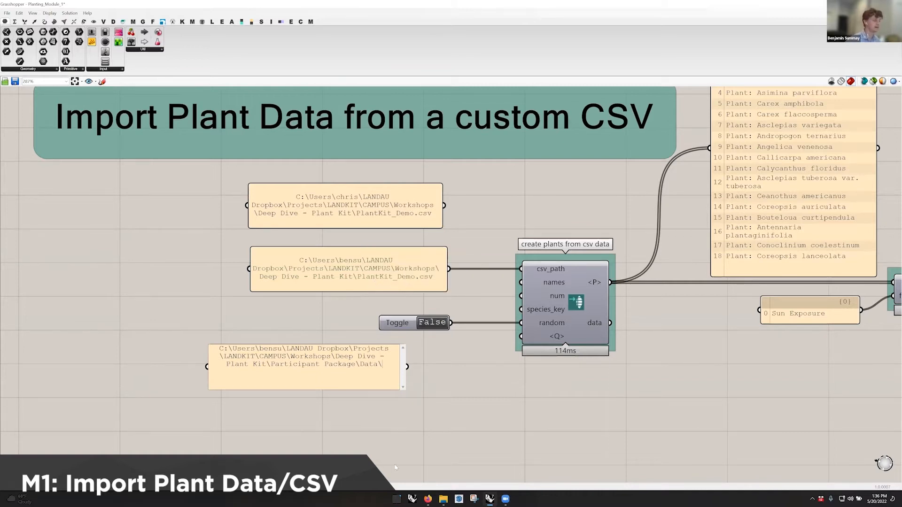
Step: Copy the PlantKit_Demo file name from the Data folder and complete the new panel's path with PlantKit_Demo.csv
{"action": "left_click", "coordinate": [443, 498]}
{"action": "left_click", "coordinate": [609, 197]}
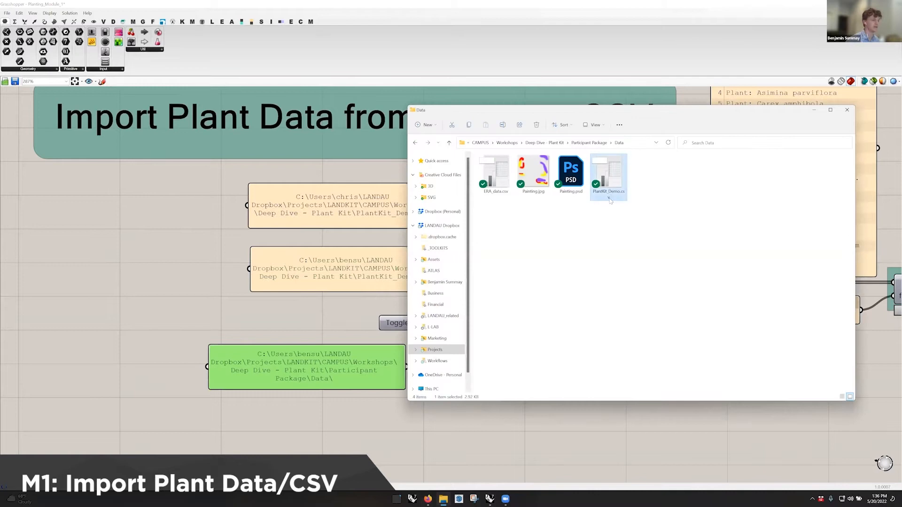
{"action": "left_click", "coordinate": [610, 200]}
{"action": "key", "text": "ctrl+c"}
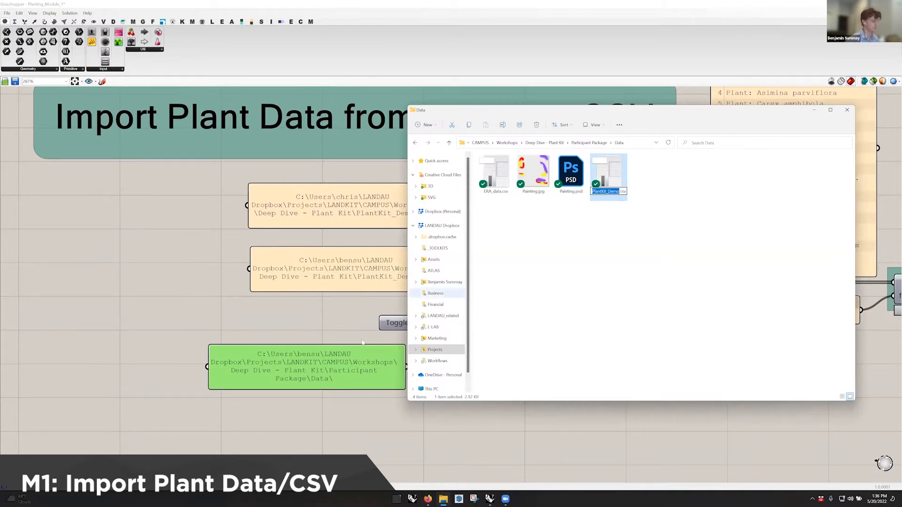
{"action": "double_click", "coordinate": [358, 383]}
{"action": "left_click", "coordinate": [386, 376]}
{"action": "key", "text": "ctrl+v"}
{"action": "type", "text": "."}
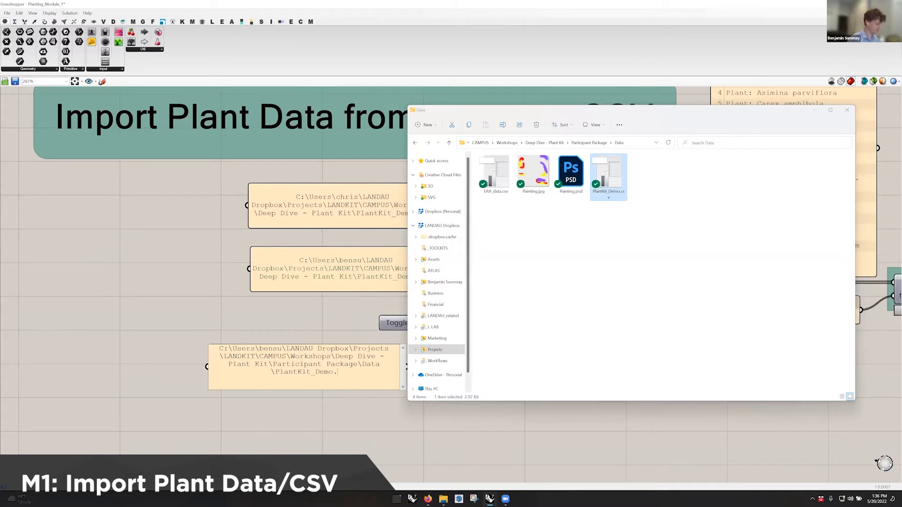
{"action": "type", "text": "csv"}
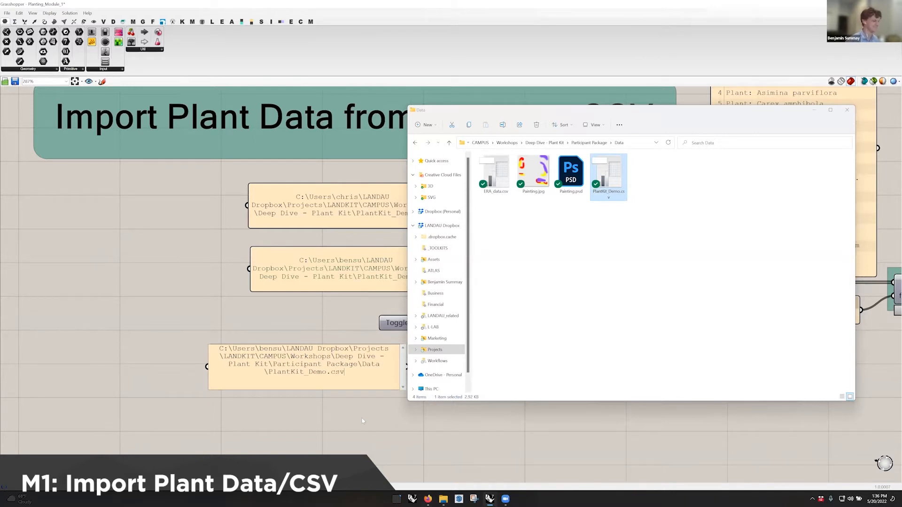
{"action": "left_click", "coordinate": [370, 415]}
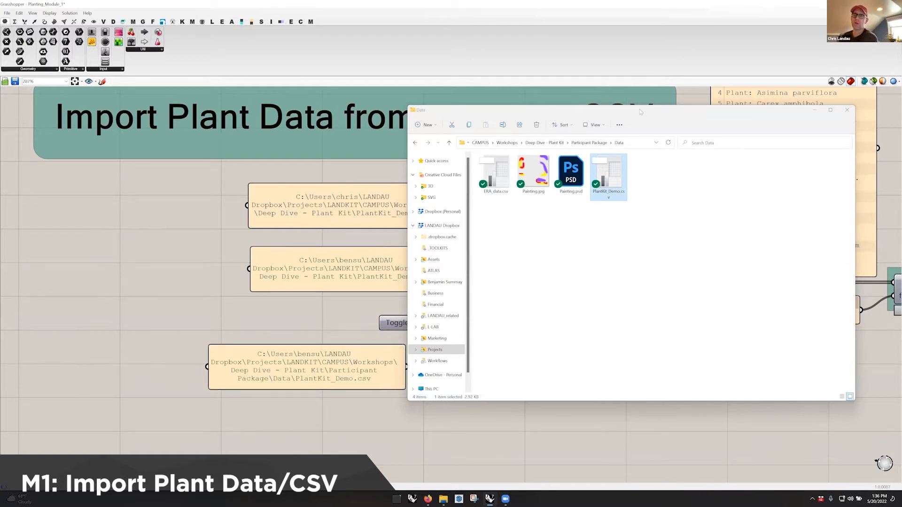
{"action": "left_click", "coordinate": [814, 110]}
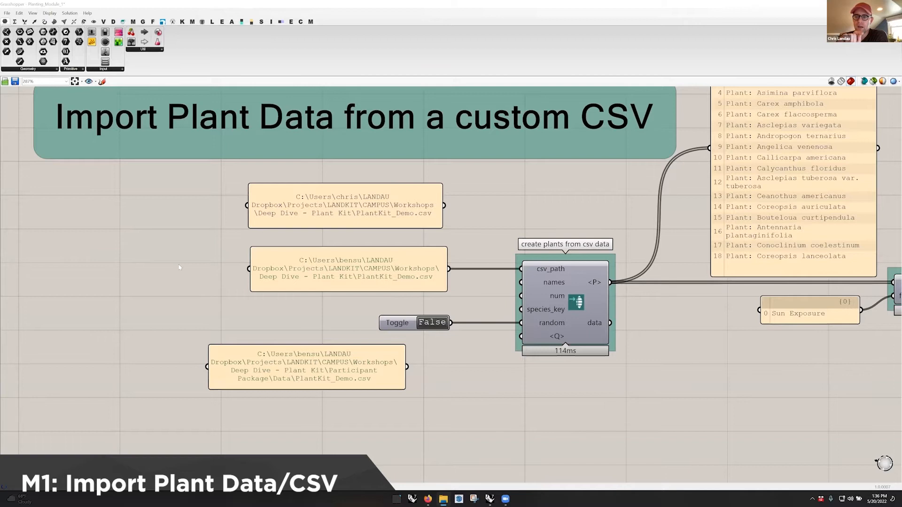
Step: Place a File Path parameter beside the csv_path panels and start selecting one existing file for it
{"action": "double_click", "coordinate": [192, 284]}
{"action": "type", "text": "file p"}
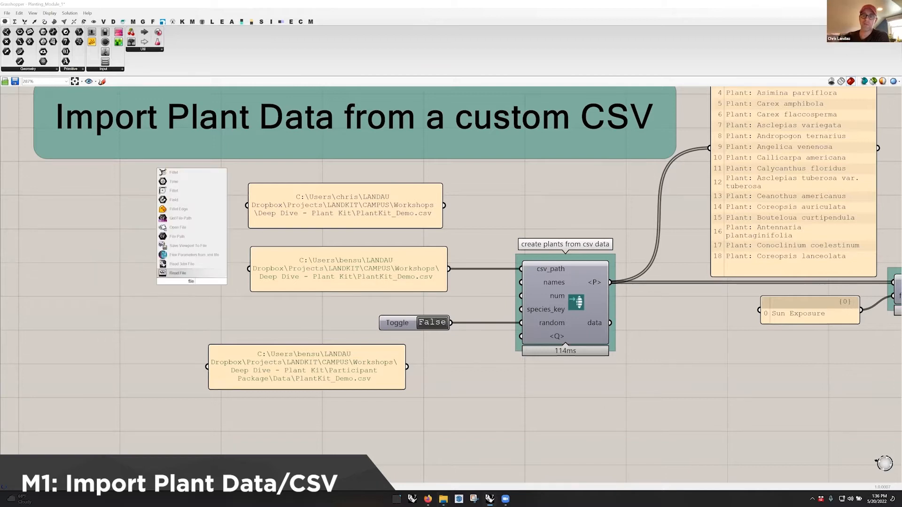
{"action": "left_click", "coordinate": [163, 264]}
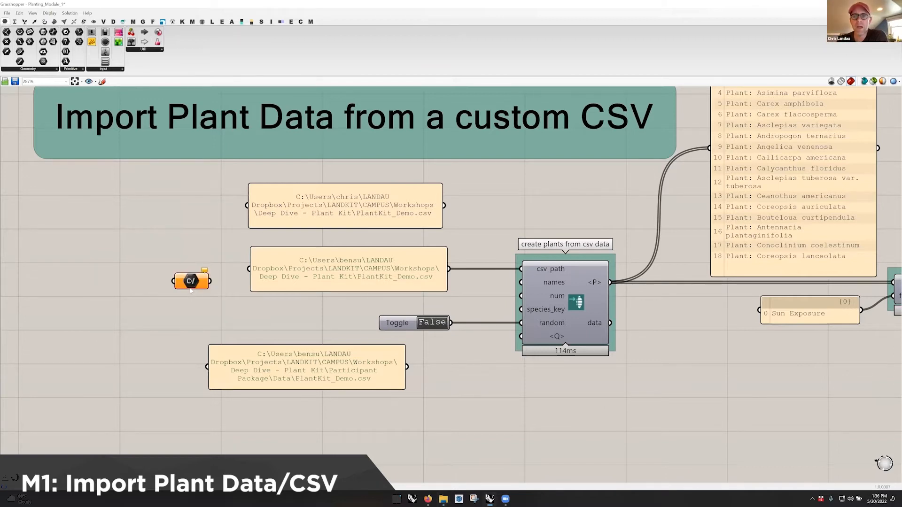
{"action": "left_click_drag", "start_coordinate": [202, 279], "coordinate": [224, 312]}
{"action": "right_click", "coordinate": [224, 311]}
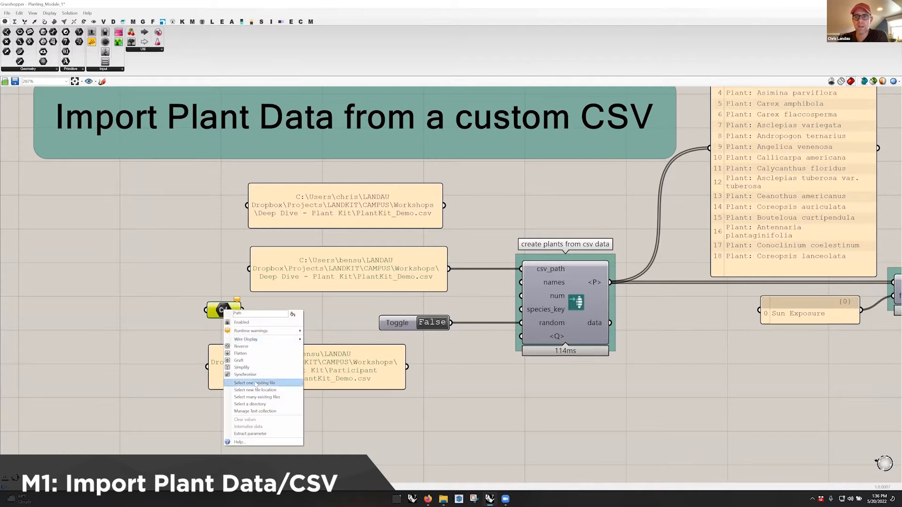
{"action": "left_click", "coordinate": [254, 384]}
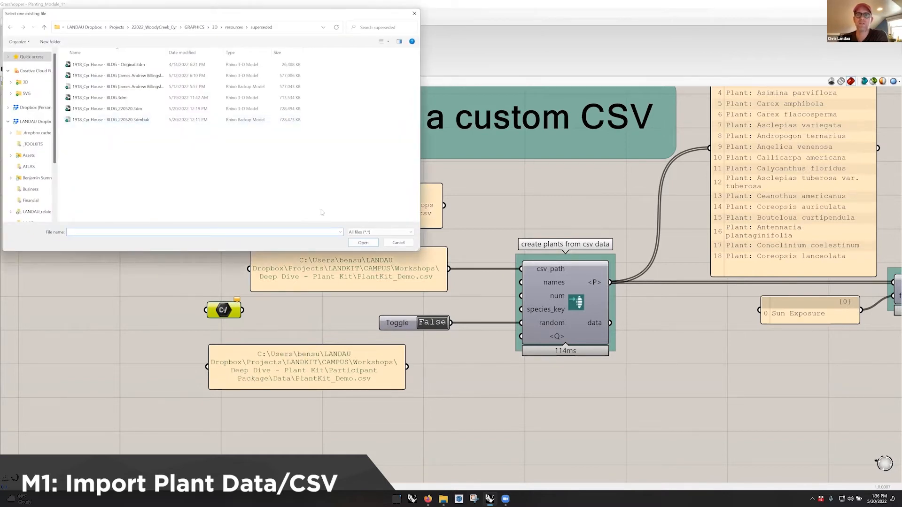
{"action": "left_click_drag", "start_coordinate": [89, 14], "coordinate": [102, 97]}
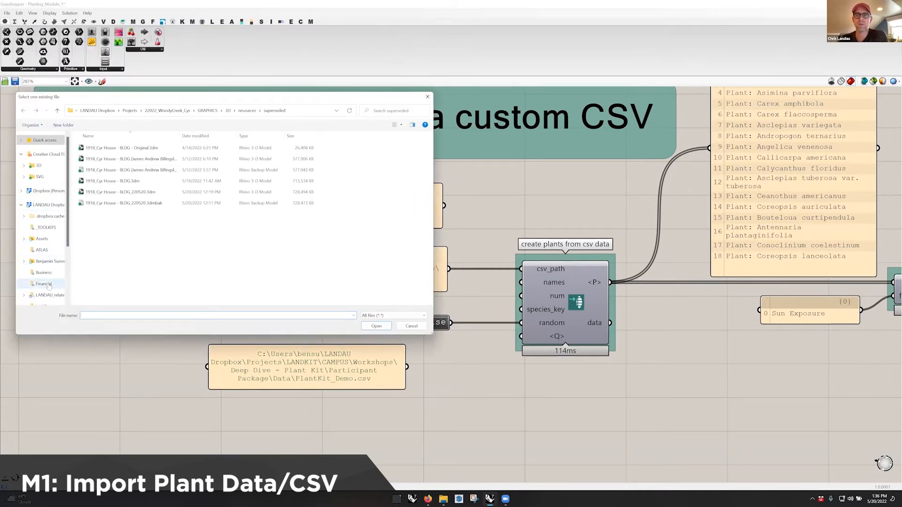
Step: Cancel the file selection and delete the File Path parameter
{"action": "left_click", "coordinate": [428, 96]}
{"action": "left_click", "coordinate": [277, 322]}
{"action": "left_click_drag", "start_coordinate": [242, 310], "coordinate": [207, 310]}
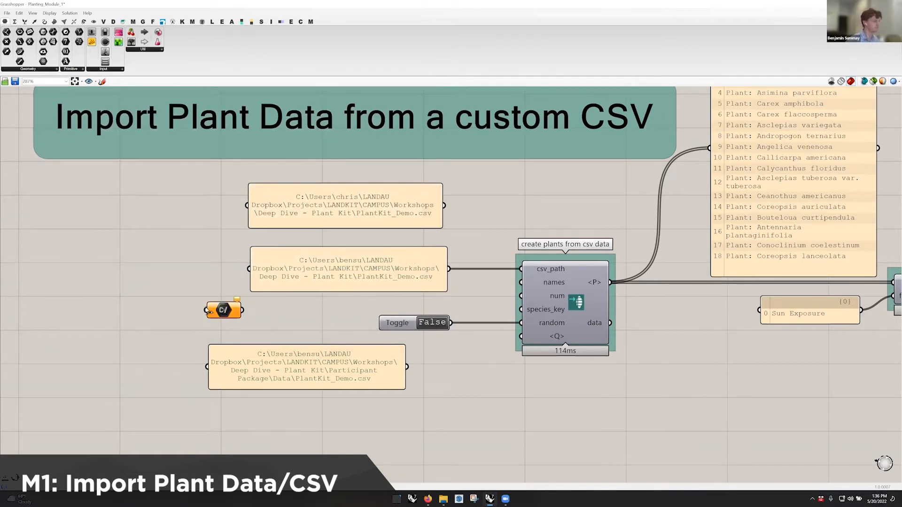
{"action": "left_click", "coordinate": [223, 310]}
{"action": "key", "text": "Delete"}
Step: Move the Participant Package path panel up below the connected csv_path panel, and delete it from the canvas
{"action": "left_click_drag", "start_coordinate": [351, 370], "coordinate": [295, 322]}
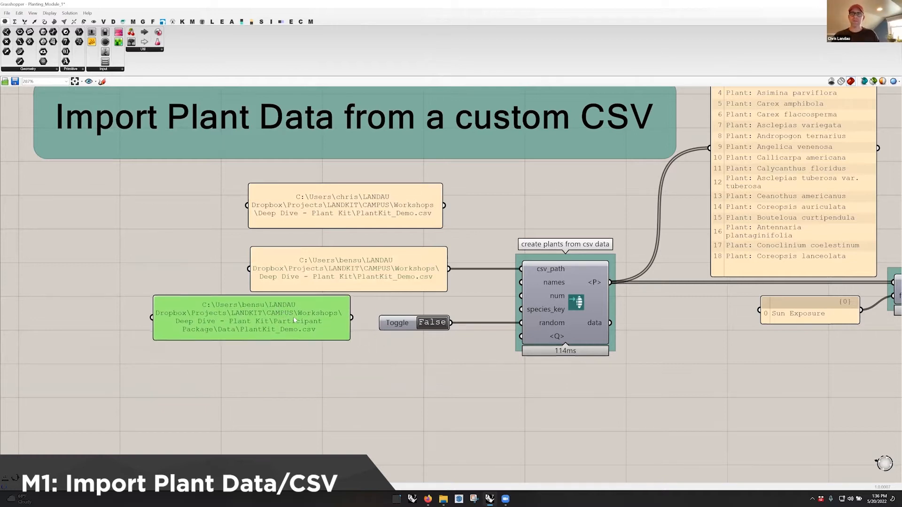
{"action": "left_click", "coordinate": [448, 302]}
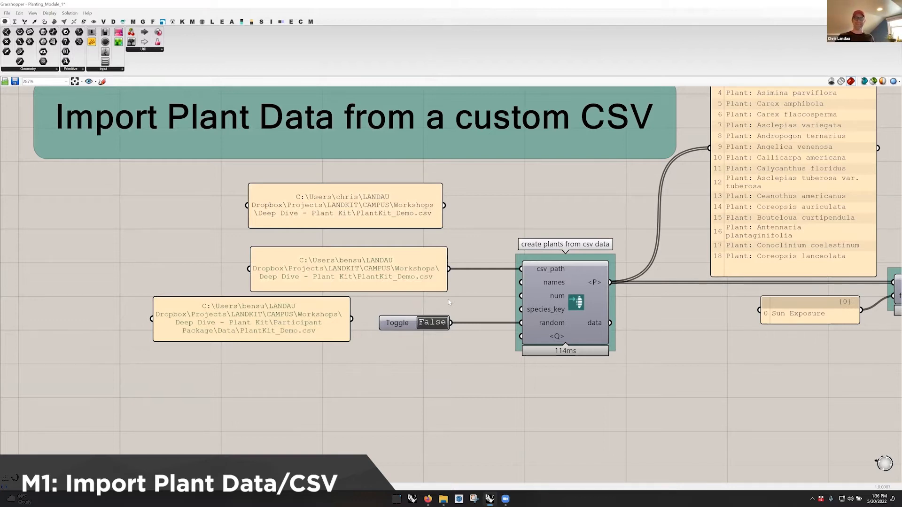
{"action": "left_click", "coordinate": [291, 325]}
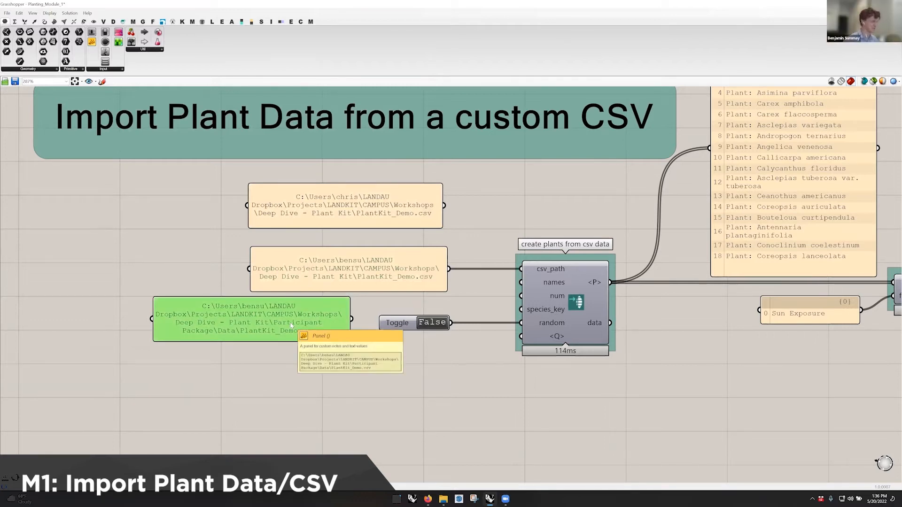
{"action": "key", "text": "Delete"}
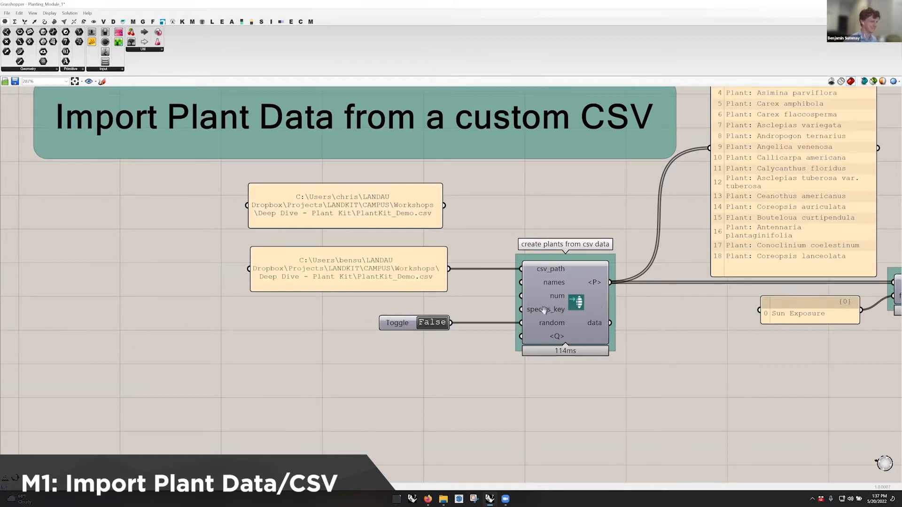
Step: Review the plant columns of PlantKit_Demo.csv in a widened OpenOffice Calc window, and read the species_key input's description in Grasshopper
{"action": "right_click_drag", "start_coordinate": [543, 310], "coordinate": [482, 313]}
{"action": "right_click_drag", "start_coordinate": [663, 342], "coordinate": [571, 363]}
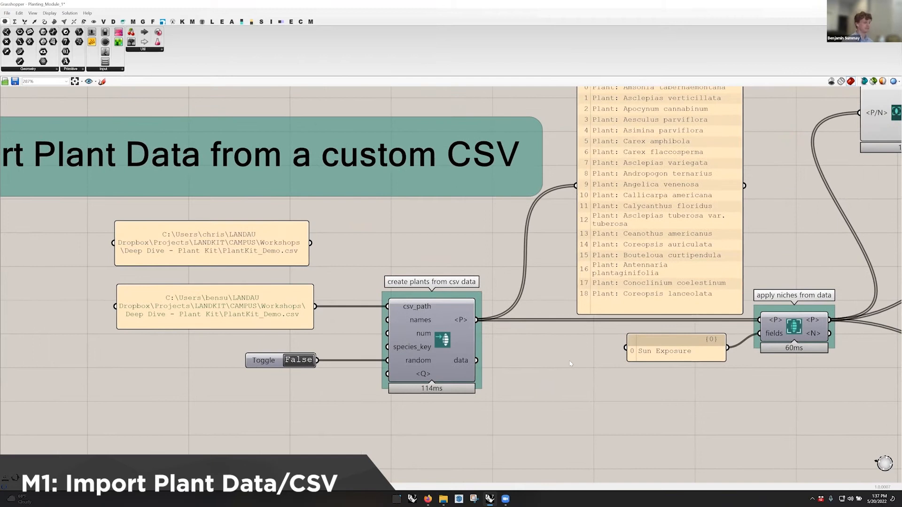
{"action": "scroll", "coordinate": [570, 364], "scroll_direction": "down", "scroll_amount": 2}
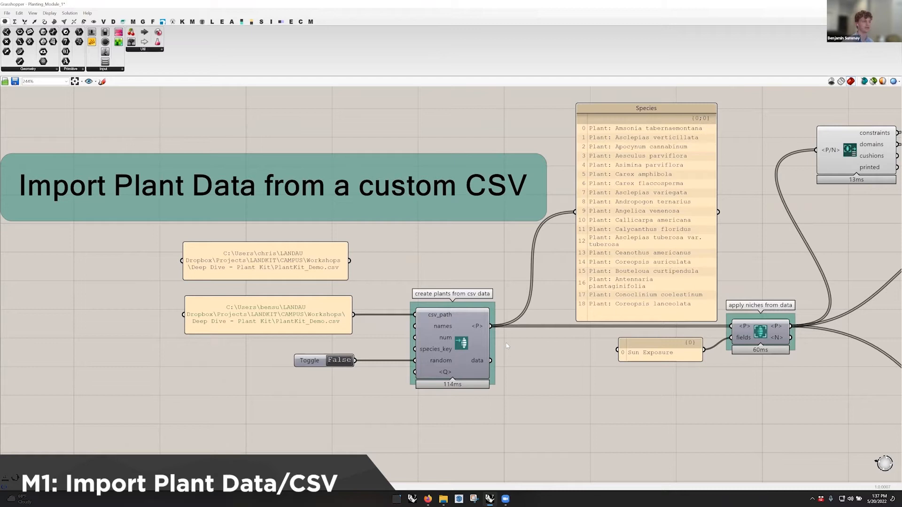
{"action": "mouse_move", "coordinate": [445, 319]}
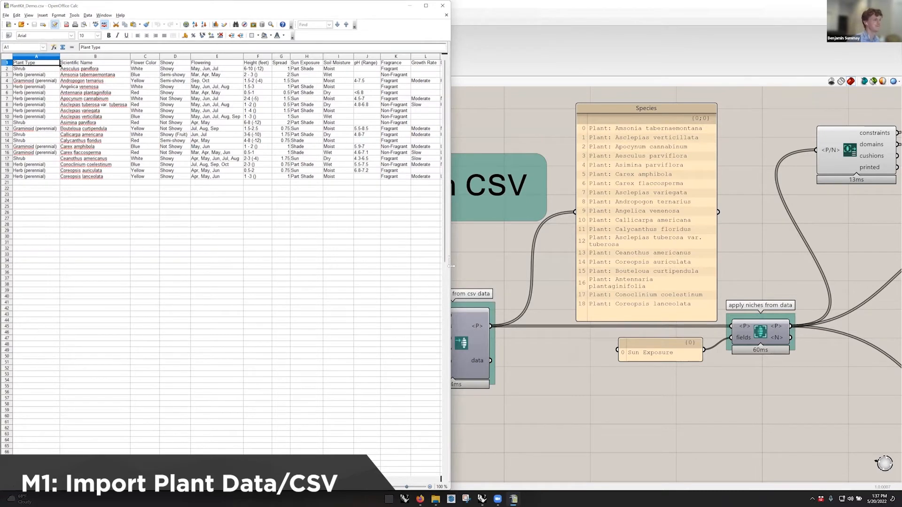
{"action": "left_click_drag", "start_coordinate": [450, 266], "coordinate": [648, 263]}
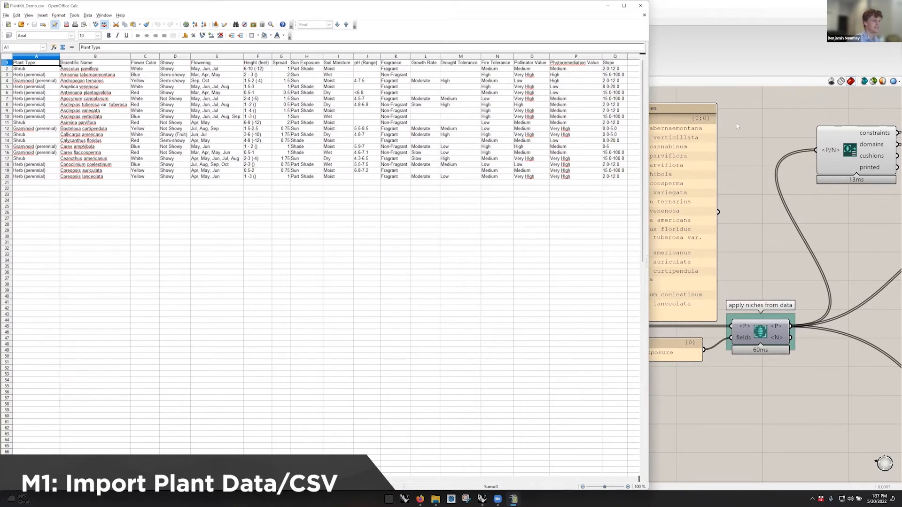
{"action": "left_click", "coordinate": [714, 123]}
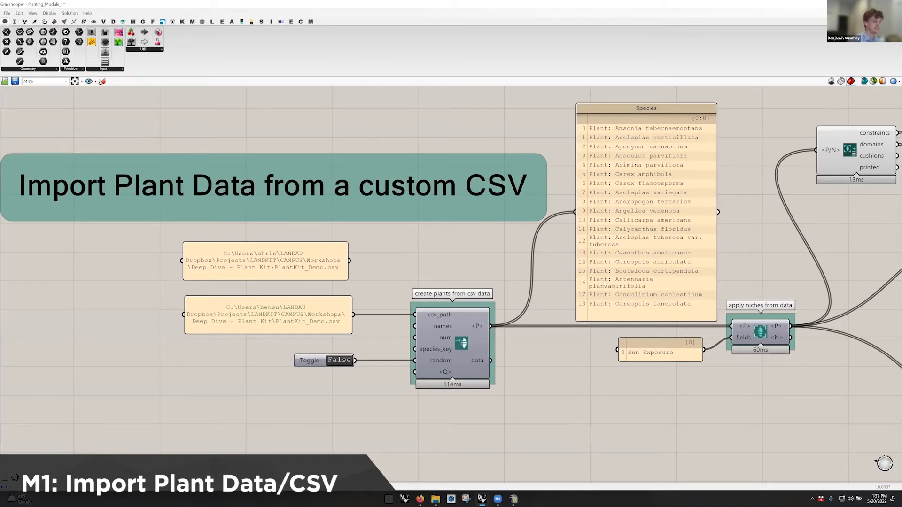
{"action": "mouse_move", "coordinate": [439, 349]}
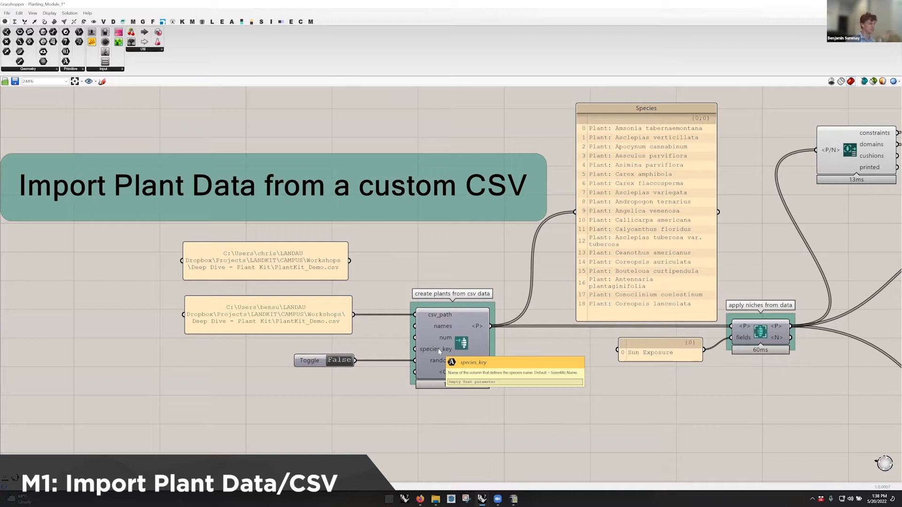
Step: Add a number slider from 0 to 10 set to 5 and connect it to the num input of create plants from csv data
{"action": "left_click_drag", "start_coordinate": [308, 361], "coordinate": [307, 385]}
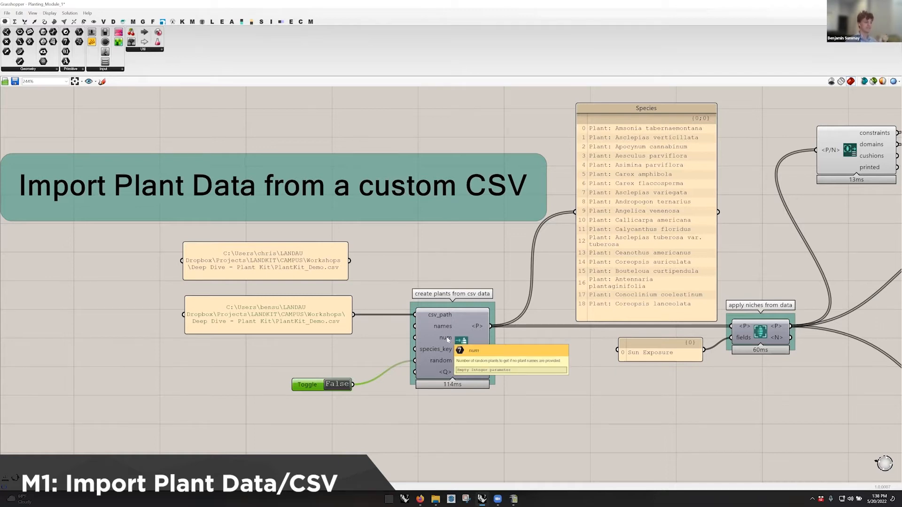
{"action": "double_click", "coordinate": [299, 355]}
{"action": "type", "text": "0<5<10"}
{"action": "key", "text": "Return"}
{"action": "left_click_drag", "start_coordinate": [345, 354], "coordinate": [422, 343]}
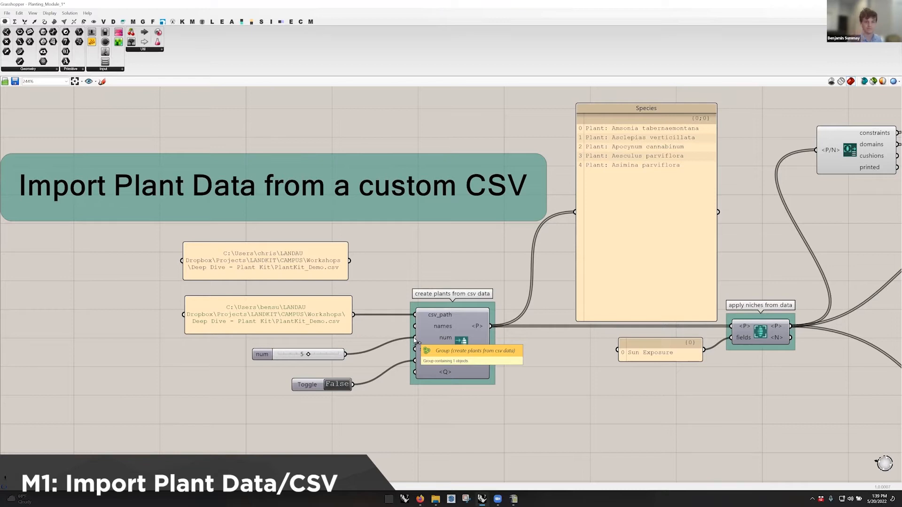
Step: Undo the slider's connection to the num input and delete the slider
{"action": "left_click_drag", "start_coordinate": [415, 338], "coordinate": [356, 358]}
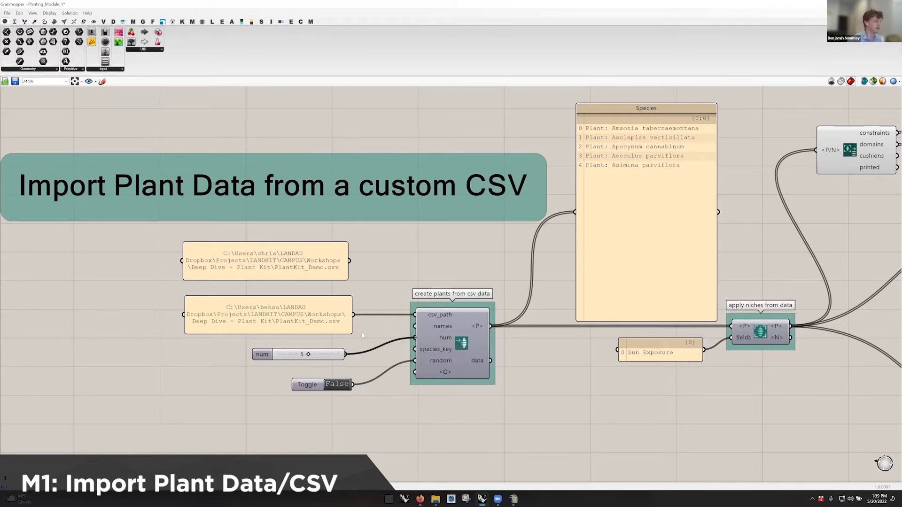
{"action": "key", "text": "ctrl+z"}
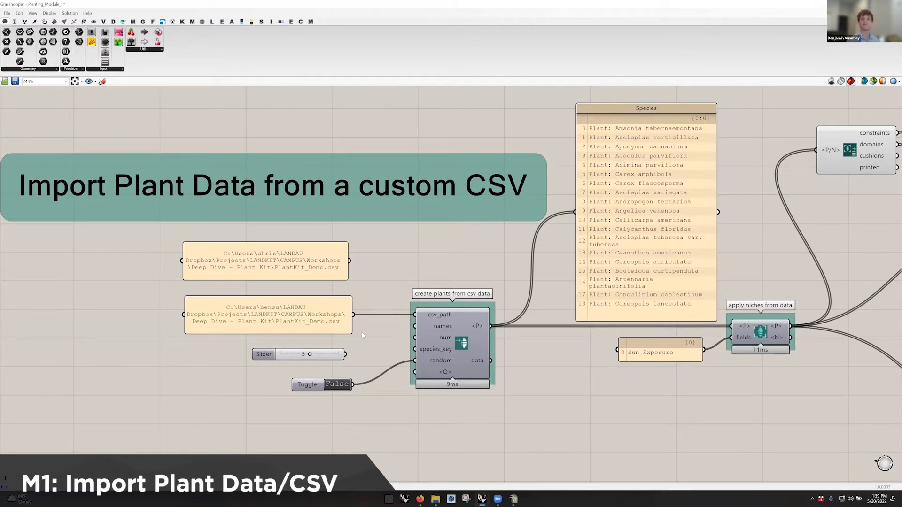
{"action": "left_click", "coordinate": [332, 357]}
{"action": "key", "text": "Delete"}
Step: Connect the <P> output of create plants from csv data directly to the attribute and data keys component, replacing its apply niches connection
{"action": "right_click_drag", "start_coordinate": [470, 345], "coordinate": [387, 332]}
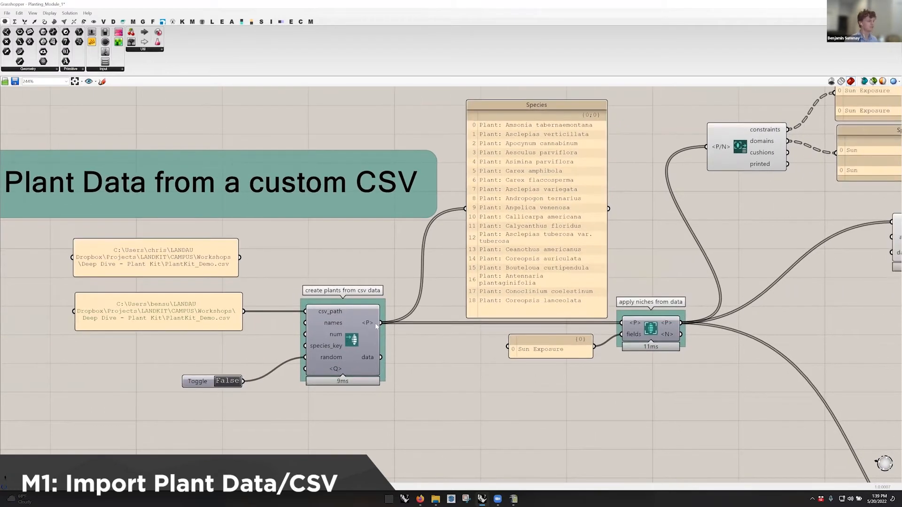
{"action": "mouse_move", "coordinate": [368, 324]}
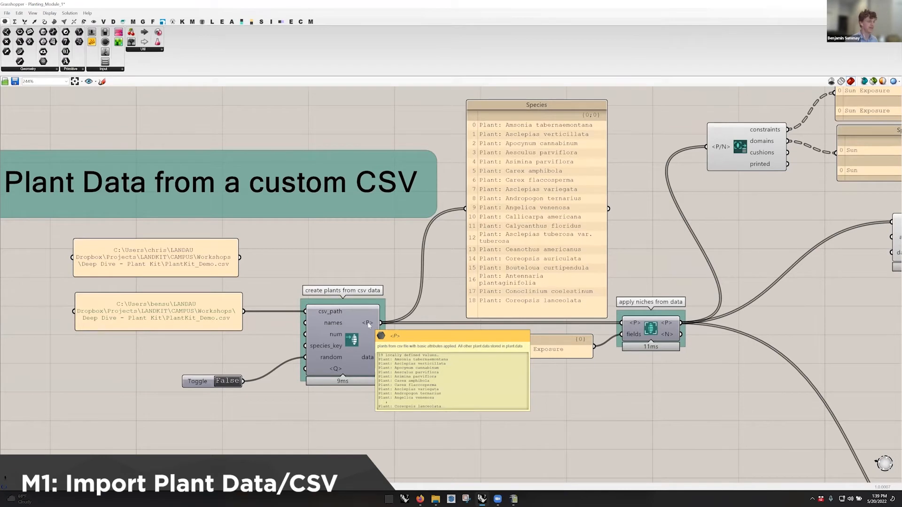
{"action": "right_click_drag", "start_coordinate": [714, 324], "coordinate": [504, 348]}
{"action": "scroll", "coordinate": [554, 347], "scroll_direction": "down", "scroll_amount": 2}
{"action": "left_click_drag", "start_coordinate": [194, 353], "coordinate": [626, 266], "text": "shift"}
{"action": "right_click_drag", "start_coordinate": [537, 324], "coordinate": [324, 331]}
{"action": "left_click_drag", "start_coordinate": [847, 310], "coordinate": [630, 386]}
{"action": "left_click", "coordinate": [7, 371]}
{"action": "right_click_drag", "start_coordinate": [7, 371], "coordinate": [96, 366]}
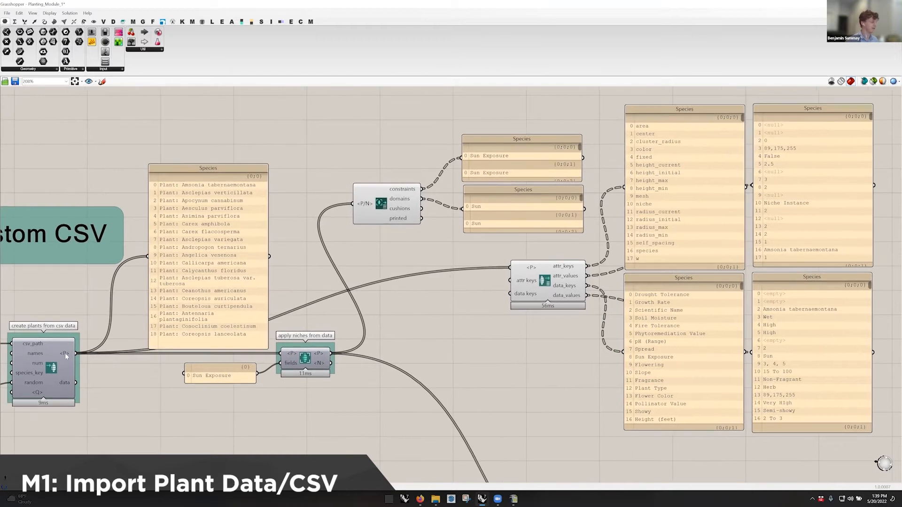
{"action": "right_click_drag", "start_coordinate": [599, 233], "coordinate": [542, 242]}
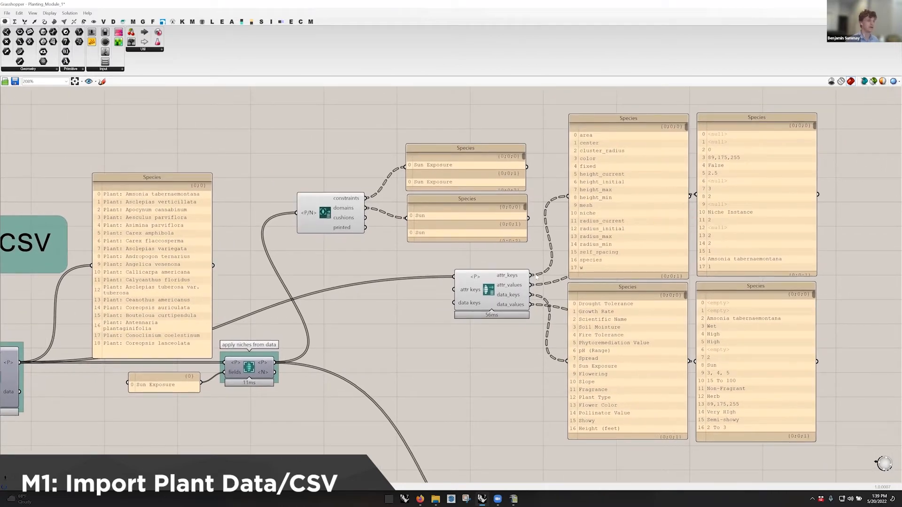
Step: Examine the attribute keys and values listed in the upper pair of Species panels
{"action": "mouse_move", "coordinate": [517, 290]}
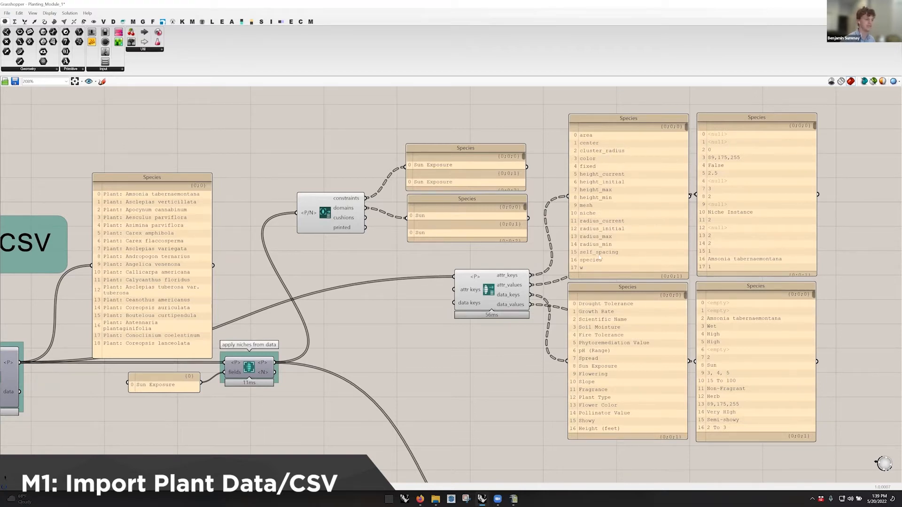
{"action": "left_click_drag", "start_coordinate": [612, 195], "coordinate": [607, 197]}
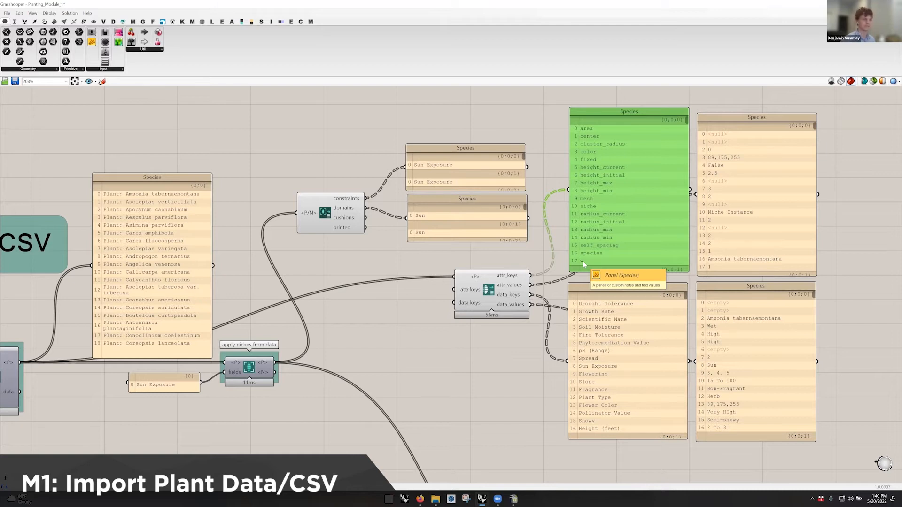
{"action": "left_click_drag", "start_coordinate": [588, 253], "coordinate": [588, 258]}
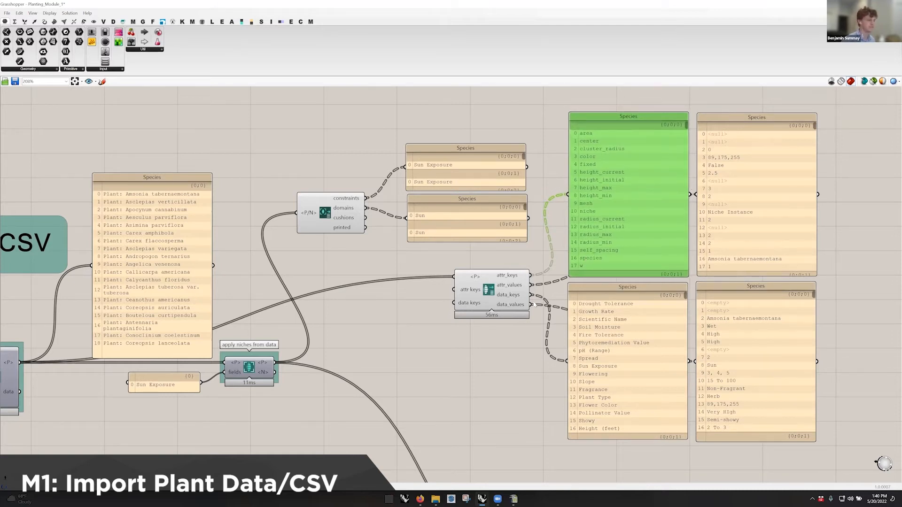
{"action": "right_click_drag", "start_coordinate": [537, 293], "coordinate": [581, 252]}
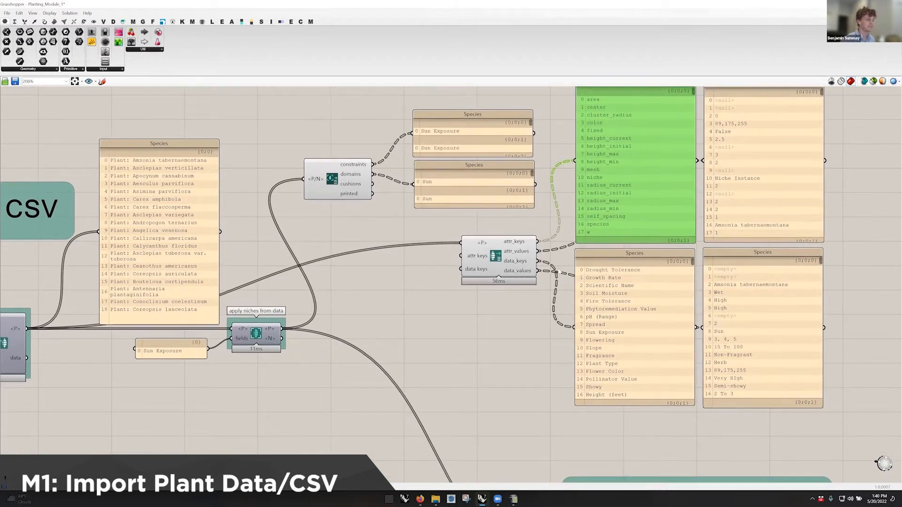
{"action": "right_click_drag", "start_coordinate": [642, 300], "coordinate": [636, 295]}
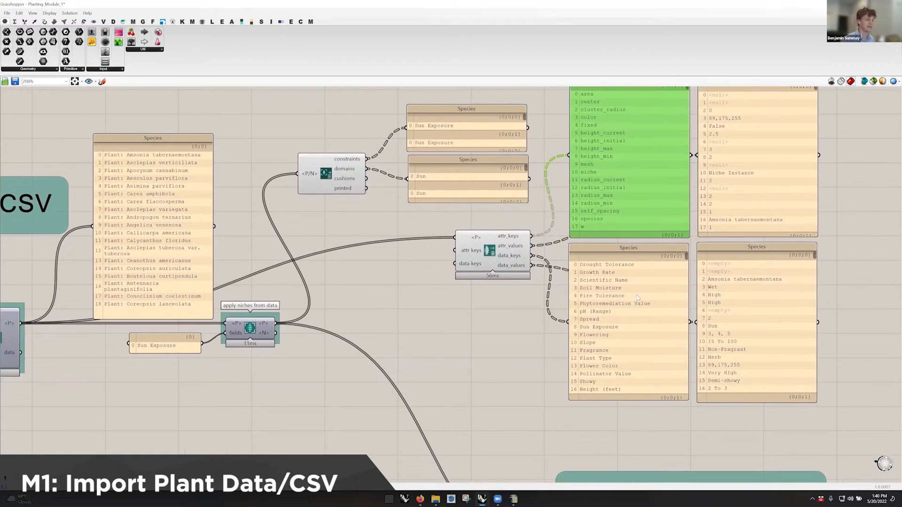
Step: Enlarge the data_keys Species panel to view more fields, restore its height, and read the data_keys output's description
{"action": "left_click_drag", "start_coordinate": [677, 398], "coordinate": [677, 402]}
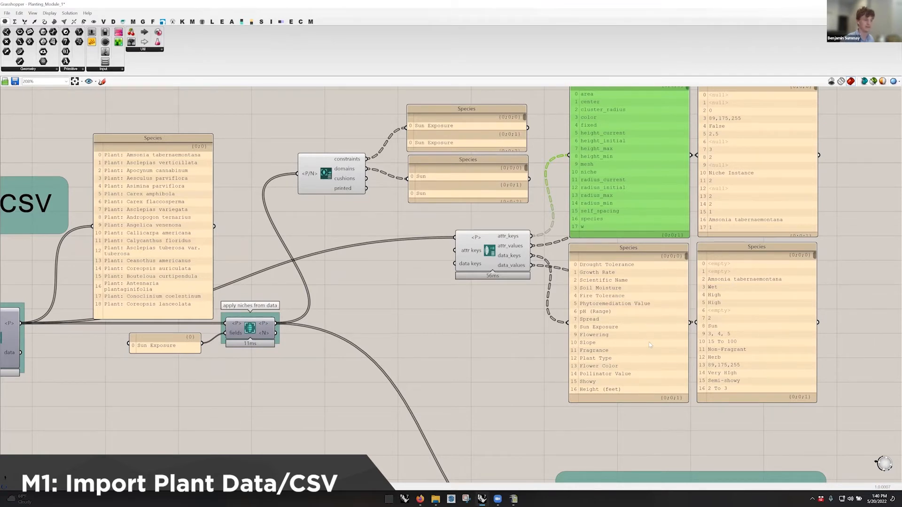
{"action": "left_click_drag", "start_coordinate": [649, 402], "coordinate": [648, 435]}
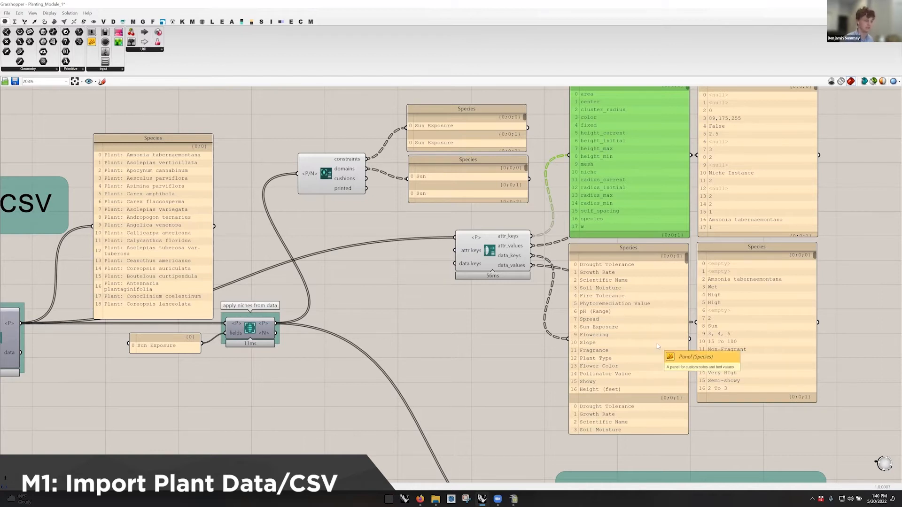
{"action": "left_click_drag", "start_coordinate": [659, 433], "coordinate": [657, 400]}
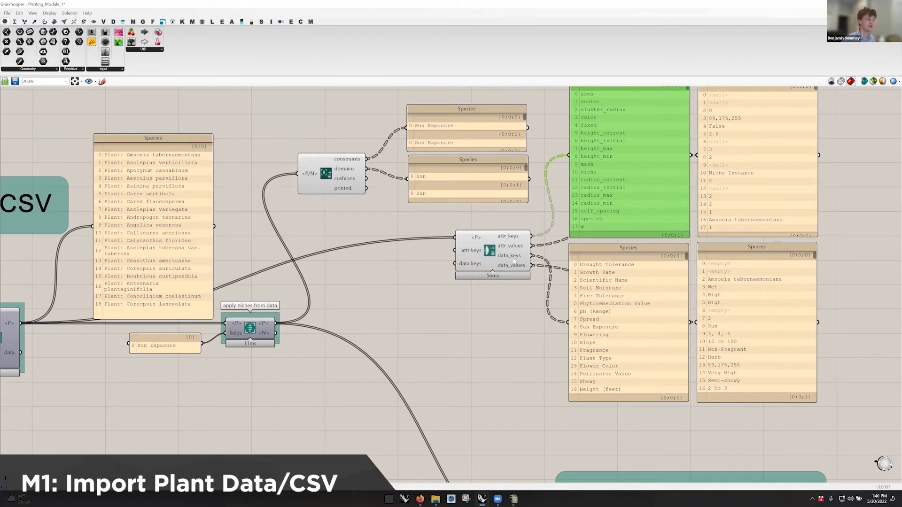
{"action": "mouse_move", "coordinate": [513, 261]}
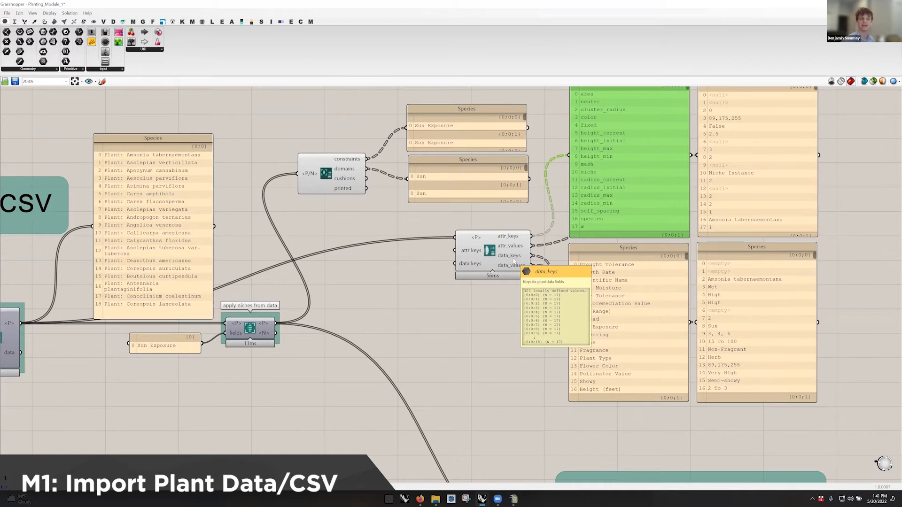
Step: Locate the apply niches from data component among the available Plant Kit data components
{"action": "right_click_drag", "start_coordinate": [425, 283], "coordinate": [594, 242]}
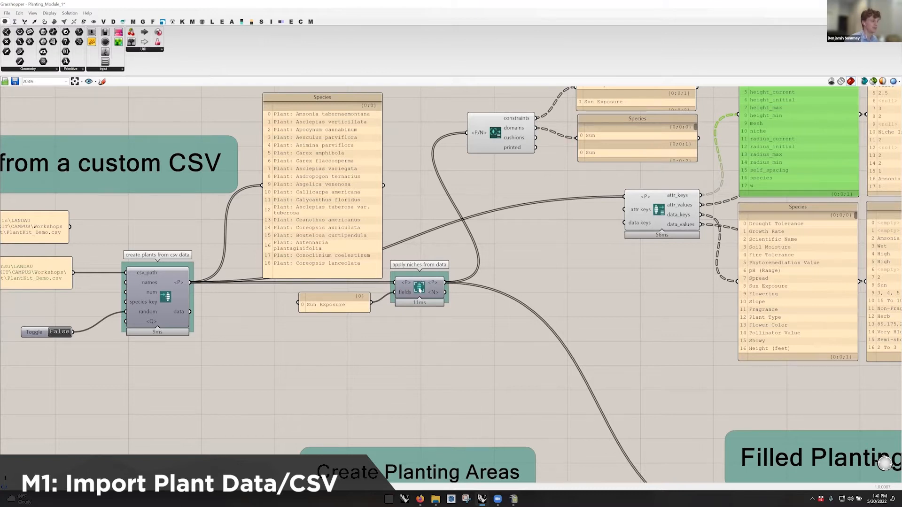
{"action": "left_click", "coordinate": [419, 290], "text": "ctrl+alt"}
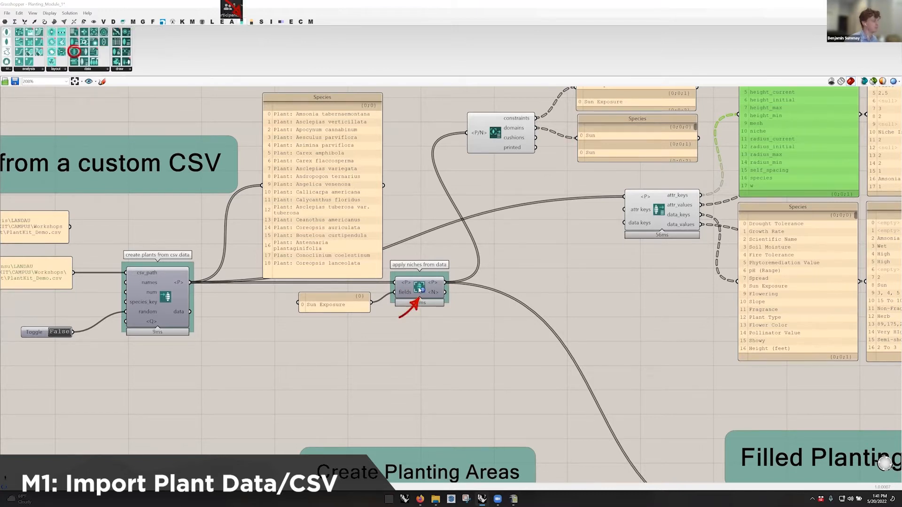
Step: Enlarge the domains Species panel to read each plant's sun exposure, then restore the panel's height and place beside the constraints component
{"action": "mouse_move", "coordinate": [402, 295]}
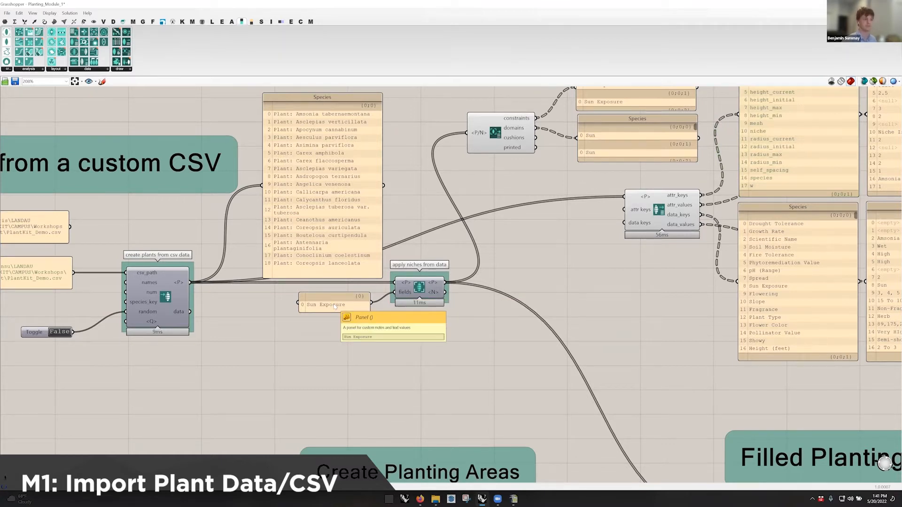
{"action": "right_click_drag", "start_coordinate": [575, 212], "coordinate": [521, 286]}
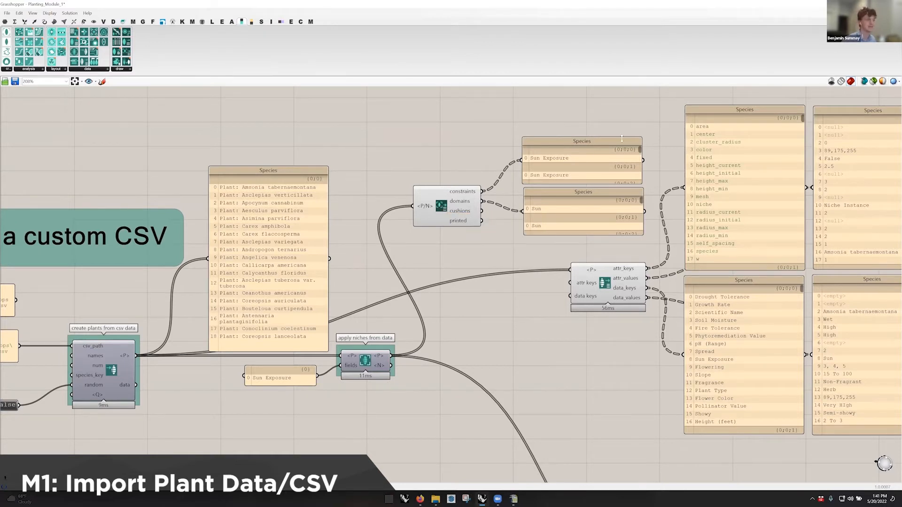
{"action": "mouse_move", "coordinate": [639, 152]}
{"action": "left_mouse_down"}
{"action": "mouse_move", "coordinate": [643, 183]}
{"action": "mouse_move", "coordinate": [639, 138]}
{"action": "left_mouse_up"}
{"action": "left_click_drag", "start_coordinate": [639, 236], "coordinate": [638, 362]}
{"action": "left_click_drag", "start_coordinate": [553, 321], "coordinate": [529, 336]}
{"action": "mouse_move", "coordinate": [618, 235]}
{"action": "left_mouse_down"}
{"action": "mouse_move", "coordinate": [617, 268]}
{"action": "mouse_move", "coordinate": [618, 226]}
{"action": "left_mouse_up"}
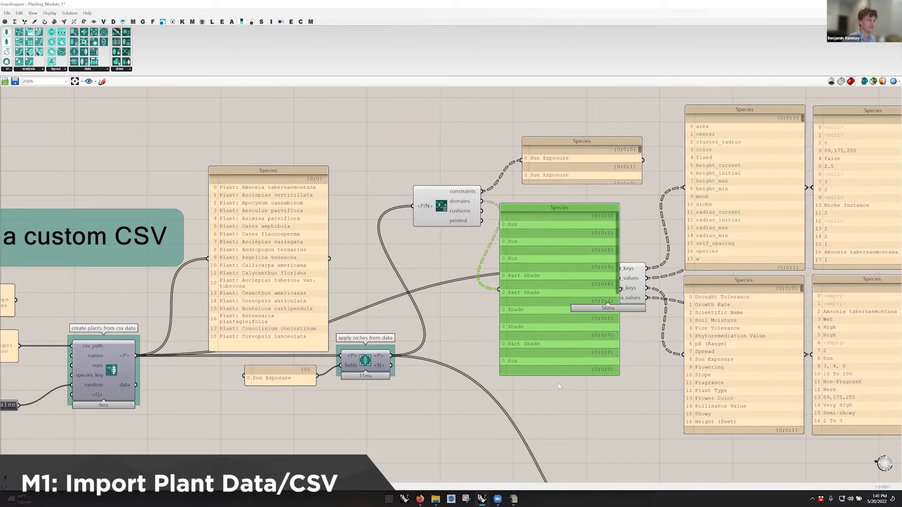
{"action": "left_click_drag", "start_coordinate": [565, 324], "coordinate": [593, 239]}
Step: Read the <P> output's description on apply niches from data and follow its wire to the Filled Planting Areas group
{"action": "right_click_drag", "start_coordinate": [784, 202], "coordinate": [729, 208]}
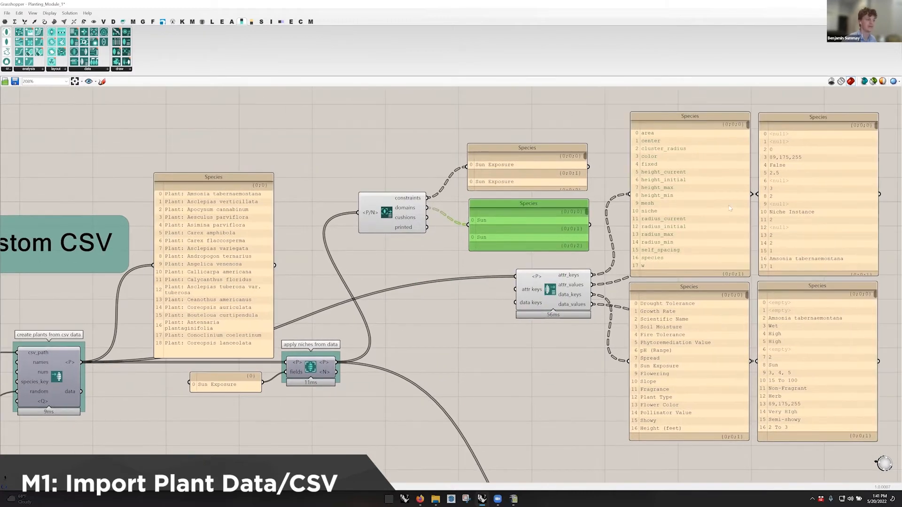
{"action": "left_click_drag", "start_coordinate": [793, 107], "coordinate": [754, 102]}
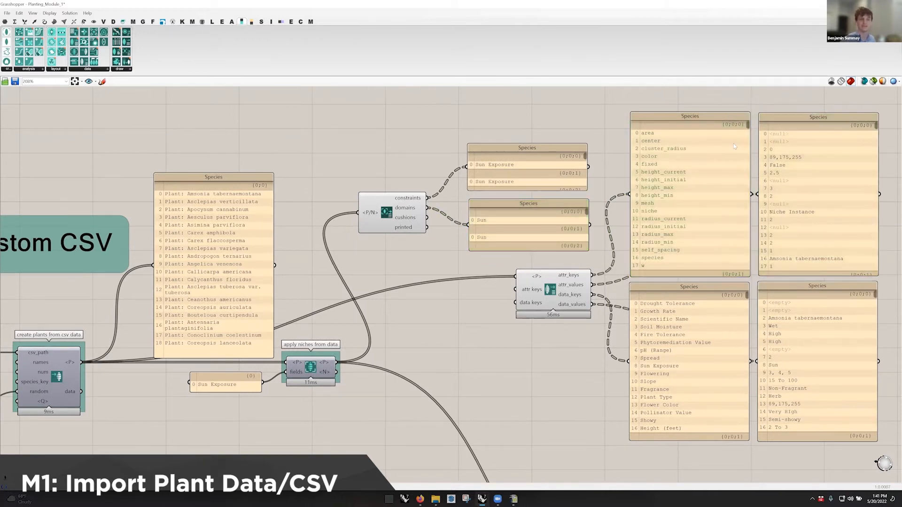
{"action": "right_click_drag", "start_coordinate": [600, 244], "coordinate": [613, 176]}
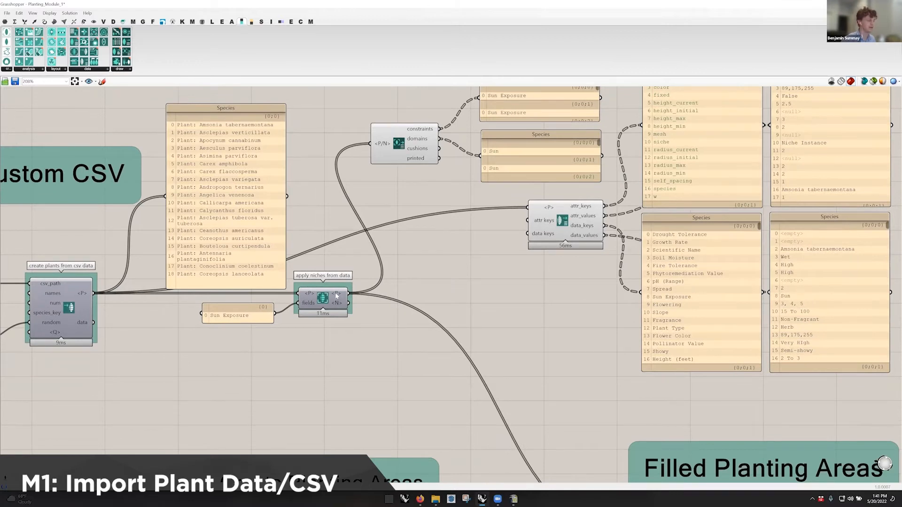
{"action": "mouse_move", "coordinate": [337, 295]}
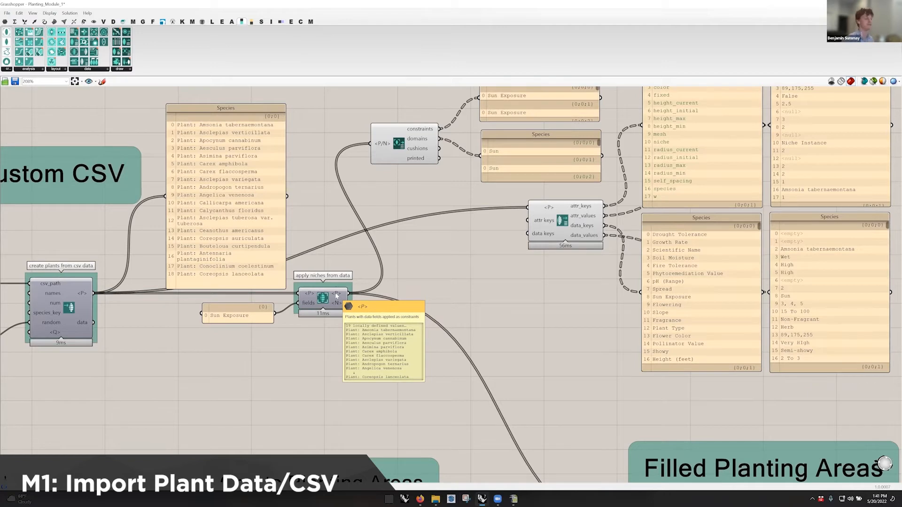
{"action": "right_click_drag", "start_coordinate": [510, 394], "coordinate": [434, 247]}
{"action": "right_click_drag", "start_coordinate": [495, 336], "coordinate": [494, 332]}
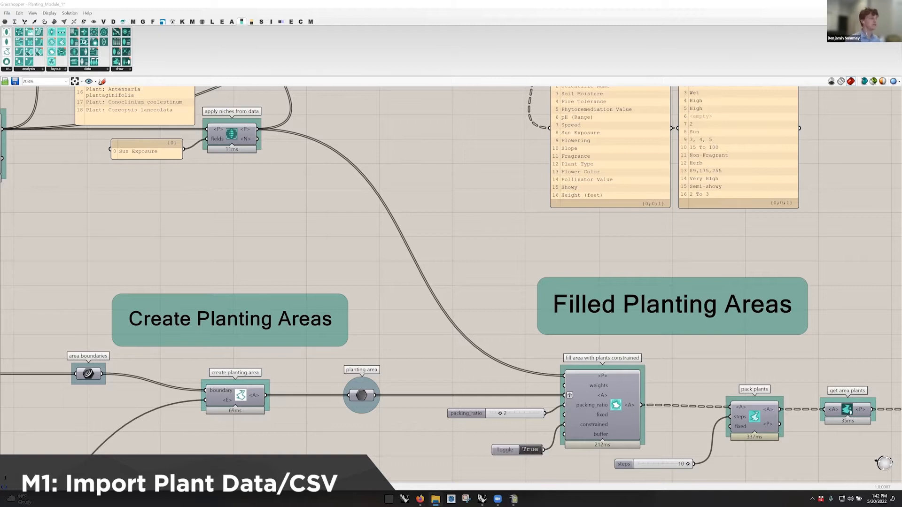
Step: Read the species_key input's description and compare it with the Scientific Name column header of PlantKit_Demo.csv in OpenOffice Calc
{"action": "right_click_drag", "start_coordinate": [454, 262], "coordinate": [702, 334]}
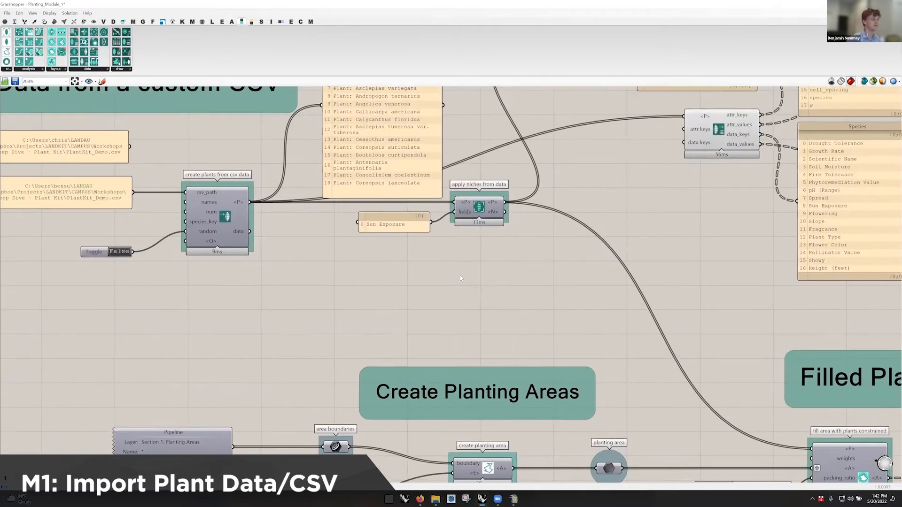
{"action": "left_click", "coordinate": [514, 498]}
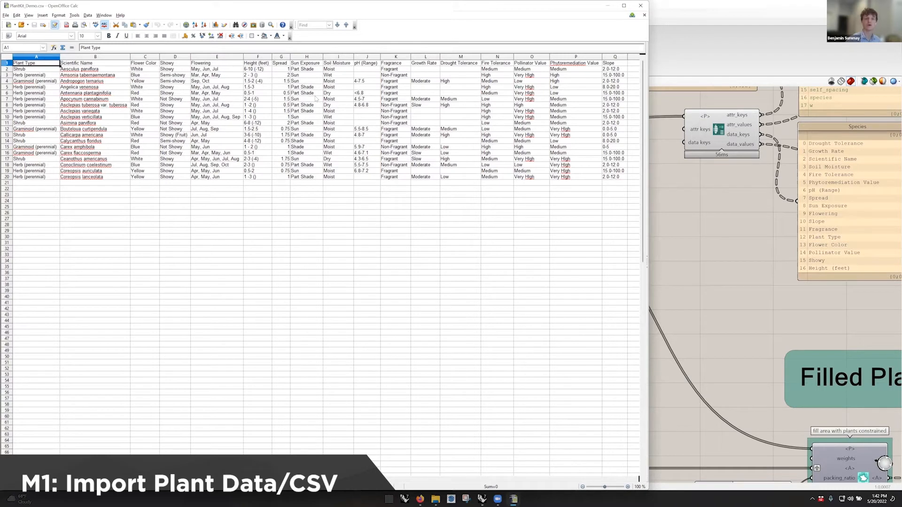
{"action": "left_click", "coordinate": [743, 205]}
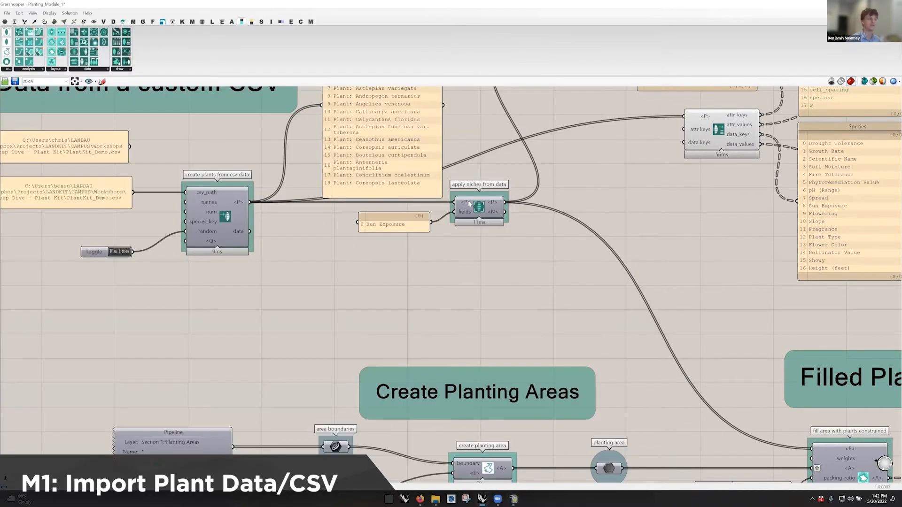
{"action": "right_click_drag", "start_coordinate": [473, 205], "coordinate": [627, 267]}
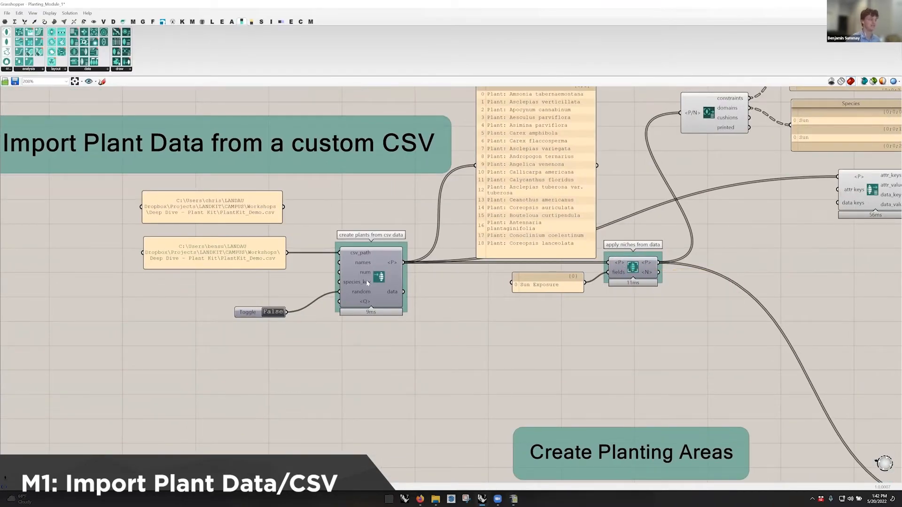
{"action": "mouse_move", "coordinate": [367, 282]}
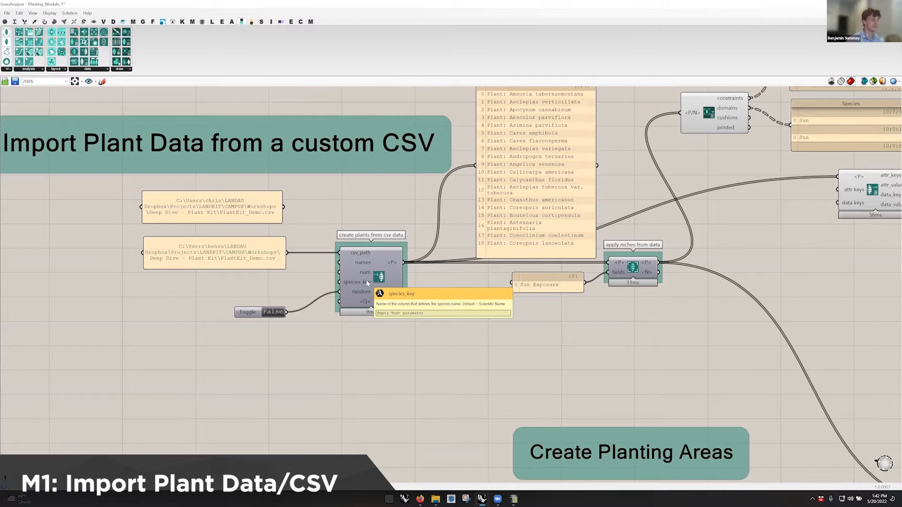
{"action": "left_click", "coordinate": [513, 499]}
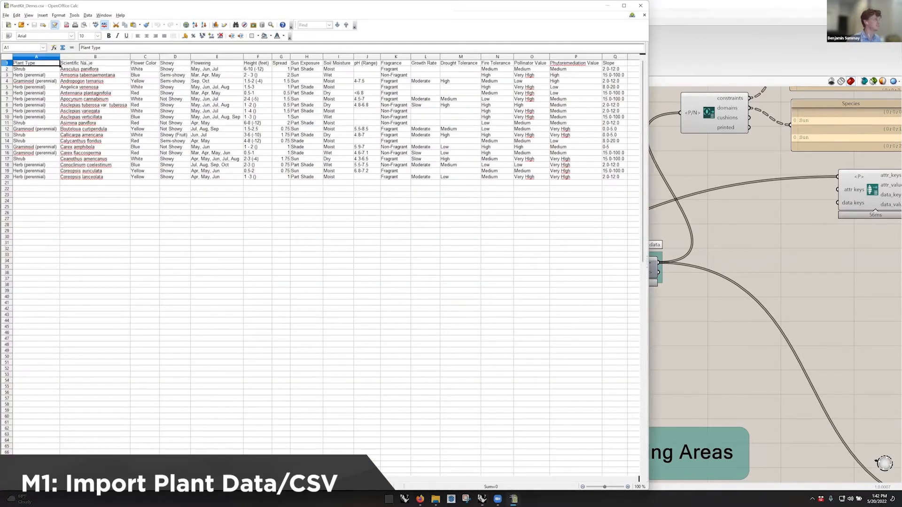
{"action": "left_click", "coordinate": [89, 63]}
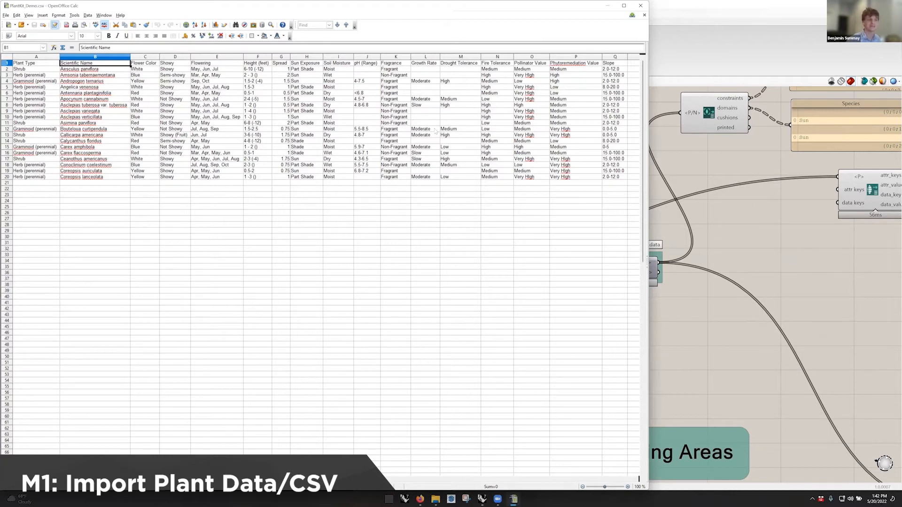
{"action": "left_click", "coordinate": [710, 227]}
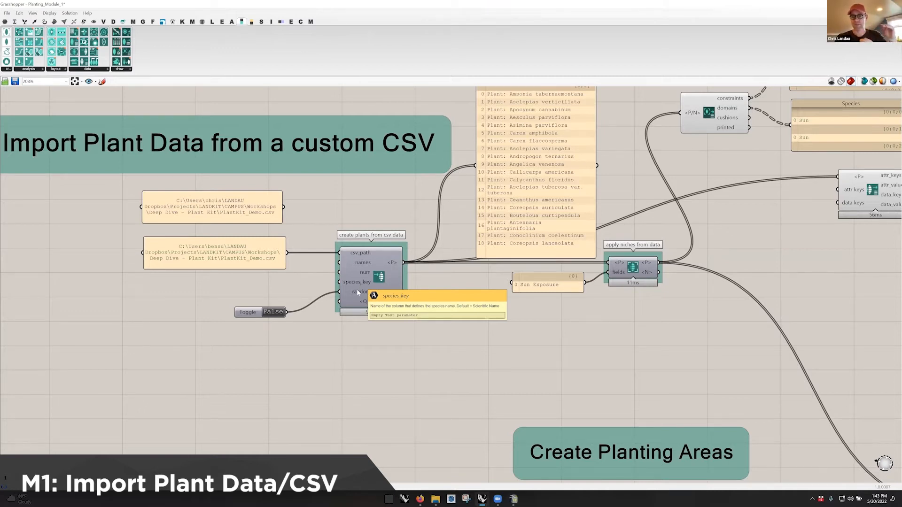
Step: Switch to the Data folder in File Explorer, point out the ERA_data.csv file, and return to the Grasshopper definition
{"action": "left_click", "coordinate": [513, 499]}
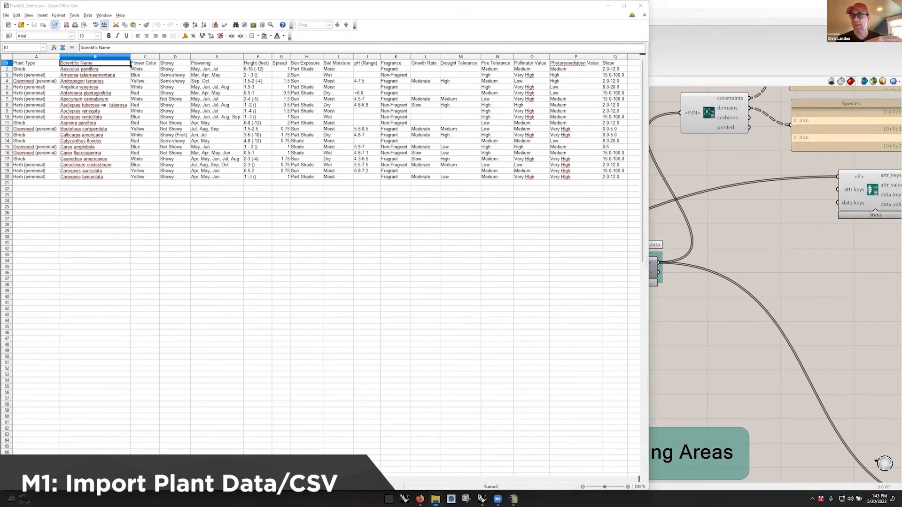
{"action": "key", "text": "alt+Tab"}
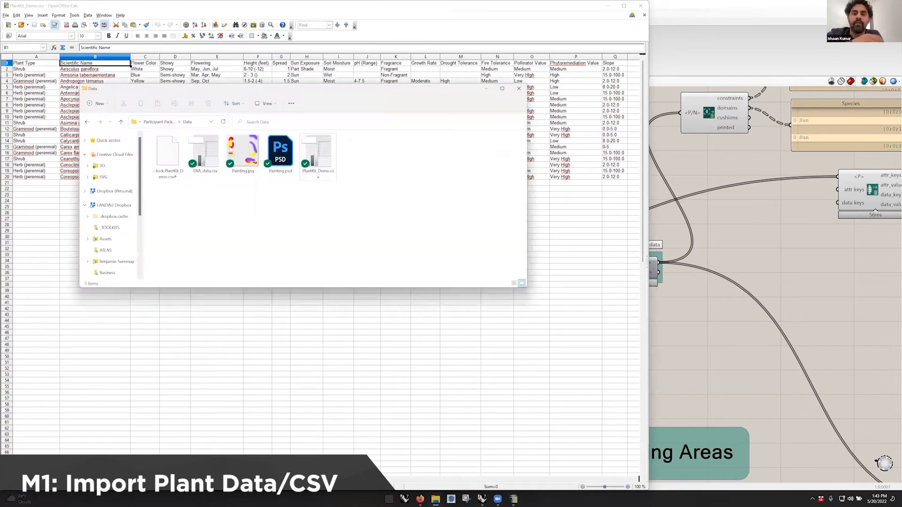
{"action": "left_click", "coordinate": [209, 174]}
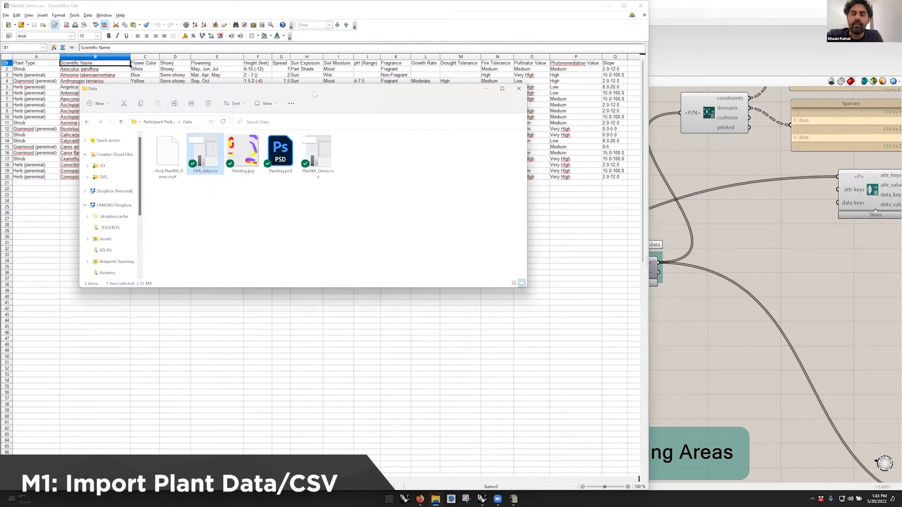
{"action": "left_click_drag", "start_coordinate": [315, 94], "coordinate": [0, 94]}
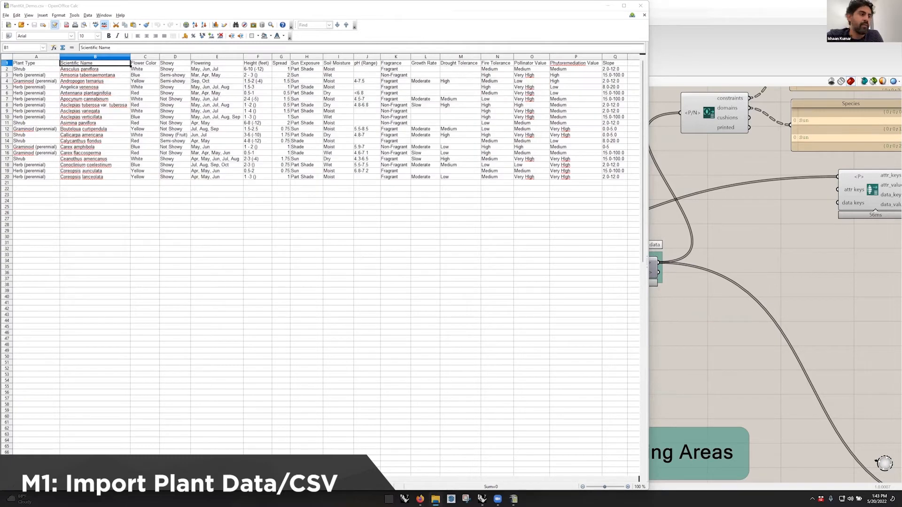
{"action": "left_click", "coordinate": [781, 270]}
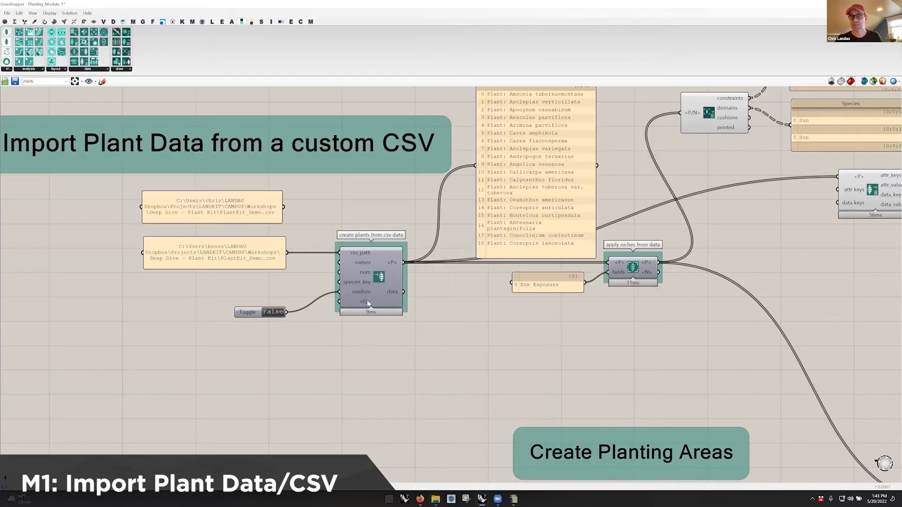
Step: Read the <Q> input's description and align the False toggle with the random input of create plants from csv data
{"action": "mouse_move", "coordinate": [366, 303]}
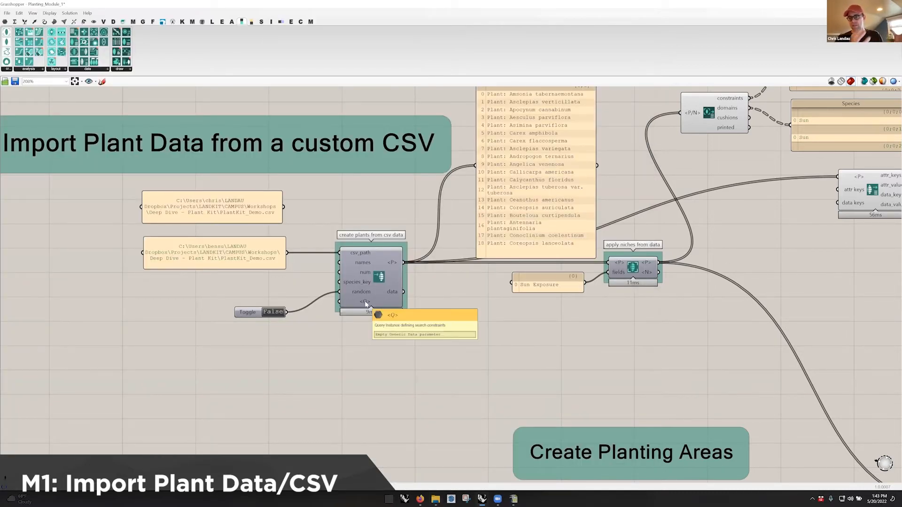
{"action": "left_click_drag", "start_coordinate": [245, 316], "coordinate": [270, 295]}
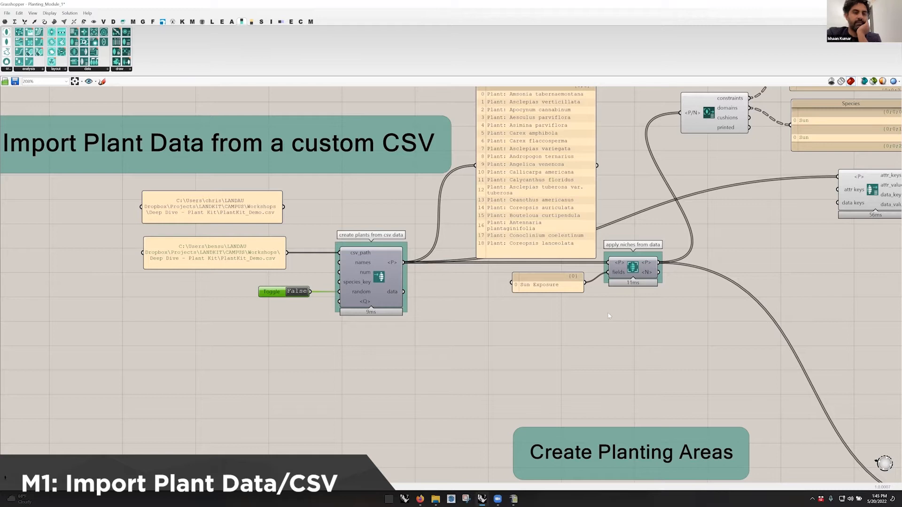
{"action": "mouse_move", "coordinate": [366, 304]}
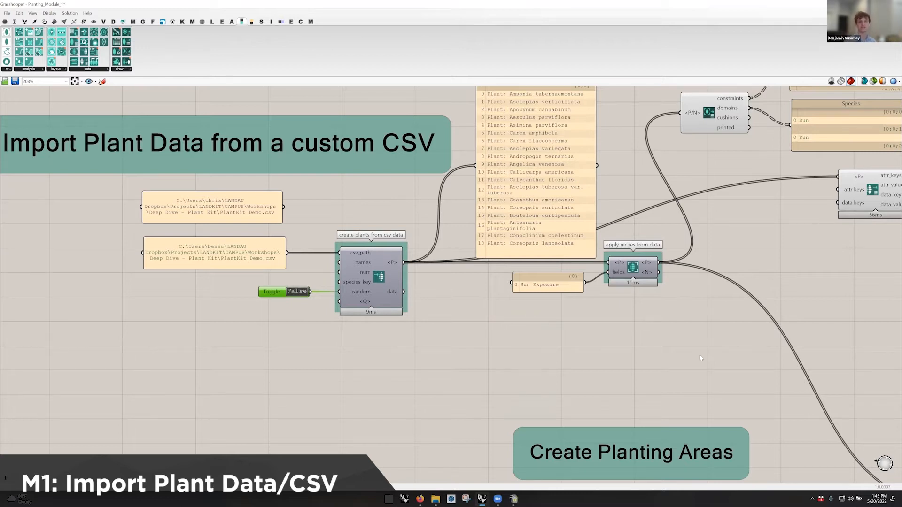
Step: Align the True toggle and the packing_ratio slider with their inputs on the fill area with plants constrained component
{"action": "right_click_drag", "start_coordinate": [704, 347], "coordinate": [527, 215]}
{"action": "right_click_drag", "start_coordinate": [643, 342], "coordinate": [661, 316]}
{"action": "scroll", "coordinate": [671, 378], "scroll_direction": "down", "scroll_amount": 1}
{"action": "right_click_drag", "start_coordinate": [652, 356], "coordinate": [560, 301]}
{"action": "right_click_drag", "start_coordinate": [605, 336], "coordinate": [626, 358]}
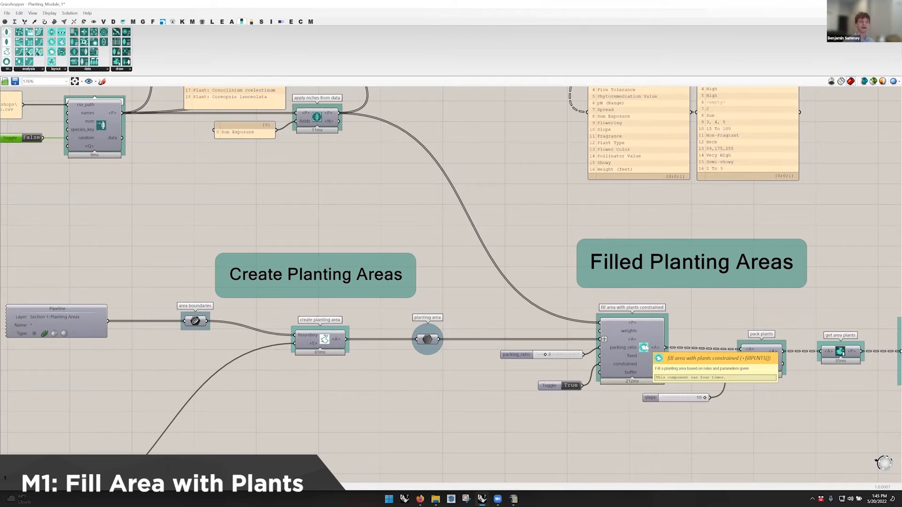
{"action": "right_click_drag", "start_coordinate": [631, 338], "coordinate": [598, 310]}
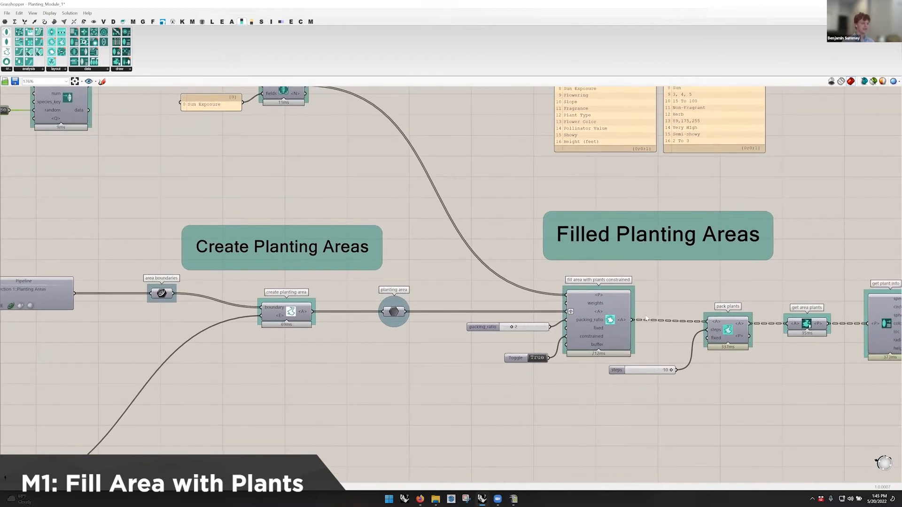
{"action": "mouse_move", "coordinate": [598, 311]}
{"action": "left_click_drag", "start_coordinate": [519, 362], "coordinate": [501, 341]}
{"action": "left_click_drag", "start_coordinate": [537, 330], "coordinate": [537, 321]}
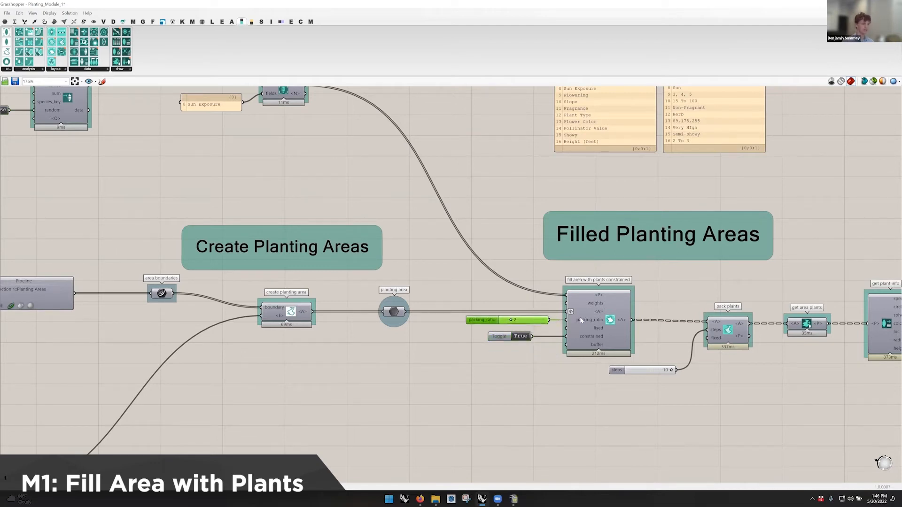
Step: Read the descriptions of the packing_ratio and constrained inputs on the fill area with plants constrained component
{"action": "mouse_move", "coordinate": [581, 320]}
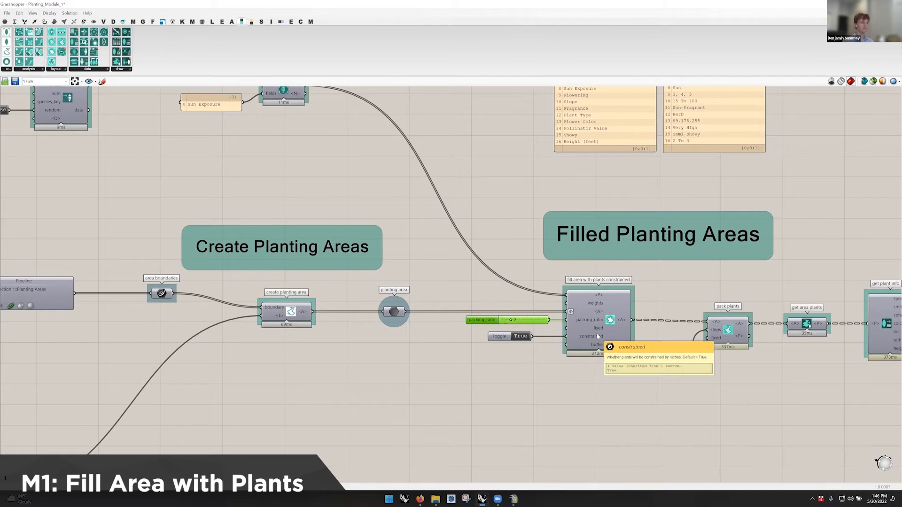
{"action": "mouse_move", "coordinate": [595, 334]}
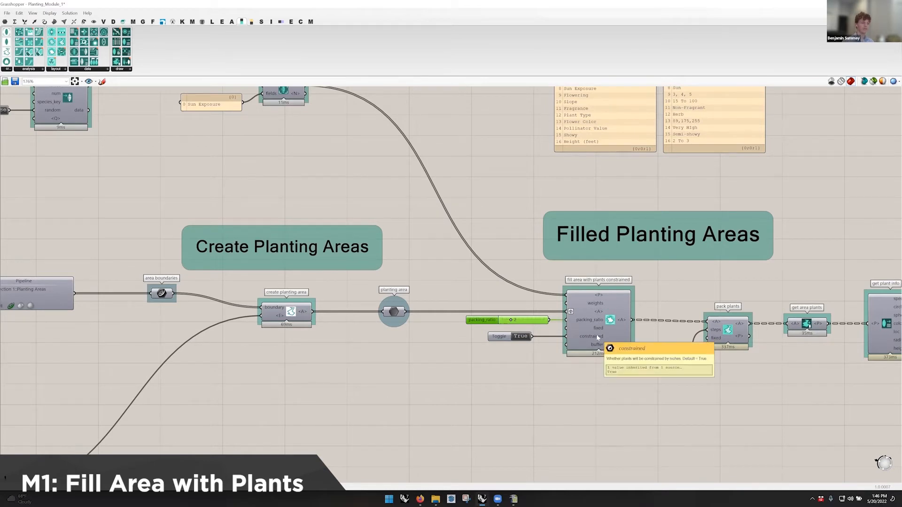
{"action": "right_click_drag", "start_coordinate": [447, 245], "coordinate": [441, 272]}
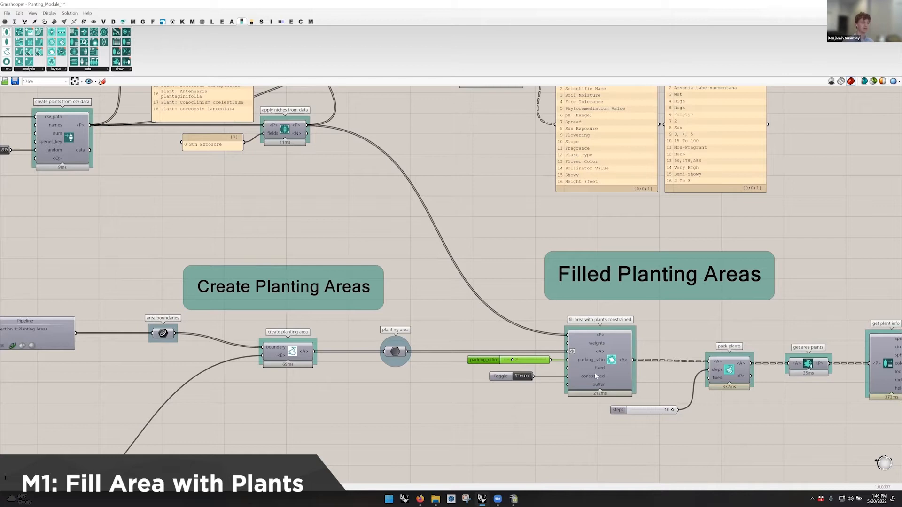
{"action": "mouse_move", "coordinate": [594, 375]}
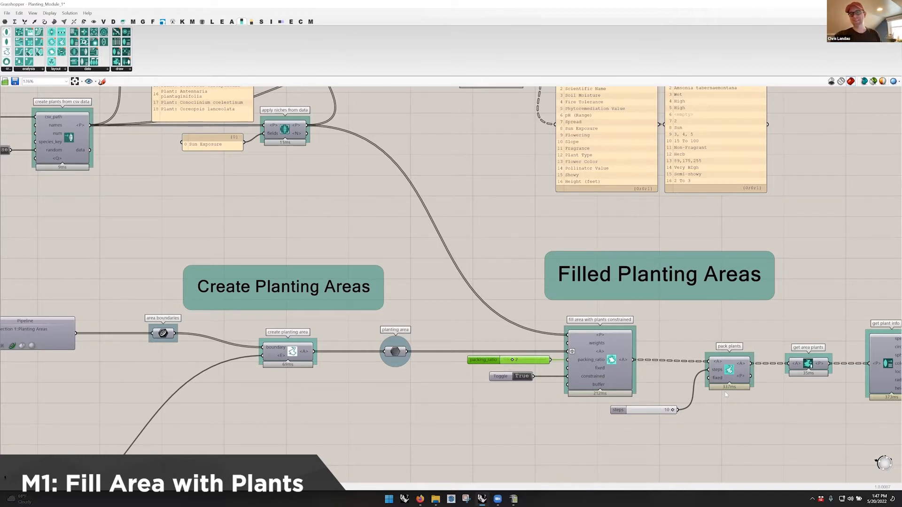
Step: Deselect the packing_ratio slider and examine the chain from pack plants through get area plants and get plant info to preview
{"action": "right_click_drag", "start_coordinate": [772, 411], "coordinate": [719, 395]}
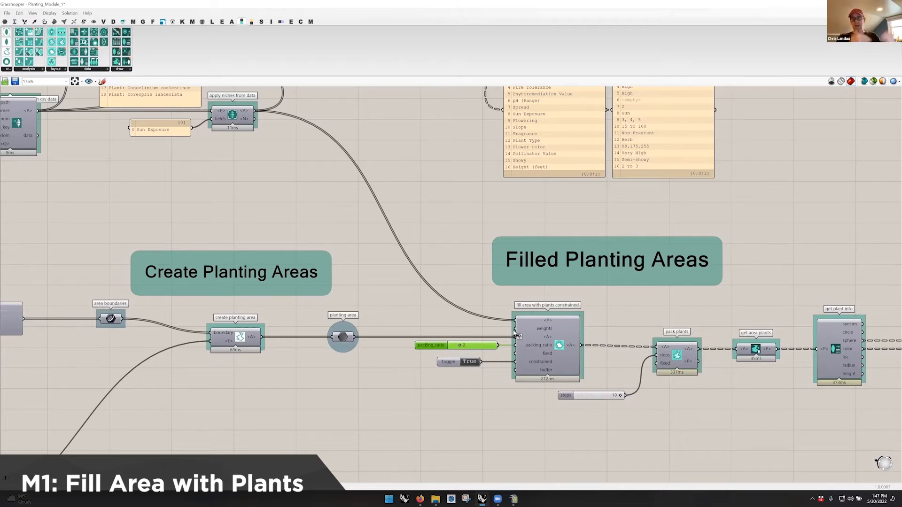
{"action": "left_click", "coordinate": [699, 397]}
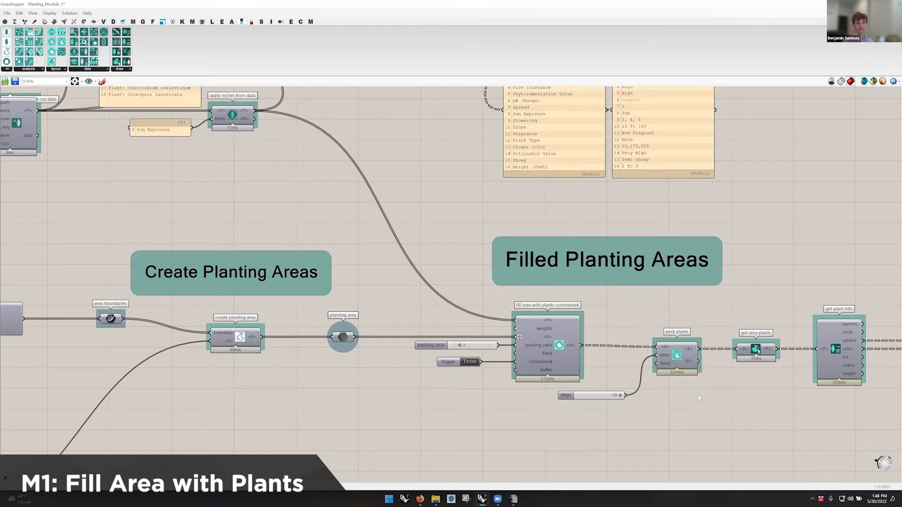
{"action": "right_click_drag", "start_coordinate": [697, 395], "coordinate": [616, 347]}
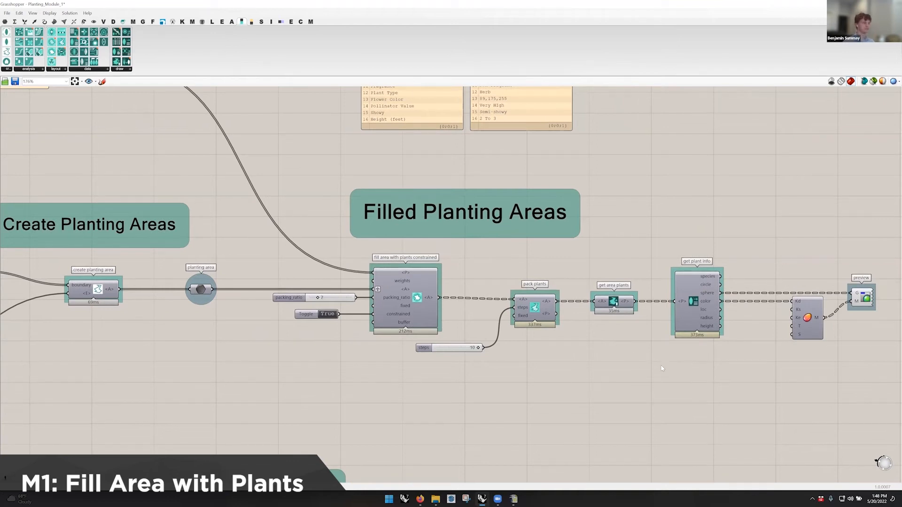
{"action": "right_click_drag", "start_coordinate": [675, 365], "coordinate": [612, 321]}
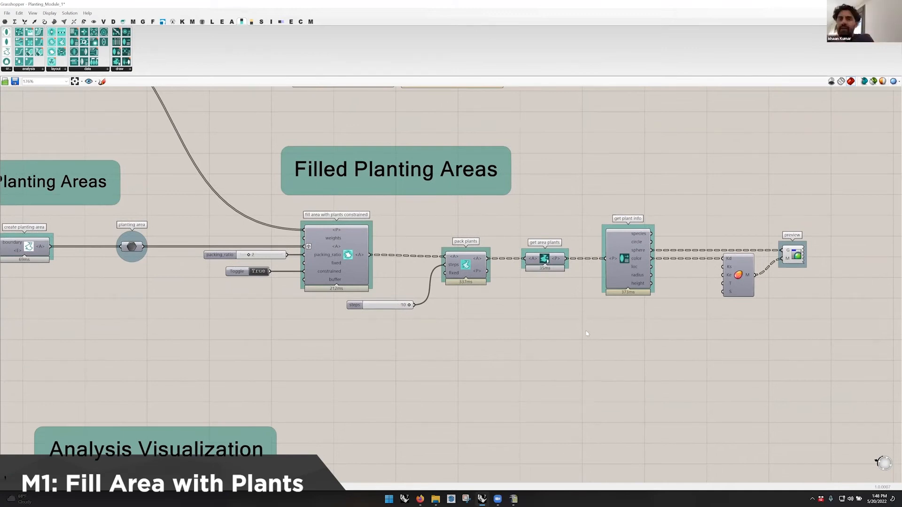
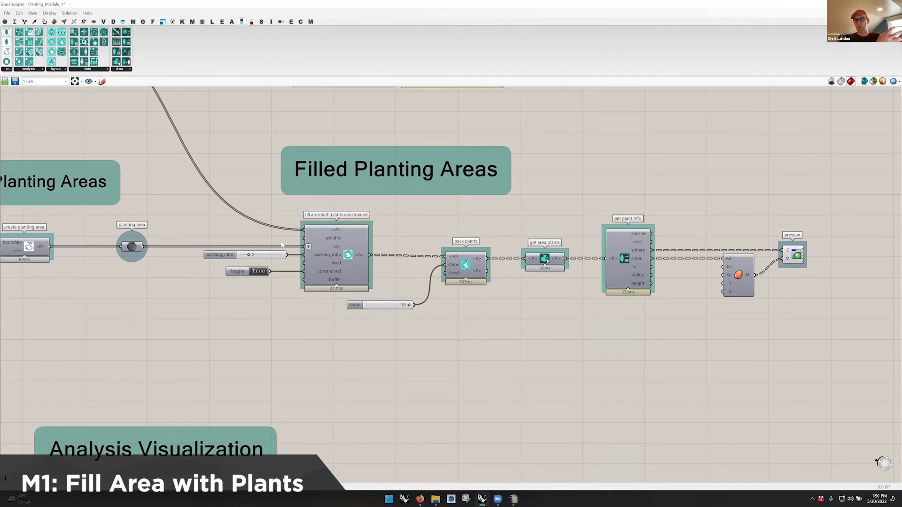
Step: Shift the pack plants component and its steps slider closer to the get area plants component
{"action": "left_click_drag", "start_coordinate": [469, 221], "coordinate": [388, 324]}
{"action": "left_click", "coordinate": [496, 334]}
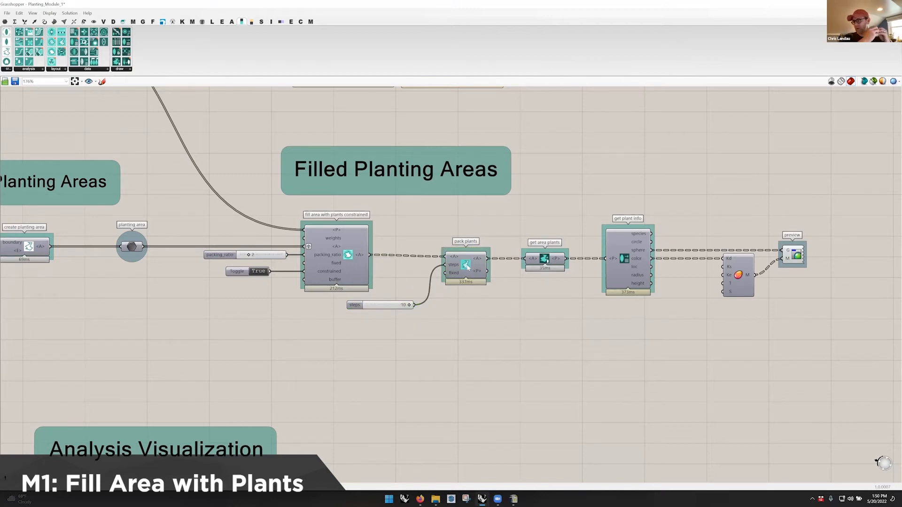
{"action": "left_click_drag", "start_coordinate": [457, 272], "coordinate": [471, 271]}
{"action": "left_click_drag", "start_coordinate": [381, 309], "coordinate": [410, 311]}
{"action": "left_click", "coordinate": [469, 316]}
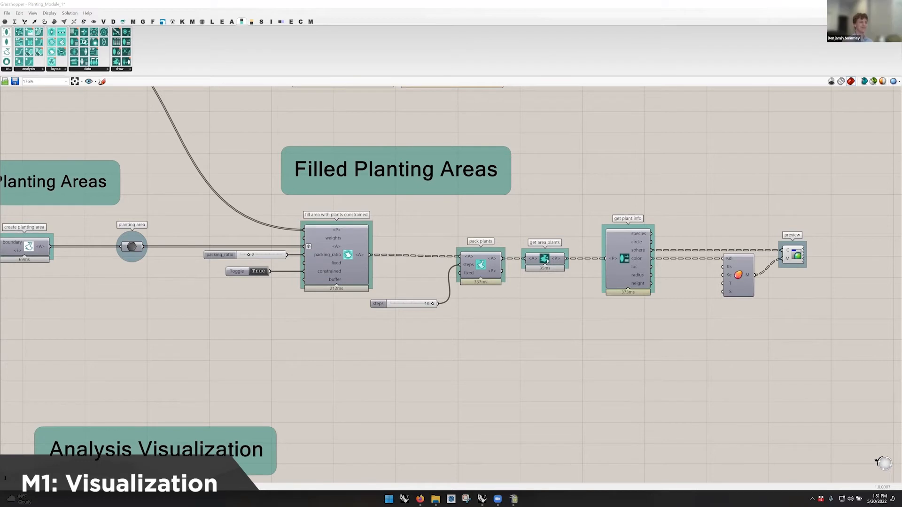
Step: Tile the Grasshopper window beside the Rhino model with the Analysis Visualization group in view
{"action": "scroll", "coordinate": [733, 211], "scroll_direction": "down", "scroll_amount": 4}
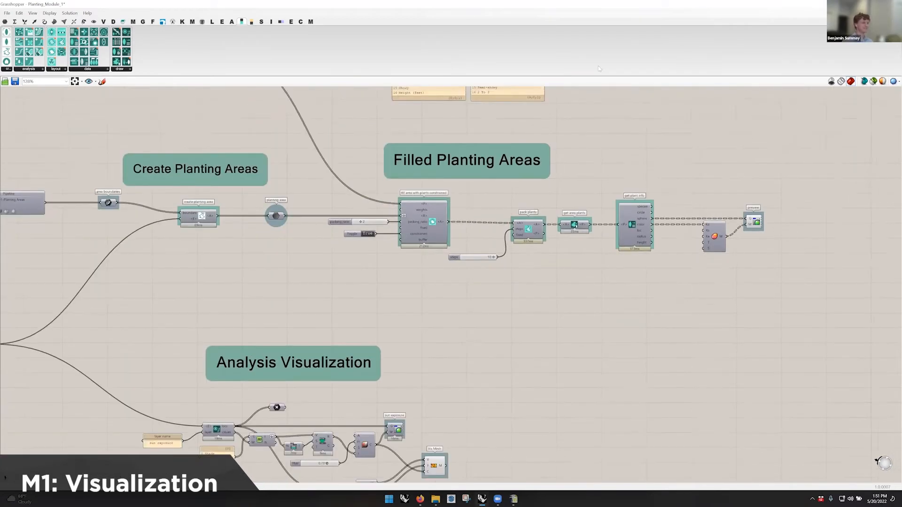
{"action": "mouse_move", "coordinate": [879, 4]}
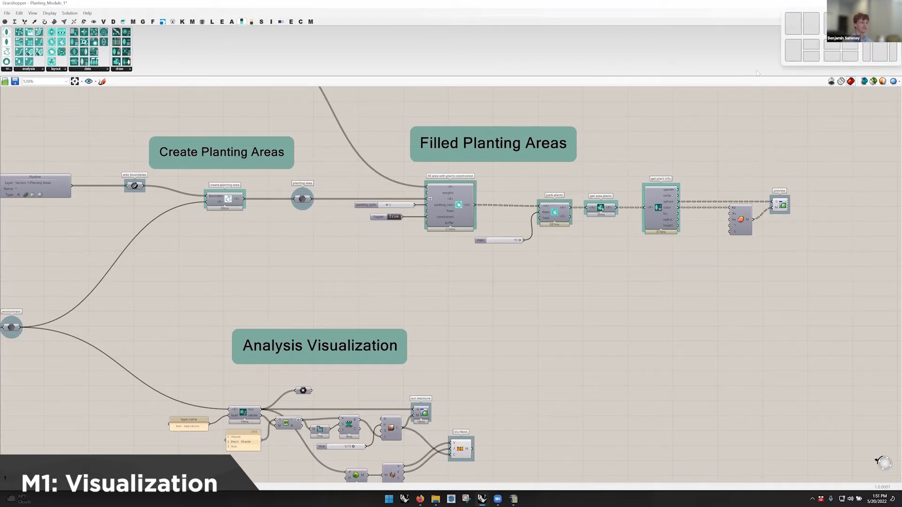
{"action": "key", "text": "super+Right"}
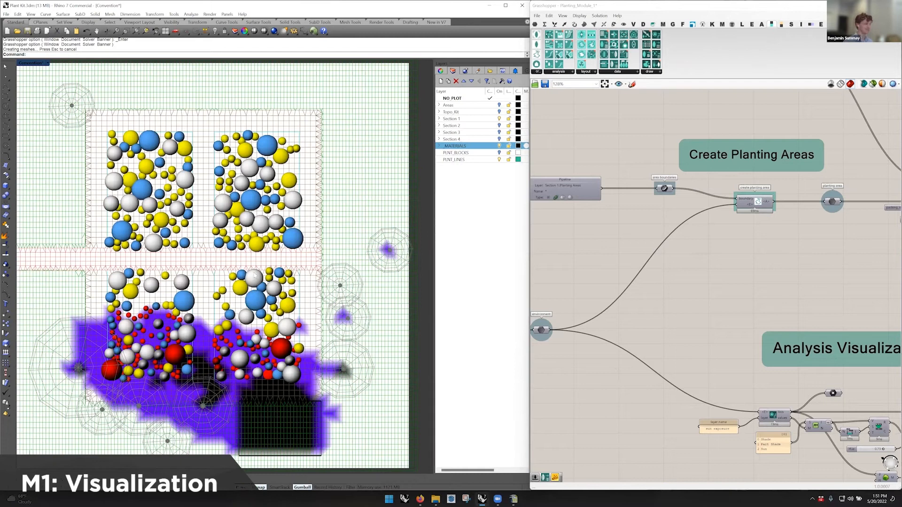
{"action": "right_click_drag", "start_coordinate": [697, 438], "coordinate": [650, 336]}
{"action": "right_click_drag", "start_coordinate": [818, 340], "coordinate": [755, 308]}
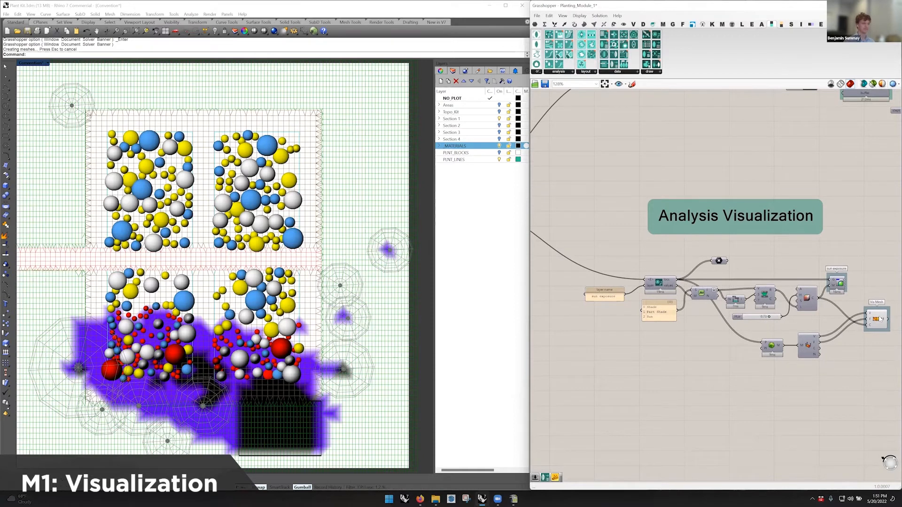
Step: Enable the Point parameter's preview in the Analysis Visualization group and highlight its points in the model
{"action": "left_click_drag", "start_coordinate": [884, 249], "coordinate": [570, 373]}
{"action": "left_click", "coordinate": [704, 271]}
{"action": "right_click", "coordinate": [718, 260]}
{"action": "left_click", "coordinate": [735, 273]}
{"action": "left_click", "coordinate": [719, 260]}
{"action": "scroll", "coordinate": [336, 243], "scroll_direction": "down", "scroll_amount": 3}
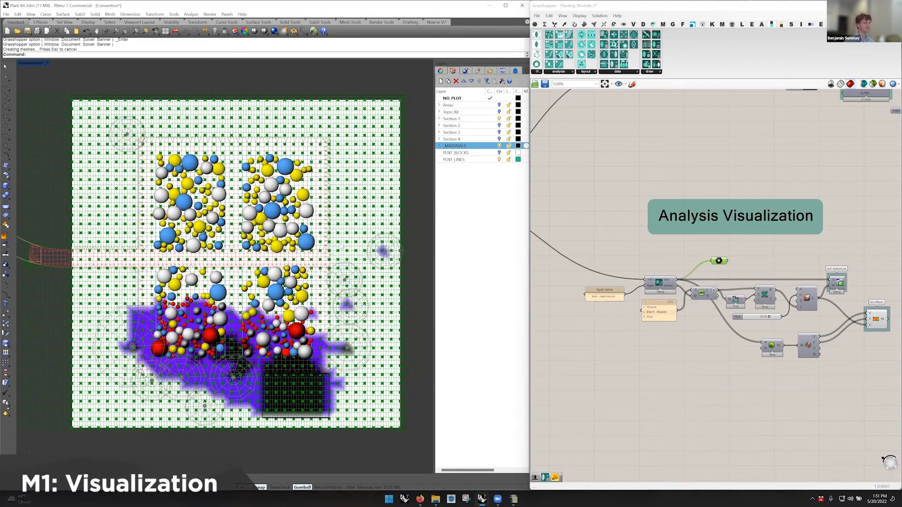
{"action": "left_click", "coordinate": [614, 245]}
Step: Read the Point parameter's description and turn off its preview
{"action": "mouse_move", "coordinate": [718, 261]}
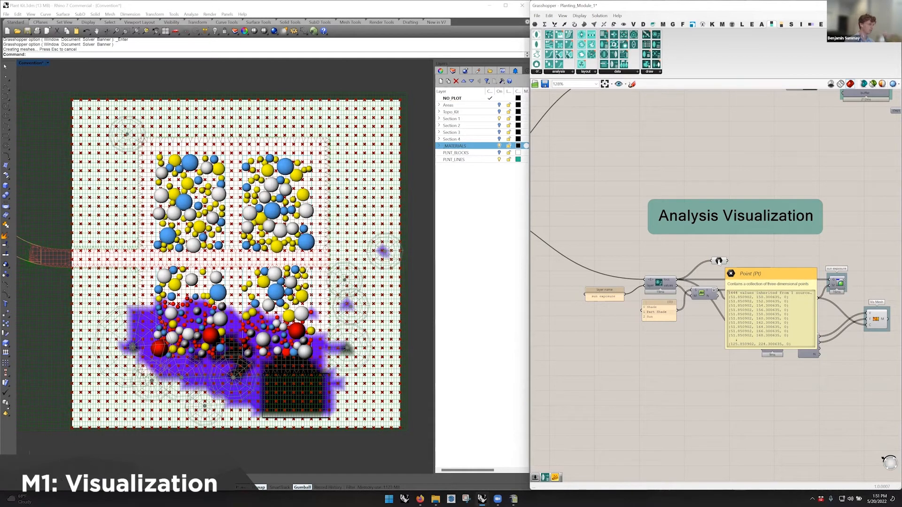
{"action": "right_click", "coordinate": [719, 262]}
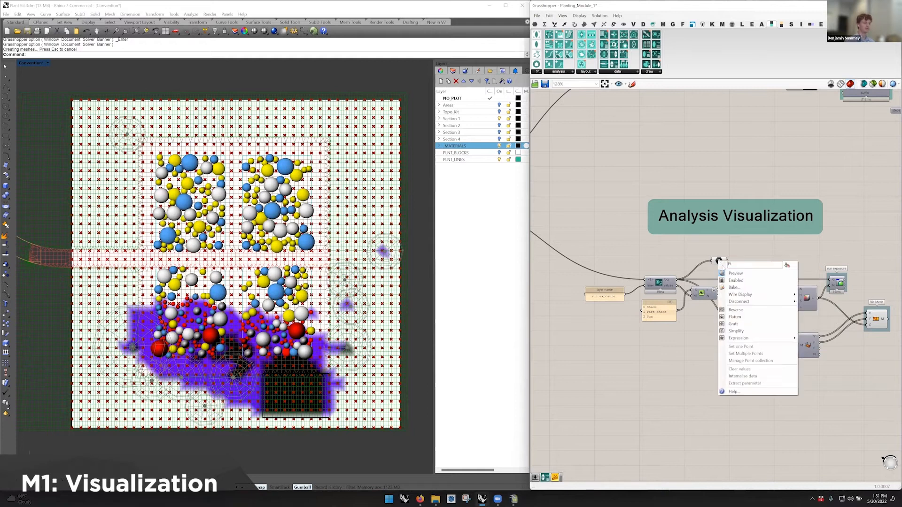
{"action": "left_click", "coordinate": [750, 273]}
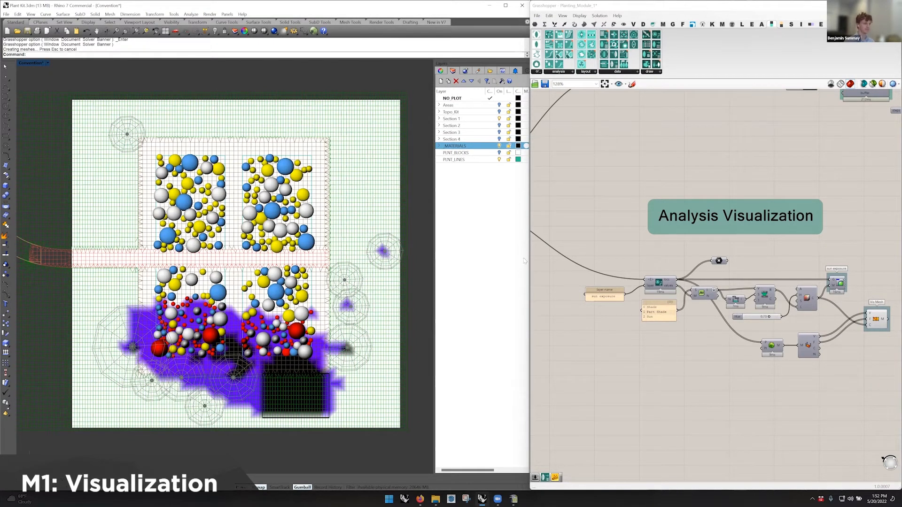
Step: In the maximised perspective view, copy the large tree at the site's far edge into the planting plot beside the path
{"action": "right_click_drag", "start_coordinate": [271, 296], "coordinate": [281, 294]}
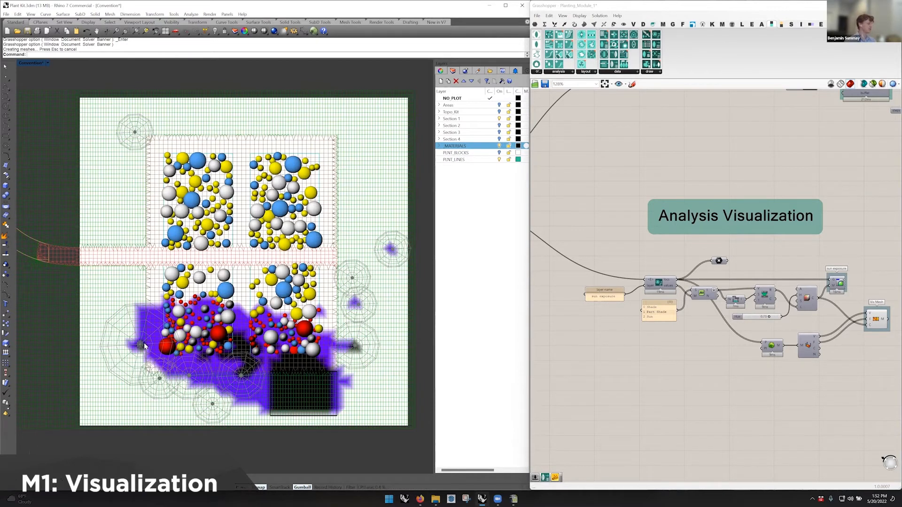
{"action": "double_click", "coordinate": [34, 63]}
{"action": "double_click", "coordinate": [240, 62]}
{"action": "right_click_drag", "start_coordinate": [189, 180], "coordinate": [274, 162]}
{"action": "left_click", "coordinate": [275, 161]}
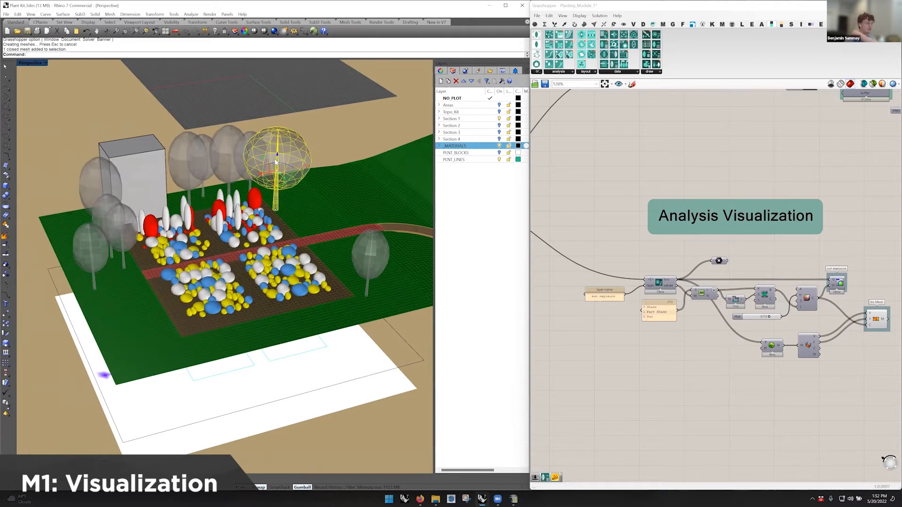
{"action": "right_click_drag", "start_coordinate": [281, 174], "coordinate": [268, 190]}
{"action": "left_click_drag", "start_coordinate": [268, 195], "coordinate": [192, 338]}
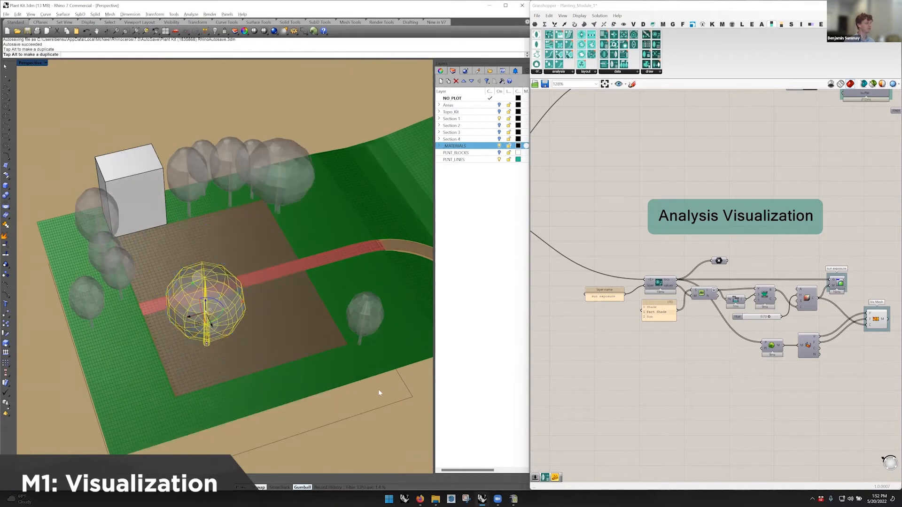
Step: Duplicate the newly placed tree to a spot right beside it over the planting plot and deselect it
{"action": "right_click_drag", "start_coordinate": [371, 394], "coordinate": [269, 270]}
{"action": "left_click", "coordinate": [260, 309]}
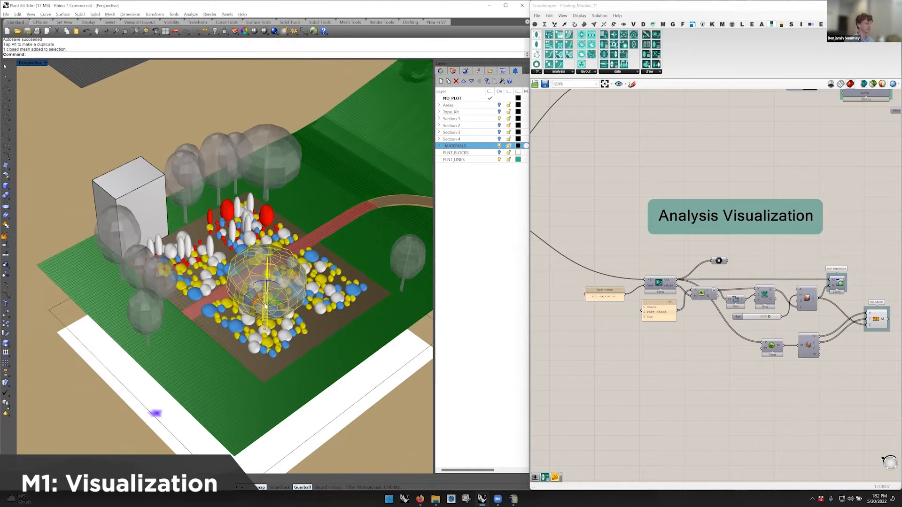
{"action": "left_click_drag", "start_coordinate": [260, 309], "coordinate": [226, 301]}
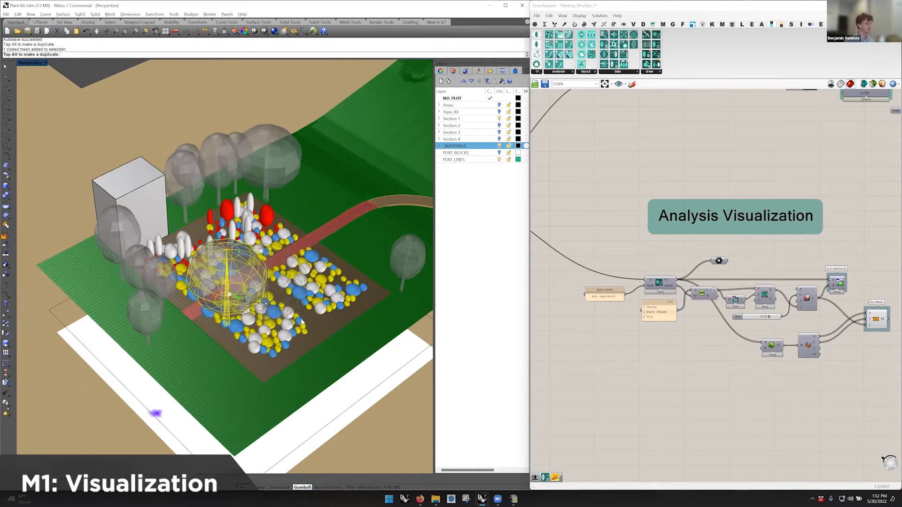
{"action": "key", "text": "Escape"}
{"action": "right_click_drag", "start_coordinate": [402, 347], "coordinate": [192, 373]}
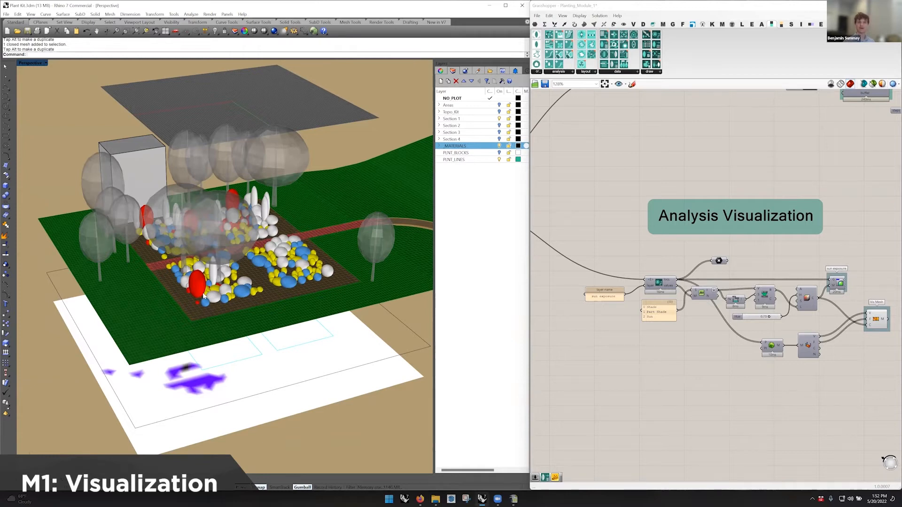
Step: In the maximised Convention plan view, copy one of the new trees to the planting plot's outer edge, away from the building
{"action": "double_click", "coordinate": [33, 63]}
{"action": "double_click", "coordinate": [29, 64]}
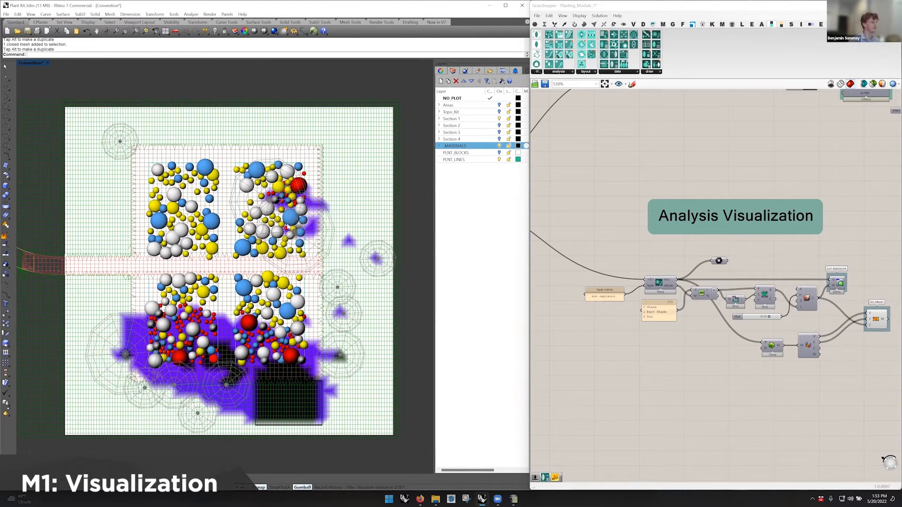
{"action": "left_click", "coordinate": [294, 229]}
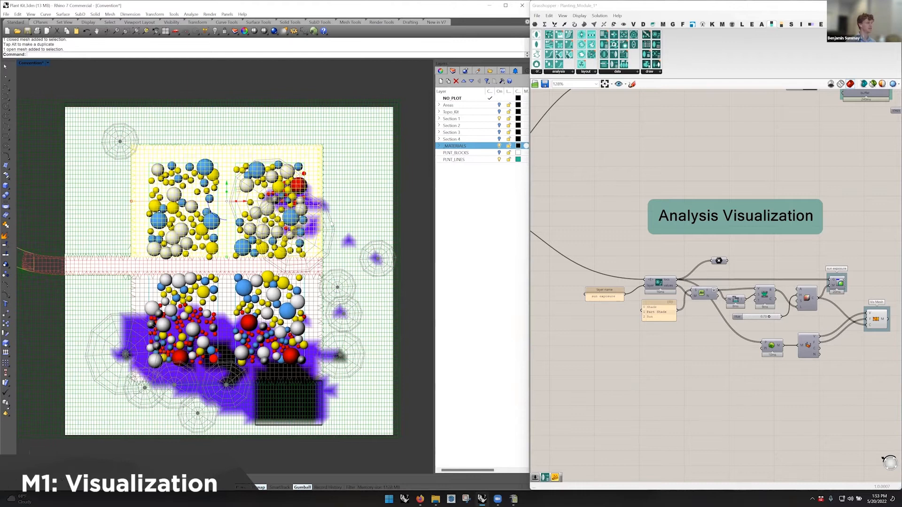
{"action": "left_click", "coordinate": [308, 223]}
{"action": "left_click_drag", "start_coordinate": [307, 223], "coordinate": [333, 176]}
{"action": "left_click", "coordinate": [410, 189]}
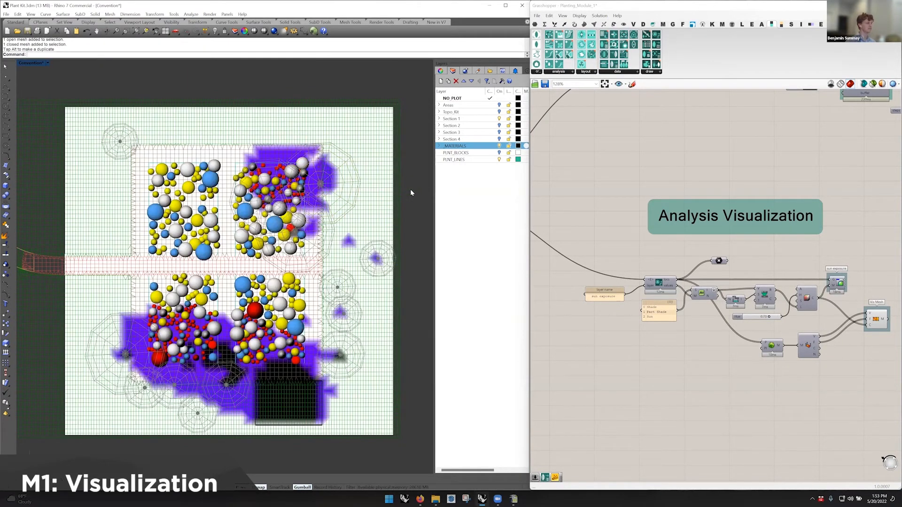
Step: Copy another tree to the gap between the two planting beds opposite the building, close to the path
{"action": "left_click", "coordinate": [310, 237]}
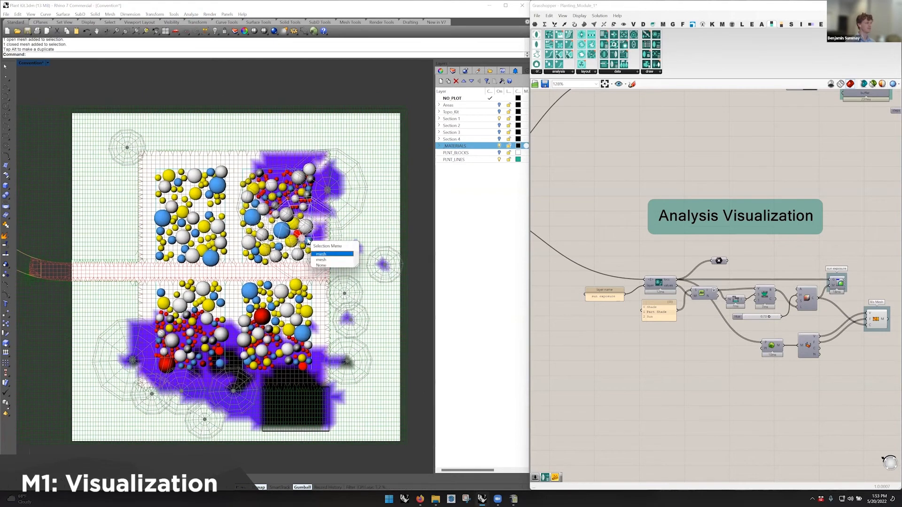
{"action": "left_click", "coordinate": [318, 238]}
{"action": "left_click_drag", "start_coordinate": [317, 238], "coordinate": [263, 245]}
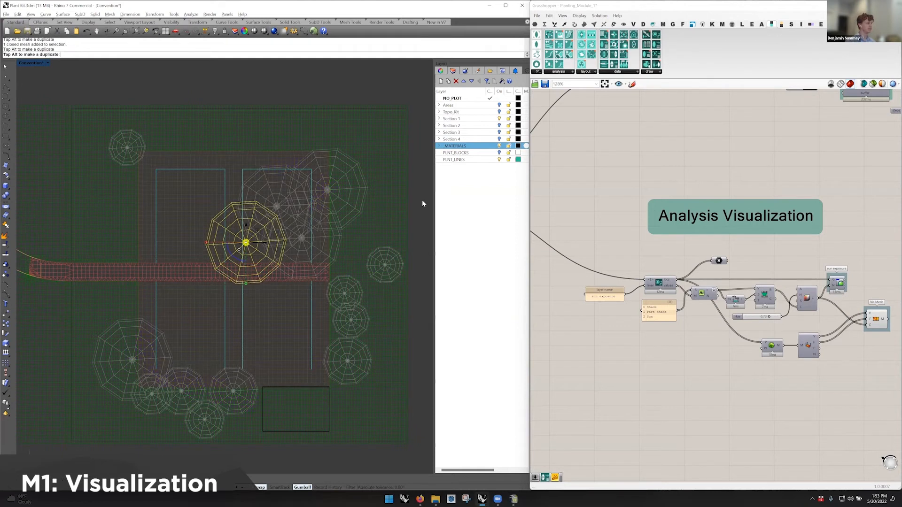
{"action": "left_click", "coordinate": [422, 201]}
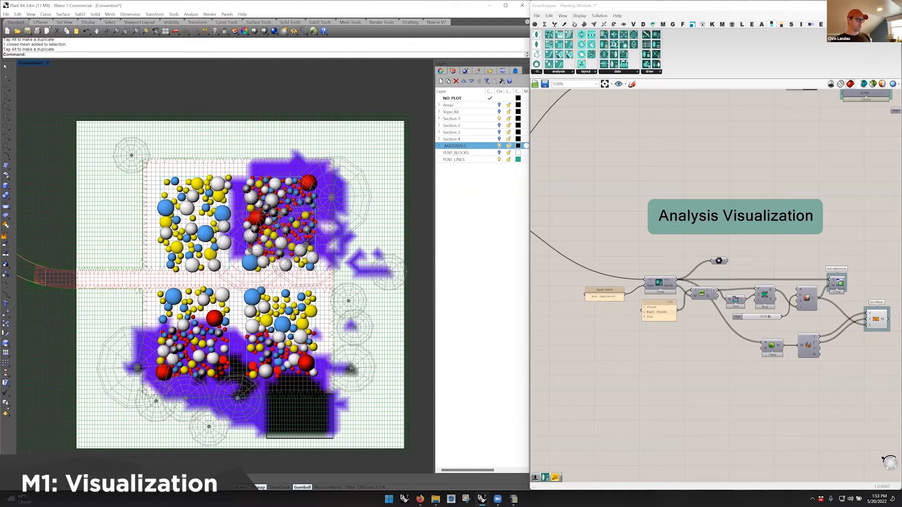
Step: Maximise the perspective view, shift the convert to mesh component towards its source, and add a Mesh Join component to Create Environment
{"action": "double_click", "coordinate": [25, 61]}
{"action": "double_click", "coordinate": [232, 65]}
{"action": "right_click_drag", "start_coordinate": [804, 288], "coordinate": [749, 273]}
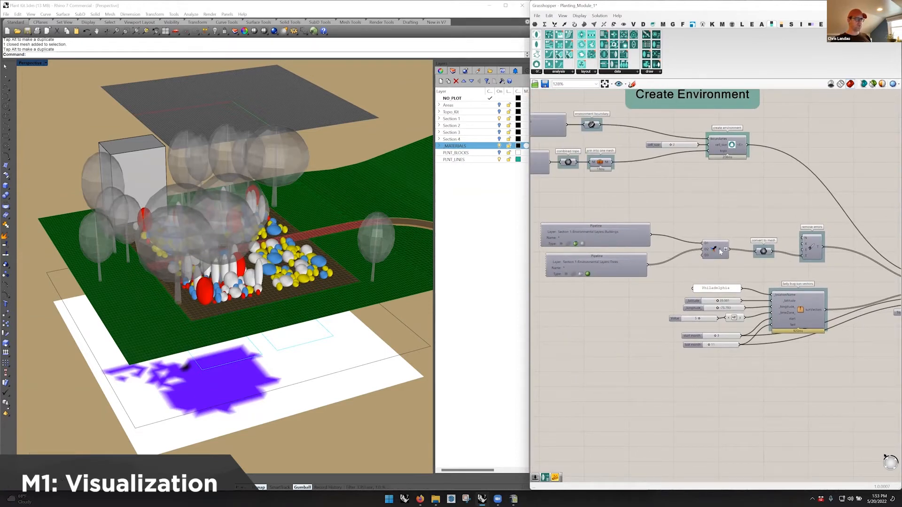
{"action": "left_click_drag", "start_coordinate": [763, 251], "coordinate": [748, 248]}
{"action": "double_click", "coordinate": [771, 216]}
{"action": "type", "text": "mesh join"}
{"action": "left_click", "coordinate": [759, 198]}
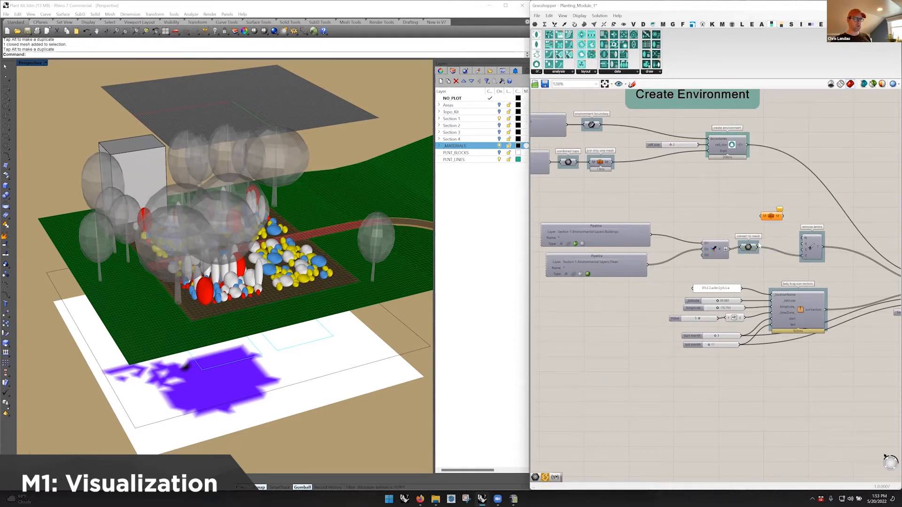
Step: Wire the Mesh Join component between convert to mesh and remove errors
{"action": "left_click_drag", "start_coordinate": [771, 216], "coordinate": [791, 248]}
{"action": "right_click_drag", "start_coordinate": [791, 248], "coordinate": [658, 240]}
{"action": "left_click_drag", "start_coordinate": [656, 238], "coordinate": [665, 245]}
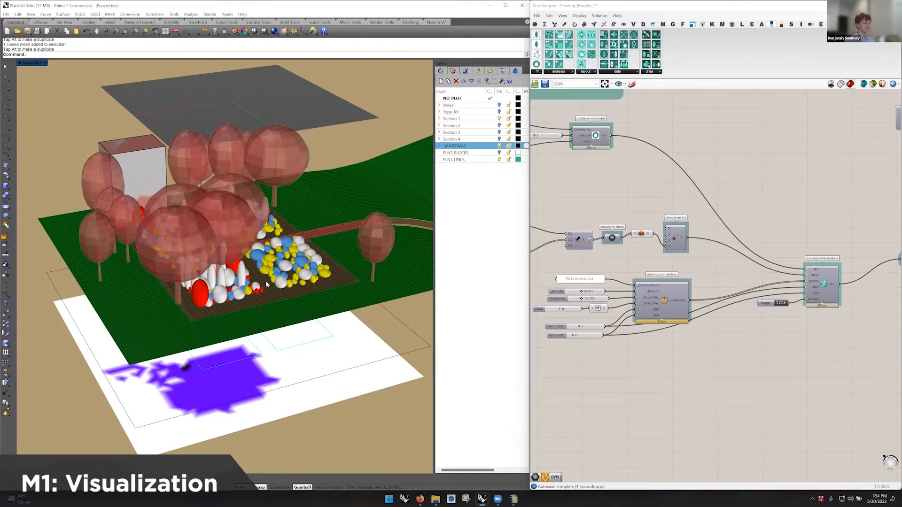
Step: Turn off the Mesh Join component's preview and align it with the convert to mesh component
{"action": "right_click_drag", "start_coordinate": [268, 282], "coordinate": [474, 260]}
{"action": "left_click", "coordinate": [641, 237]}
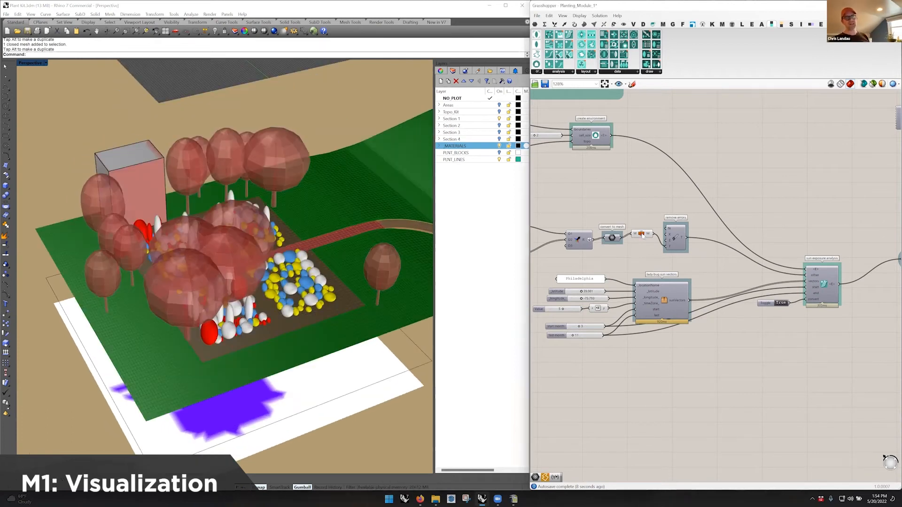
{"action": "left_click_drag", "start_coordinate": [671, 244], "coordinate": [614, 238]}
{"action": "right_click_drag", "start_coordinate": [587, 223], "coordinate": [703, 239]}
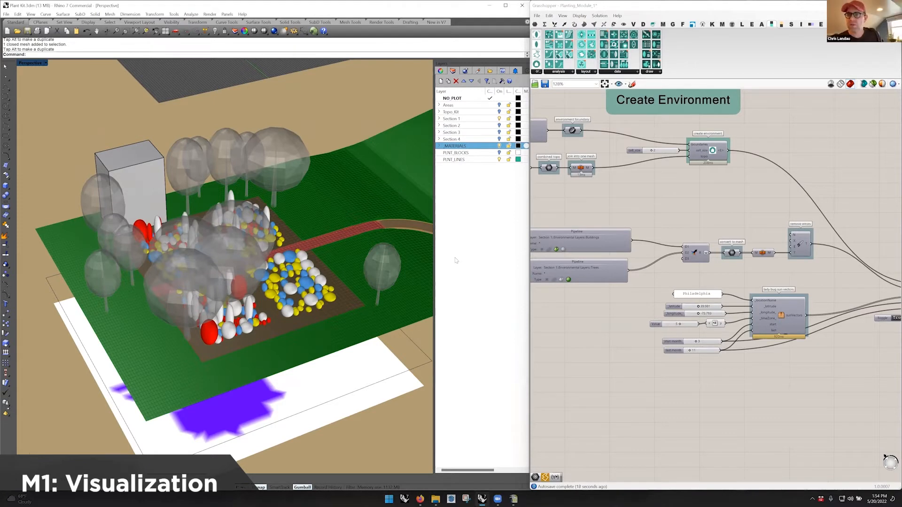
{"action": "right_click_drag", "start_coordinate": [815, 278], "coordinate": [750, 282]}
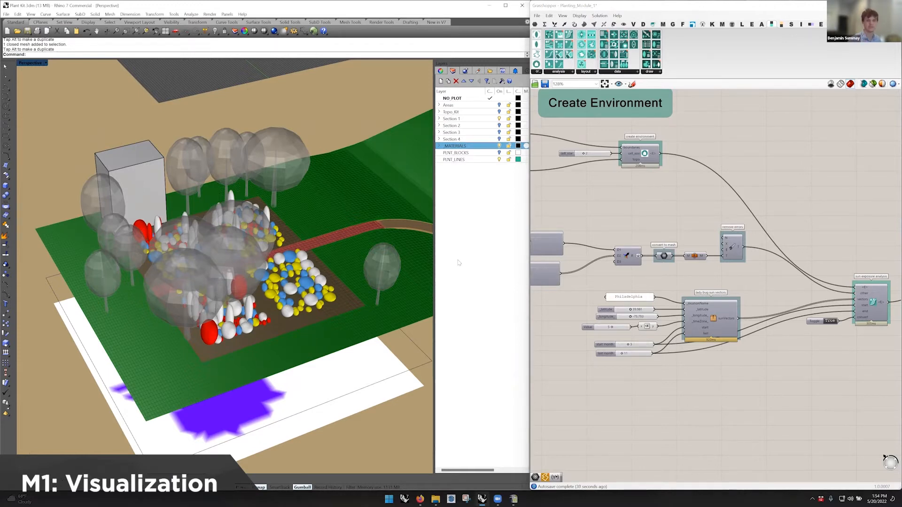
Step: Maximise the Convention plan view to examine the sun exposure result and plants around the copied trees
{"action": "right_click_drag", "start_coordinate": [393, 236], "coordinate": [356, 246]}
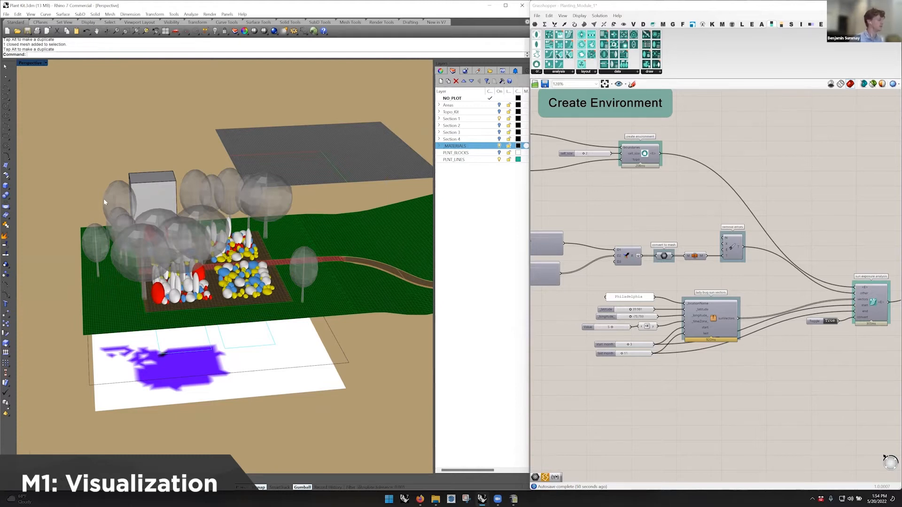
{"action": "double_click", "coordinate": [33, 63]}
{"action": "double_click", "coordinate": [34, 63]}
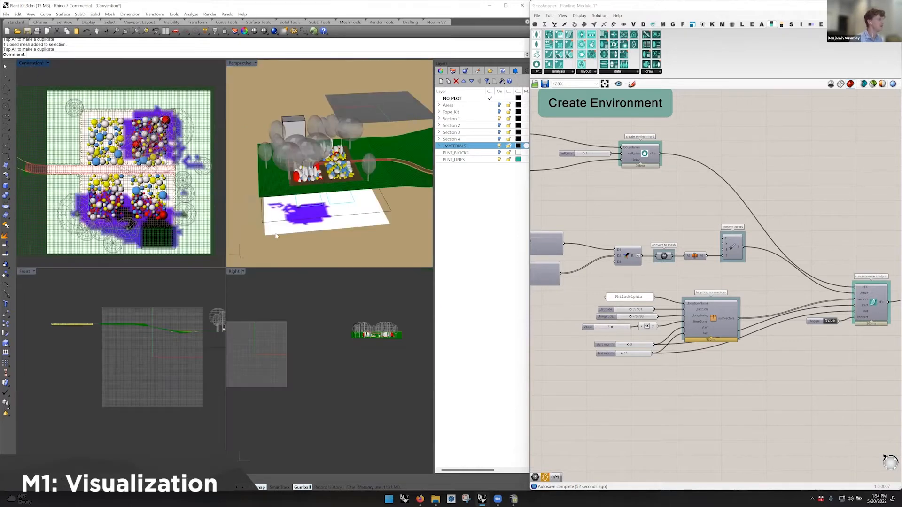
{"action": "right_click_drag", "start_coordinate": [278, 233], "coordinate": [288, 224]}
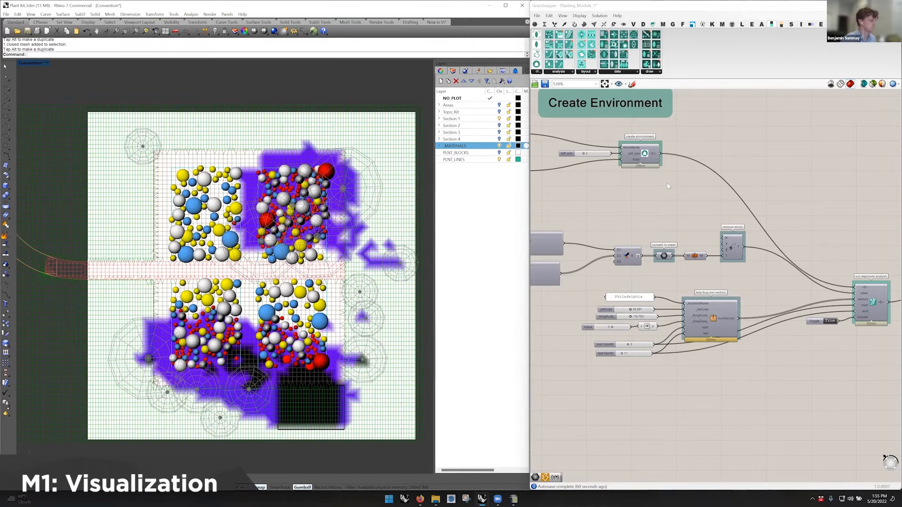
Step: Expand the Section 1 layer to show its sublayers and maximise the Perspective view in place of the Convention view
{"action": "left_click", "coordinate": [353, 418]}
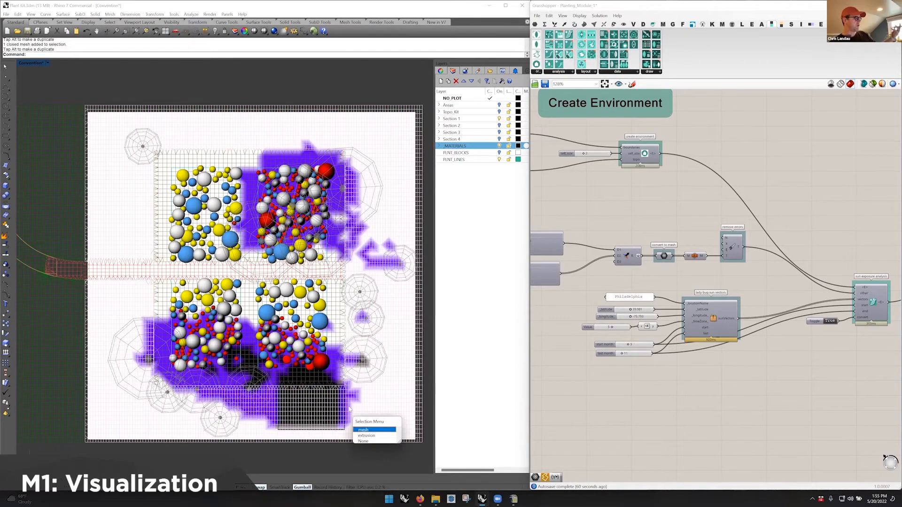
{"action": "key", "text": "Escape"}
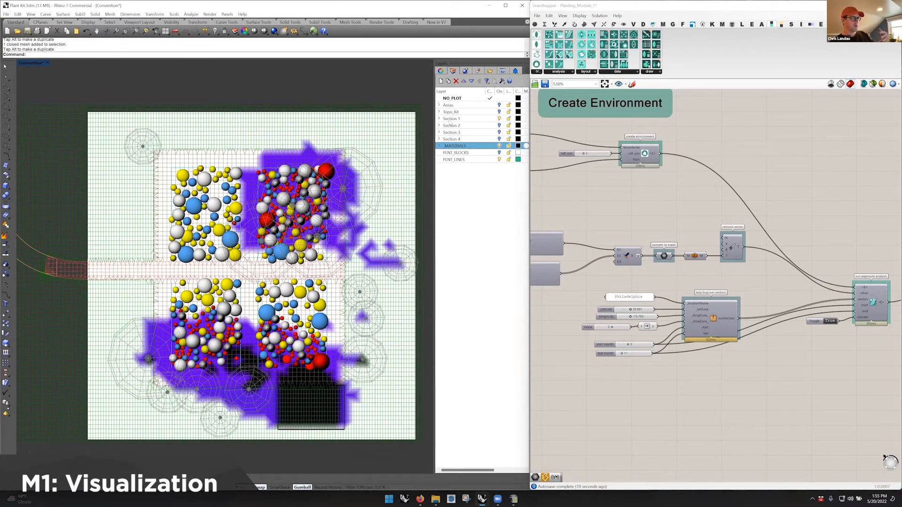
{"action": "left_click", "coordinate": [439, 120]}
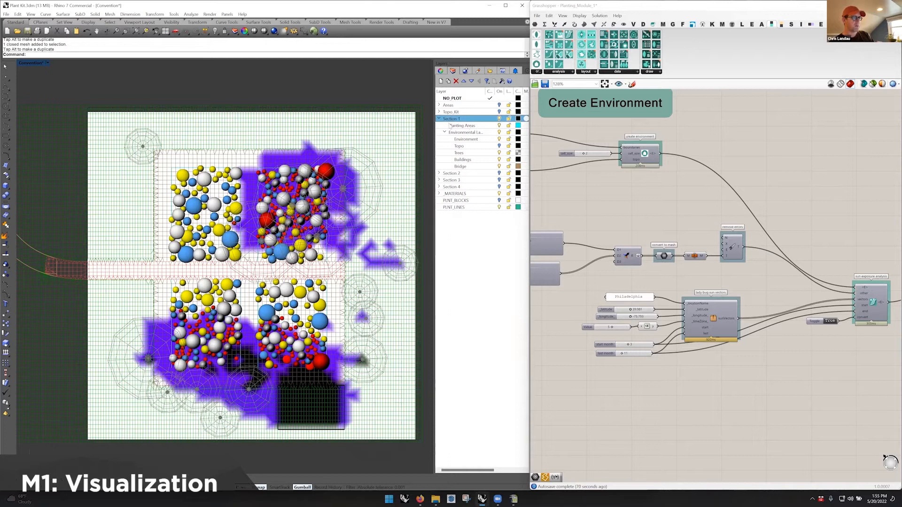
{"action": "double_click", "coordinate": [38, 61]}
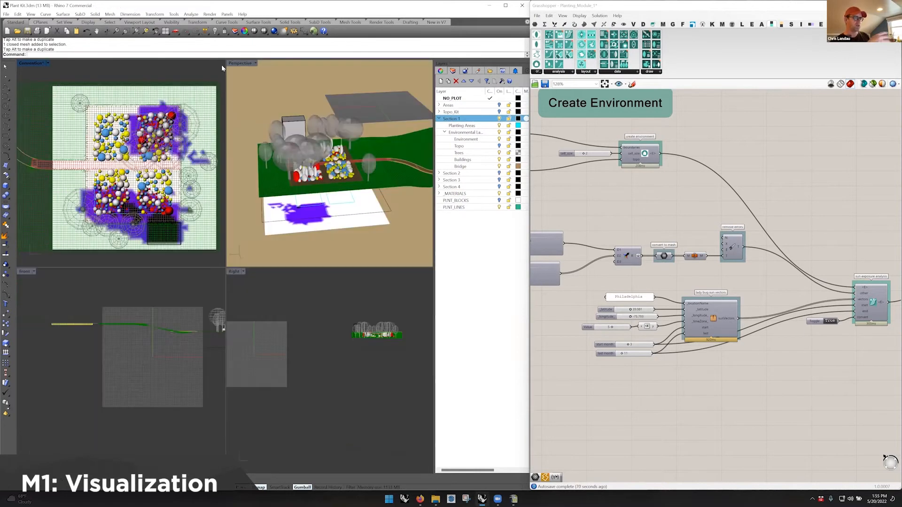
{"action": "key", "text": "ctrl+m"}
{"action": "scroll", "coordinate": [241, 289], "scroll_direction": "up", "scroll_amount": 4}
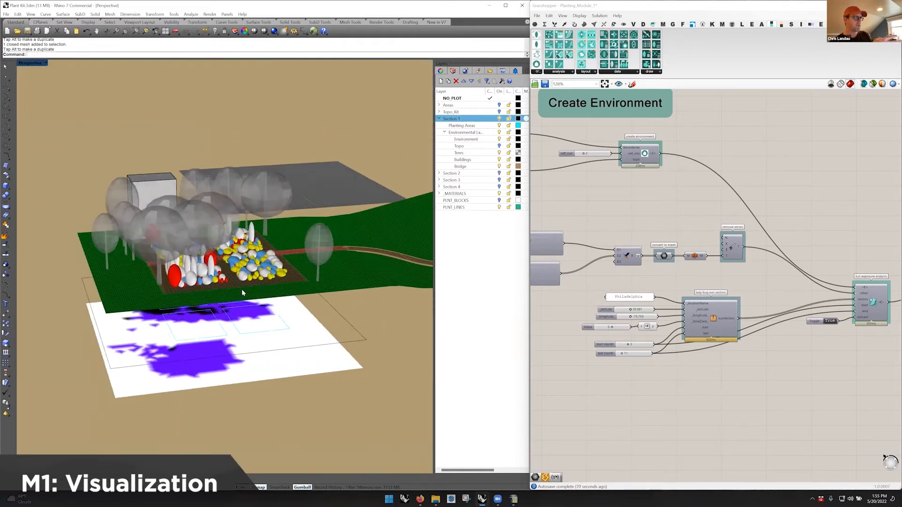
Step: Delete the northwest planting area outline beneath the terrain
{"action": "left_click", "coordinate": [217, 314]}
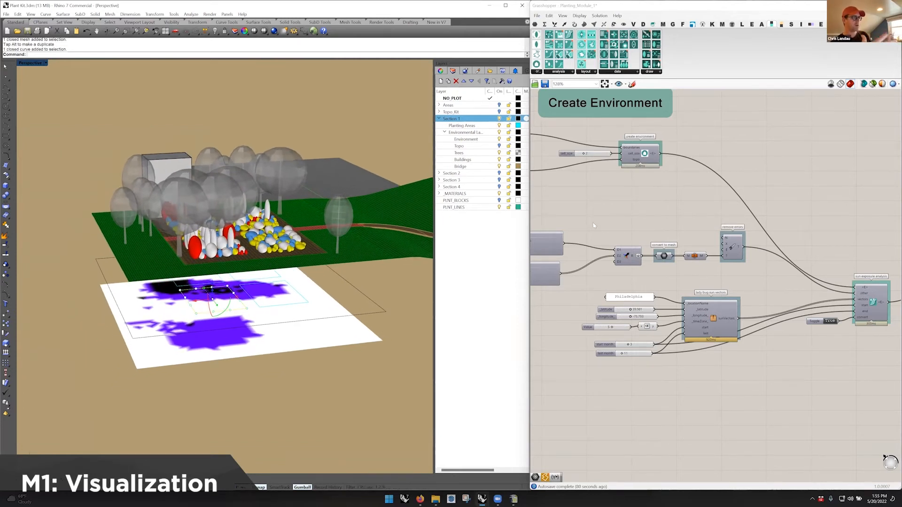
{"action": "right_click_drag", "start_coordinate": [342, 273], "coordinate": [338, 273]}
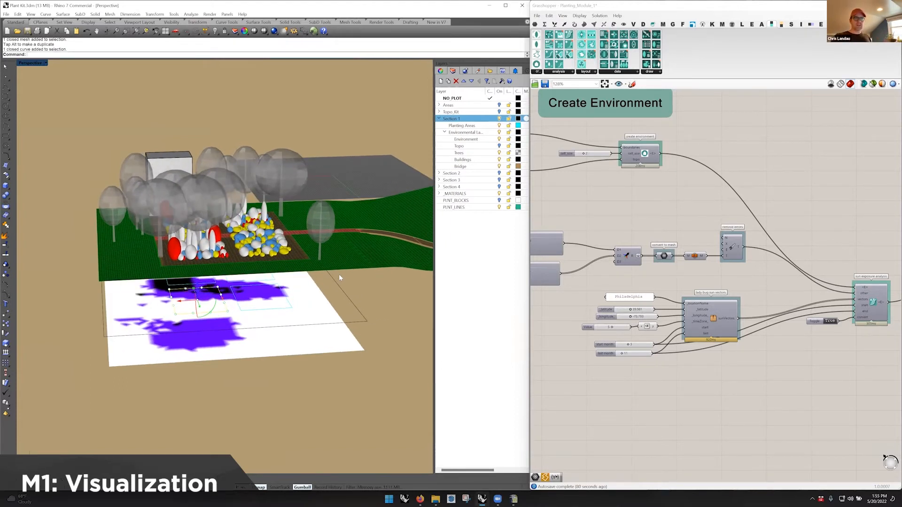
{"action": "left_click", "coordinate": [251, 313]}
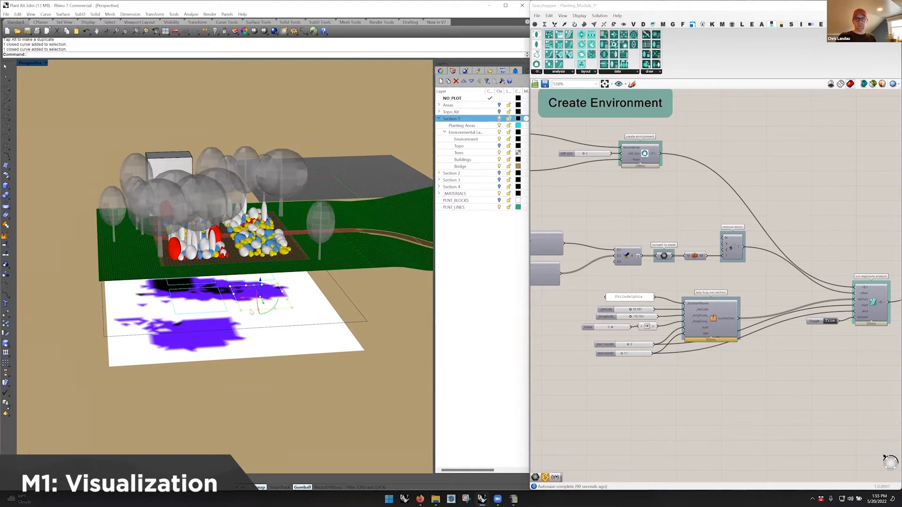
{"action": "key", "text": "Delete"}
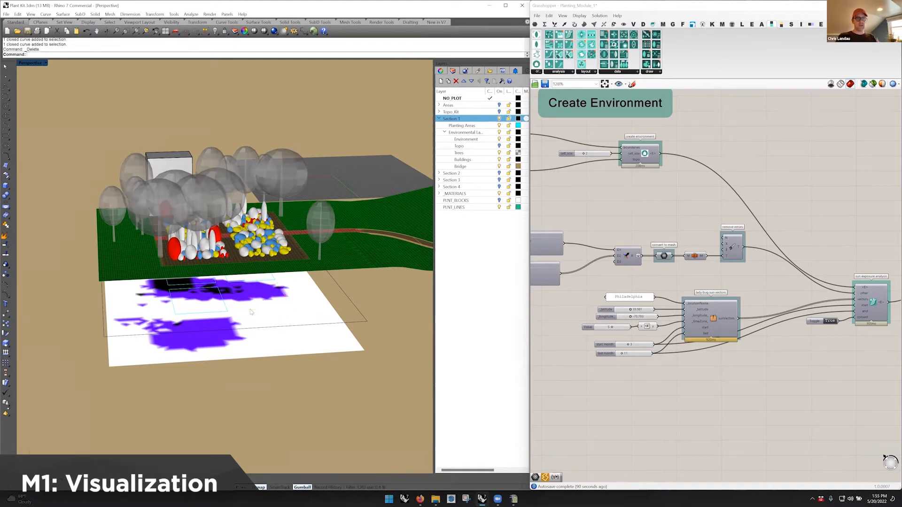
Step: Stretch the northeast planting area outline with Scale1D until it extends past the eastern edge of the environment mesh
{"action": "right_click_drag", "start_coordinate": [252, 311], "coordinate": [274, 314]}
{"action": "left_click", "coordinate": [209, 301]}
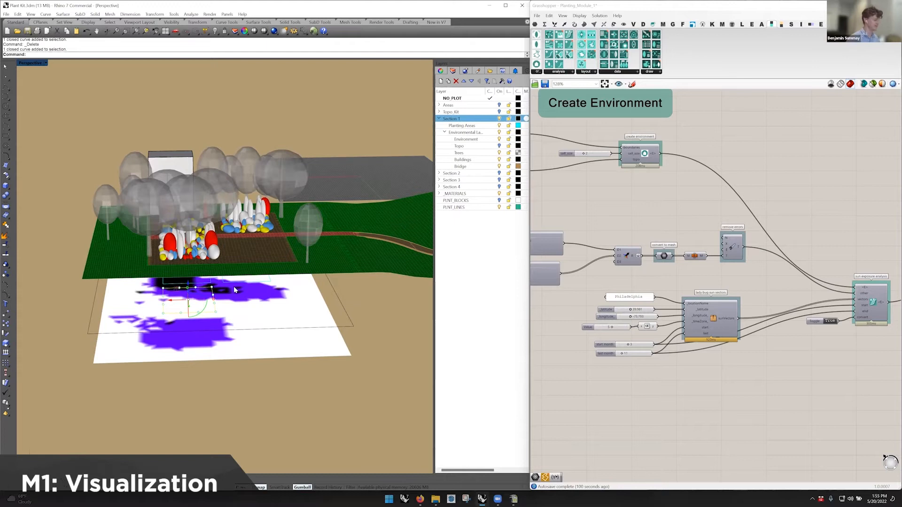
{"action": "type", "text": "c"}
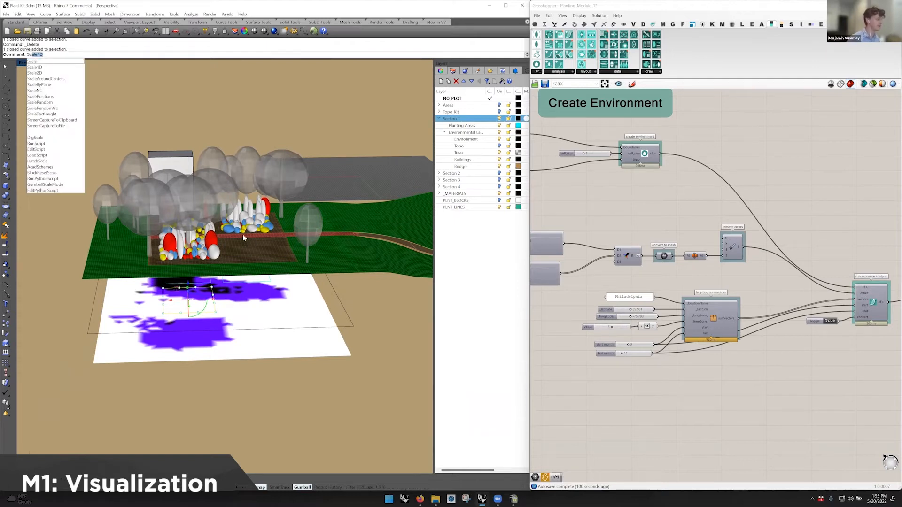
{"action": "key", "text": "Return"}
{"action": "left_click", "coordinate": [166, 316]}
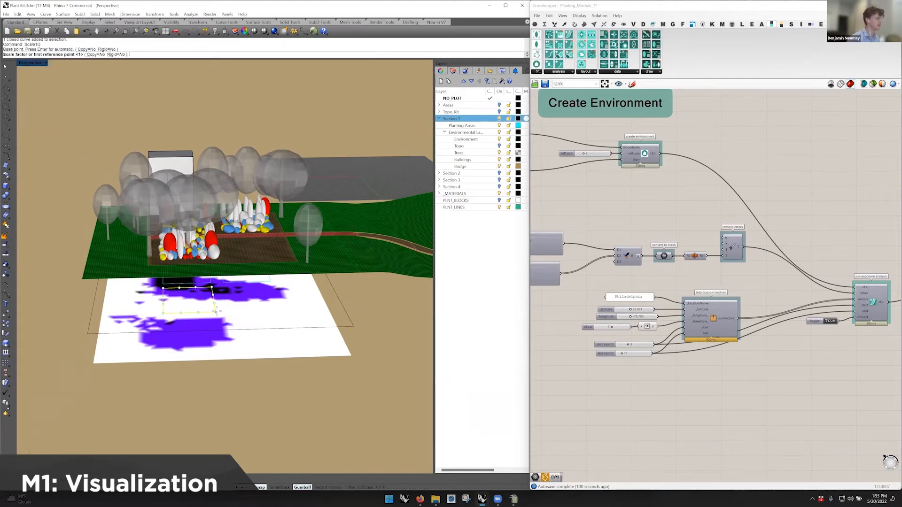
{"action": "left_click", "coordinate": [167, 313]}
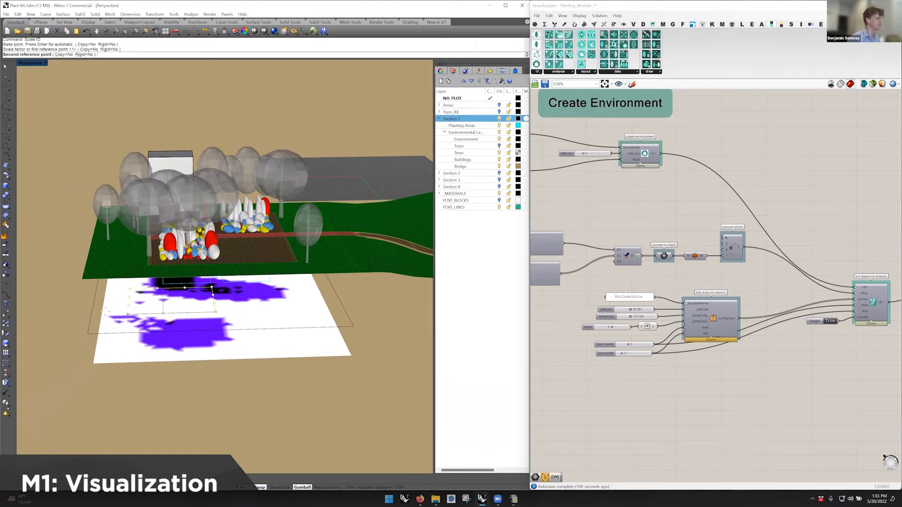
{"action": "left_click", "coordinate": [75, 314]}
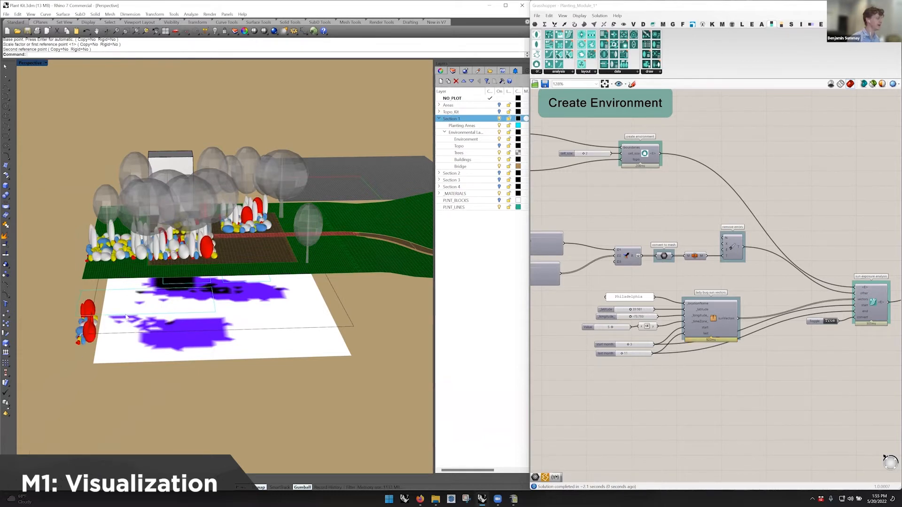
Step: Shorten the stretched planting area outline with Scale1D so it ends inside the environment mesh
{"action": "right_click_drag", "start_coordinate": [133, 318], "coordinate": [110, 282]}
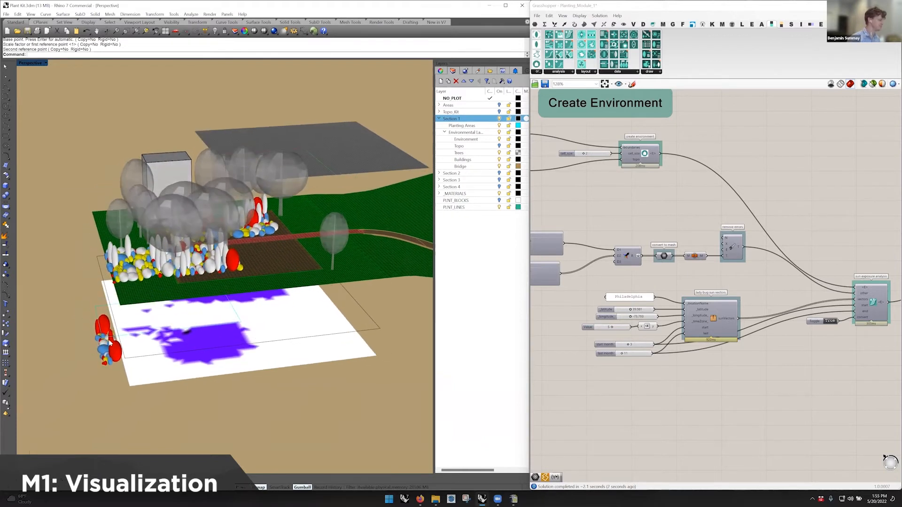
{"action": "left_click", "coordinate": [128, 336]}
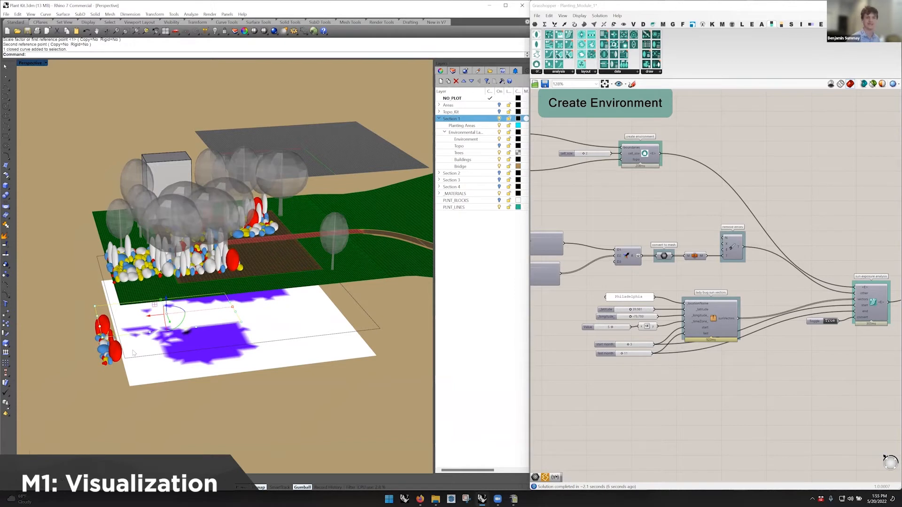
{"action": "type", "text": "Scale1D"}
{"action": "key", "text": "Return"}
{"action": "left_click", "coordinate": [240, 322]}
{"action": "left_click", "coordinate": [121, 337]}
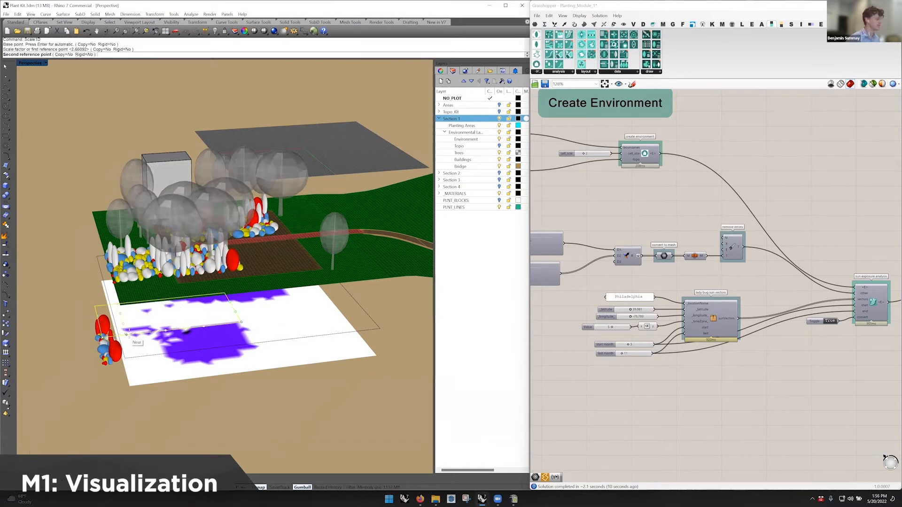
{"action": "left_click", "coordinate": [121, 337]}
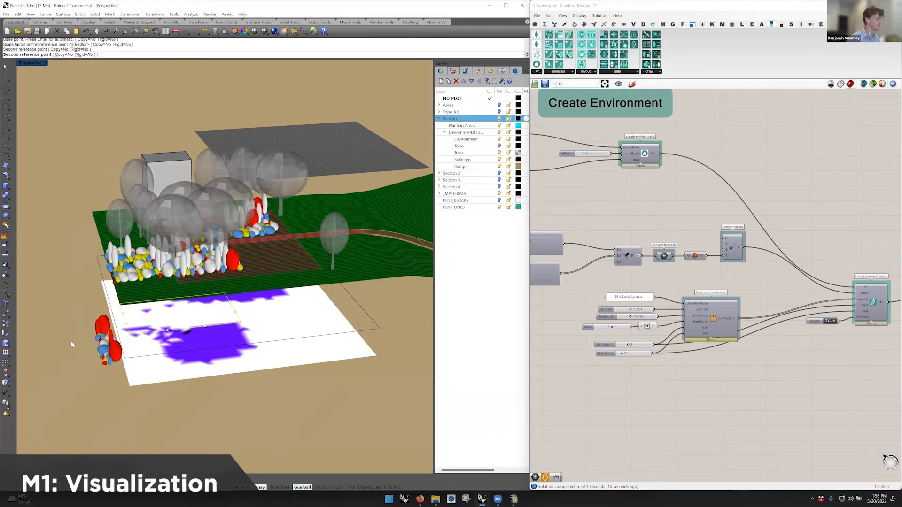
{"action": "left_click", "coordinate": [163, 339]}
Step: Move the northwest corner point of the enlarged planting area outward to give the outline an irregular shape
{"action": "right_click_drag", "start_coordinate": [212, 323], "coordinate": [184, 326]}
{"action": "left_click", "coordinate": [216, 318]}
{"action": "left_click", "coordinate": [215, 316]}
{"action": "left_click_drag", "start_coordinate": [182, 325], "coordinate": [177, 337]}
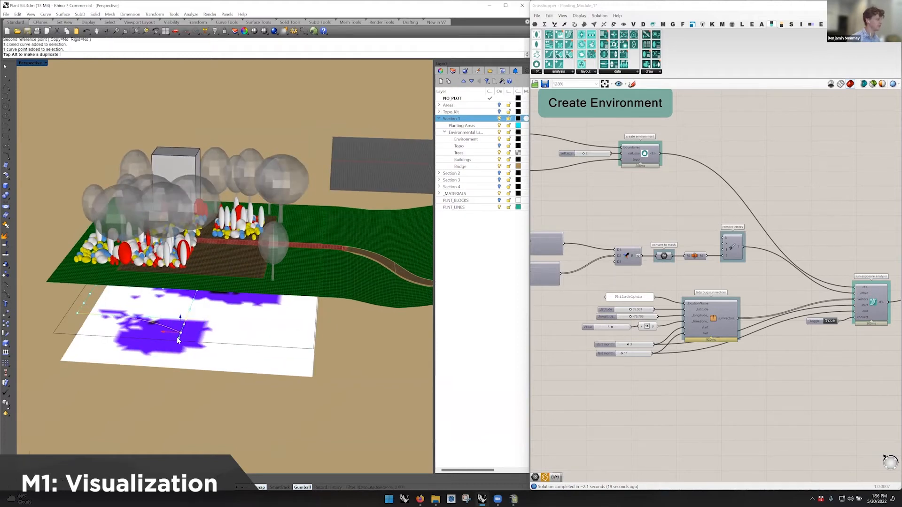
Step: Restore the four-view layout and maximise the Convention plan view to examine the reshaped planting area
{"action": "left_click", "coordinate": [188, 397]}
{"action": "right_click_drag", "start_coordinate": [188, 396], "coordinate": [234, 403]}
{"action": "double_click", "coordinate": [30, 63]}
{"action": "double_click", "coordinate": [30, 63]}
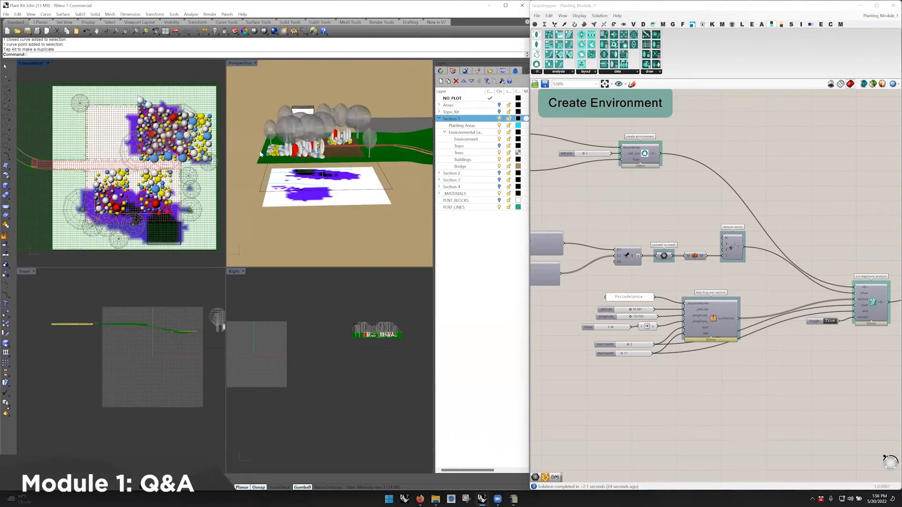
{"action": "left_click", "coordinate": [360, 186]}
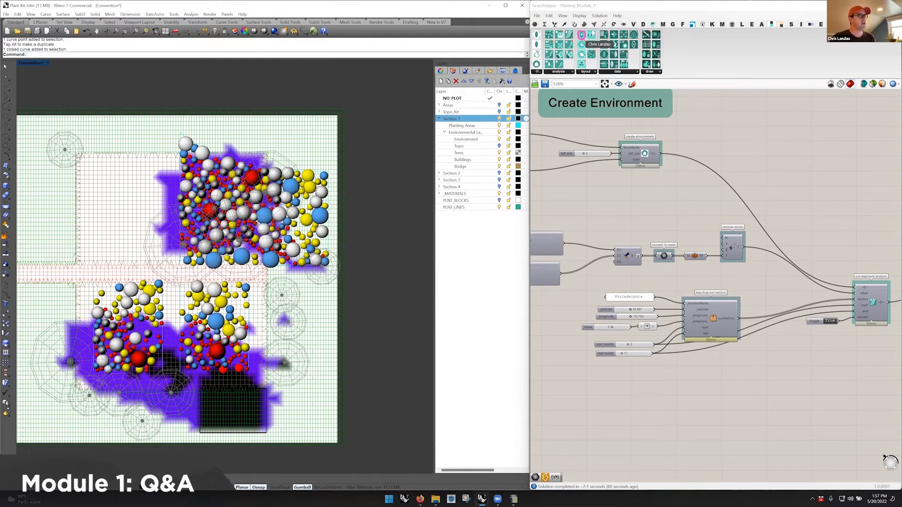
Step: Add the layout component with a constrained input to the empty canvas beside the create environment component
{"action": "left_click_drag", "start_coordinate": [581, 37], "coordinate": [783, 156]}
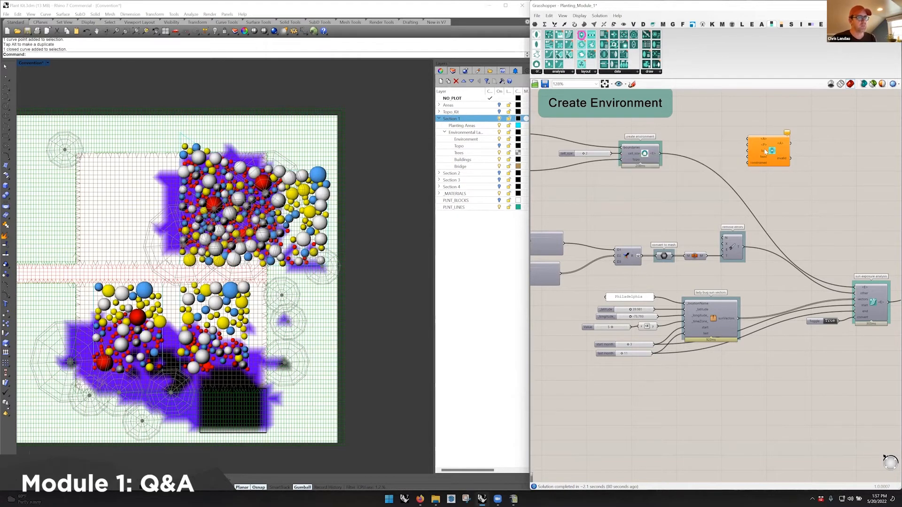
{"action": "mouse_move", "coordinate": [763, 159]}
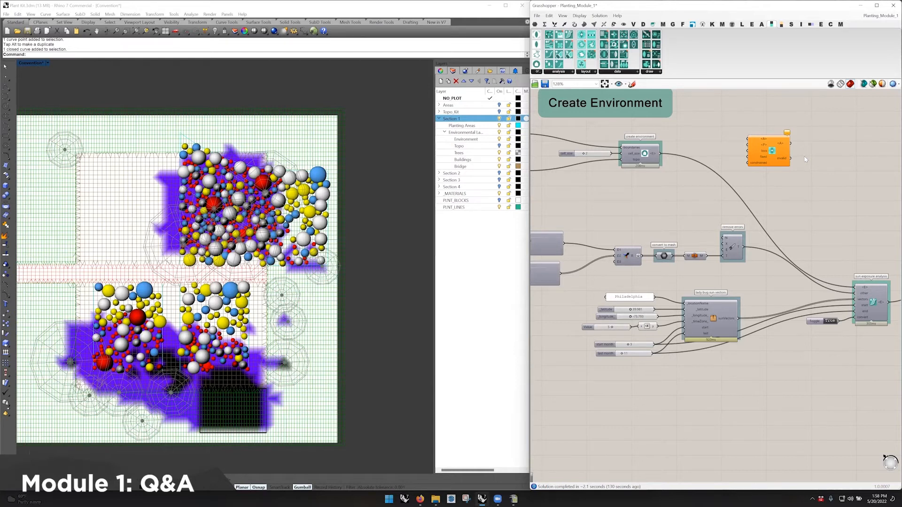
{"action": "left_click", "coordinate": [774, 150]}
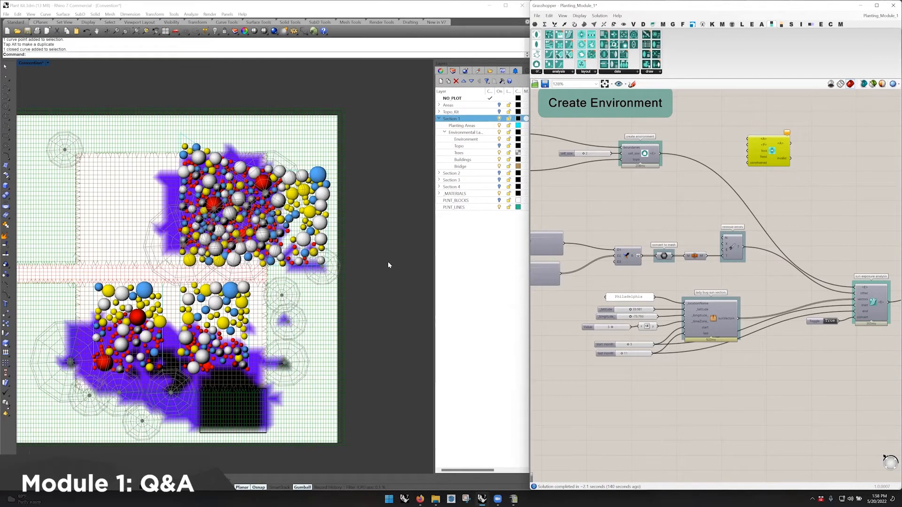
Step: Select and deselect the overlapping environment meshes and planting outline, and remove the unwired layout component from the canvas
{"action": "left_click", "coordinate": [300, 269], "text": "shift"}
{"action": "left_click", "coordinate": [300, 269], "text": "shift"}
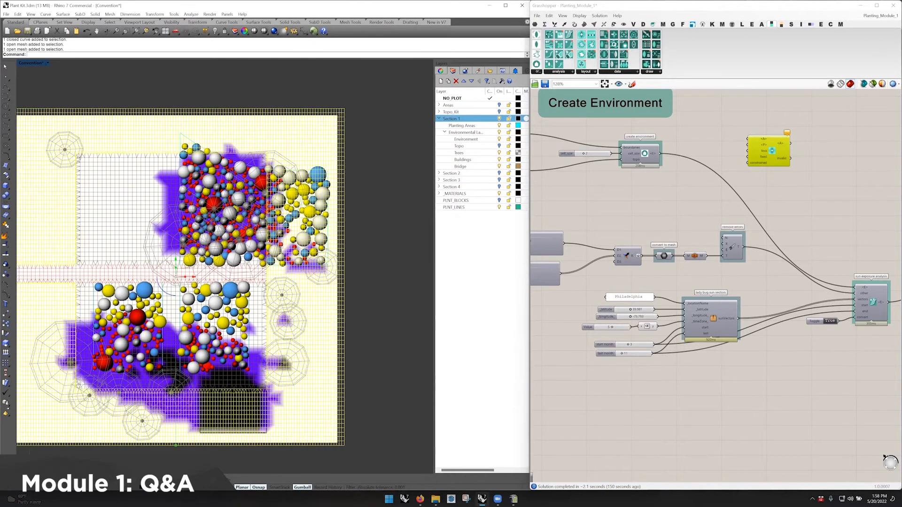
{"action": "left_click", "coordinate": [300, 269], "text": "shift"}
{"action": "left_click", "coordinate": [300, 268], "text": "ctrl"}
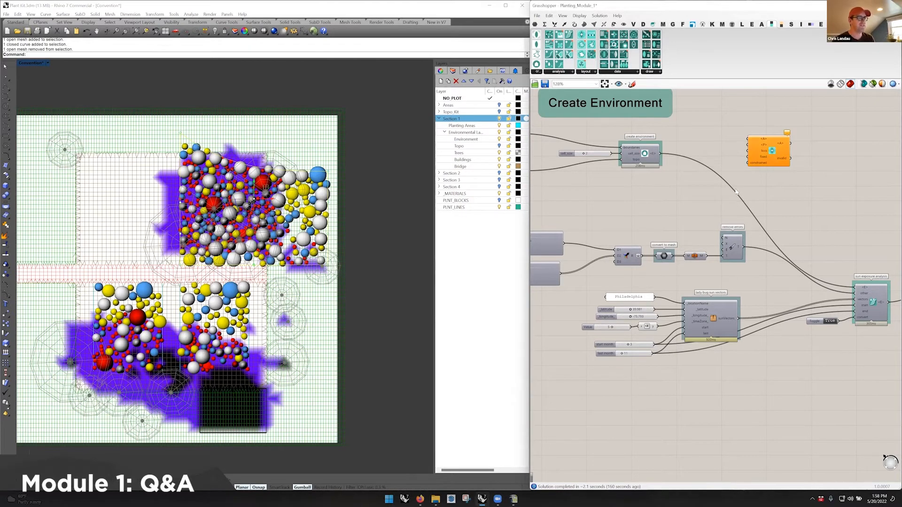
{"action": "right_click_drag", "start_coordinate": [726, 193], "coordinate": [613, 223]}
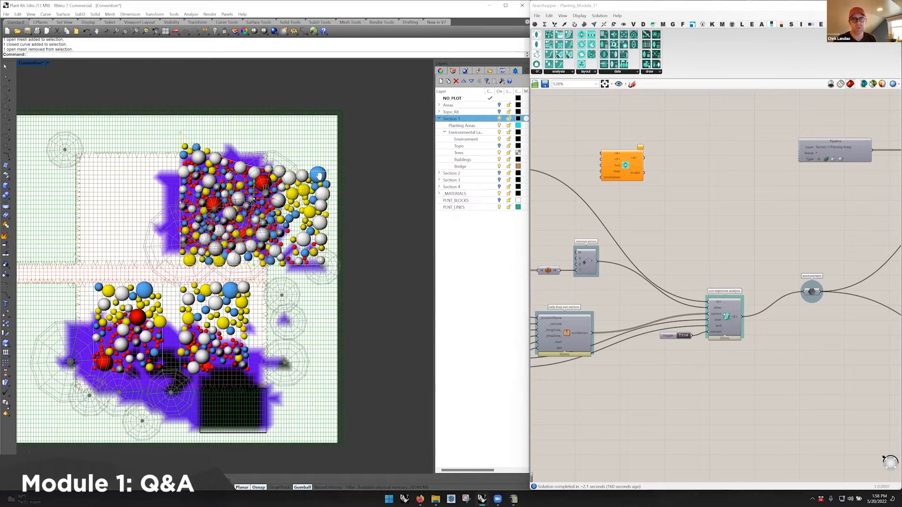
{"action": "right_click_drag", "start_coordinate": [378, 167], "coordinate": [403, 163]}
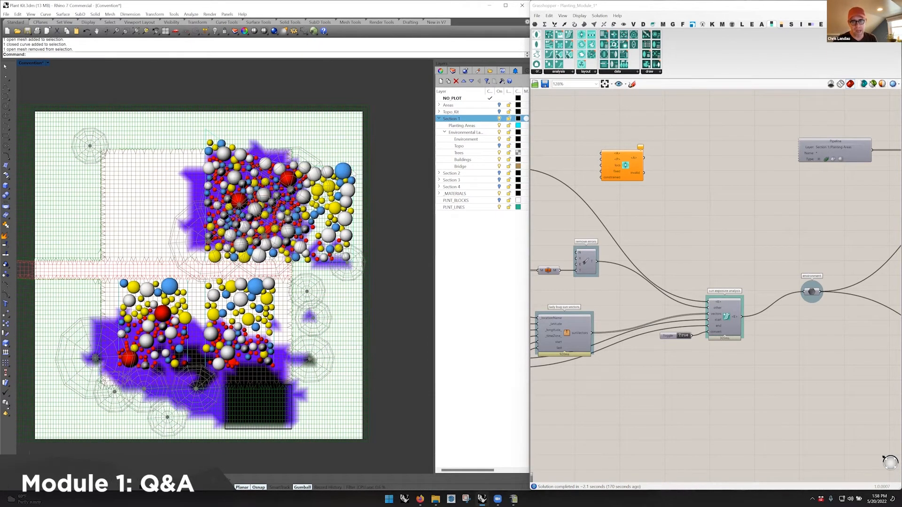
{"action": "left_click", "coordinate": [354, 173]}
{"action": "left_click", "coordinate": [354, 174]}
{"action": "left_click", "coordinate": [368, 169], "text": "ctrl"}
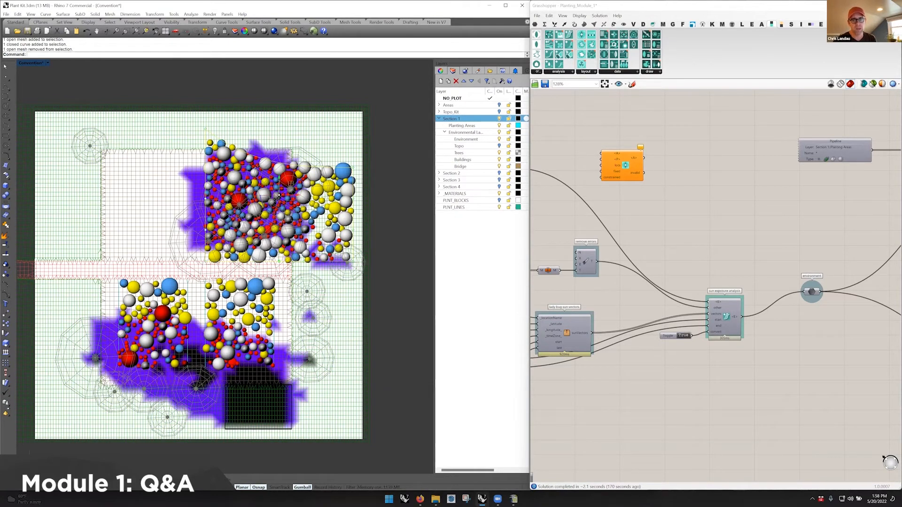
{"action": "left_click", "coordinate": [624, 168]}
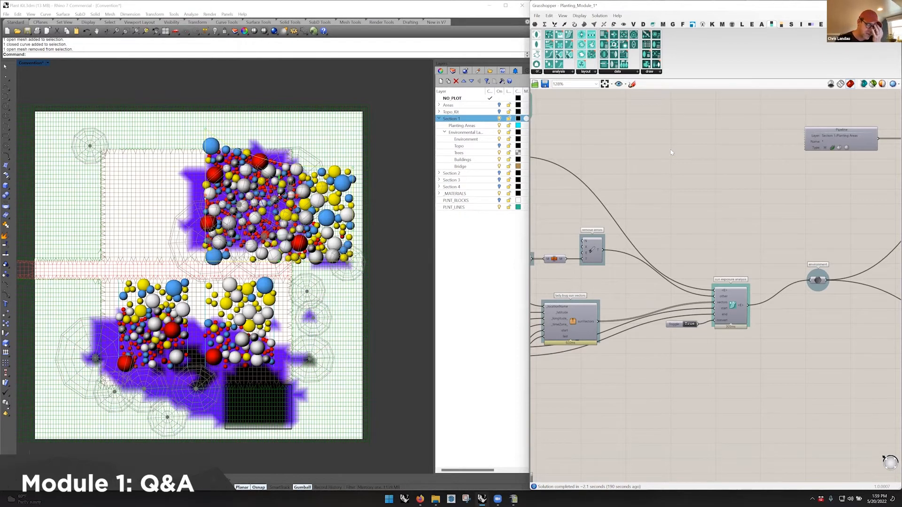
Step: Draw a tall, narrow rectangle outside the northeast side of the environment mesh in plan
{"action": "left_click", "coordinate": [6, 137]}
{"action": "left_click", "coordinate": [380, 85]}
{"action": "left_click", "coordinate": [422, 219]}
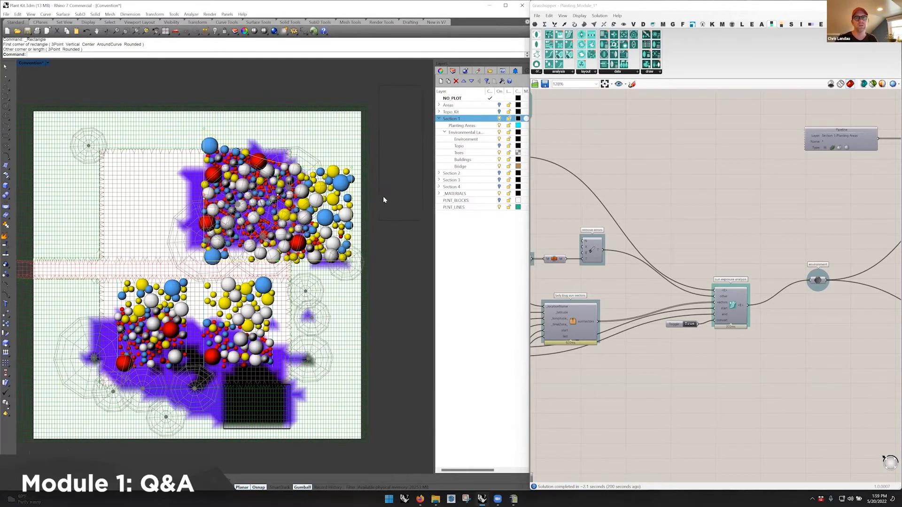
Step: Rotate the new rectangle counter-clockwise to a diagonal orientation and reselect it
{"action": "key", "text": "Right"}
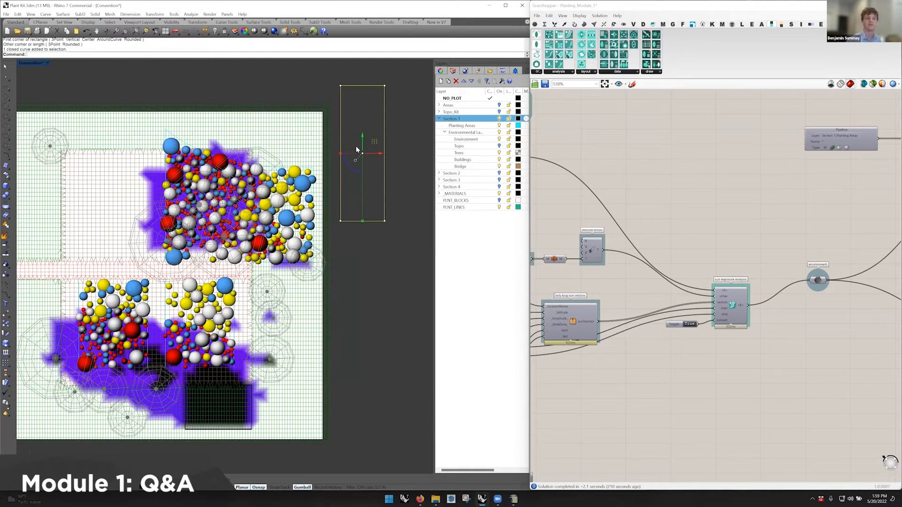
{"action": "right_click_drag", "start_coordinate": [342, 174], "coordinate": [329, 194]}
{"action": "left_click_drag", "start_coordinate": [330, 185], "coordinate": [341, 190]}
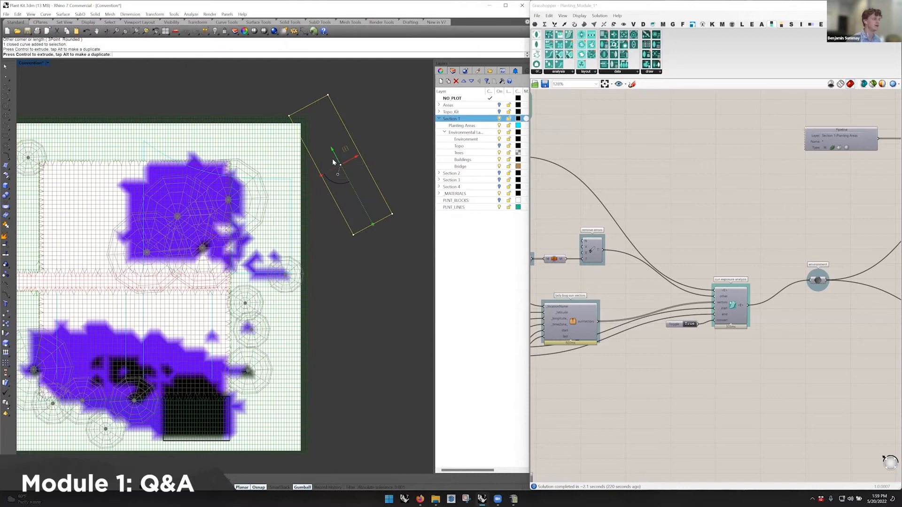
{"action": "left_click", "coordinate": [395, 135]}
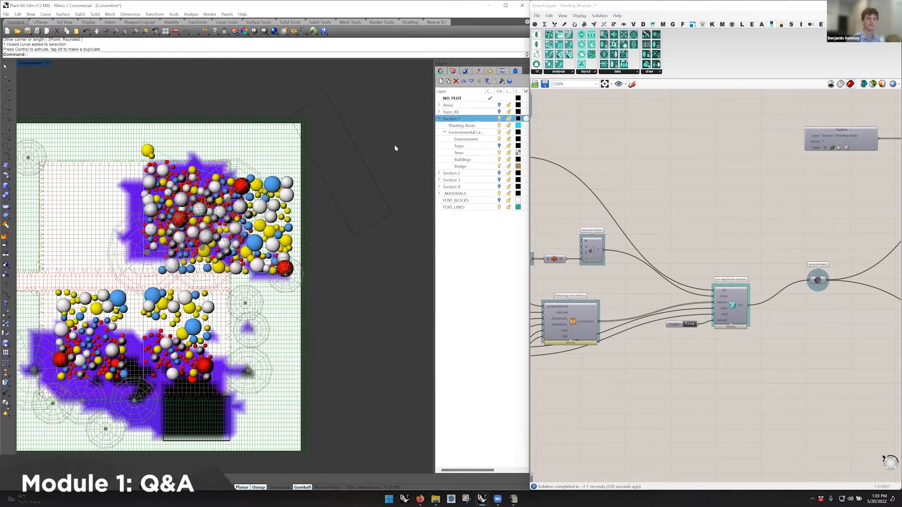
{"action": "left_click", "coordinate": [367, 179]}
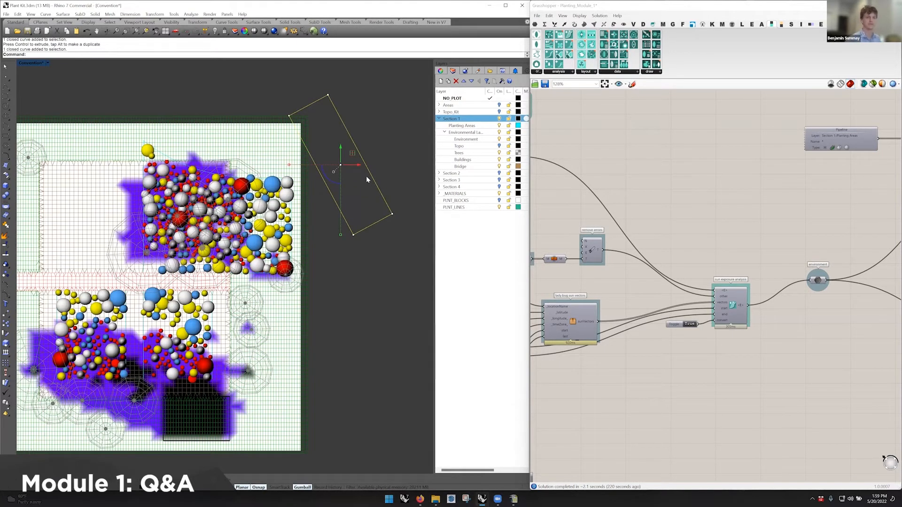
Step: Delete the diagonal rectangle and switch to the Planting_Module_2 definition
{"action": "key", "text": "Delete"}
{"action": "right_click_drag", "start_coordinate": [366, 185], "coordinate": [376, 179]}
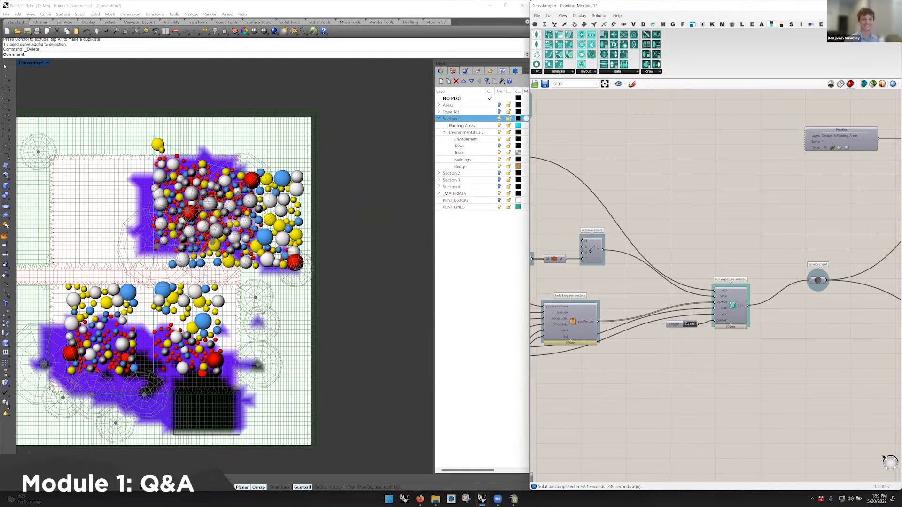
{"action": "left_click", "coordinate": [868, 16]}
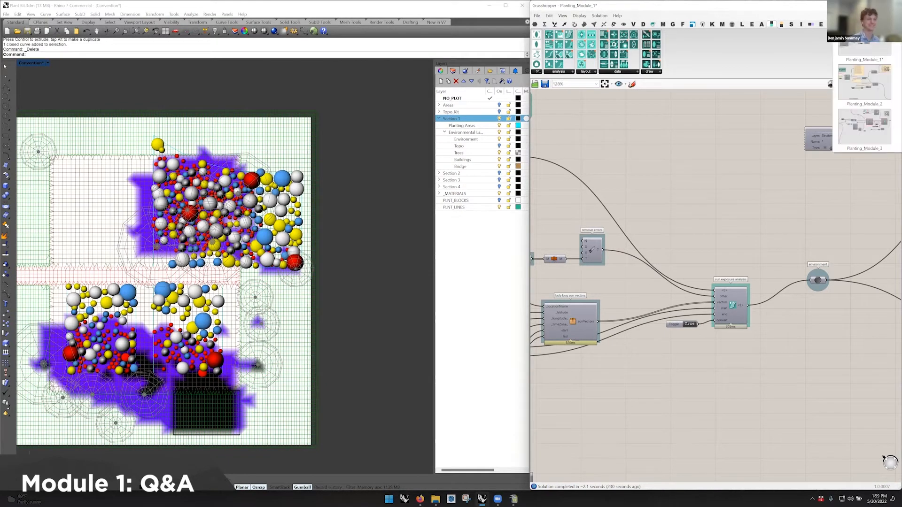
{"action": "left_click", "coordinate": [872, 88]}
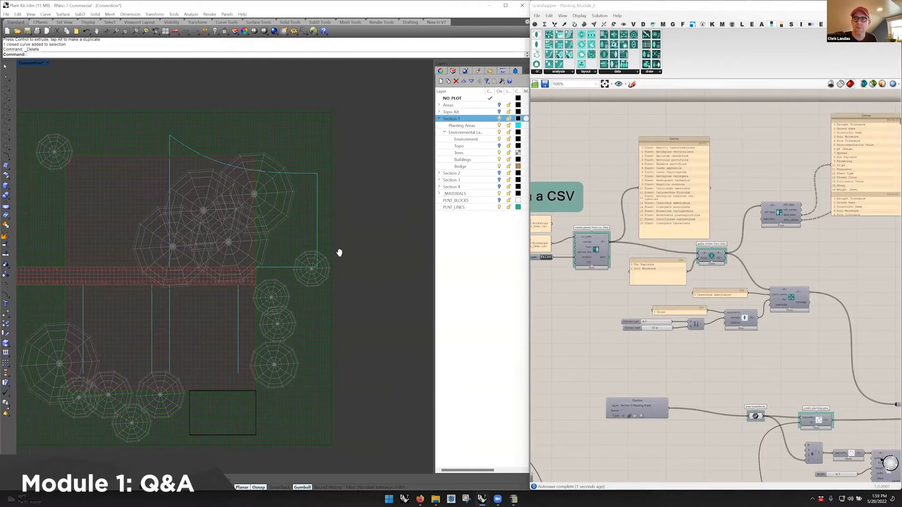
Step: Collapse the Section 1 layer group, turn on the Section 2 layer and hide Section 1
{"action": "left_click", "coordinate": [438, 118]}
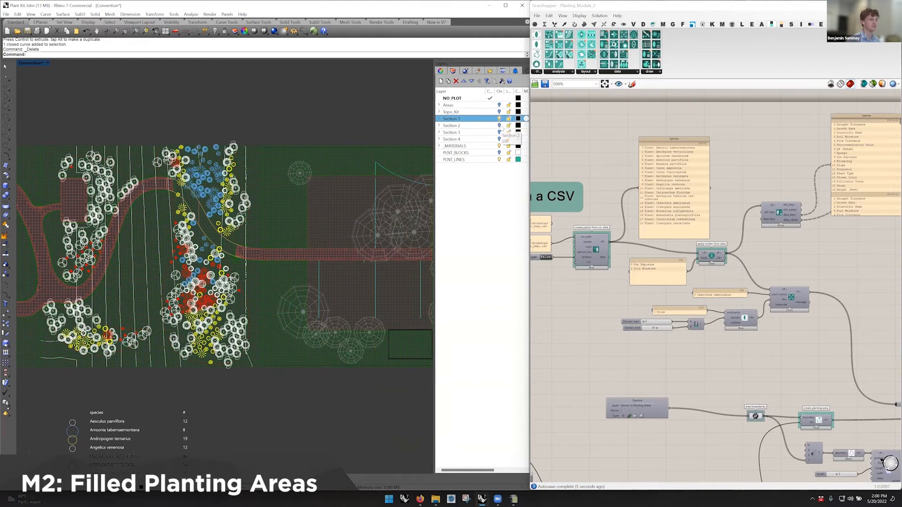
{"action": "left_click", "coordinate": [498, 126]}
{"action": "left_click", "coordinate": [499, 119]}
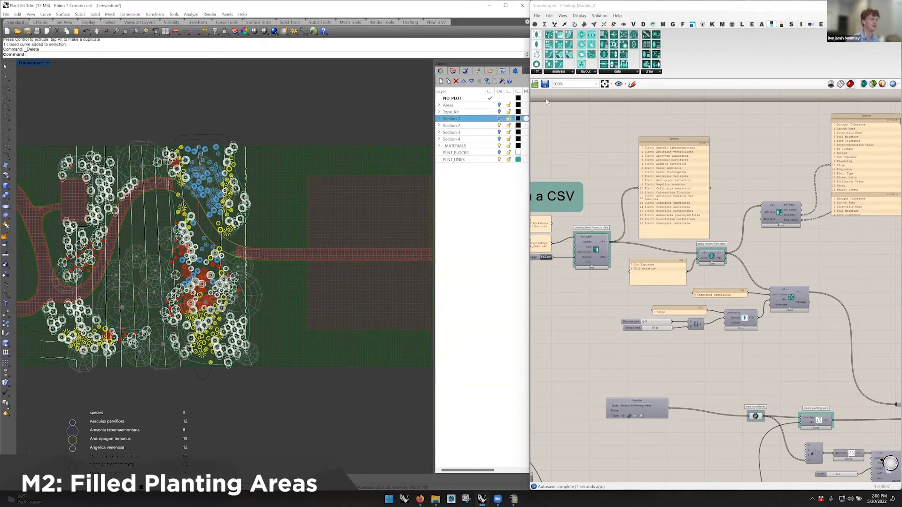
Step: Examine the Section 2 planting layout in plan and the definition from Create Environment through to Filled Planting Area
{"action": "right_click_drag", "start_coordinate": [216, 147], "coordinate": [325, 184]}
{"action": "scroll", "coordinate": [327, 184], "scroll_direction": "up", "scroll_amount": 4}
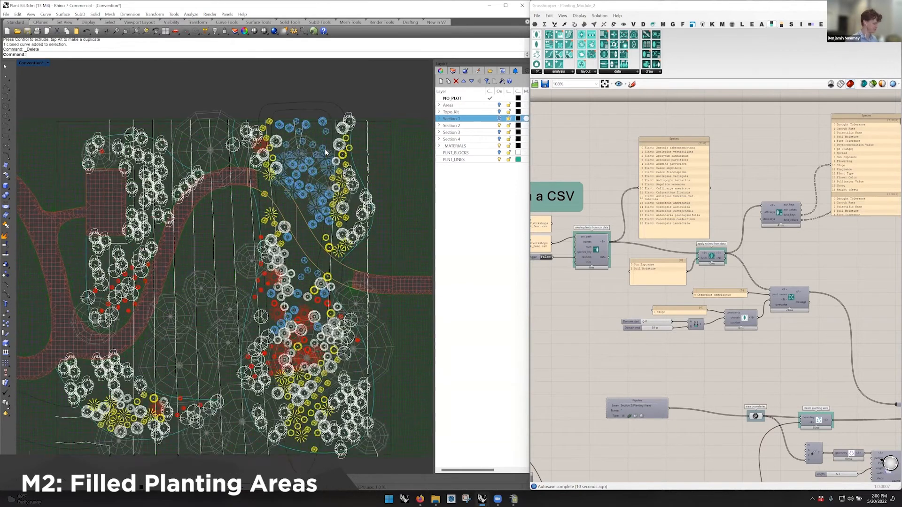
{"action": "scroll", "coordinate": [376, 141], "scroll_direction": "up", "scroll_amount": 2}
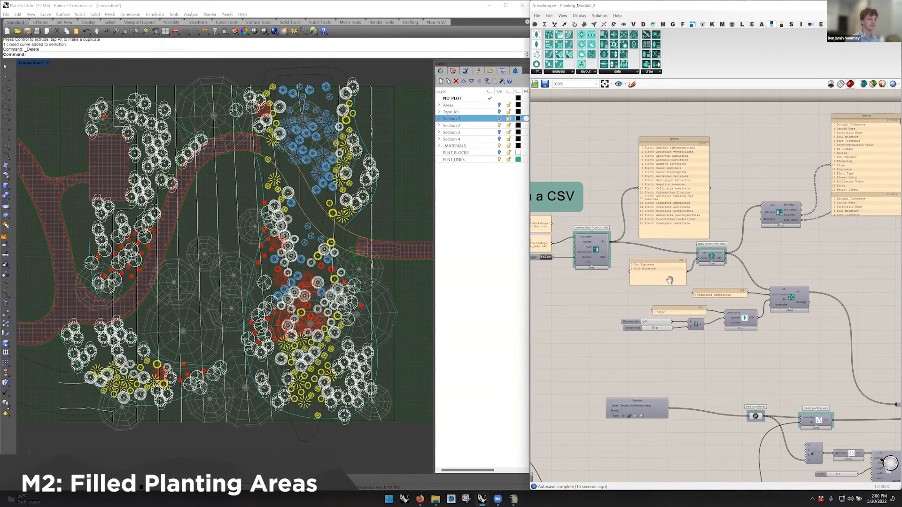
{"action": "scroll", "coordinate": [606, 246], "scroll_direction": "down", "scroll_amount": 3}
{"action": "right_click_drag", "start_coordinate": [645, 315], "coordinate": [733, 263]}
{"action": "scroll", "coordinate": [669, 268], "scroll_direction": "up", "scroll_amount": 3}
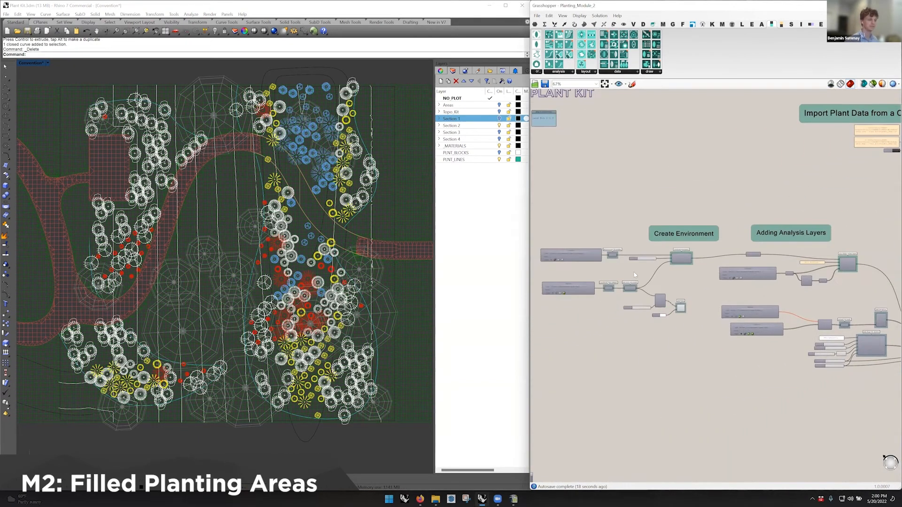
{"action": "right_click_drag", "start_coordinate": [669, 268], "coordinate": [670, 272]}
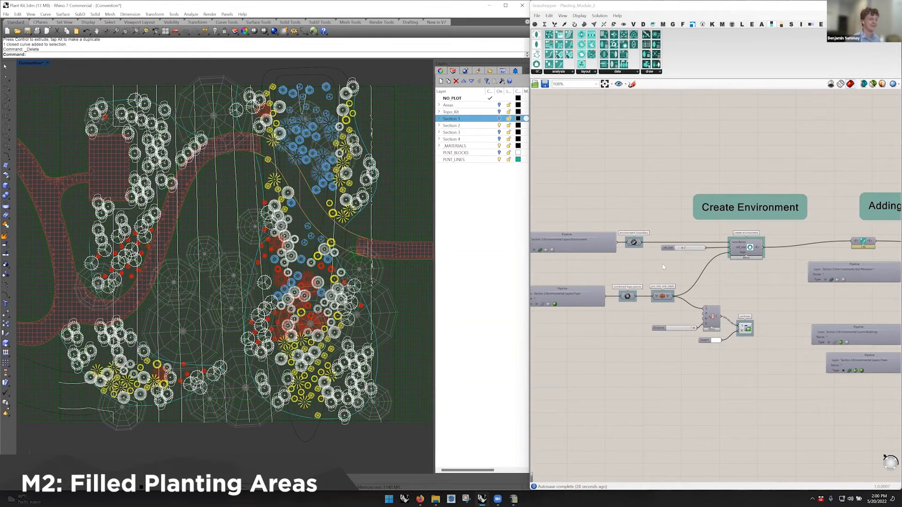
{"action": "right_click_drag", "start_coordinate": [426, 282], "coordinate": [432, 284]}
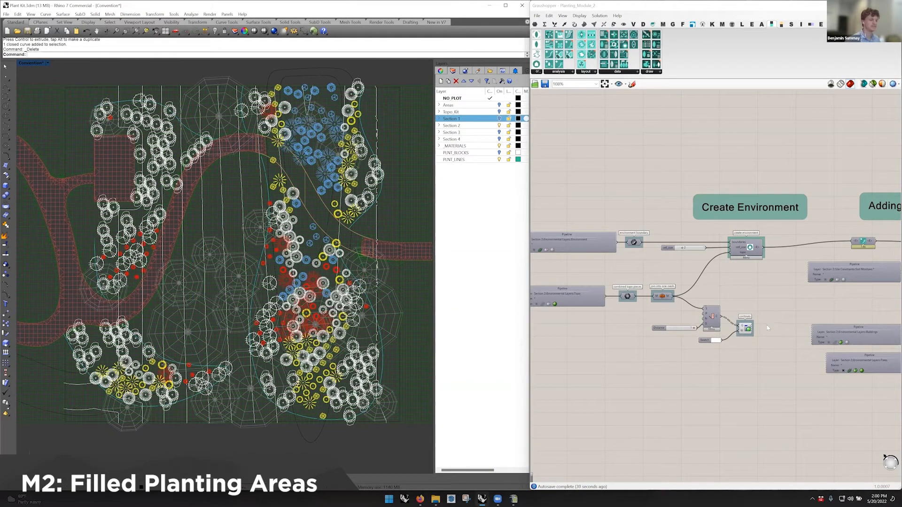
{"action": "right_click_drag", "start_coordinate": [690, 324], "coordinate": [616, 312]}
{"action": "scroll", "coordinate": [616, 311], "scroll_direction": "down", "scroll_amount": 5}
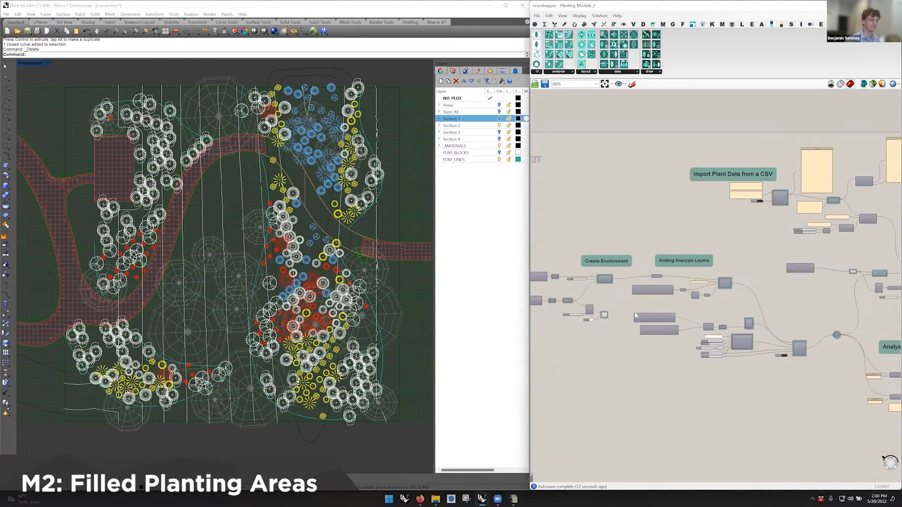
{"action": "right_click_drag", "start_coordinate": [740, 301], "coordinate": [642, 297]}
{"action": "right_click_drag", "start_coordinate": [708, 302], "coordinate": [699, 300]}
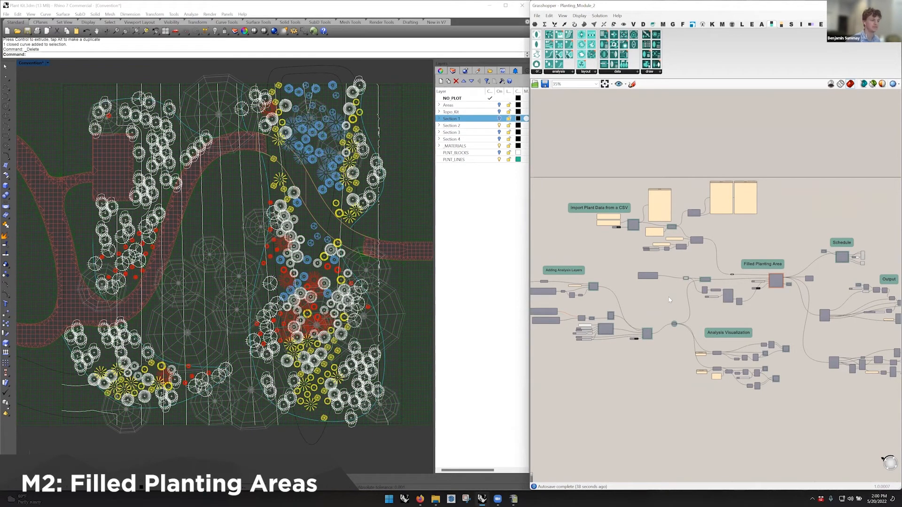
{"action": "right_click_drag", "start_coordinate": [643, 297], "coordinate": [724, 288]}
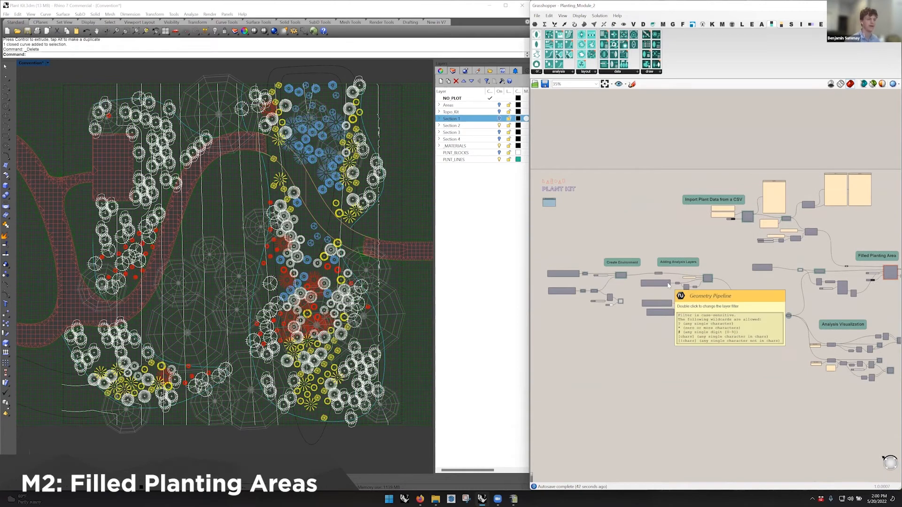
{"action": "right_click_drag", "start_coordinate": [879, 267], "coordinate": [748, 264]}
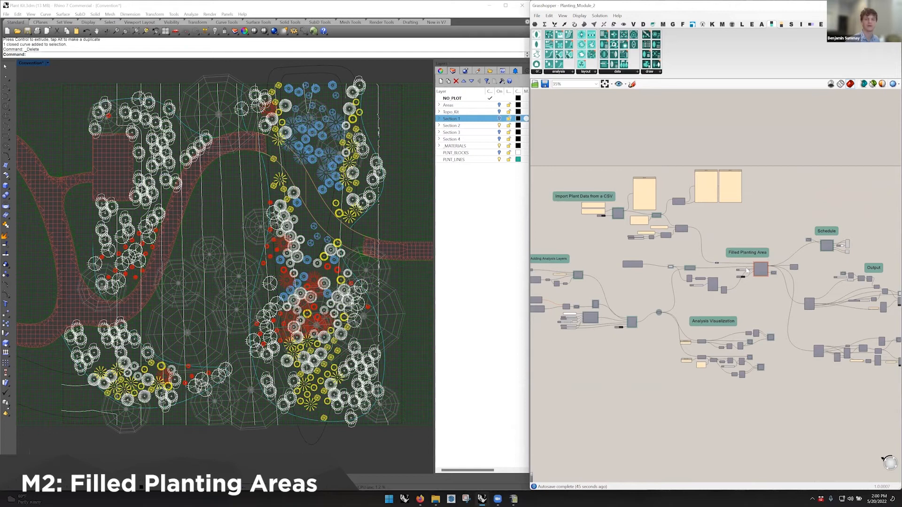
{"action": "scroll", "coordinate": [756, 271], "scroll_direction": "up", "scroll_amount": 5}
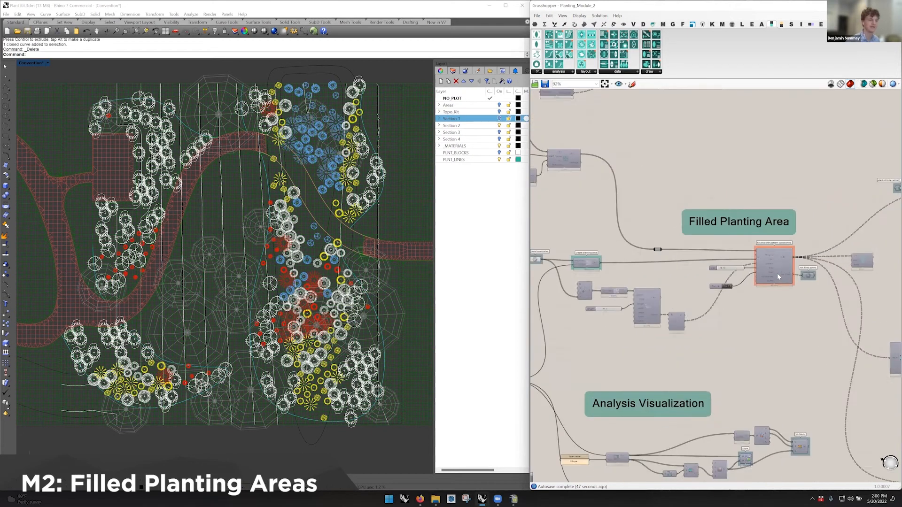
{"action": "right_click_drag", "start_coordinate": [777, 272], "coordinate": [878, 265]}
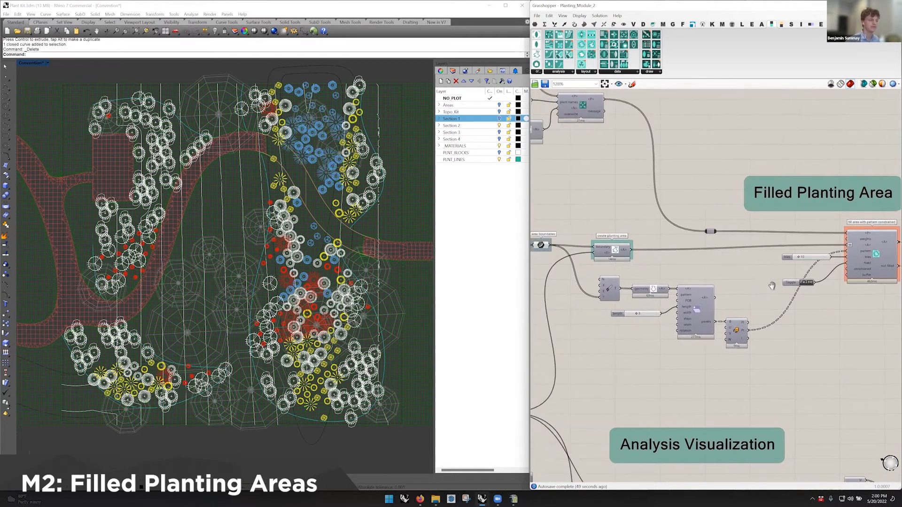
{"action": "right_click_drag", "start_coordinate": [795, 285], "coordinate": [822, 285]}
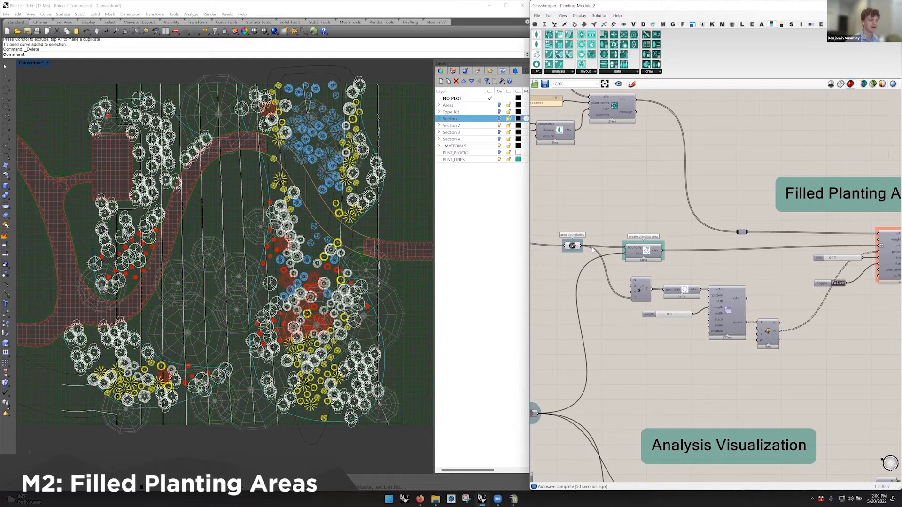
Step: Move the Section 2 Planting Areas pipeline close beside the area boundaries parameter
{"action": "left_click", "coordinate": [572, 245]}
{"action": "right_click_drag", "start_coordinate": [617, 251], "coordinate": [722, 250]}
{"action": "left_click_drag", "start_coordinate": [571, 237], "coordinate": [649, 247]}
{"action": "right_click_drag", "start_coordinate": [707, 247], "coordinate": [667, 244]}
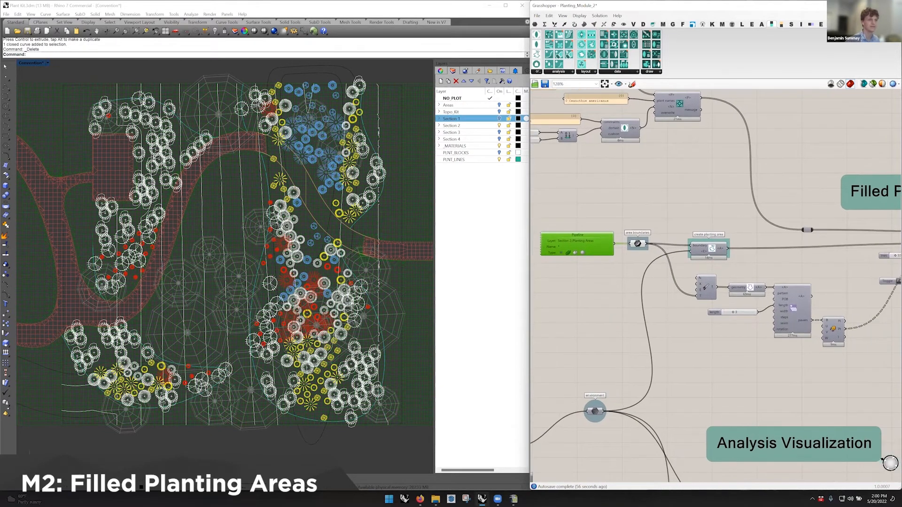
Step: Trace the area boundaries to the add pattern to area component and look at the toolset that component comes from
{"action": "scroll", "coordinate": [783, 195], "scroll_direction": "up", "scroll_amount": 2}
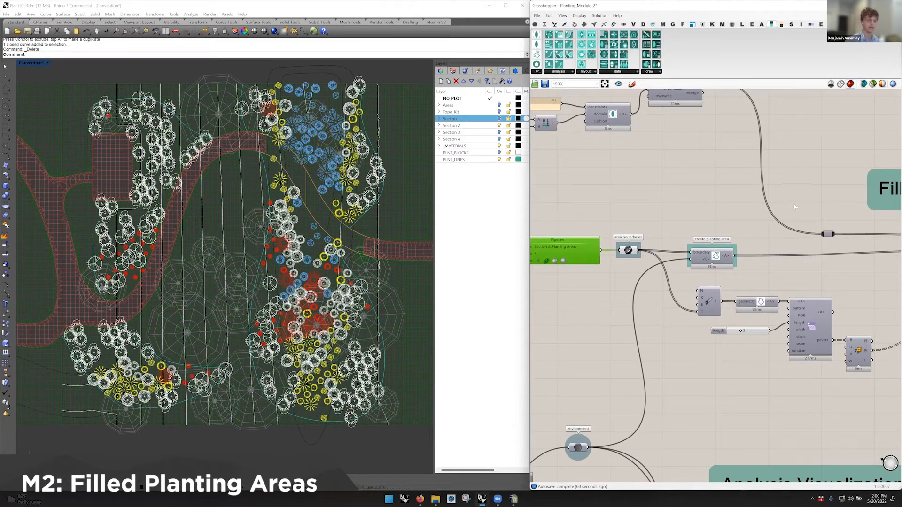
{"action": "right_click_drag", "start_coordinate": [711, 321], "coordinate": [692, 316]}
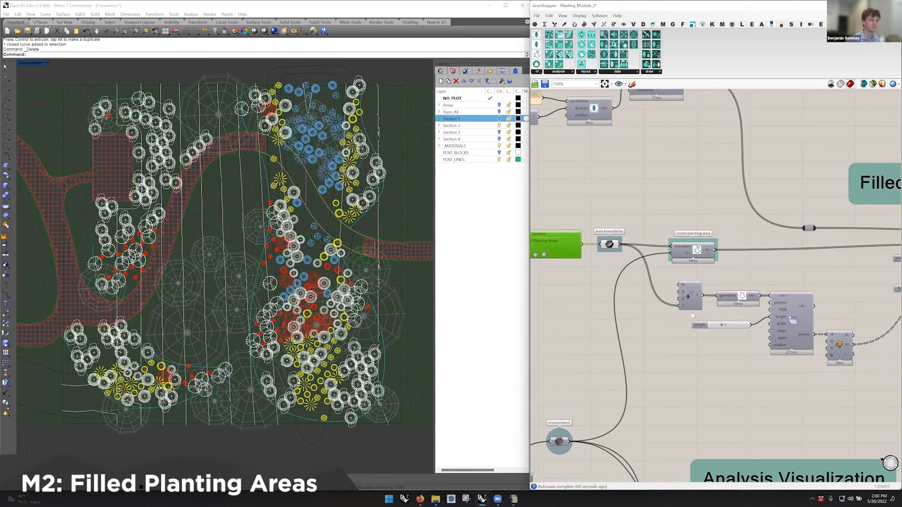
{"action": "right_click_drag", "start_coordinate": [808, 331], "coordinate": [782, 304]}
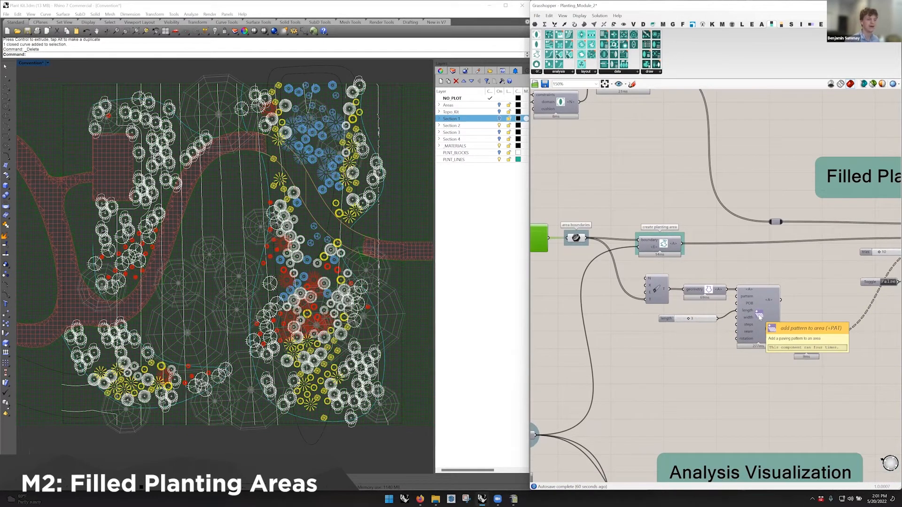
{"action": "left_click", "coordinate": [811, 24]}
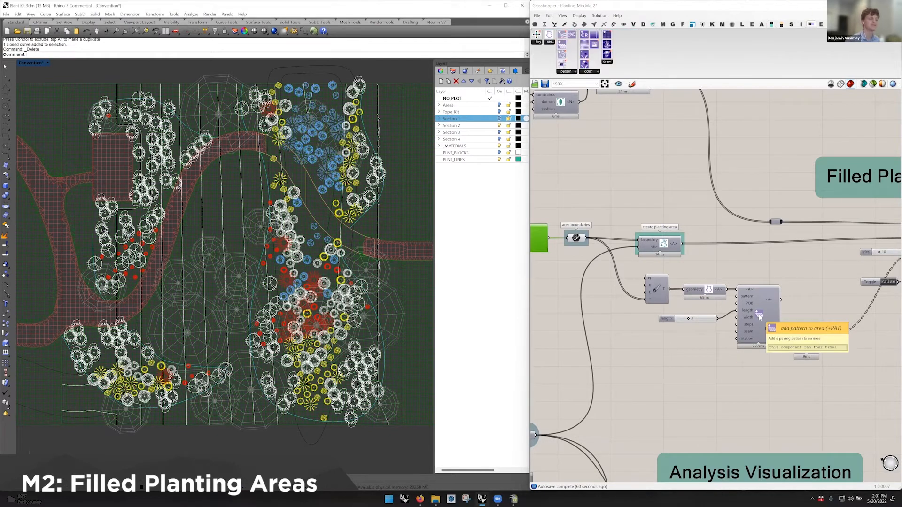
{"action": "left_click", "coordinate": [771, 24]}
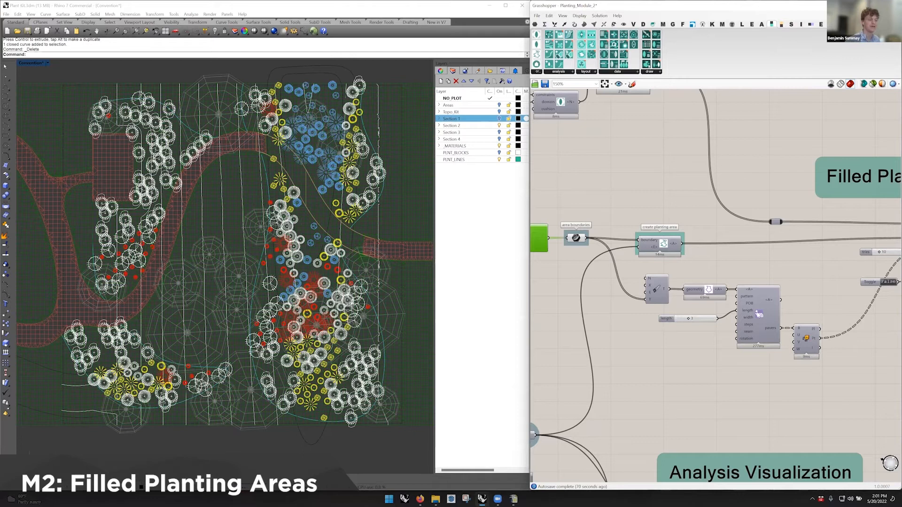
Step: Try previewing the geometry of the component fed by add pattern to area, and hide that preview again
{"action": "right_click", "coordinate": [808, 335]}
{"action": "left_click", "coordinate": [819, 350]}
{"action": "left_click", "coordinate": [348, 203]}
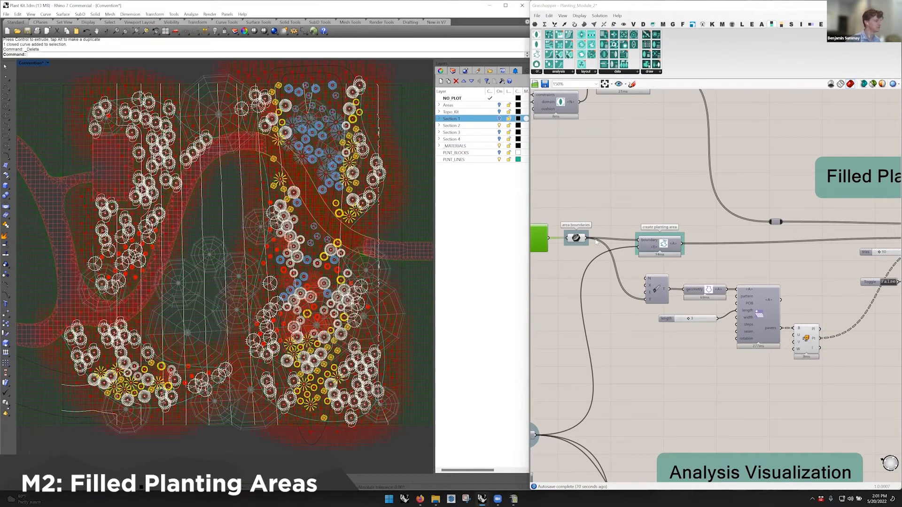
{"action": "right_click", "coordinate": [807, 336]}
{"action": "left_click", "coordinate": [819, 350]}
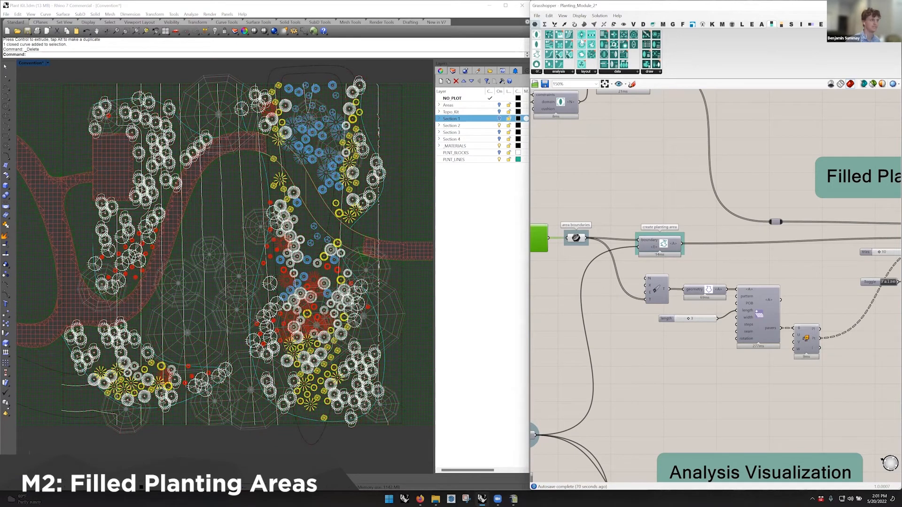
Step: Add a Point parameter and wire it to the point output of the component following add pattern to area
{"action": "left_click", "coordinate": [535, 24]}
{"action": "left_click", "coordinate": [845, 341]}
{"action": "left_click_drag", "start_coordinate": [820, 338], "coordinate": [846, 362]}
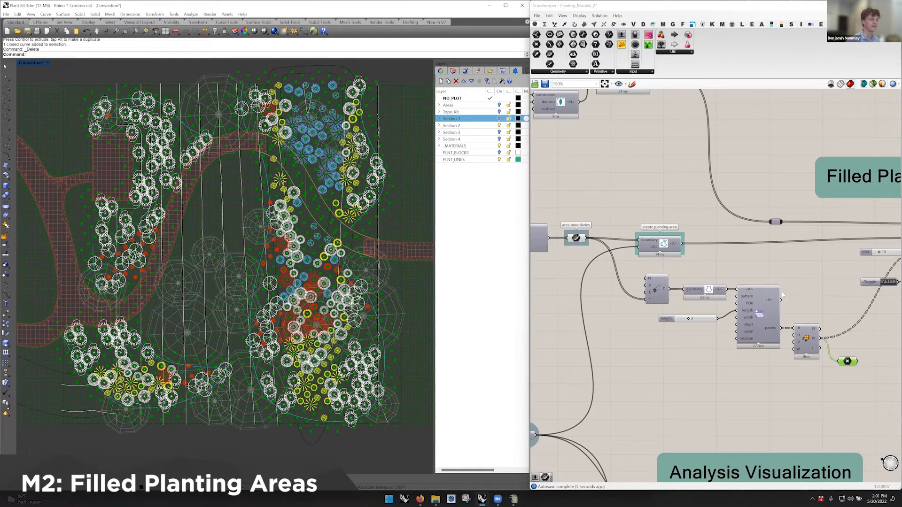
{"action": "left_click", "coordinate": [846, 356]}
Step: Select the new Point parameter to examine the pattern points in plan, and deselect it
{"action": "right_click_drag", "start_coordinate": [858, 334], "coordinate": [748, 334]}
{"action": "mouse_move", "coordinate": [848, 246]}
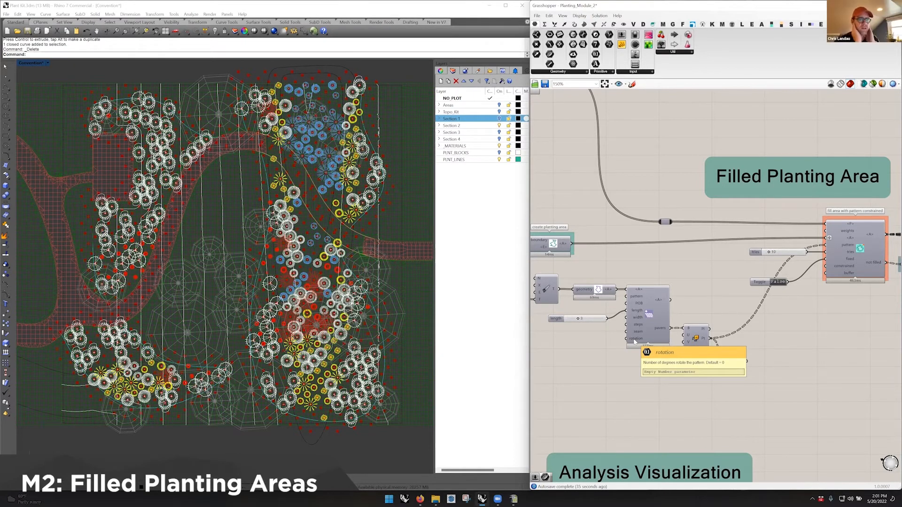
{"action": "left_click_drag", "start_coordinate": [710, 348], "coordinate": [736, 360]}
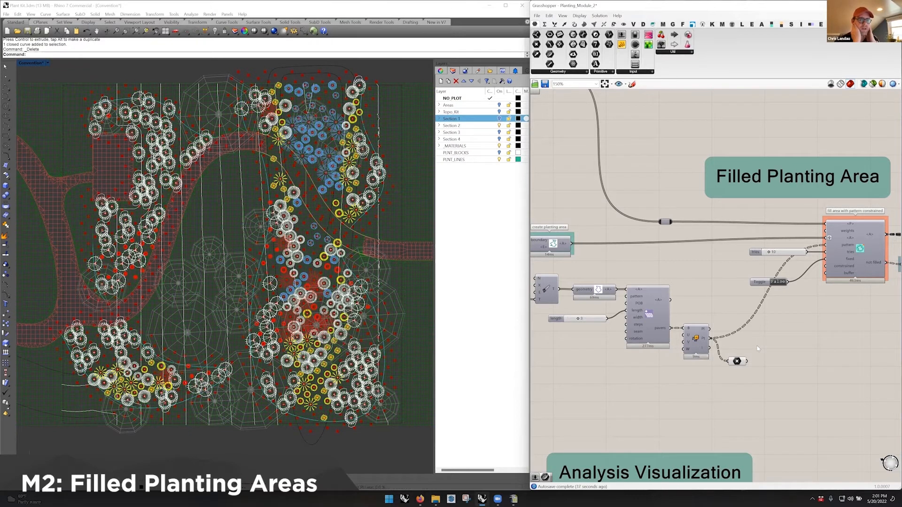
{"action": "left_click_drag", "start_coordinate": [760, 340], "coordinate": [728, 380]}
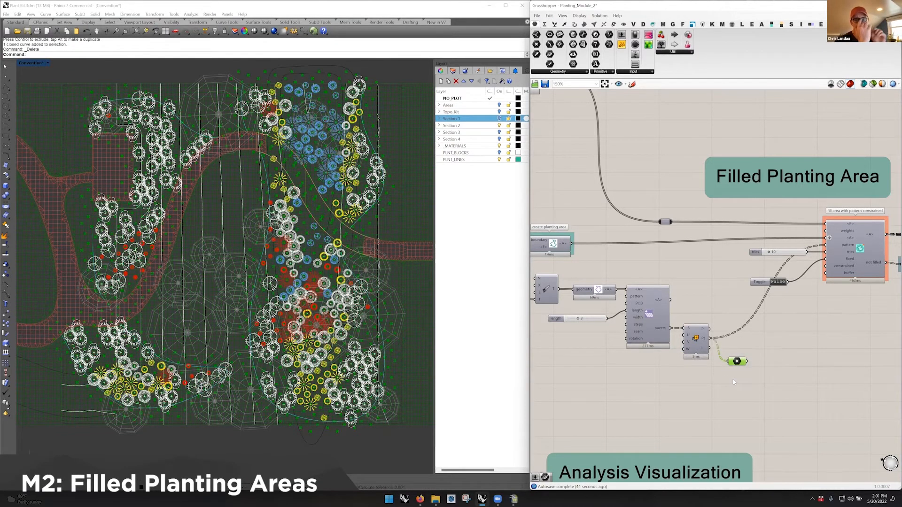
{"action": "left_click", "coordinate": [735, 381]}
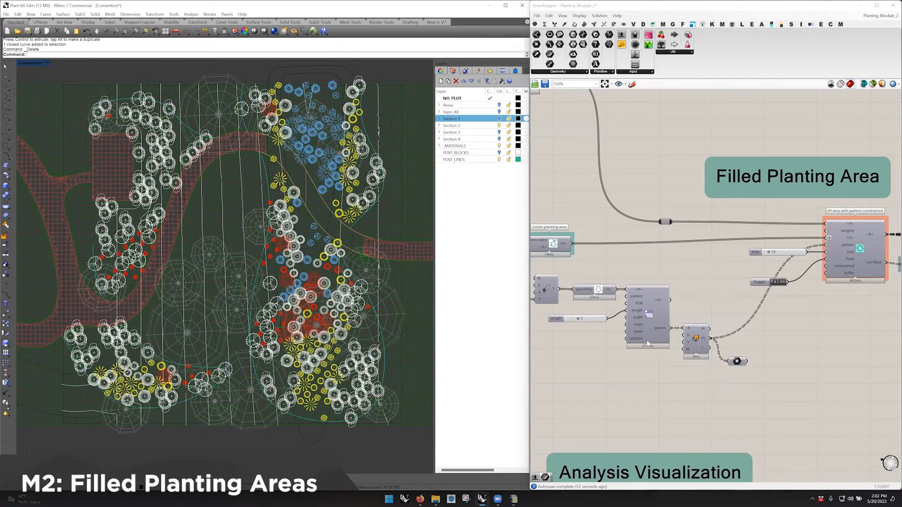
Step: Inspect the not filled points parameter and shift it slightly away from the fill area with pattern constrained component
{"action": "right_click_drag", "start_coordinate": [756, 280], "coordinate": [772, 271]}
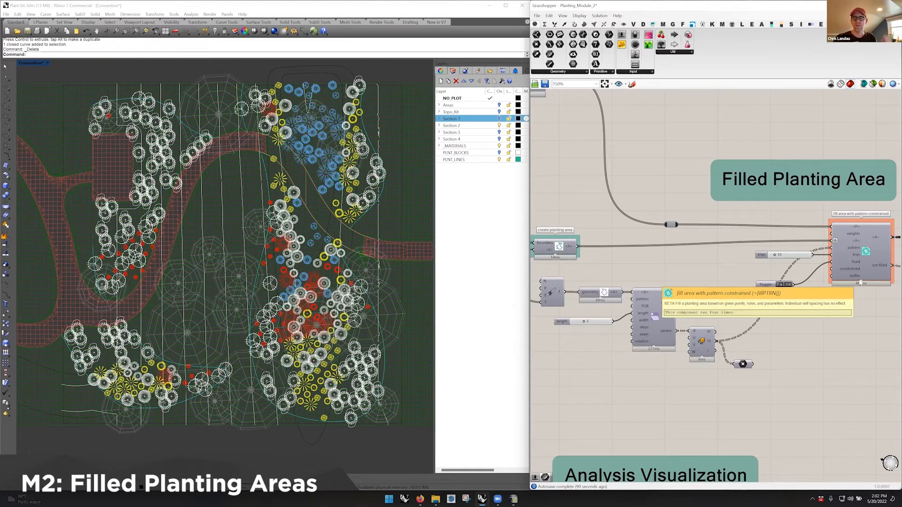
{"action": "right_click_drag", "start_coordinate": [860, 283], "coordinate": [700, 289]}
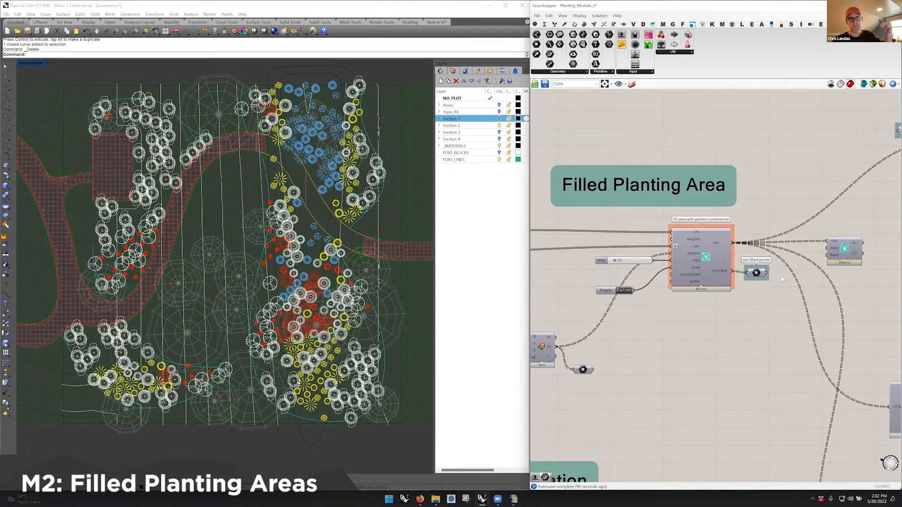
{"action": "mouse_move", "coordinate": [756, 273]}
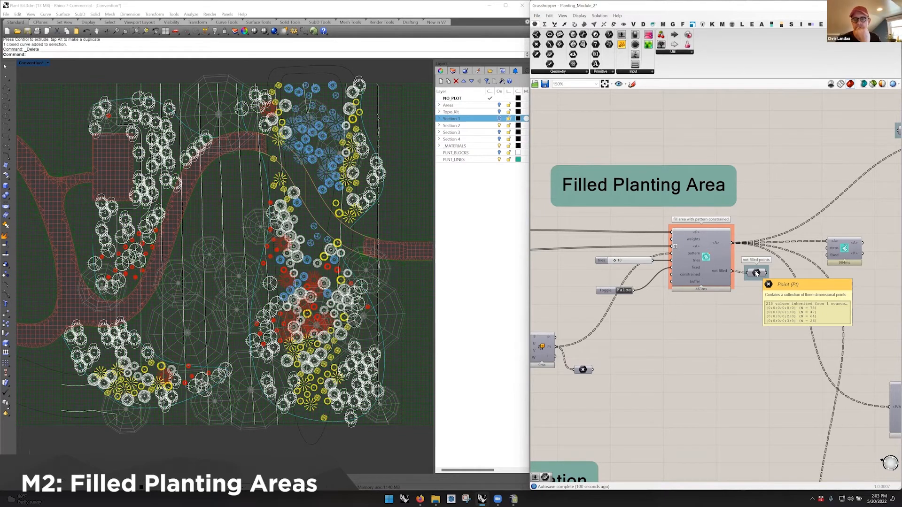
{"action": "right_click_drag", "start_coordinate": [661, 302], "coordinate": [680, 306]}
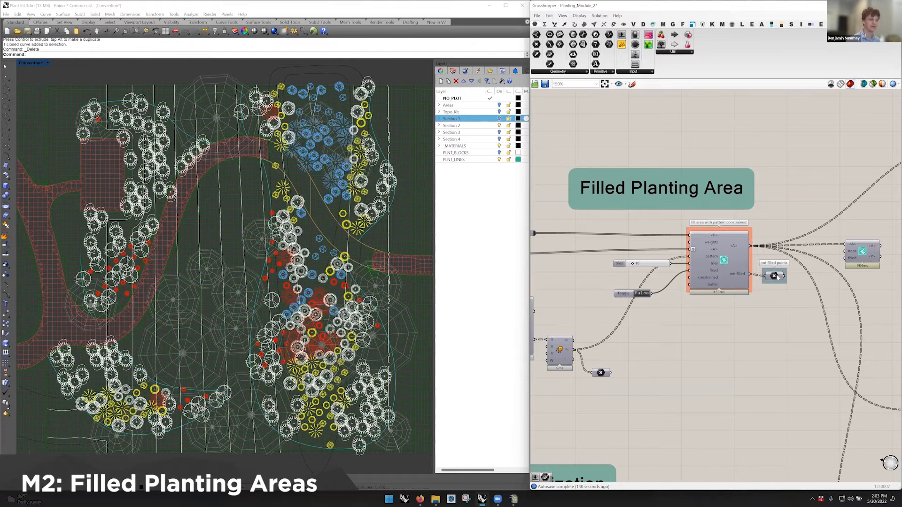
{"action": "left_click_drag", "start_coordinate": [774, 276], "coordinate": [783, 284]}
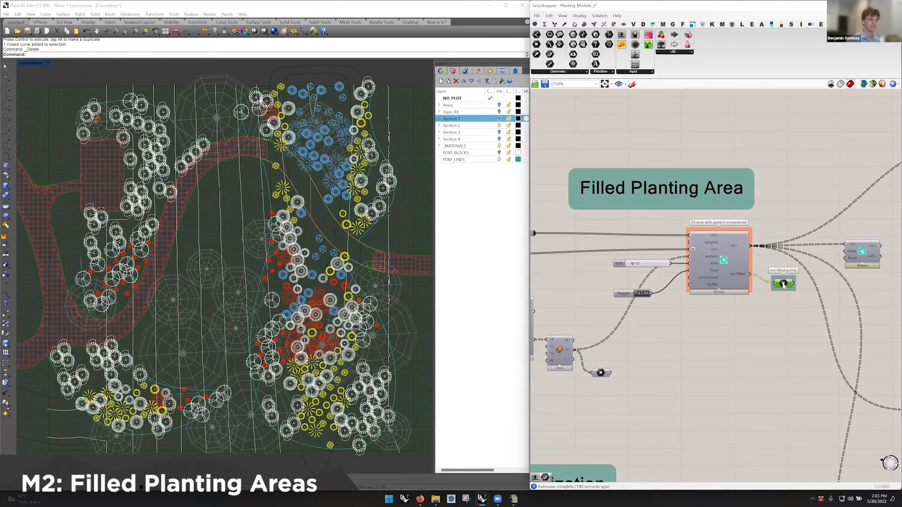
Step: Turn on the 3D spheres preview in the lower part of the Output section
{"action": "left_click", "coordinate": [771, 266]}
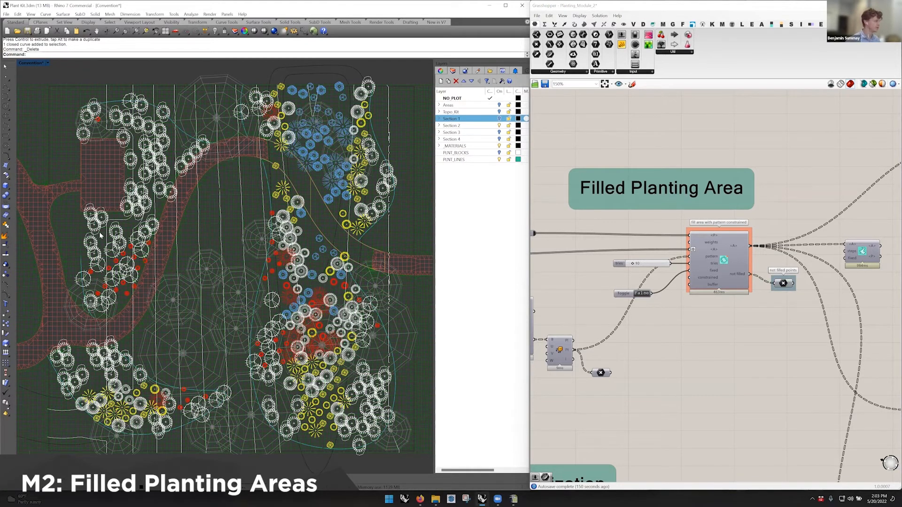
{"action": "scroll", "coordinate": [724, 376], "scroll_direction": "down", "scroll_amount": 5}
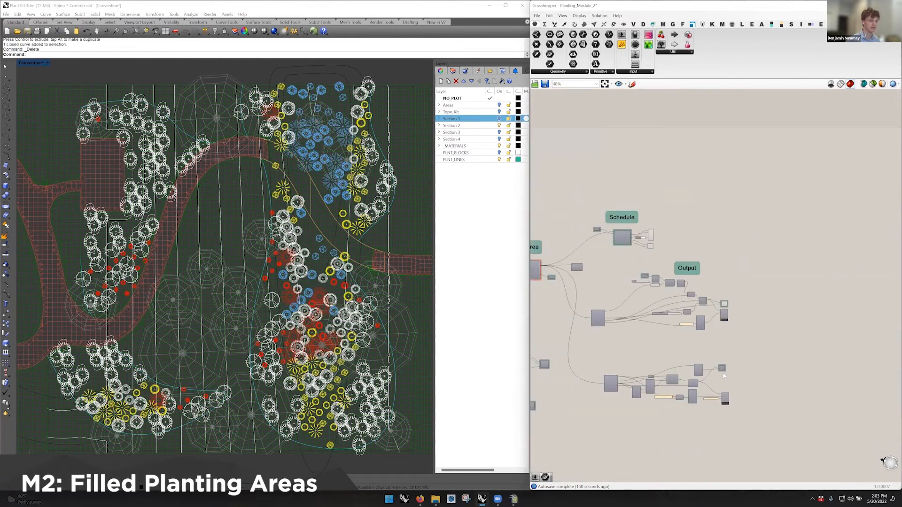
{"action": "scroll", "coordinate": [724, 375], "scroll_direction": "up", "scroll_amount": 5}
{"action": "right_click", "coordinate": [722, 365]}
{"action": "left_click", "coordinate": [735, 377]}
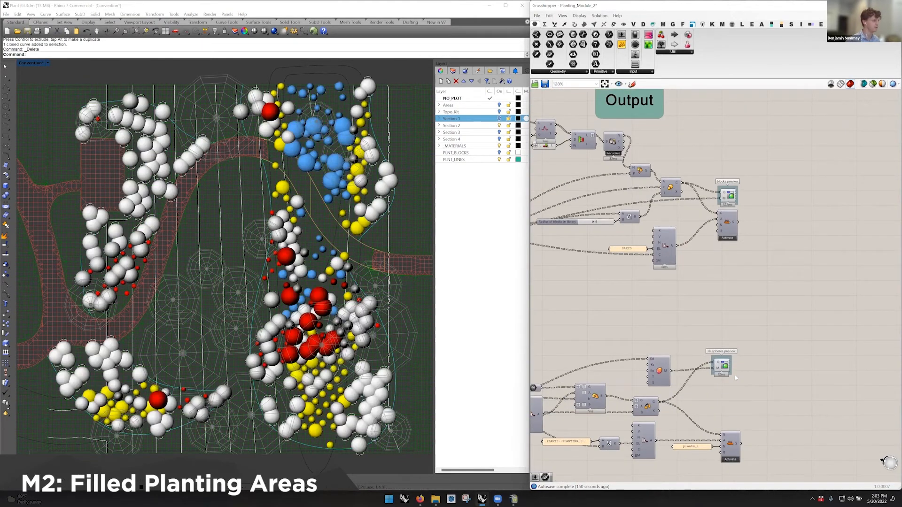
{"action": "left_click", "coordinate": [418, 213]}
Step: Turn on the preview of the not filled points parameter in the Filled Planting Area section
{"action": "right_click_drag", "start_coordinate": [571, 233], "coordinate": [773, 246]}
{"action": "scroll", "coordinate": [757, 245], "scroll_direction": "up", "scroll_amount": 2}
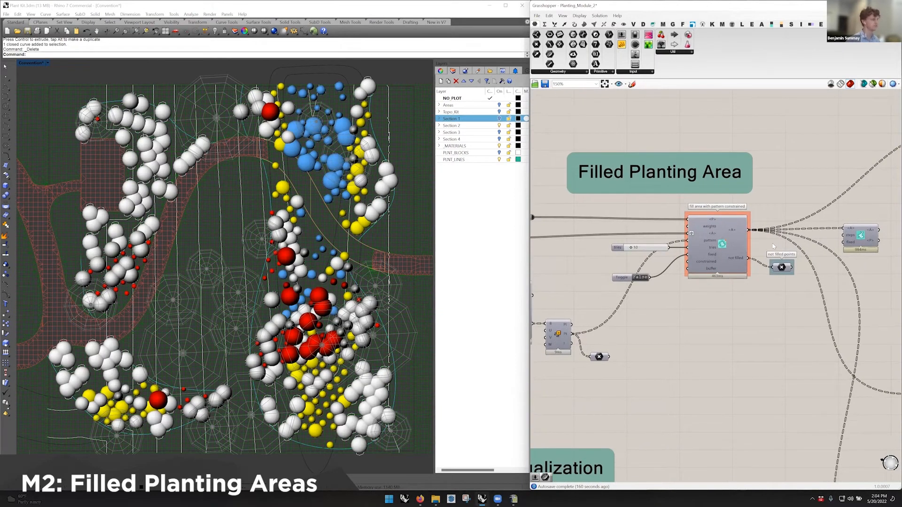
{"action": "left_click", "coordinate": [173, 349]}
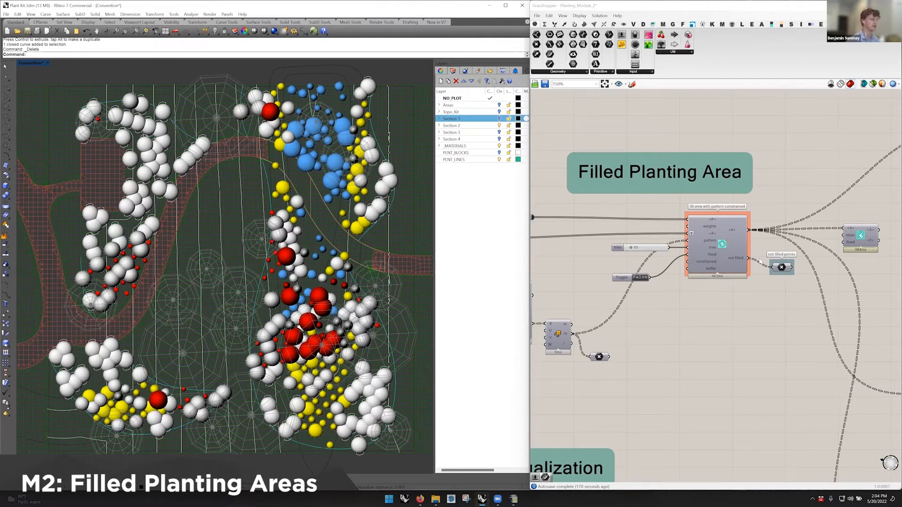
{"action": "right_click", "coordinate": [781, 268]}
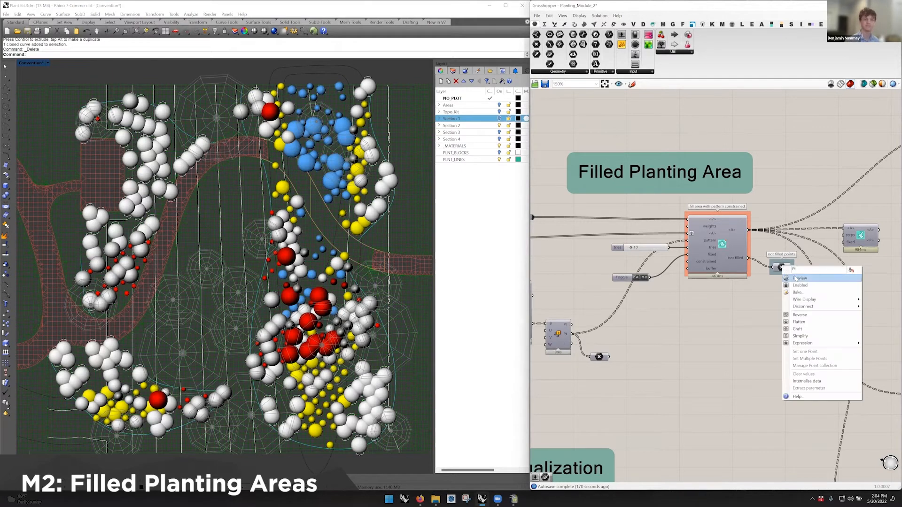
{"action": "left_click", "coordinate": [798, 278]}
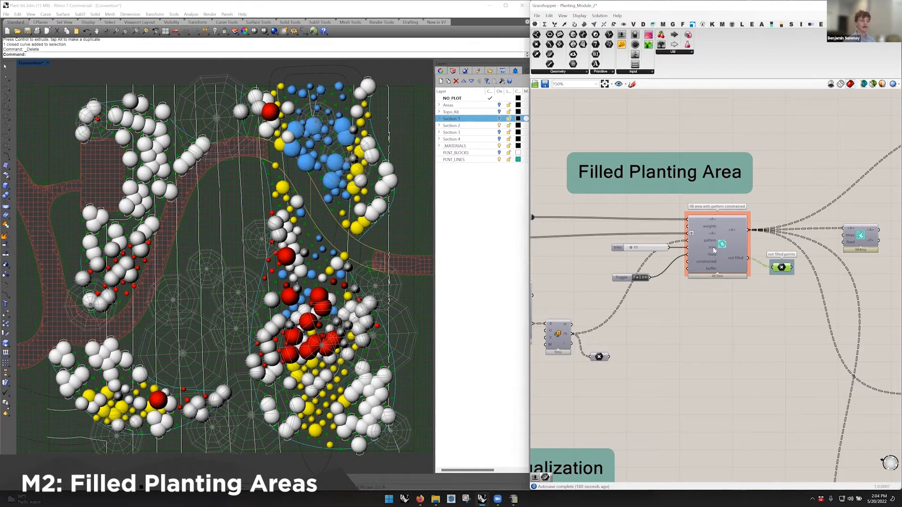
Step: Set the number slider feeding fill area with pattern constrained to 20
{"action": "mouse_move", "coordinate": [713, 250]}
{"action": "double_click", "coordinate": [653, 248]}
{"action": "left_click", "coordinate": [656, 247]}
{"action": "mouse_move", "coordinate": [787, 268]}
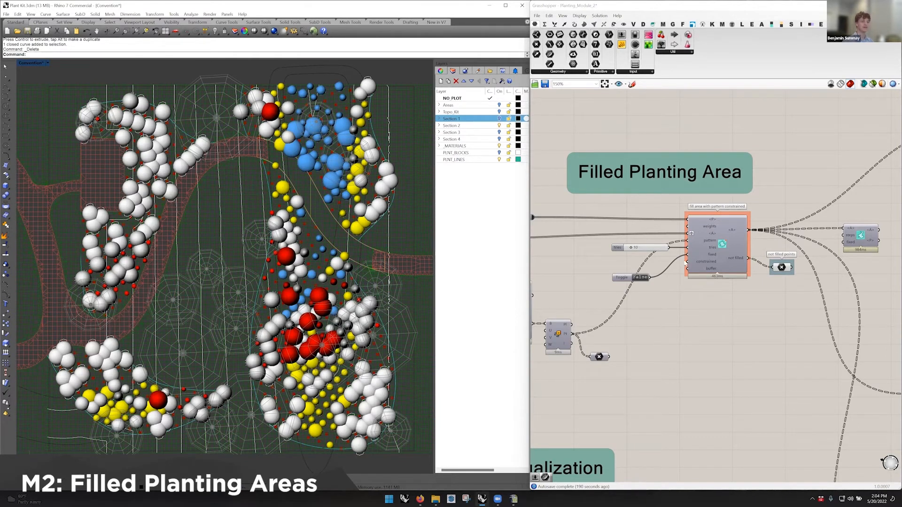
{"action": "double_click", "coordinate": [656, 247]}
{"action": "type", "text": "20"}
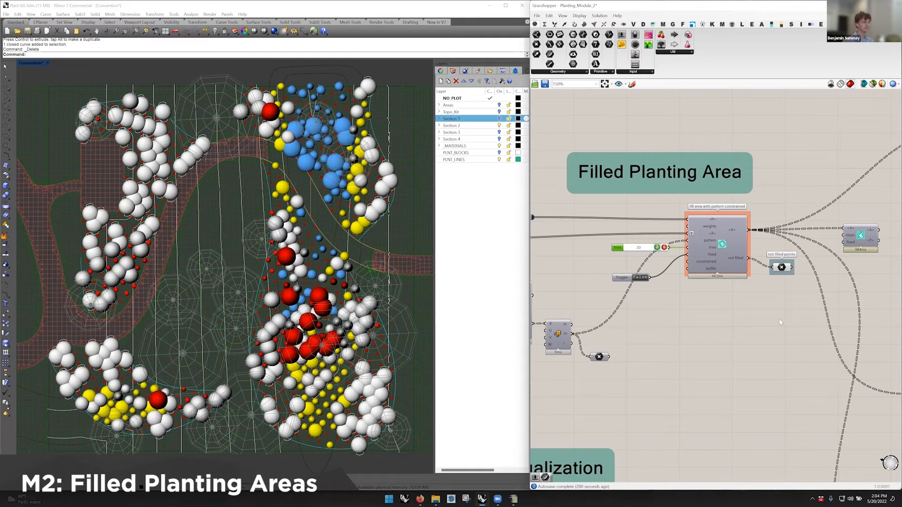
{"action": "key", "text": "Return"}
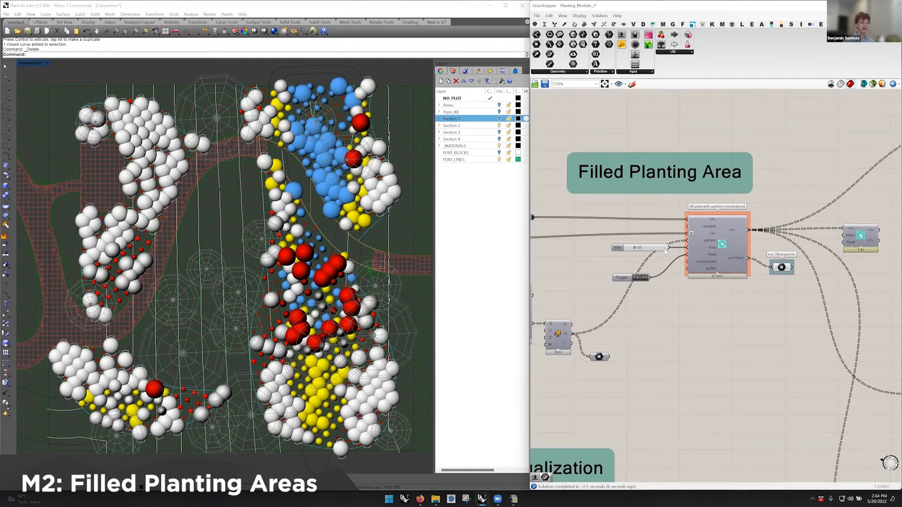
Step: Move the number slider away from the fill area component and shift the False toggle up just beneath it
{"action": "left_click_drag", "start_coordinate": [665, 251], "coordinate": [642, 250]}
{"action": "left_click", "coordinate": [664, 262]}
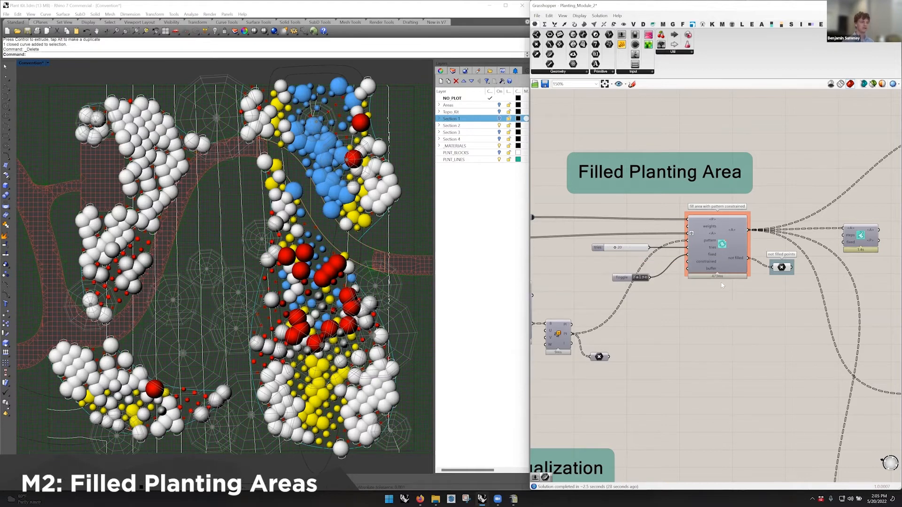
{"action": "left_click_drag", "start_coordinate": [628, 278], "coordinate": [629, 260]}
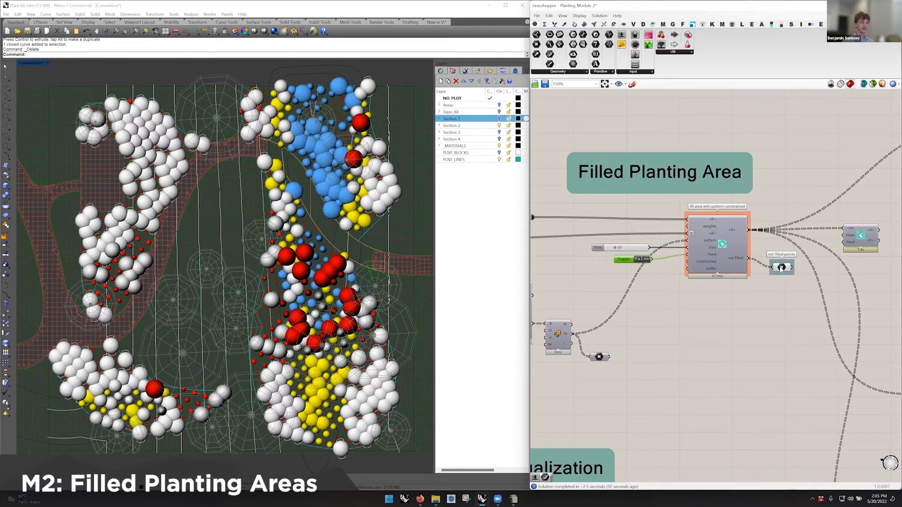
Step: Move the pack plants component closer to the fill component and wire its plants output to the component that extracts species, circles and spheres for the blocks
{"action": "right_click_drag", "start_coordinate": [754, 279], "coordinate": [652, 272]}
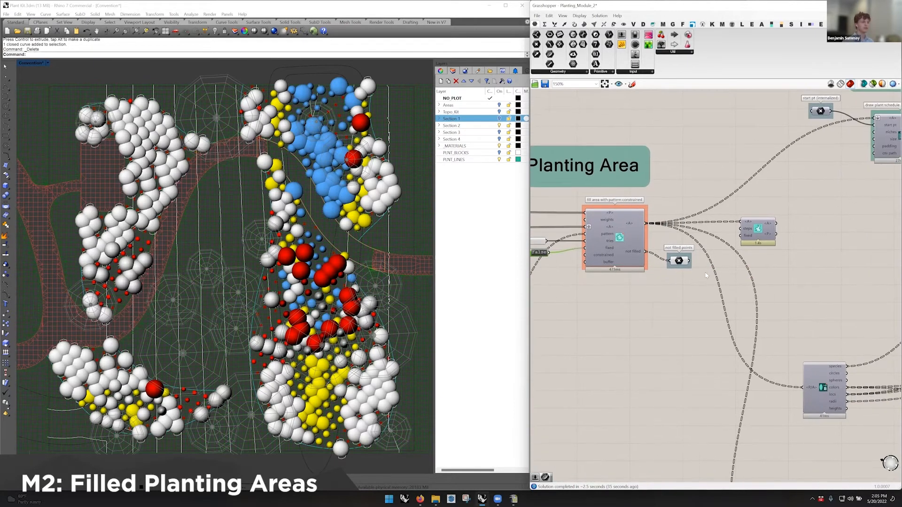
{"action": "mouse_move", "coordinate": [759, 231]}
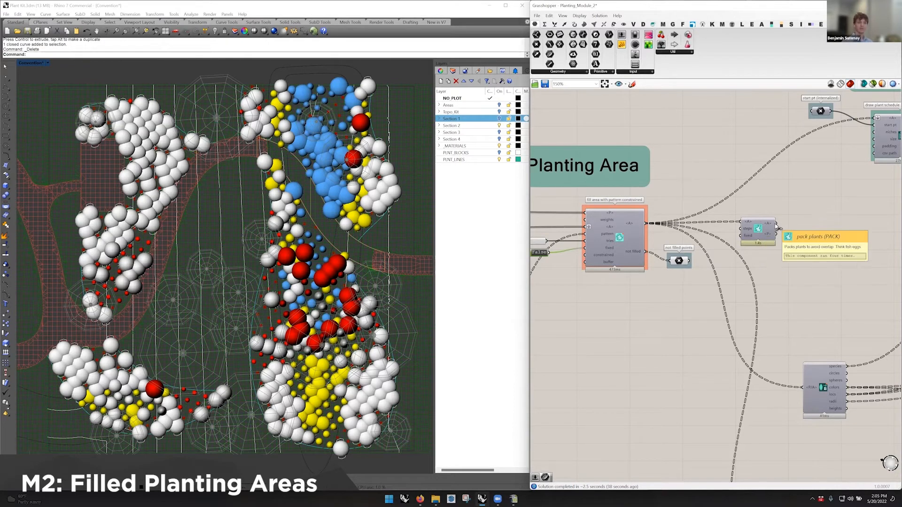
{"action": "left_click_drag", "start_coordinate": [761, 229], "coordinate": [733, 229]}
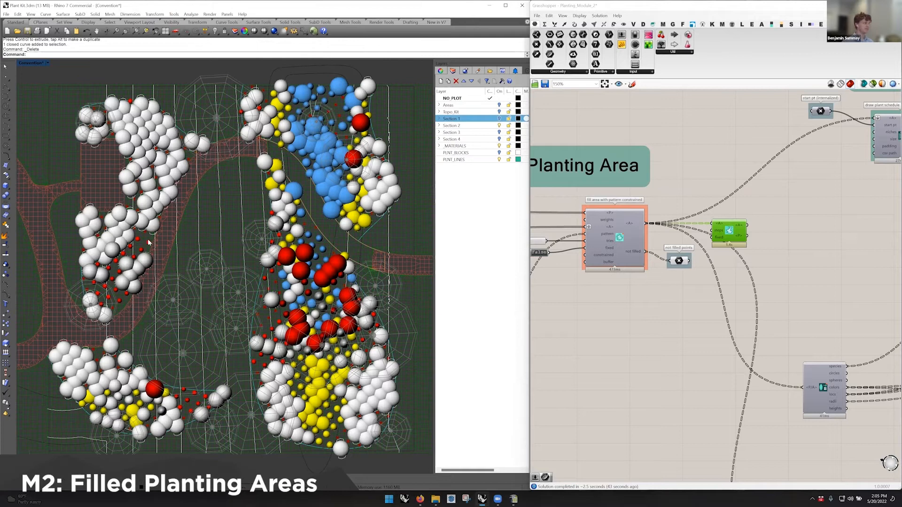
{"action": "left_click_drag", "start_coordinate": [747, 225], "coordinate": [803, 388]}
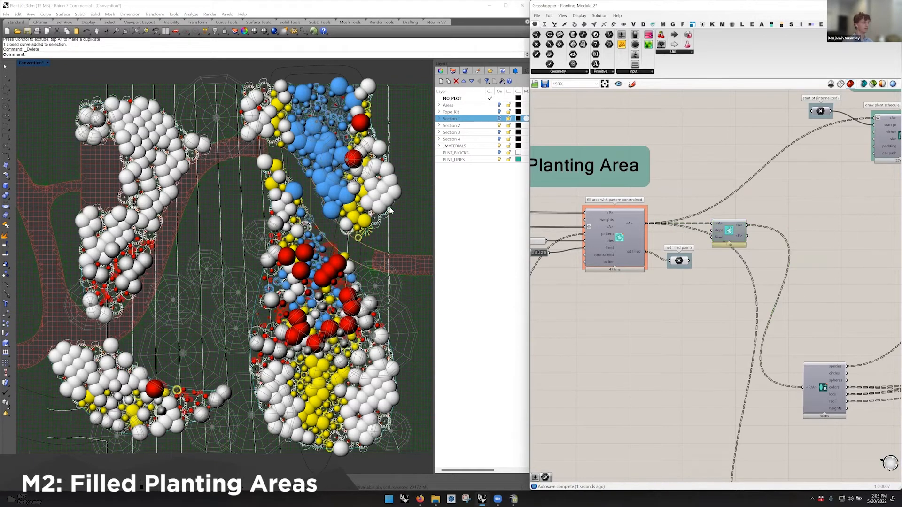
Step: Turn off the blocks preview in the Output section
{"action": "right_click_drag", "start_coordinate": [825, 302], "coordinate": [729, 293]}
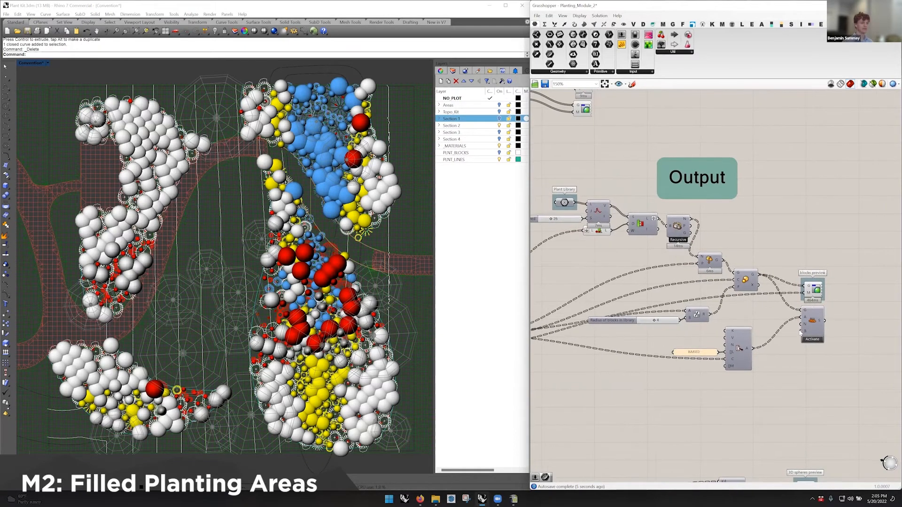
{"action": "left_click", "coordinate": [816, 292]}
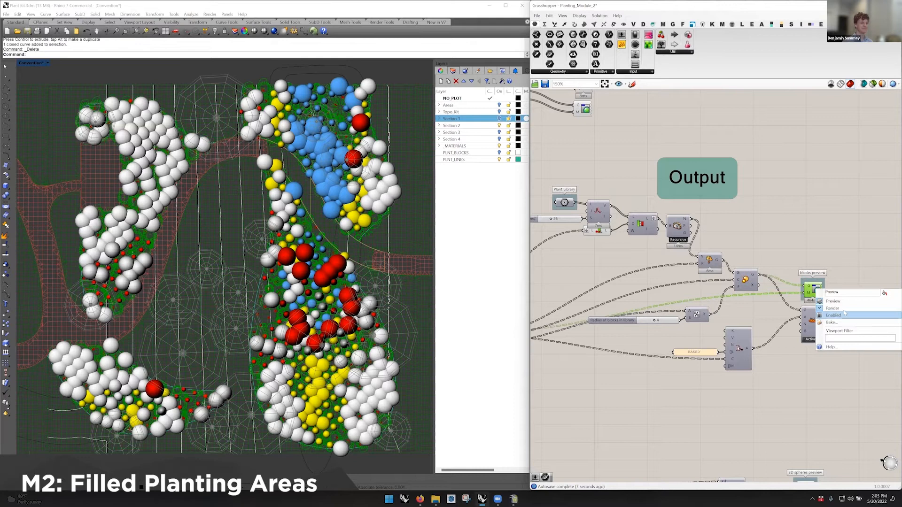
{"action": "left_click", "coordinate": [756, 318]}
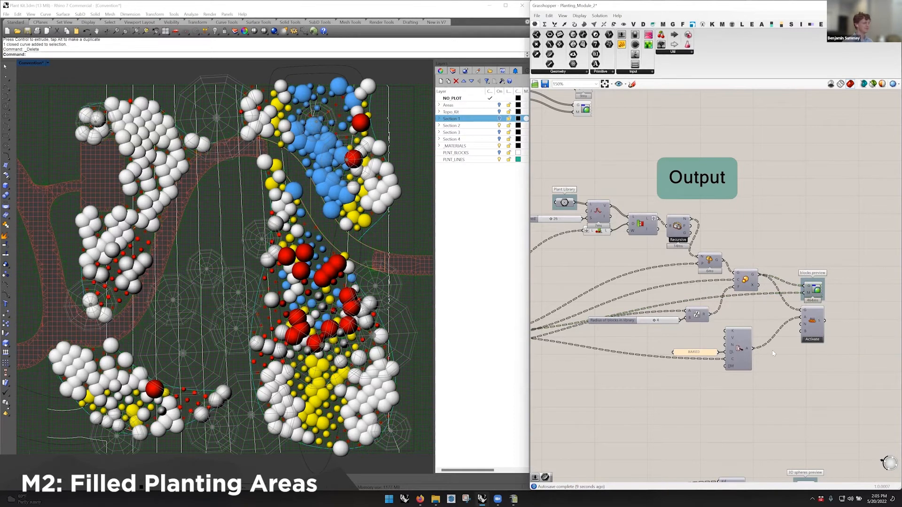
Step: Wire the pack plants output to the lower plant data component that drives the 3D spheres
{"action": "scroll", "coordinate": [774, 353], "scroll_direction": "down", "scroll_amount": 3}
{"action": "right_click_drag", "start_coordinate": [544, 363], "coordinate": [686, 325]}
{"action": "left_click_drag", "start_coordinate": [652, 202], "coordinate": [710, 424]}
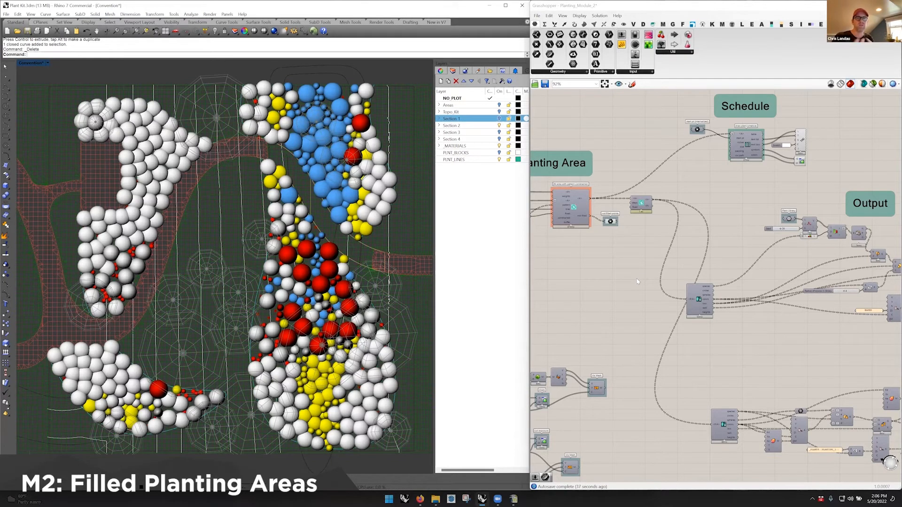
Step: Reconnect the fill area component's plants output directly to both plant data components, replacing the packed plants inputs
{"action": "left_click_drag", "start_coordinate": [590, 199], "coordinate": [687, 298]}
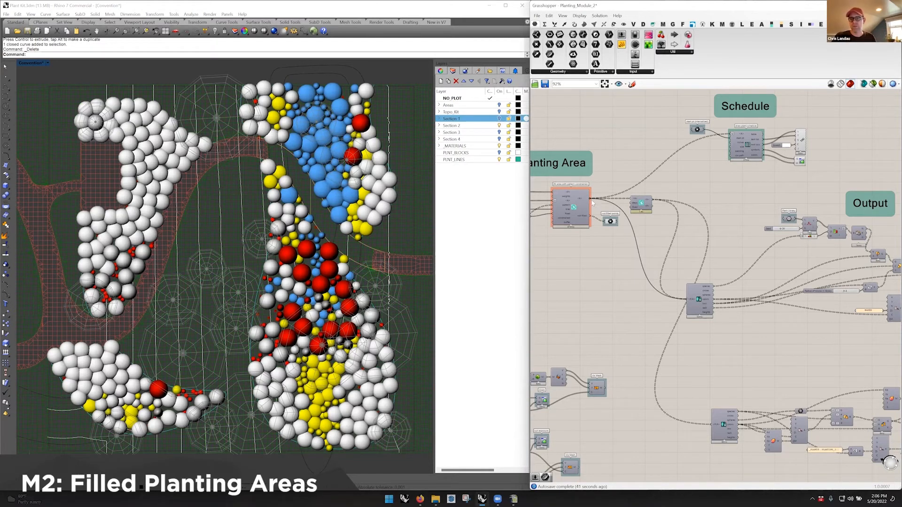
{"action": "left_click_drag", "start_coordinate": [591, 199], "coordinate": [712, 425]}
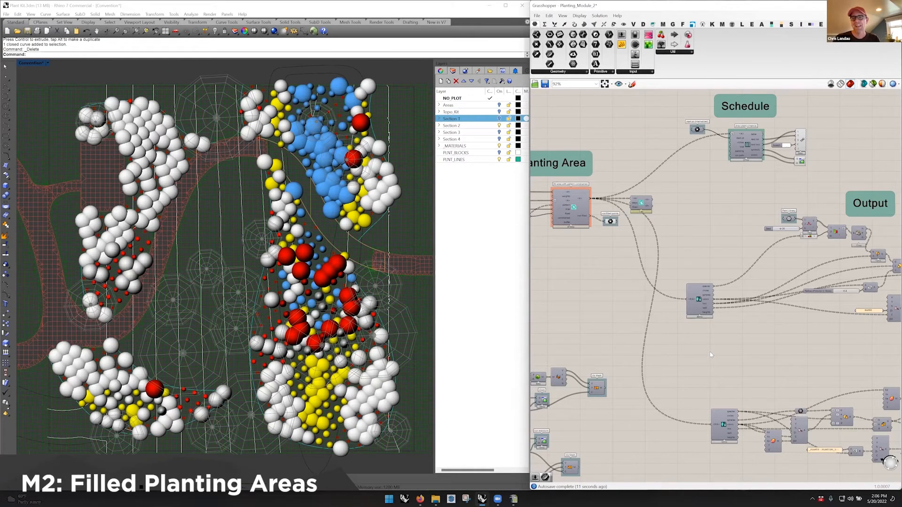
{"action": "left_click", "coordinate": [385, 474]}
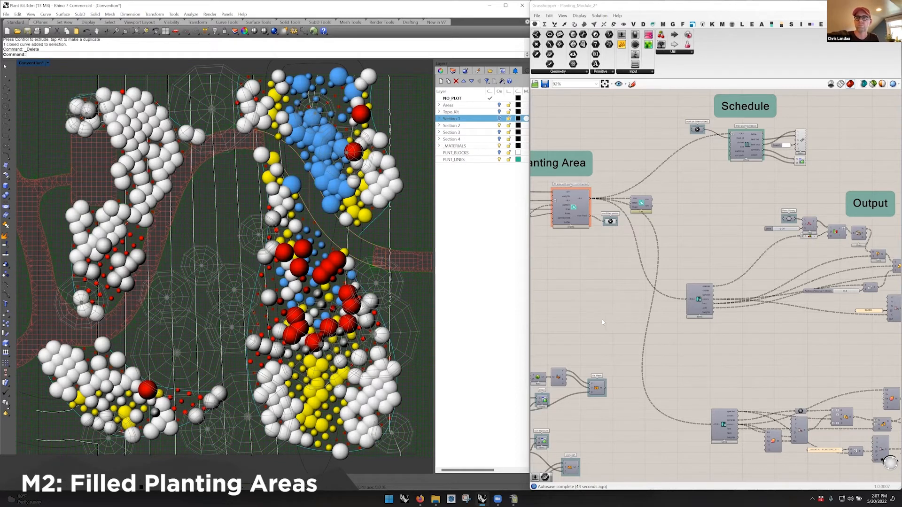
Step: Examine the add slope layer component and its environment input in the Adding Analysis Layers section
{"action": "right_click_drag", "start_coordinate": [603, 323], "coordinate": [762, 316]}
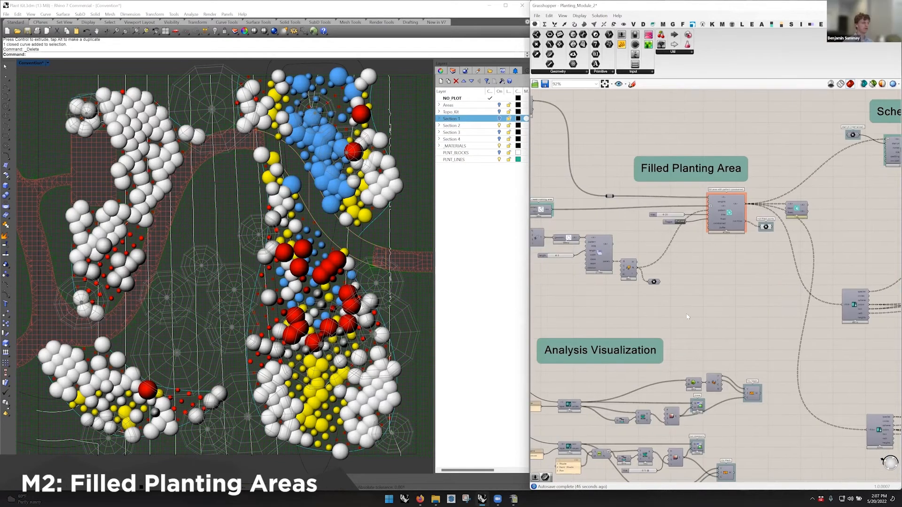
{"action": "right_click_drag", "start_coordinate": [687, 317], "coordinate": [753, 309]}
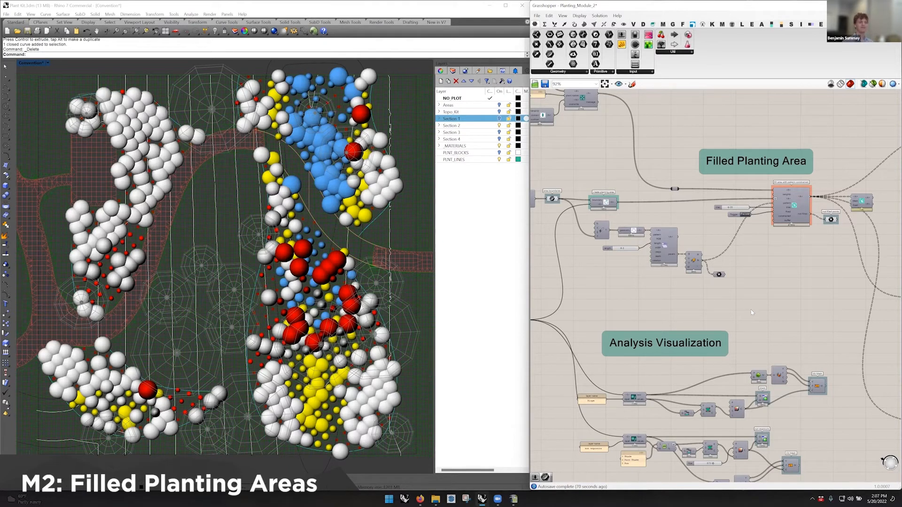
{"action": "right_click_drag", "start_coordinate": [793, 203], "coordinate": [797, 225]}
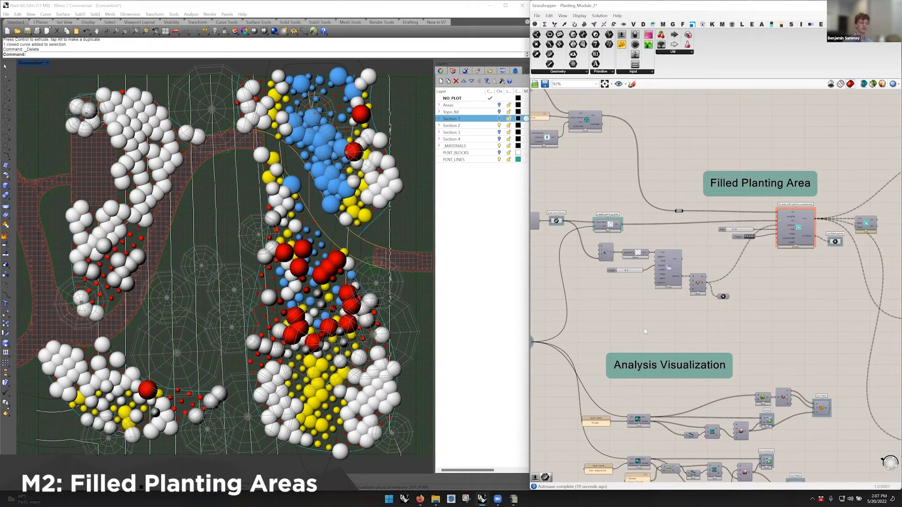
{"action": "right_click_drag", "start_coordinate": [625, 320], "coordinate": [684, 357]}
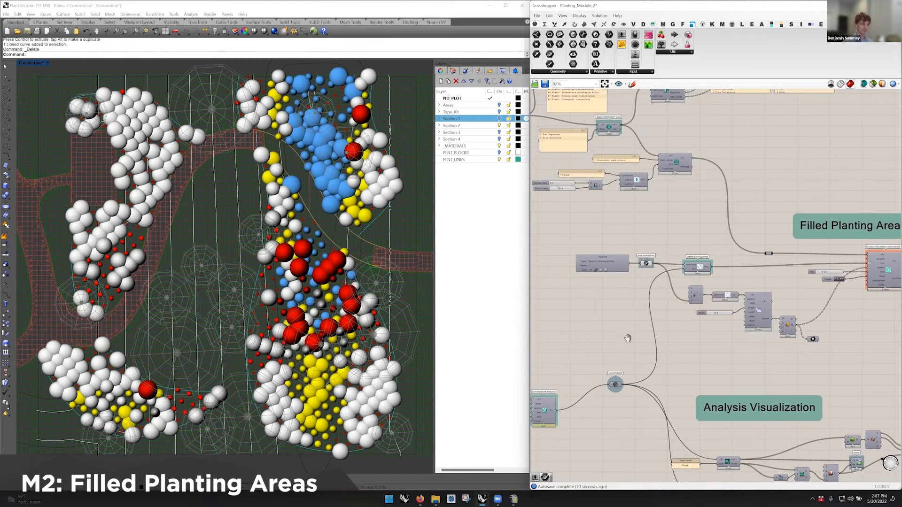
{"action": "right_click_drag", "start_coordinate": [628, 338], "coordinate": [671, 323]}
{"action": "right_click_drag", "start_coordinate": [542, 304], "coordinate": [721, 299]}
{"action": "right_click_drag", "start_coordinate": [570, 248], "coordinate": [671, 259]}
{"action": "scroll", "coordinate": [672, 259], "scroll_direction": "up", "scroll_amount": 2}
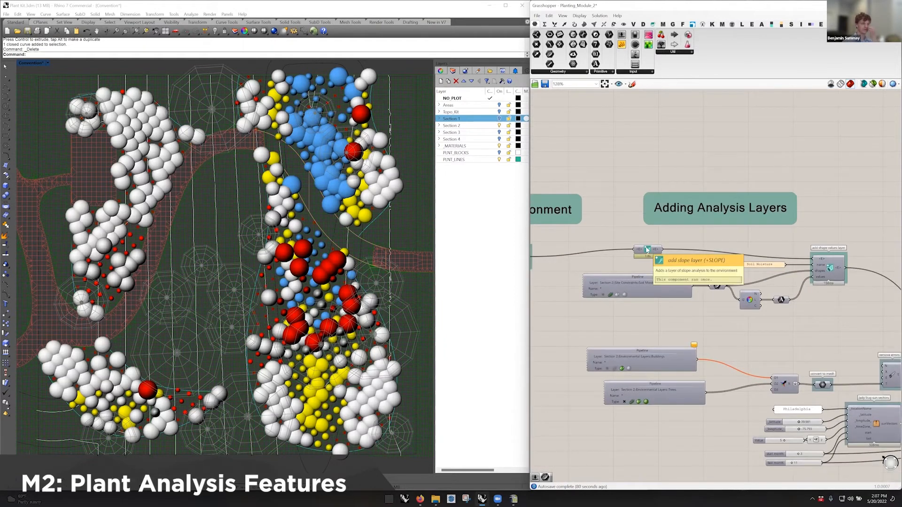
{"action": "scroll", "coordinate": [648, 250], "scroll_direction": "up", "scroll_amount": 1}
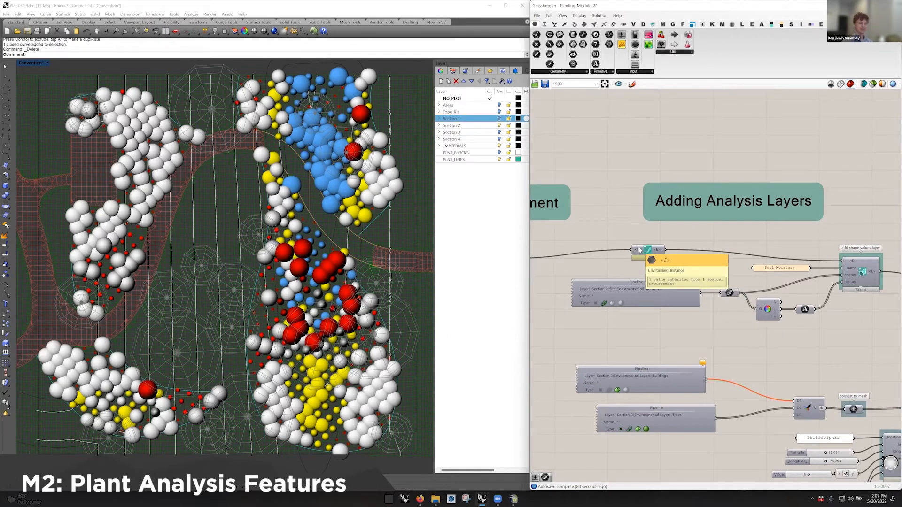
{"action": "right_click_drag", "start_coordinate": [650, 250], "coordinate": [677, 251]}
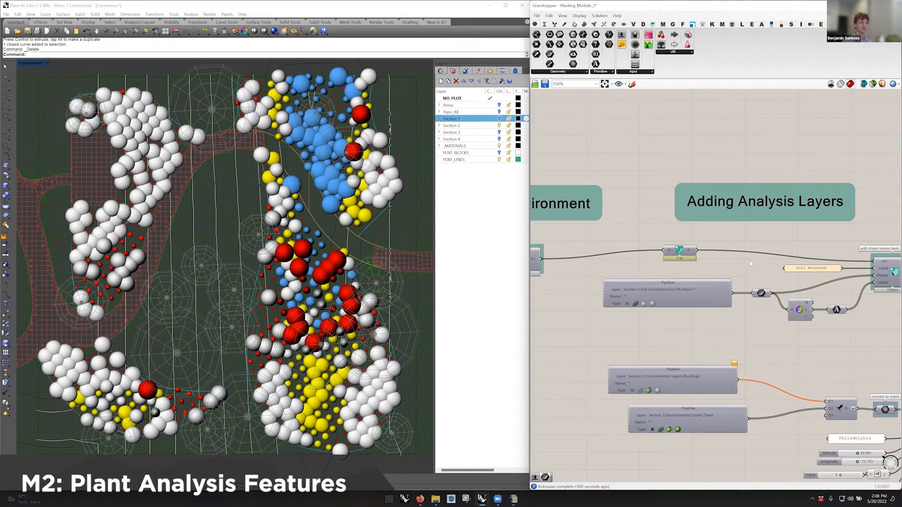
Step: Toggle the preview of the curve parameter fed by the Soil Moisture pipeline and select that parameter
{"action": "scroll", "coordinate": [782, 269], "scroll_direction": "right", "scroll_amount": 5}
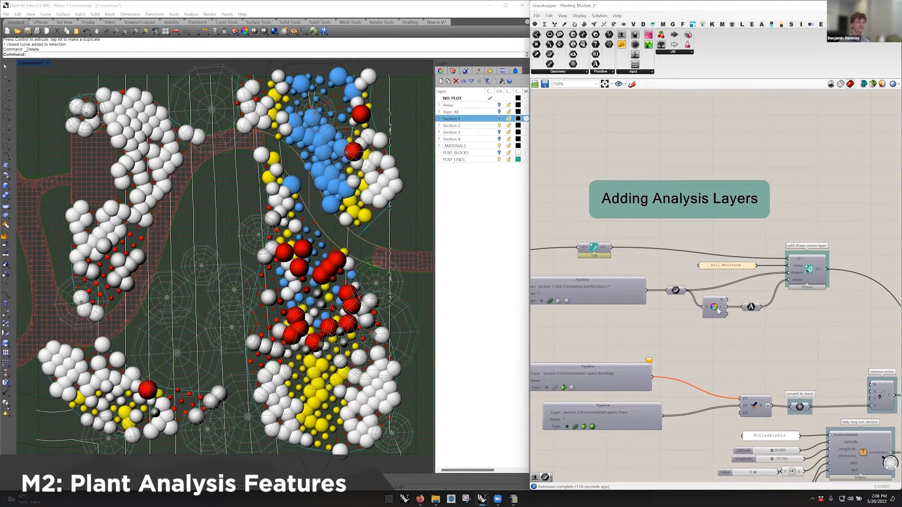
{"action": "right_click", "coordinate": [676, 288]}
{"action": "left_click", "coordinate": [685, 299]}
{"action": "left_click", "coordinate": [678, 290]}
Step: Select a closed boundary curve in plan and expand the Section 2 layer to examine the soil moisture shapes and their sublayers
{"action": "right_click_drag", "start_coordinate": [399, 192], "coordinate": [398, 230]}
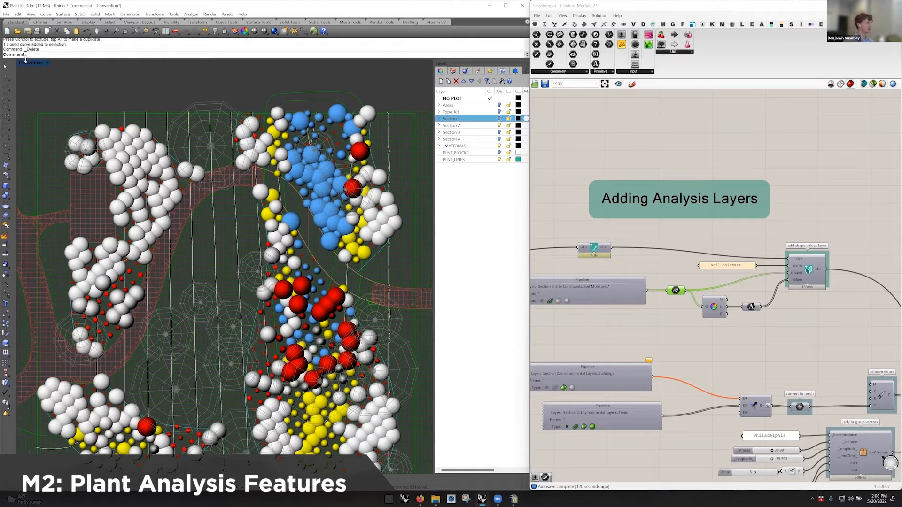
{"action": "right_click_drag", "start_coordinate": [241, 97], "coordinate": [231, 91]}
{"action": "left_click", "coordinate": [297, 98]}
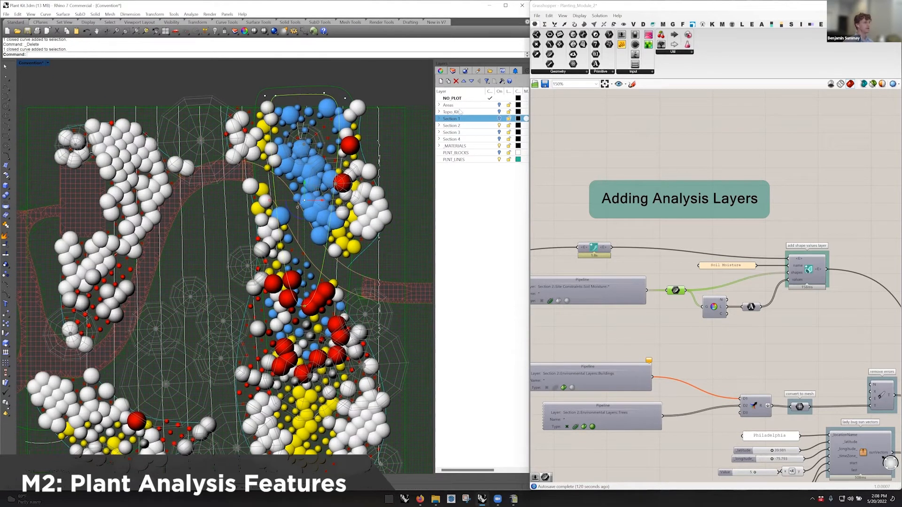
{"action": "left_click", "coordinate": [439, 126]}
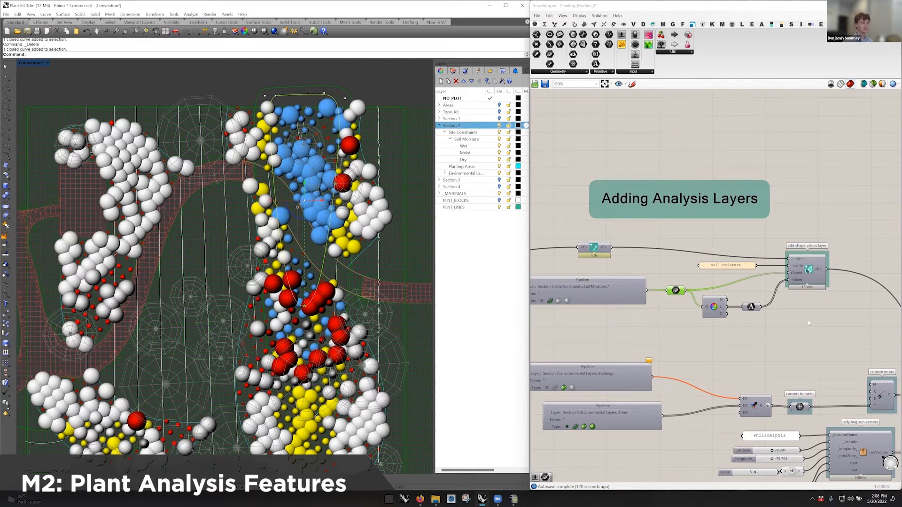
{"action": "left_click", "coordinate": [765, 303]}
{"action": "right_click_drag", "start_coordinate": [765, 303], "coordinate": [776, 299]}
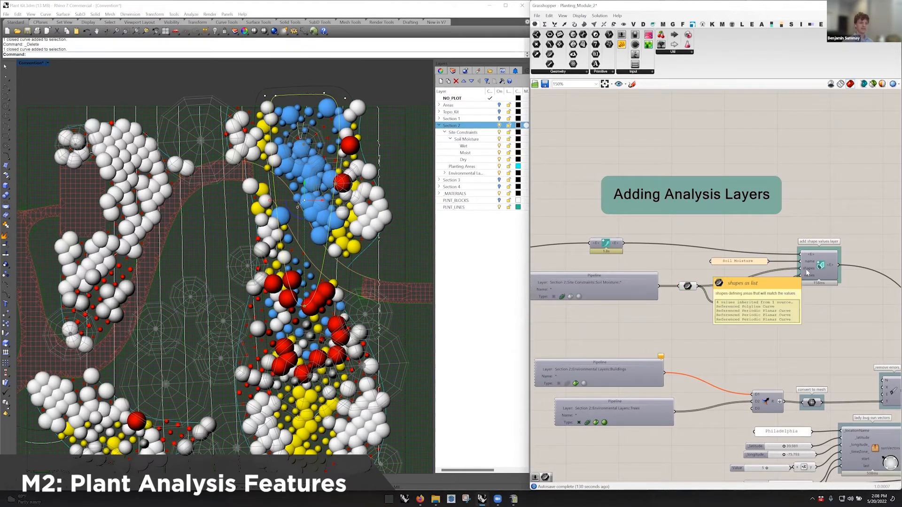
Step: Examine the shapes input of the add shape values layer component and the Wet, Moist and Dry sublayers under Soil Moisture
{"action": "mouse_move", "coordinate": [808, 269]}
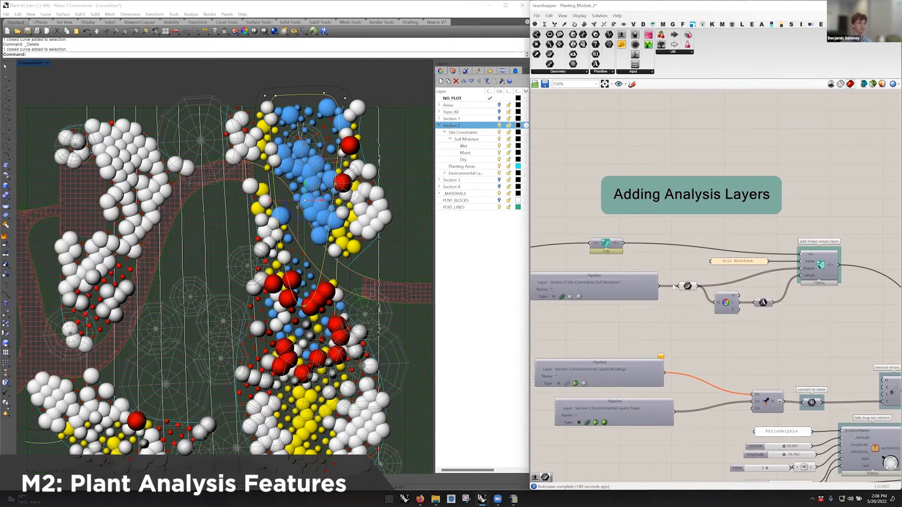
{"action": "left_click", "coordinate": [465, 146]}
{"action": "left_click", "coordinate": [468, 155]}
{"action": "left_click", "coordinate": [467, 161]}
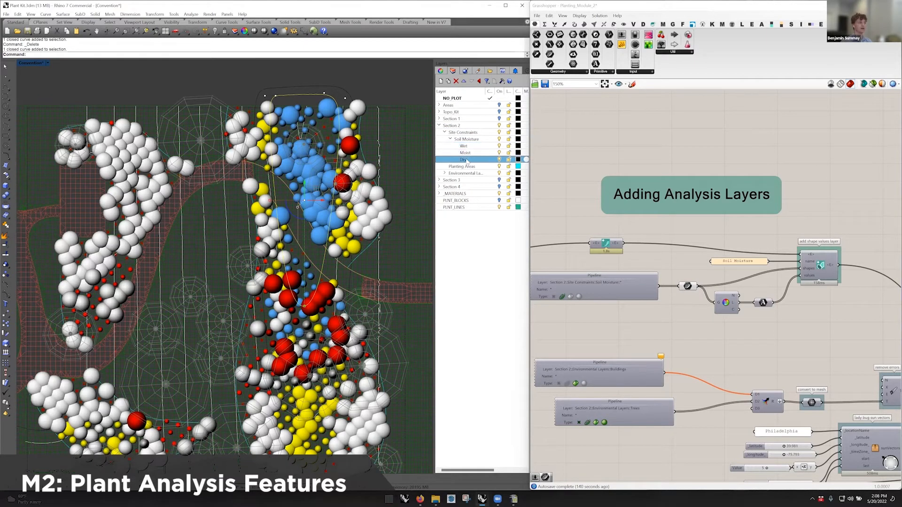
{"action": "left_click", "coordinate": [376, 100]}
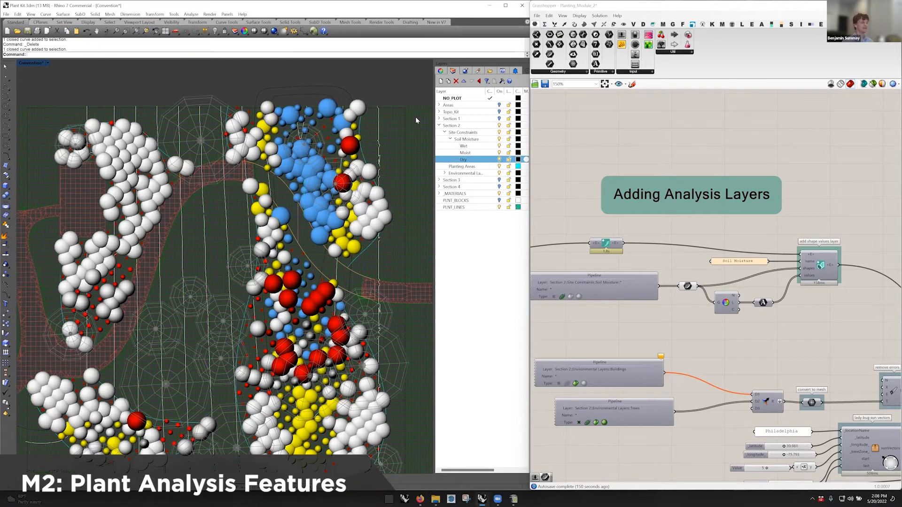
Step: Select the objects on the Wet, Moist and Dry soil moisture sublayers in turn to view each layer's shapes
{"action": "right_click", "coordinate": [464, 146]}
{"action": "left_click", "coordinate": [489, 258]}
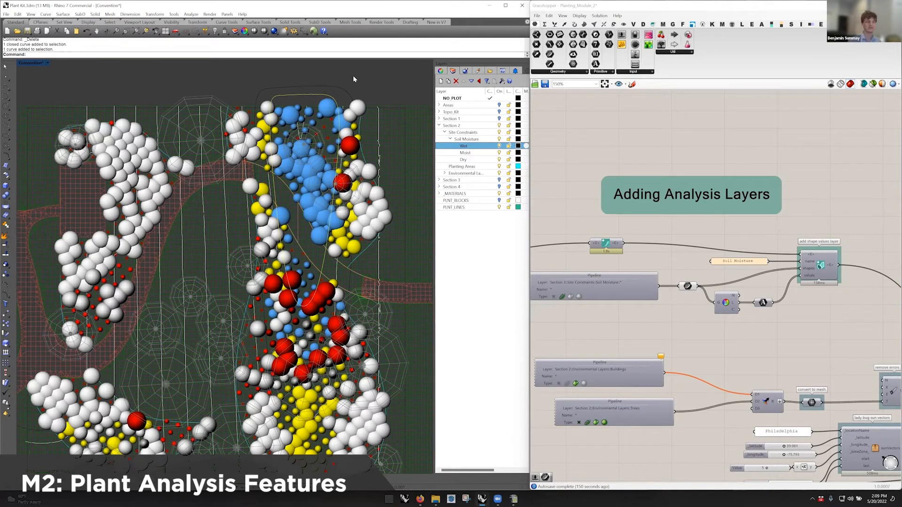
{"action": "scroll", "coordinate": [353, 75], "scroll_direction": "down", "scroll_amount": 3}
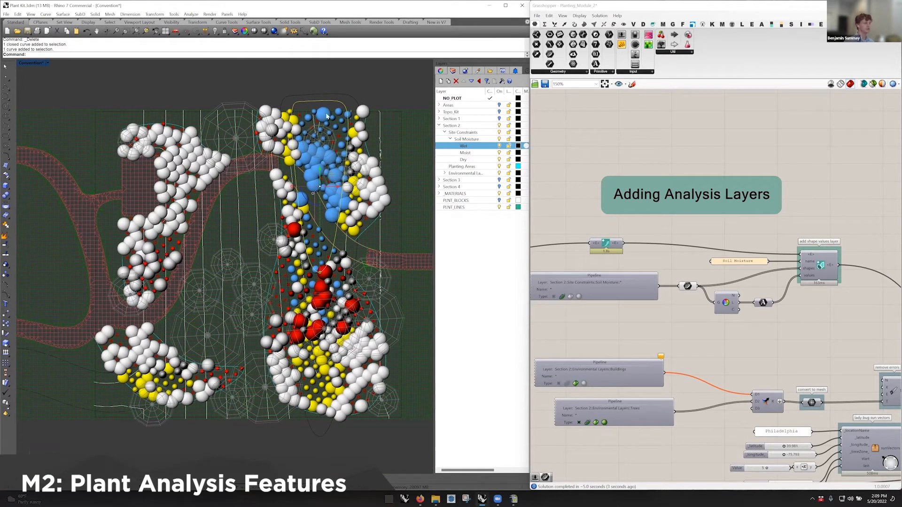
{"action": "key", "text": "ctrl+r"}
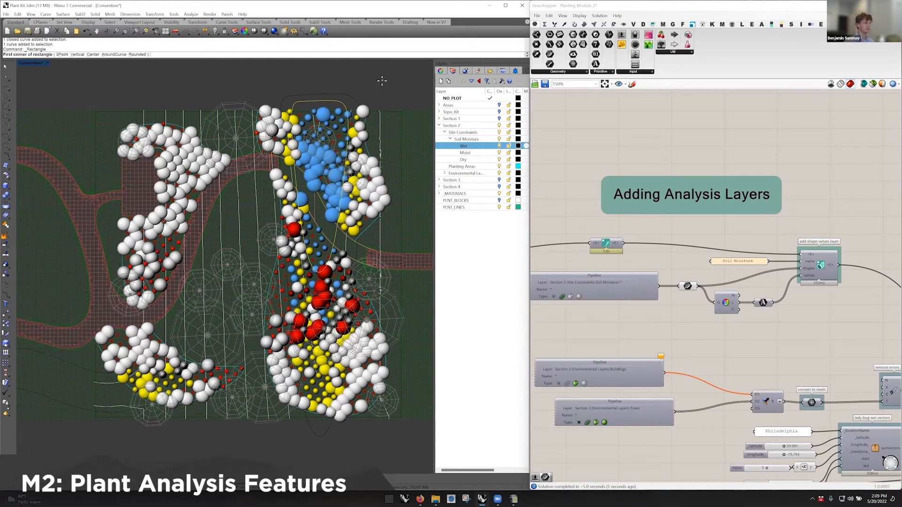
{"action": "right_click", "coordinate": [465, 153]}
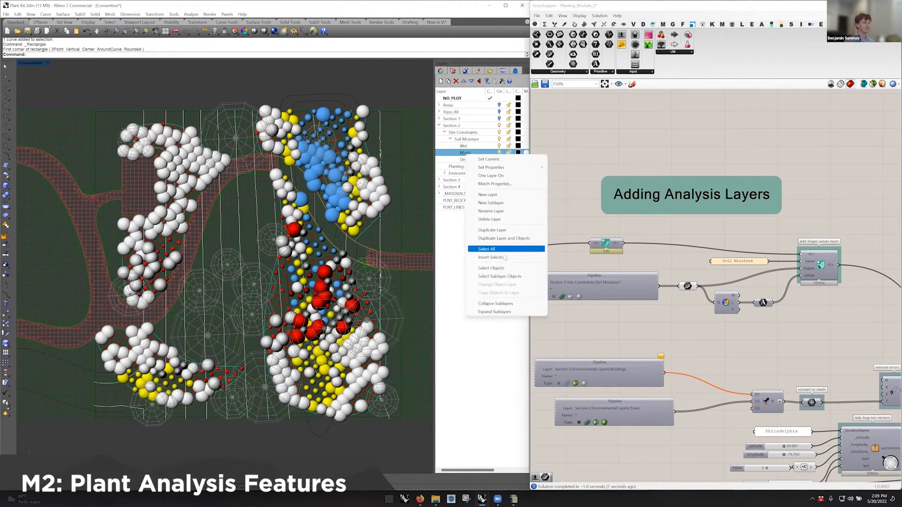
{"action": "left_click", "coordinate": [490, 268]}
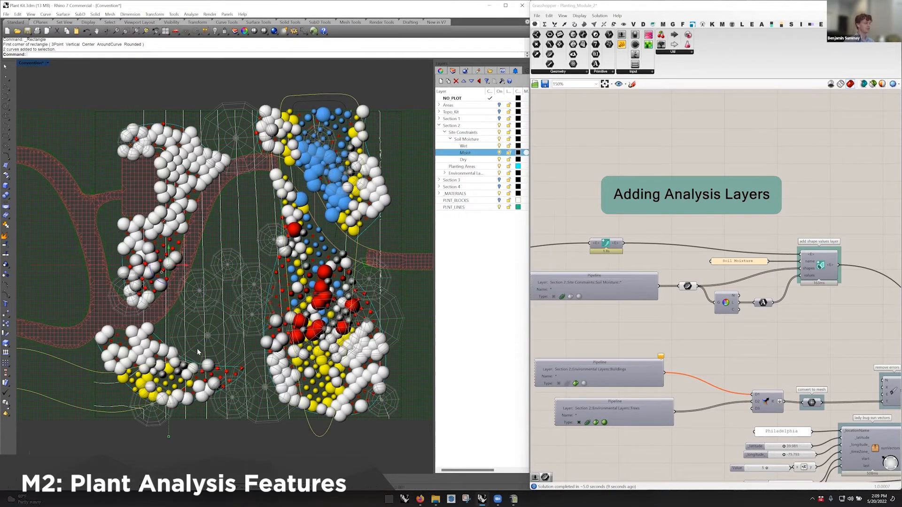
{"action": "key", "text": "Escape"}
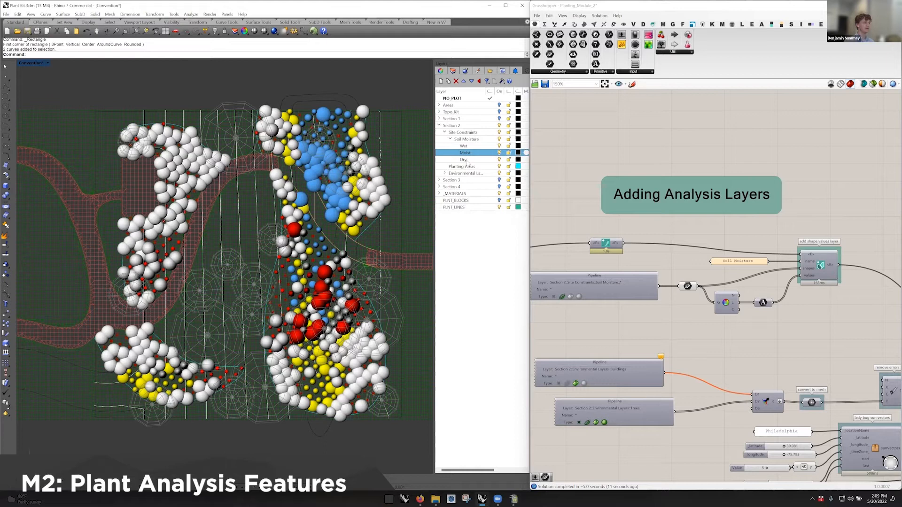
{"action": "right_click", "coordinate": [465, 160]}
{"action": "left_click", "coordinate": [491, 274]}
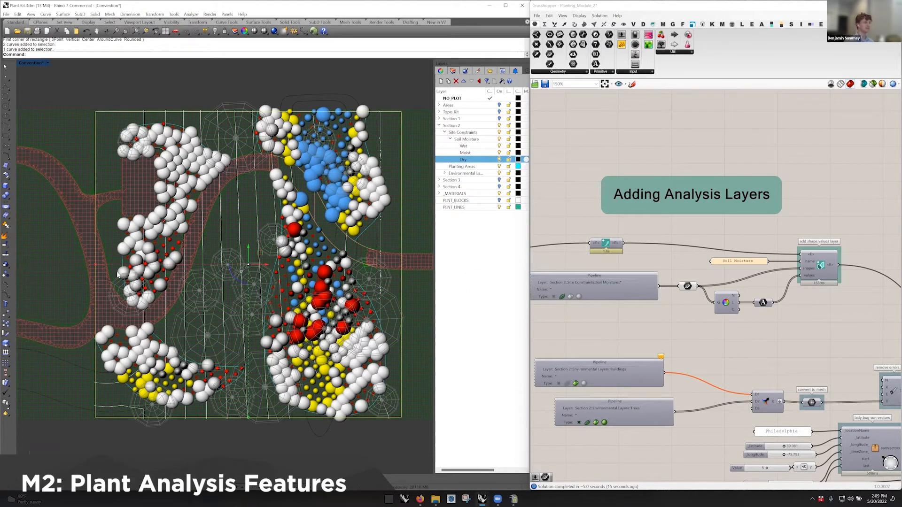
Step: Select the two closed moist curves in plan, removing the ground mesh from the selection
{"action": "left_click", "coordinate": [368, 94]}
{"action": "left_click", "coordinate": [342, 95]}
{"action": "left_click", "coordinate": [70, 406], "text": "shift"}
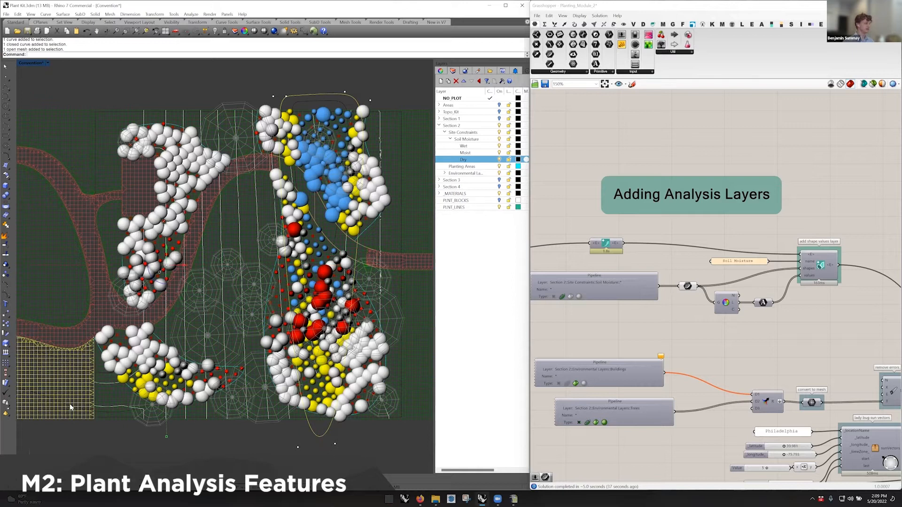
{"action": "left_click", "coordinate": [71, 406], "text": "shift"}
{"action": "left_click", "coordinate": [75, 404], "text": "ctrl"}
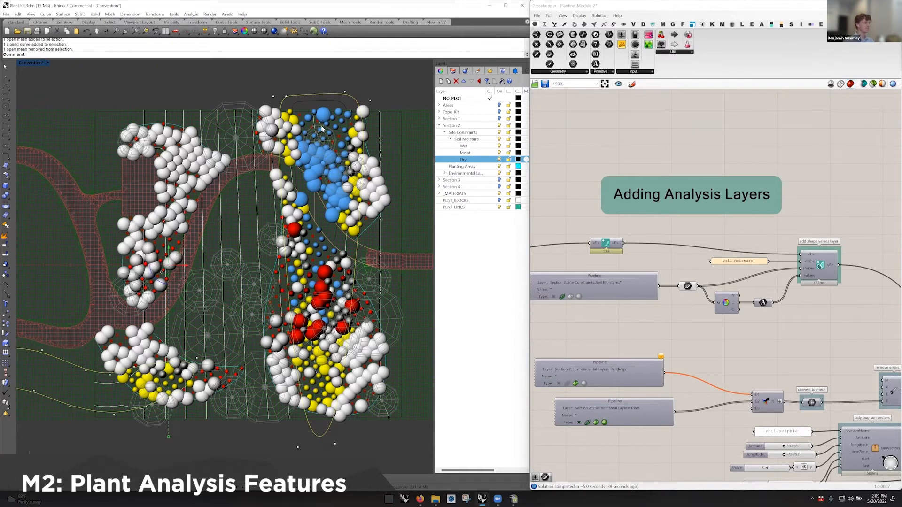
Step: Compare the wet curve with the moist curve enclosing it around the upper planting area by selecting each
{"action": "left_click", "coordinate": [332, 100]}
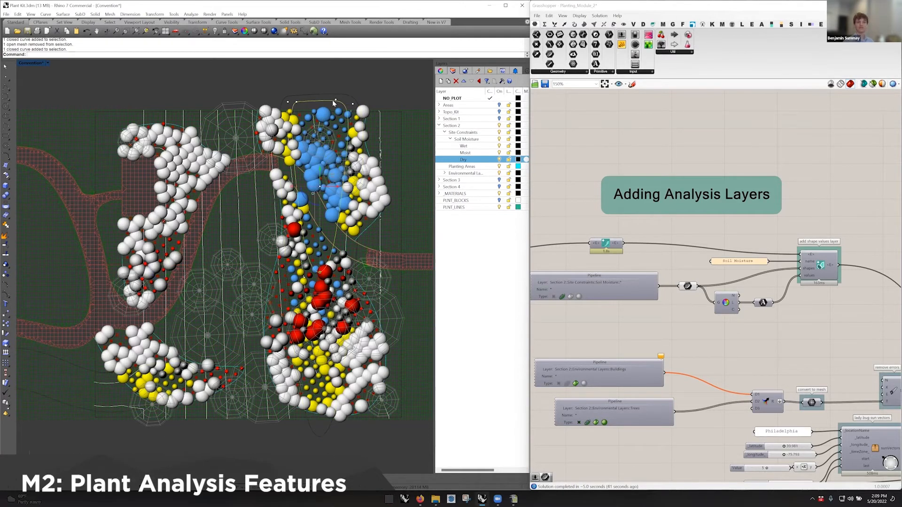
{"action": "left_click", "coordinate": [340, 92], "text": "shift"}
{"action": "left_click", "coordinate": [335, 102]}
{"action": "left_click", "coordinate": [341, 110]}
{"action": "scroll", "coordinate": [342, 111], "scroll_direction": "up", "scroll_amount": 2}
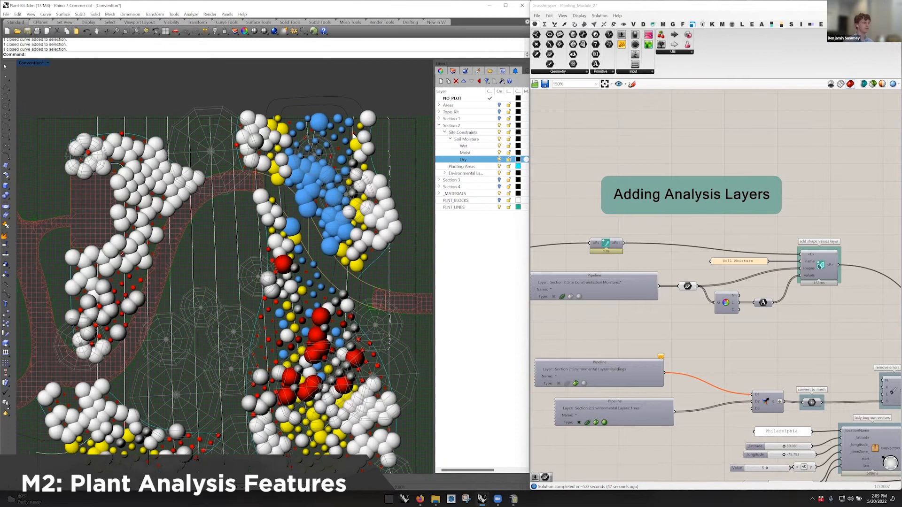
{"action": "scroll", "coordinate": [358, 199], "scroll_direction": "down", "scroll_amount": 1}
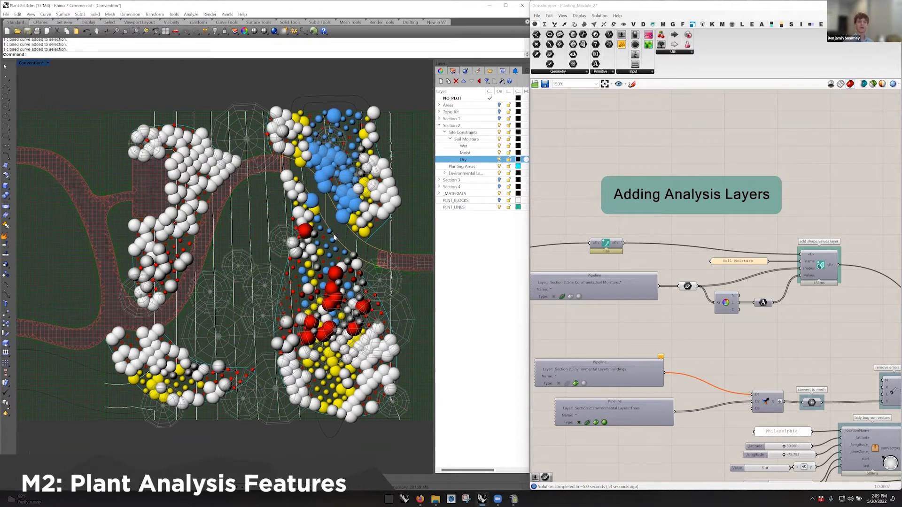
Step: Delete the wet soil moisture curve around the upper planting area
{"action": "left_click", "coordinate": [338, 105]}
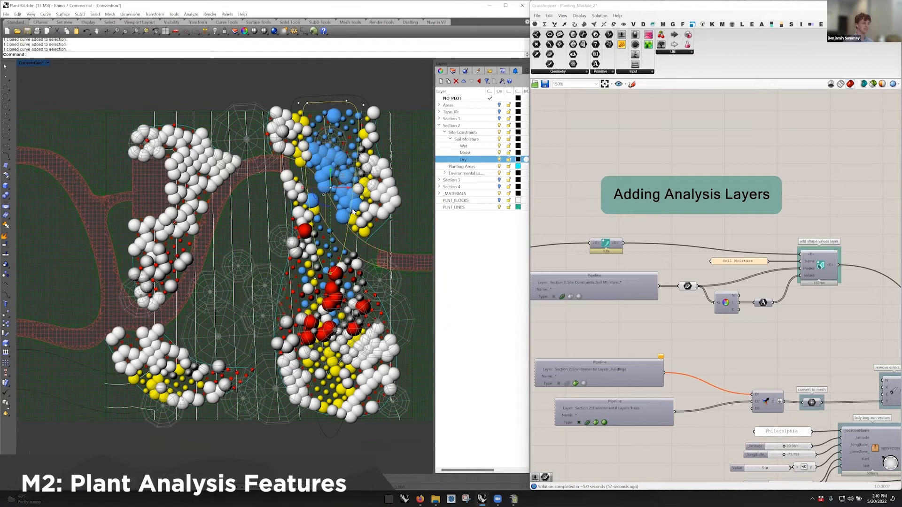
{"action": "left_click", "coordinate": [364, 103]}
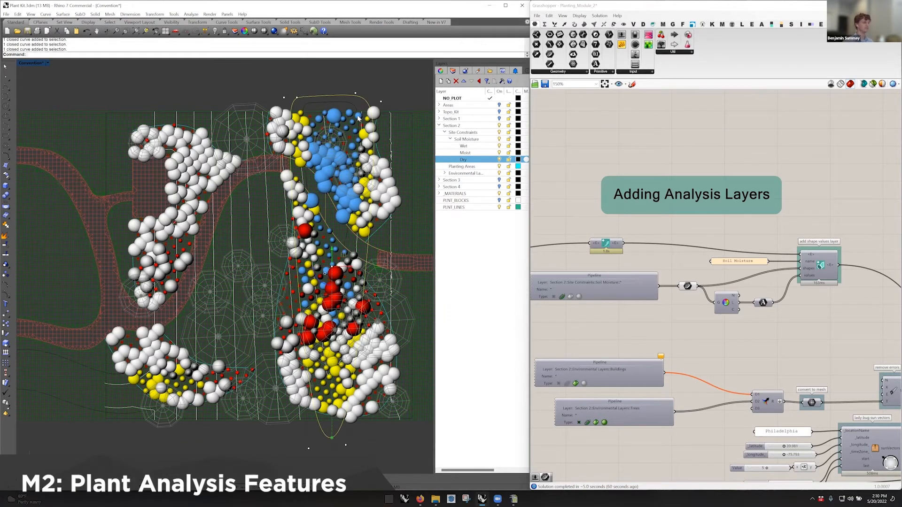
{"action": "key", "text": "Escape"}
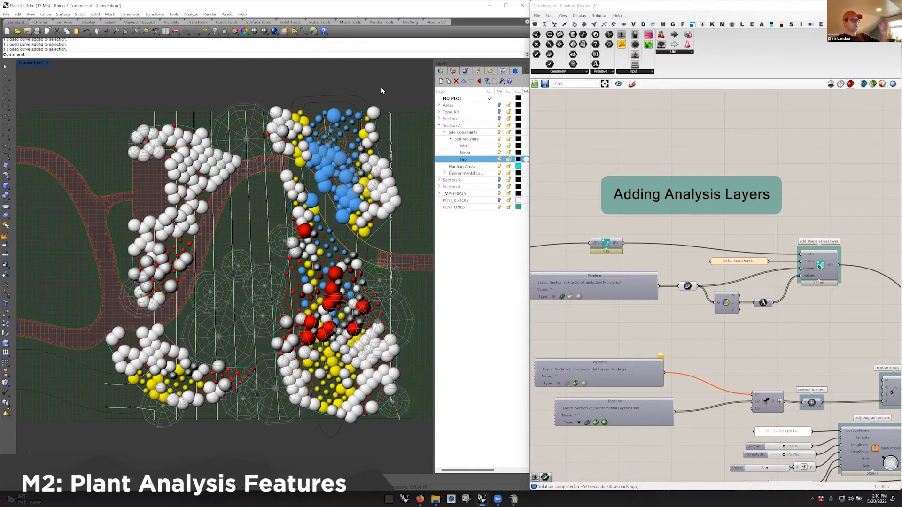
{"action": "key", "text": "Delete"}
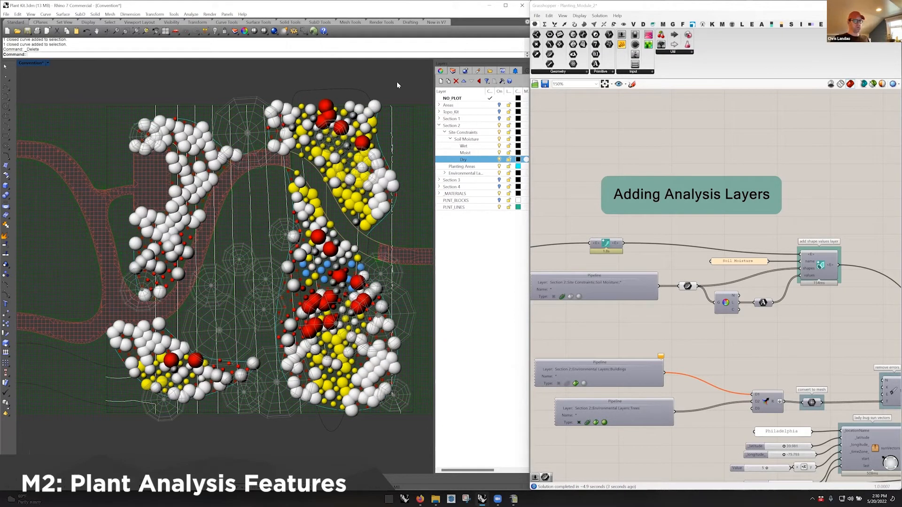
{"action": "right_click_drag", "start_coordinate": [396, 87], "coordinate": [385, 87]}
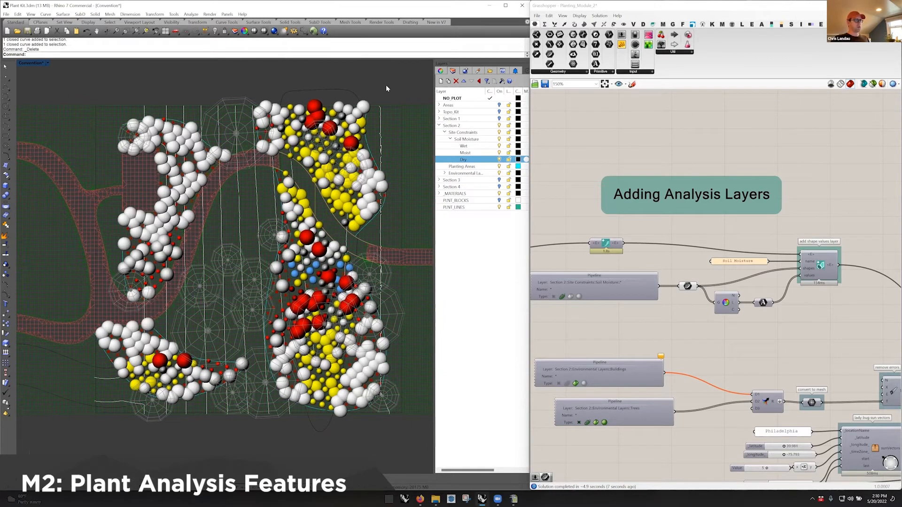
{"action": "right_click", "coordinate": [688, 286]}
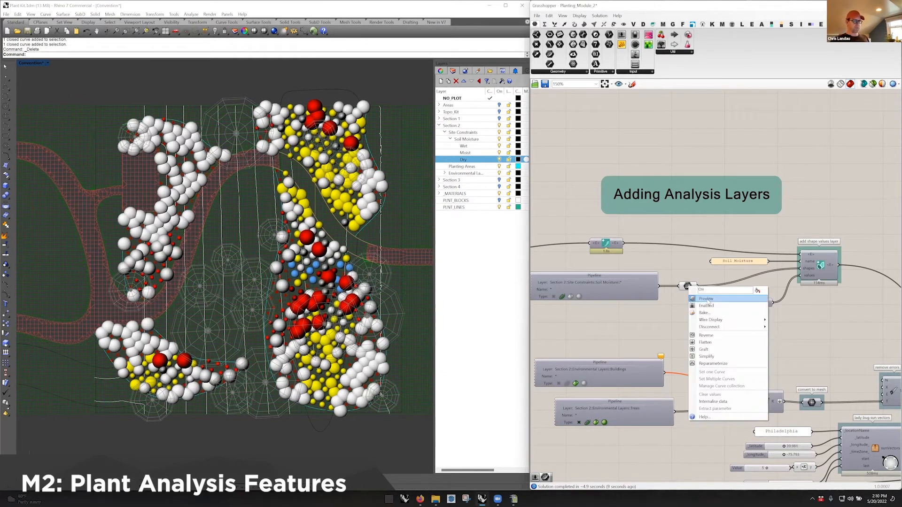
{"action": "left_click", "coordinate": [695, 205]}
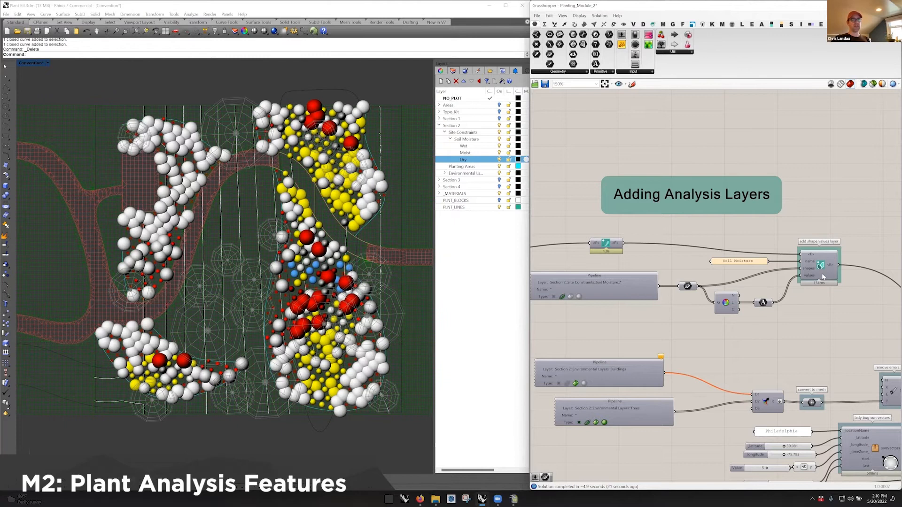
{"action": "mouse_move", "coordinate": [809, 278]}
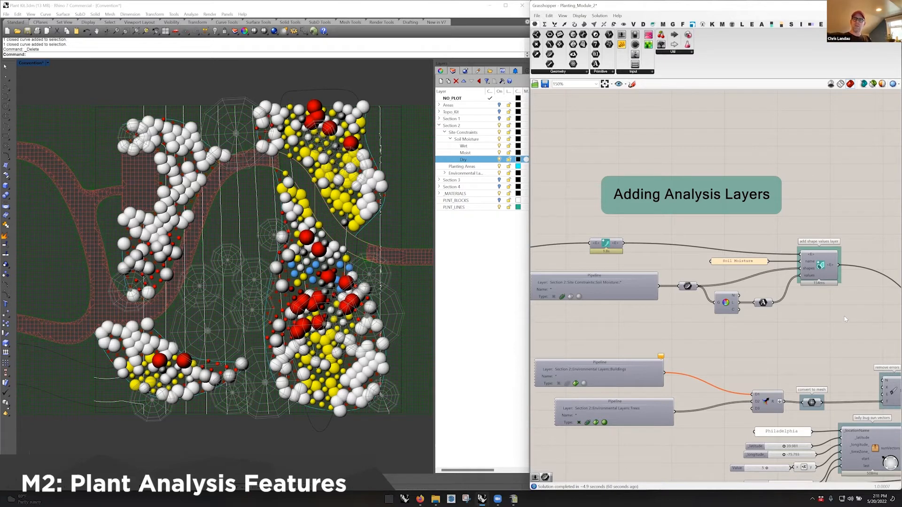
Step: Rearrange the curve parameter, the object attributes component and the text parameter closer to the add shape values layer component
{"action": "right_click_drag", "start_coordinate": [829, 311], "coordinate": [827, 317]}
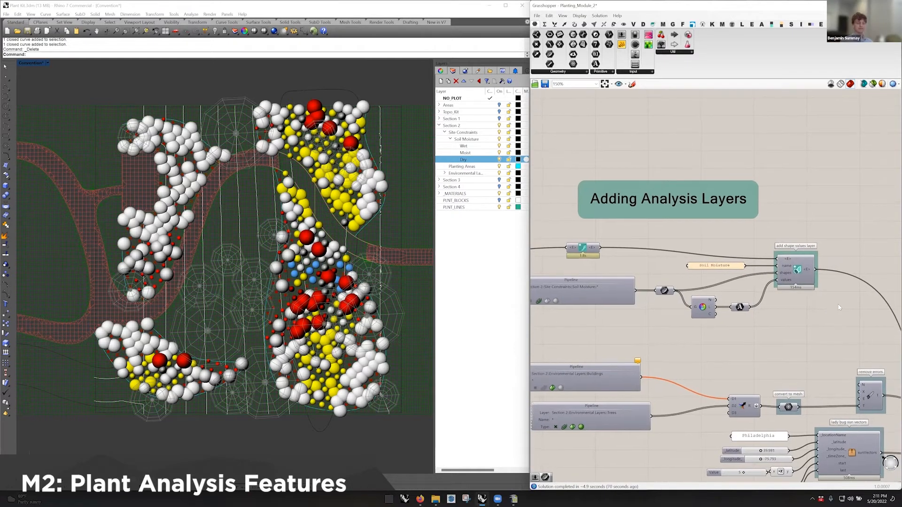
{"action": "left_click_drag", "start_coordinate": [830, 234], "coordinate": [612, 331]}
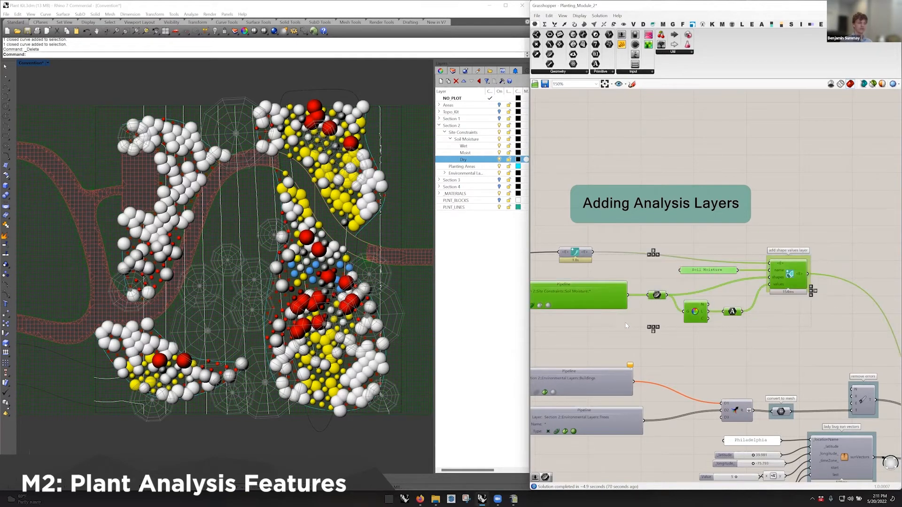
{"action": "left_click", "coordinate": [625, 325]}
{"action": "left_click_drag", "start_coordinate": [652, 297], "coordinate": [670, 285]}
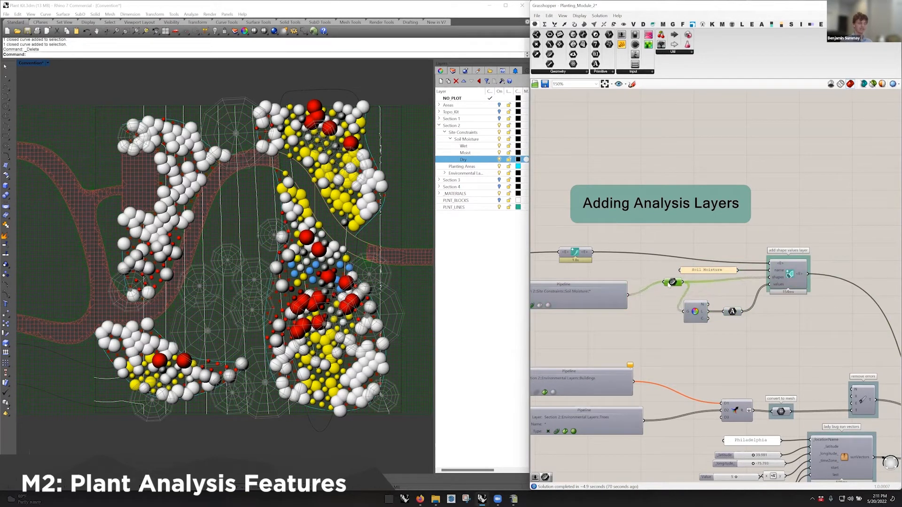
{"action": "left_click_drag", "start_coordinate": [695, 313], "coordinate": [738, 294]}
{"action": "left_click", "coordinate": [746, 316]}
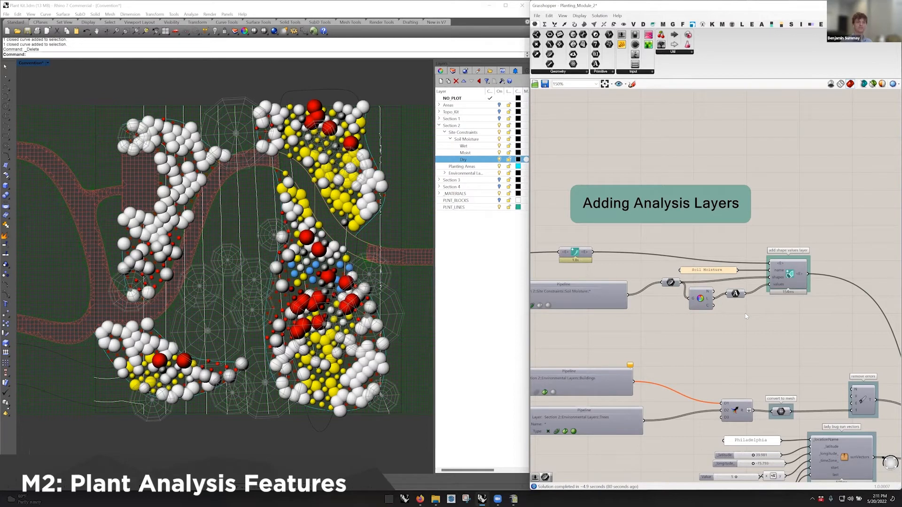
Step: Review the plant setup from the CSV, then switch to PlantKit_Demo.csv in OpenOffice Calc and select the Soil Moisture header
{"action": "scroll", "coordinate": [745, 315], "scroll_direction": "down", "scroll_amount": 3}
{"action": "scroll", "coordinate": [728, 289], "scroll_direction": "up", "scroll_amount": 3}
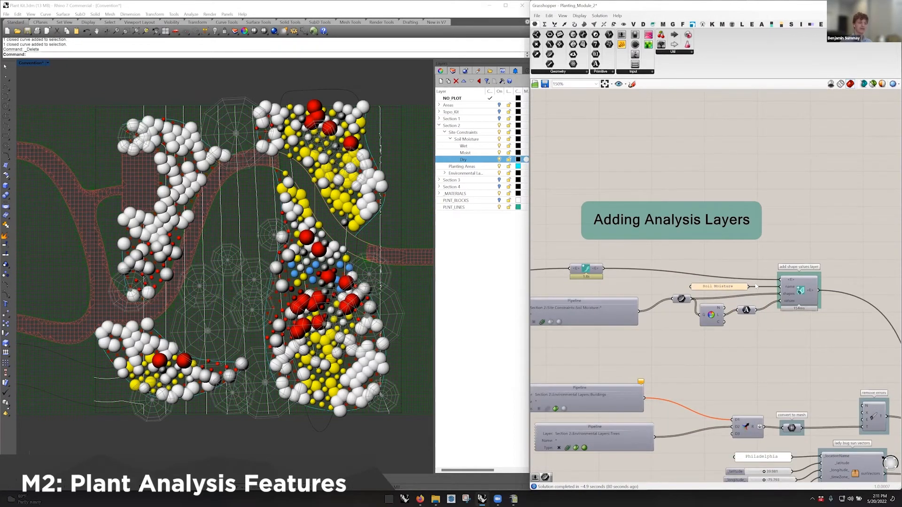
{"action": "right_click_drag", "start_coordinate": [759, 272], "coordinate": [542, 365]}
{"action": "scroll", "coordinate": [639, 336], "scroll_direction": "down", "scroll_amount": 1}
{"action": "right_click_drag", "start_coordinate": [719, 282], "coordinate": [576, 355]}
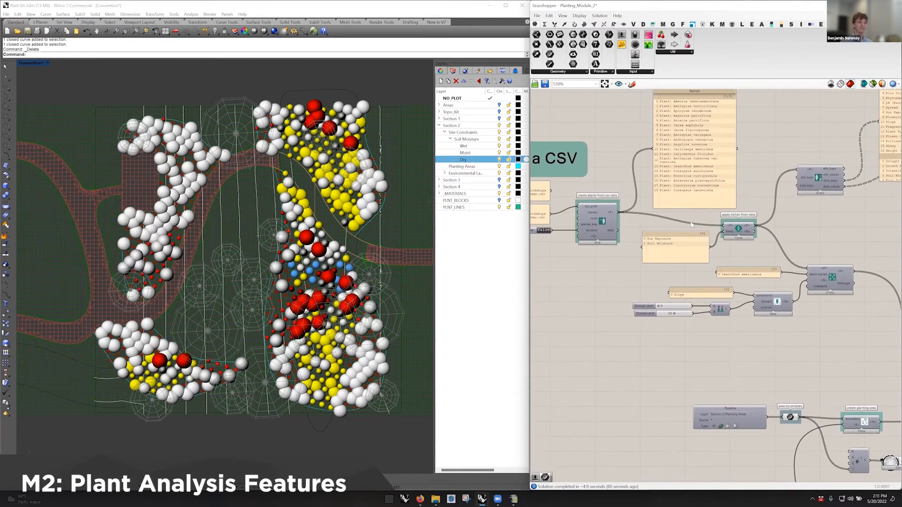
{"action": "scroll", "coordinate": [692, 225], "scroll_direction": "up", "scroll_amount": 3}
{"action": "left_click", "coordinate": [513, 498]}
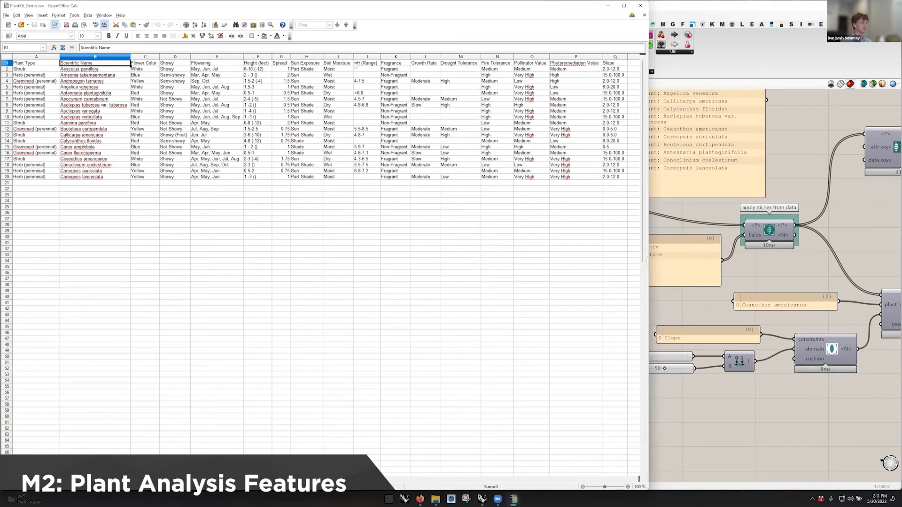
{"action": "left_click", "coordinate": [351, 64]}
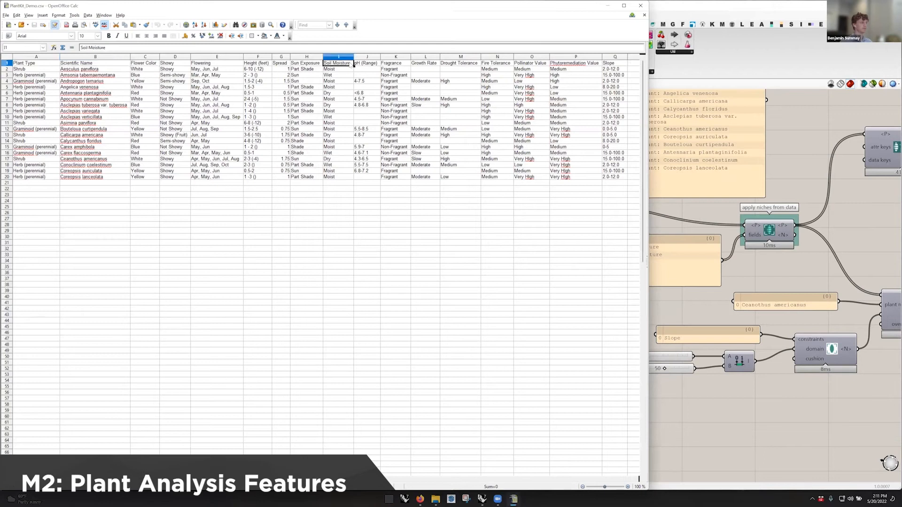
Step: Return to Grasshopper and examine the Sun Exposure and Soil Moisture fields feeding apply niches from data and the species data panels
{"action": "left_click", "coordinate": [727, 212]}
{"action": "right_click_drag", "start_coordinate": [683, 252], "coordinate": [744, 249]}
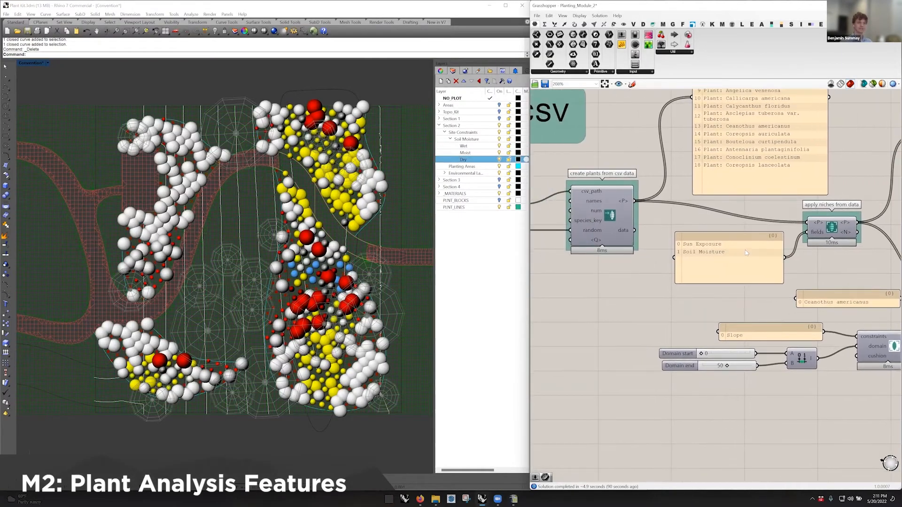
{"action": "scroll", "coordinate": [745, 250], "scroll_direction": "down", "scroll_amount": 3}
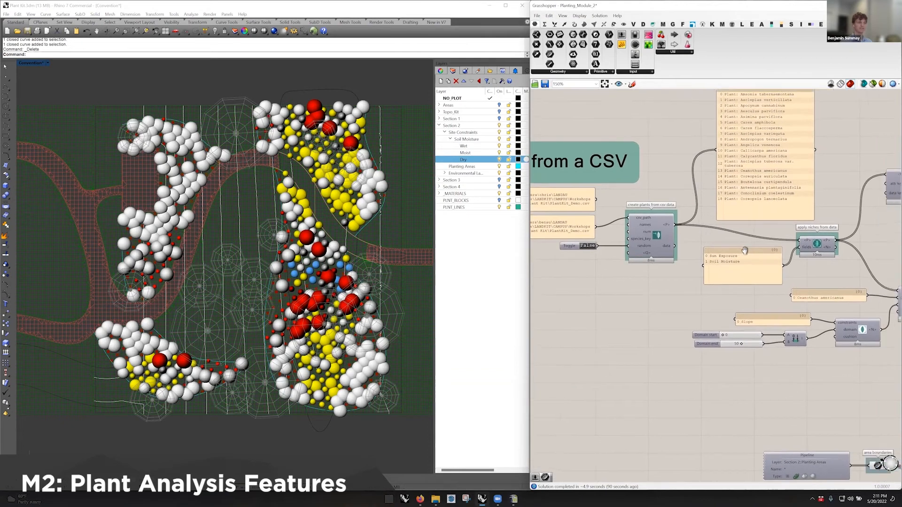
{"action": "right_click_drag", "start_coordinate": [745, 249], "coordinate": [734, 250]}
{"action": "right_click_drag", "start_coordinate": [803, 257], "coordinate": [767, 263]}
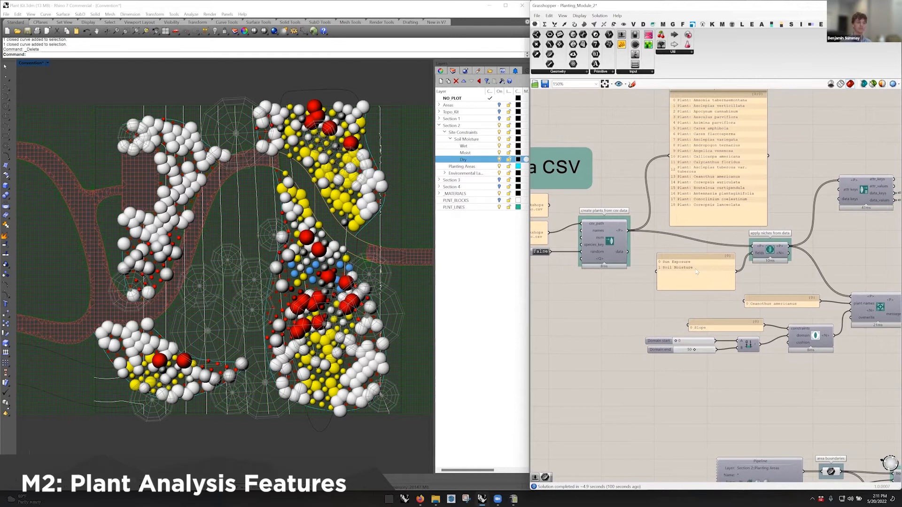
{"action": "right_click_drag", "start_coordinate": [836, 244], "coordinate": [744, 278]}
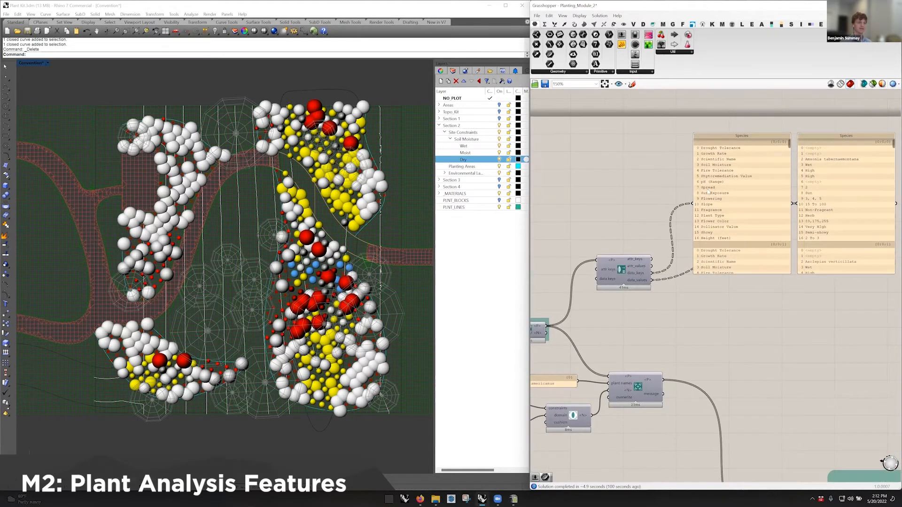
Step: Trace the definition from the species data panels through apply niches from data to the soil moisture inputs under Adding Analysis Layers
{"action": "right_click_drag", "start_coordinate": [686, 263], "coordinate": [702, 258]}
{"action": "right_click_drag", "start_coordinate": [667, 335], "coordinate": [727, 333]}
{"action": "right_click_drag", "start_coordinate": [794, 303], "coordinate": [755, 312]}
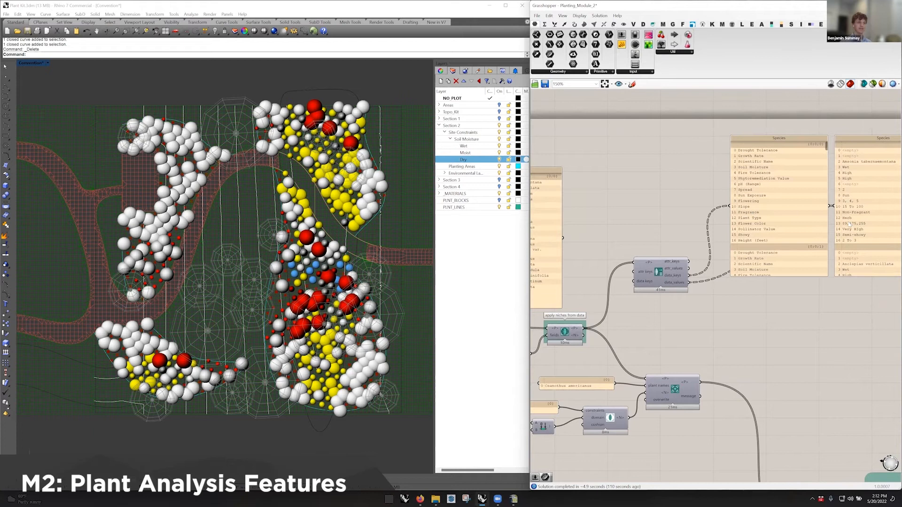
{"action": "right_click_drag", "start_coordinate": [712, 295], "coordinate": [803, 256]}
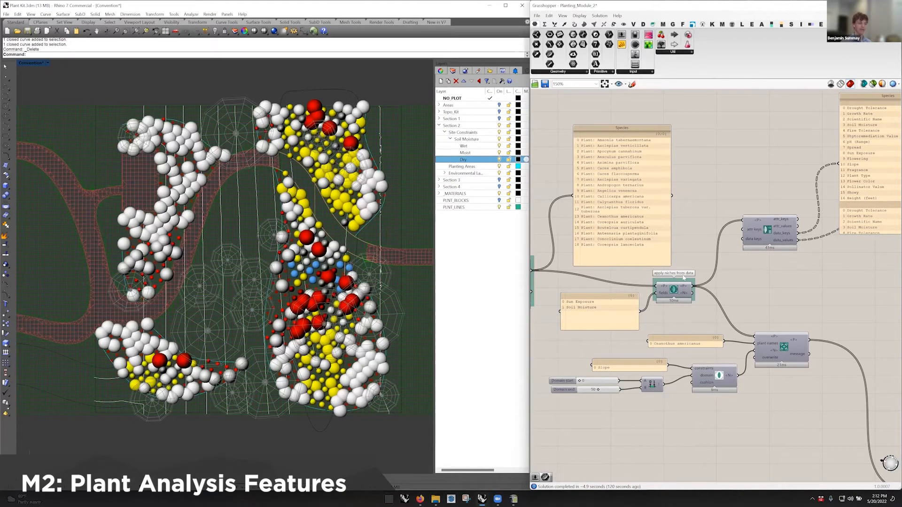
{"action": "right_click_drag", "start_coordinate": [595, 462], "coordinate": [852, 314]}
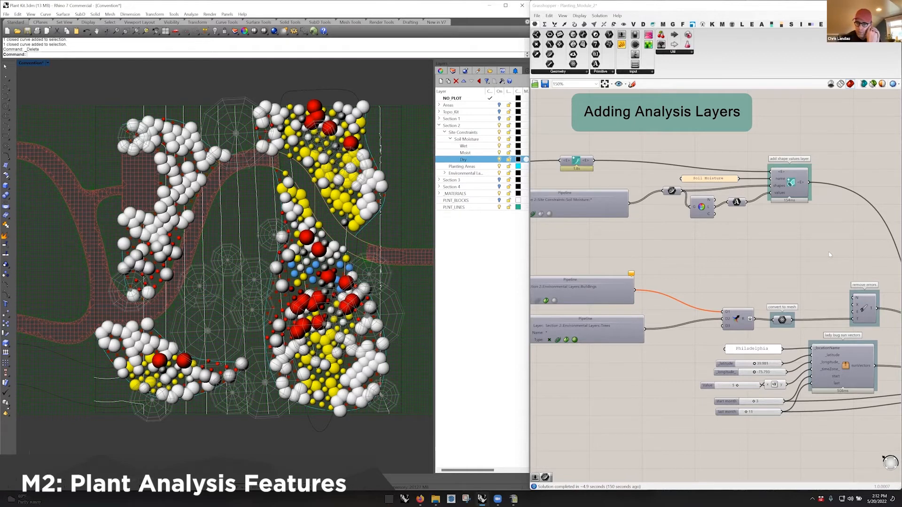
{"action": "right_click_drag", "start_coordinate": [844, 249], "coordinate": [839, 247]}
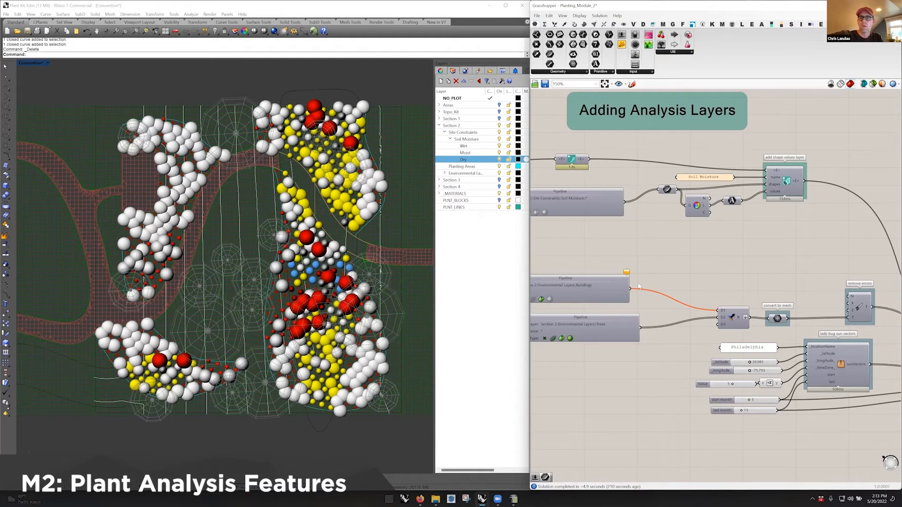
Step: View the planted site with its trees in the maximized Perspective viewport, then return to the maximized plan view
{"action": "double_click", "coordinate": [38, 65]}
{"action": "double_click", "coordinate": [246, 64]}
{"action": "right_click_drag", "start_coordinate": [268, 110], "coordinate": [258, 170]}
{"action": "scroll", "coordinate": [258, 170], "scroll_direction": "up", "scroll_amount": 3}
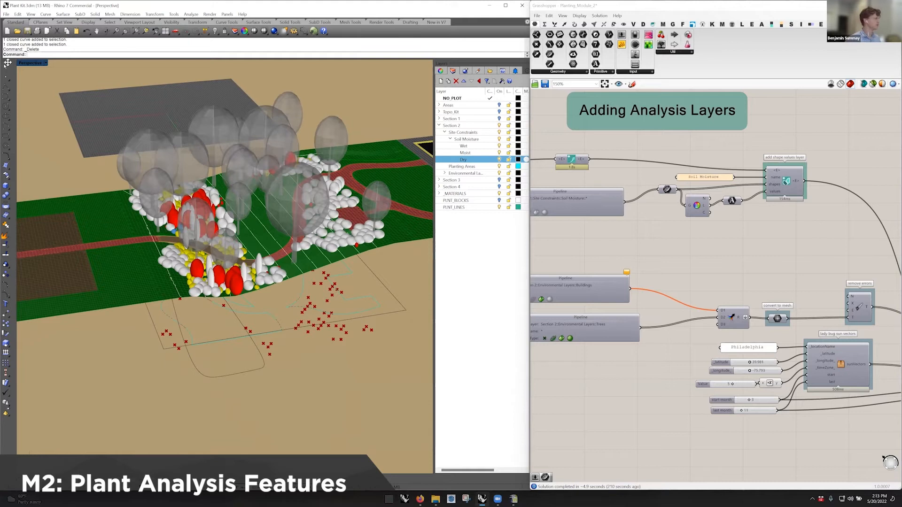
{"action": "double_click", "coordinate": [27, 63]}
{"action": "double_click", "coordinate": [31, 63]}
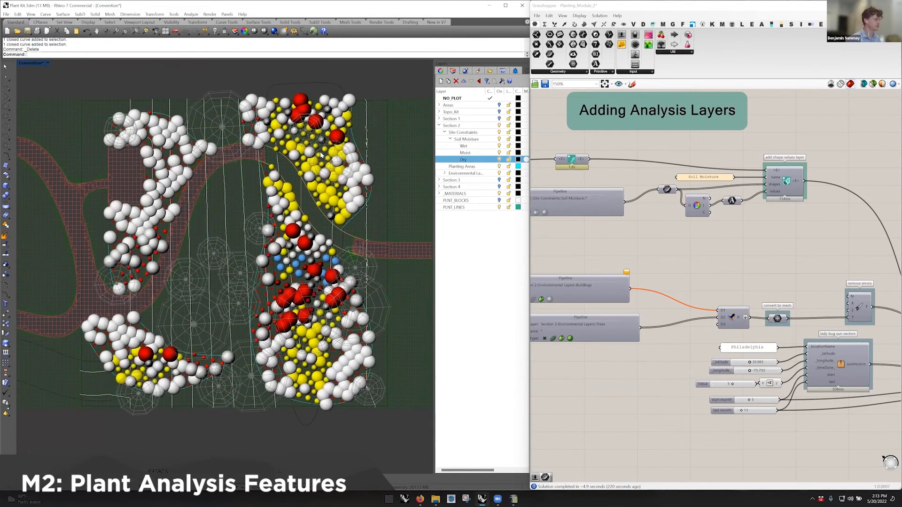
Step: Survey the Filled Planting Area, Schedule and Output groups, and examine the add slope layer component under Adding Analysis Layers
{"action": "scroll", "coordinate": [647, 236], "scroll_direction": "down", "scroll_amount": 4}
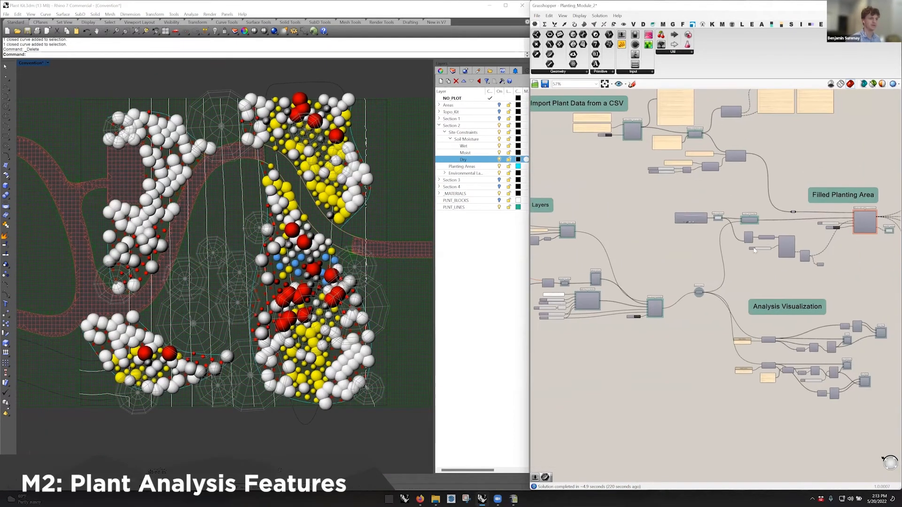
{"action": "right_click_drag", "start_coordinate": [770, 254], "coordinate": [676, 233]}
{"action": "right_click_drag", "start_coordinate": [872, 216], "coordinate": [710, 235]}
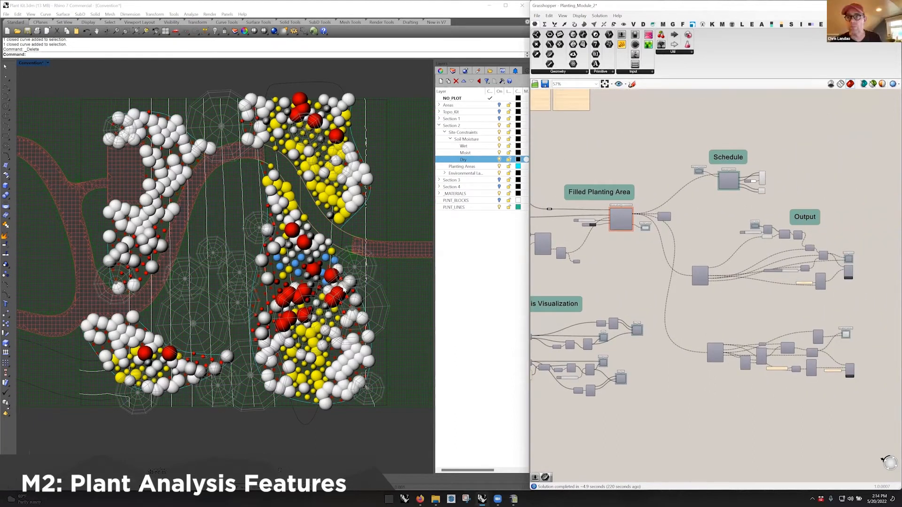
{"action": "right_click_drag", "start_coordinate": [688, 238], "coordinate": [756, 262]}
{"action": "right_click_drag", "start_coordinate": [623, 240], "coordinate": [781, 245]}
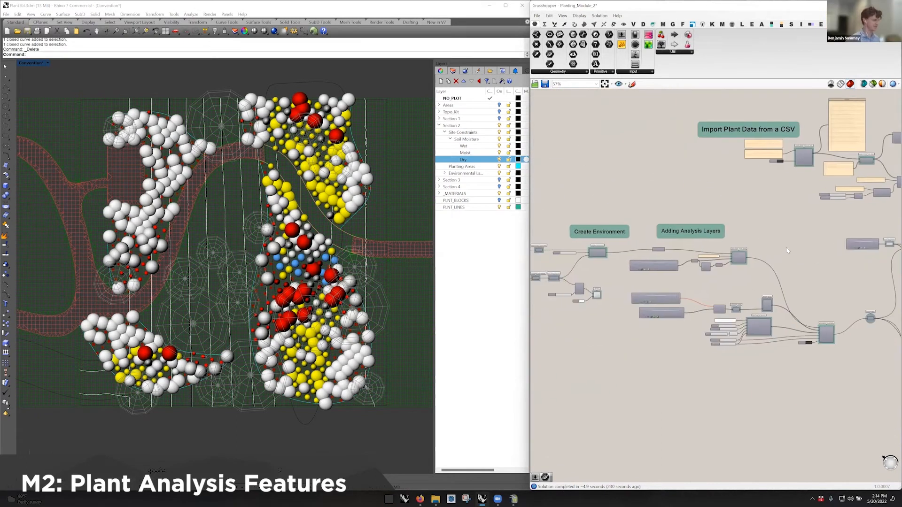
{"action": "scroll", "coordinate": [677, 262], "scroll_direction": "up", "scroll_amount": 2}
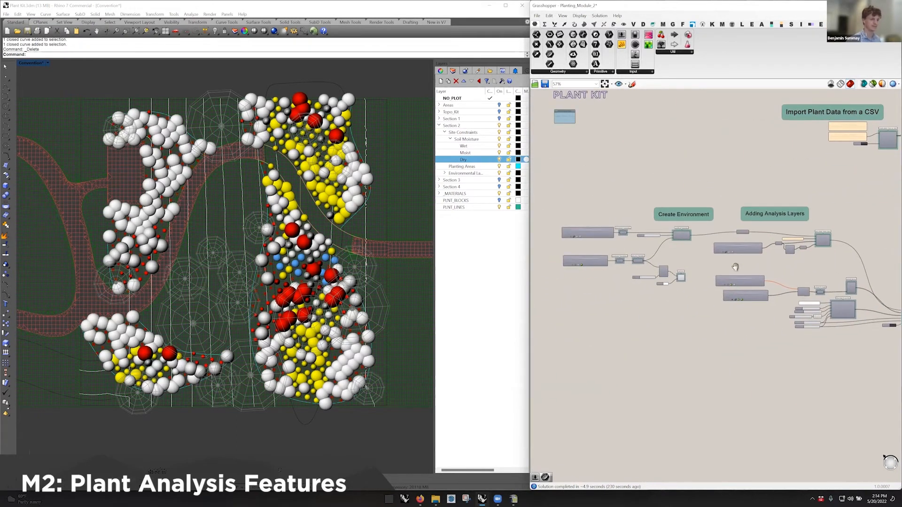
{"action": "scroll", "coordinate": [735, 267], "scroll_direction": "up", "scroll_amount": 1}
{"action": "scroll", "coordinate": [671, 242], "scroll_direction": "up", "scroll_amount": 4}
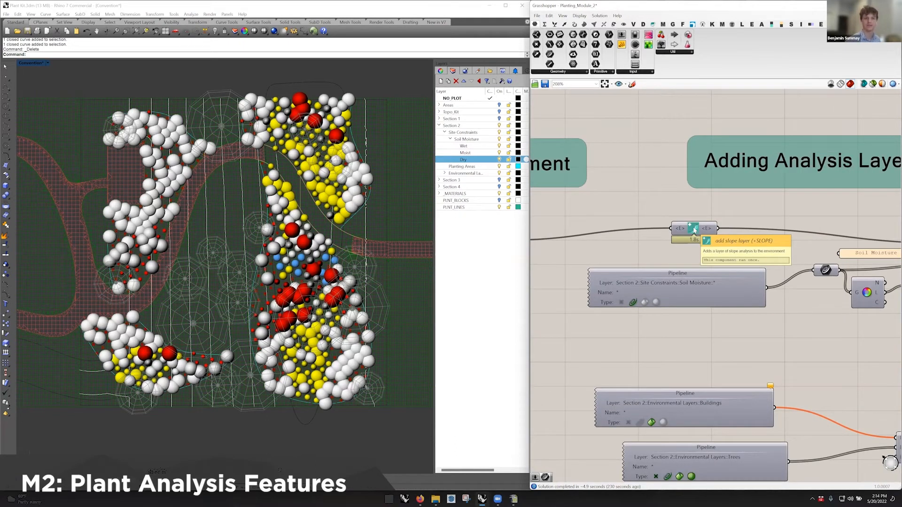
{"action": "scroll", "coordinate": [694, 230], "scroll_direction": "down", "scroll_amount": 4}
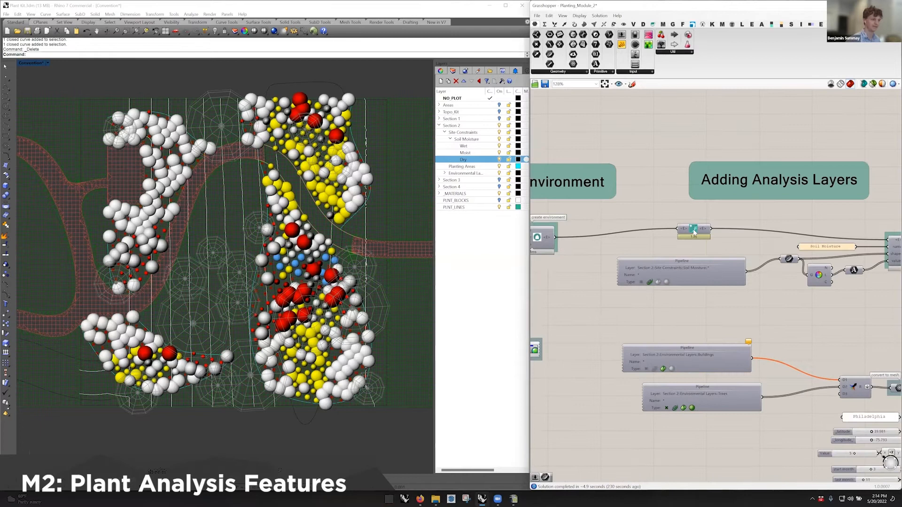
{"action": "right_click_drag", "start_coordinate": [699, 212], "coordinate": [549, 237]}
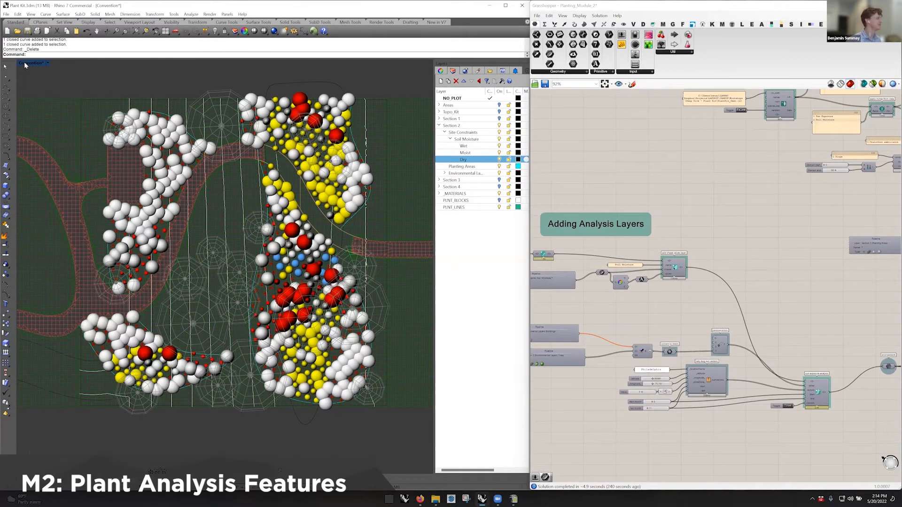
Step: Maximize the Perspective viewport and look closely at the plants and trees on the sloping terrain
{"action": "double_click", "coordinate": [23, 65]}
{"action": "double_click", "coordinate": [242, 64]}
{"action": "right_click_drag", "start_coordinate": [235, 188], "coordinate": [254, 188]}
{"action": "scroll", "coordinate": [254, 187], "scroll_direction": "up", "scroll_amount": 5}
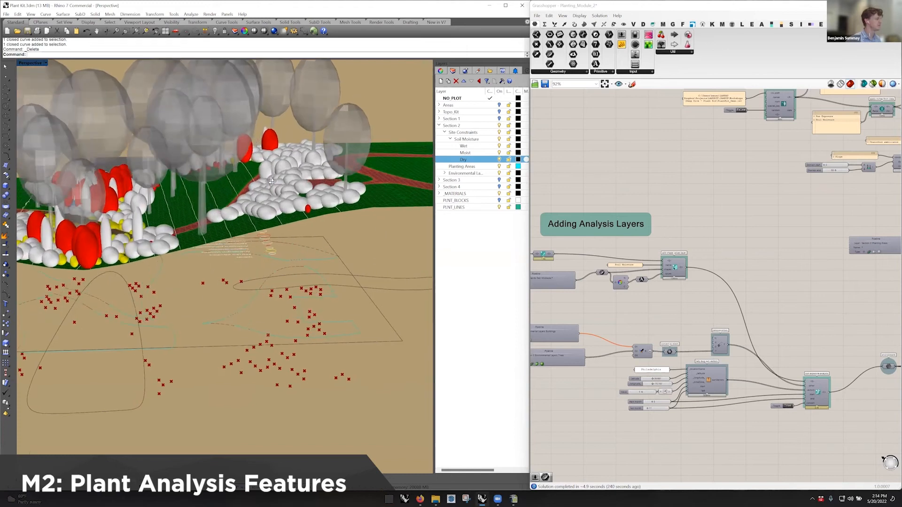
{"action": "scroll", "coordinate": [761, 262], "scroll_direction": "down", "scroll_amount": 2}
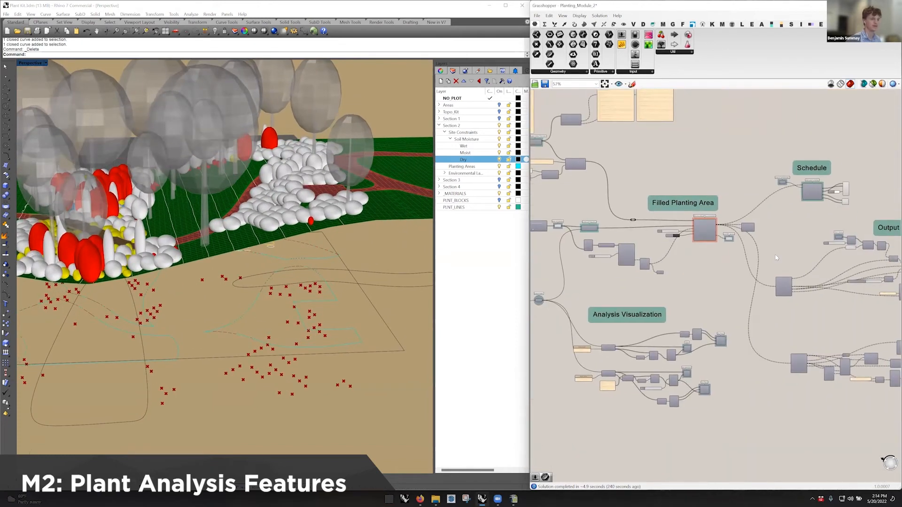
Step: Hide the preview of the lower Output branch to inspect the terrain without plants, then show the plants again
{"action": "right_click", "coordinate": [816, 335]}
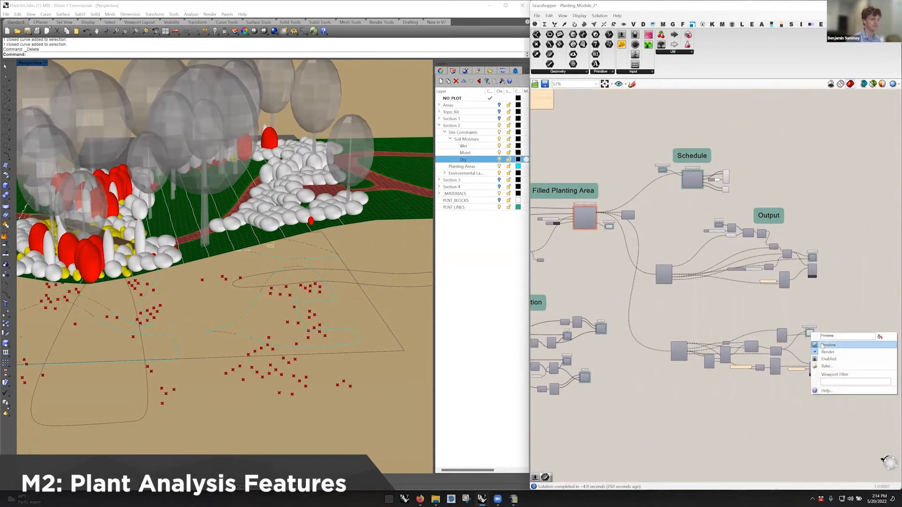
{"action": "left_click", "coordinate": [826, 345]}
{"action": "right_click_drag", "start_coordinate": [344, 233], "coordinate": [337, 186]}
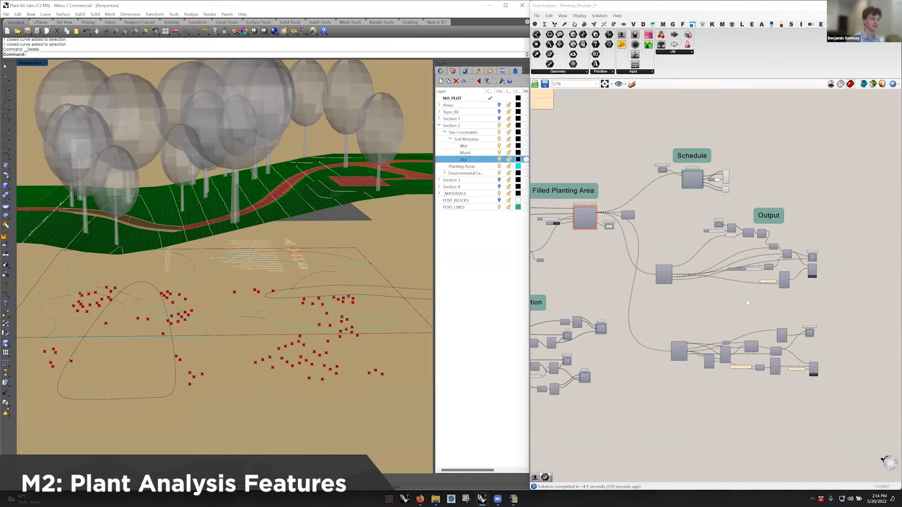
{"action": "right_click", "coordinate": [809, 332]}
{"action": "left_click", "coordinate": [826, 345]}
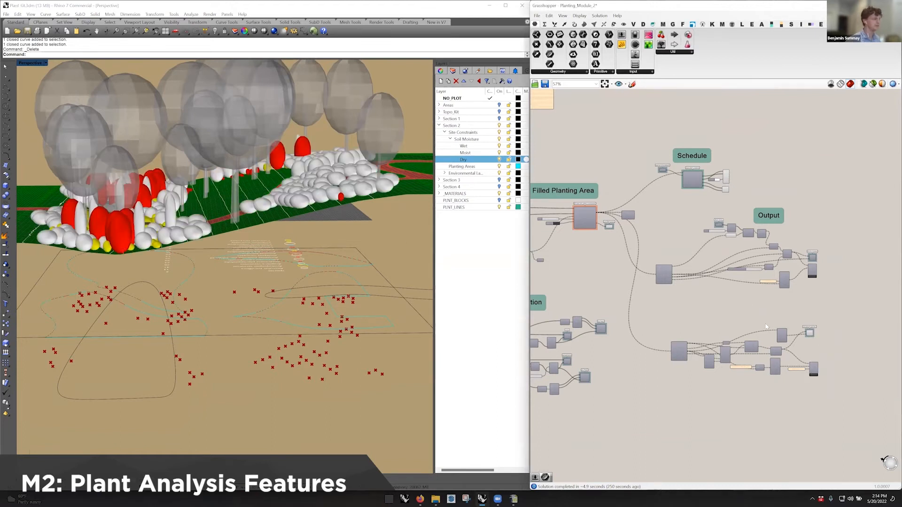
{"action": "right_click_drag", "start_coordinate": [386, 200], "coordinate": [368, 184]}
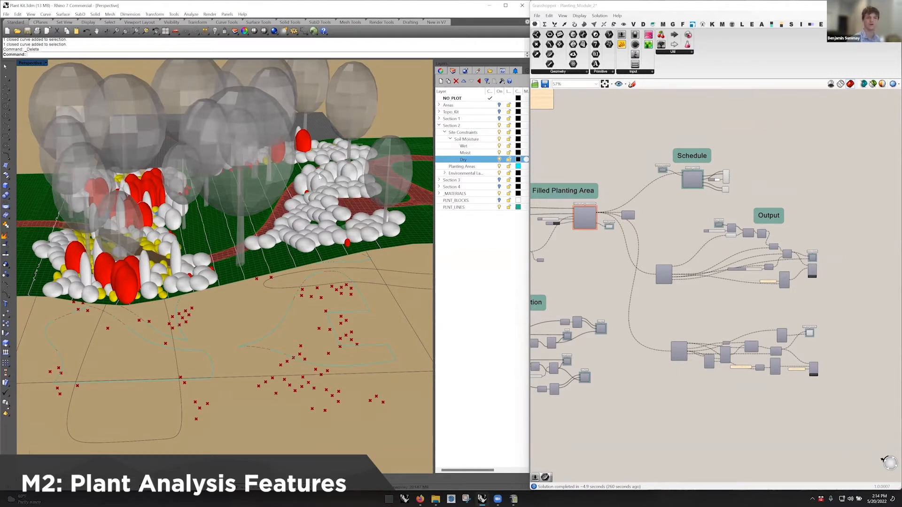
Step: Examine how the merge plant niche component combines the Slope constraint for Ceanothus americanus with the plants from apply niches from data
{"action": "scroll", "coordinate": [591, 185], "scroll_direction": "up", "scroll_amount": 3}
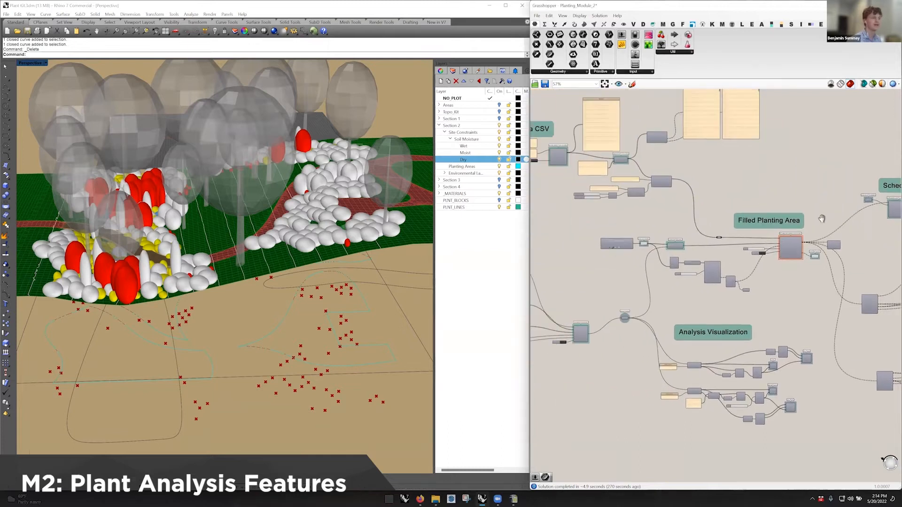
{"action": "scroll", "coordinate": [638, 200], "scroll_direction": "up", "scroll_amount": 2}
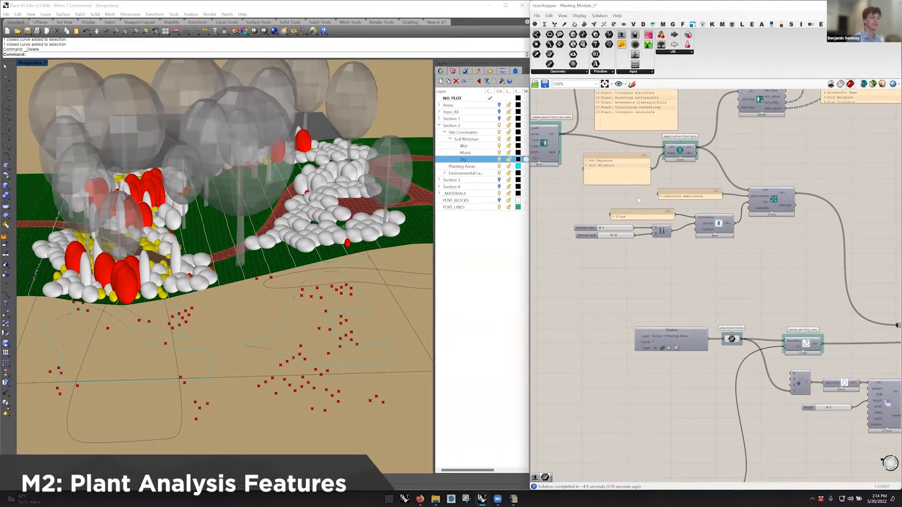
{"action": "scroll", "coordinate": [742, 193], "scroll_direction": "up", "scroll_amount": 2}
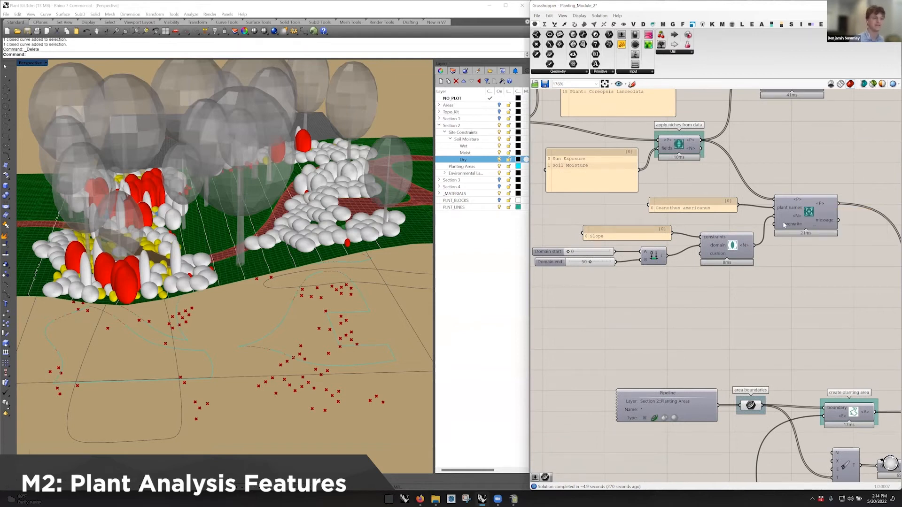
{"action": "scroll", "coordinate": [793, 202], "scroll_direction": "down", "scroll_amount": 1}
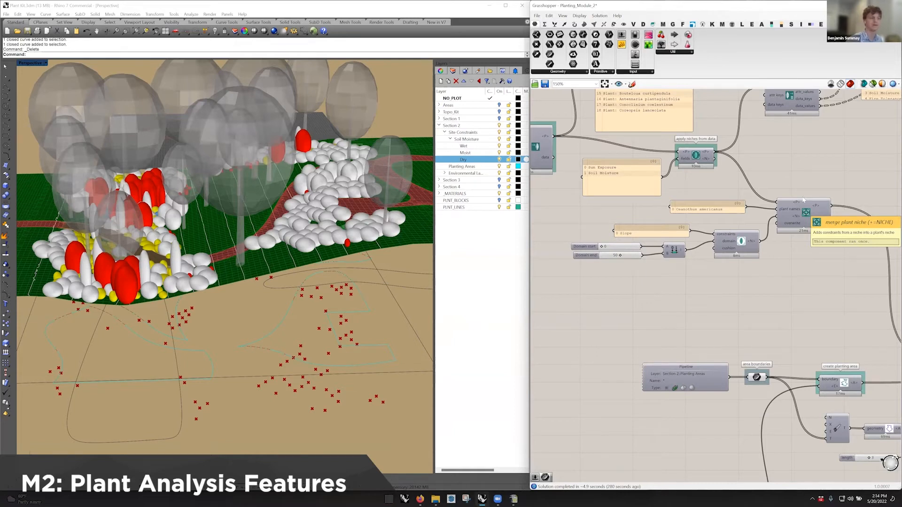
{"action": "right_click_drag", "start_coordinate": [792, 177], "coordinate": [785, 174]}
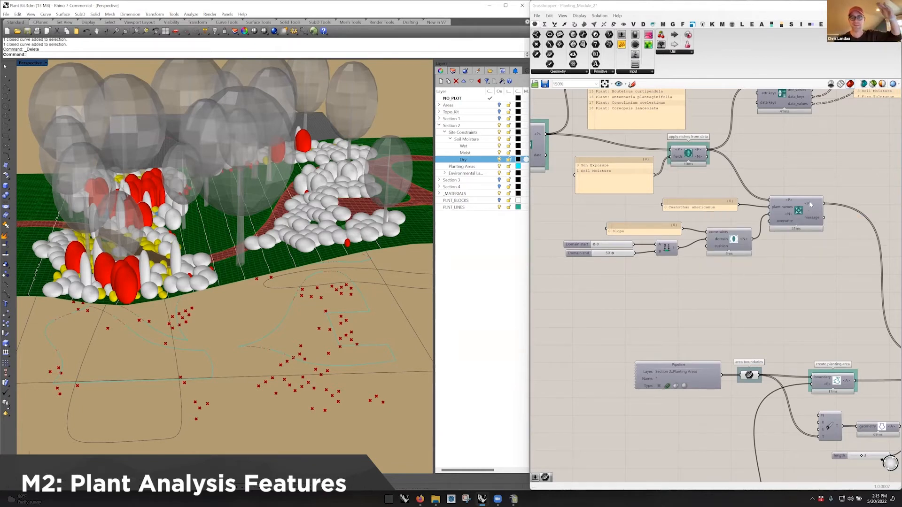
{"action": "mouse_move", "coordinate": [809, 205]}
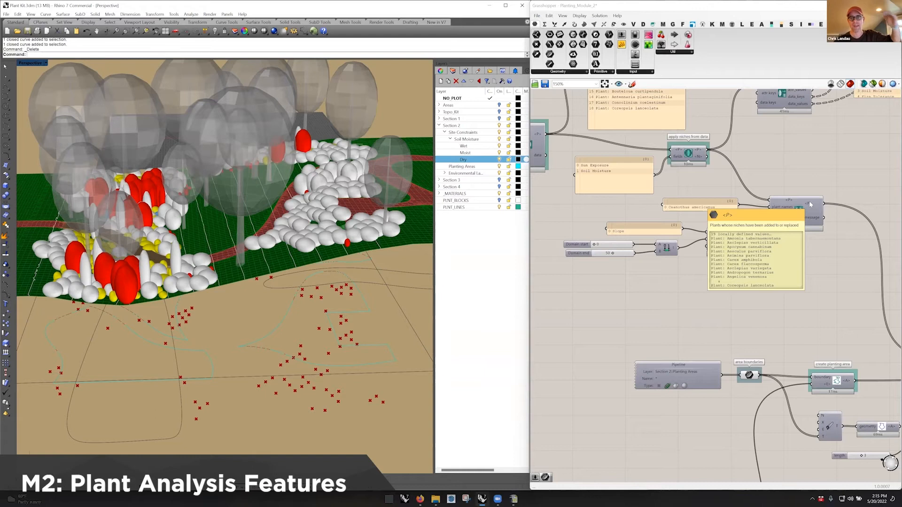
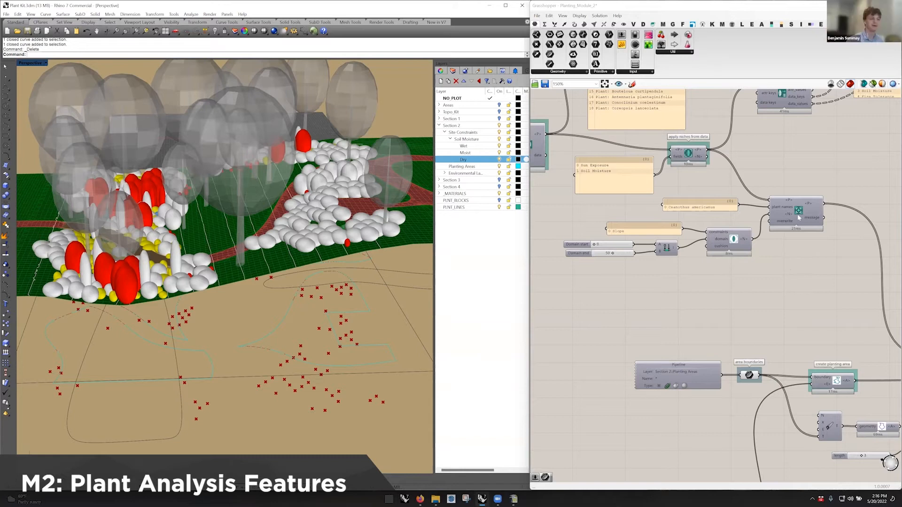
{"action": "mouse_move", "coordinate": [808, 205]}
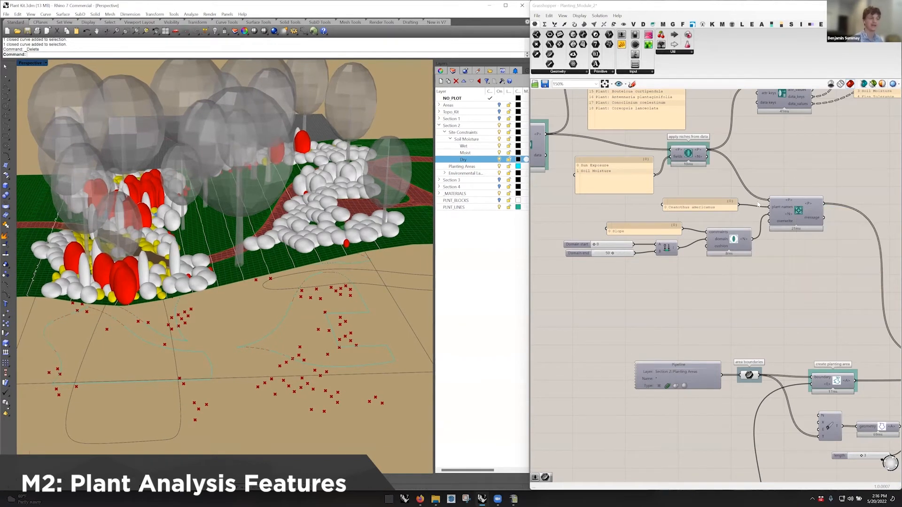
{"action": "right_click_drag", "start_coordinate": [807, 188], "coordinate": [701, 241]}
{"action": "scroll", "coordinate": [701, 241], "scroll_direction": "down", "scroll_amount": 2}
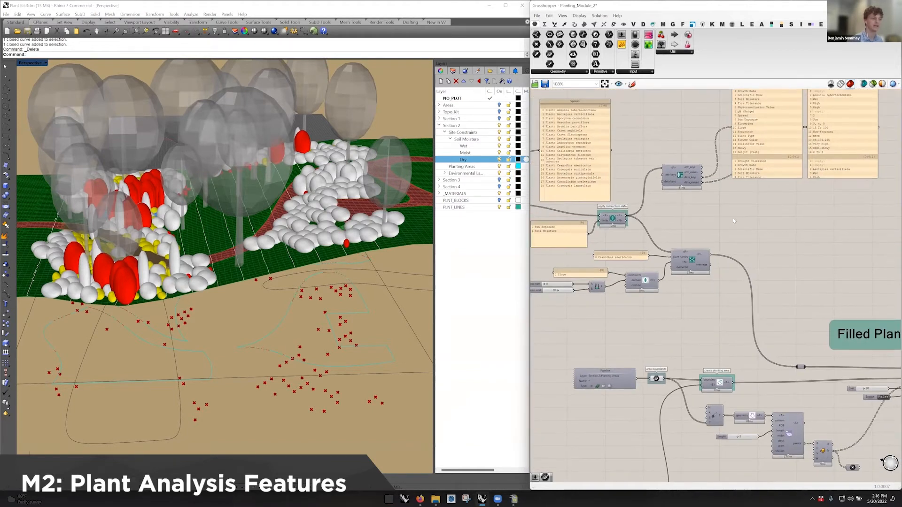
Step: Enable the preview of the Output group's blocks preview component and disable the preview of the spheres component below it
{"action": "right_click_drag", "start_coordinate": [728, 204], "coordinate": [774, 201]}
{"action": "right_click_drag", "start_coordinate": [693, 265], "coordinate": [723, 235]}
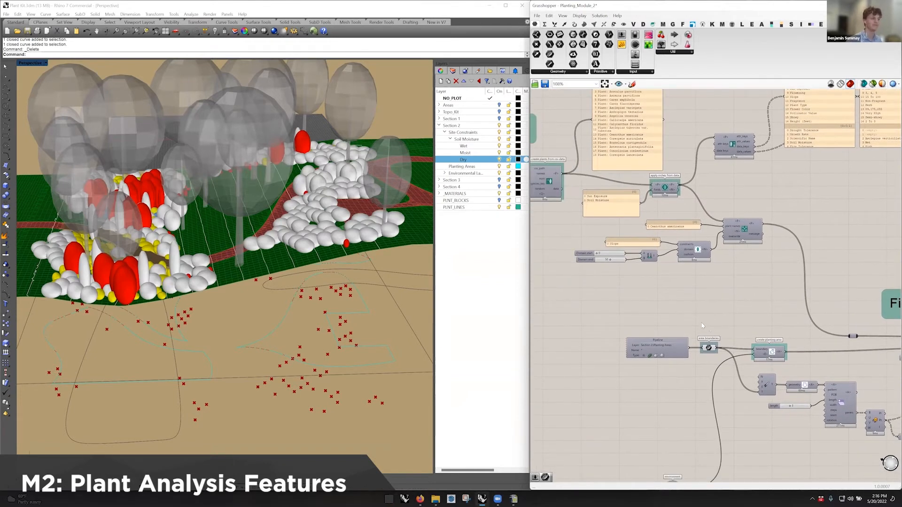
{"action": "right_click_drag", "start_coordinate": [797, 333], "coordinate": [747, 219]}
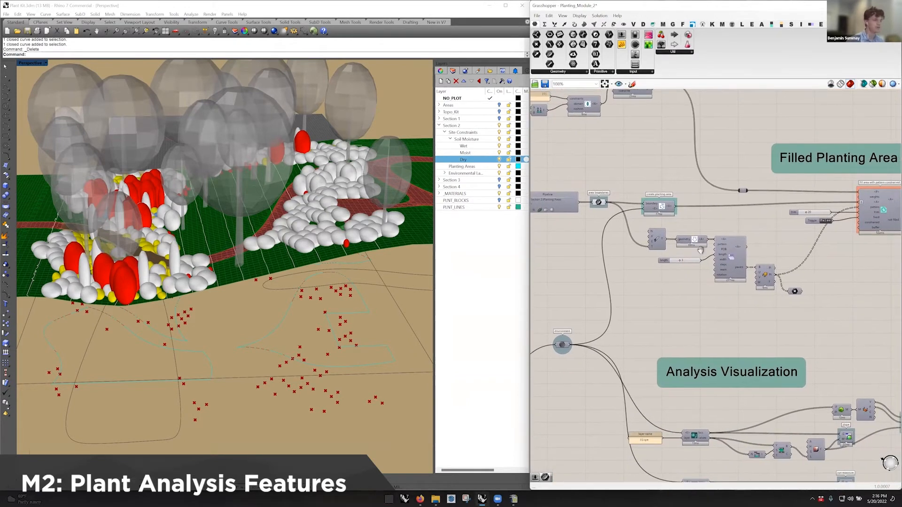
{"action": "right_click_drag", "start_coordinate": [700, 251], "coordinate": [667, 264]}
{"action": "right_click_drag", "start_coordinate": [840, 211], "coordinate": [720, 235]}
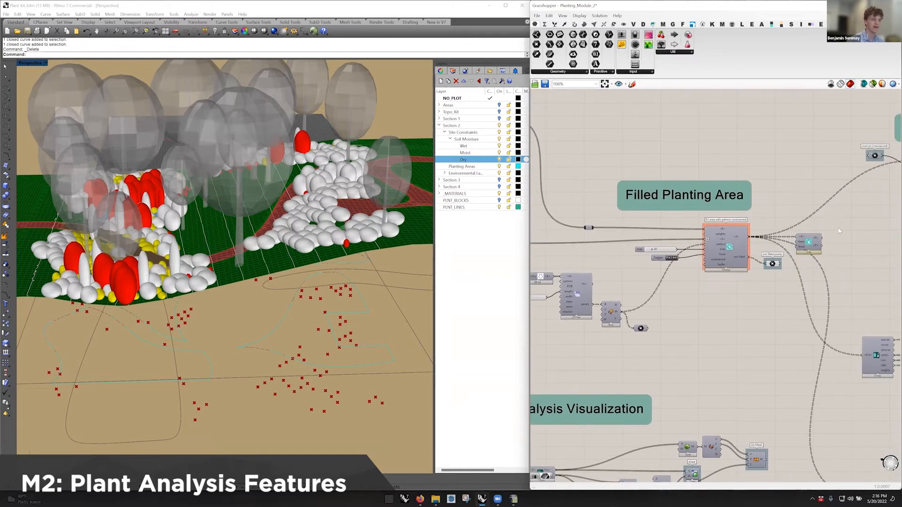
{"action": "right_click_drag", "start_coordinate": [839, 230], "coordinate": [708, 237]}
{"action": "right_click_drag", "start_coordinate": [806, 229], "coordinate": [718, 184]}
{"action": "right_click", "coordinate": [872, 283]}
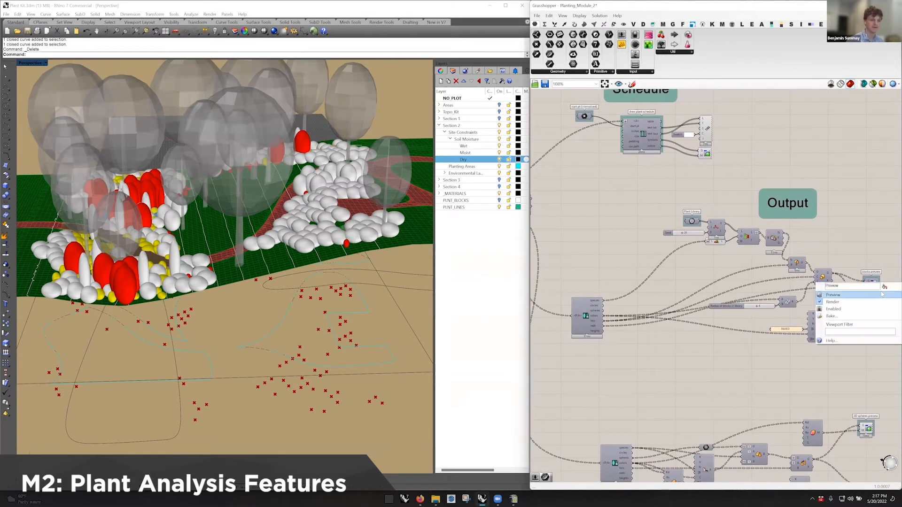
{"action": "left_click", "coordinate": [834, 294]}
{"action": "right_click", "coordinate": [873, 428]}
{"action": "left_click", "coordinate": [874, 440]}
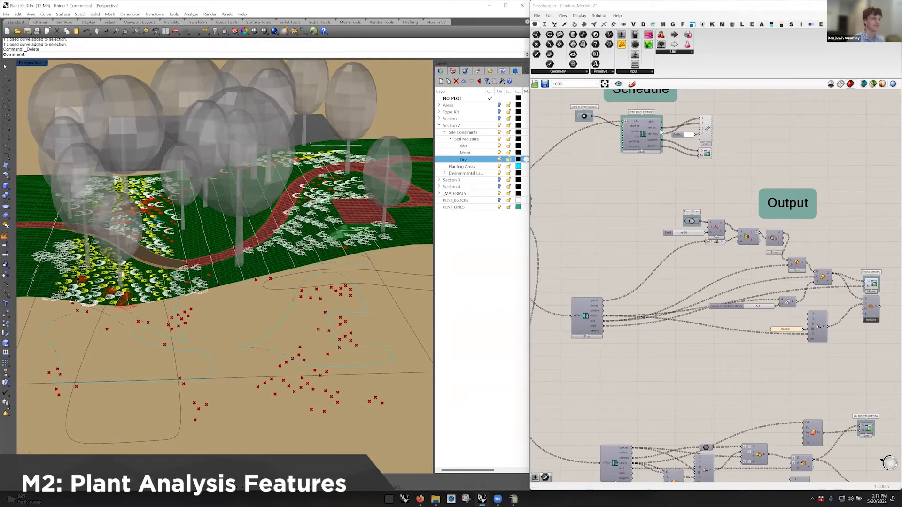
Step: Switch the Rhino model from the Perspective view to the maximized plan view showing the planting plan and schedule
{"action": "right_click_drag", "start_coordinate": [661, 133], "coordinate": [694, 159]}
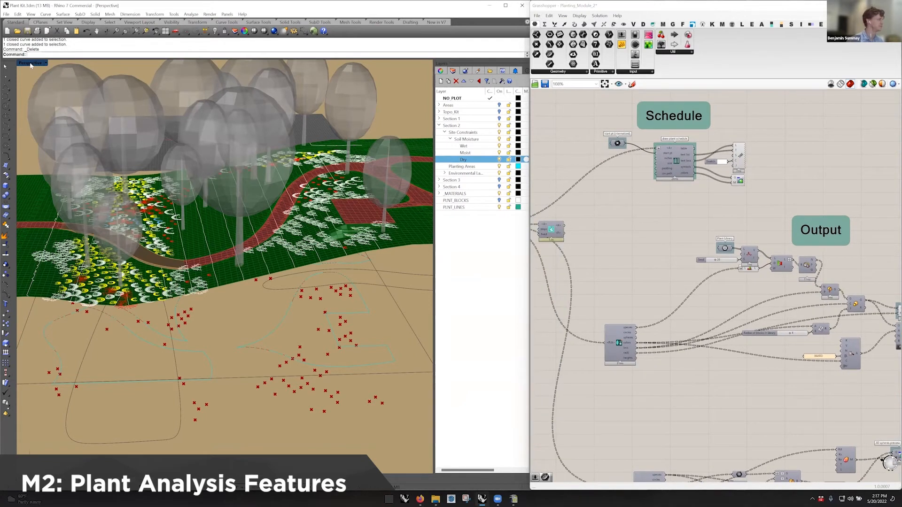
{"action": "double_click", "coordinate": [31, 64]}
{"action": "key", "text": "ctrl+m"}
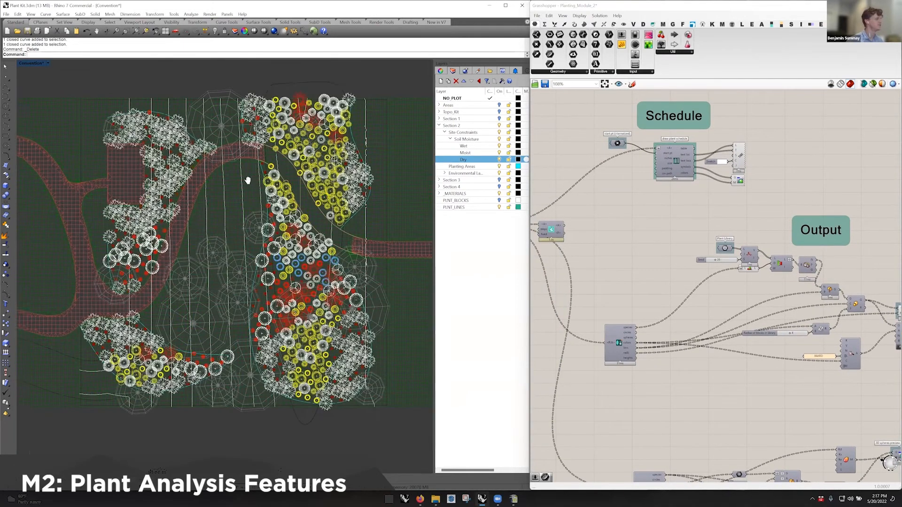
{"action": "right_click_drag", "start_coordinate": [247, 181], "coordinate": [243, 174]}
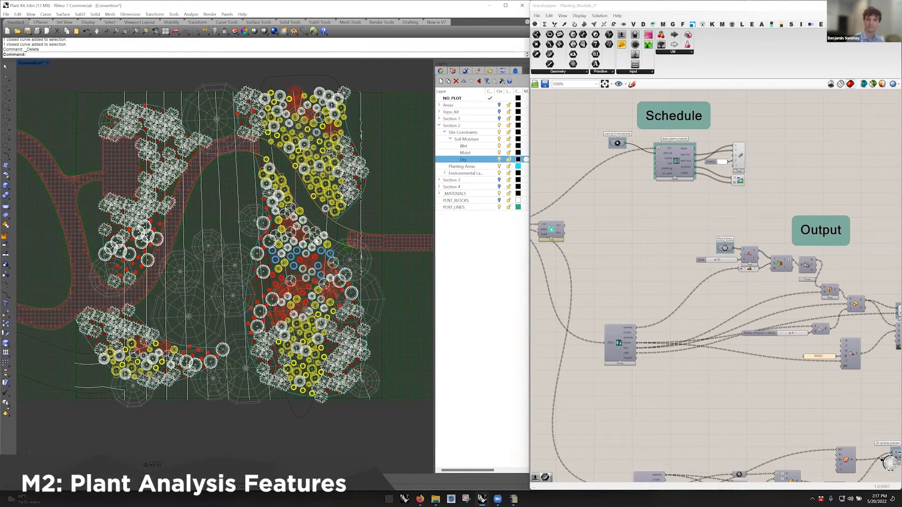
{"action": "scroll", "coordinate": [244, 227], "scroll_direction": "down", "scroll_amount": 8}
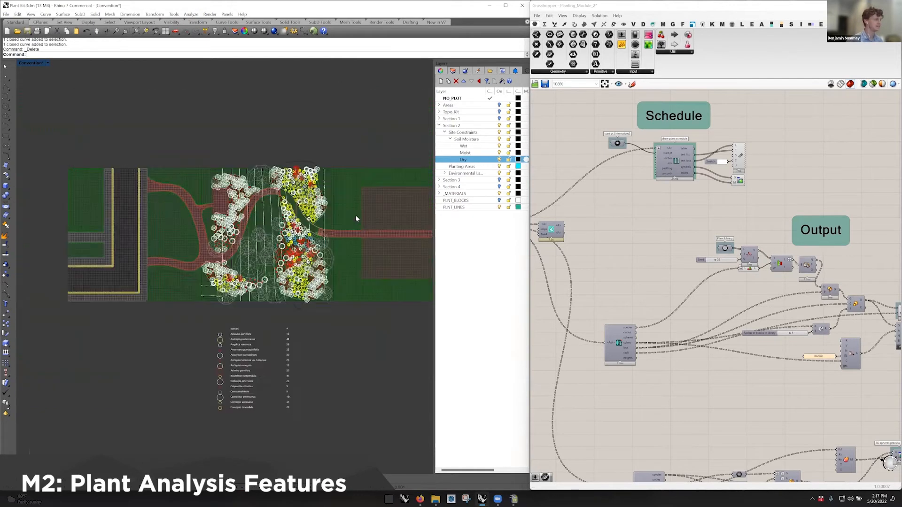
Step: Turn on the PLNT_BLOCKS layer and bring the grid of plant symbol blocks into view beside the site plan
{"action": "left_click", "coordinate": [499, 201]}
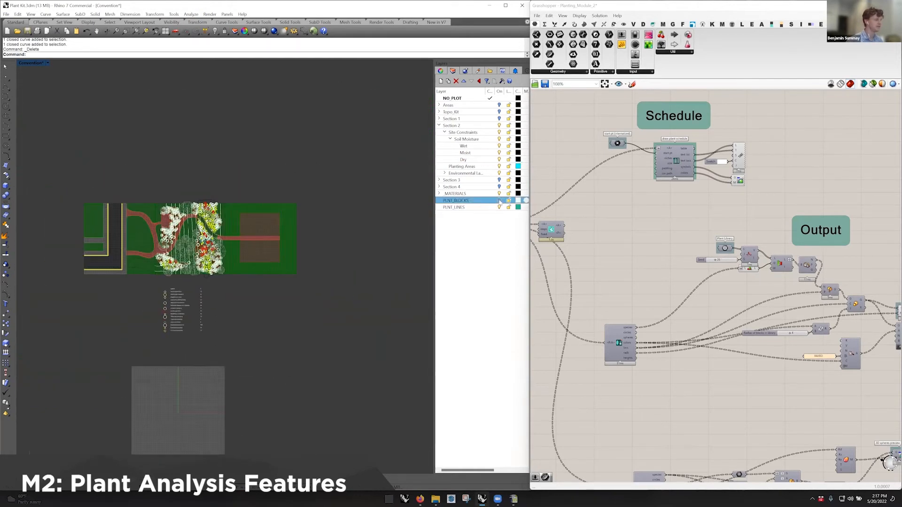
{"action": "right_click_drag", "start_coordinate": [328, 221], "coordinate": [123, 224]}
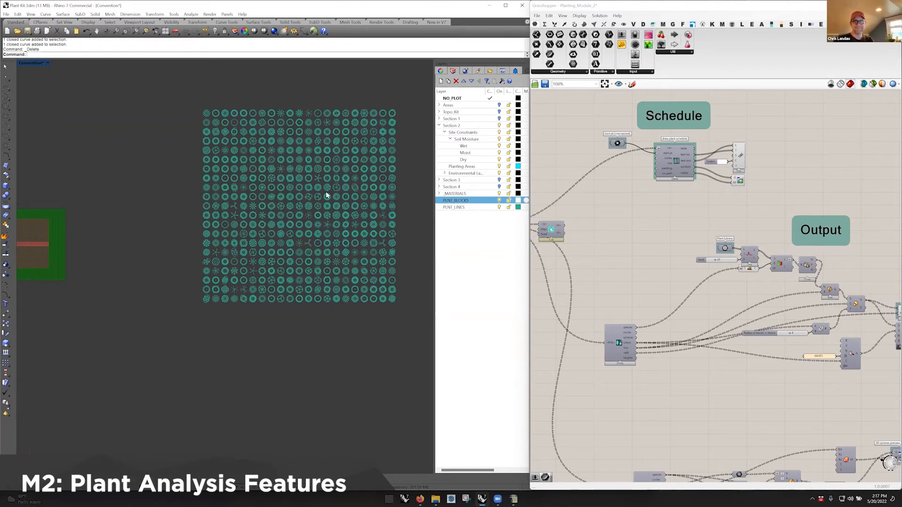
{"action": "mouse_move", "coordinate": [311, 206]}
{"action": "right_mouse_down"}
{"action": "mouse_move", "coordinate": [345, 205]}
{"action": "mouse_move", "coordinate": [327, 207]}
{"action": "right_mouse_up"}
{"action": "scroll", "coordinate": [323, 204], "scroll_direction": "down", "scroll_amount": 2}
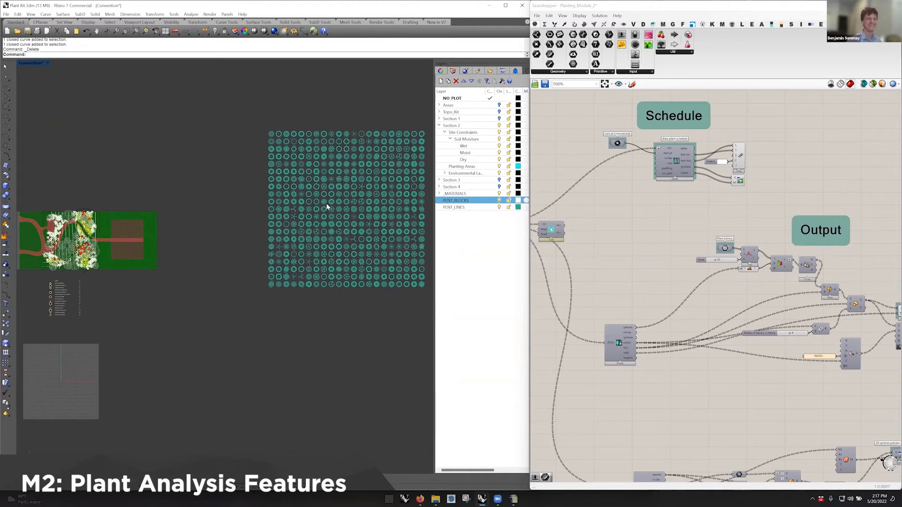
Step: Turn the Plant Library component's preview on to check which blocks it references, and turn it off again
{"action": "right_click_drag", "start_coordinate": [636, 191], "coordinate": [621, 203]}
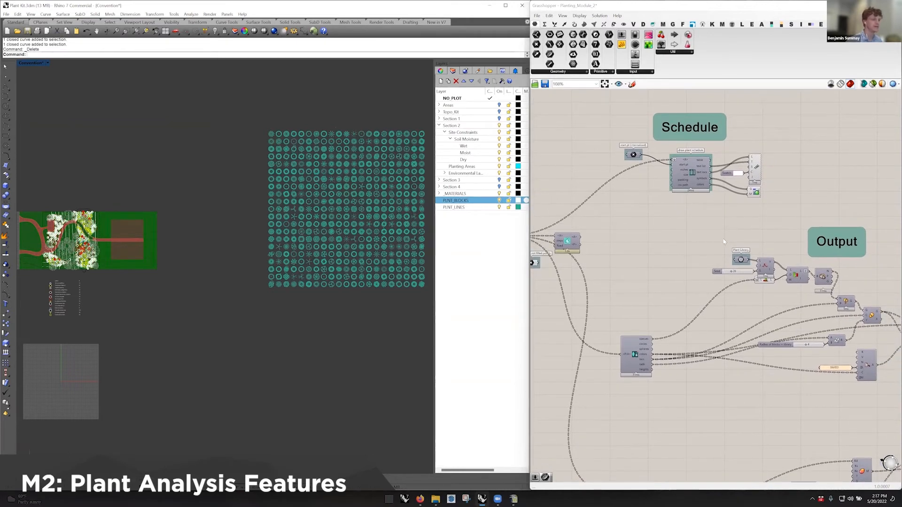
{"action": "right_click_drag", "start_coordinate": [752, 259], "coordinate": [670, 226]}
{"action": "left_click_drag", "start_coordinate": [666, 227], "coordinate": [650, 219]}
{"action": "right_click", "coordinate": [644, 217]}
{"action": "left_click", "coordinate": [654, 228]}
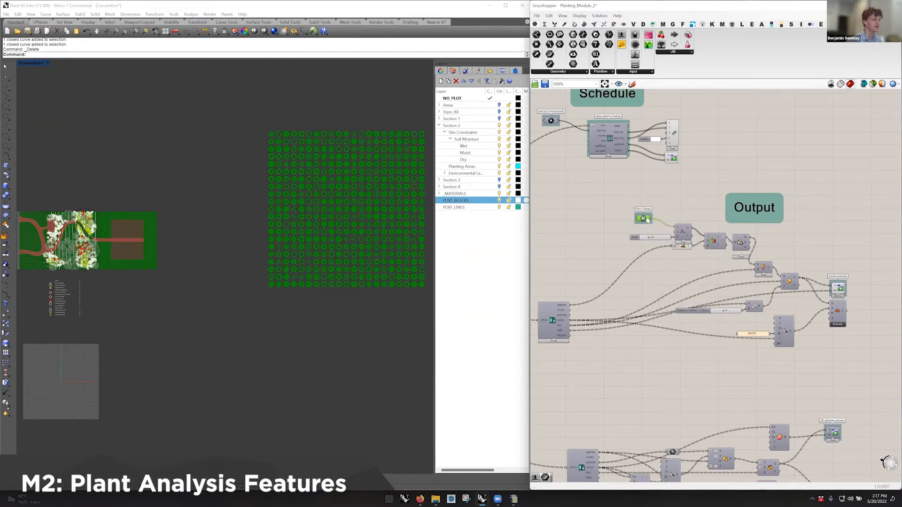
{"action": "right_click", "coordinate": [643, 217]}
{"action": "left_click", "coordinate": [657, 229]}
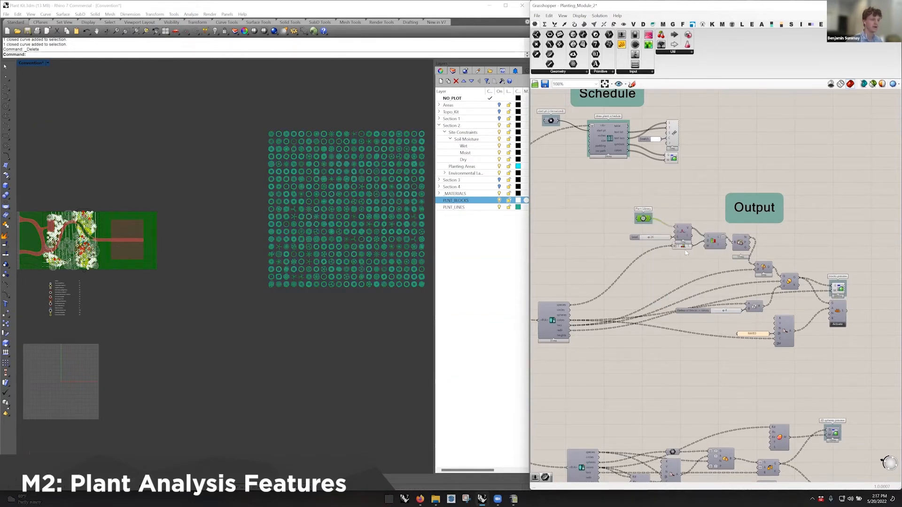
Step: Highlight the components from the Plant Library and Seed slider onward in the Output group, and clear the selection
{"action": "left_click", "coordinate": [683, 251]}
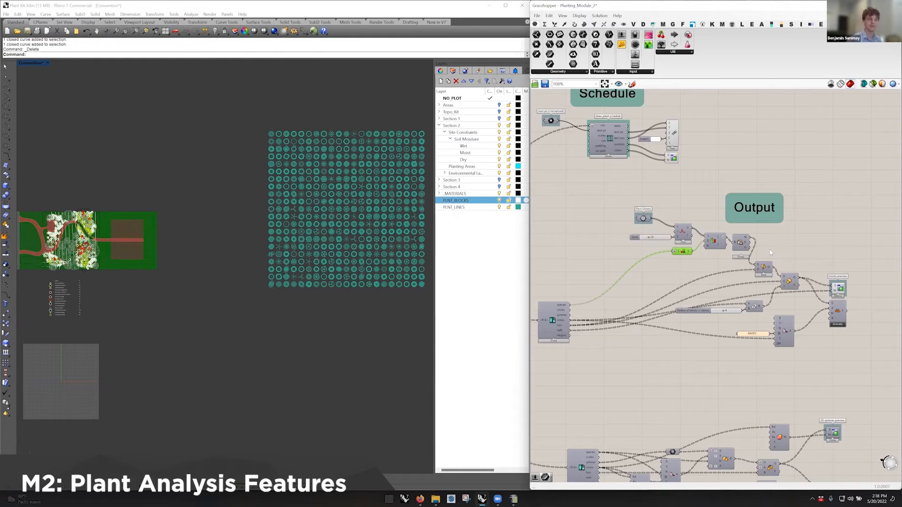
{"action": "scroll", "coordinate": [741, 258], "scroll_direction": "up", "scroll_amount": 2}
{"action": "left_click_drag", "start_coordinate": [743, 264], "coordinate": [611, 212]}
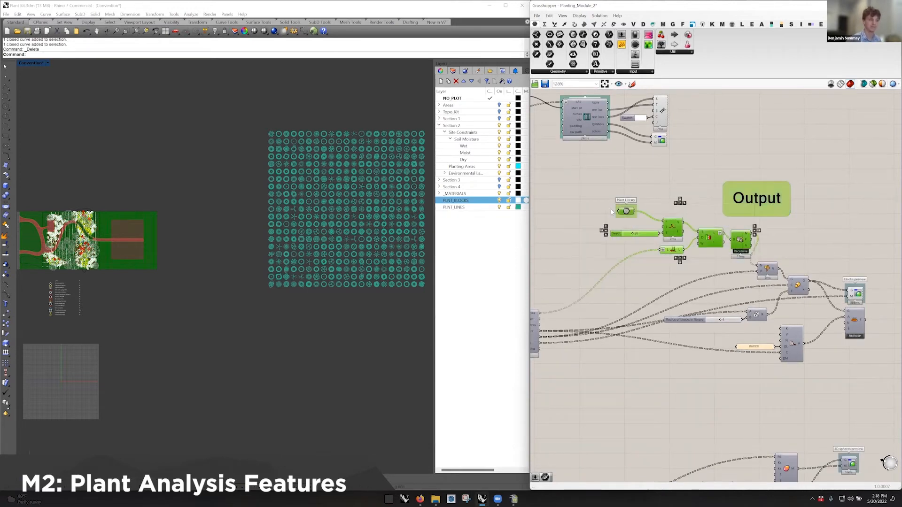
{"action": "left_click", "coordinate": [716, 268]}
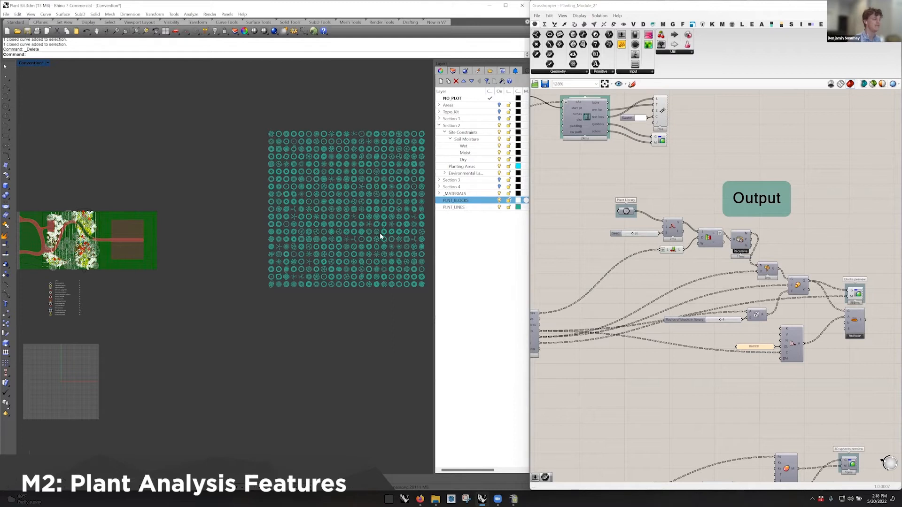
Step: Open one plant symbol from the block grid in the block editor and close it without editing
{"action": "left_click", "coordinate": [271, 172]}
{"action": "double_click", "coordinate": [272, 172]}
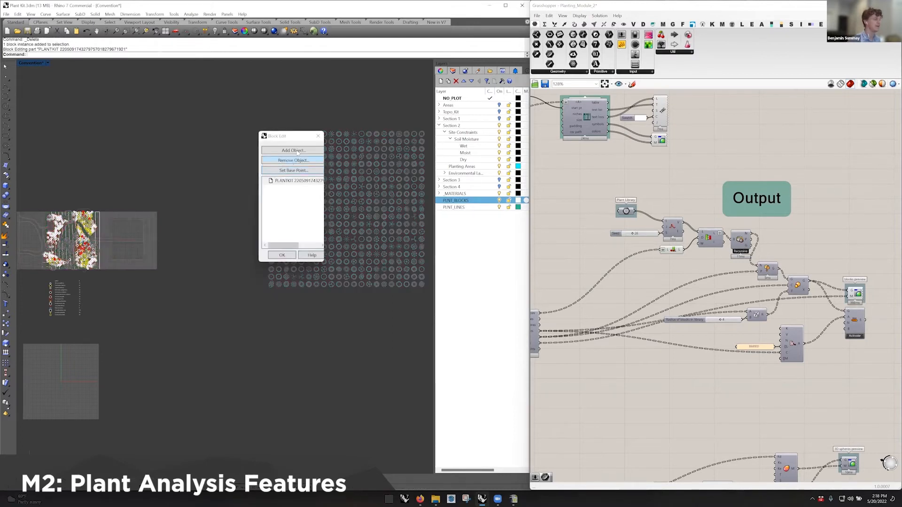
{"action": "left_click", "coordinate": [317, 137]}
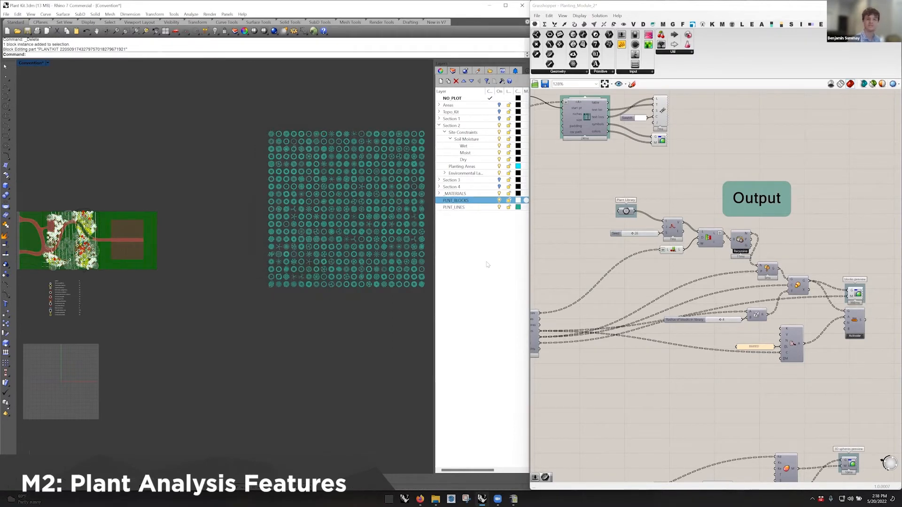
Step: Inspect how the Output group passes library blocks to the plant locations, including the block component's output data
{"action": "right_click_drag", "start_coordinate": [642, 305], "coordinate": [682, 295]}
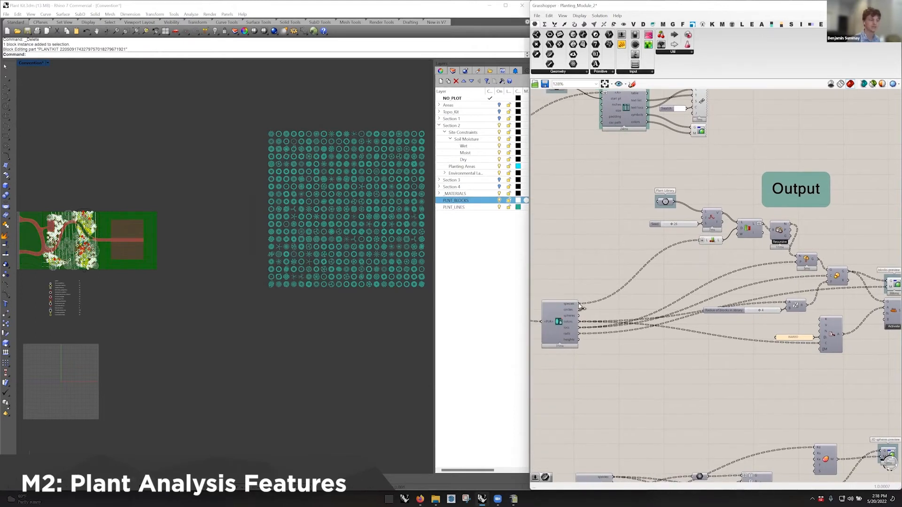
{"action": "left_click_drag", "start_coordinate": [681, 295], "coordinate": [795, 258]}
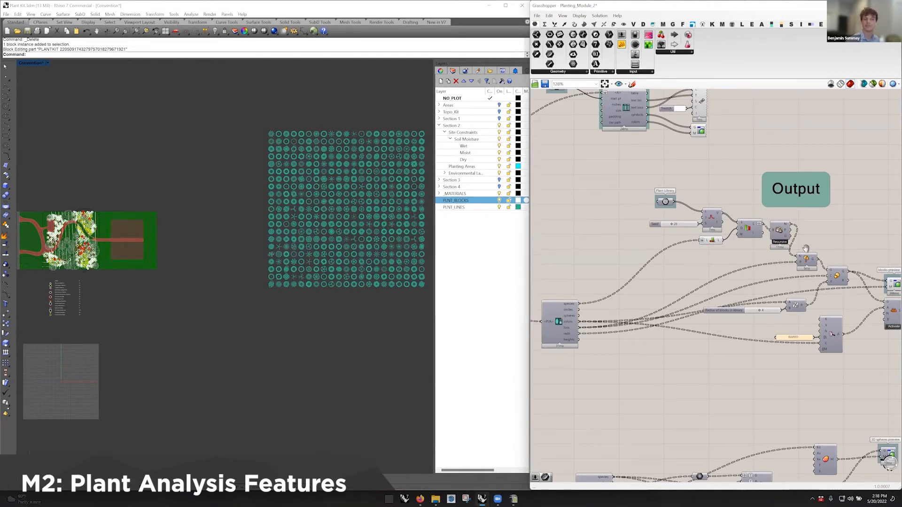
{"action": "right_click_drag", "start_coordinate": [814, 262], "coordinate": [807, 252]}
{"action": "mouse_move", "coordinate": [807, 252]}
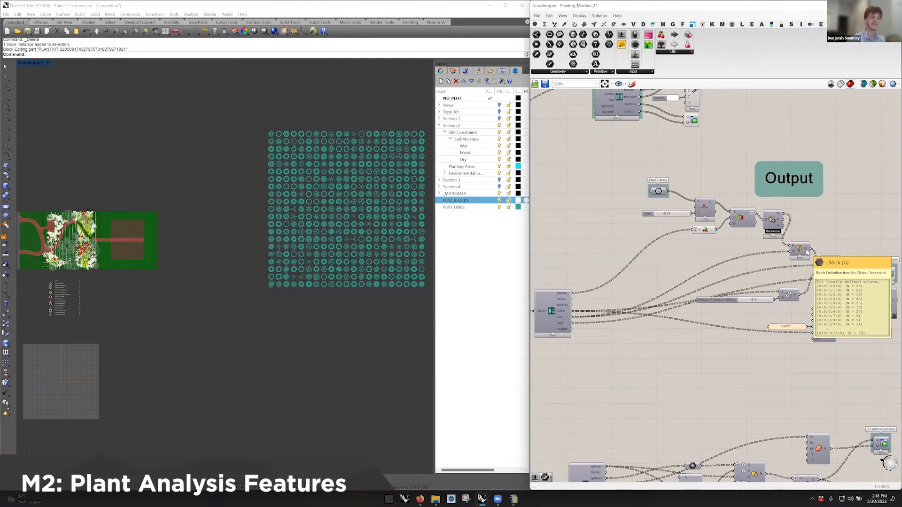
{"action": "left_click_drag", "start_coordinate": [796, 227], "coordinate": [637, 184]}
{"action": "left_click", "coordinate": [703, 259]}
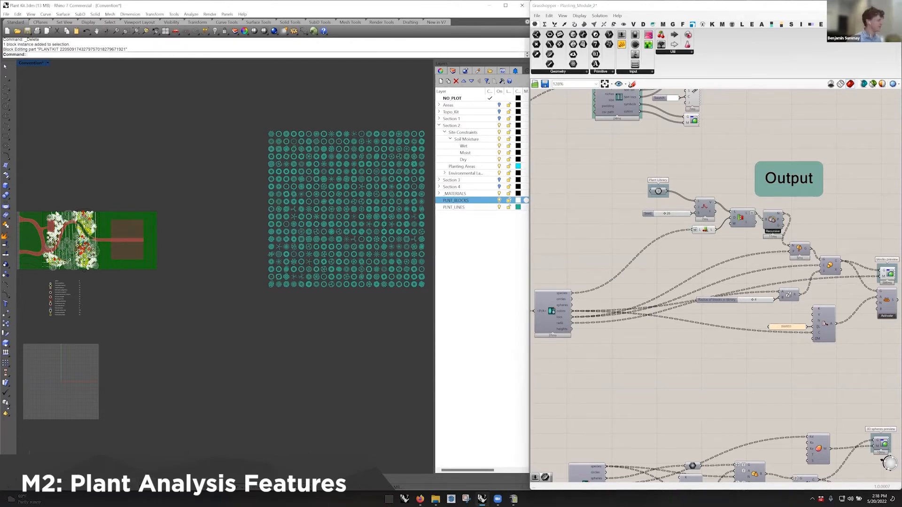
Step: Examine the plant symbols placed in the planting plan and the species schedule below it
{"action": "scroll", "coordinate": [21, 232], "scroll_direction": "up", "scroll_amount": 4}
{"action": "scroll", "coordinate": [269, 227], "scroll_direction": "up", "scroll_amount": 8}
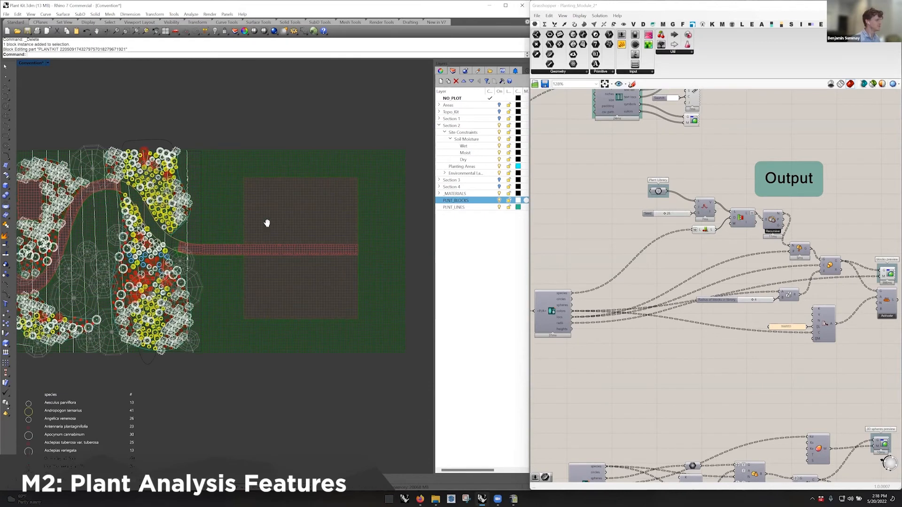
{"action": "scroll", "coordinate": [270, 229], "scroll_direction": "down", "scroll_amount": 2}
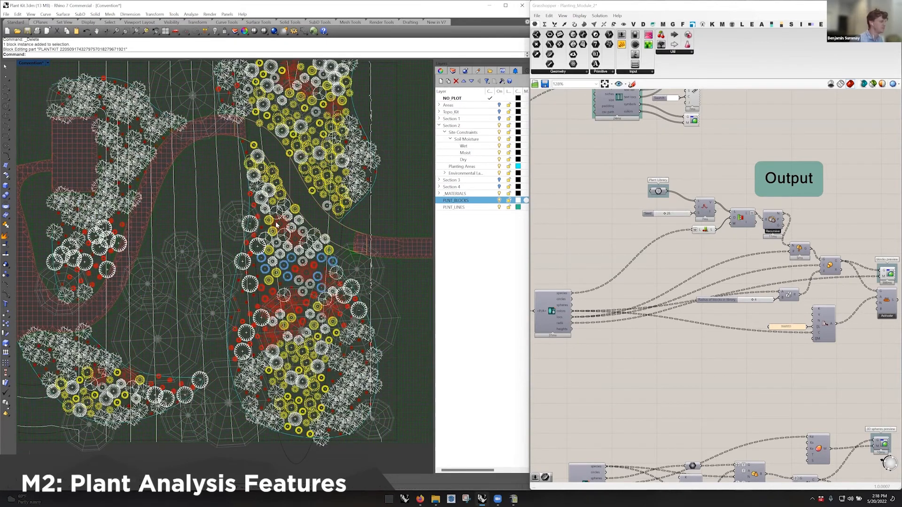
{"action": "scroll", "coordinate": [301, 220], "scroll_direction": "down", "scroll_amount": 2}
{"action": "scroll", "coordinate": [307, 165], "scroll_direction": "down", "scroll_amount": 2}
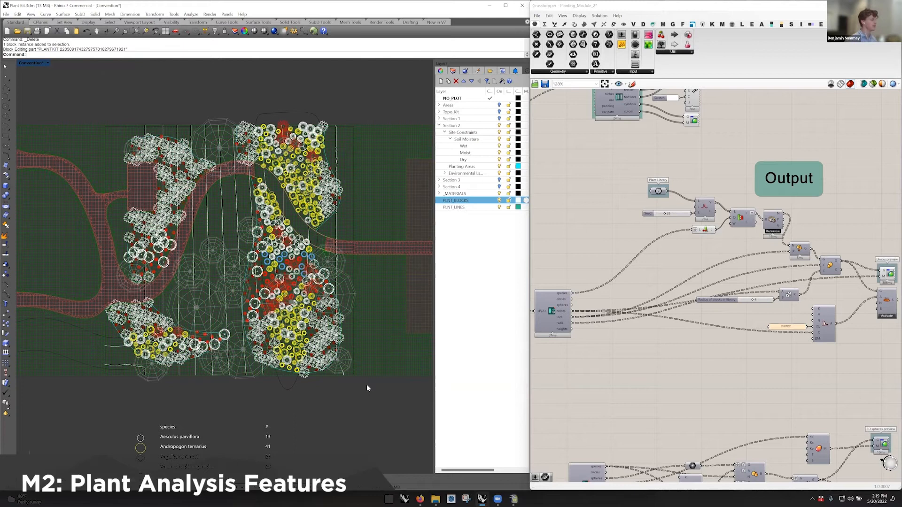
{"action": "right_click_drag", "start_coordinate": [322, 407], "coordinate": [316, 263]}
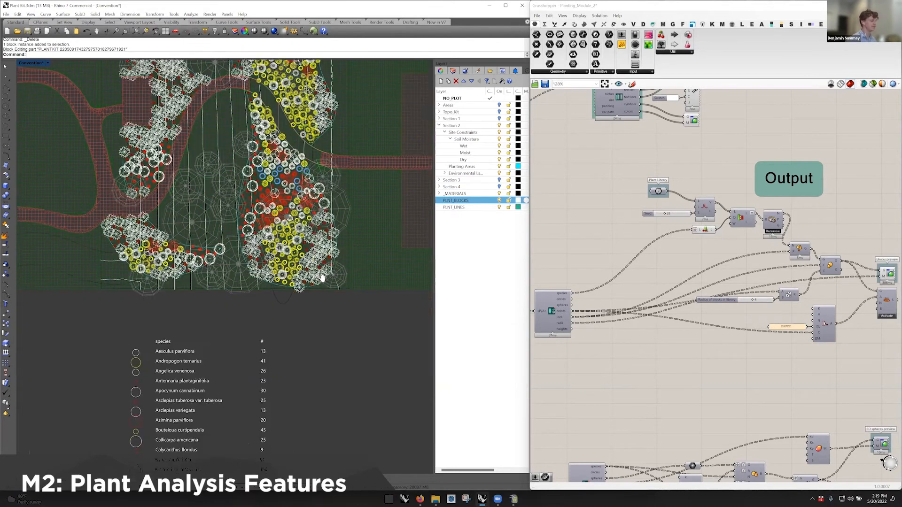
Step: Examine the Schedule group, selecting the internalized start point and the draw plant schedule component to check the table's origin
{"action": "right_click_drag", "start_coordinate": [780, 399], "coordinate": [766, 426]}
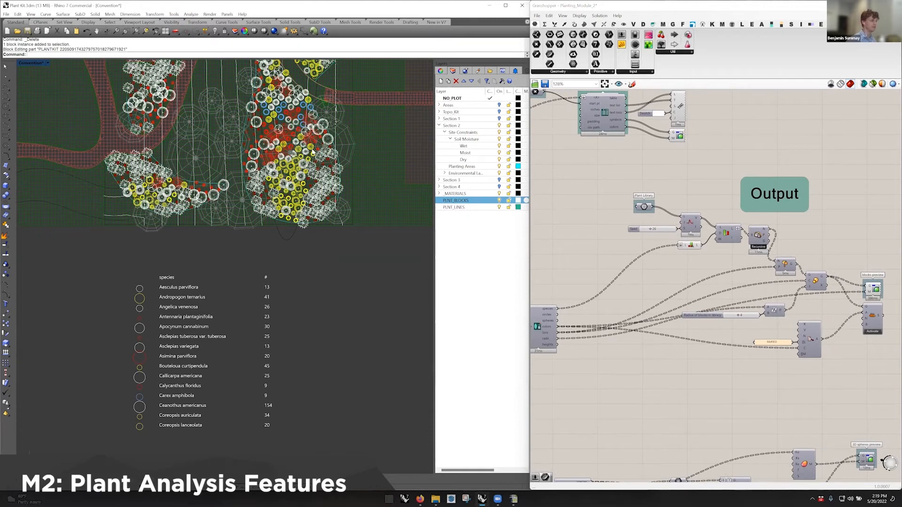
{"action": "right_click_drag", "start_coordinate": [644, 196], "coordinate": [746, 295]}
{"action": "scroll", "coordinate": [775, 198], "scroll_direction": "up", "scroll_amount": 3}
{"action": "right_click_drag", "start_coordinate": [775, 198], "coordinate": [811, 217]}
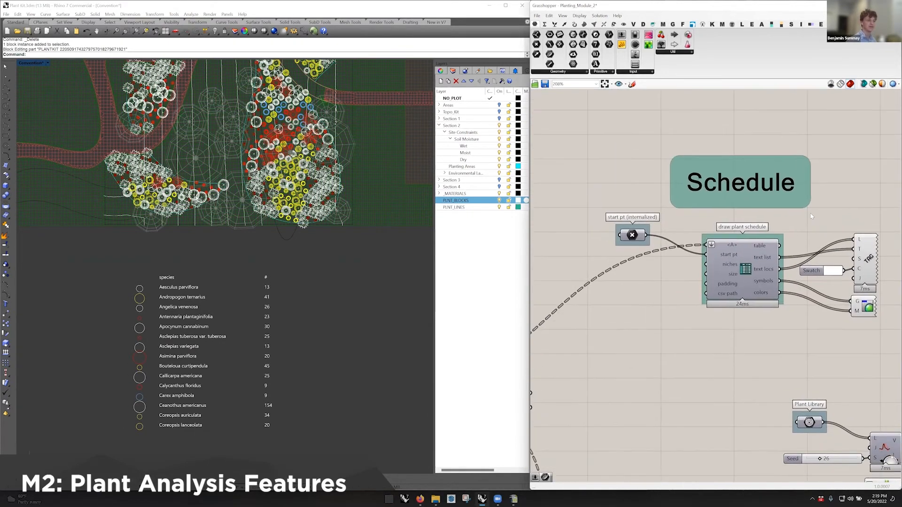
{"action": "right_click", "coordinate": [633, 235]}
{"action": "key", "text": "Escape"}
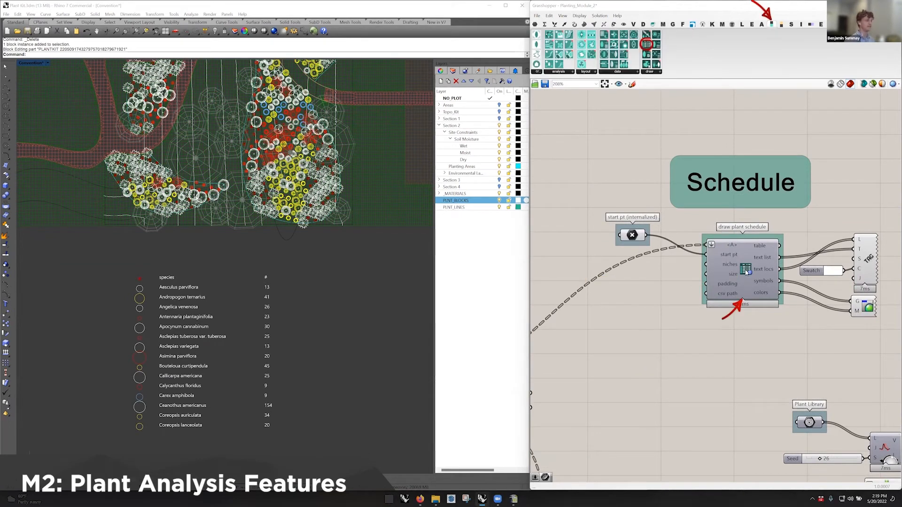
{"action": "left_click", "coordinate": [632, 234]}
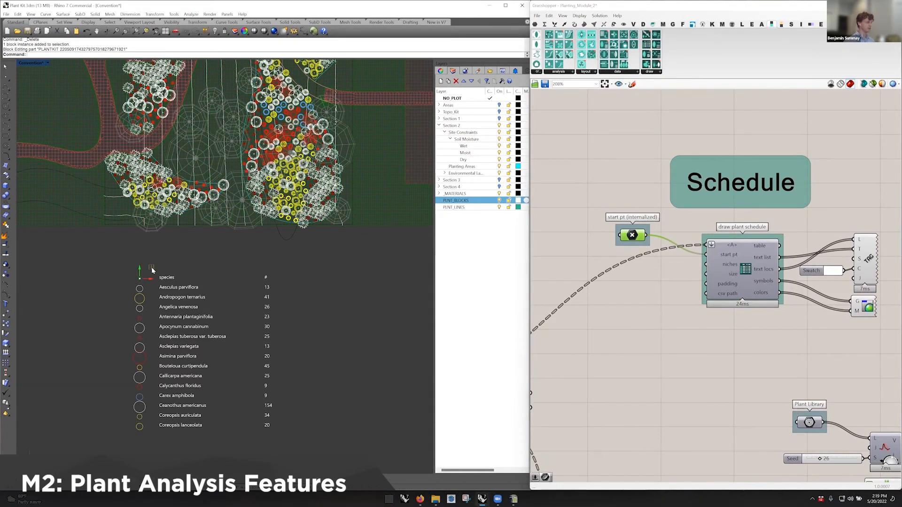
{"action": "left_click", "coordinate": [744, 274]}
{"action": "left_click", "coordinate": [695, 326]}
Step: Trace the draw plant schedule component's area input back to the fill area component and inspect its text outputs
{"action": "mouse_move", "coordinate": [730, 246]}
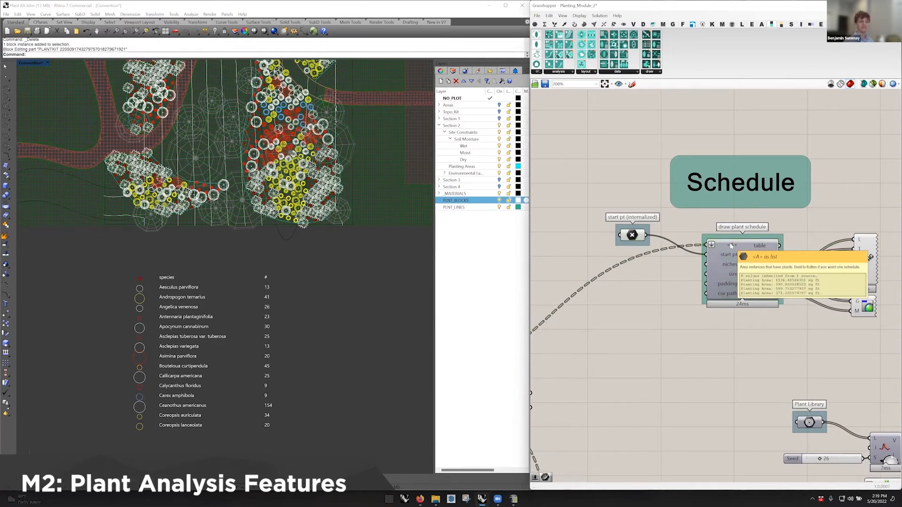
{"action": "right_click_drag", "start_coordinate": [610, 352], "coordinate": [820, 264]}
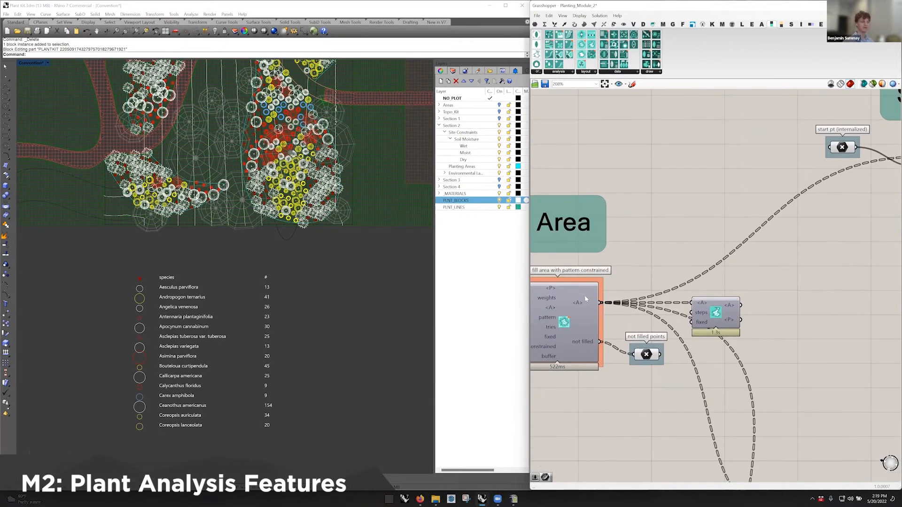
{"action": "mouse_move", "coordinate": [580, 302]}
{"action": "right_click_drag", "start_coordinate": [796, 258], "coordinate": [691, 308]}
{"action": "right_click_drag", "start_coordinate": [816, 305], "coordinate": [725, 312]}
{"action": "mouse_move", "coordinate": [723, 262]}
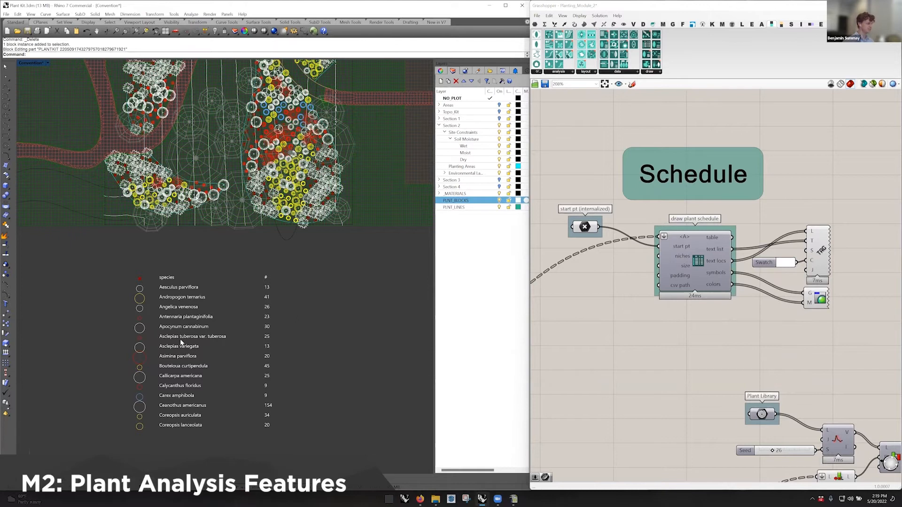
Step: Add a Boolean Toggle and connect it to the niches input of the draw plant schedule component
{"action": "right_click", "coordinate": [584, 226]}
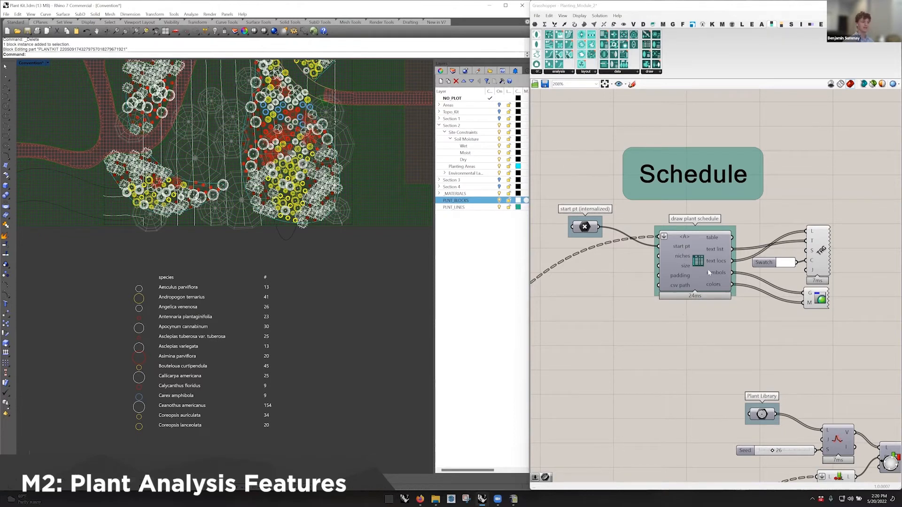
{"action": "mouse_move", "coordinate": [682, 257]}
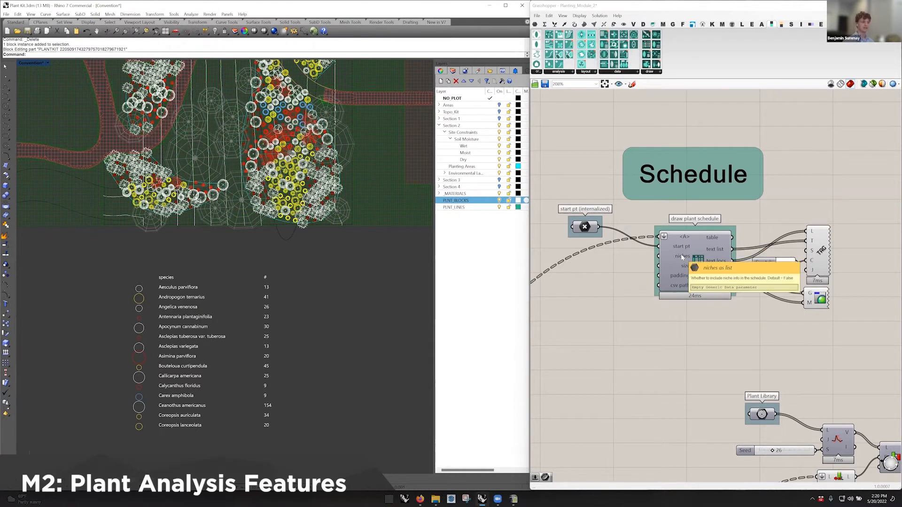
{"action": "double_click", "coordinate": [583, 272]}
{"action": "type", "text": "togg"}
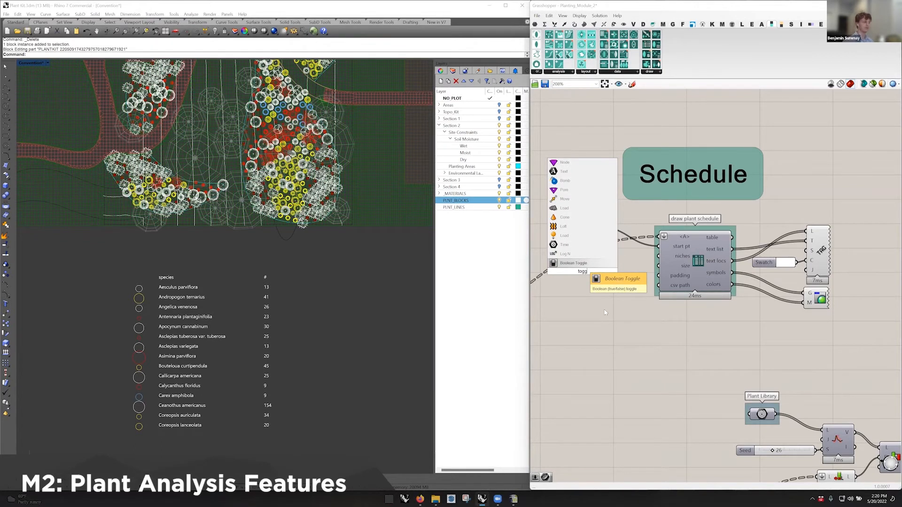
{"action": "key", "text": "Return"}
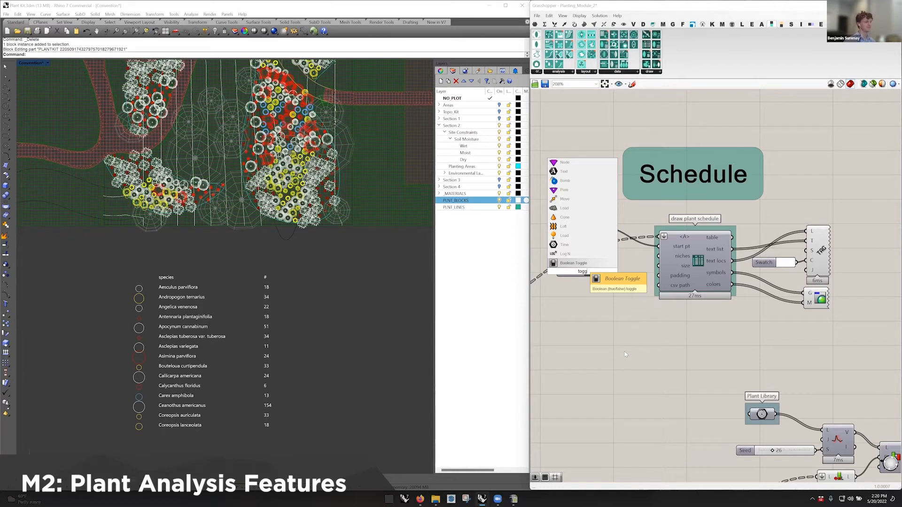
{"action": "key", "text": "Return"}
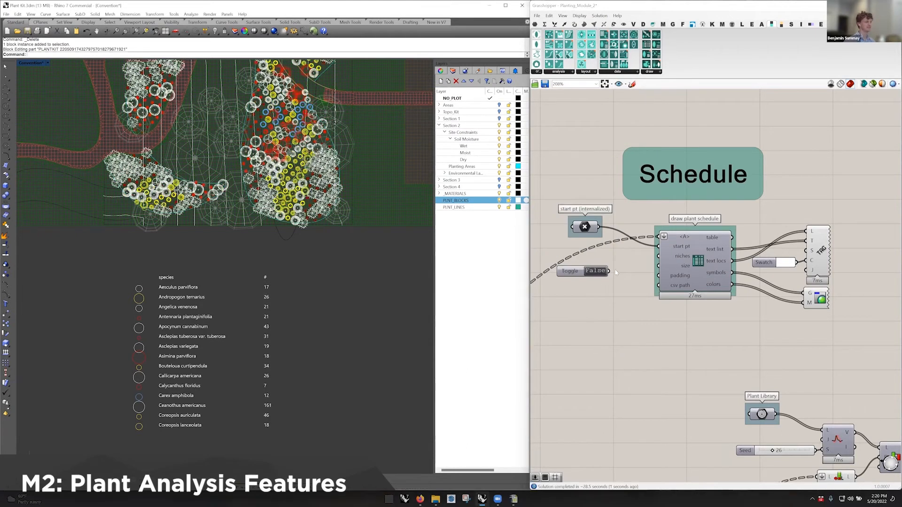
{"action": "left_click_drag", "start_coordinate": [609, 271], "coordinate": [659, 256]}
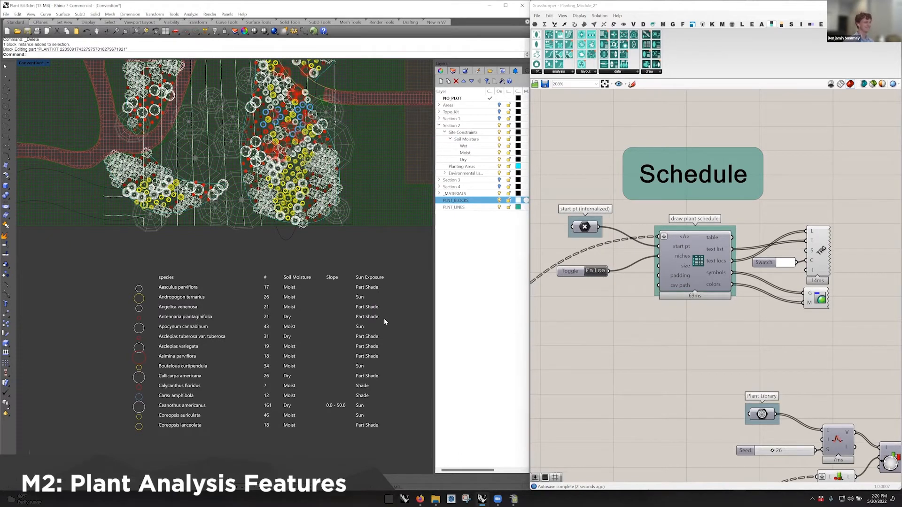
Step: Examine the plant schedule's soil moisture, slope and sun exposure columns alongside the Schedule and Output groups of the definition
{"action": "right_click_drag", "start_coordinate": [256, 294], "coordinate": [247, 293]}
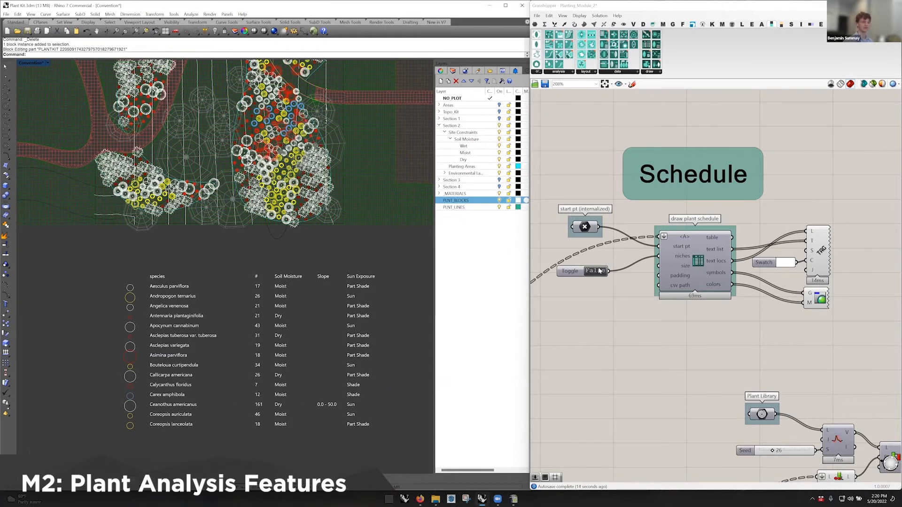
{"action": "right_click_drag", "start_coordinate": [622, 294], "coordinate": [629, 283]}
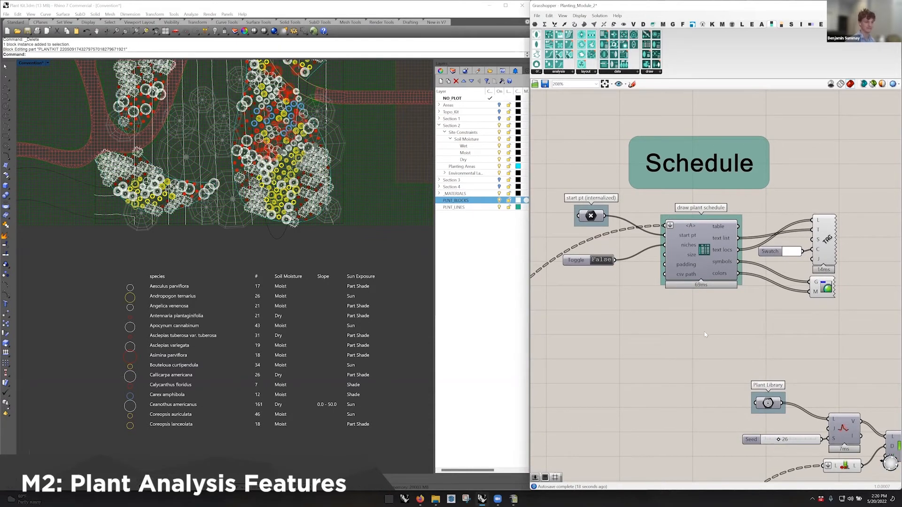
{"action": "scroll", "coordinate": [711, 332], "scroll_direction": "down", "scroll_amount": 3}
{"action": "right_click_drag", "start_coordinate": [725, 375], "coordinate": [614, 224]}
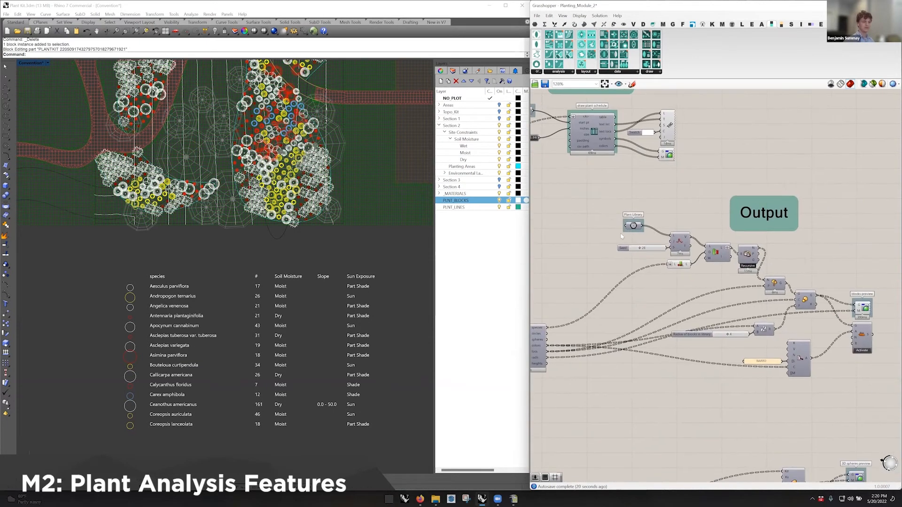
{"action": "right_click_drag", "start_coordinate": [689, 303], "coordinate": [792, 247]}
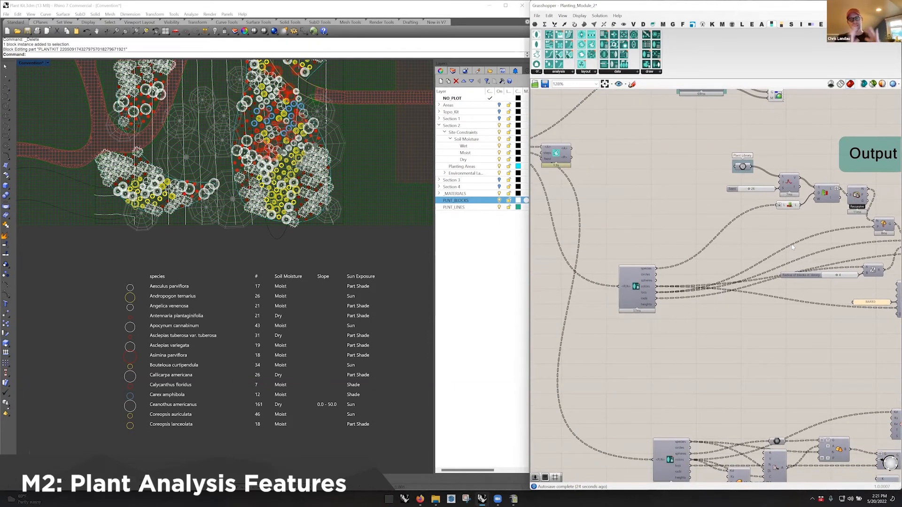
{"action": "right_click_drag", "start_coordinate": [704, 88], "coordinate": [703, 214]}
{"action": "scroll", "coordinate": [703, 215], "scroll_direction": "up", "scroll_amount": 3}
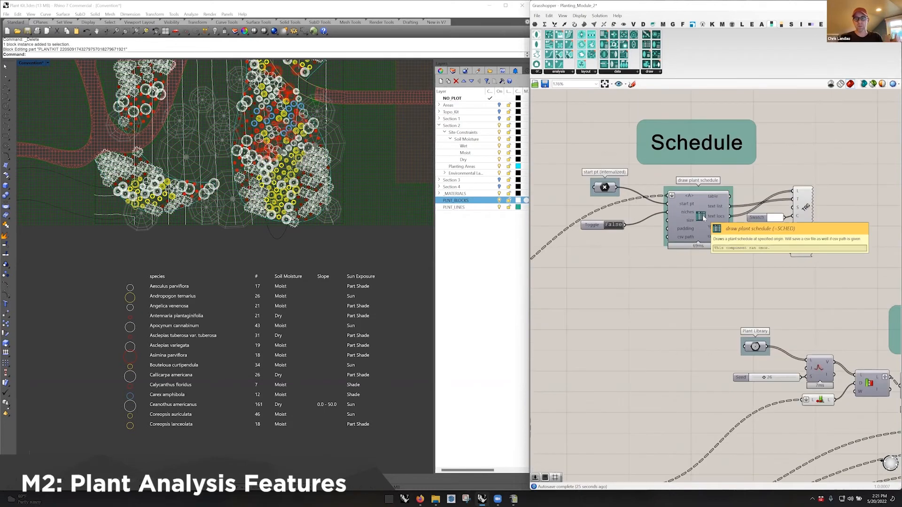
{"action": "right_click_drag", "start_coordinate": [381, 295], "coordinate": [358, 301]}
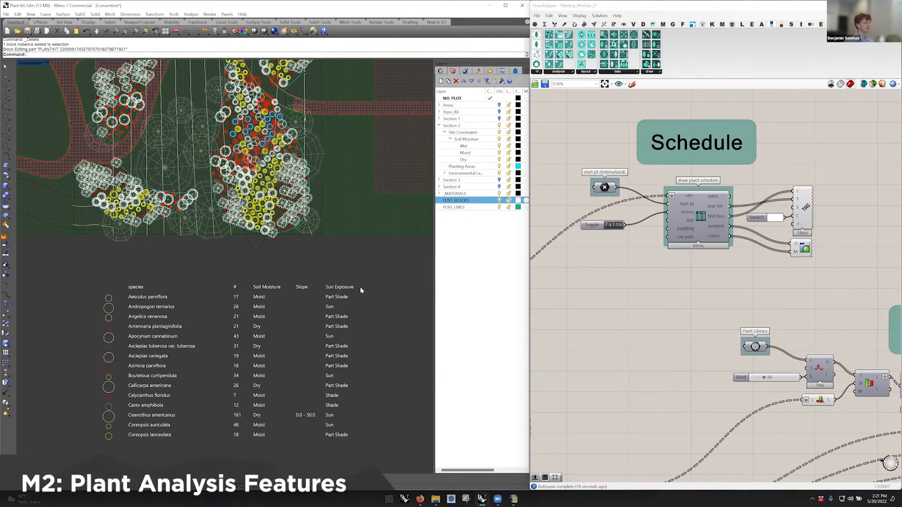
{"action": "right_click_drag", "start_coordinate": [322, 258], "coordinate": [328, 273]}
Step: Trace the connections from the Filled Planting Area group to the Schedule and Output groups
{"action": "scroll", "coordinate": [766, 352], "scroll_direction": "down", "scroll_amount": 3}
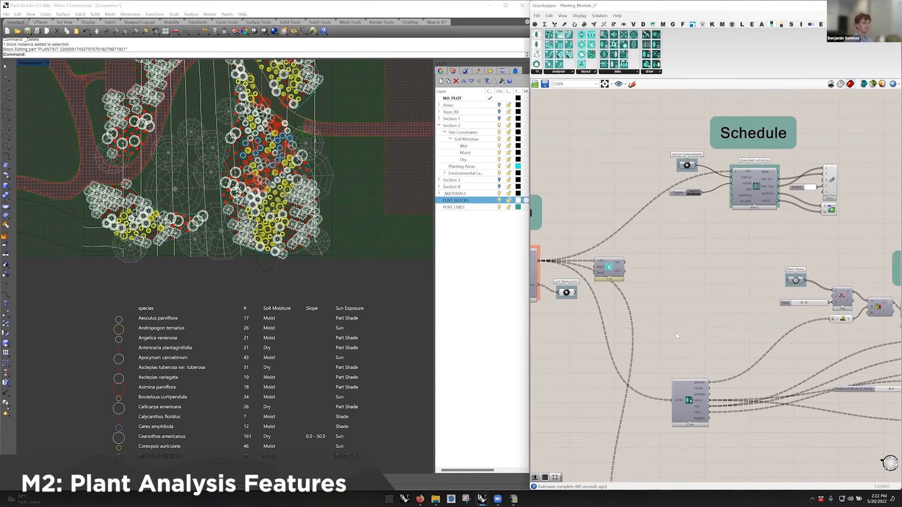
{"action": "right_click_drag", "start_coordinate": [576, 314], "coordinate": [709, 306]}
{"action": "right_click", "coordinate": [724, 283]}
{"action": "key", "text": "Escape"}
{"action": "scroll", "coordinate": [721, 303], "scroll_direction": "down", "scroll_amount": 5}
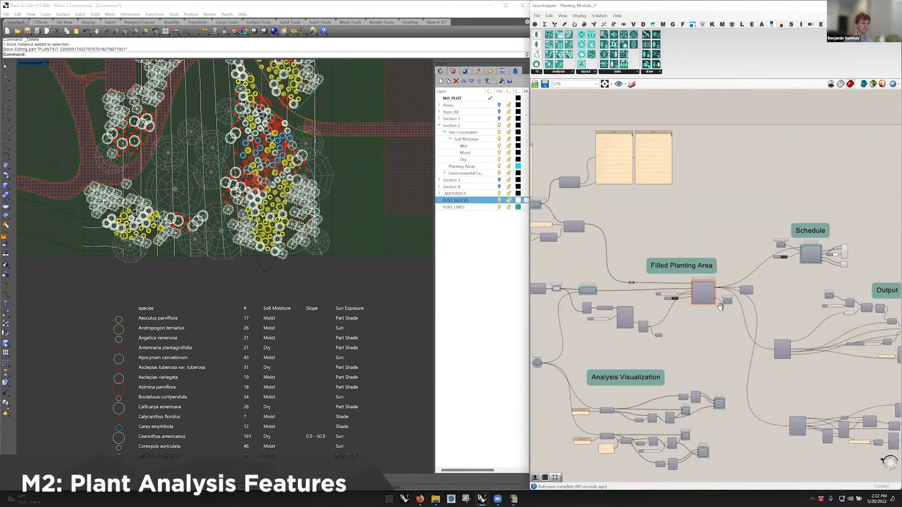
{"action": "right_click_drag", "start_coordinate": [720, 307], "coordinate": [660, 268]}
{"action": "scroll", "coordinate": [173, 86], "scroll_direction": "down", "scroll_amount": 2}
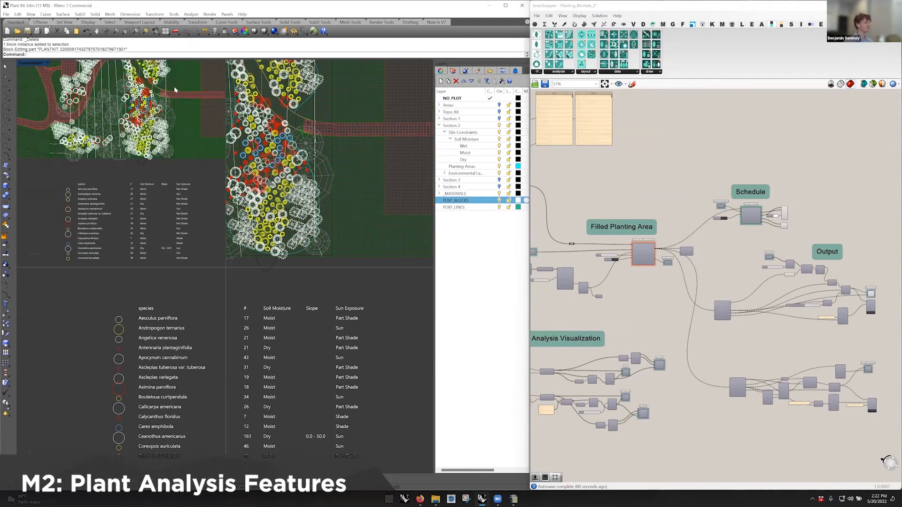
Step: Maximize the Perspective viewport and examine the planted areas and trees in 3D
{"action": "double_click", "coordinate": [242, 63]}
{"action": "right_click_drag", "start_coordinate": [250, 150], "coordinate": [275, 270]}
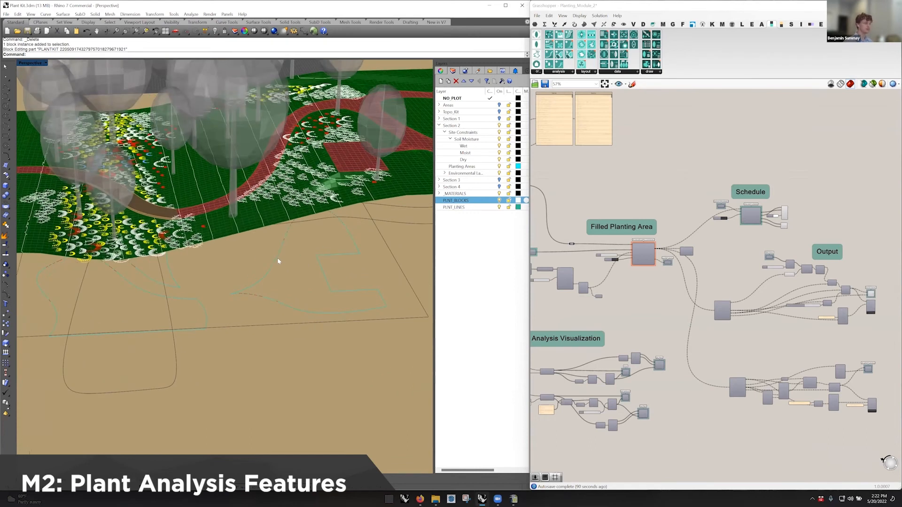
{"action": "right_click_drag", "start_coordinate": [279, 267], "coordinate": [167, 331]}
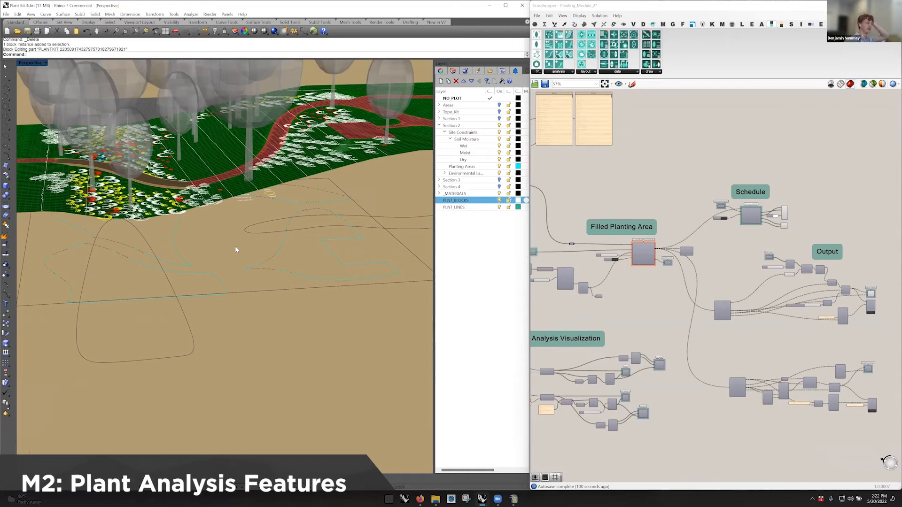
{"action": "scroll", "coordinate": [240, 249], "scroll_direction": "up", "scroll_amount": 4}
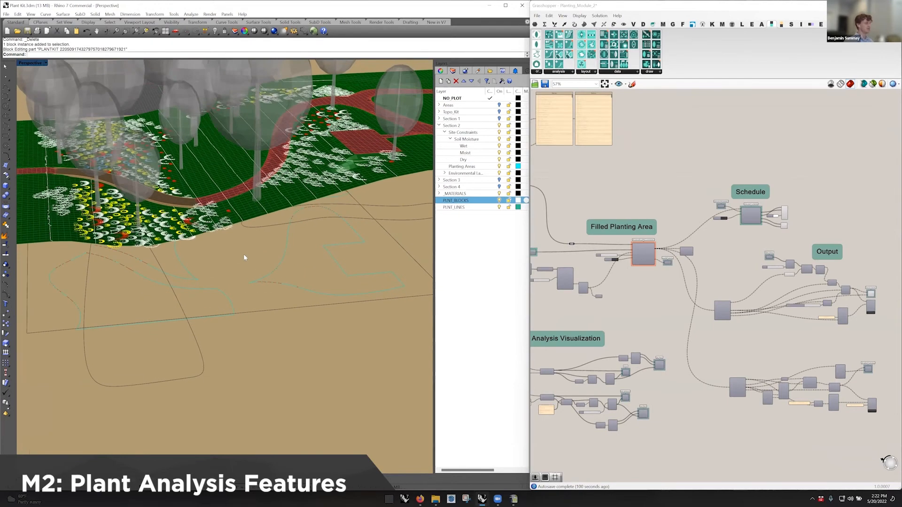
{"action": "scroll", "coordinate": [242, 253], "scroll_direction": "up", "scroll_amount": 4}
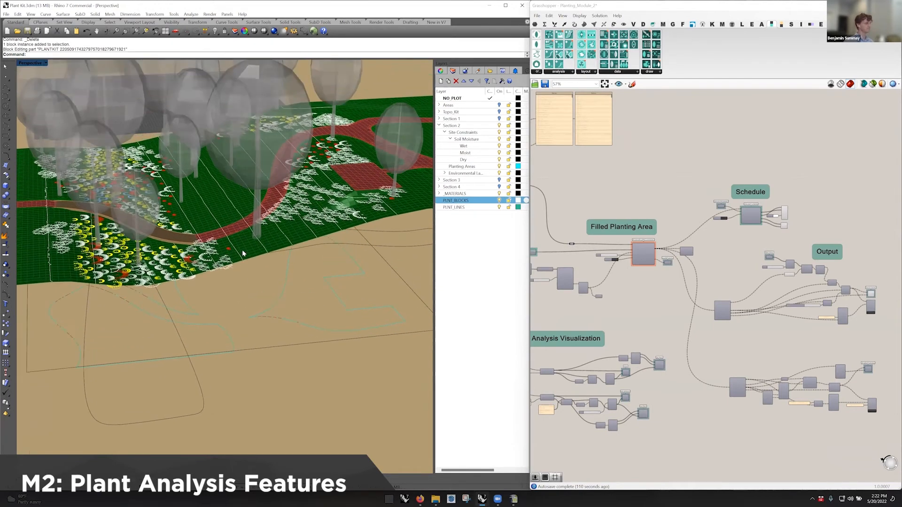
{"action": "key", "text": "Left"}
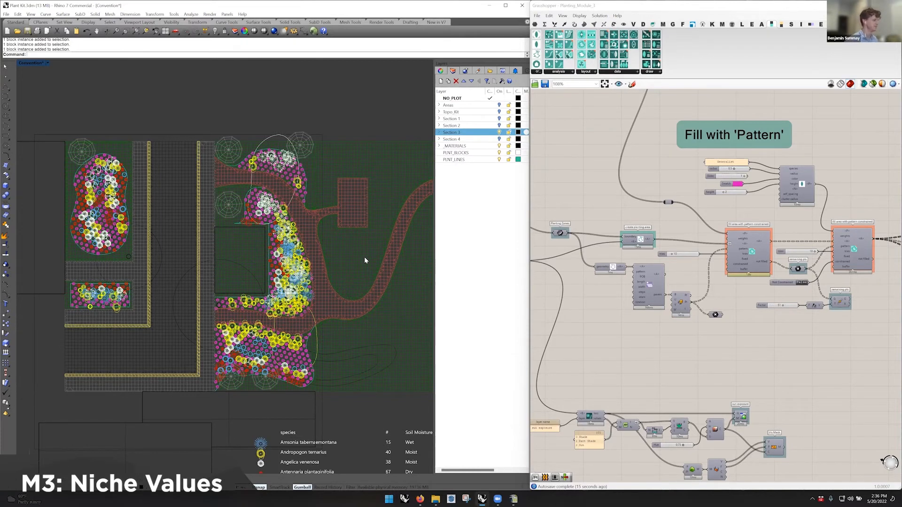
Step: Show the Section 3 model in a maximized Perspective viewport and examine its planting beds around the building
{"action": "double_click", "coordinate": [33, 62]}
{"action": "double_click", "coordinate": [241, 62]}
{"action": "right_click_drag", "start_coordinate": [155, 242], "coordinate": [85, 263], "text": "shift"}
{"action": "right_click_drag", "start_coordinate": [350, 254], "coordinate": [249, 211]}
{"action": "mouse_move", "coordinate": [320, 211]}
{"action": "right_mouse_down"}
{"action": "mouse_move", "coordinate": [240, 209]}
{"action": "mouse_move", "coordinate": [282, 196]}
{"action": "mouse_move", "coordinate": [303, 209]}
{"action": "mouse_move", "coordinate": [288, 222]}
{"action": "mouse_move", "coordinate": [312, 220]}
{"action": "right_mouse_up"}
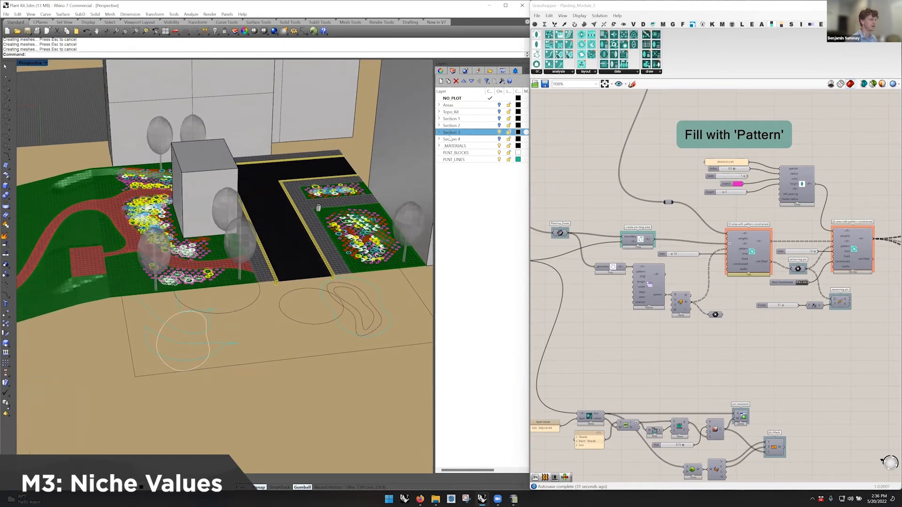
Step: Expand the Section 3 layer and its Site Constraints sublayer to inspect the site and design constraint layers
{"action": "left_click", "coordinate": [439, 132]}
{"action": "left_click", "coordinate": [450, 160]}
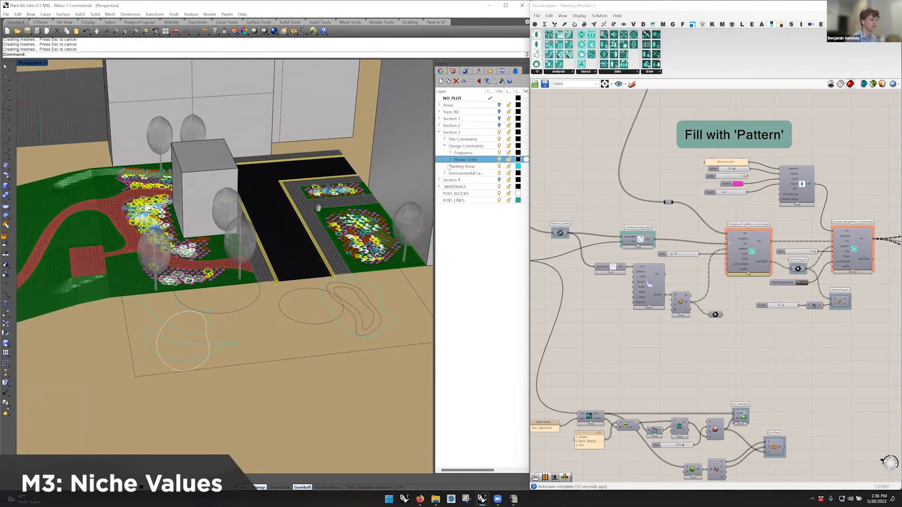
{"action": "left_click", "coordinate": [445, 173]}
{"action": "left_click", "coordinate": [445, 173]}
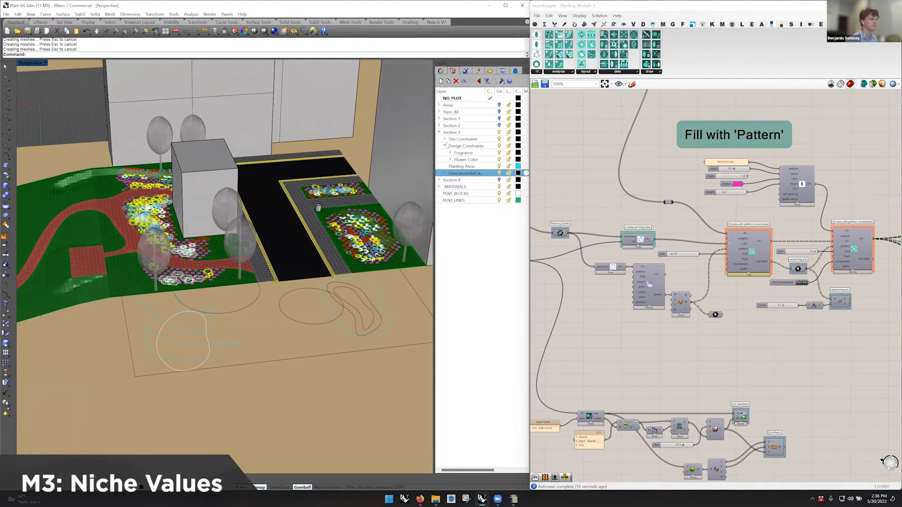
{"action": "left_click", "coordinate": [445, 139]}
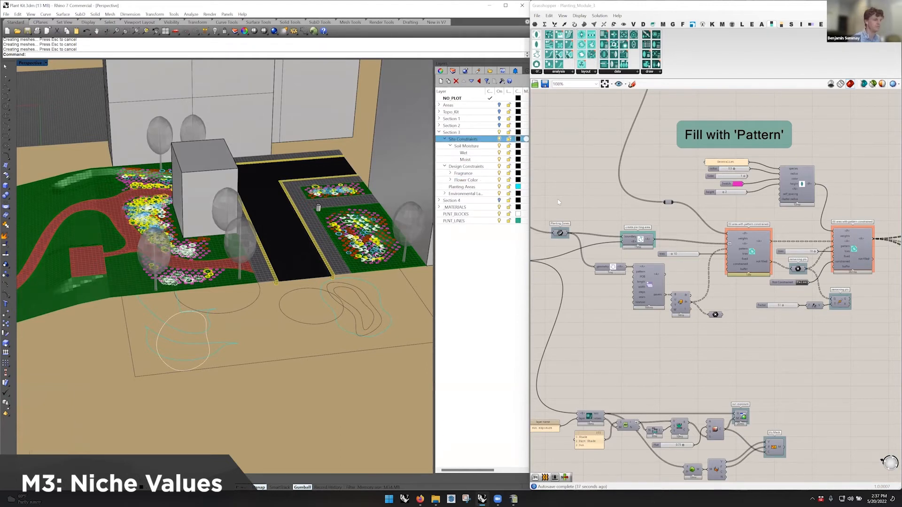
Step: Trace the Fill with 'Pattern' group back to the CSV plant import and examine the flower color niche components
{"action": "left_click", "coordinate": [693, 230]}
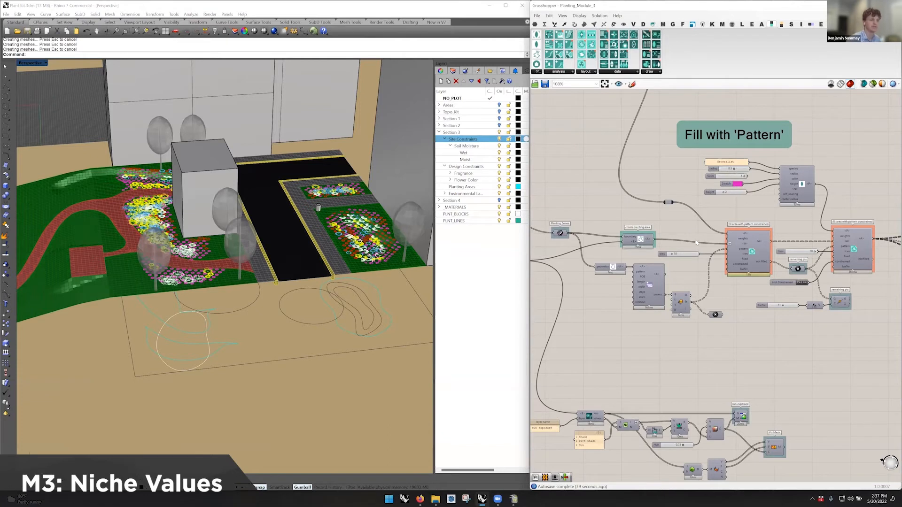
{"action": "right_click_drag", "start_coordinate": [693, 230], "coordinate": [888, 260]}
{"action": "scroll", "coordinate": [804, 223], "scroll_direction": "down", "scroll_amount": 2}
{"action": "right_click_drag", "start_coordinate": [747, 134], "coordinate": [723, 224]}
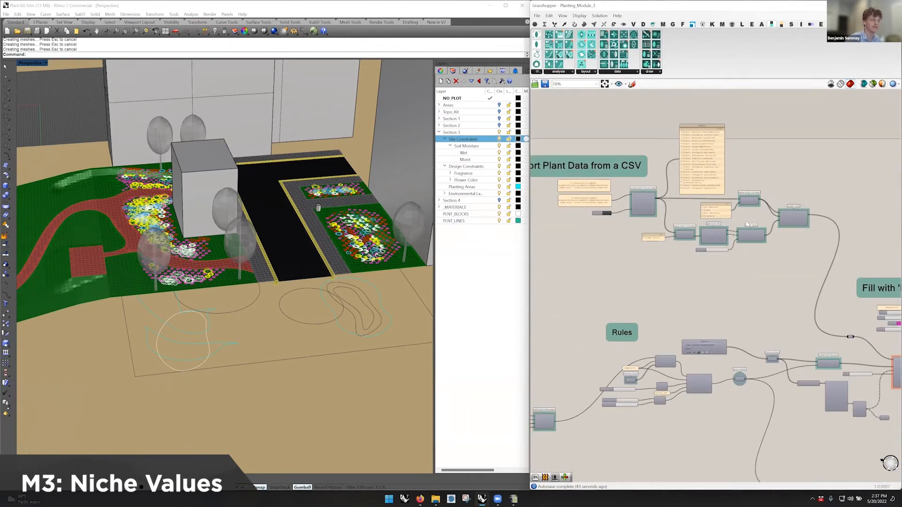
{"action": "scroll", "coordinate": [746, 225], "scroll_direction": "up", "scroll_amount": 5}
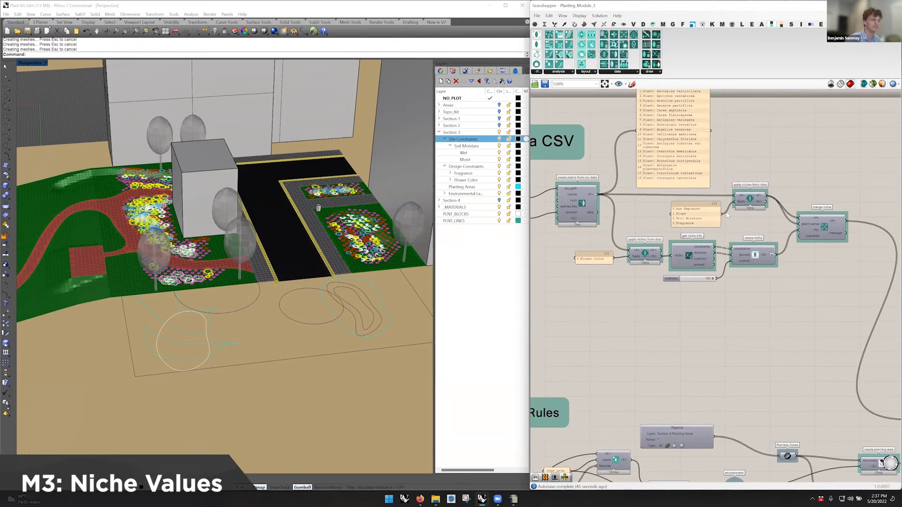
{"action": "scroll", "coordinate": [727, 215], "scroll_direction": "up", "scroll_amount": 2}
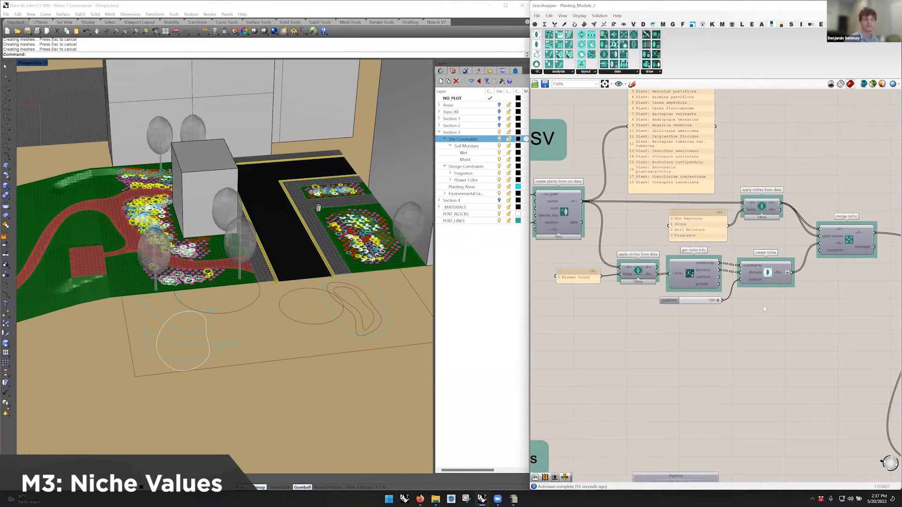
{"action": "left_click_drag", "start_coordinate": [776, 285], "coordinate": [775, 272]}
{"action": "left_click", "coordinate": [793, 307]}
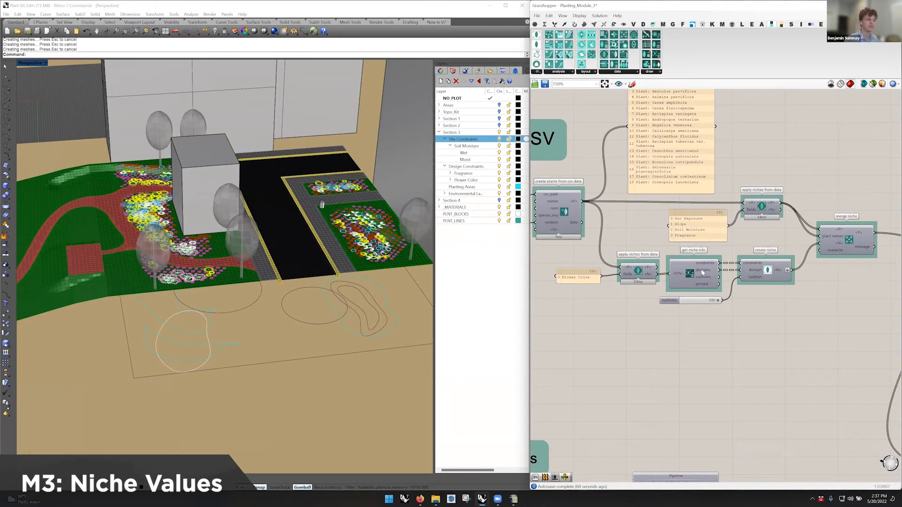
Step: Add a panel below the niche components and connect the get niche info component's domains output to it
{"action": "left_click", "coordinate": [536, 24]}
{"action": "left_click_drag", "start_coordinate": [622, 44], "coordinate": [860, 375]}
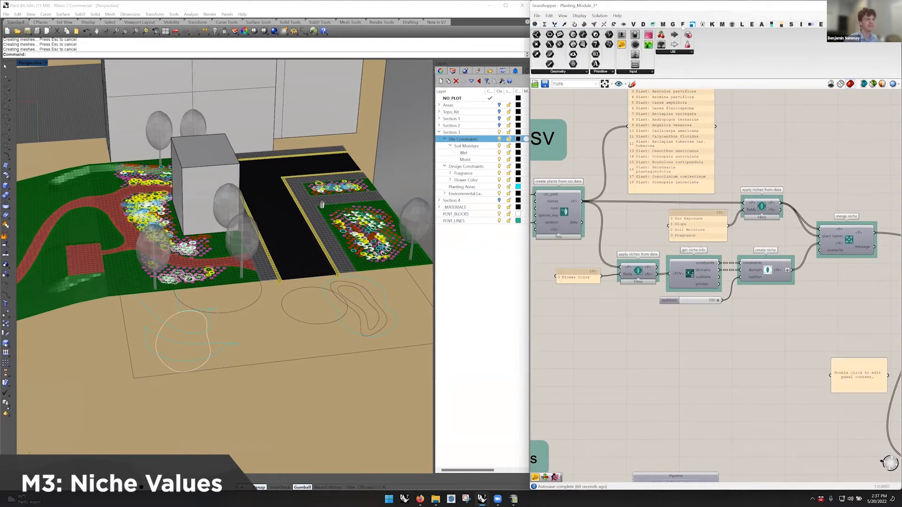
{"action": "left_click", "coordinate": [771, 23]}
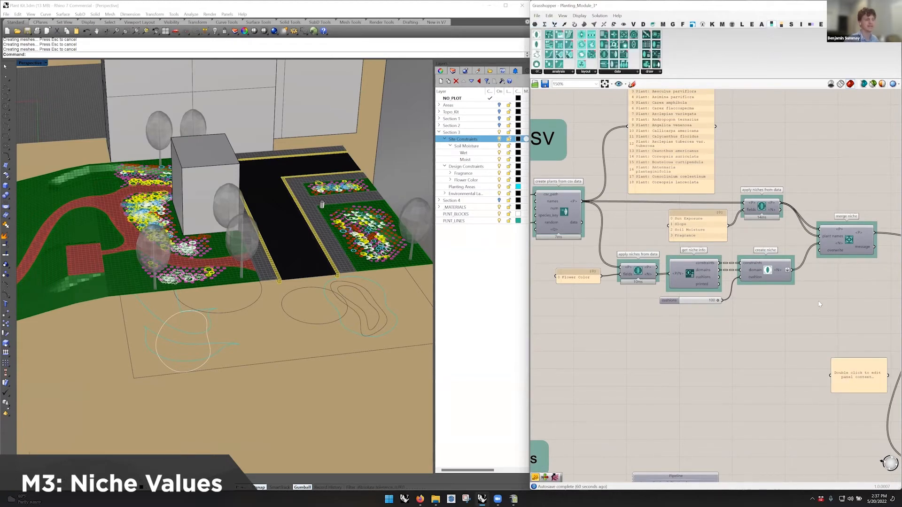
{"action": "left_click_drag", "start_coordinate": [852, 361], "coordinate": [803, 345]}
{"action": "left_click_drag", "start_coordinate": [734, 290], "coordinate": [782, 359]}
{"action": "left_click_drag", "start_coordinate": [840, 379], "coordinate": [837, 347]}
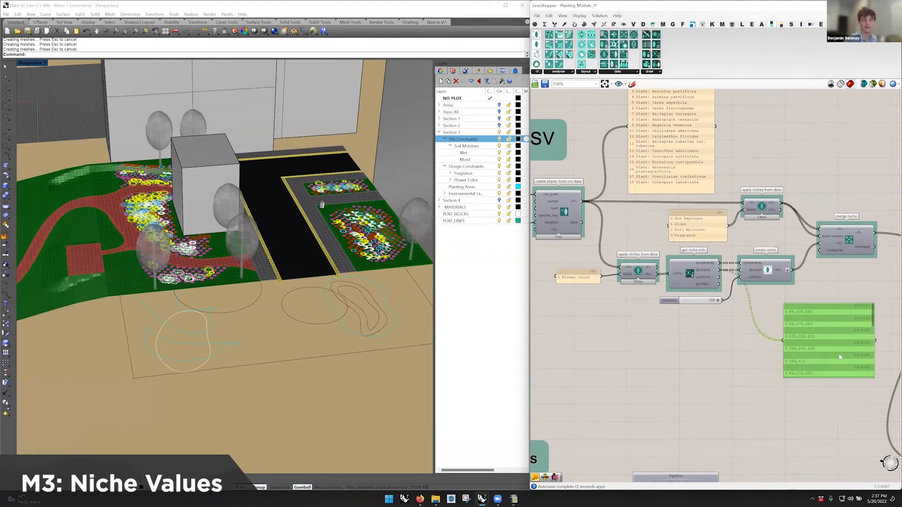
{"action": "left_click", "coordinate": [801, 412]}
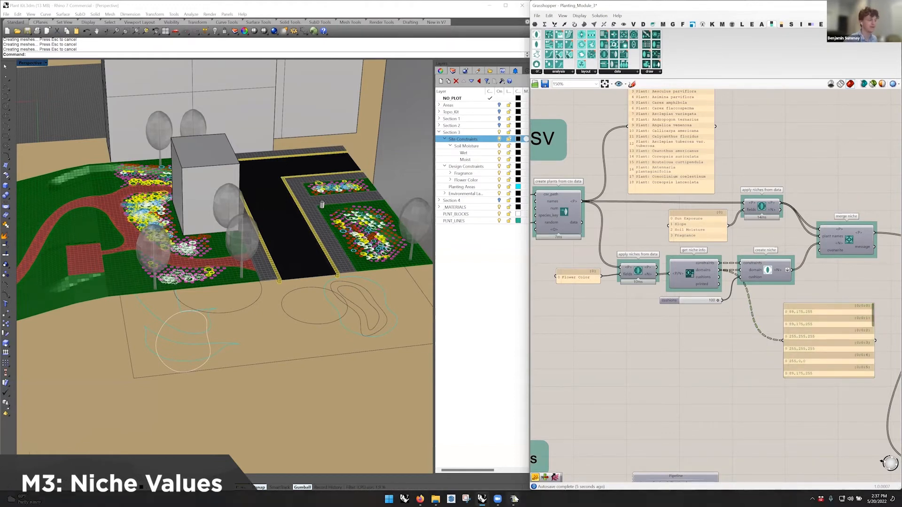
Step: Switch to PlantKit_Demo.csv in OpenOffice Calc and check the entries in the Flower Color column
{"action": "left_click", "coordinate": [513, 499]}
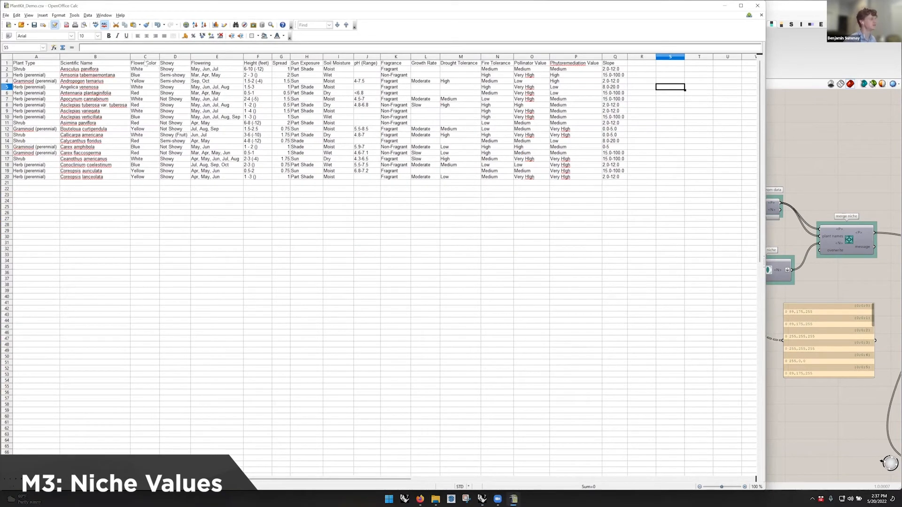
{"action": "left_click", "coordinate": [142, 69]}
{"action": "left_click", "coordinate": [143, 76]}
{"action": "key", "text": "Down"}
{"action": "key", "text": "Down"}
{"action": "key", "text": "Down"}
{"action": "key", "text": "Down"}
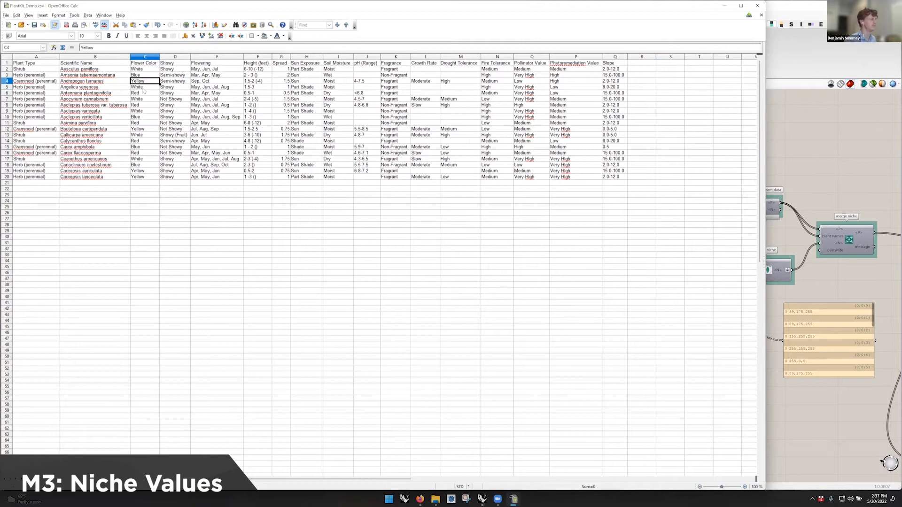
Step: Check further entries down the Flower Color column and return to the Grasshopper definition
{"action": "key", "text": "Down"}
{"action": "key", "text": "Down"}
{"action": "key", "text": "Down"}
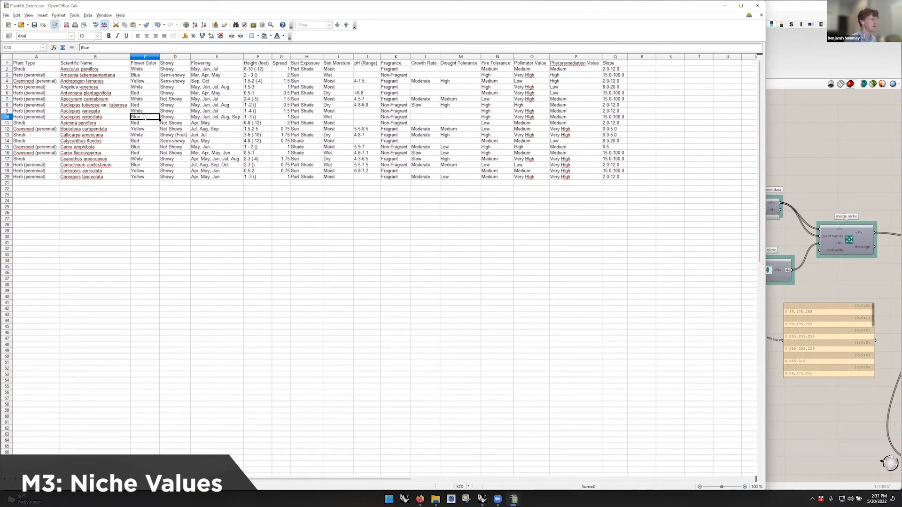
{"action": "left_click", "coordinate": [779, 146]}
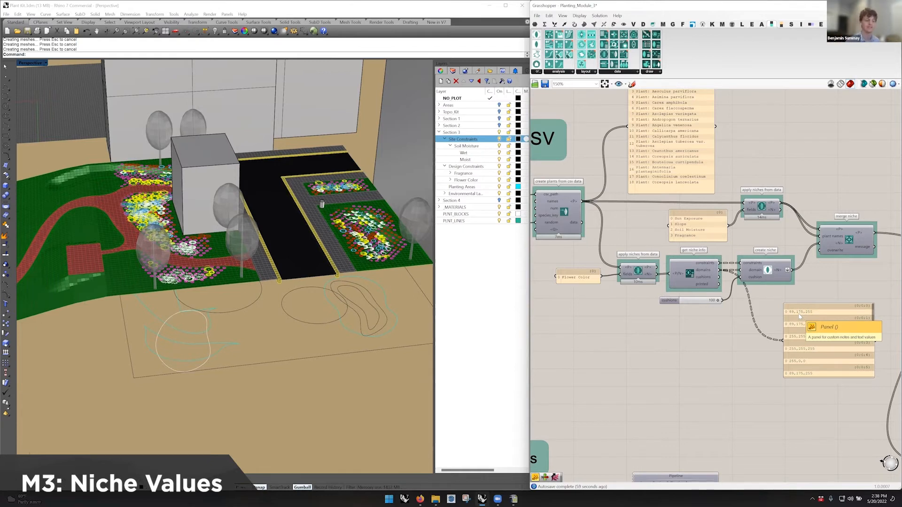
Step: Examine how the flower color niche components connect the CSV plants to the merge niche component and its plant output
{"action": "right_click_drag", "start_coordinate": [839, 288], "coordinate": [834, 288]}
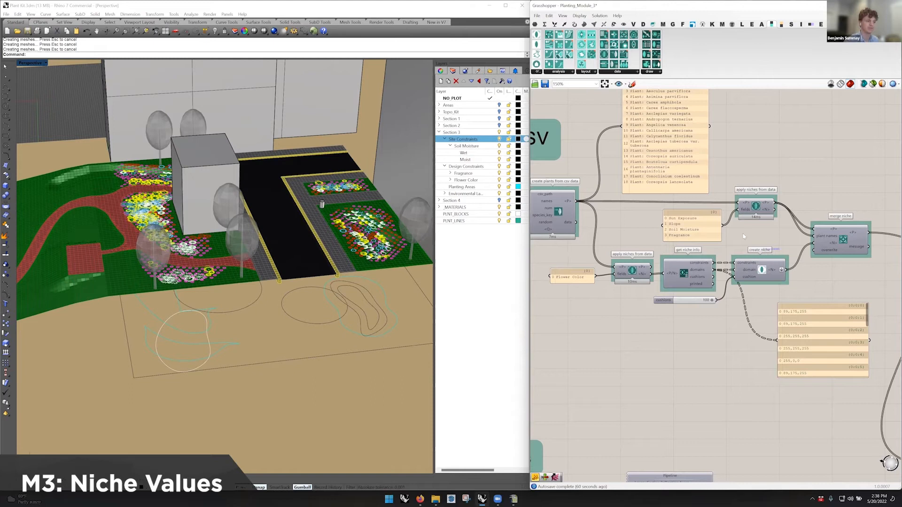
{"action": "left_click", "coordinate": [635, 270]}
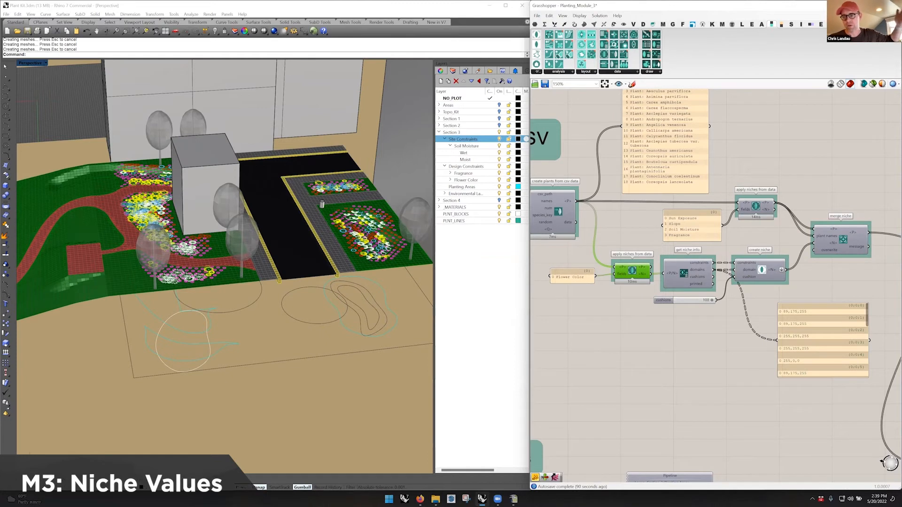
{"action": "left_click", "coordinate": [798, 293]}
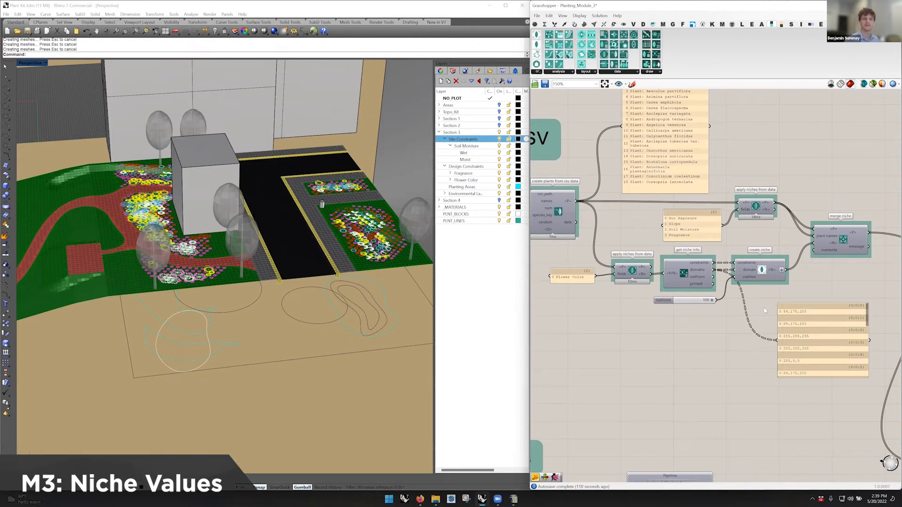
{"action": "right_click_drag", "start_coordinate": [765, 310], "coordinate": [669, 307]}
{"action": "mouse_move", "coordinate": [767, 217]}
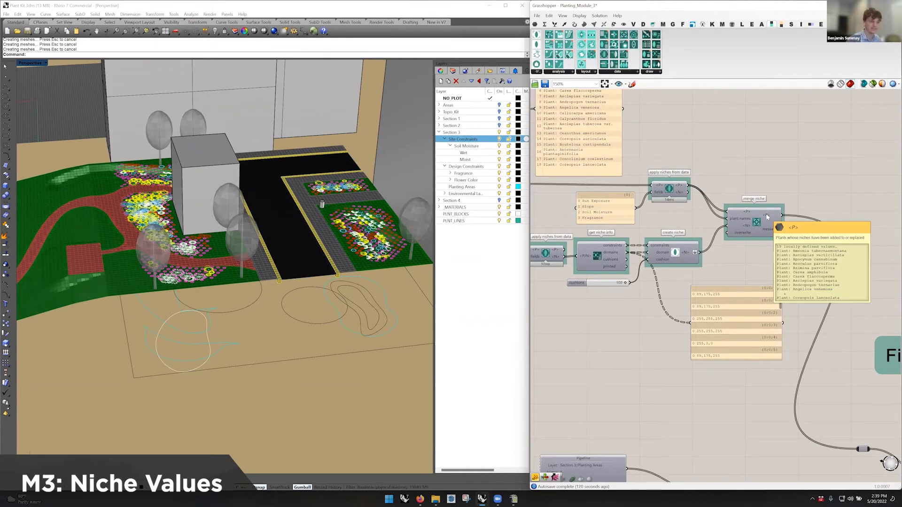
{"action": "right_click_drag", "start_coordinate": [609, 232], "coordinate": [727, 222]}
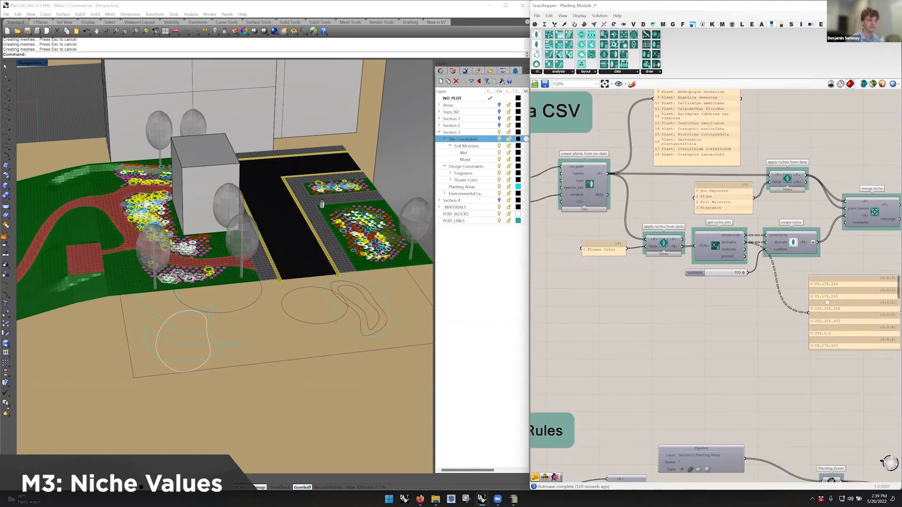
{"action": "scroll", "coordinate": [662, 261], "scroll_direction": "down", "scroll_amount": 4}
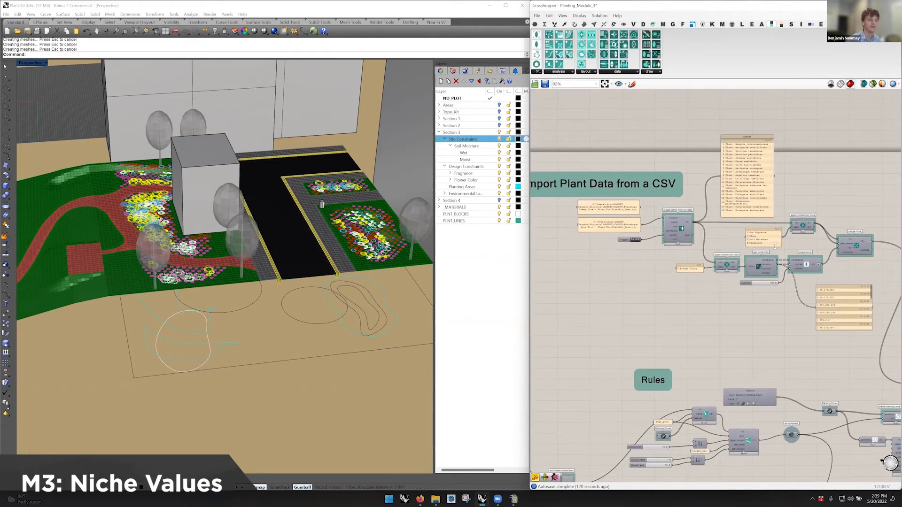
{"action": "scroll", "coordinate": [772, 244], "scroll_direction": "up", "scroll_amount": 3}
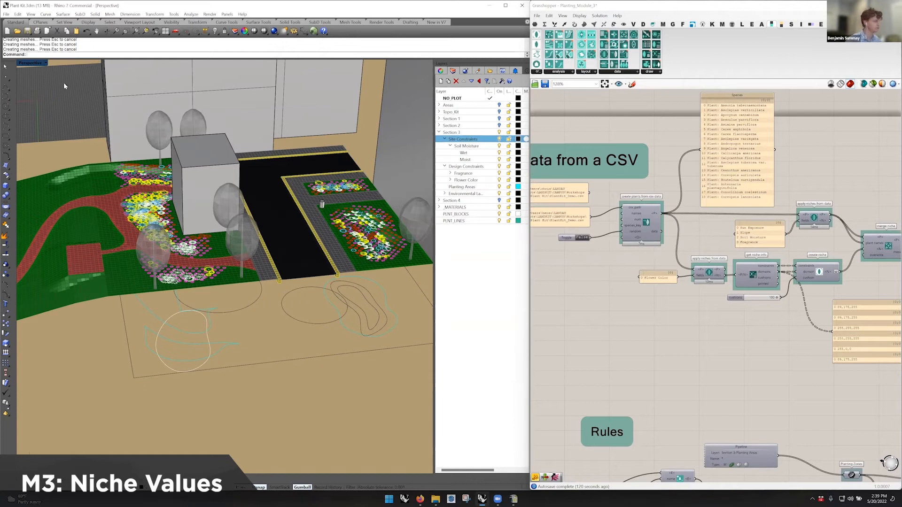
Step: Switch the maximized Rhino viewport from Perspective to the Convention plan view
{"action": "double_click", "coordinate": [26, 62]}
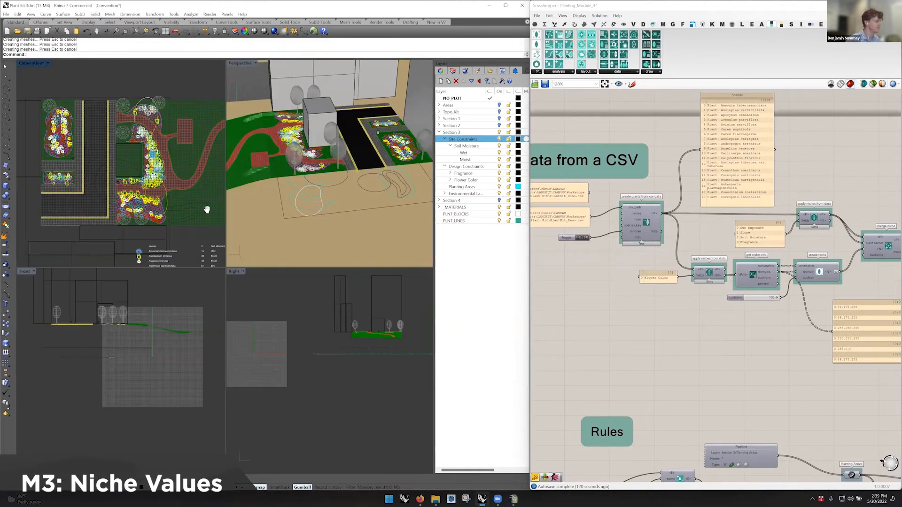
{"action": "double_click", "coordinate": [28, 63]}
{"action": "scroll", "coordinate": [667, 313], "scroll_direction": "down", "scroll_amount": 3}
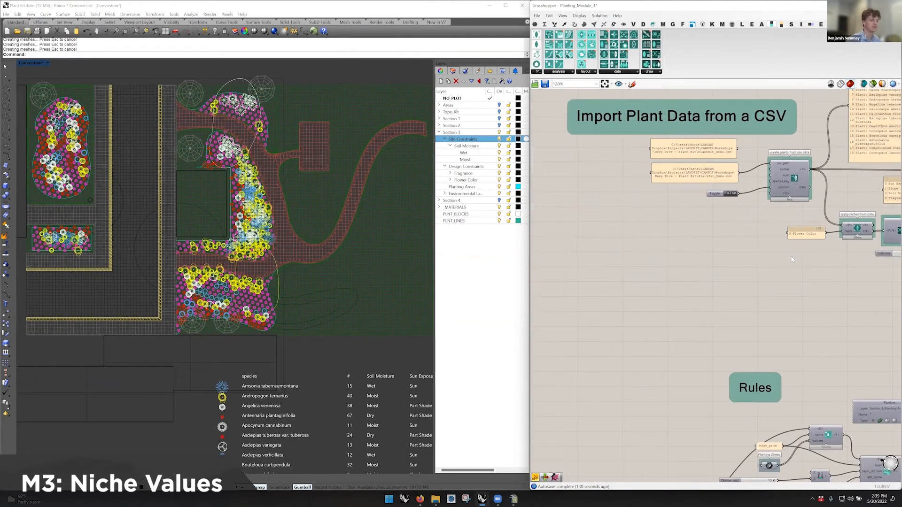
Step: Trace the Adding Analysis Layers group to its Fragrance and Flower Color components and widen the Fragrance layer path panel
{"action": "scroll", "coordinate": [668, 313], "scroll_direction": "down", "scroll_amount": 1}
{"action": "right_click_drag", "start_coordinate": [779, 274], "coordinate": [808, 265]}
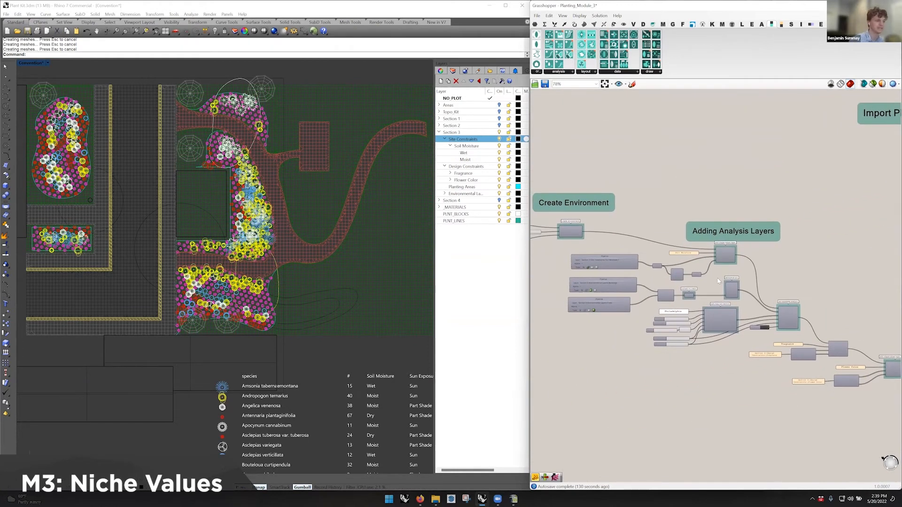
{"action": "scroll", "coordinate": [721, 281], "scroll_direction": "up", "scroll_amount": 5}
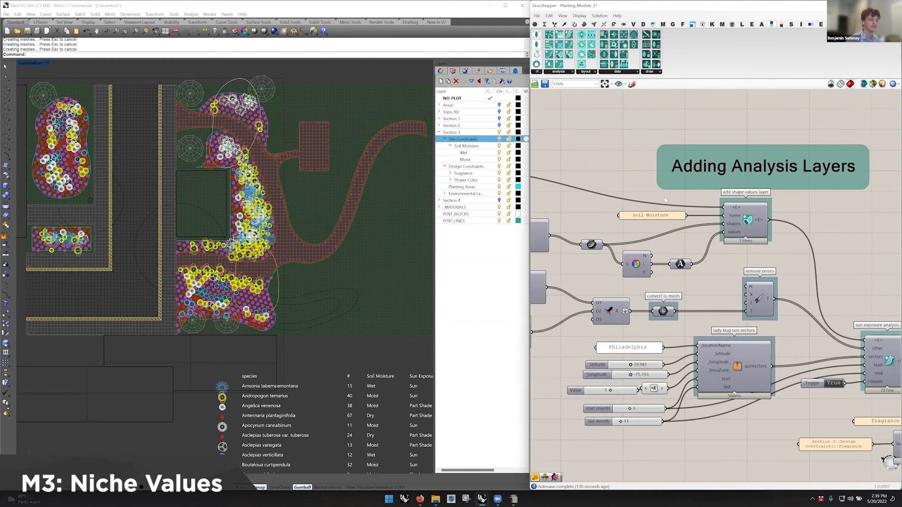
{"action": "right_click_drag", "start_coordinate": [829, 310], "coordinate": [684, 224]}
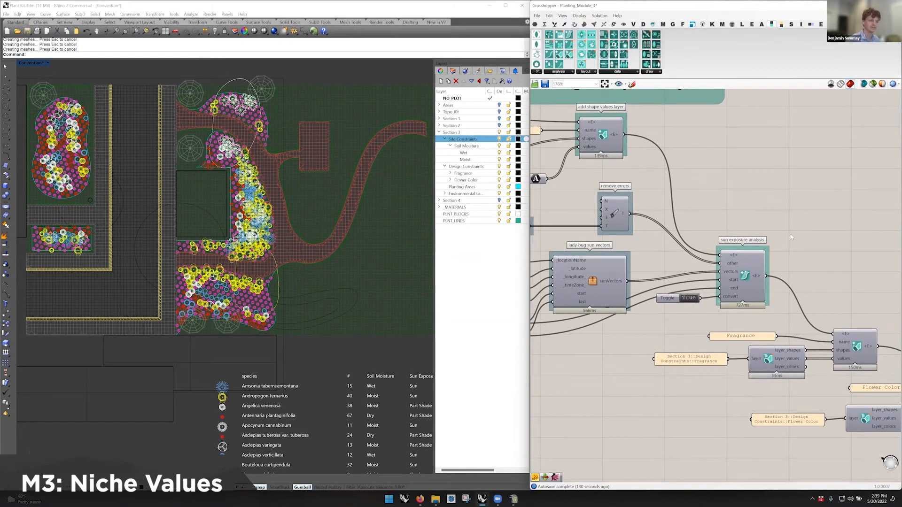
{"action": "scroll", "coordinate": [832, 317], "scroll_direction": "down", "scroll_amount": 1}
{"action": "right_click_drag", "start_coordinate": [832, 318], "coordinate": [756, 271]}
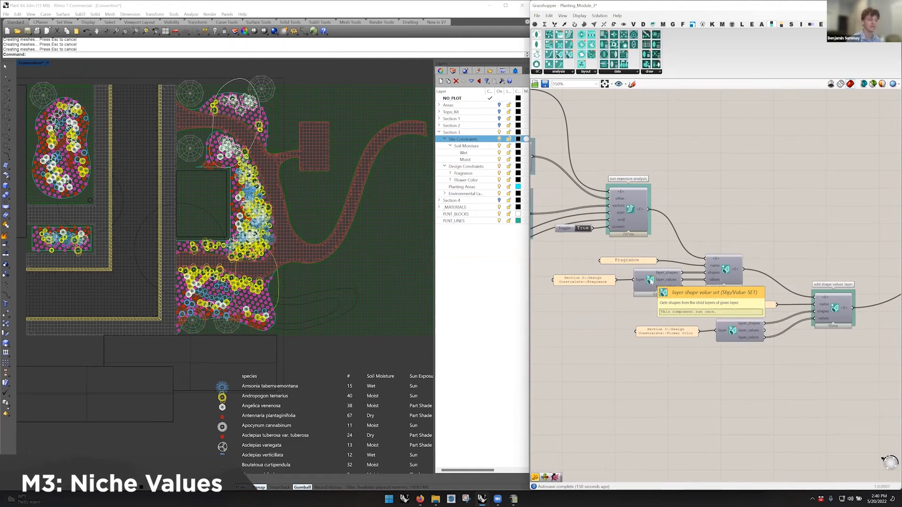
{"action": "left_click_drag", "start_coordinate": [553, 284], "coordinate": [536, 284]}
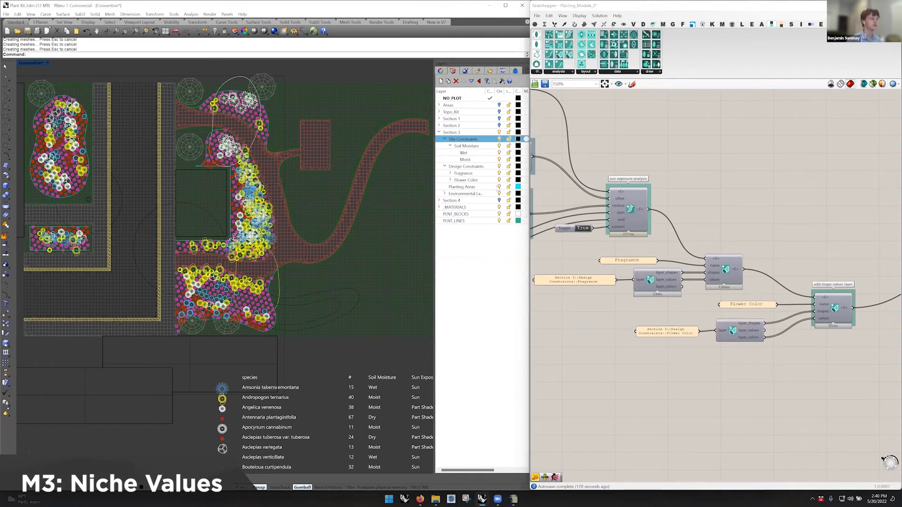
Step: Collapse Site Constraints, expand the Flower Color layer in Rhino and select the objects on its White sublayer
{"action": "left_click", "coordinate": [445, 139]}
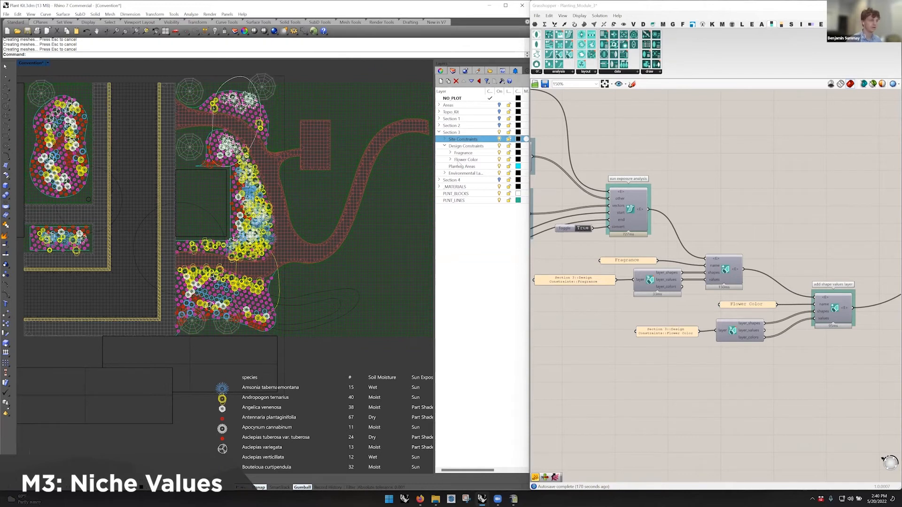
{"action": "left_click", "coordinate": [451, 160]}
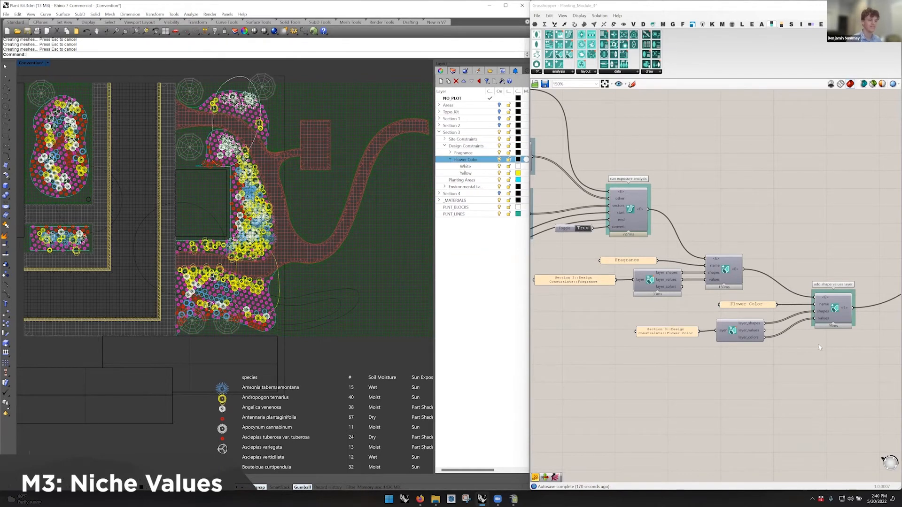
{"action": "mouse_move", "coordinate": [828, 320]}
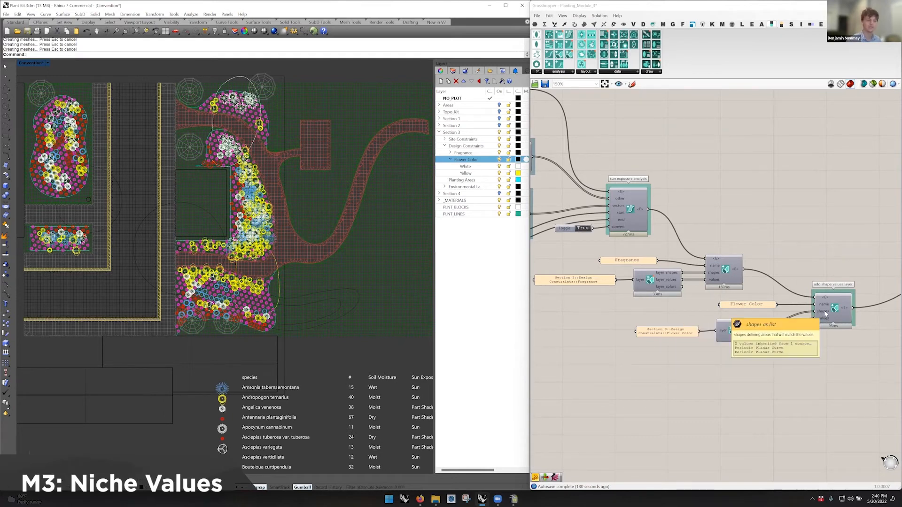
{"action": "right_click", "coordinate": [476, 166]}
{"action": "left_click", "coordinate": [502, 279]}
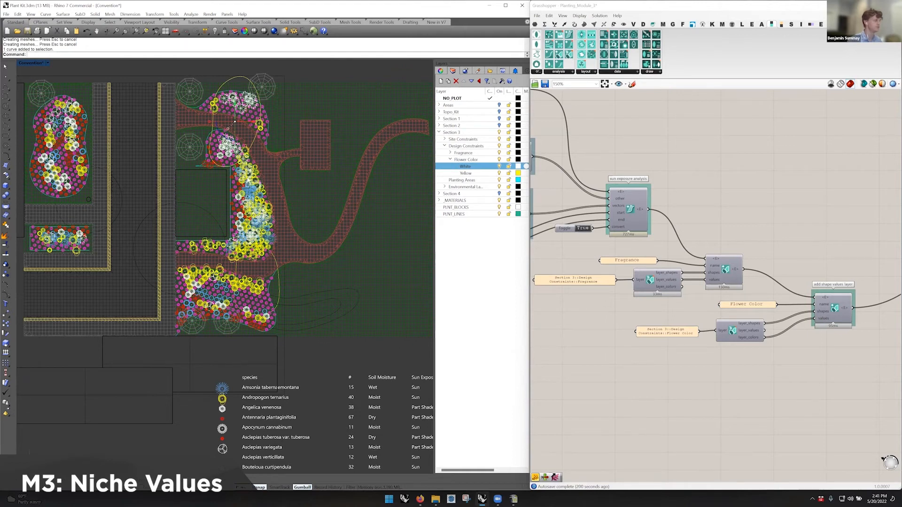
Step: Select the closed curve around the lower planting area and check the objects on the Yellow sublayer
{"action": "left_click", "coordinate": [279, 295]}
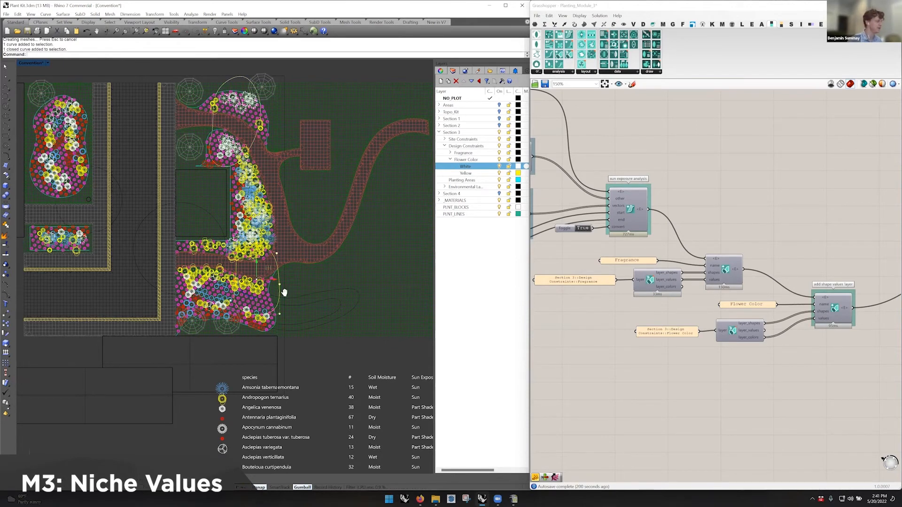
{"action": "scroll", "coordinate": [266, 292], "scroll_direction": "up", "scroll_amount": 5}
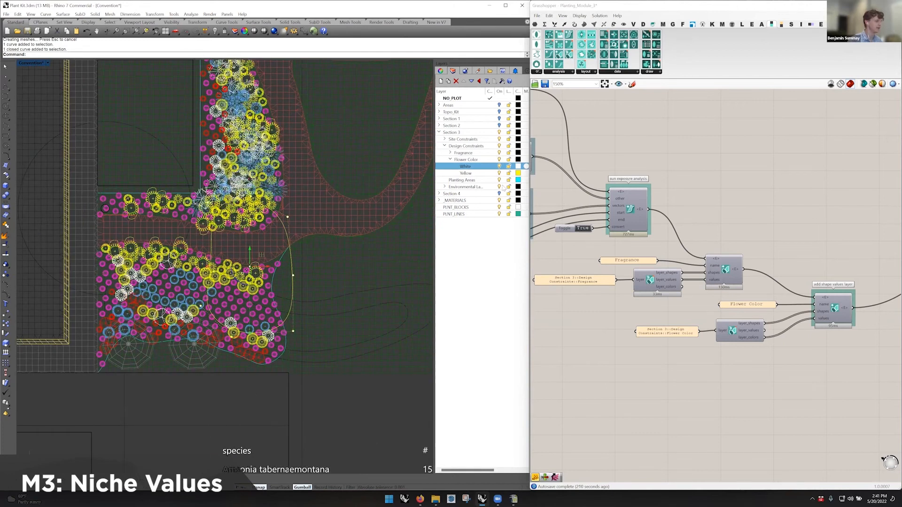
{"action": "right_click", "coordinate": [476, 174]}
{"action": "left_click", "coordinate": [503, 287]}
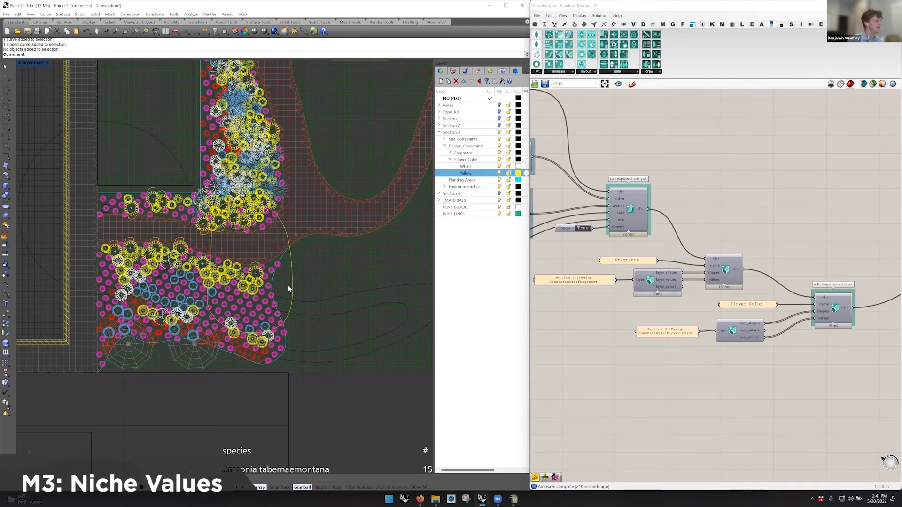
{"action": "scroll", "coordinate": [287, 284], "scroll_direction": "down", "scroll_amount": 3}
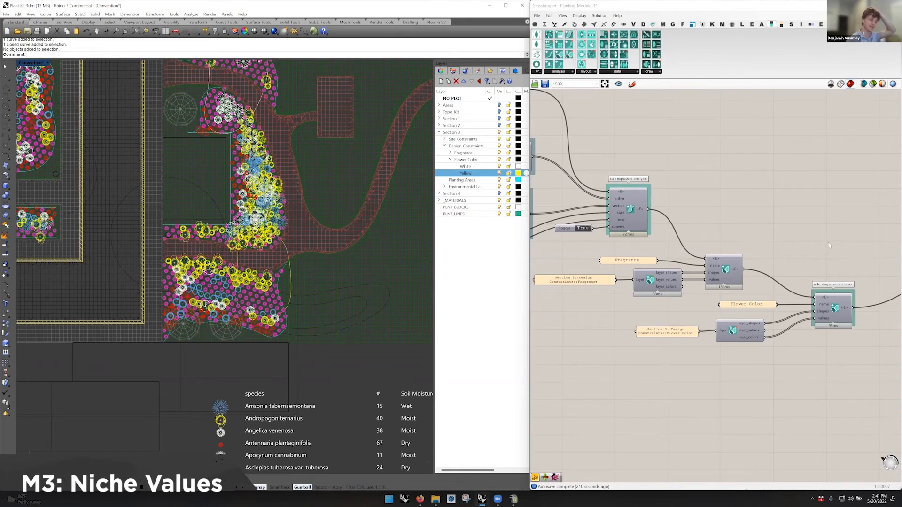
{"action": "right_click_drag", "start_coordinate": [658, 287], "coordinate": [693, 290]}
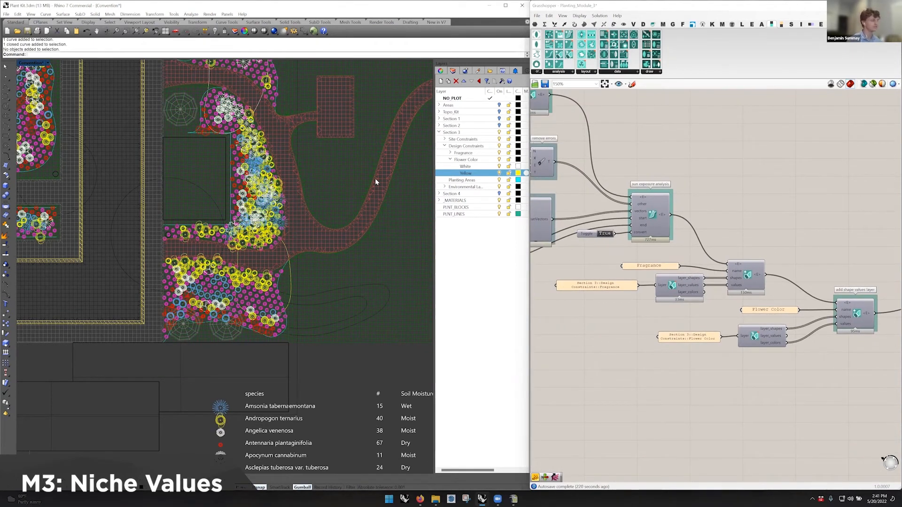
Step: Expand the Fragrance layer under Design Constraints to show its Fragrant sublayer
{"action": "left_click", "coordinate": [449, 140]}
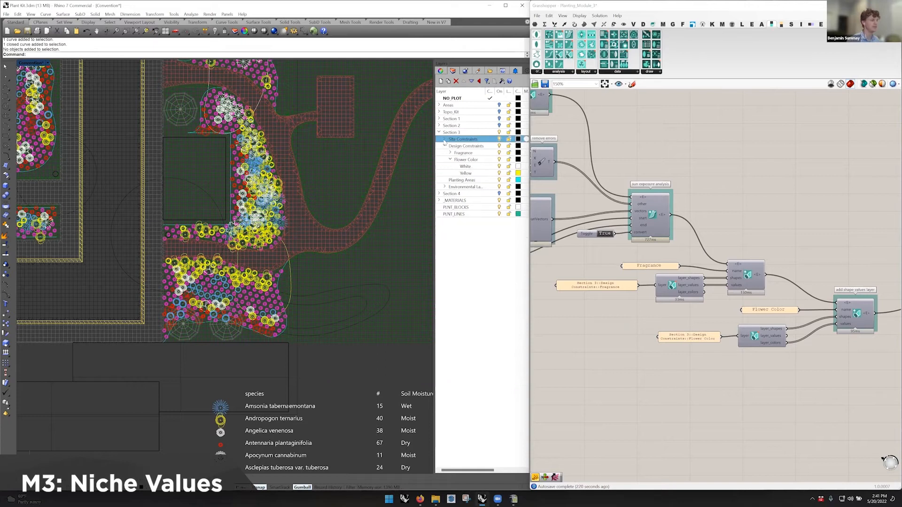
{"action": "left_click", "coordinate": [450, 154]}
{"action": "right_click", "coordinate": [465, 161]}
{"action": "left_click", "coordinate": [544, 456]}
Step: Switch to PlantKit_Demo.csv in OpenOffice Calc, highlight the Fragrance column and return to Rhino
{"action": "left_click", "coordinate": [513, 499]}
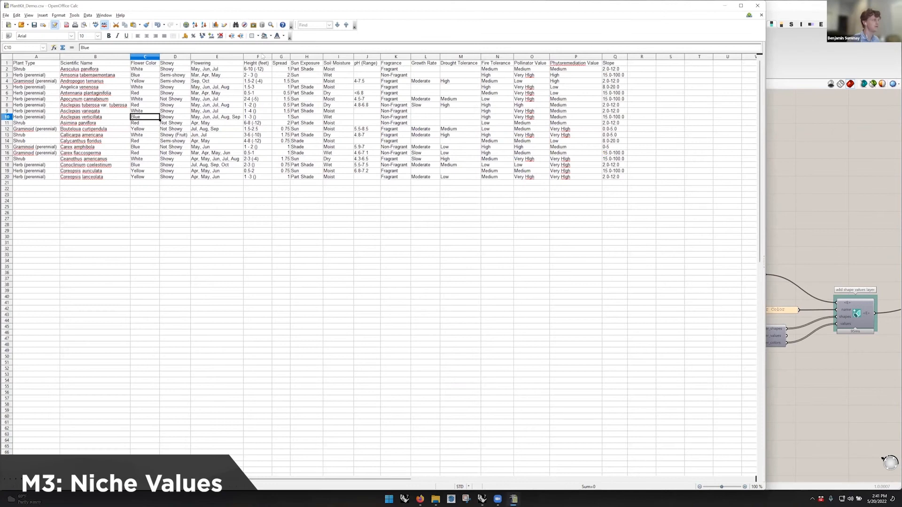
{"action": "left_click", "coordinate": [396, 57]}
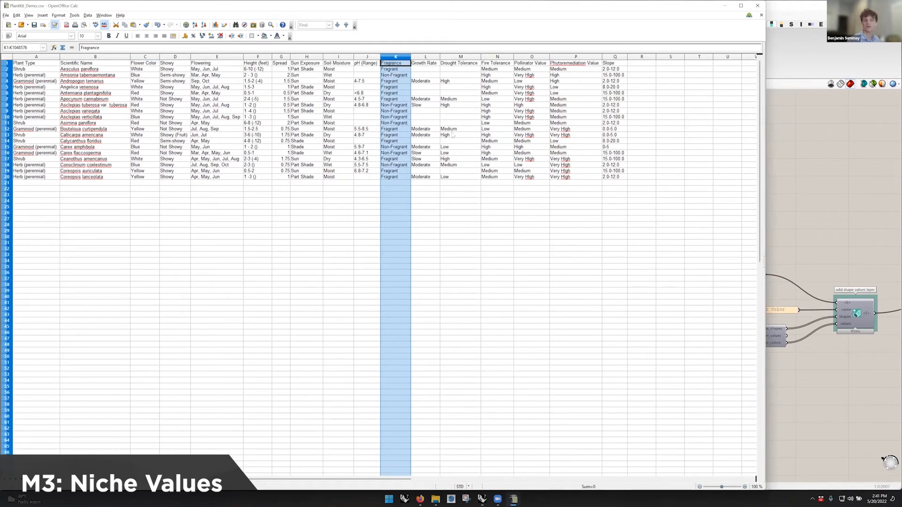
{"action": "left_click", "coordinate": [825, 121]}
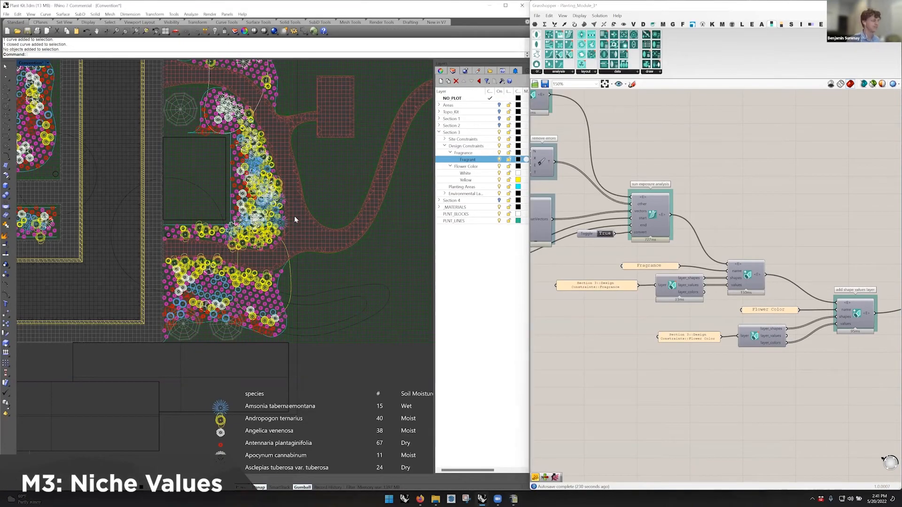
Step: Select the objects on the Fragrant sublayer to locate the fragrance areas in plan, and clear the selection
{"action": "right_click", "coordinate": [474, 161]}
{"action": "left_click", "coordinate": [511, 275]}
{"action": "right_click_drag", "start_coordinate": [152, 211], "coordinate": [198, 218]}
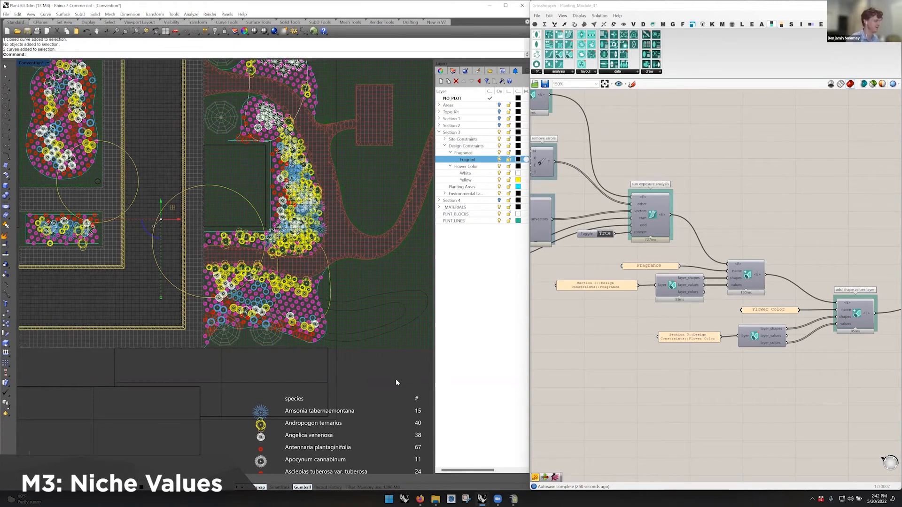
{"action": "key", "text": "Escape"}
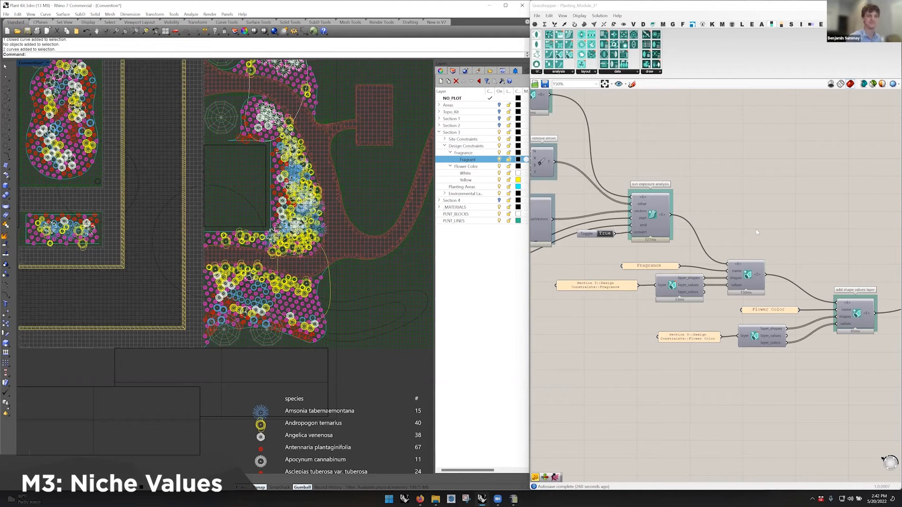
Step: Follow the definition from the analysis layers through the Rules group and examine the Fill with 'Pattern' components
{"action": "right_click_drag", "start_coordinate": [809, 204], "coordinate": [748, 227]}
{"action": "right_click_drag", "start_coordinate": [838, 195], "coordinate": [670, 263]}
{"action": "scroll", "coordinate": [671, 263], "scroll_direction": "down", "scroll_amount": 4}
{"action": "right_click_drag", "start_coordinate": [739, 354], "coordinate": [685, 364]}
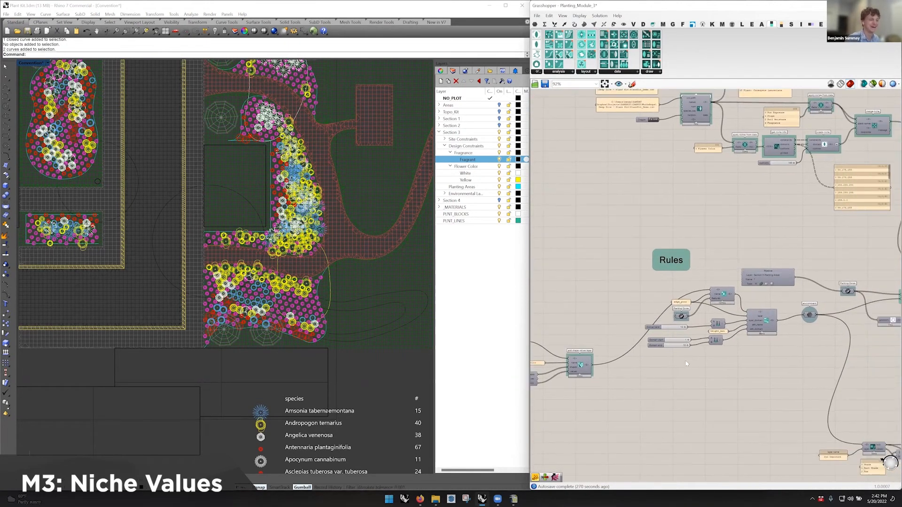
{"action": "scroll", "coordinate": [706, 330], "scroll_direction": "up", "scroll_amount": 2}
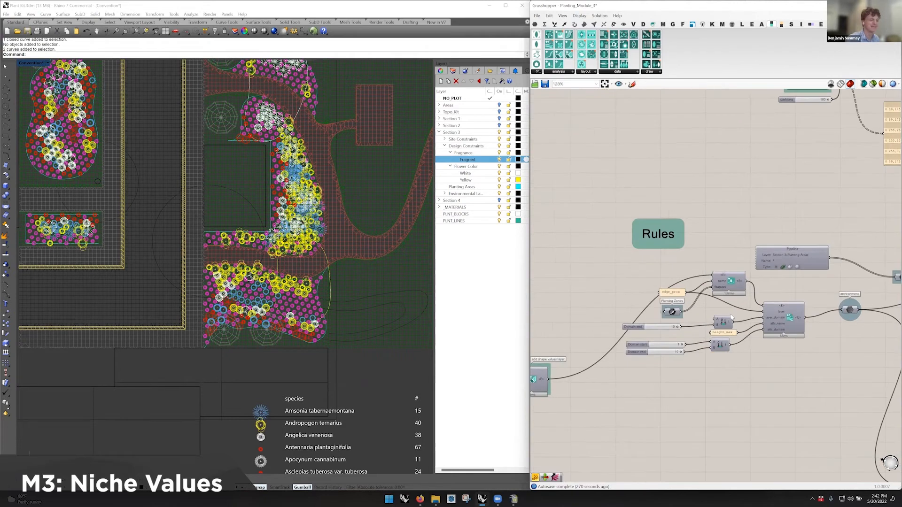
{"action": "right_click_drag", "start_coordinate": [732, 254], "coordinate": [628, 326]}
{"action": "scroll", "coordinate": [652, 313], "scroll_direction": "down", "scroll_amount": 2}
{"action": "right_click_drag", "start_coordinate": [731, 201], "coordinate": [562, 194]}
{"action": "scroll", "coordinate": [807, 319], "scroll_direction": "up", "scroll_amount": 3}
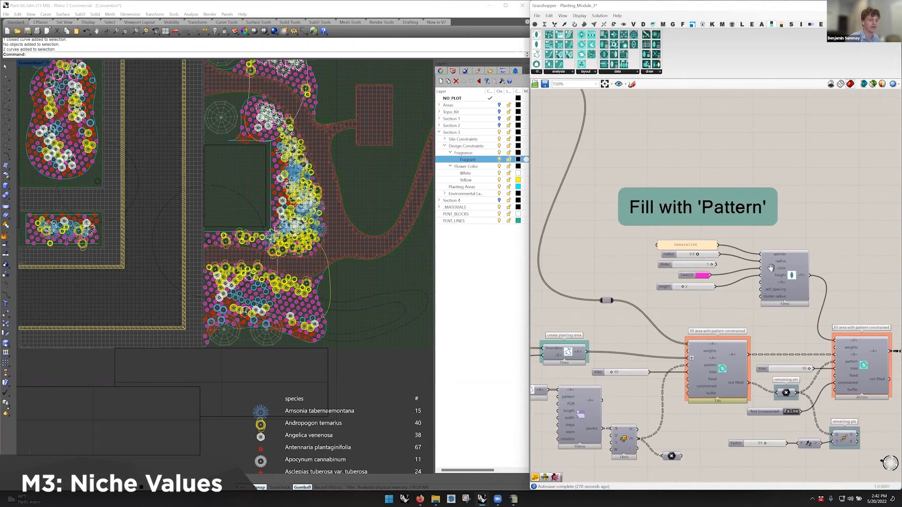
{"action": "right_click_drag", "start_coordinate": [305, 121], "coordinate": [307, 128]}
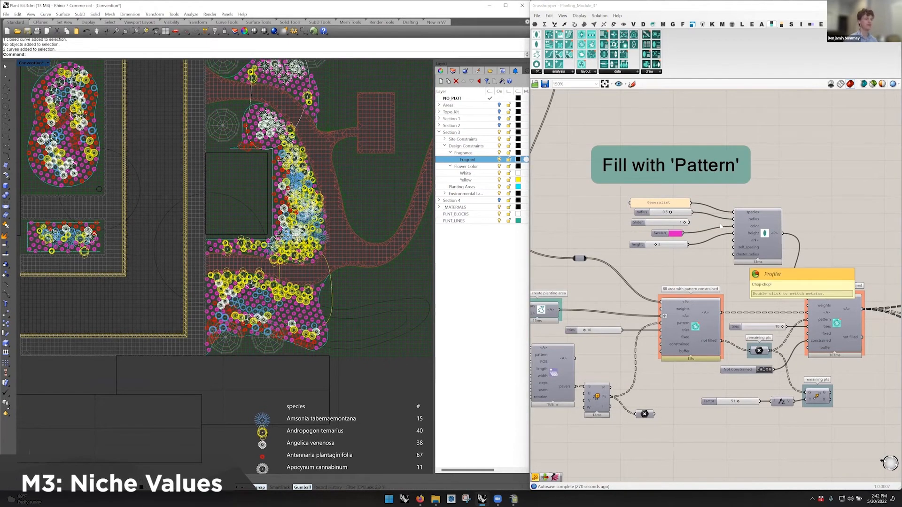
Step: Examine the Generalist plant component and its connection to the second fill area with pattern constrained component
{"action": "left_click", "coordinate": [765, 234]}
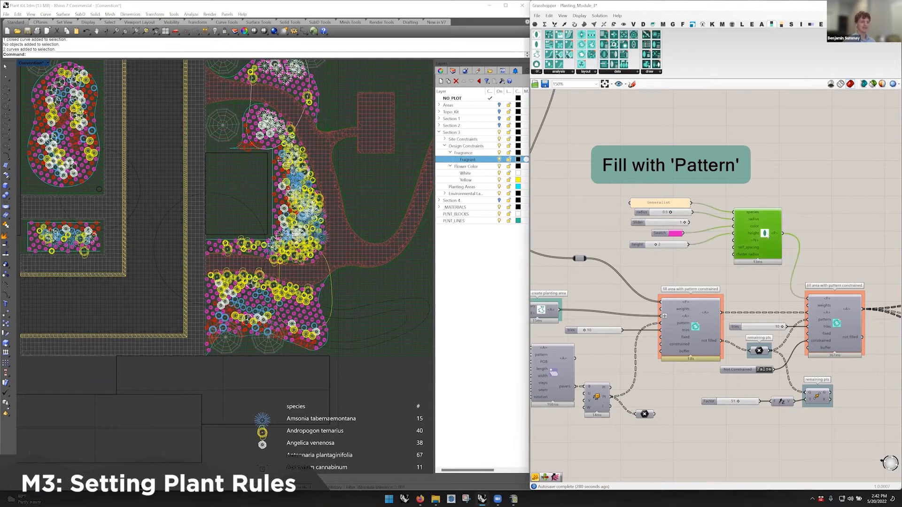
{"action": "right_click_drag", "start_coordinate": [714, 290], "coordinate": [716, 265]}
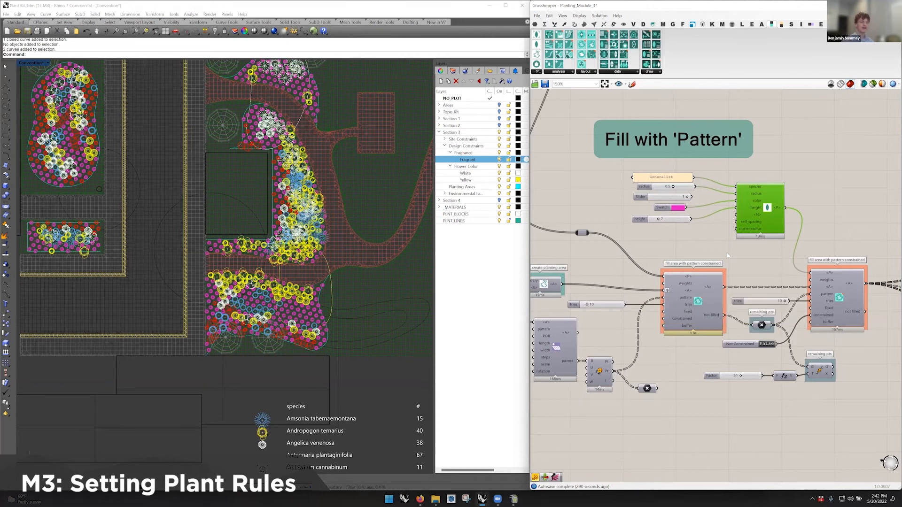
{"action": "left_click", "coordinate": [799, 247]}
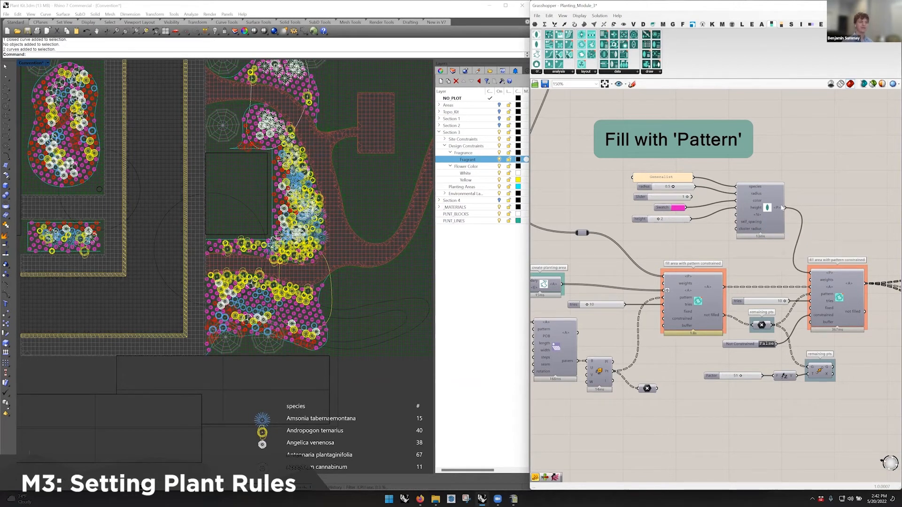
{"action": "mouse_move", "coordinate": [777, 208]}
{"action": "mouse_move", "coordinate": [833, 297]}
Step: Trace the first fill component's not filled output through the remaining pts parameter to the second fill component
{"action": "right_click", "coordinate": [762, 324]}
{"action": "left_click", "coordinate": [761, 325]}
{"action": "left_click", "coordinate": [762, 326]}
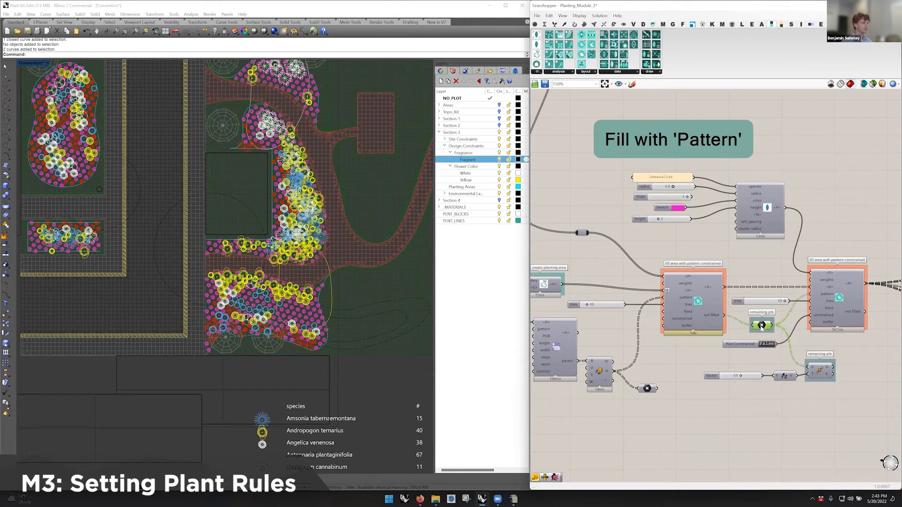
{"action": "right_click_drag", "start_coordinate": [762, 326], "coordinate": [691, 325]}
{"action": "left_click", "coordinate": [691, 325]}
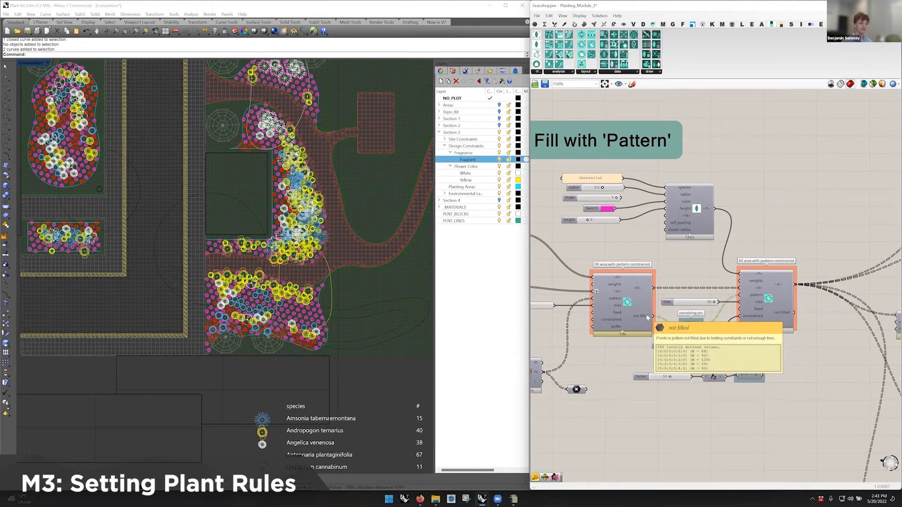
{"action": "right_click_drag", "start_coordinate": [646, 314], "coordinate": [737, 311]}
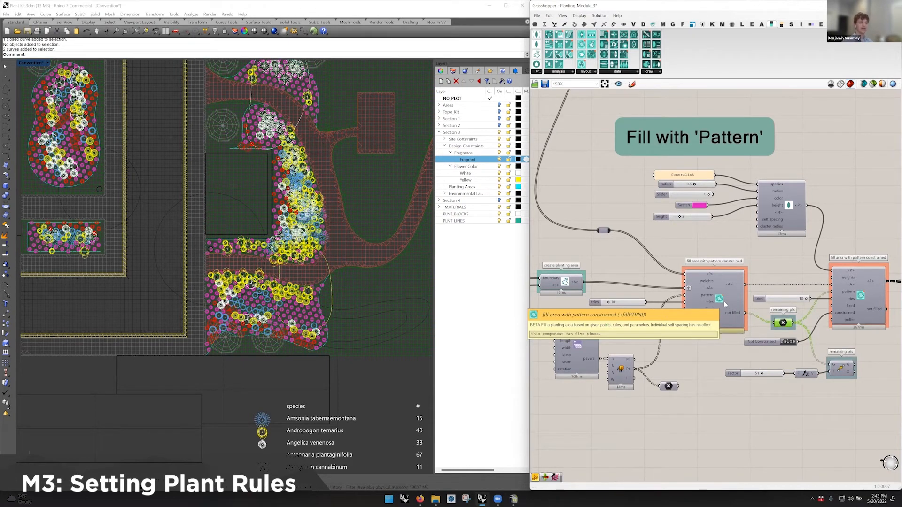
{"action": "mouse_move", "coordinate": [789, 323]}
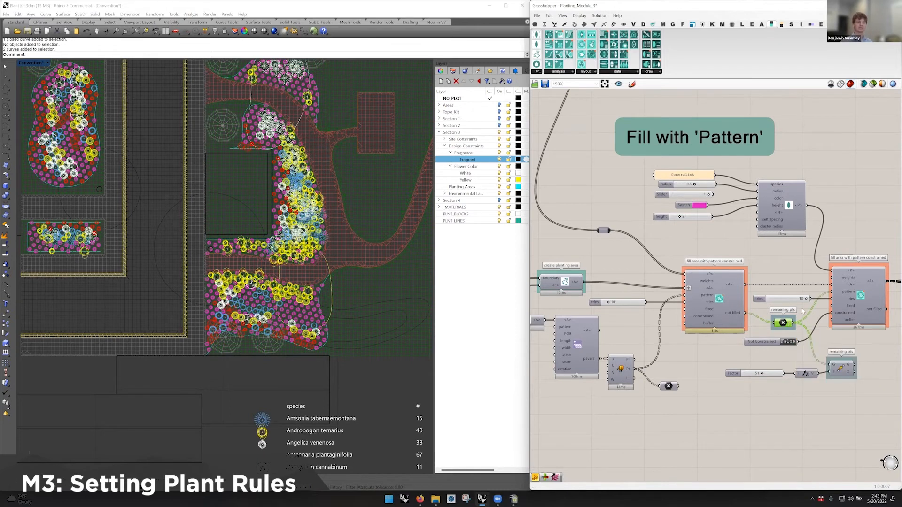
{"action": "right_click_drag", "start_coordinate": [776, 294], "coordinate": [711, 290]}
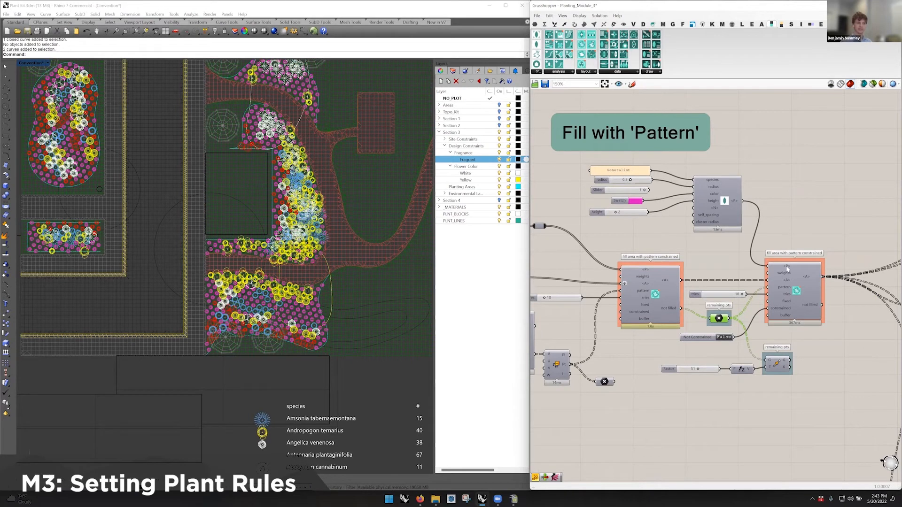
{"action": "mouse_move", "coordinate": [787, 267]}
{"action": "right_click_drag", "start_coordinate": [746, 340], "coordinate": [730, 344]}
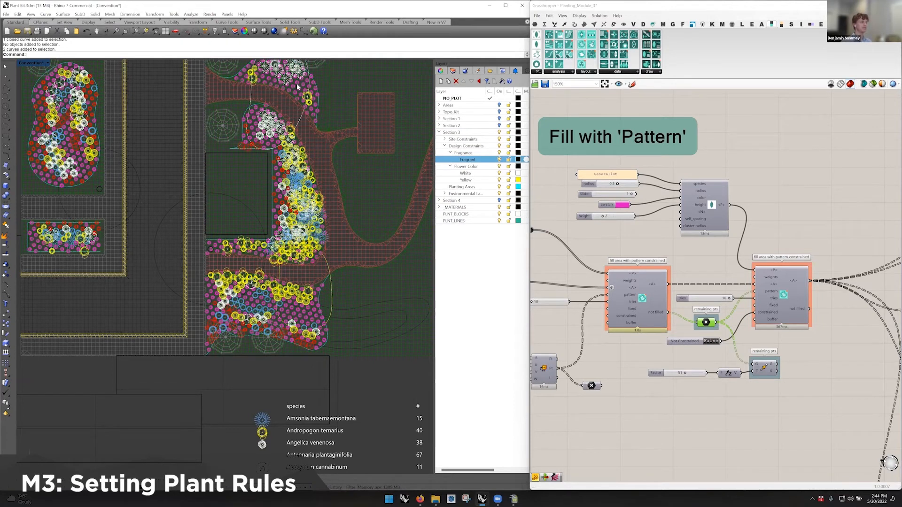
{"action": "left_click", "coordinate": [784, 357]}
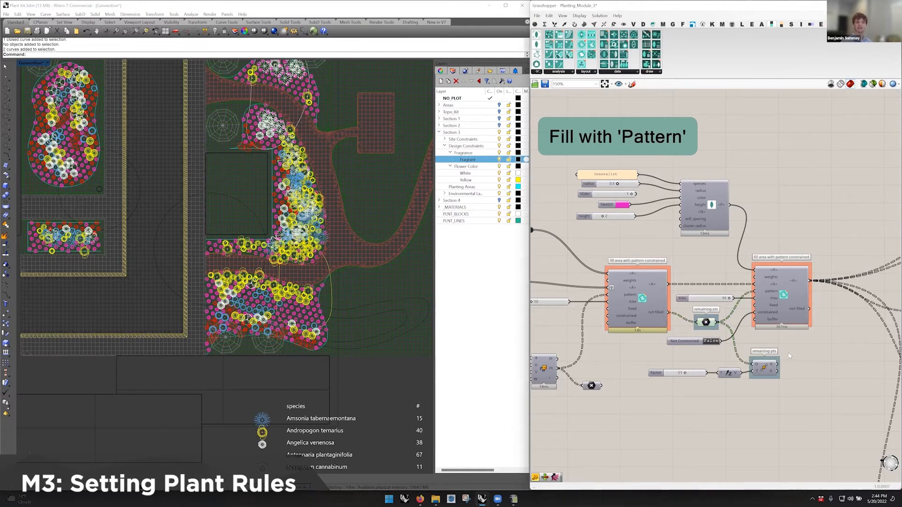
{"action": "right_click", "coordinate": [707, 323]}
{"action": "left_click", "coordinate": [810, 359]}
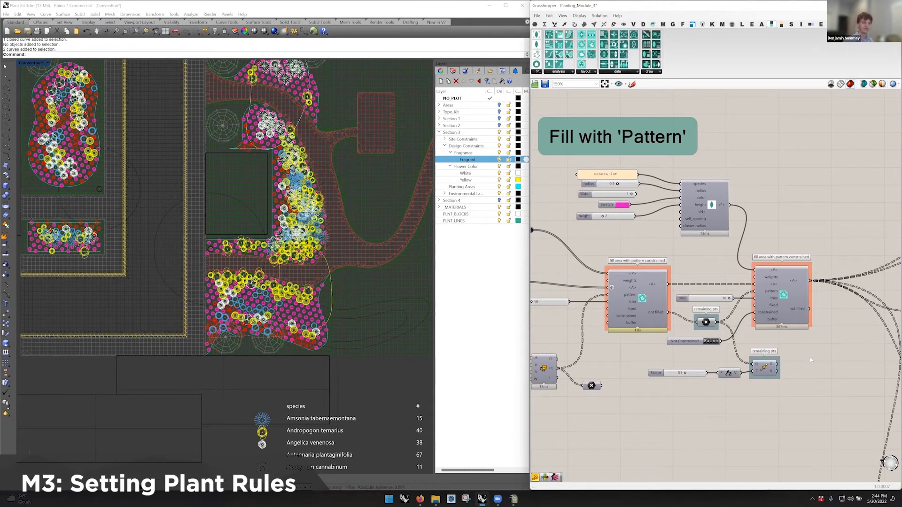
Step: Set the first pattern fill component's tries to 30 and compare the planting in plan
{"action": "right_click_drag", "start_coordinate": [551, 310], "coordinate": [595, 310]}
{"action": "double_click", "coordinate": [590, 302]}
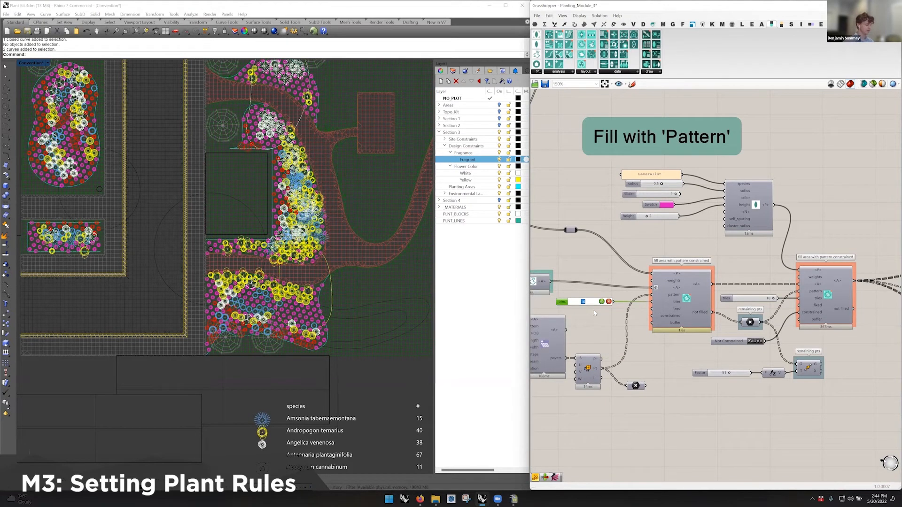
{"action": "type", "text": "30"}
{"action": "left_click", "coordinate": [601, 302]}
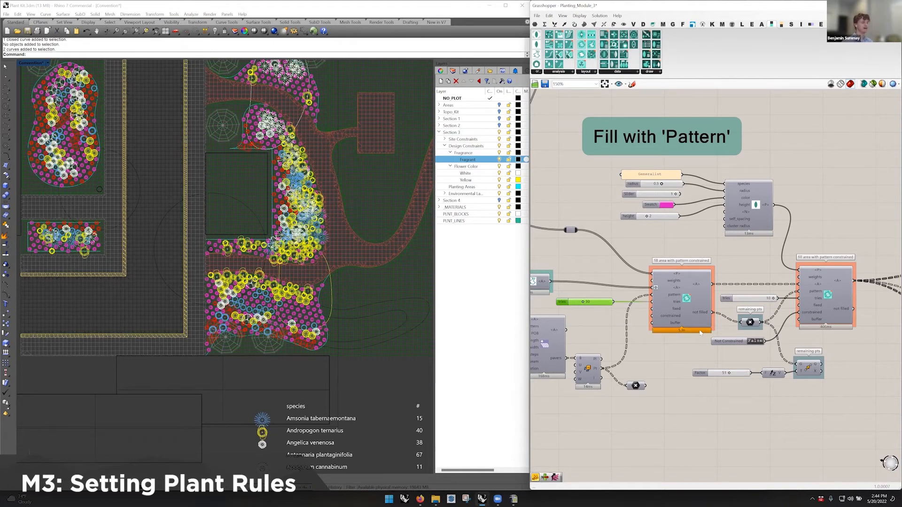
{"action": "right_click_drag", "start_coordinate": [761, 324], "coordinate": [757, 327]}
{"action": "right_click_drag", "start_coordinate": [332, 207], "coordinate": [334, 231]}
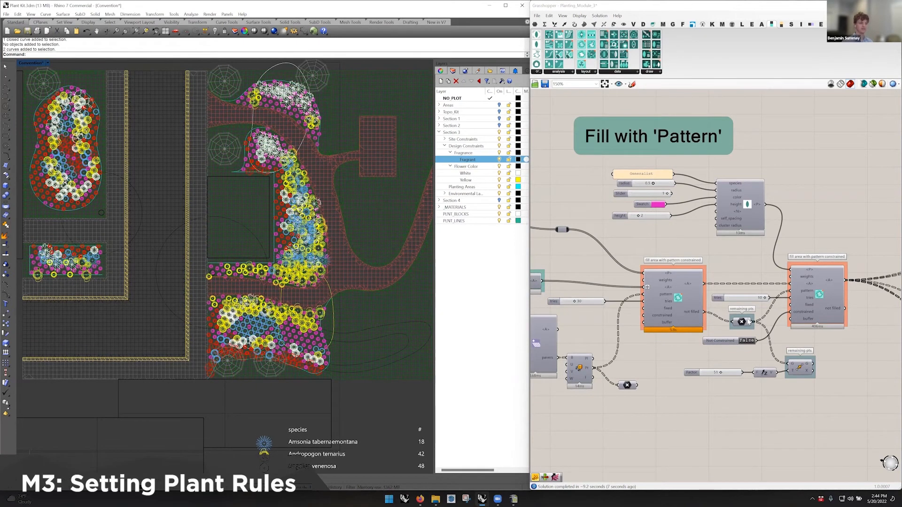
{"action": "mouse_move", "coordinate": [749, 321]}
Step: Set the first pattern fill component's tries to 10
{"action": "right_click_drag", "start_coordinate": [590, 302], "coordinate": [644, 303]}
{"action": "double_click", "coordinate": [632, 301]}
{"action": "type", "text": "10"}
{"action": "key", "text": "Return"}
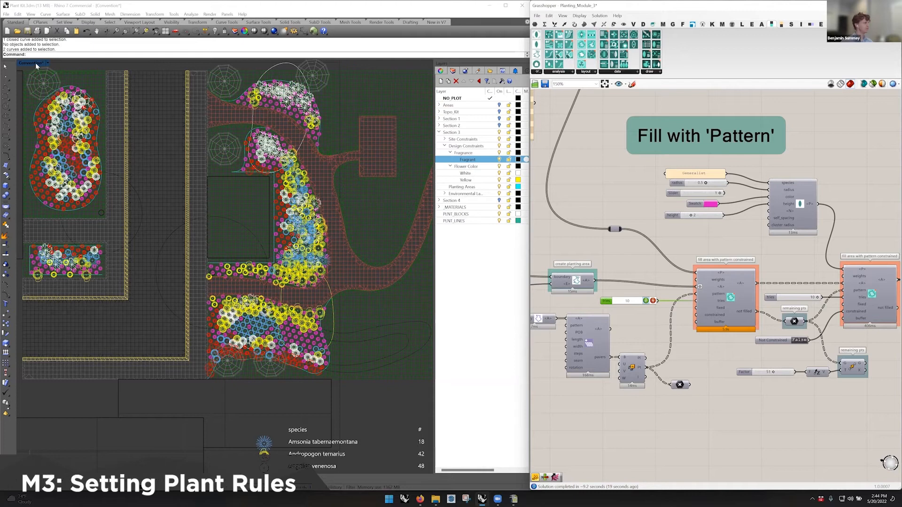
{"action": "key", "text": "Return"}
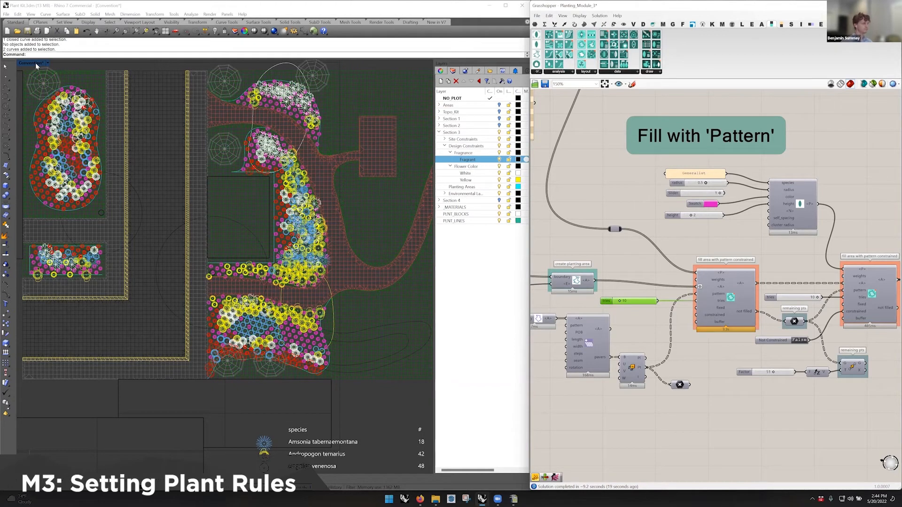
Step: Switch from the maximized plan viewport to a maximized Perspective viewport showing the planting beds
{"action": "double_click", "coordinate": [36, 65]}
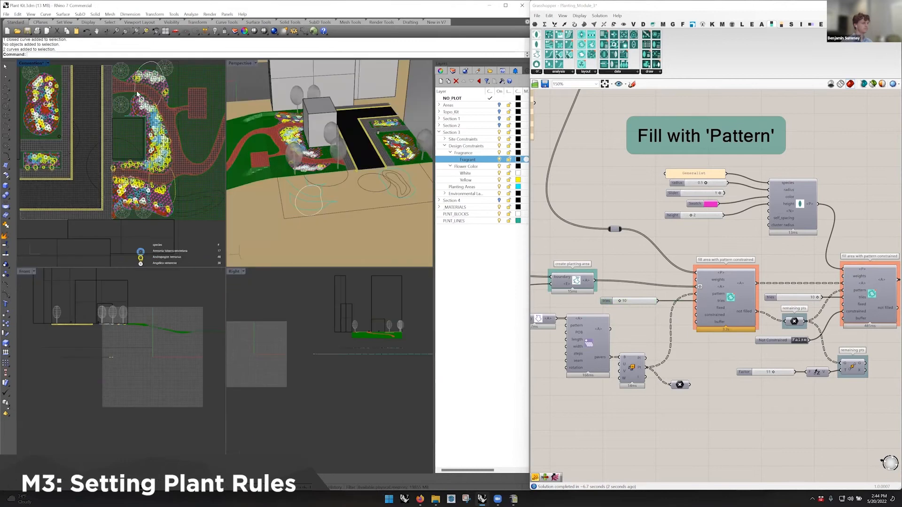
{"action": "double_click", "coordinate": [246, 63]}
{"action": "right_click_drag", "start_coordinate": [271, 177], "coordinate": [286, 179]}
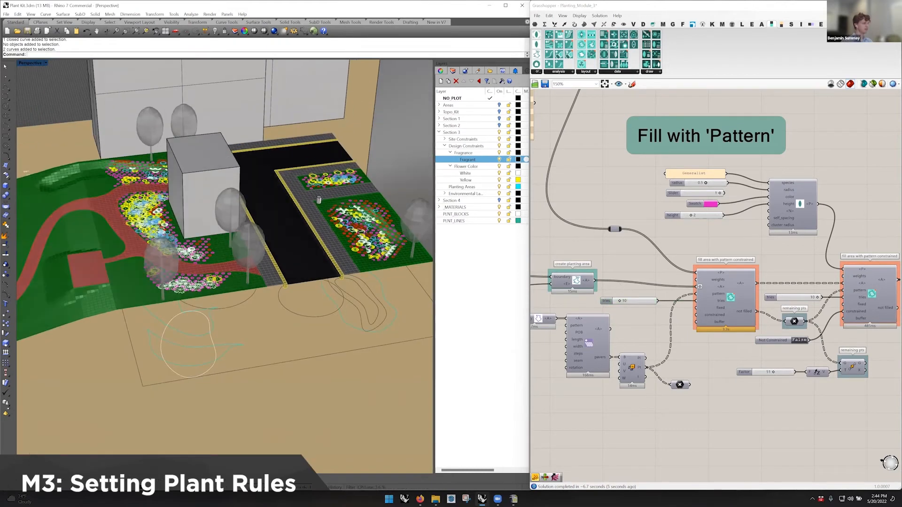
Step: Turn on the preview of the component in the Output group that displays the plants as 3D spheres
{"action": "scroll", "coordinate": [721, 328], "scroll_direction": "down", "scroll_amount": 8}
{"action": "scroll", "coordinate": [775, 324], "scroll_direction": "up", "scroll_amount": 5}
{"action": "right_click", "coordinate": [758, 301]}
{"action": "left_click", "coordinate": [779, 313]}
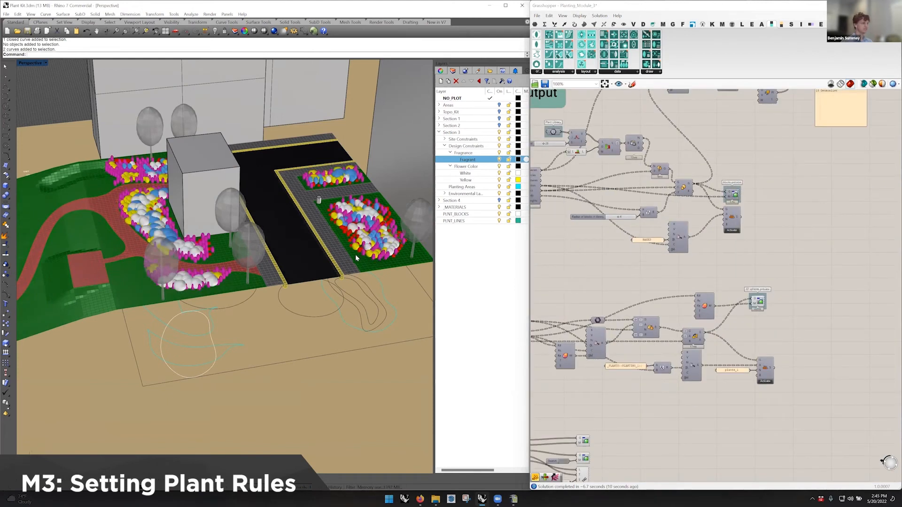
{"action": "right_click_drag", "start_coordinate": [298, 245], "coordinate": [298, 246]}
Step: Set the Generalist plant's height to 1 and check the 3D planting up close
{"action": "right_click_drag", "start_coordinate": [545, 221], "coordinate": [834, 272]}
{"action": "scroll", "coordinate": [619, 250], "scroll_direction": "up", "scroll_amount": 3}
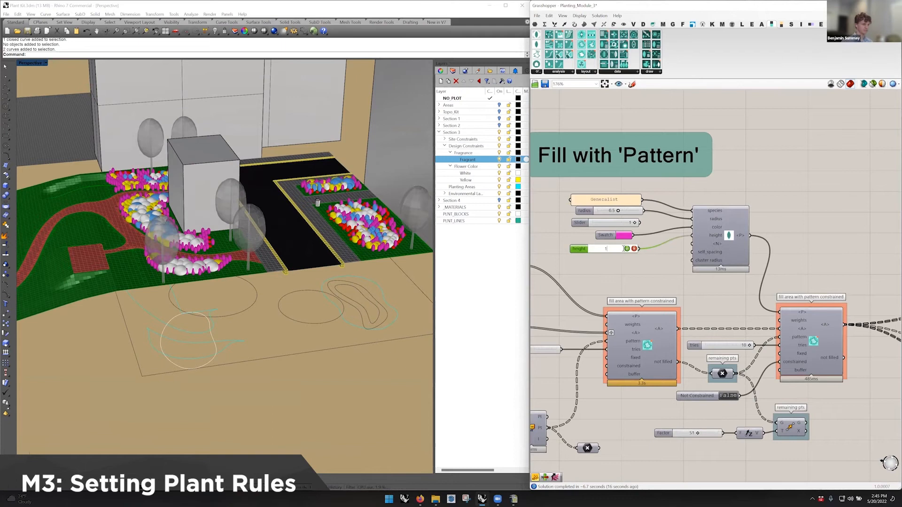
{"action": "left_click_drag", "start_coordinate": [600, 249], "coordinate": [596, 249]}
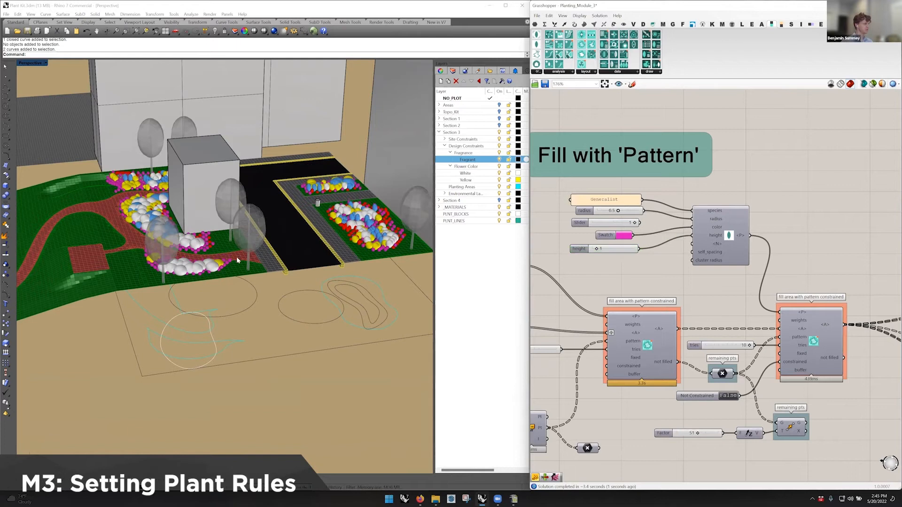
{"action": "scroll", "coordinate": [359, 253], "scroll_direction": "up", "scroll_amount": 2}
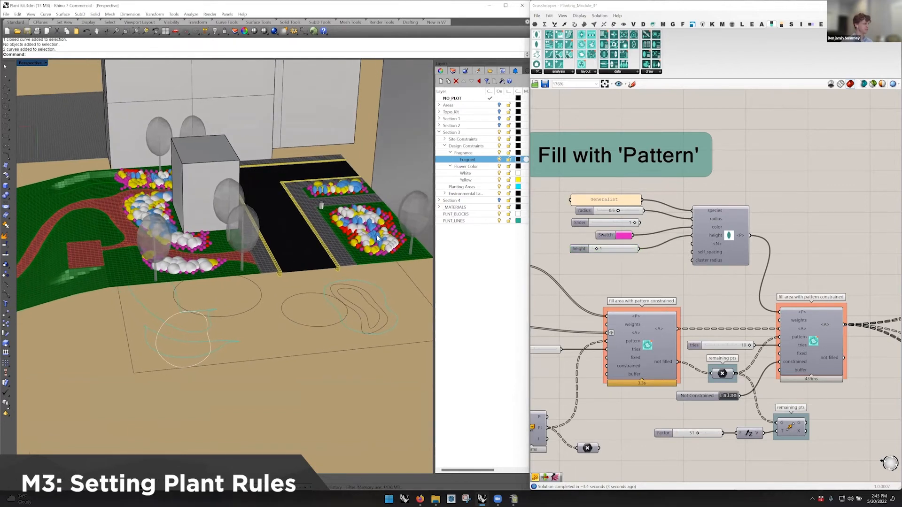
{"action": "scroll", "coordinate": [379, 237], "scroll_direction": "up", "scroll_amount": 2}
Step: Select the edge proximity rule components in the Rules group and move them slightly down the canvas
{"action": "right_click_drag", "start_coordinate": [737, 288], "coordinate": [791, 281]}
{"action": "scroll", "coordinate": [791, 281], "scroll_direction": "down", "scroll_amount": 2}
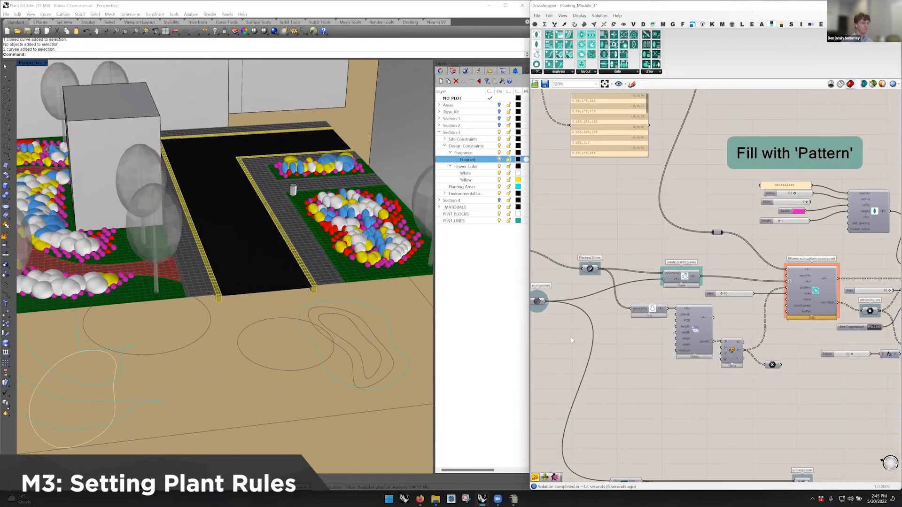
{"action": "right_click_drag", "start_coordinate": [570, 340], "coordinate": [718, 312]}
{"action": "right_click_drag", "start_coordinate": [634, 327], "coordinate": [899, 290]}
{"action": "right_click_drag", "start_coordinate": [651, 313], "coordinate": [805, 303]}
{"action": "right_click_drag", "start_coordinate": [744, 306], "coordinate": [664, 320]}
{"action": "left_click_drag", "start_coordinate": [804, 323], "coordinate": [619, 219]}
{"action": "left_click_drag", "start_coordinate": [726, 240], "coordinate": [725, 282]}
{"action": "left_click", "coordinate": [765, 251]}
{"action": "right_click_drag", "start_coordinate": [770, 254], "coordinate": [736, 247]}
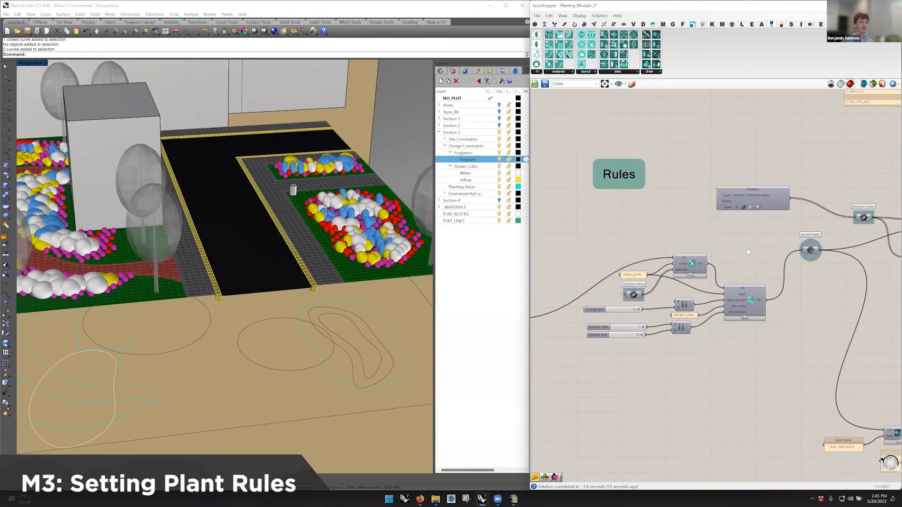
Step: Trace the Planting Zones input of the edge proximity rule and pick two closed curves in the model
{"action": "left_click", "coordinate": [635, 295]}
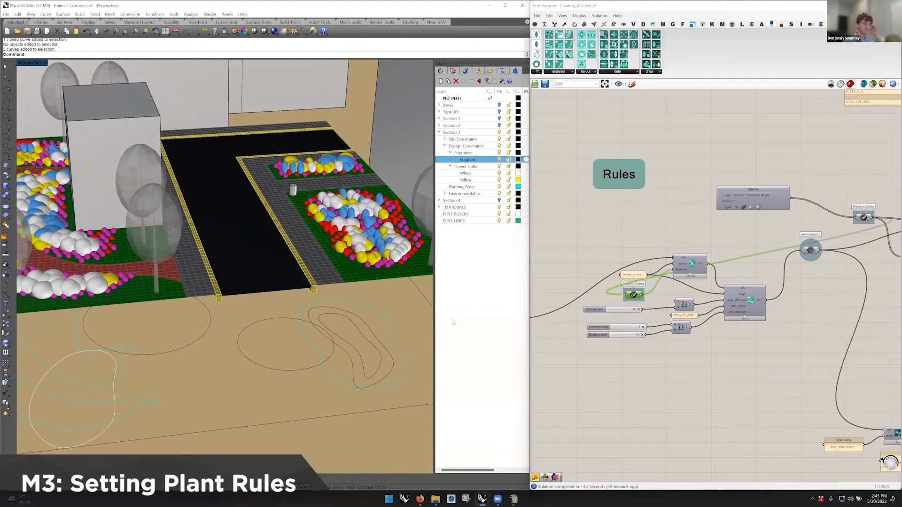
{"action": "left_click", "coordinate": [394, 350]}
{"action": "left_click", "coordinate": [118, 376]}
{"action": "left_click", "coordinate": [725, 375]}
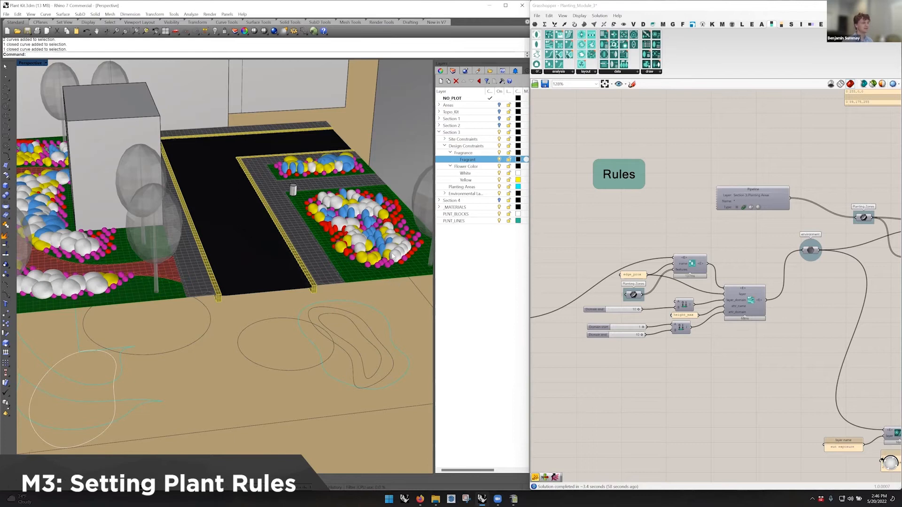
Step: Examine the plant heights along the edges of the planting beds in the Perspective view
{"action": "right_click_drag", "start_coordinate": [392, 256], "coordinate": [369, 271], "text": "shift"}
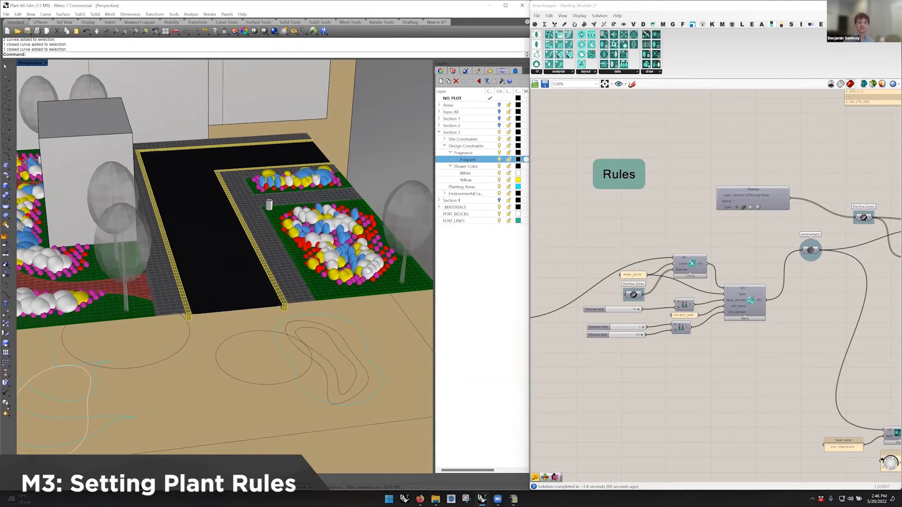
{"action": "scroll", "coordinate": [350, 257], "scroll_direction": "up", "scroll_amount": 5}
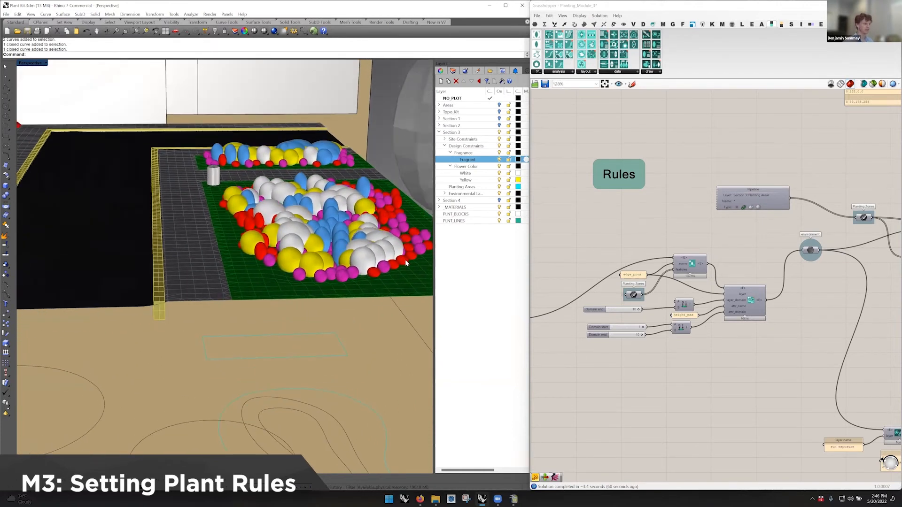
{"action": "scroll", "coordinate": [402, 259], "scroll_direction": "up", "scroll_amount": 2}
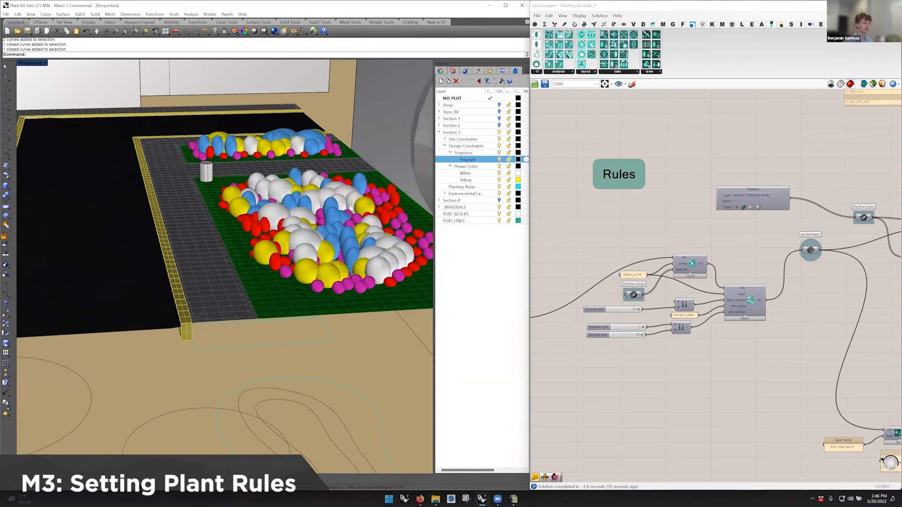
{"action": "scroll", "coordinate": [354, 253], "scroll_direction": "down", "scroll_amount": 5}
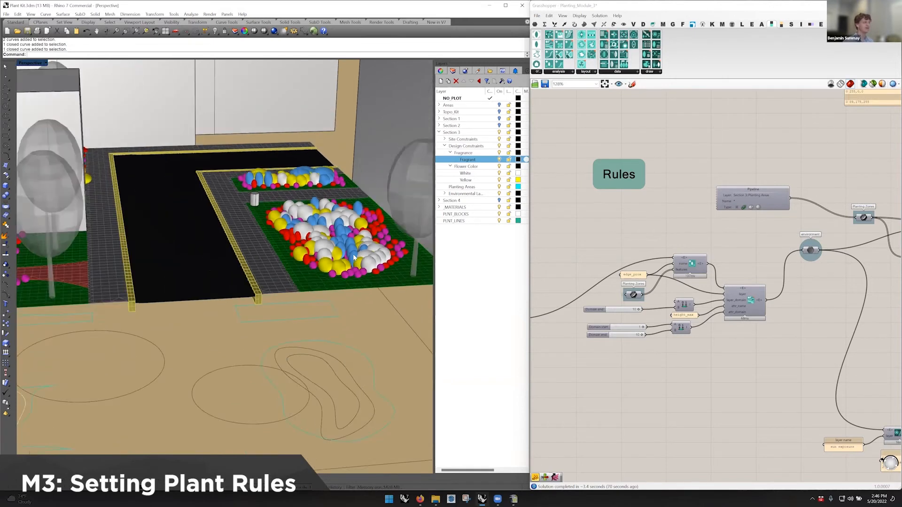
{"action": "right_click_drag", "start_coordinate": [256, 259], "coordinate": [300, 268]}
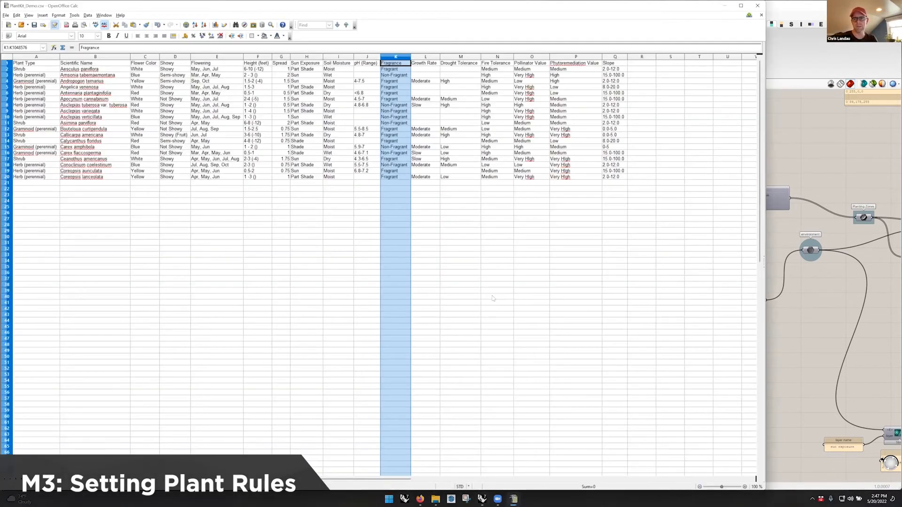
Step: Review the plant attribute columns of PlantKit_Demo.csv in OpenOffice Calc and return to the Rhino model
{"action": "left_click", "coordinate": [458, 167]}
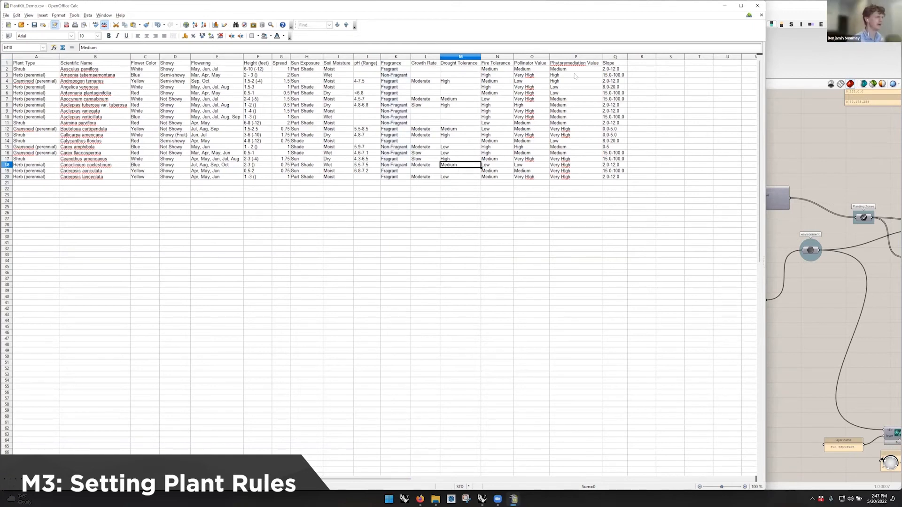
{"action": "left_click", "coordinate": [368, 56]}
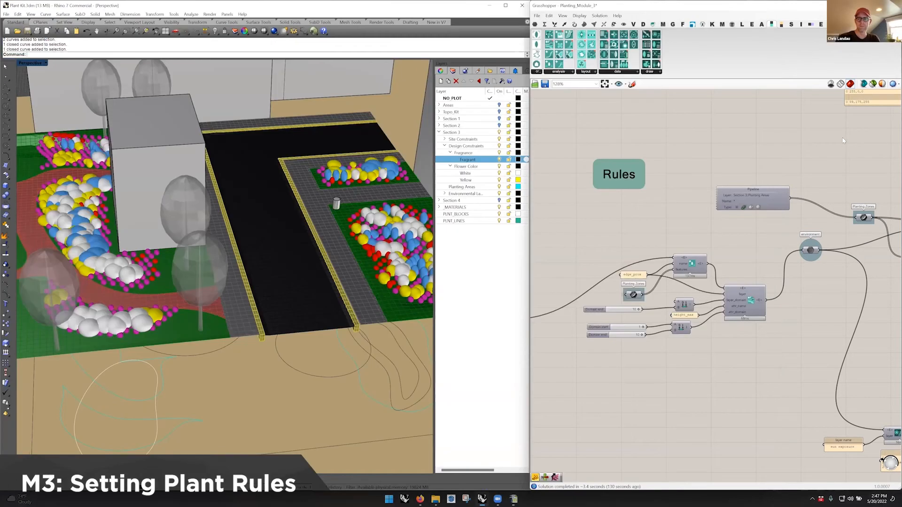
{"action": "left_click", "coordinate": [843, 140]}
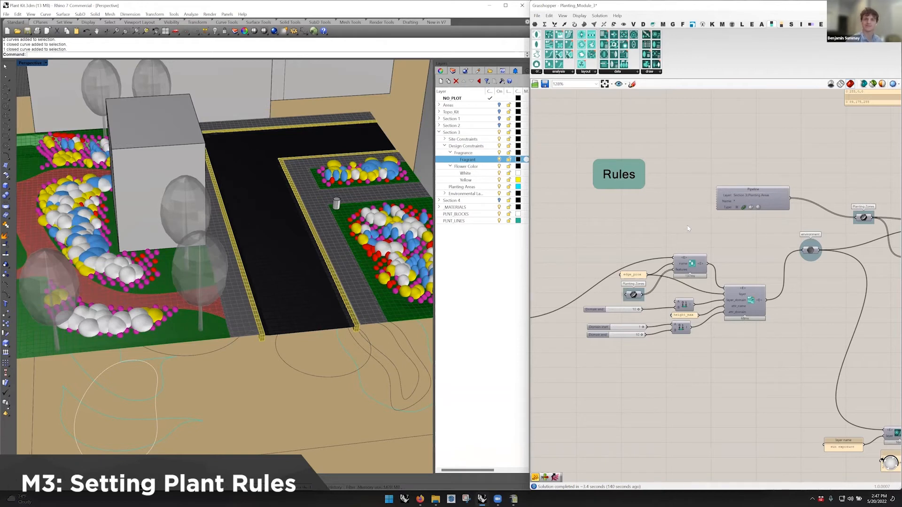
{"action": "right_click_drag", "start_coordinate": [294, 272], "coordinate": [316, 266], "text": "shift"}
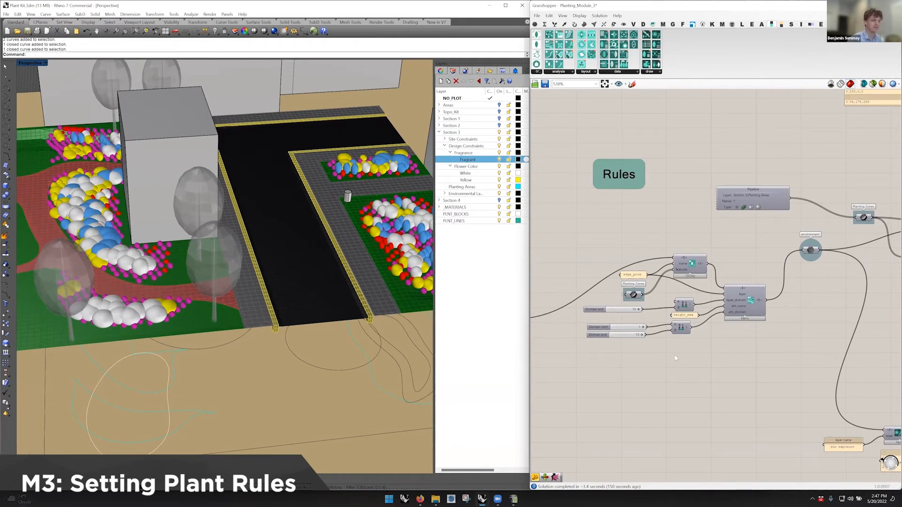
Step: Trace the definition from the edge proximity rule in the Rules group through Fill with 'Pattern' to the Output components
{"action": "left_click_drag", "start_coordinate": [774, 226], "coordinate": [617, 346]}
{"action": "left_click", "coordinate": [716, 336]}
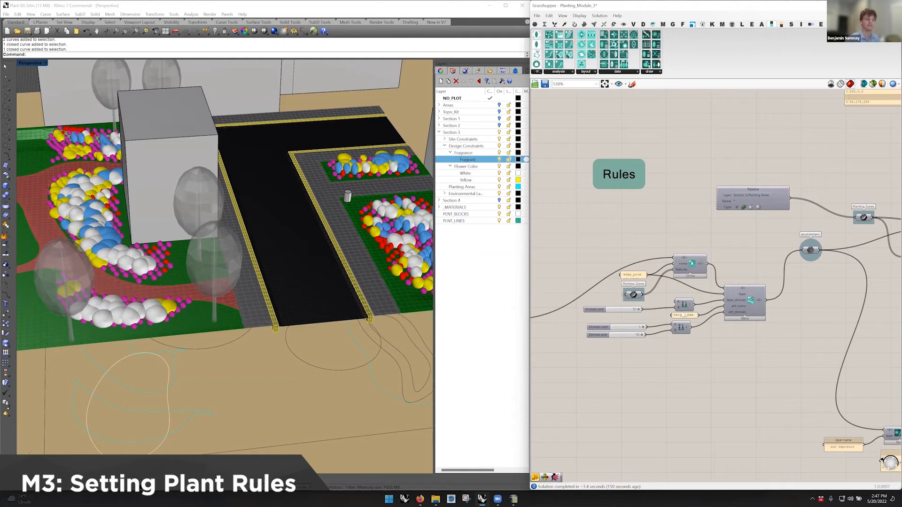
{"action": "mouse_move", "coordinate": [680, 274]}
{"action": "scroll", "coordinate": [703, 347], "scroll_direction": "down", "scroll_amount": 3}
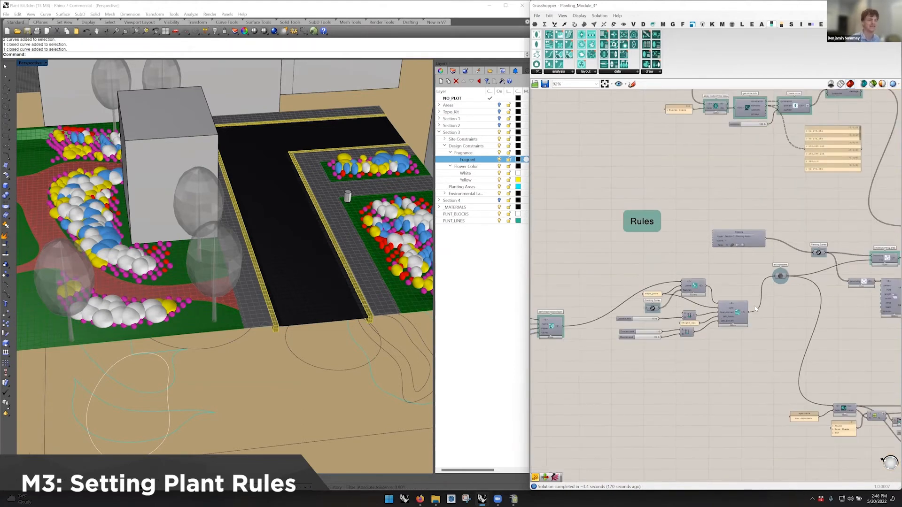
{"action": "right_click_drag", "start_coordinate": [700, 314], "coordinate": [530, 333]}
{"action": "right_click_drag", "start_coordinate": [713, 269], "coordinate": [646, 270]}
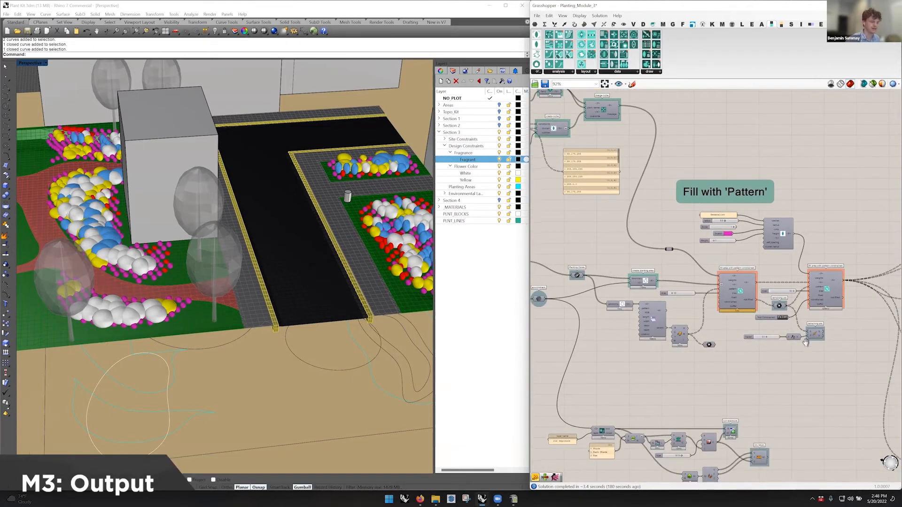
{"action": "right_click_drag", "start_coordinate": [802, 319], "coordinate": [671, 291]}
{"action": "right_click_drag", "start_coordinate": [794, 296], "coordinate": [670, 302]}
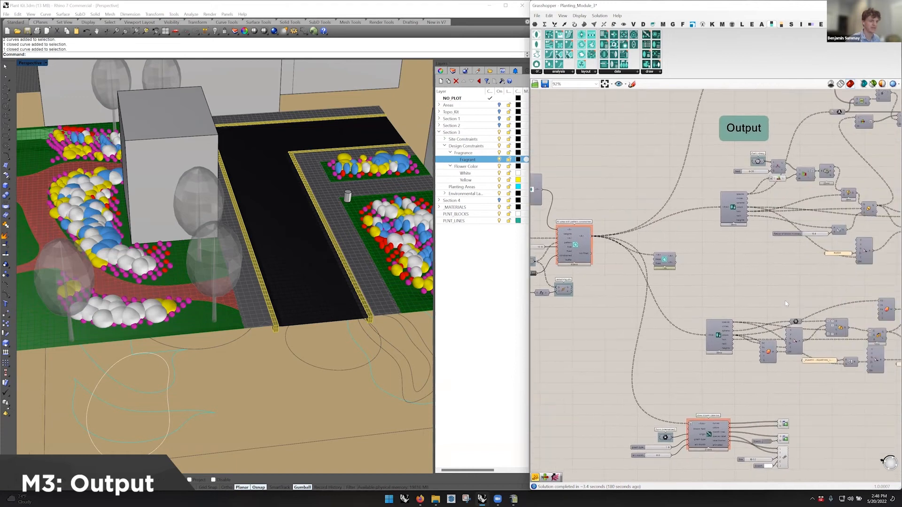
{"action": "right_click_drag", "start_coordinate": [792, 299], "coordinate": [782, 294]}
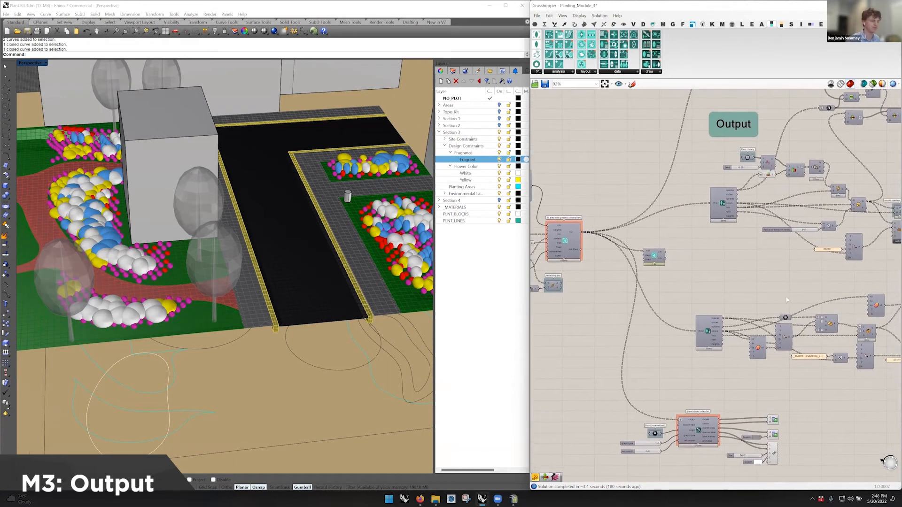
Step: Switch from the Perspective view to the Convention plan view and frame the planting beds together with the plant schedule
{"action": "double_click", "coordinate": [30, 64]}
{"action": "double_click", "coordinate": [29, 63]}
{"action": "scroll", "coordinate": [185, 208], "scroll_direction": "down", "scroll_amount": 6}
{"action": "right_click_drag", "start_coordinate": [185, 208], "coordinate": [113, 171]}
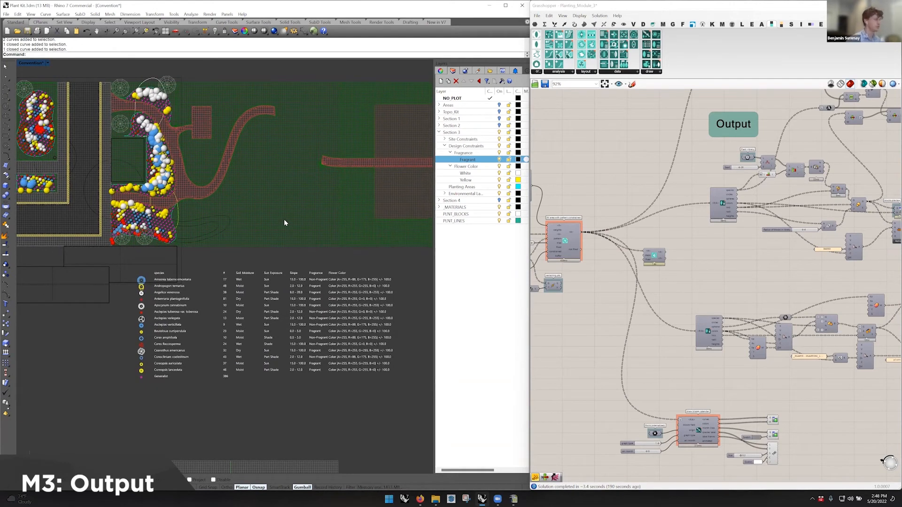
Step: In the Output group, toggle the plant previews so the plan shows 2D plant symbols instead of solid spheres
{"action": "right_click_drag", "start_coordinate": [842, 164], "coordinate": [708, 259]}
{"action": "left_click_drag", "start_coordinate": [812, 257], "coordinate": [666, 139]}
{"action": "left_click", "coordinate": [692, 187]}
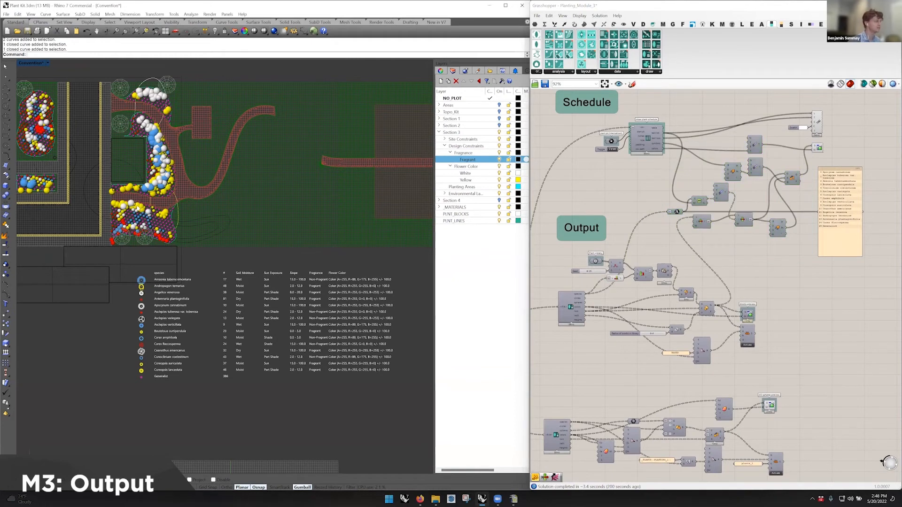
{"action": "right_click", "coordinate": [748, 314]}
{"action": "left_click", "coordinate": [759, 326]}
{"action": "right_click", "coordinate": [770, 405]}
{"action": "left_click", "coordinate": [784, 416]}
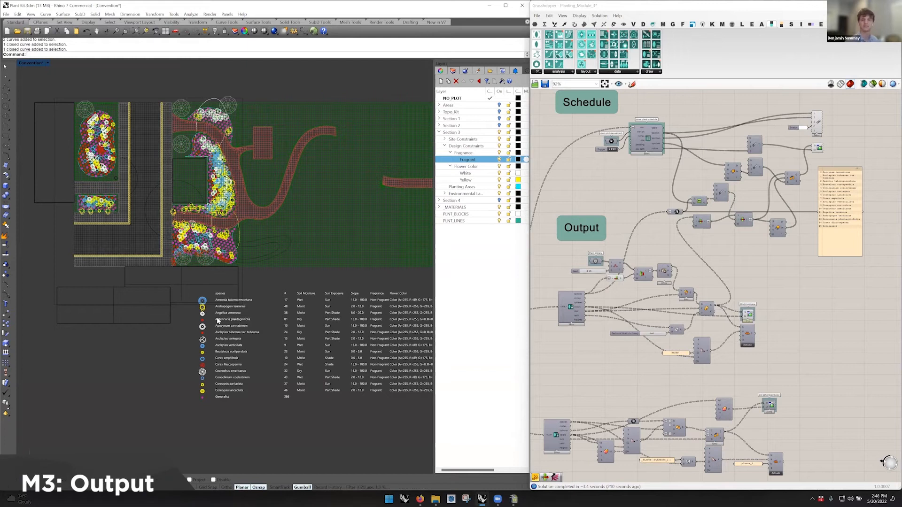
Step: Examine the species, quantity and attribute columns of the plant schedule and the Schedule components that generate it
{"action": "scroll", "coordinate": [235, 299], "scroll_direction": "up", "scroll_amount": 1}
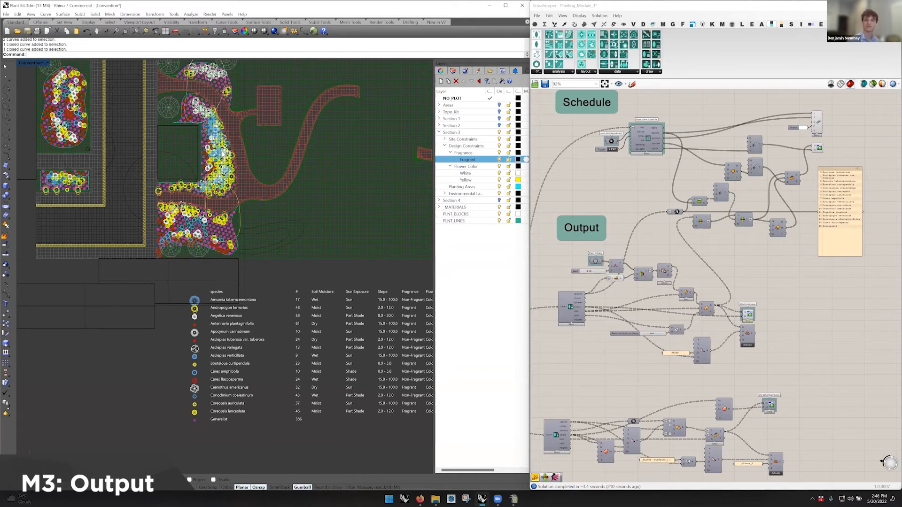
{"action": "right_click_drag", "start_coordinate": [371, 310], "coordinate": [275, 310]}
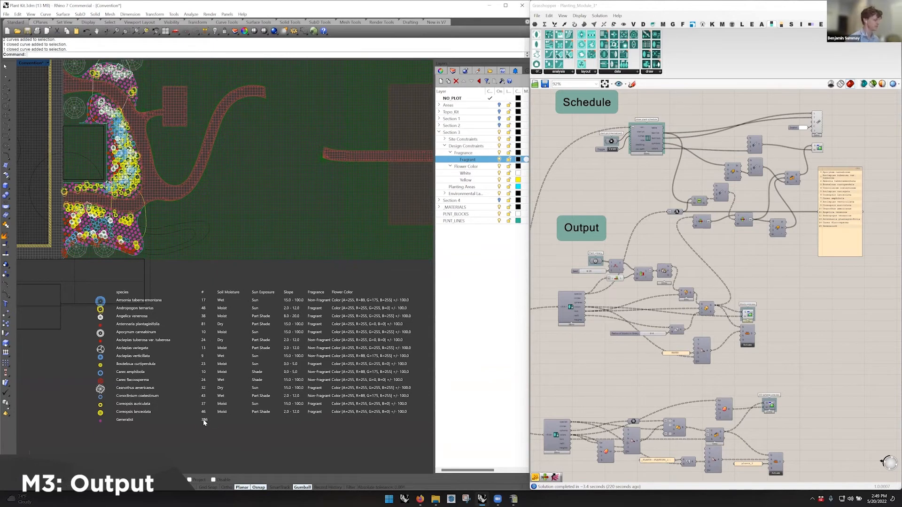
{"action": "right_click_drag", "start_coordinate": [198, 373], "coordinate": [262, 390]}
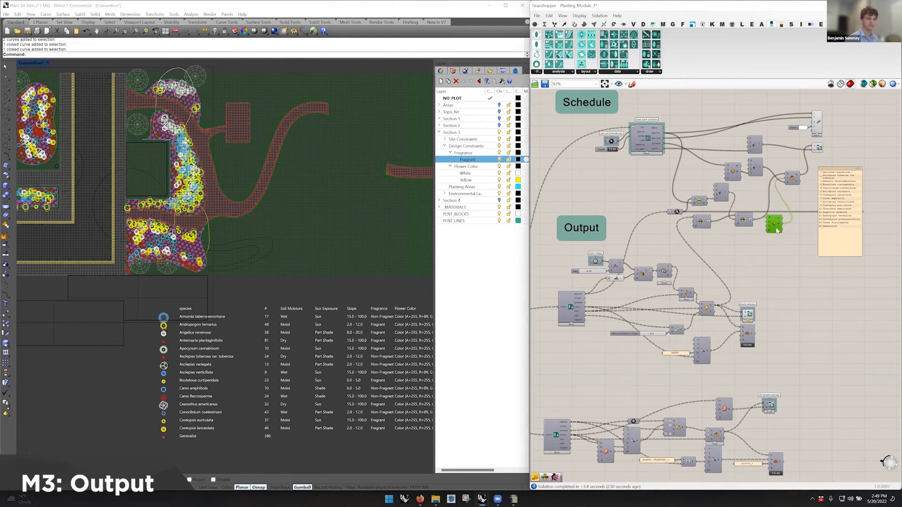
{"action": "left_click_drag", "start_coordinate": [808, 248], "coordinate": [677, 145]}
{"action": "left_click", "coordinate": [741, 257]}
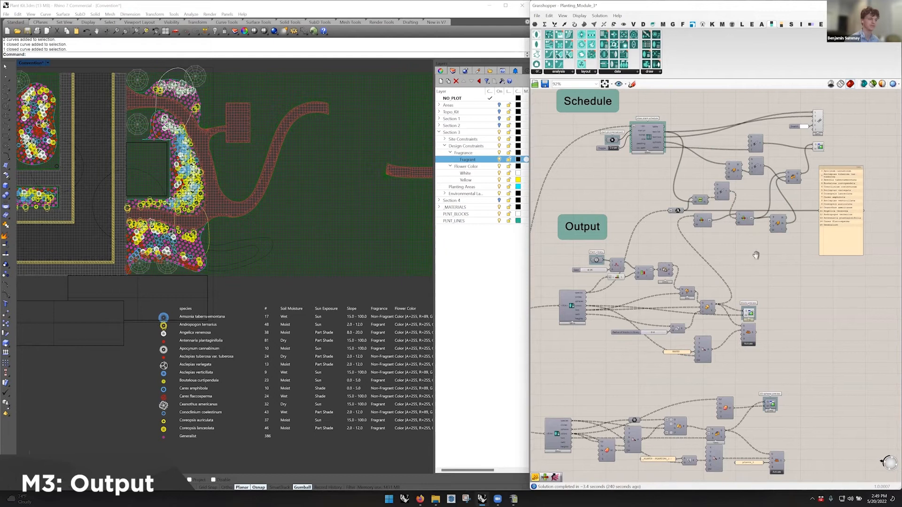
{"action": "right_click_drag", "start_coordinate": [735, 280], "coordinate": [751, 264]}
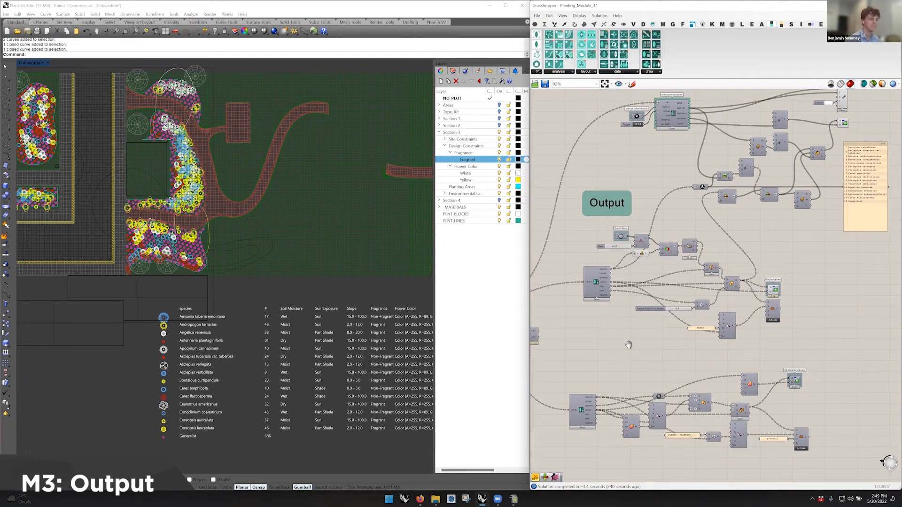
Step: Locate the radial bloom calendar in the plan view and the draw bloom calendar component that produces it
{"action": "right_click_drag", "start_coordinate": [627, 344], "coordinate": [654, 334]}
{"action": "right_click_drag", "start_coordinate": [349, 334], "coordinate": [284, 332]}
{"action": "scroll", "coordinate": [331, 328], "scroll_direction": "down", "scroll_amount": 3}
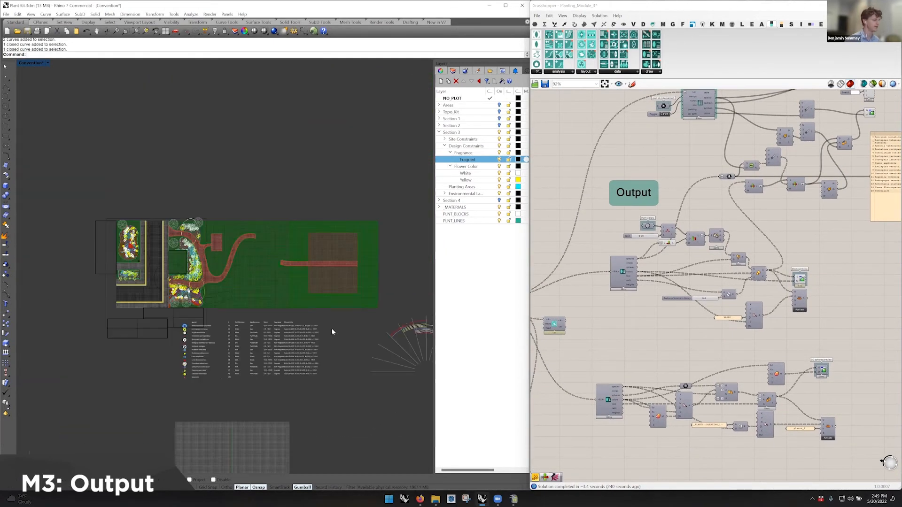
{"action": "key", "text": "Right"}
{"action": "key", "text": "Right"}
{"action": "key", "text": "Right"}
{"action": "scroll", "coordinate": [328, 348], "scroll_direction": "up", "scroll_amount": 4}
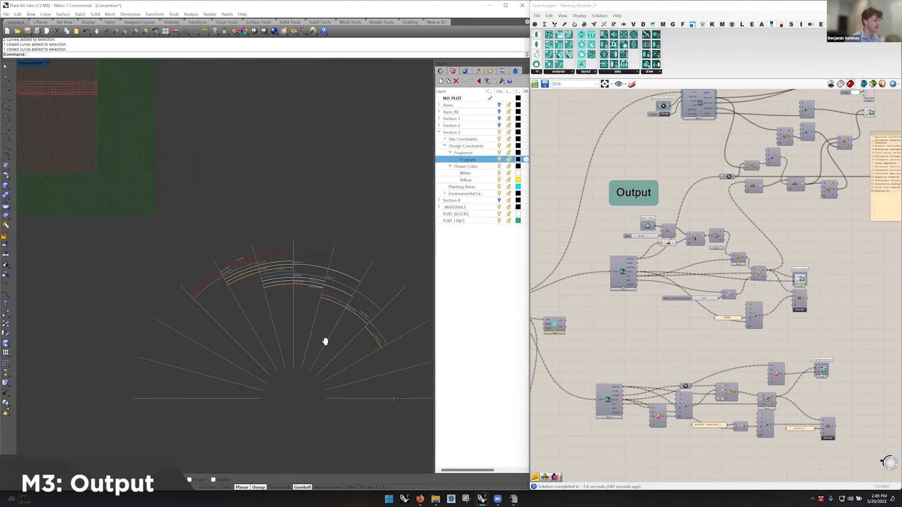
{"action": "mouse_move", "coordinate": [651, 353]}
{"action": "right_mouse_down"}
{"action": "mouse_move", "coordinate": [743, 260]}
{"action": "mouse_move", "coordinate": [739, 214]}
{"action": "mouse_move", "coordinate": [758, 174]}
{"action": "right_mouse_up"}
{"action": "scroll", "coordinate": [713, 327], "scroll_direction": "up", "scroll_amount": 3}
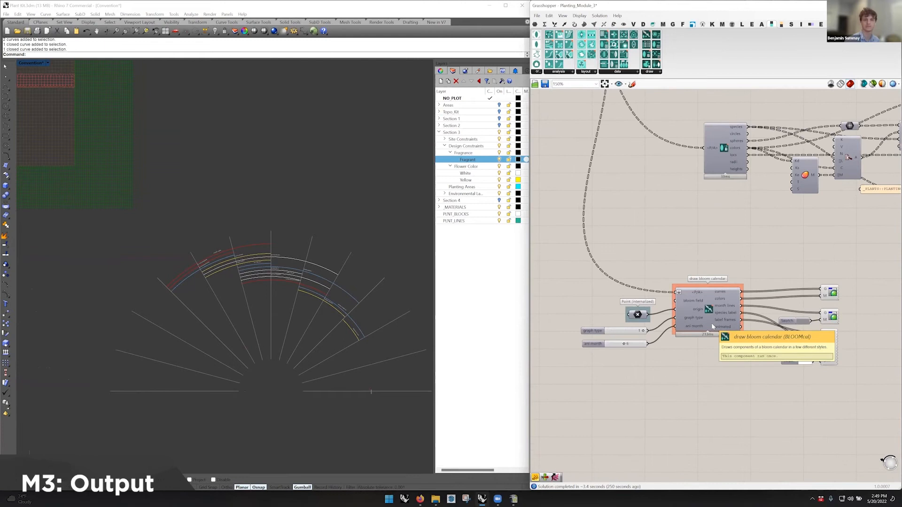
Step: Set the graph type of the draw bloom calendar component to 0 for the table layout
{"action": "right_click_drag", "start_coordinate": [678, 321], "coordinate": [696, 310]}
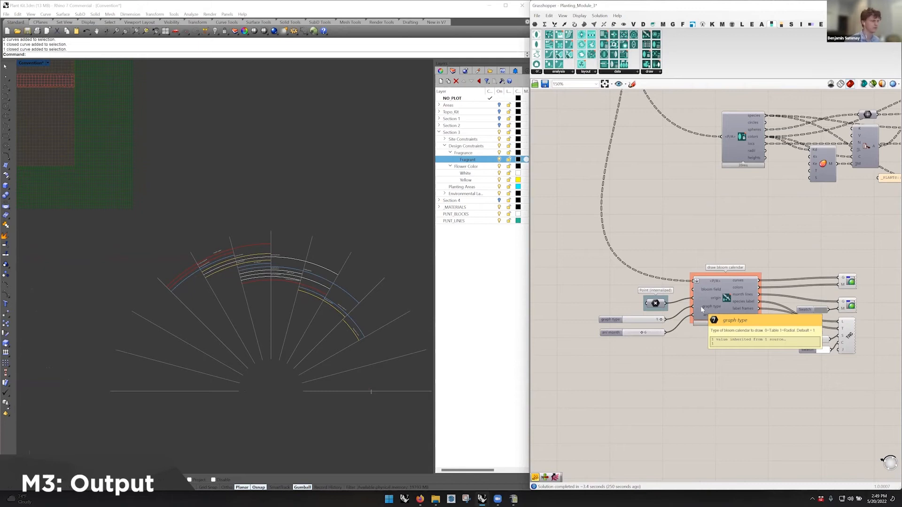
{"action": "double_click", "coordinate": [648, 320]}
{"action": "type", "text": "0"}
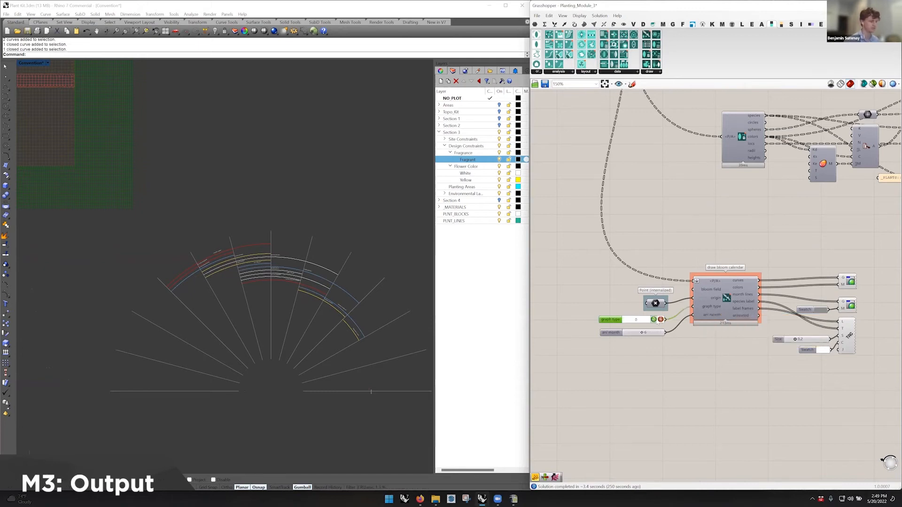
{"action": "key", "text": "Return"}
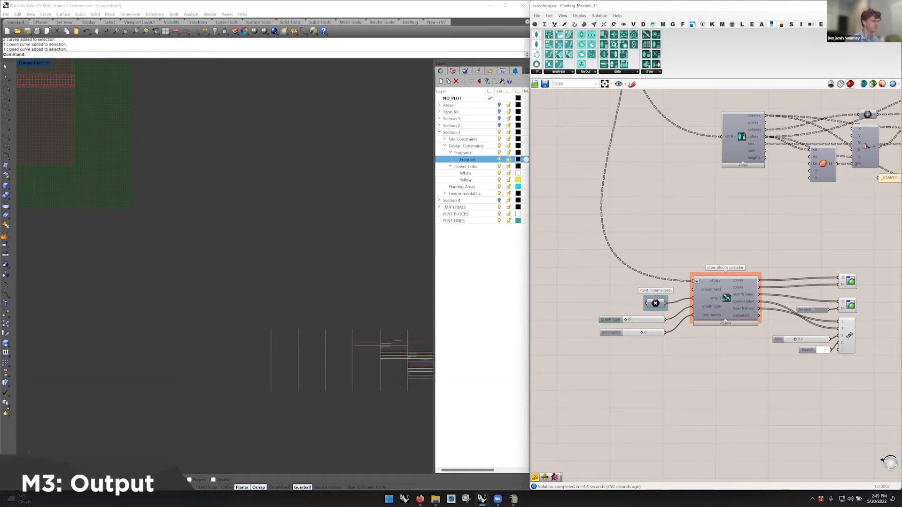
Step: Examine the species labels and bloom bars of the table calendar and return to the planting beds in the plan view
{"action": "right_click_drag", "start_coordinate": [644, 365], "coordinate": [602, 360]}
{"action": "right_click_drag", "start_coordinate": [174, 354], "coordinate": [234, 340]}
{"action": "scroll", "coordinate": [235, 339], "scroll_direction": "up", "scroll_amount": 4}
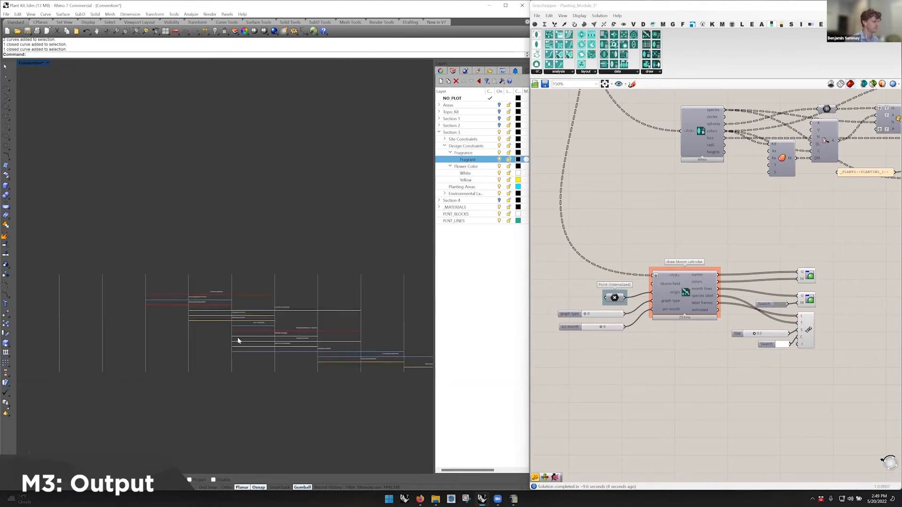
{"action": "scroll", "coordinate": [210, 296], "scroll_direction": "up", "scroll_amount": 1}
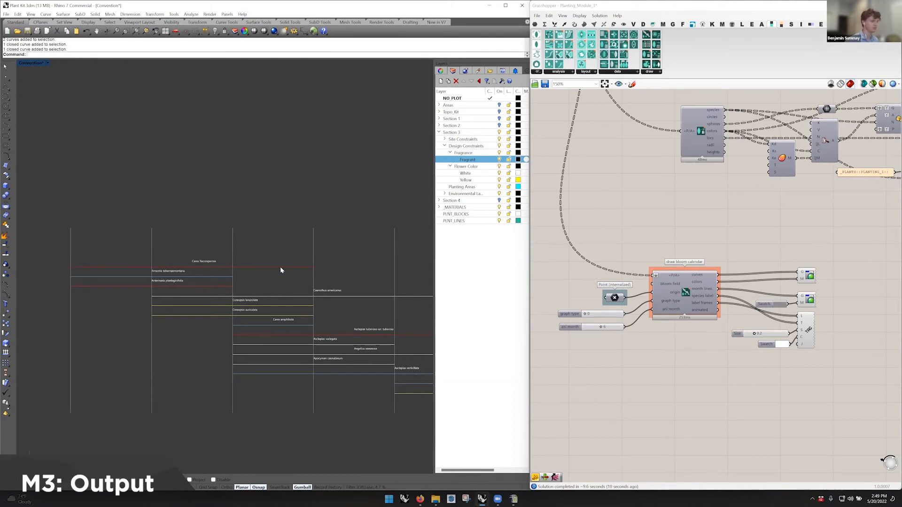
{"action": "right_click_drag", "start_coordinate": [171, 265], "coordinate": [142, 263]}
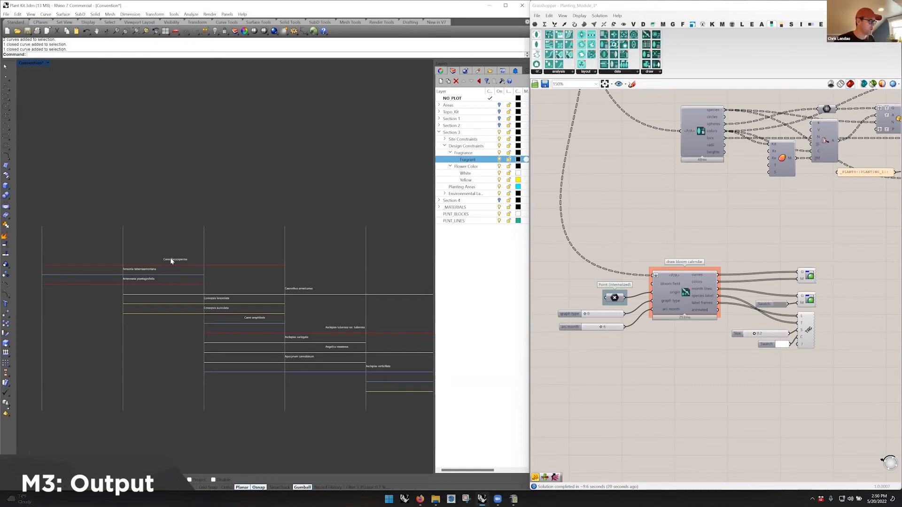
{"action": "scroll", "coordinate": [171, 260], "scroll_direction": "down", "scroll_amount": 1}
{"action": "scroll", "coordinate": [171, 260], "scroll_direction": "down", "scroll_amount": 2}
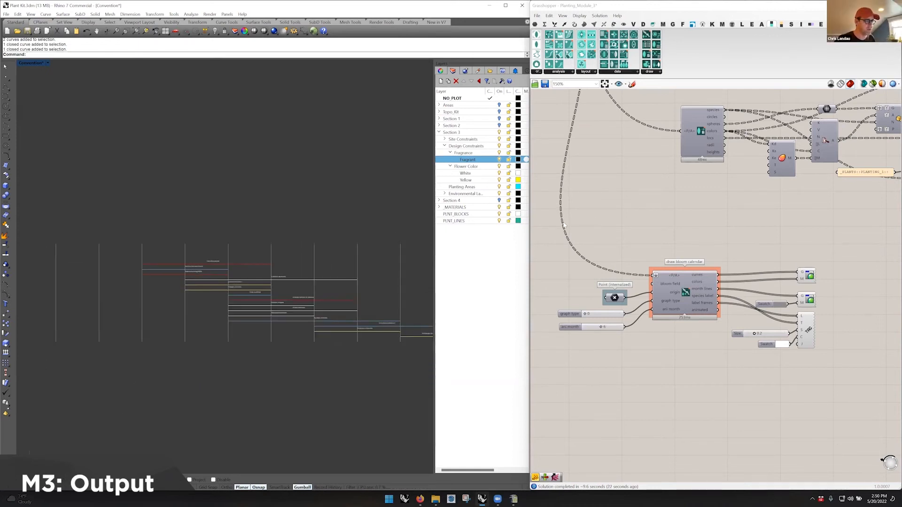
{"action": "right_click_drag", "start_coordinate": [573, 154], "coordinate": [589, 176]}
{"action": "scroll", "coordinate": [365, 365], "scroll_direction": "down", "scroll_amount": 8}
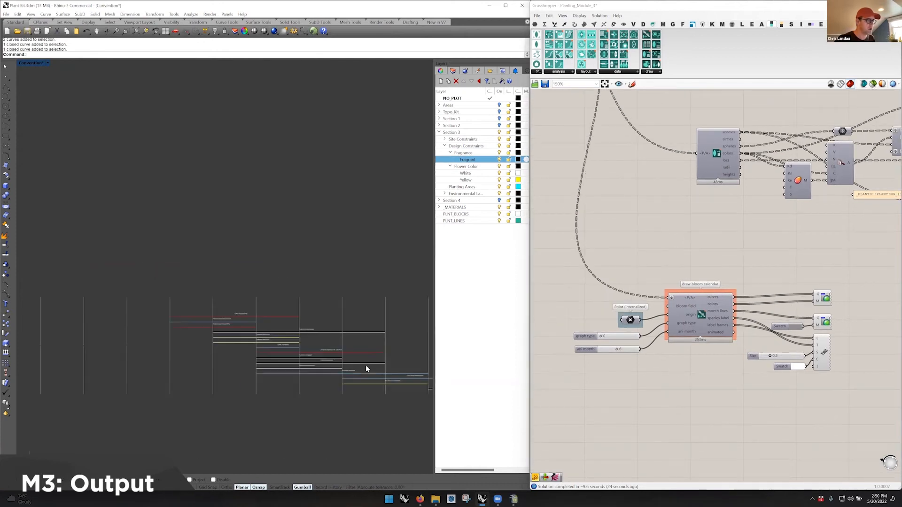
{"action": "scroll", "coordinate": [144, 243], "scroll_direction": "up", "scroll_amount": 6}
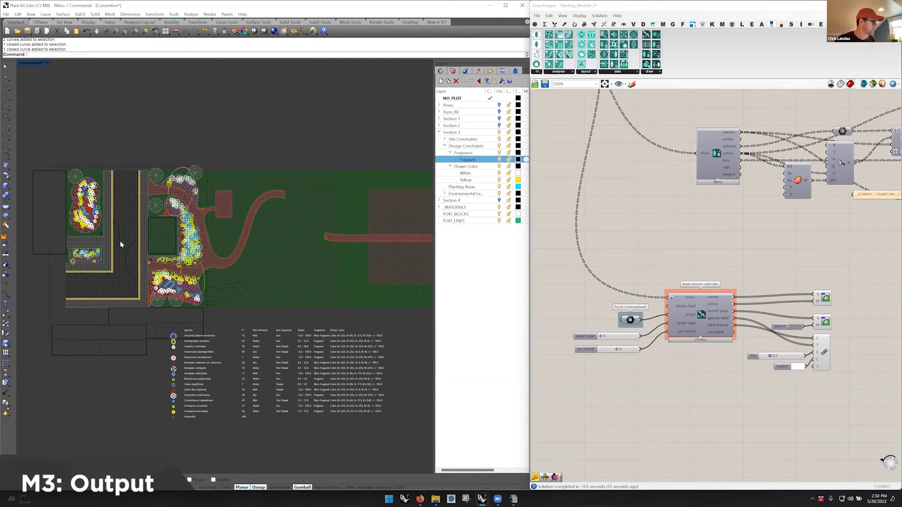
{"action": "scroll", "coordinate": [195, 253], "scroll_direction": "up", "scroll_amount": 3}
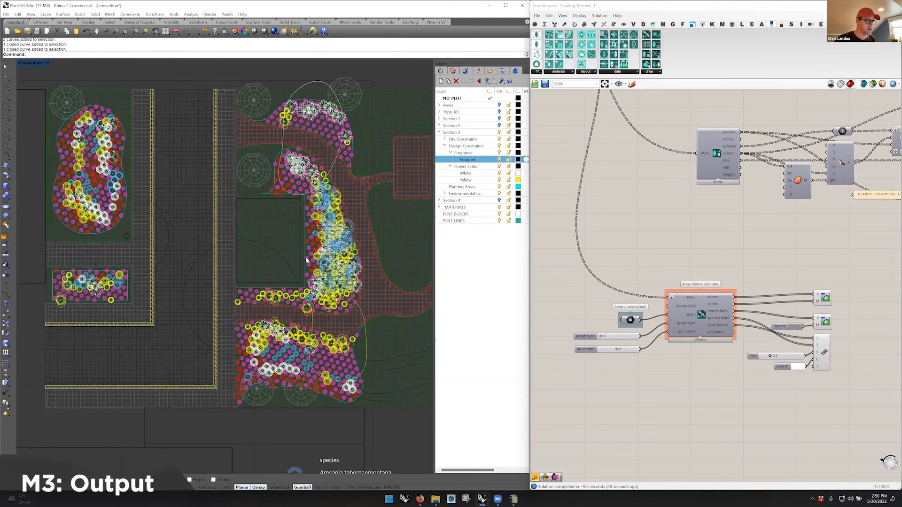
{"action": "scroll", "coordinate": [322, 256], "scroll_direction": "up", "scroll_amount": 1}
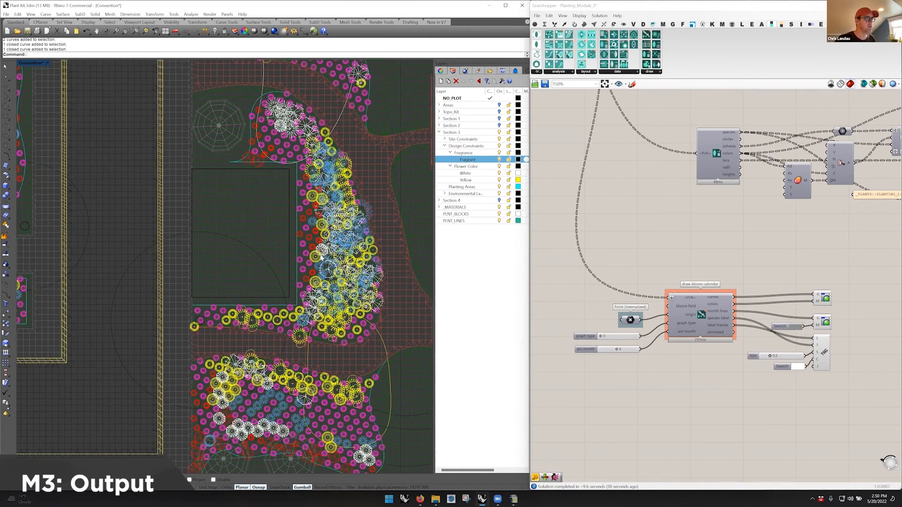
Step: Connect the animated output of the draw bloom calendar component to the input of the upper plant drawing component in the Output group
{"action": "mouse_move", "coordinate": [679, 334]}
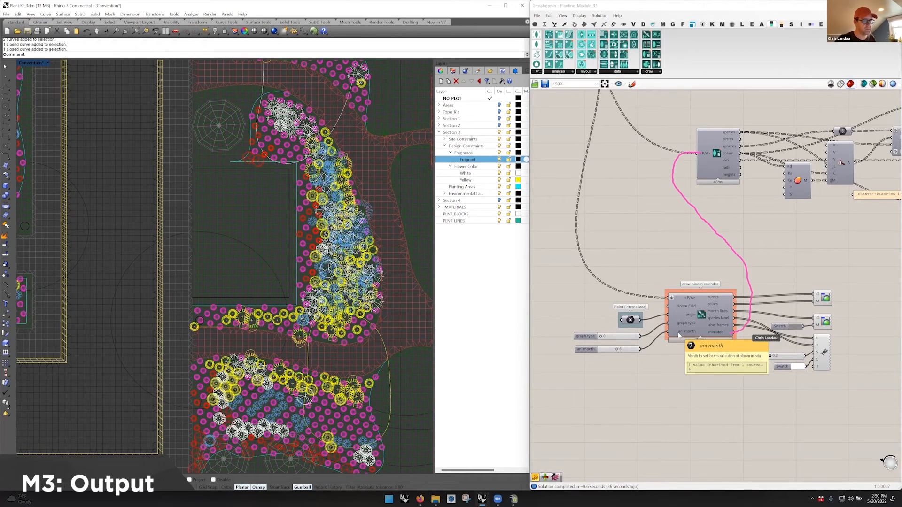
{"action": "left_click_drag", "start_coordinate": [733, 332], "coordinate": [675, 211]}
{"action": "right_click_drag", "start_coordinate": [653, 287], "coordinate": [571, 344]}
{"action": "scroll", "coordinate": [571, 344], "scroll_direction": "down", "scroll_amount": 3}
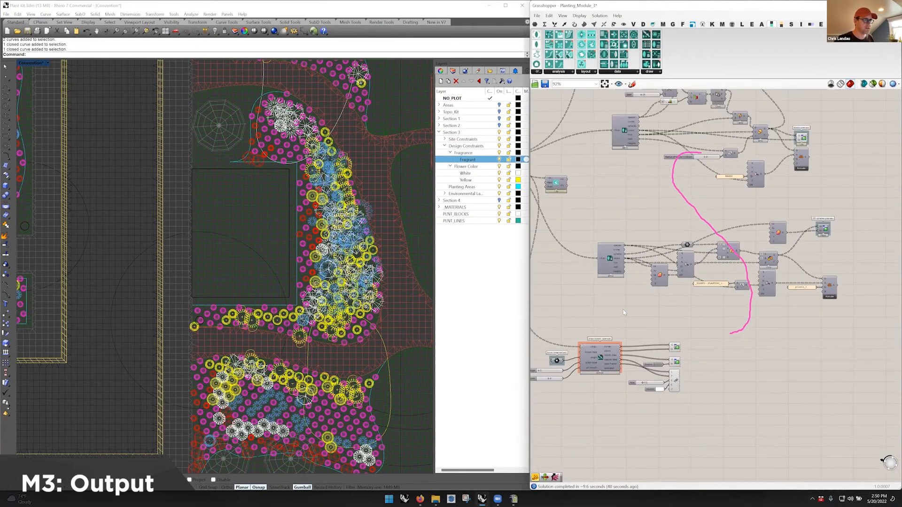
{"action": "left_click_drag", "start_coordinate": [623, 377], "coordinate": [609, 137]}
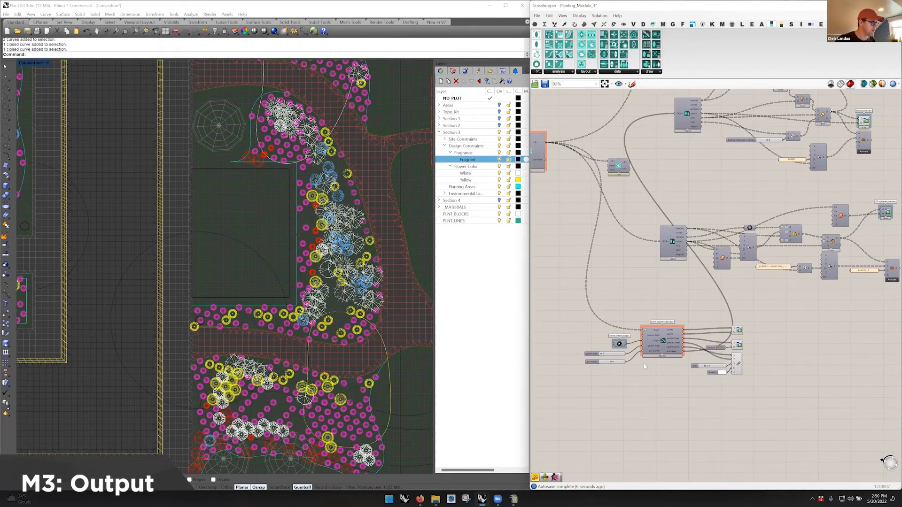
{"action": "scroll", "coordinate": [399, 282], "scroll_direction": "down", "scroll_amount": 3}
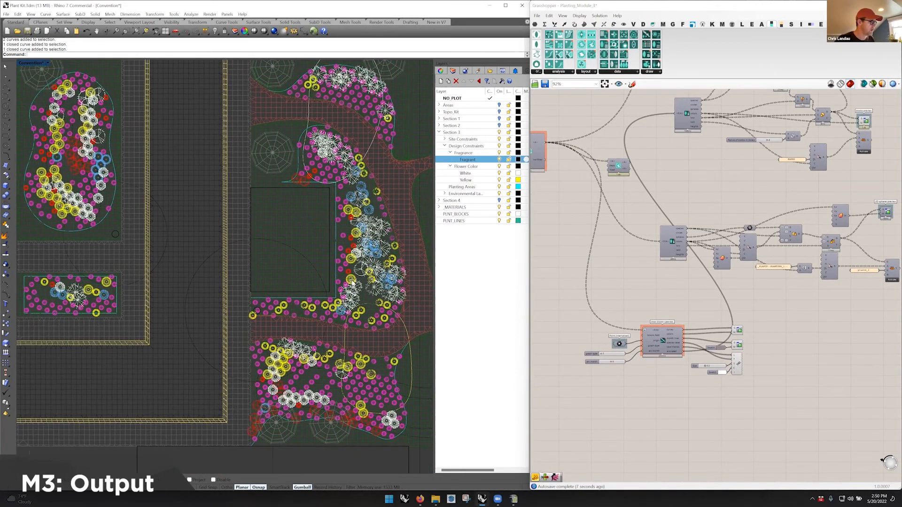
Step: Try several values on the ani month slider of the bloom calendar, including 6 and 15, to preview blooms in the planting beds
{"action": "double_click", "coordinate": [619, 361]}
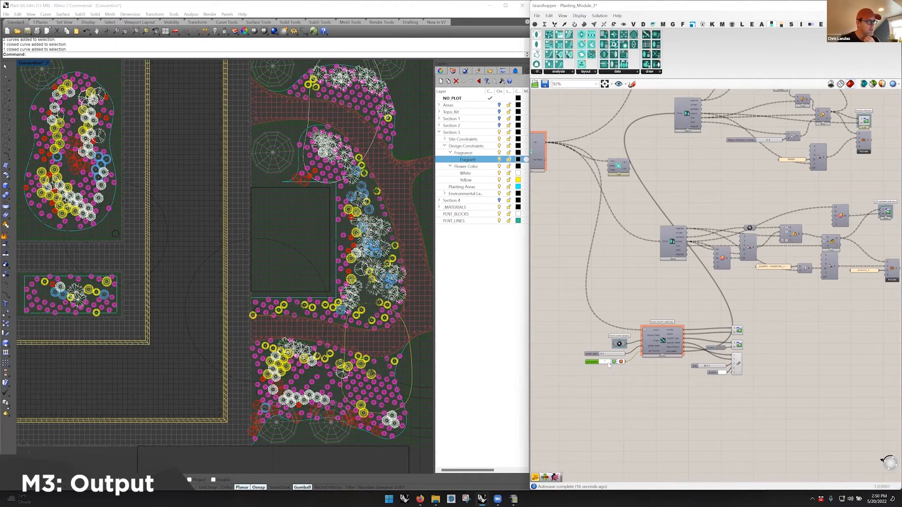
{"action": "left_click", "coordinate": [614, 362]}
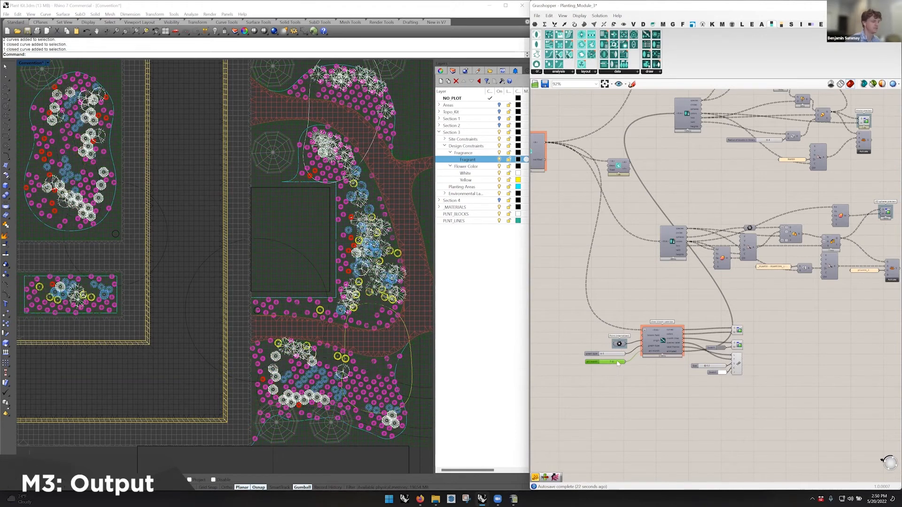
{"action": "double_click", "coordinate": [617, 361]}
{"action": "type", "text": "6"}
{"action": "key", "text": "Return"}
{"action": "double_click", "coordinate": [611, 363]}
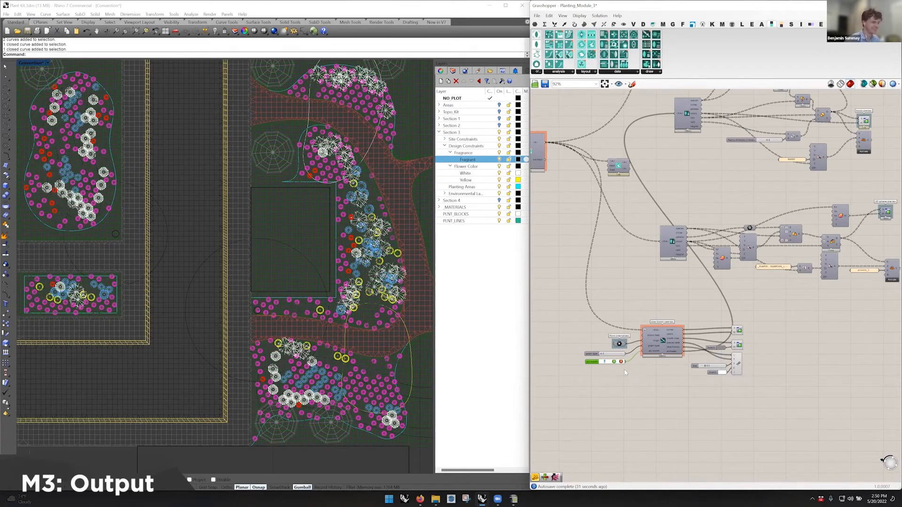
{"action": "type", "text": "15"}
{"action": "key", "text": "Return"}
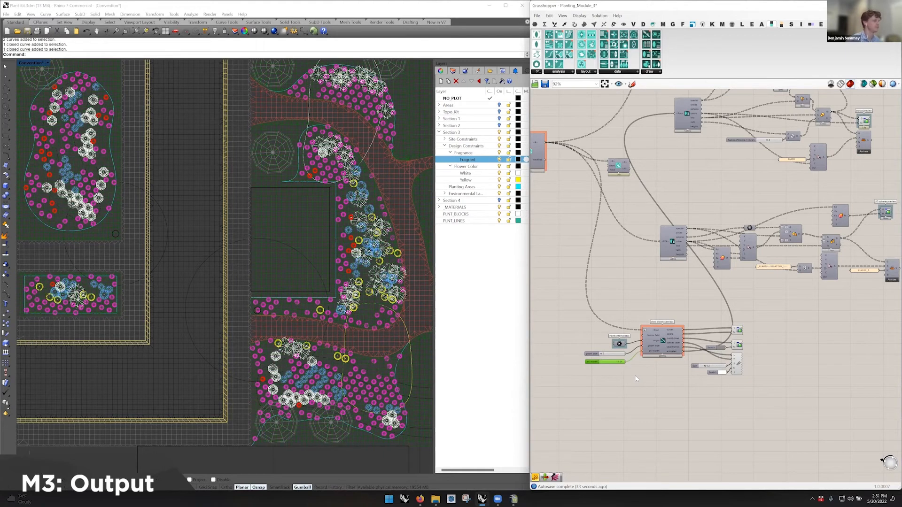
Step: Reconnect the output of the last pattern fill component to the upper plant drawing component in the Output group, replacing the calendar's animated input
{"action": "left_click", "coordinate": [636, 379]}
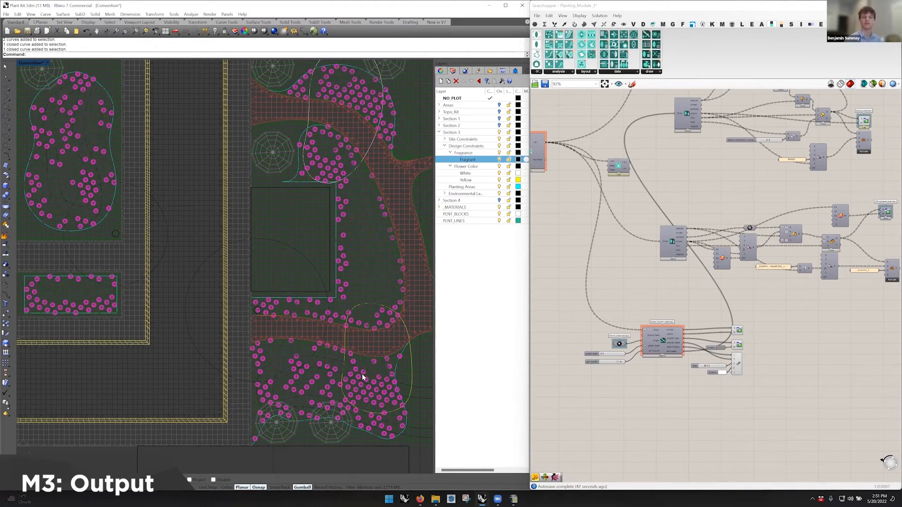
{"action": "right_click_drag", "start_coordinate": [650, 367], "coordinate": [710, 346]}
{"action": "scroll", "coordinate": [665, 359], "scroll_direction": "up", "scroll_amount": 4}
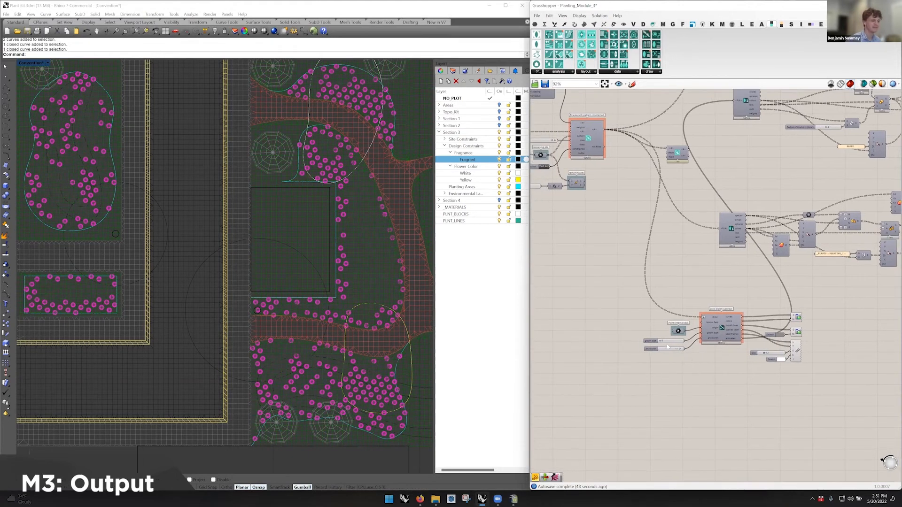
{"action": "scroll", "coordinate": [672, 350], "scroll_direction": "down", "scroll_amount": 4}
{"action": "right_click_drag", "start_coordinate": [694, 339], "coordinate": [894, 425]}
{"action": "right_click_drag", "start_coordinate": [590, 196], "coordinate": [547, 250]}
{"action": "right_click_drag", "start_coordinate": [714, 272], "coordinate": [643, 269]}
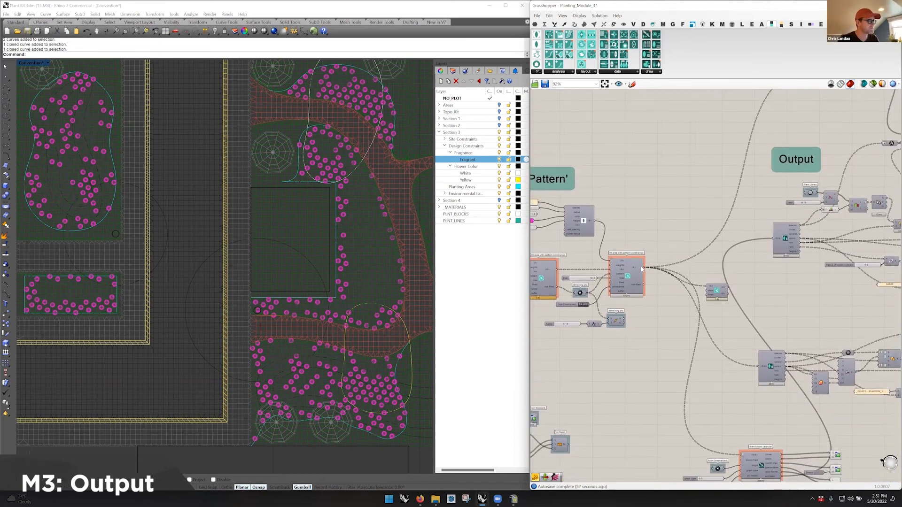
{"action": "left_click_drag", "start_coordinate": [770, 242], "coordinate": [773, 239]}
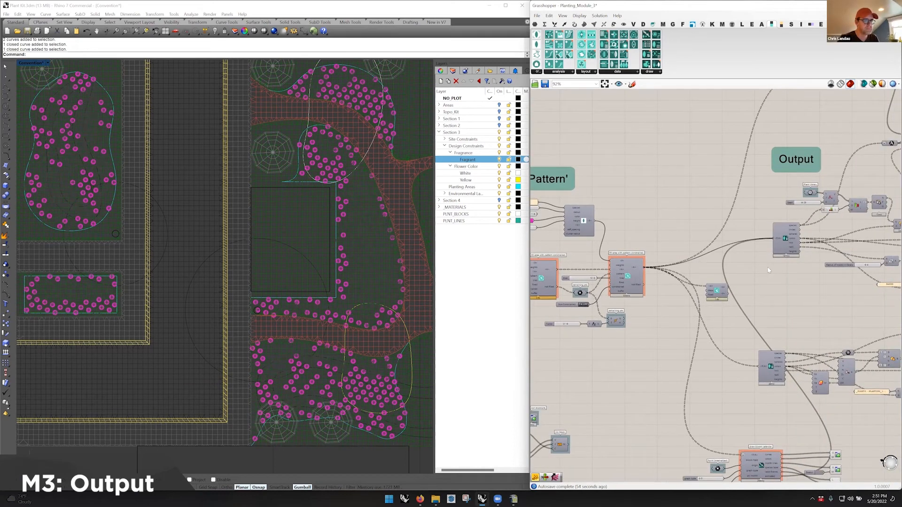
{"action": "left_click_drag", "start_coordinate": [645, 268], "coordinate": [758, 366]}
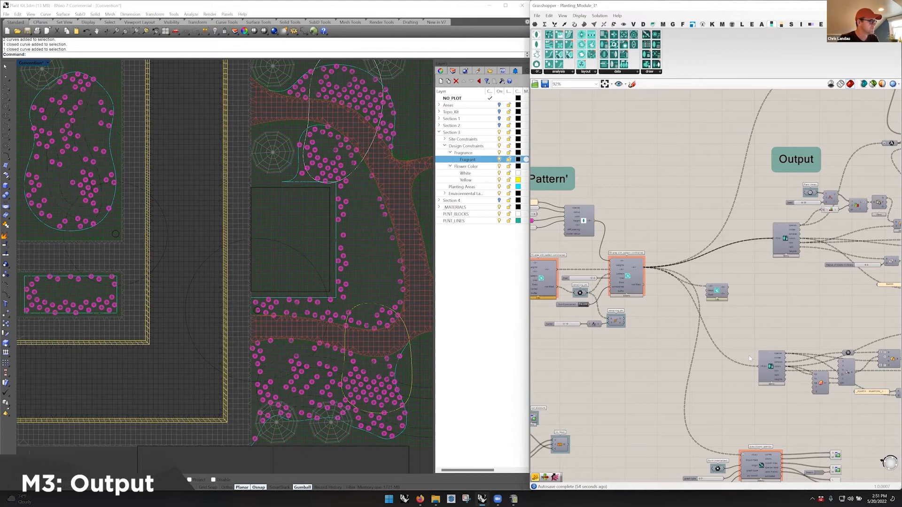
{"action": "right_click_drag", "start_coordinate": [890, 401], "coordinate": [650, 264]}
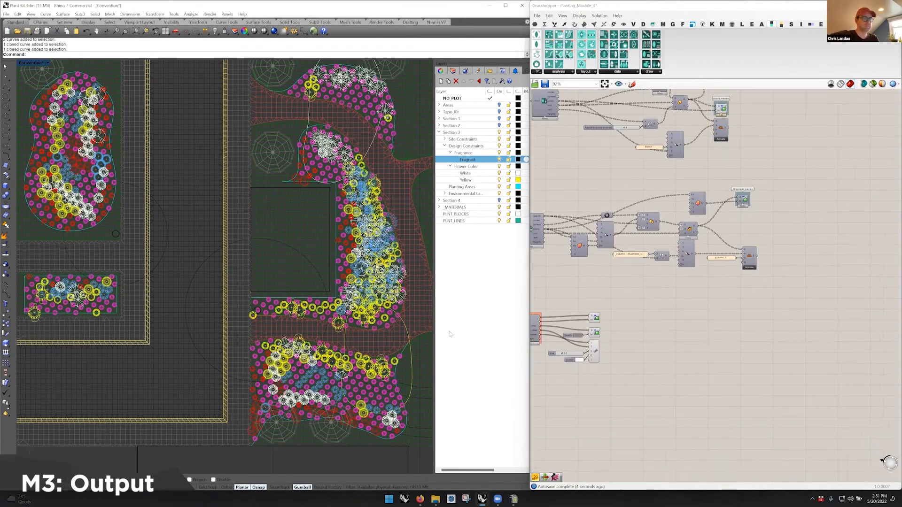
Step: Switch from the plan viewport to the Perspective viewport and examine the planting beds in 3D
{"action": "right_click_drag", "start_coordinate": [752, 383], "coordinate": [801, 322]}
{"action": "scroll", "coordinate": [800, 323], "scroll_direction": "down", "scroll_amount": 1}
{"action": "right_click_drag", "start_coordinate": [733, 197], "coordinate": [754, 414]}
{"action": "double_click", "coordinate": [24, 65]}
{"action": "double_click", "coordinate": [240, 63]}
{"action": "right_click_drag", "start_coordinate": [188, 181], "coordinate": [358, 314]}
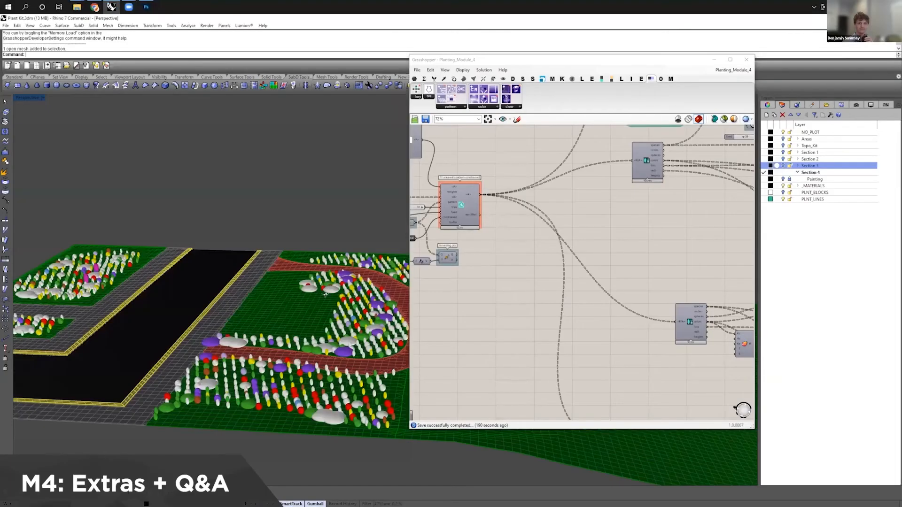
Step: Return to the plan viewport and switch the Output preview components from 3D plant spheres to 2D plant symbols
{"action": "key", "text": "ctrl+Tab"}
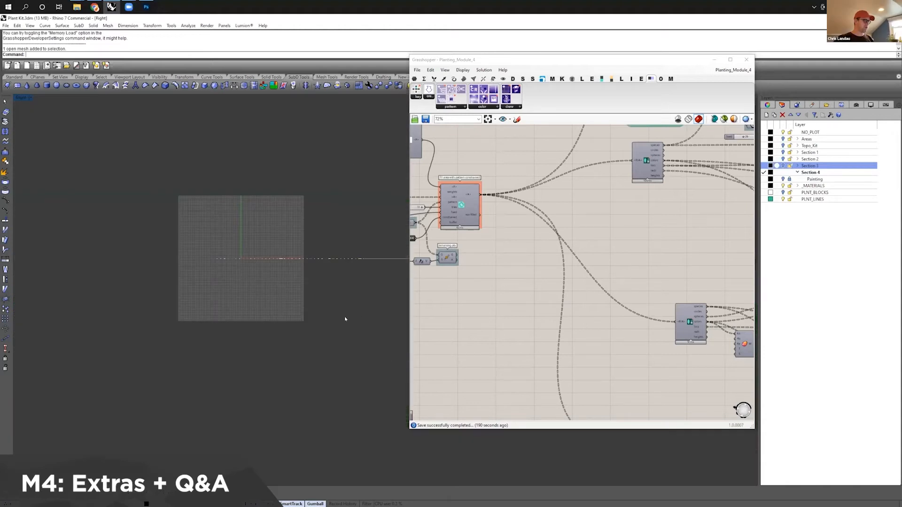
{"action": "key", "text": "ctrl+Tab"}
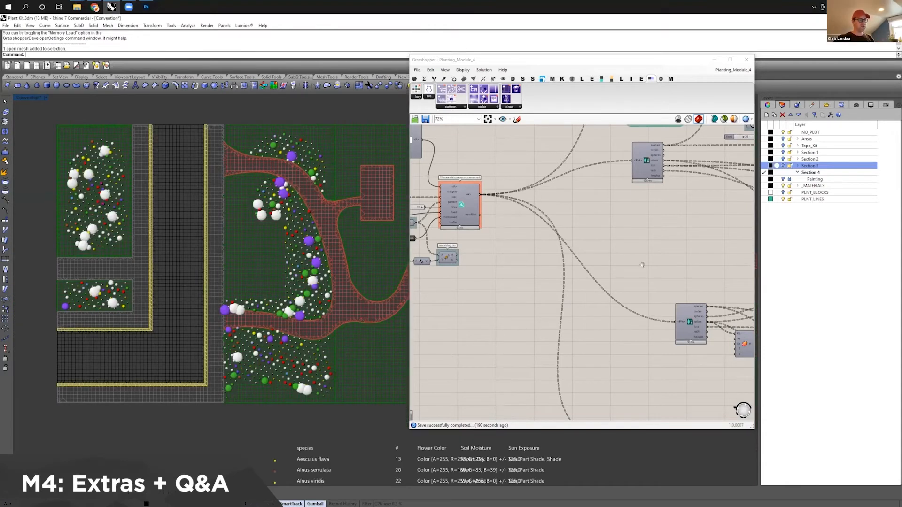
{"action": "scroll", "coordinate": [611, 280], "scroll_direction": "down", "scroll_amount": 5}
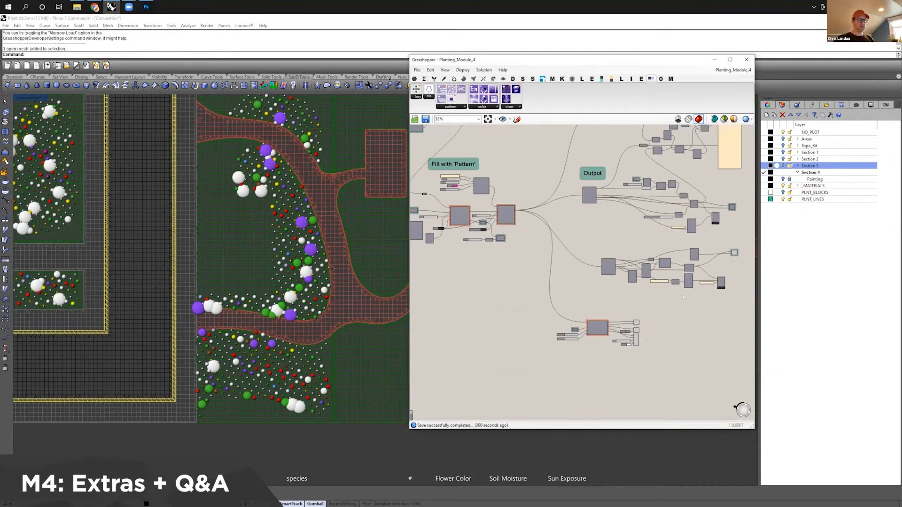
{"action": "scroll", "coordinate": [625, 282], "scroll_direction": "up", "scroll_amount": 4}
{"action": "left_click_drag", "start_coordinate": [660, 207], "coordinate": [621, 341]}
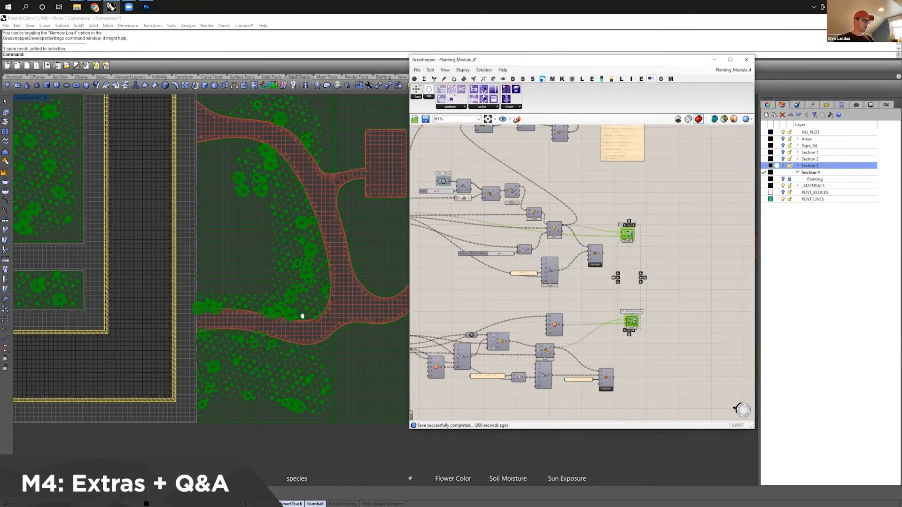
{"action": "left_click", "coordinate": [243, 245]}
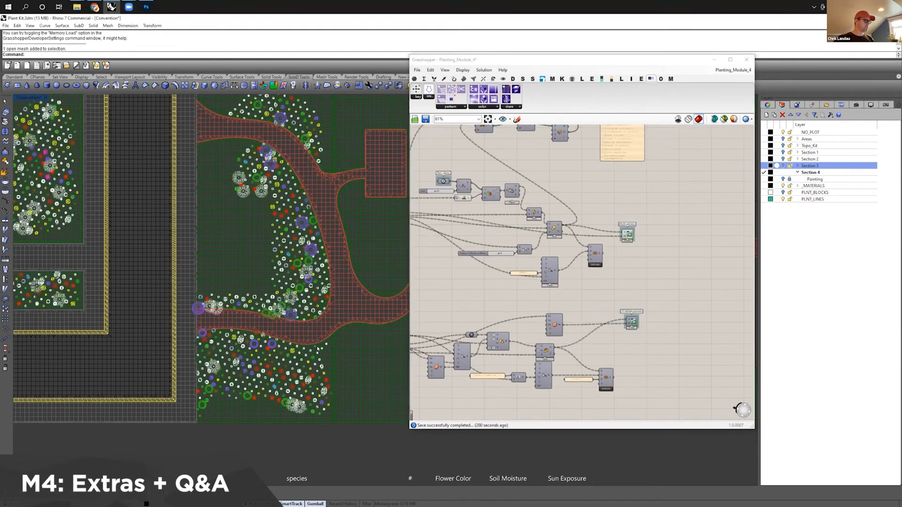
{"action": "scroll", "coordinate": [318, 349], "scroll_direction": "up", "scroll_amount": 1}
{"action": "scroll", "coordinate": [324, 314], "scroll_direction": "down", "scroll_amount": 2}
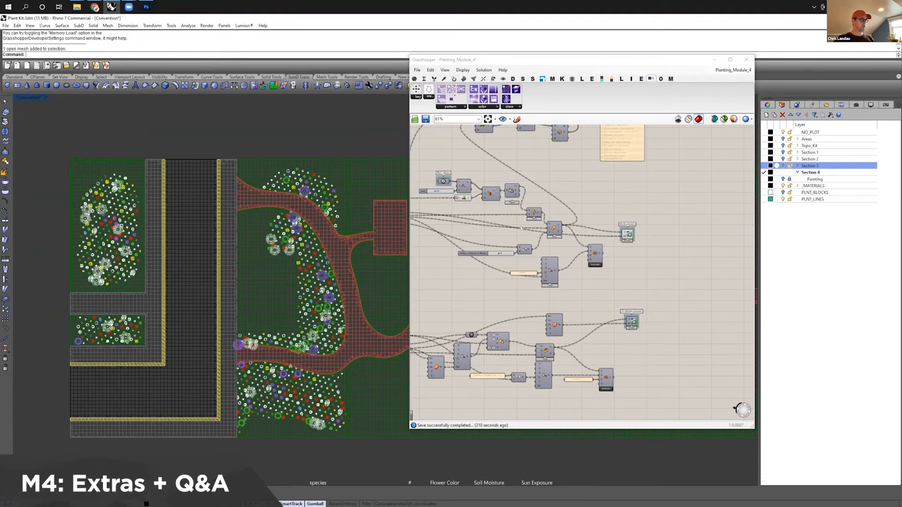
{"action": "scroll", "coordinate": [329, 314], "scroll_direction": "up", "scroll_amount": 4}
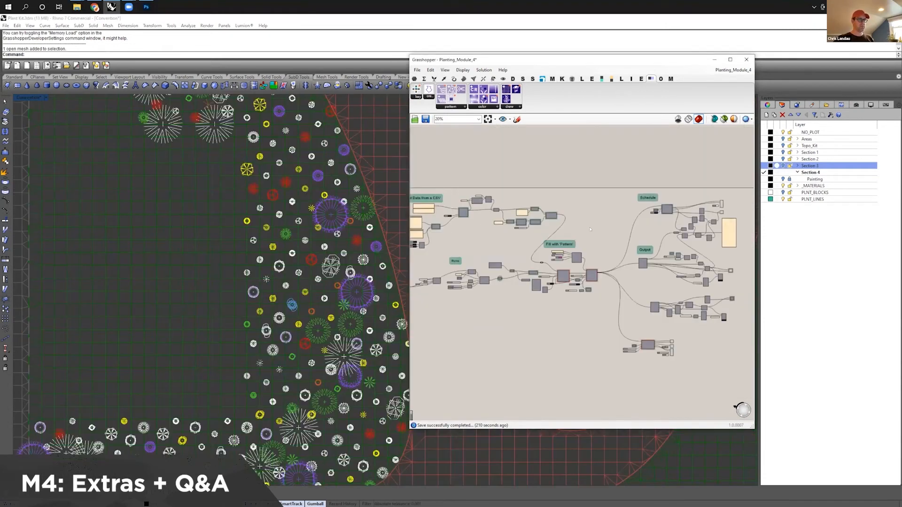
Step: Shift the upper CSV path panel slightly and move the query component farther from the fields and values panels
{"action": "scroll", "coordinate": [582, 273], "scroll_direction": "up", "scroll_amount": 3}
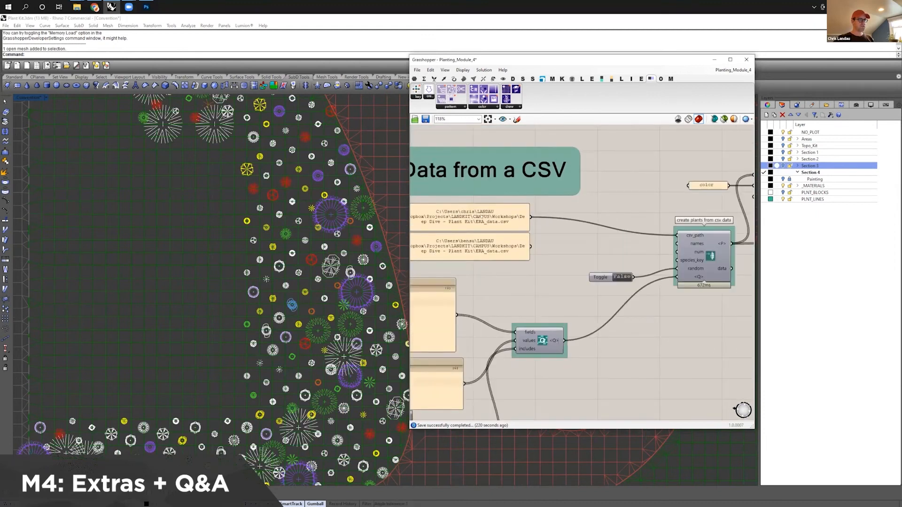
{"action": "left_click_drag", "start_coordinate": [476, 217], "coordinate": [482, 216]}
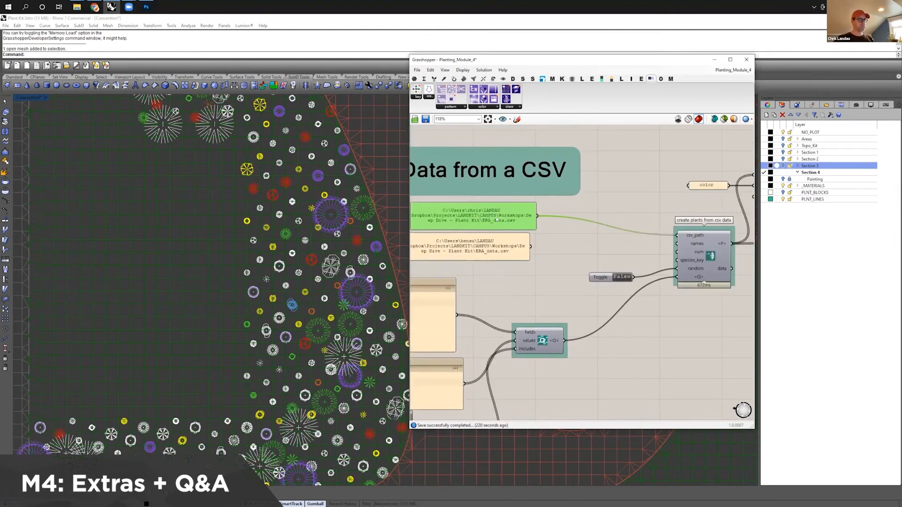
{"action": "right_click_drag", "start_coordinate": [523, 324], "coordinate": [596, 253]}
{"action": "left_click_drag", "start_coordinate": [618, 285], "coordinate": [642, 303]}
{"action": "right_click_drag", "start_coordinate": [714, 241], "coordinate": [668, 250]}
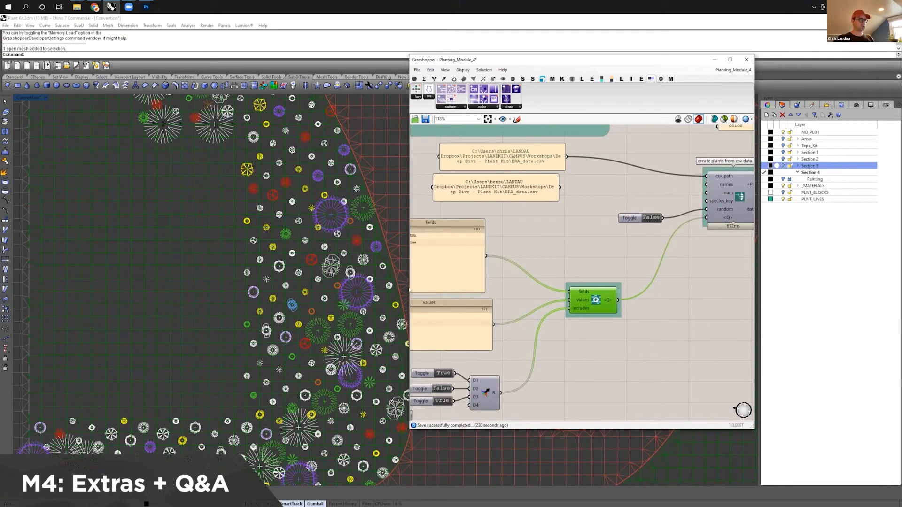
Step: Widen the Grasshopper window to show the full panels and nudge the query component slightly down
{"action": "left_click_drag", "start_coordinate": [409, 282], "coordinate": [329, 282]}
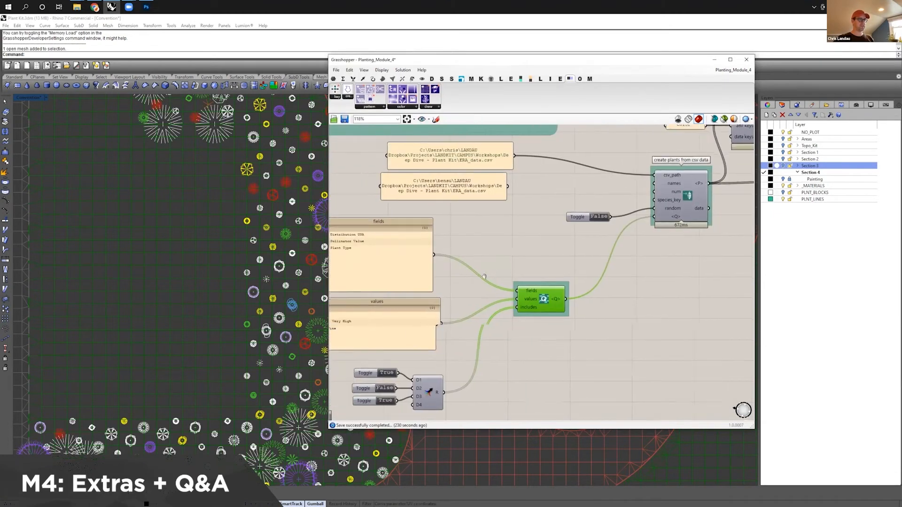
{"action": "scroll", "coordinate": [452, 234], "scroll_direction": "up", "scroll_amount": 3}
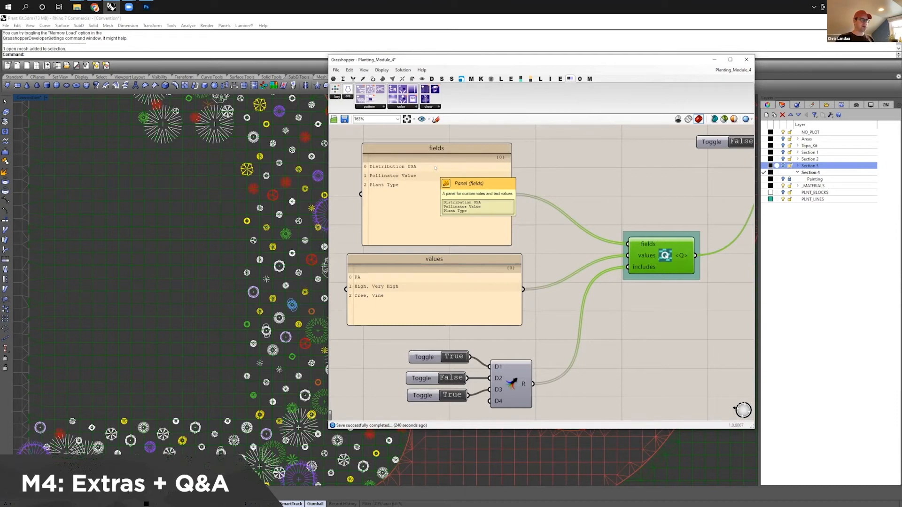
{"action": "key", "text": "Down"}
{"action": "key", "text": "Down"}
{"action": "key", "text": "Down"}
{"action": "key", "text": "Down"}
{"action": "key", "text": "Down"}
{"action": "key", "text": "Down"}
{"action": "key", "text": "Down"}
{"action": "key", "text": "Down"}
{"action": "key", "text": "Down"}
{"action": "key", "text": "Down"}
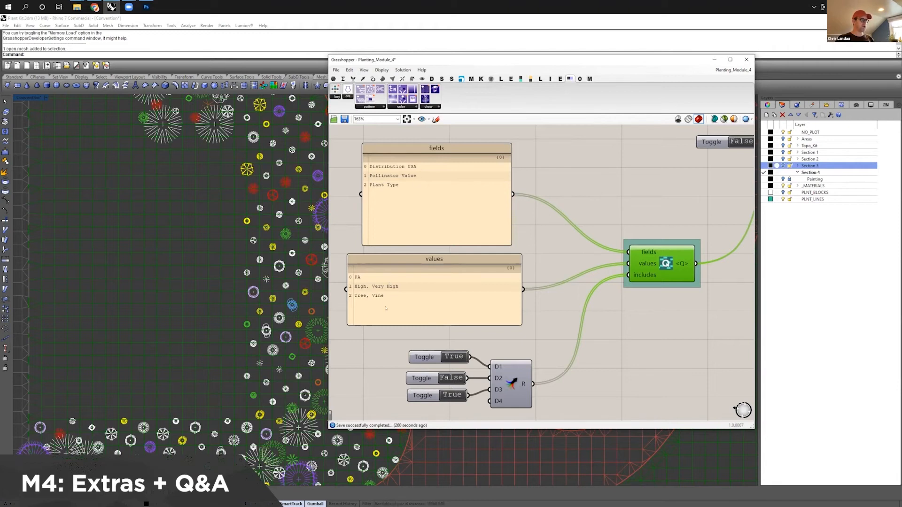
Step: Set the second include toggle, for Pollinator Value, to True and examine the planting across the plan
{"action": "double_click", "coordinate": [448, 377]}
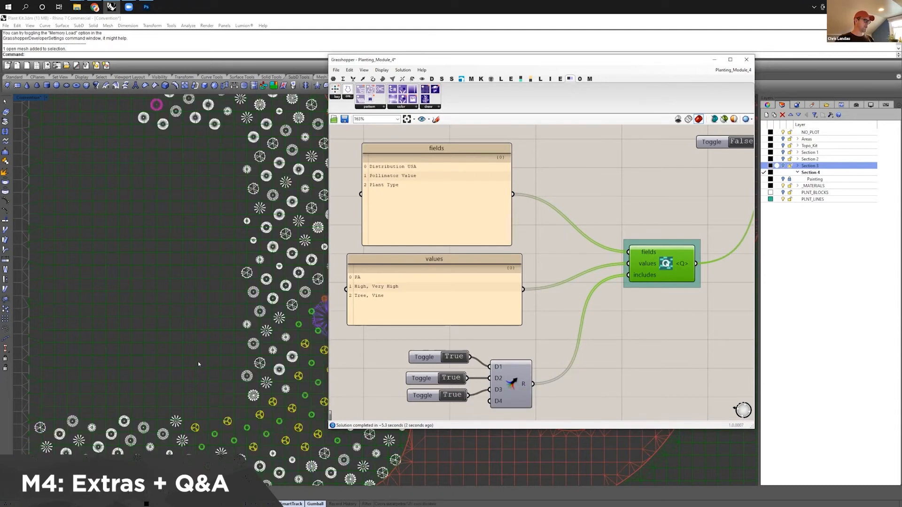
{"action": "scroll", "coordinate": [193, 357], "scroll_direction": "down", "scroll_amount": 6}
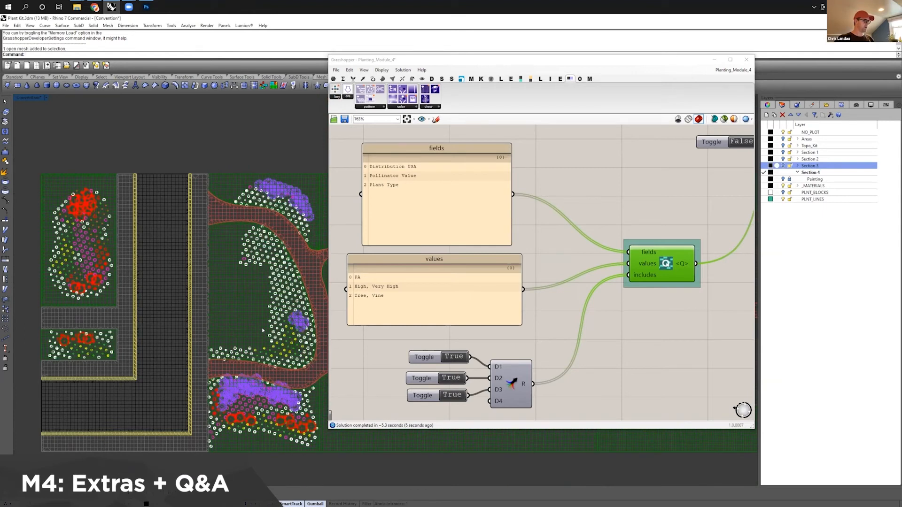
{"action": "scroll", "coordinate": [261, 328], "scroll_direction": "up", "scroll_amount": 5}
Step: Set the include toggles for Pollinator Value and Plant Type to False and check the beds in the plan
{"action": "left_click", "coordinate": [452, 378]}
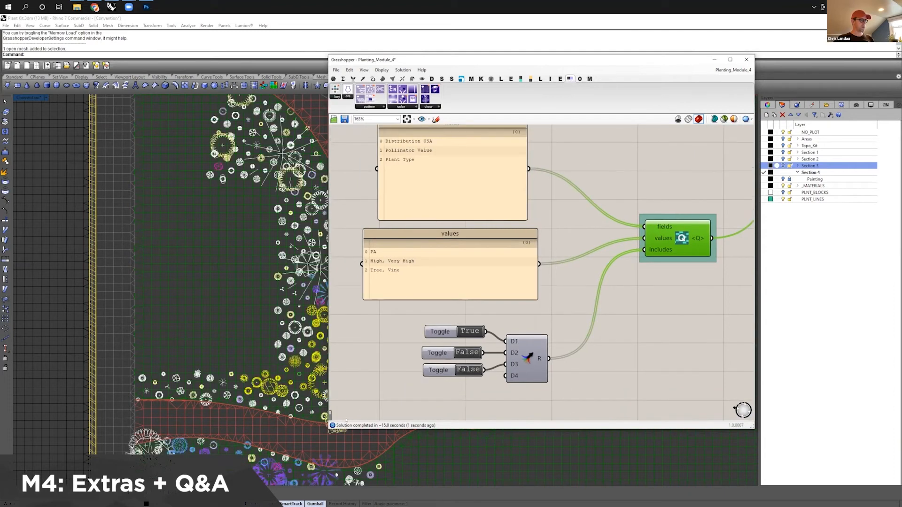
{"action": "left_click", "coordinate": [350, 403]}
{"action": "left_click", "coordinate": [203, 459]}
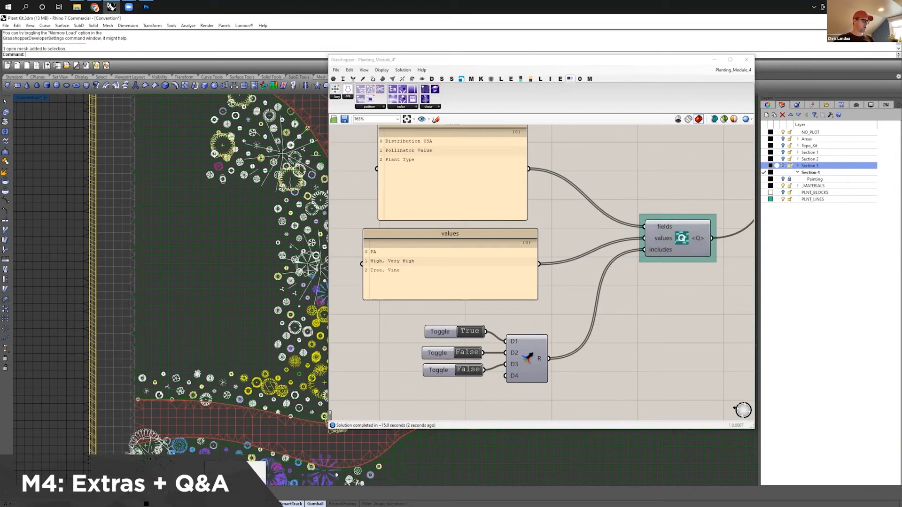
{"action": "scroll", "coordinate": [216, 352], "scroll_direction": "down", "scroll_amount": 3}
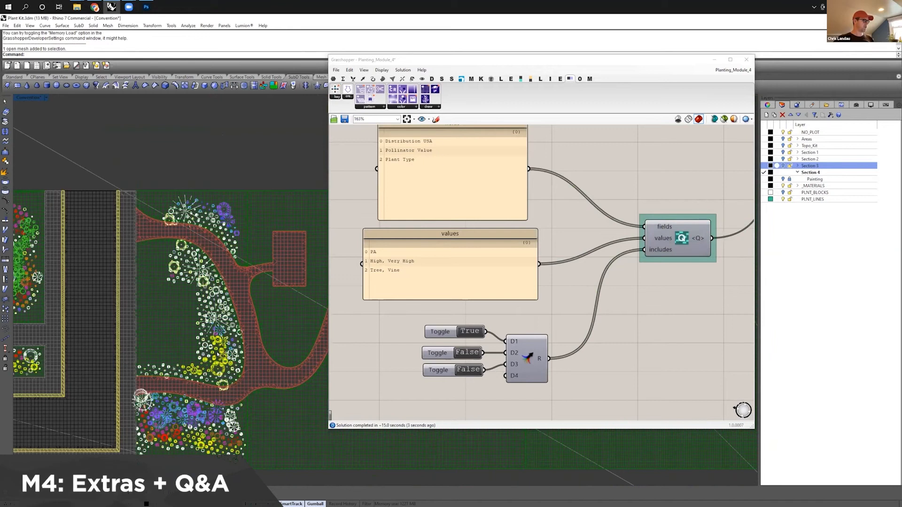
Step: Set the cell_size slider of the create environment component to 2
{"action": "right_click_drag", "start_coordinate": [473, 316], "coordinate": [561, 267]}
{"action": "scroll", "coordinate": [561, 267], "scroll_direction": "down", "scroll_amount": 10}
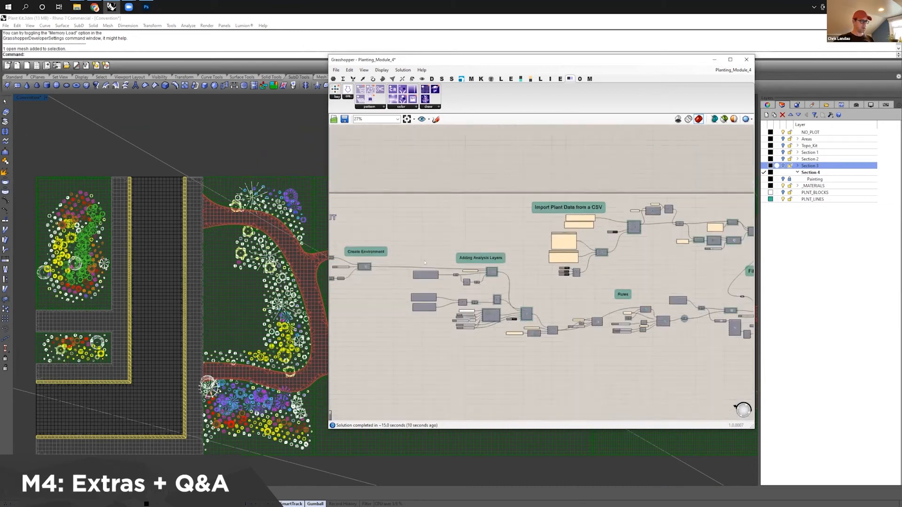
{"action": "scroll", "coordinate": [345, 260], "scroll_direction": "up", "scroll_amount": 9}
{"action": "right_click_drag", "start_coordinate": [346, 259], "coordinate": [408, 274]}
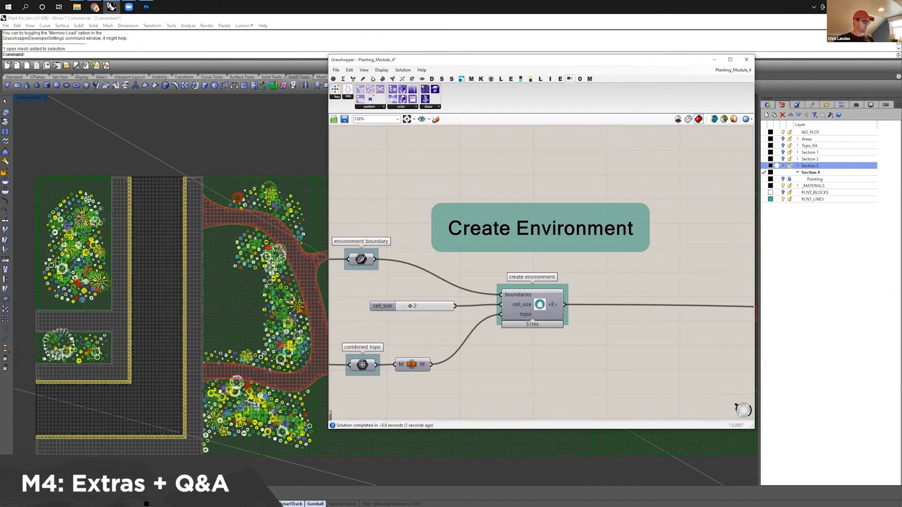
Step: Examine the Import Plant Data from a CSV group and the Flower Color component ahead of the Rules group
{"action": "scroll", "coordinate": [578, 269], "scroll_direction": "down", "scroll_amount": 8}
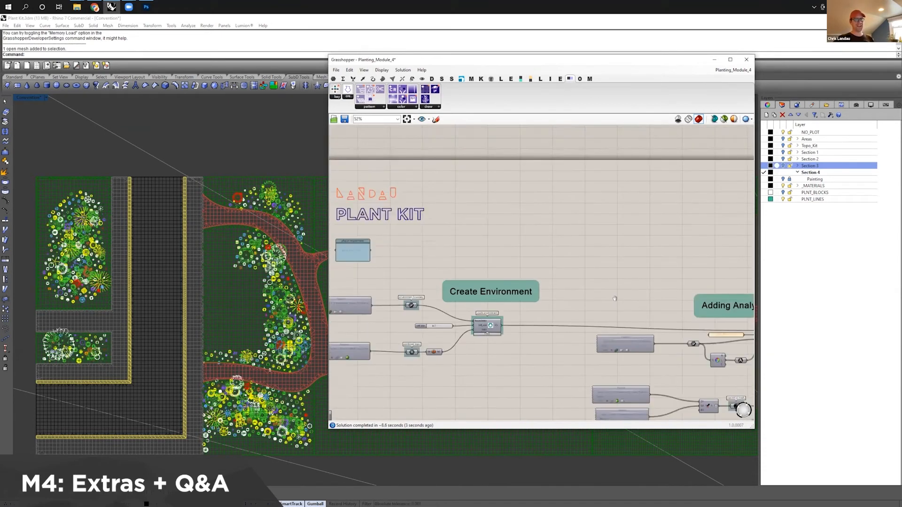
{"action": "scroll", "coordinate": [577, 268], "scroll_direction": "up", "scroll_amount": 8}
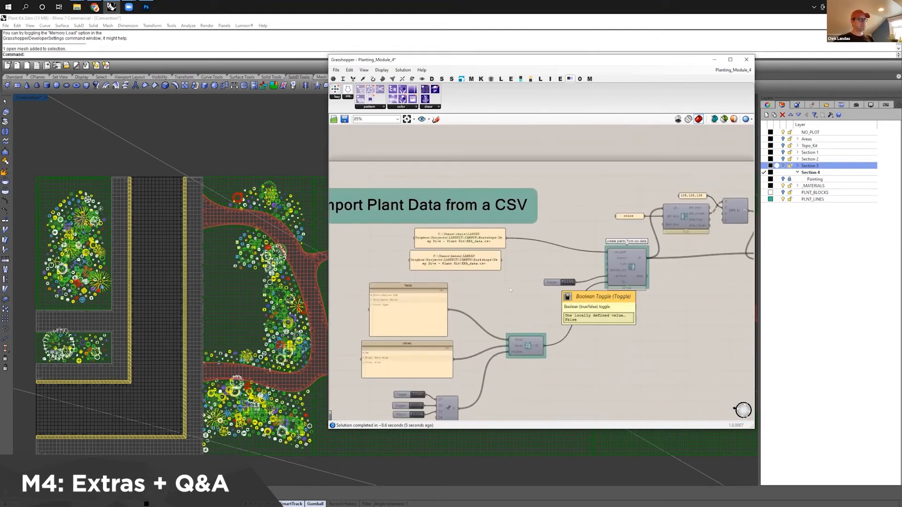
{"action": "right_click_drag", "start_coordinate": [487, 297], "coordinate": [604, 131]}
{"action": "scroll", "coordinate": [604, 131], "scroll_direction": "down", "scroll_amount": 3}
{"action": "scroll", "coordinate": [531, 247], "scroll_direction": "down", "scroll_amount": 4}
{"action": "scroll", "coordinate": [522, 258], "scroll_direction": "up", "scroll_amount": 6}
{"action": "right_click_drag", "start_coordinate": [522, 258], "coordinate": [352, 271]}
{"action": "left_click", "coordinate": [576, 256]}
{"action": "scroll", "coordinate": [583, 244], "scroll_direction": "down", "scroll_amount": 5}
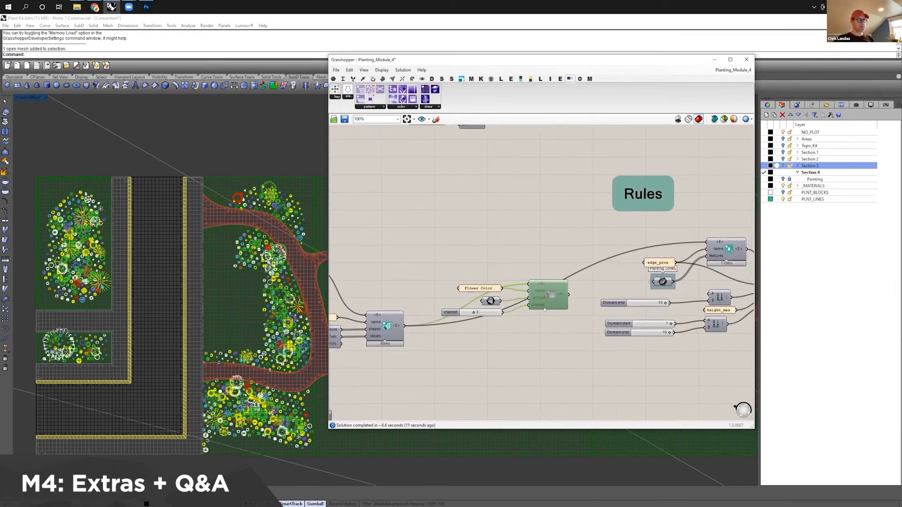
Step: Move the three include toggles and their merge component closer beneath the values panel
{"action": "scroll", "coordinate": [587, 237], "scroll_direction": "up", "scroll_amount": 3}
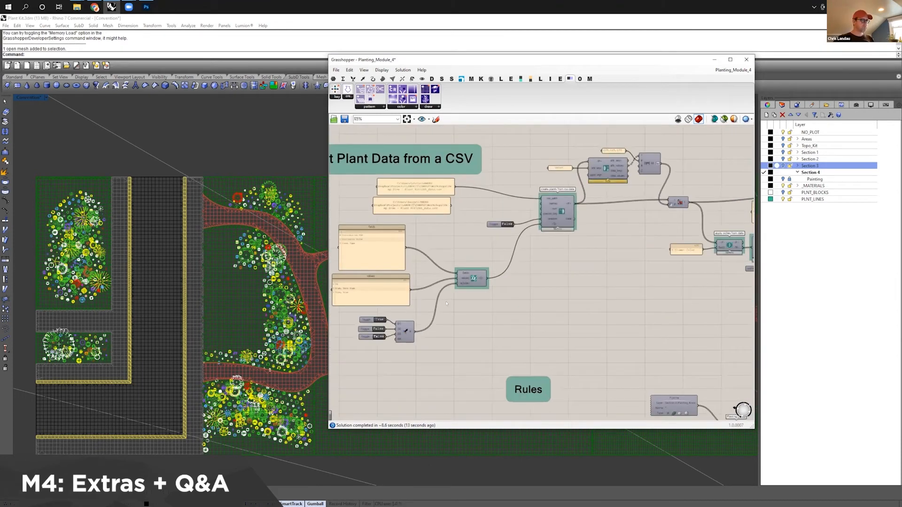
{"action": "scroll", "coordinate": [492, 285], "scroll_direction": "up", "scroll_amount": 4}
{"action": "left_click_drag", "start_coordinate": [478, 299], "coordinate": [410, 347]}
{"action": "left_click_drag", "start_coordinate": [477, 324], "coordinate": [467, 312]}
Step: Examine the query's fields and values panels, the planted beds, and the create plants from csv data component
{"action": "left_click", "coordinate": [461, 212]}
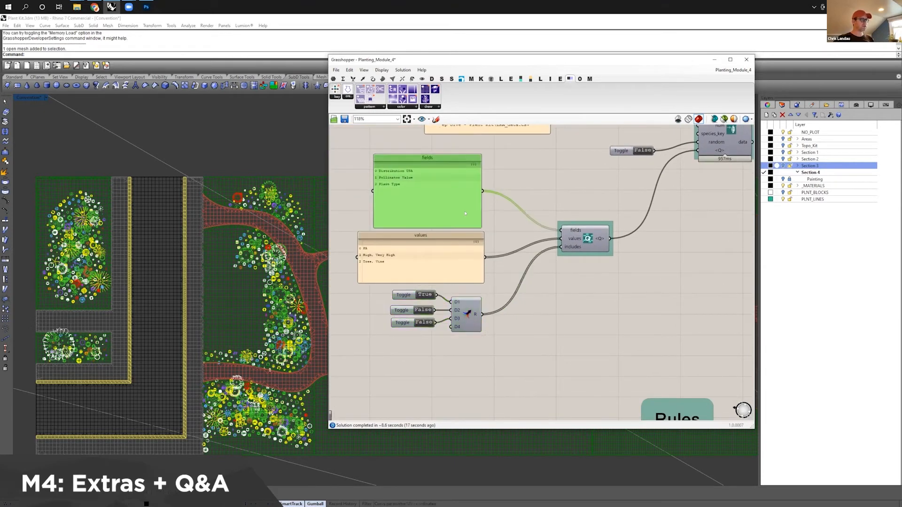
{"action": "scroll", "coordinate": [474, 318], "scroll_direction": "up", "scroll_amount": 2}
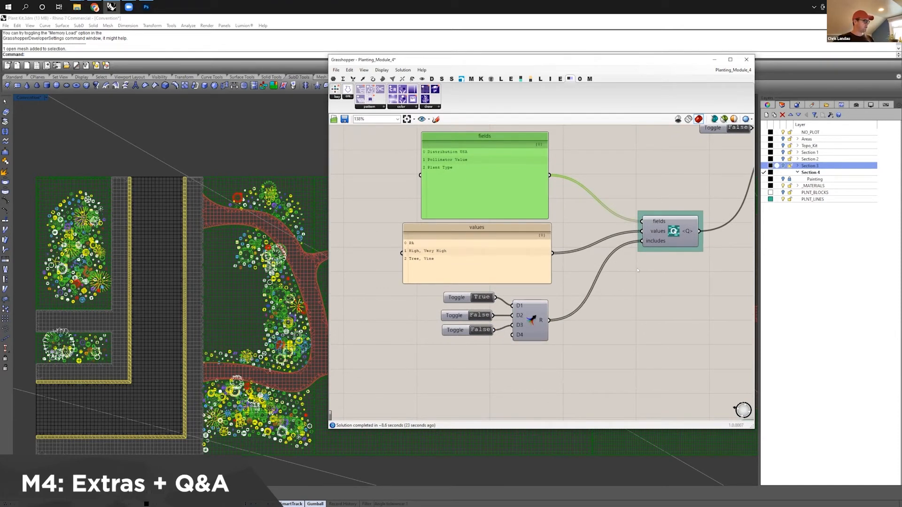
{"action": "scroll", "coordinate": [271, 300], "scroll_direction": "up", "scroll_amount": 4}
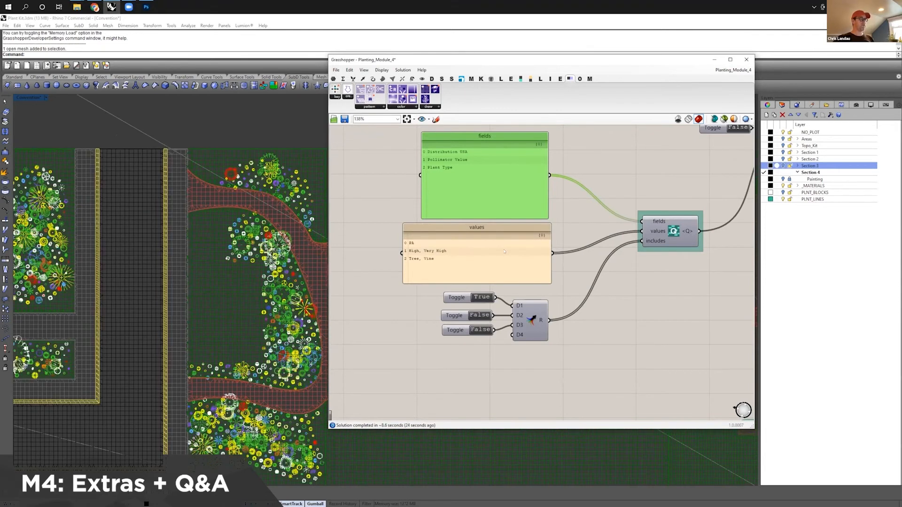
{"action": "scroll", "coordinate": [430, 262], "scroll_direction": "down", "scroll_amount": 5}
{"action": "scroll", "coordinate": [690, 152], "scroll_direction": "up", "scroll_amount": 5}
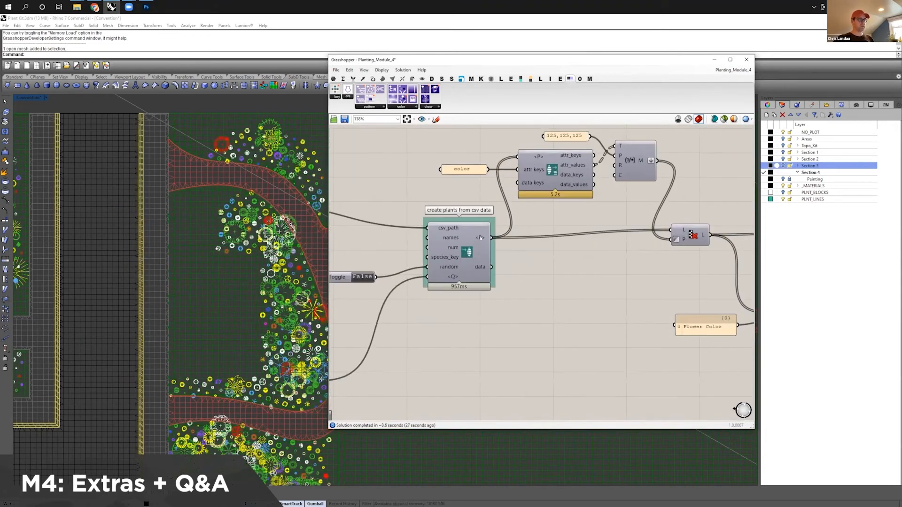
Step: Add a number slider set to 50 and connect it to the num input of the create plants from csv data component
{"action": "mouse_move", "coordinate": [480, 239]}
{"action": "right_click_drag", "start_coordinate": [467, 254], "coordinate": [622, 224]}
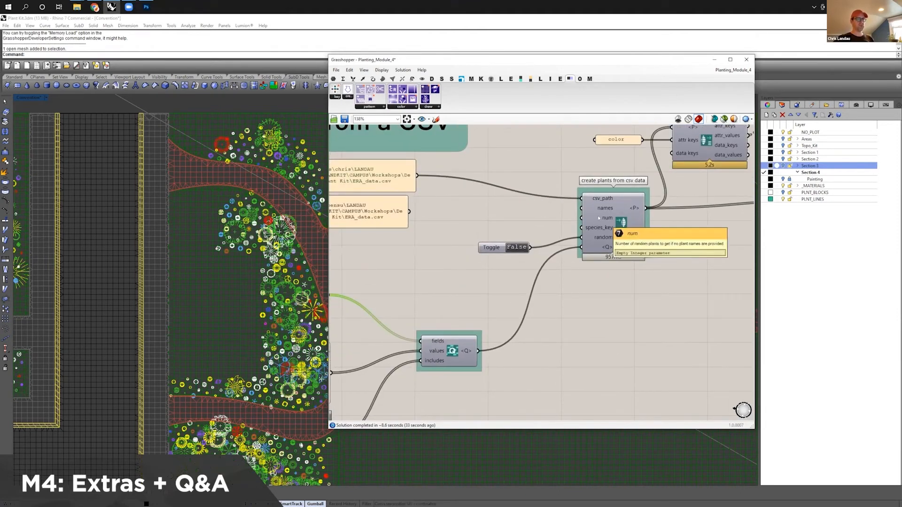
{"action": "double_click", "coordinate": [521, 220]}
{"action": "type", "text": "50"}
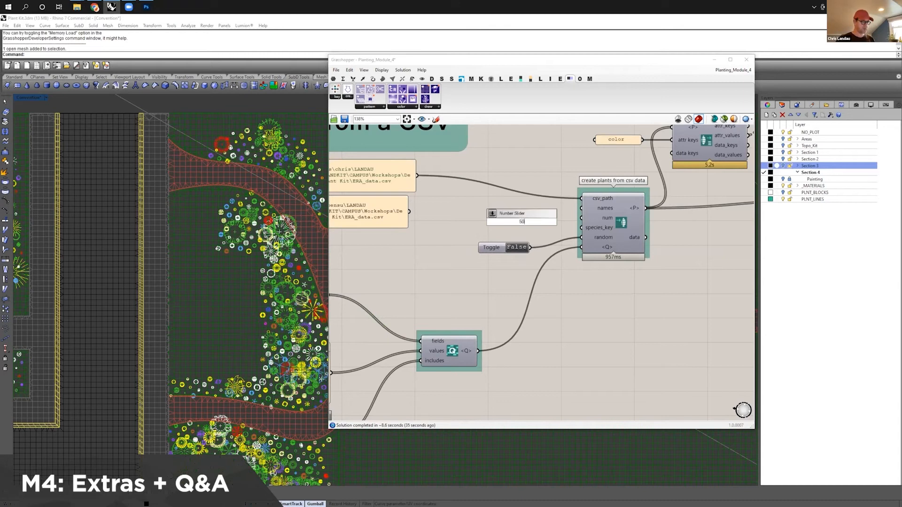
{"action": "key", "text": "Return"}
{"action": "left_click_drag", "start_coordinate": [562, 221], "coordinate": [582, 218]}
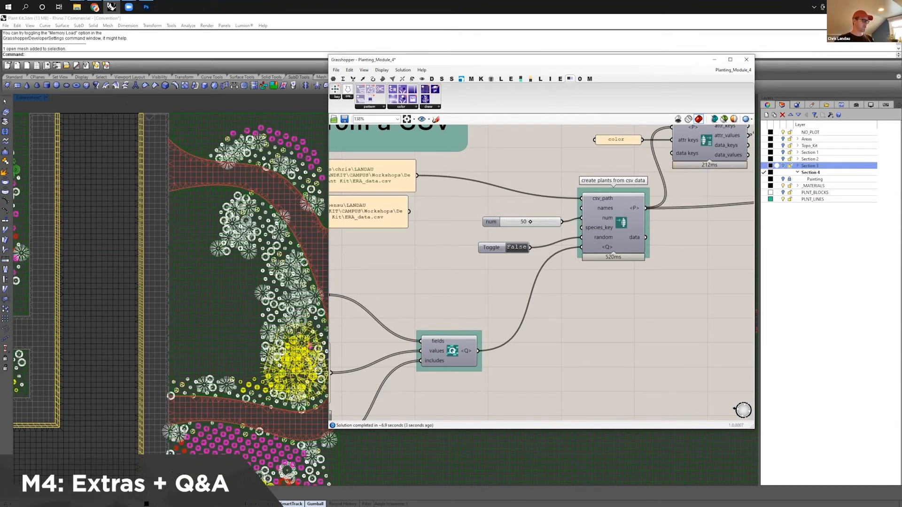
Step: Shift the num slider slightly away from the component, reconnect it to the num input, and inspect the regenerated planting
{"action": "scroll", "coordinate": [197, 229], "scroll_direction": "down", "scroll_amount": 5}
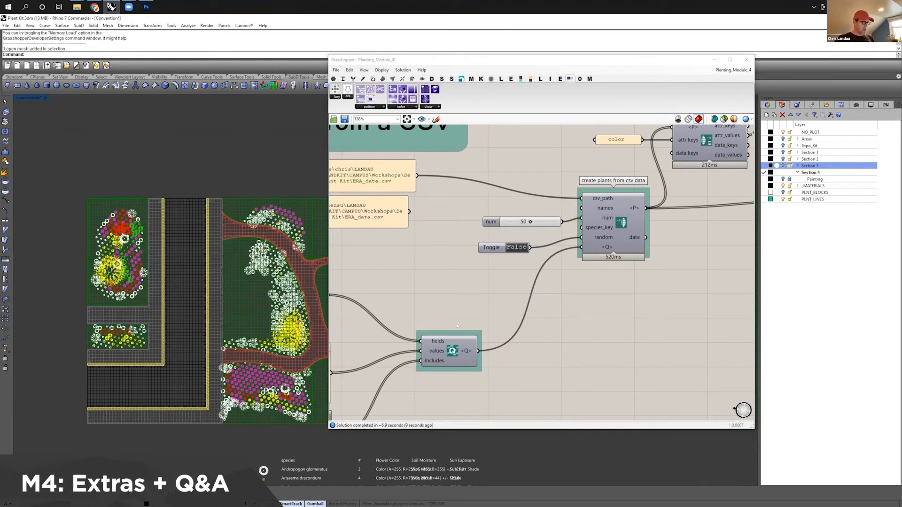
{"action": "right_click_drag", "start_coordinate": [485, 303], "coordinate": [495, 316]}
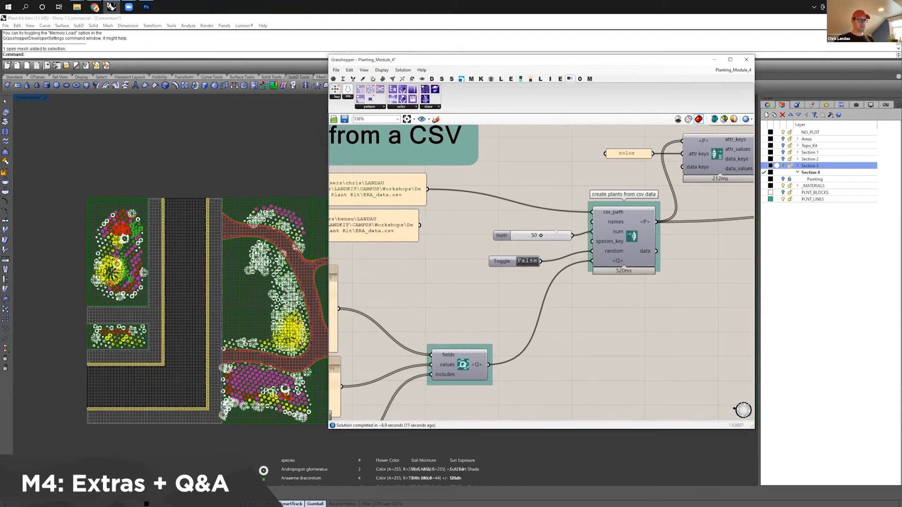
{"action": "scroll", "coordinate": [551, 226], "scroll_direction": "up", "scroll_amount": 3}
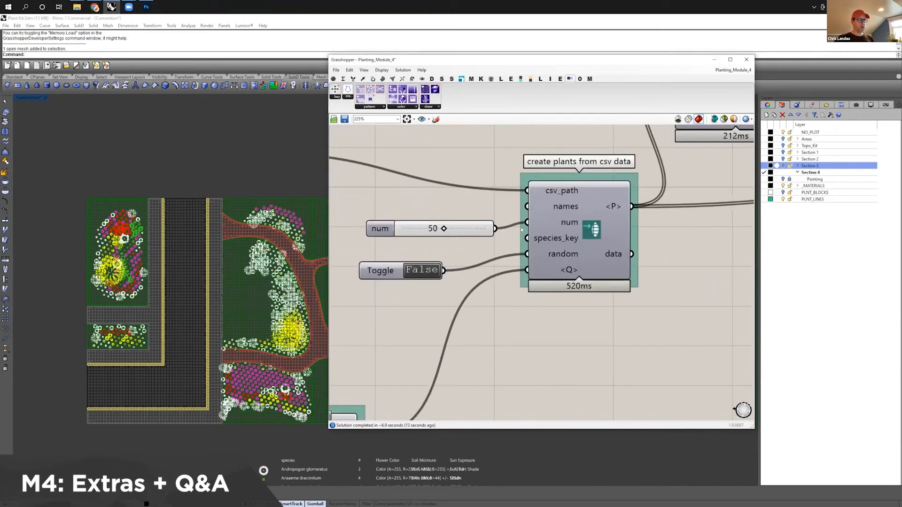
{"action": "left_click_drag", "start_coordinate": [487, 228], "coordinate": [474, 228]}
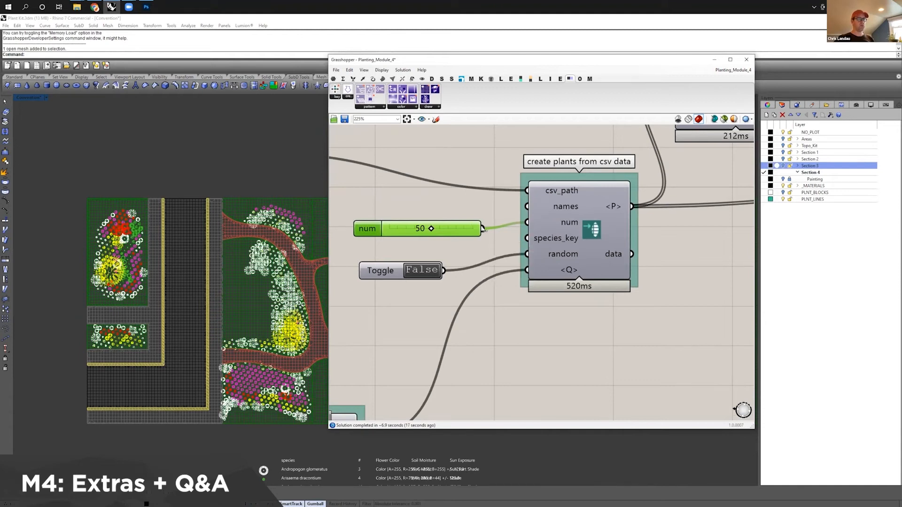
{"action": "left_click_drag", "start_coordinate": [483, 229], "coordinate": [517, 223]}
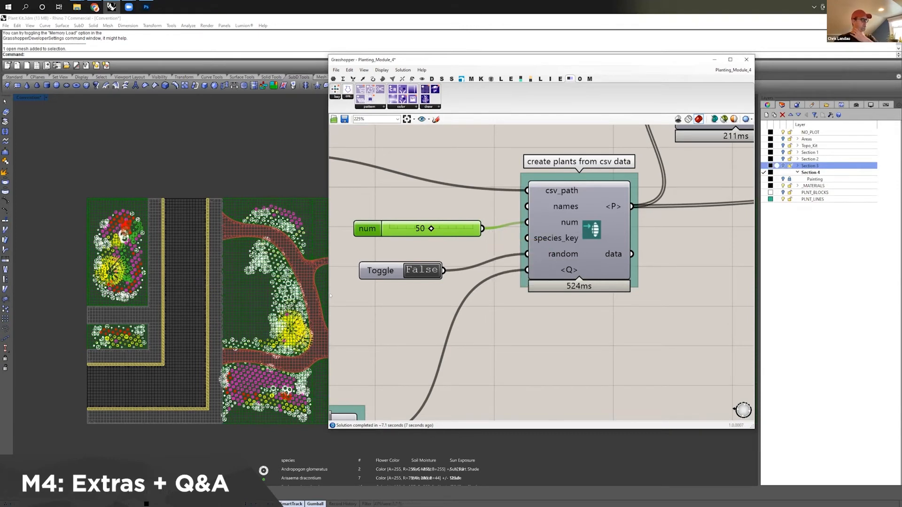
{"action": "scroll", "coordinate": [286, 310], "scroll_direction": "up", "scroll_amount": 2}
{"action": "scroll", "coordinate": [239, 329], "scroll_direction": "up", "scroll_amount": 2}
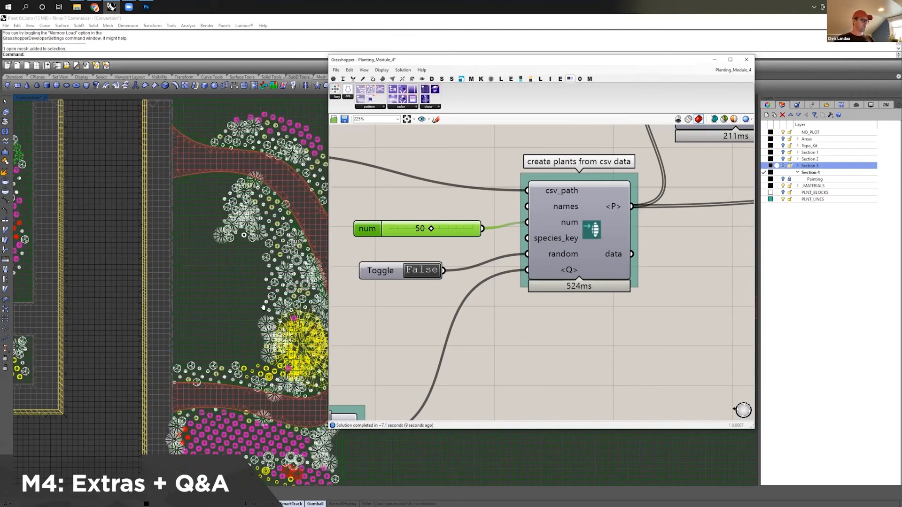
{"action": "scroll", "coordinate": [251, 314], "scroll_direction": "down", "scroll_amount": 4}
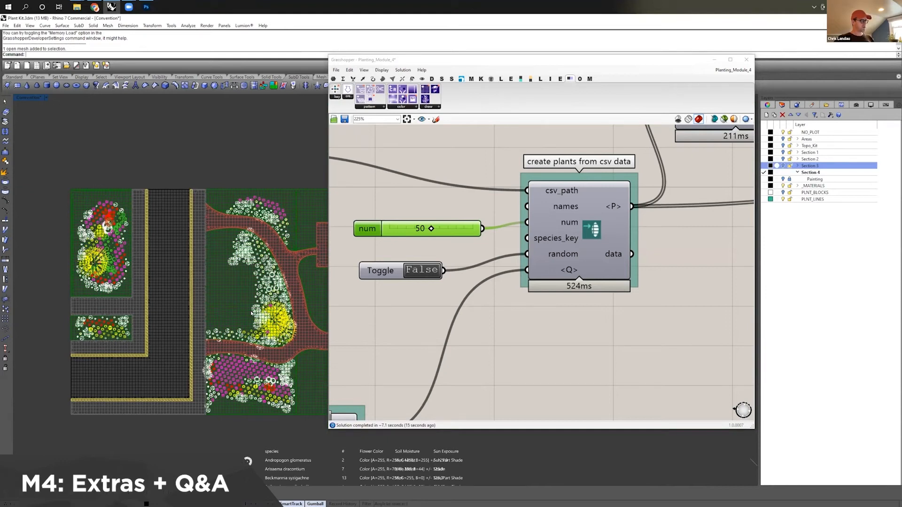
Step: Connect the Flower Color picture component's output to the <E> input of the edge_prox component, and check the planting plan
{"action": "scroll", "coordinate": [425, 210], "scroll_direction": "down", "scroll_amount": 5}
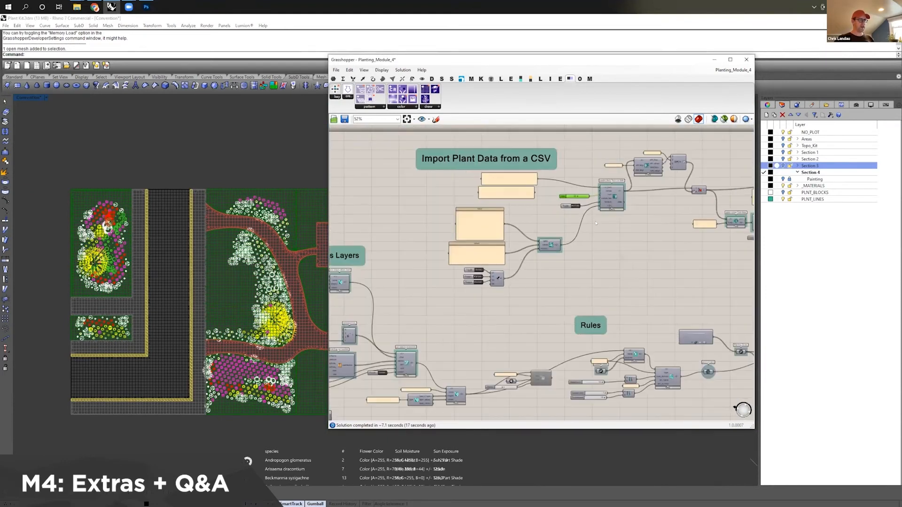
{"action": "scroll", "coordinate": [517, 282], "scroll_direction": "up", "scroll_amount": 4}
{"action": "left_click_drag", "start_coordinate": [520, 248], "coordinate": [463, 328]}
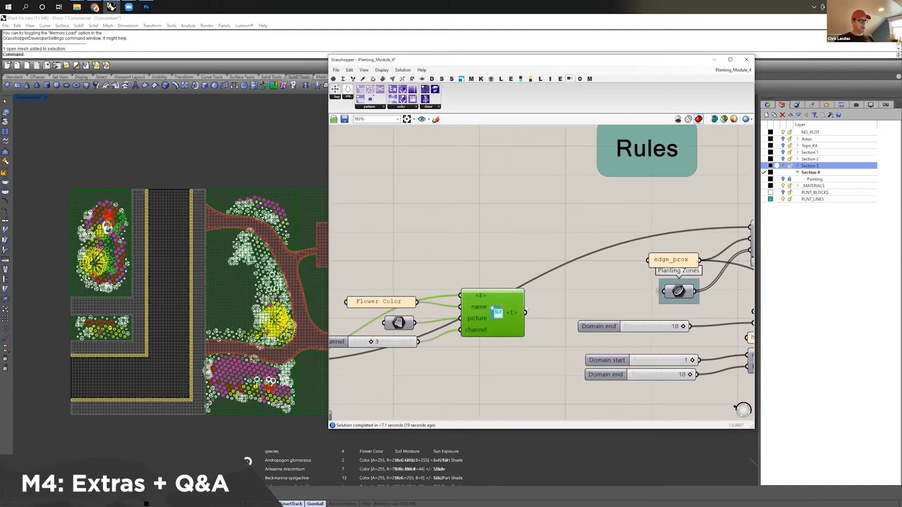
{"action": "scroll", "coordinate": [537, 304], "scroll_direction": "down", "scroll_amount": 1}
{"action": "left_click_drag", "start_coordinate": [526, 312], "coordinate": [716, 239]}
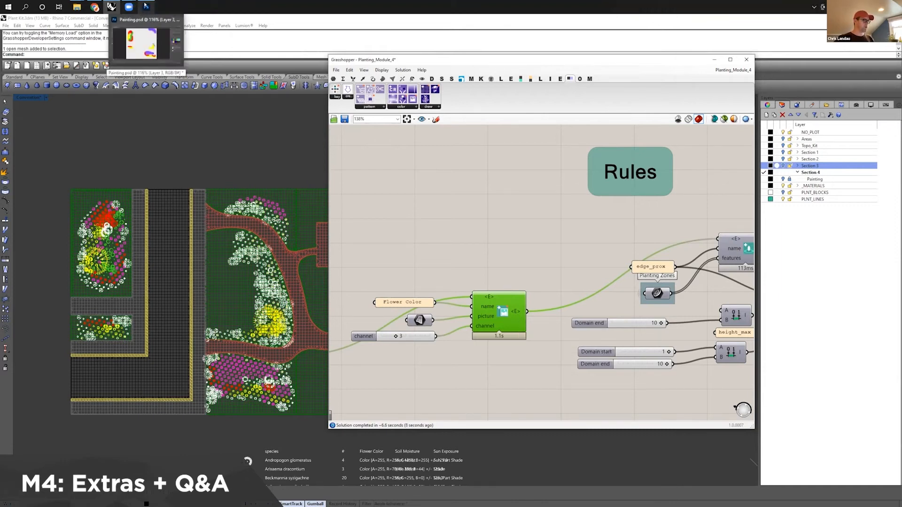
{"action": "right_click_drag", "start_coordinate": [240, 196], "coordinate": [225, 179]}
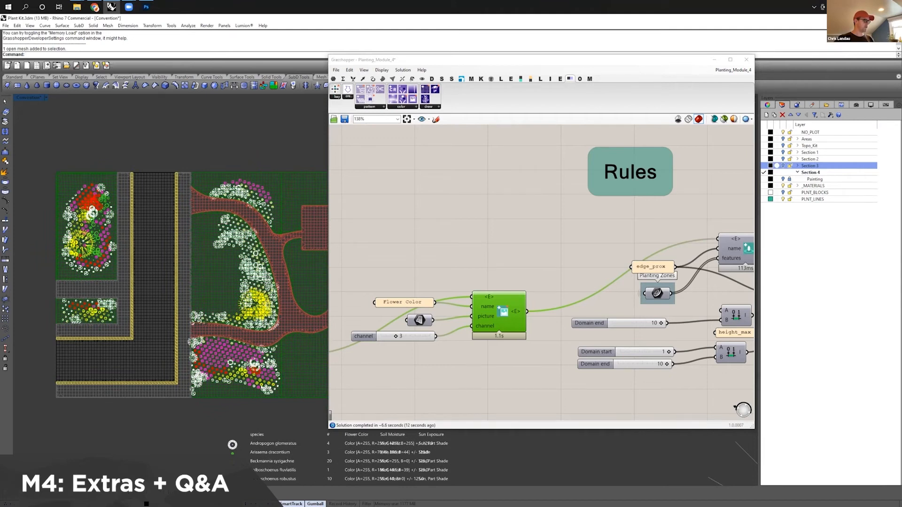
{"action": "scroll", "coordinate": [164, 281], "scroll_direction": "up", "scroll_amount": 2}
{"action": "scroll", "coordinate": [279, 358], "scroll_direction": "down", "scroll_amount": 2}
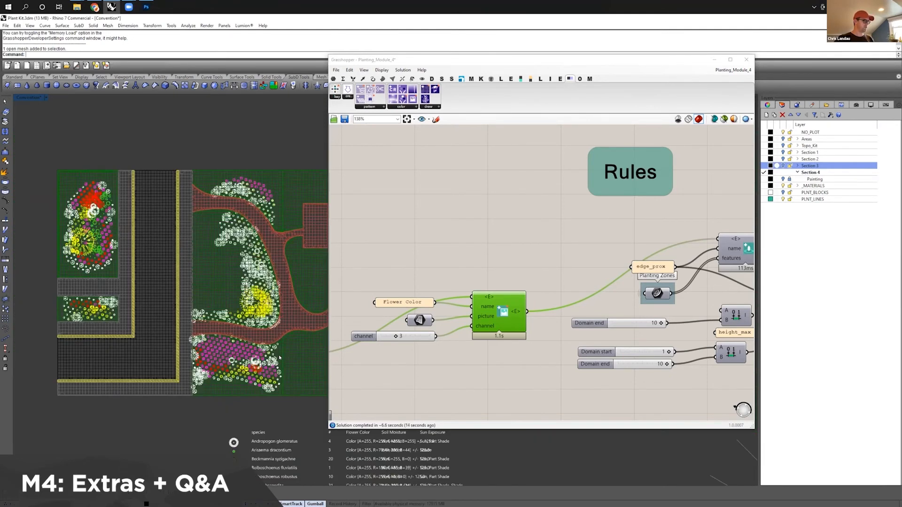
Step: Switch to Painting.psd in Photoshop and hide Layer 2 so the plan shows beneath the colours on Layer 3
{"action": "left_click", "coordinate": [146, 6]}
{"action": "left_click", "coordinate": [783, 297]}
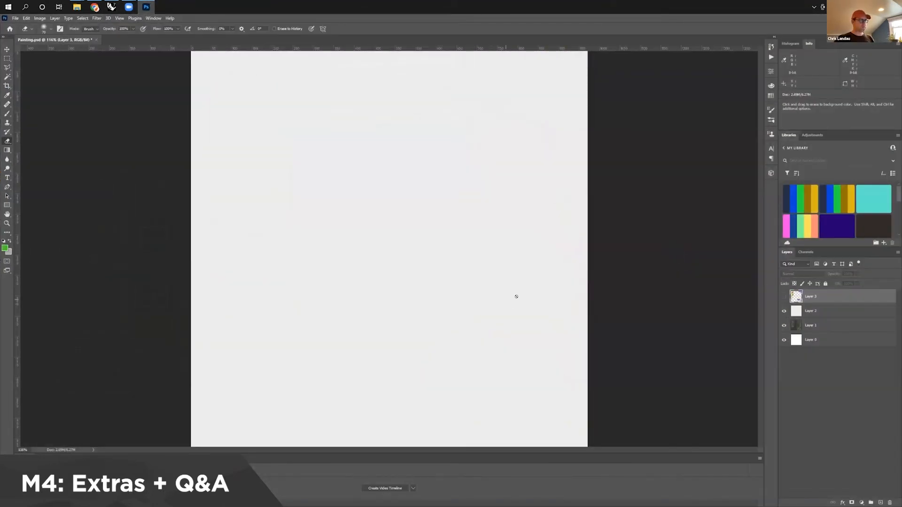
{"action": "left_click", "coordinate": [783, 311]}
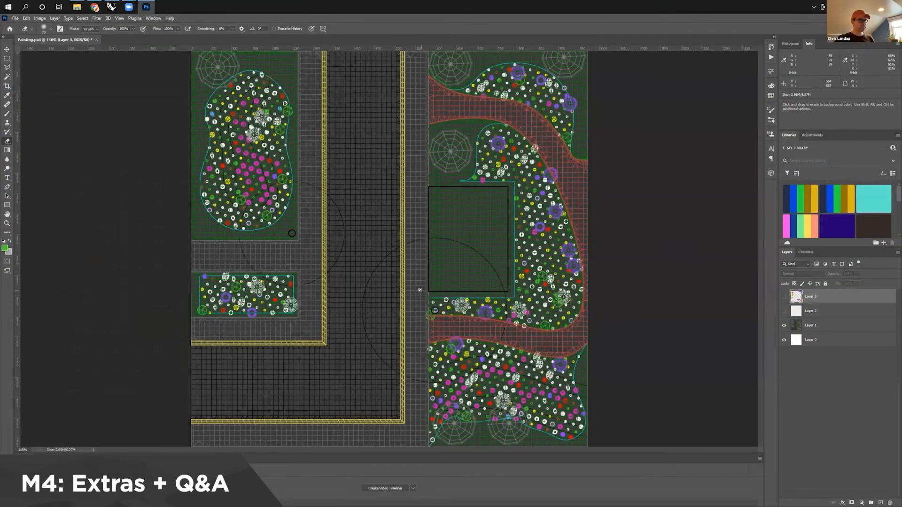
{"action": "left_click", "coordinate": [783, 297]}
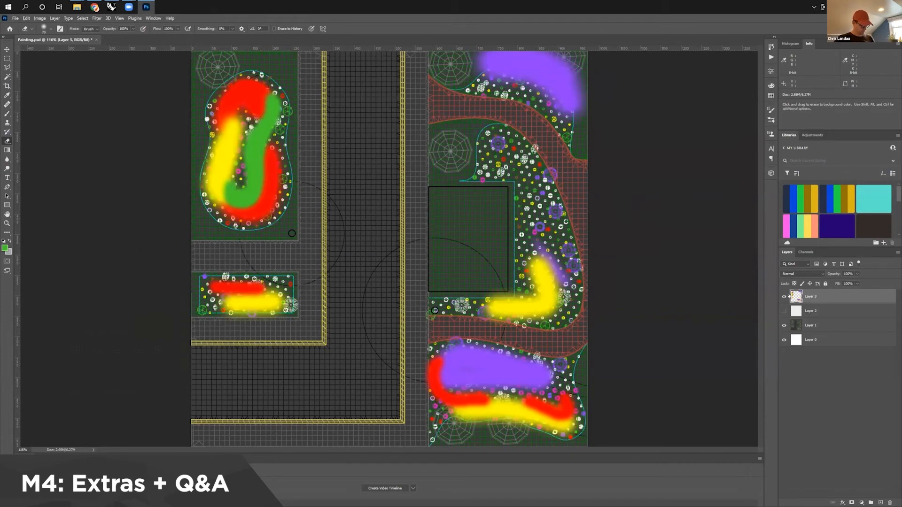
Step: Brush sampled purple on Layer 3 along the curved bed beside the red path and down the middle of the oval bed
{"action": "key", "text": "b"}
{"action": "left_click", "coordinate": [563, 233], "text": "alt"}
{"action": "mouse_move", "coordinate": [561, 254]}
{"action": "left_mouse_down"}
{"action": "mouse_move", "coordinate": [528, 177]}
{"action": "mouse_move", "coordinate": [506, 153]}
{"action": "left_mouse_up"}
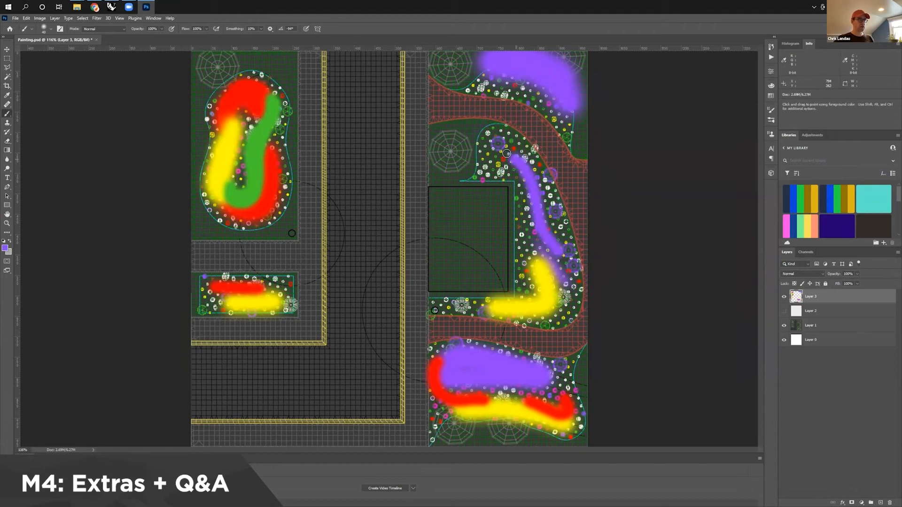
{"action": "mouse_move", "coordinate": [536, 198]}
{"action": "left_mouse_down"}
{"action": "mouse_move", "coordinate": [563, 253]}
{"action": "mouse_move", "coordinate": [521, 156]}
{"action": "mouse_move", "coordinate": [496, 142]}
{"action": "mouse_move", "coordinate": [569, 271]}
{"action": "left_mouse_up"}
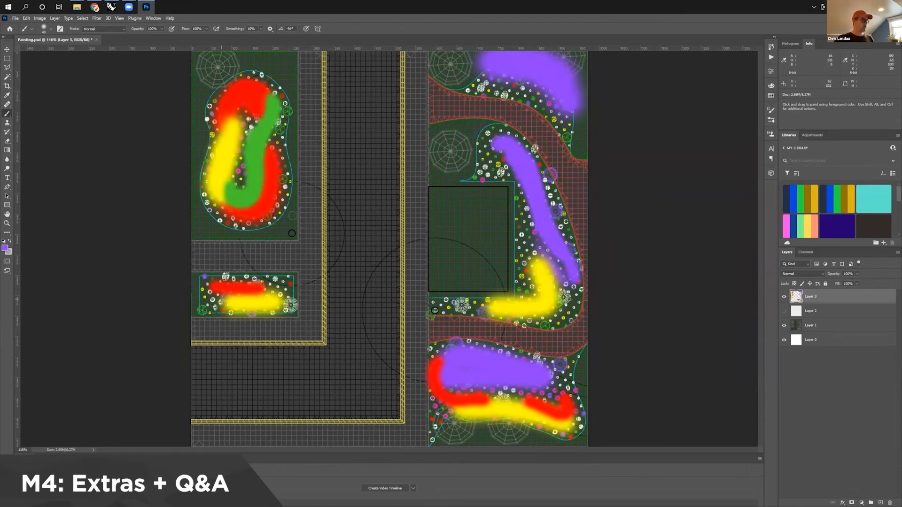
{"action": "mouse_move", "coordinate": [253, 118]}
{"action": "left_mouse_down"}
{"action": "mouse_move", "coordinate": [239, 183]}
{"action": "mouse_move", "coordinate": [248, 109]}
{"action": "left_mouse_up"}
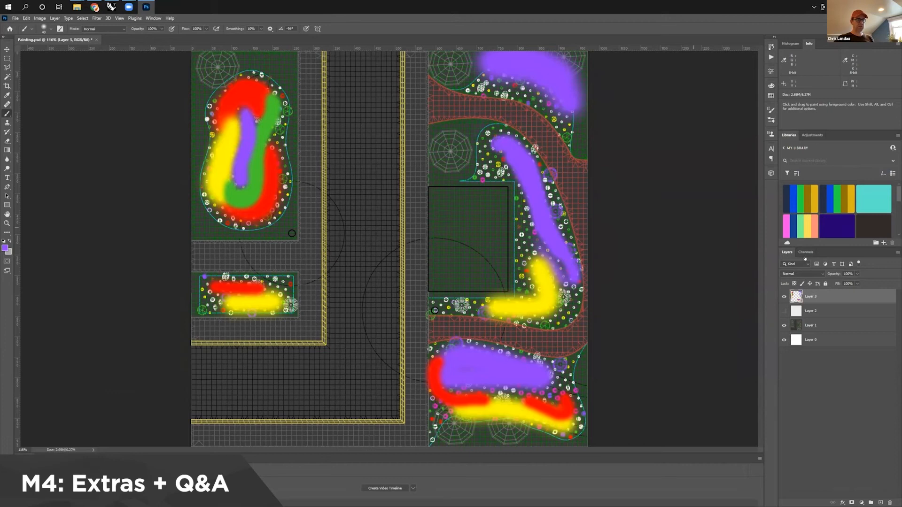
Step: Save Painting.psd with Layer 2 shown again and export it as a JPG, replacing Painting.jpg in the Demos folder
{"action": "left_click", "coordinate": [784, 311]}
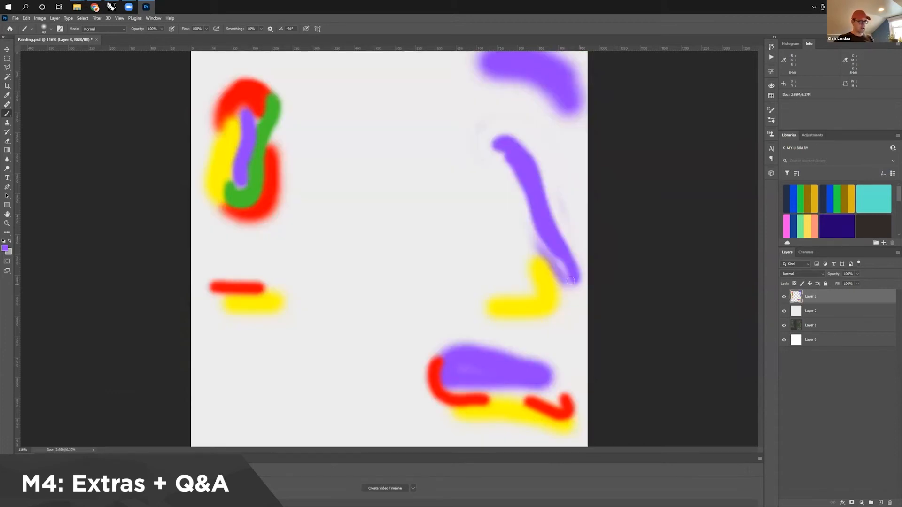
{"action": "key", "text": "ctrl+s"}
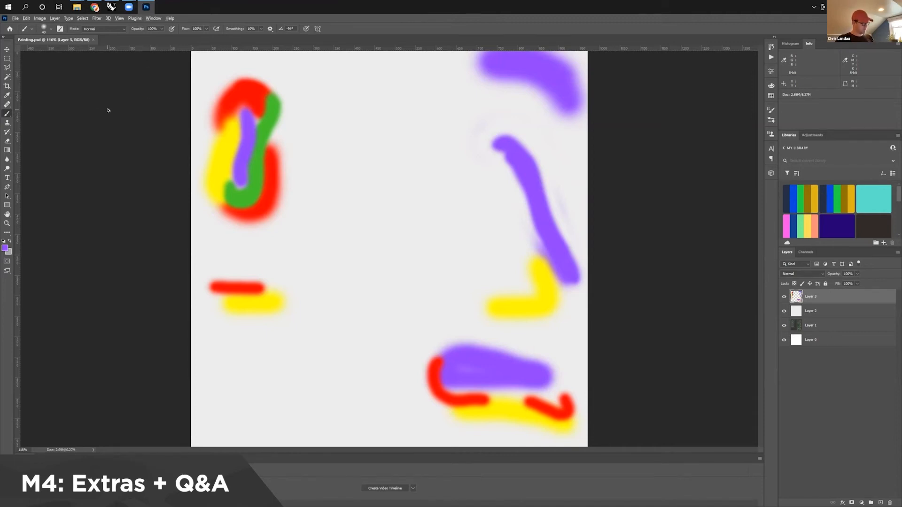
{"action": "key", "text": "ctrl+alt+shift+w"}
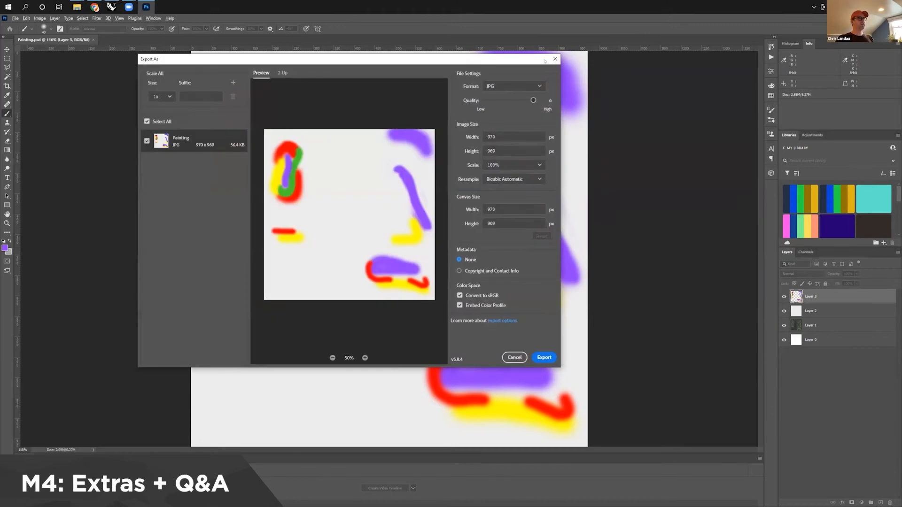
{"action": "left_click_drag", "start_coordinate": [544, 63], "coordinate": [601, 100]}
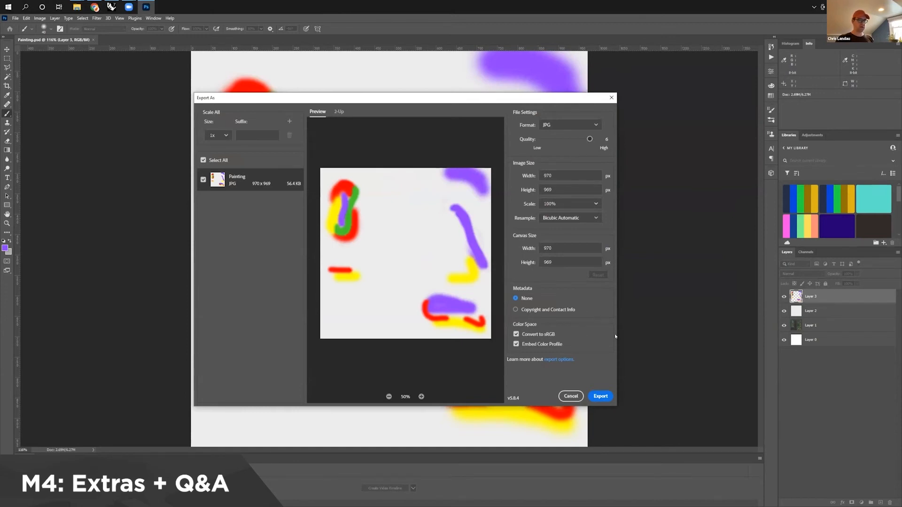
{"action": "left_click", "coordinate": [600, 396]}
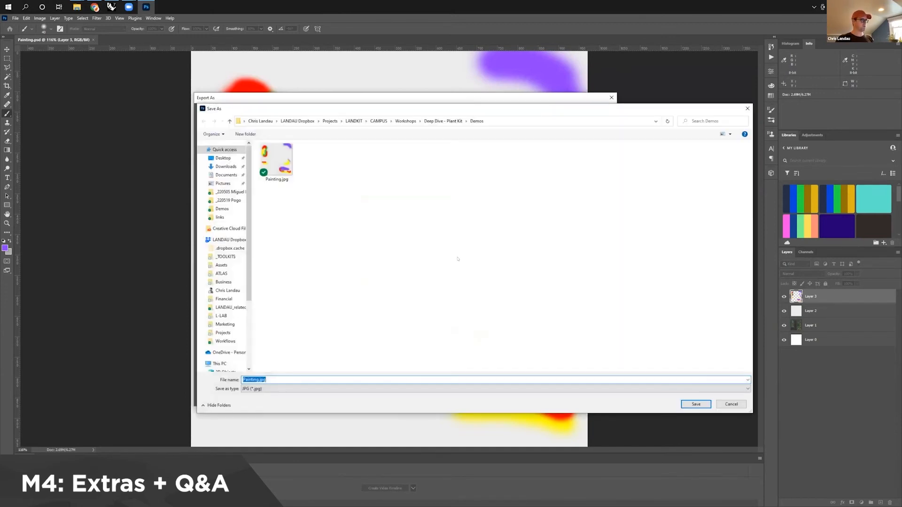
{"action": "left_click", "coordinate": [696, 405]}
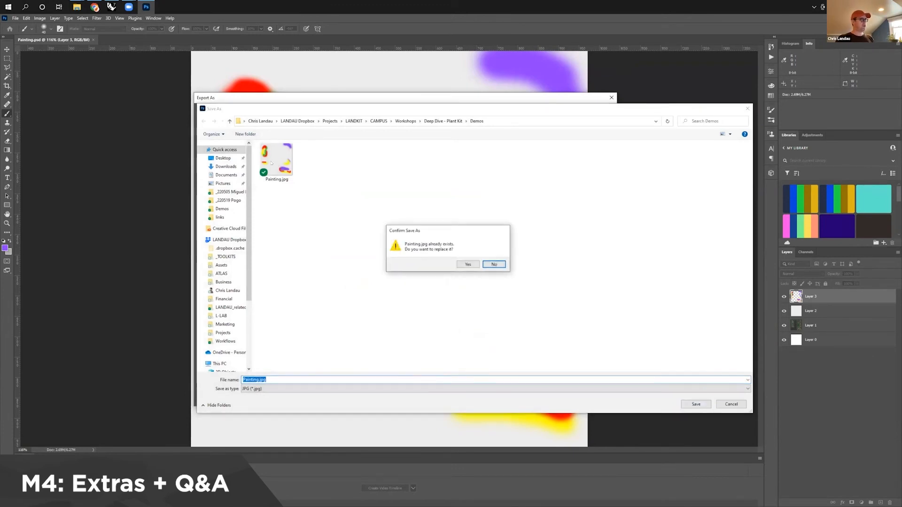
{"action": "left_click", "coordinate": [467, 263]}
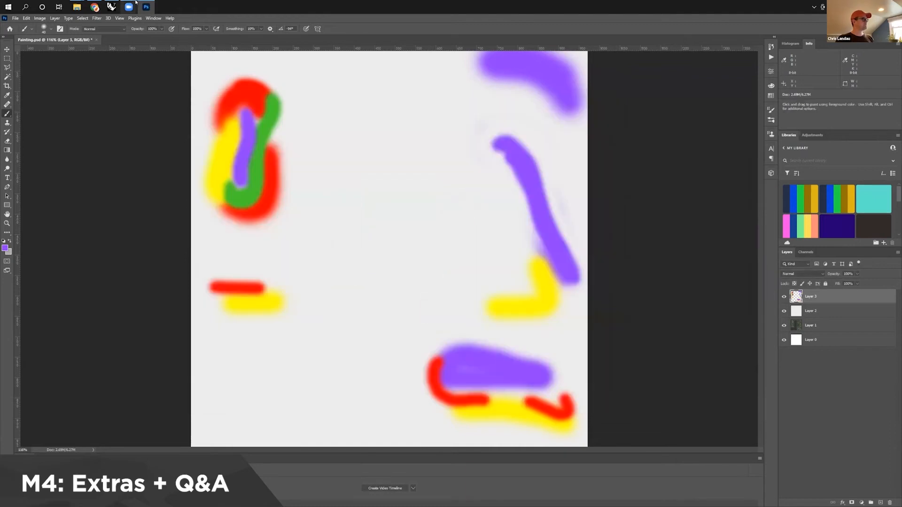
Step: Switch to Rhino and turn on the Painting layer under Section 4 to compare the planting with the updated image
{"action": "left_click", "coordinate": [111, 7]}
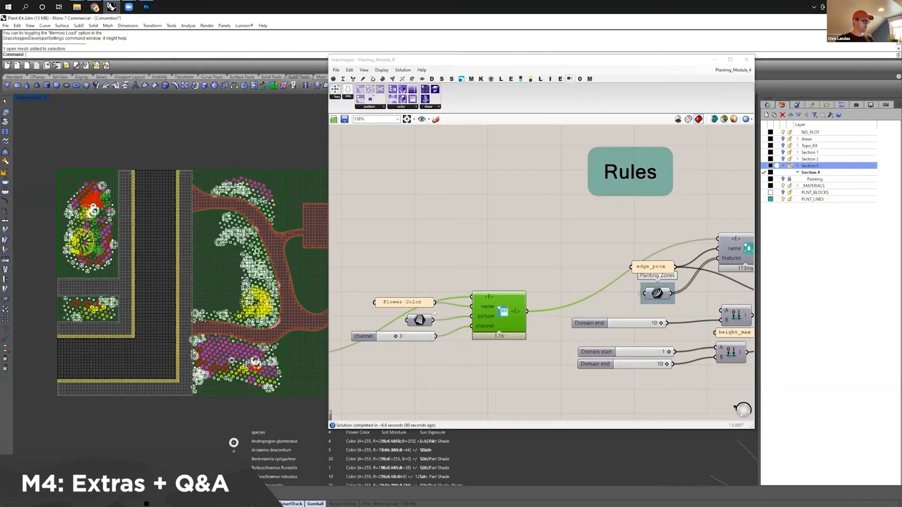
{"action": "right_click_drag", "start_coordinate": [441, 294], "coordinate": [493, 271]}
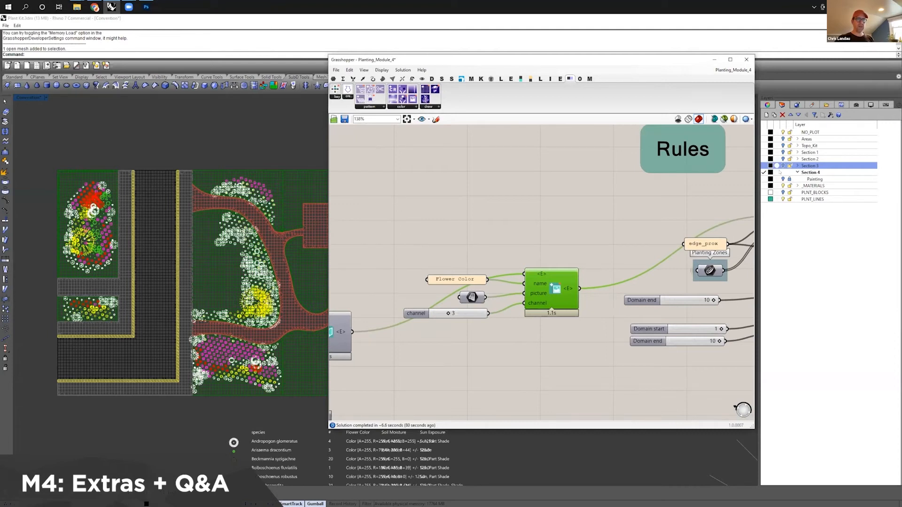
{"action": "left_click", "coordinate": [777, 166]}
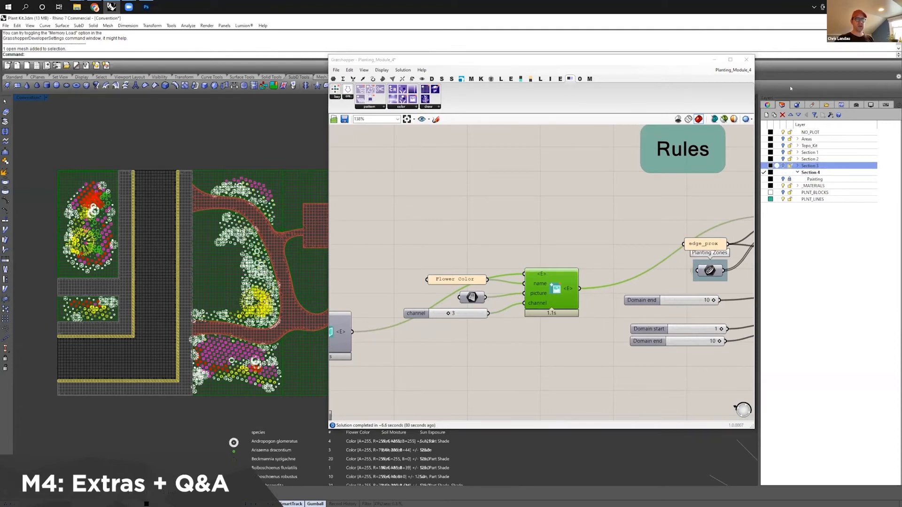
{"action": "left_click", "coordinate": [782, 178]}
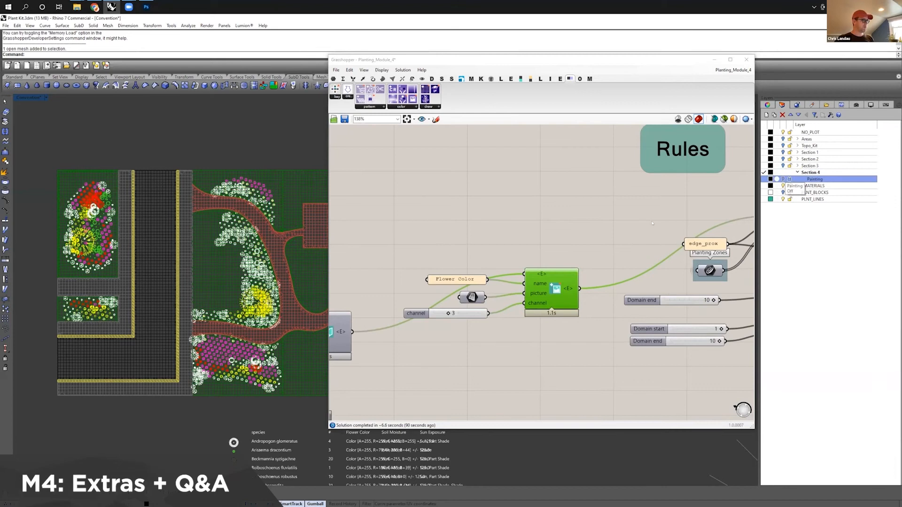
{"action": "scroll", "coordinate": [251, 314], "scroll_direction": "up", "scroll_amount": 2}
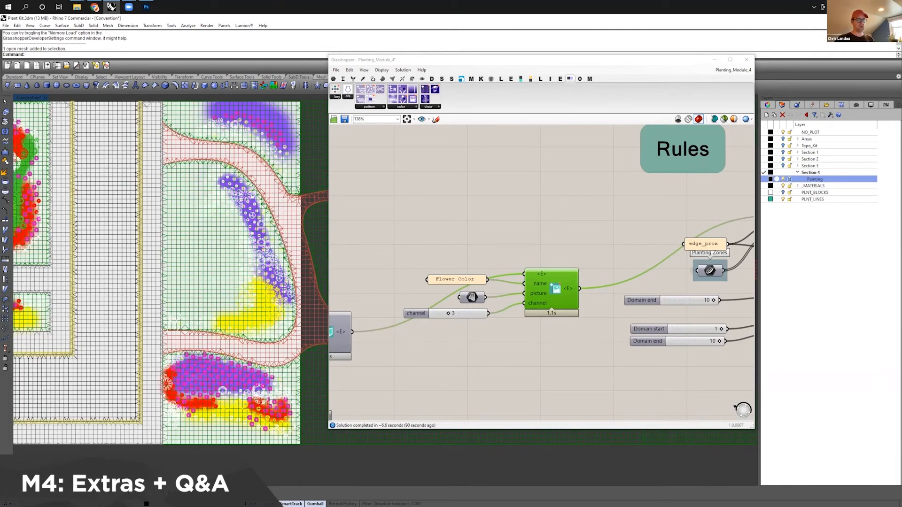
{"action": "scroll", "coordinate": [171, 273], "scroll_direction": "down", "scroll_amount": 2}
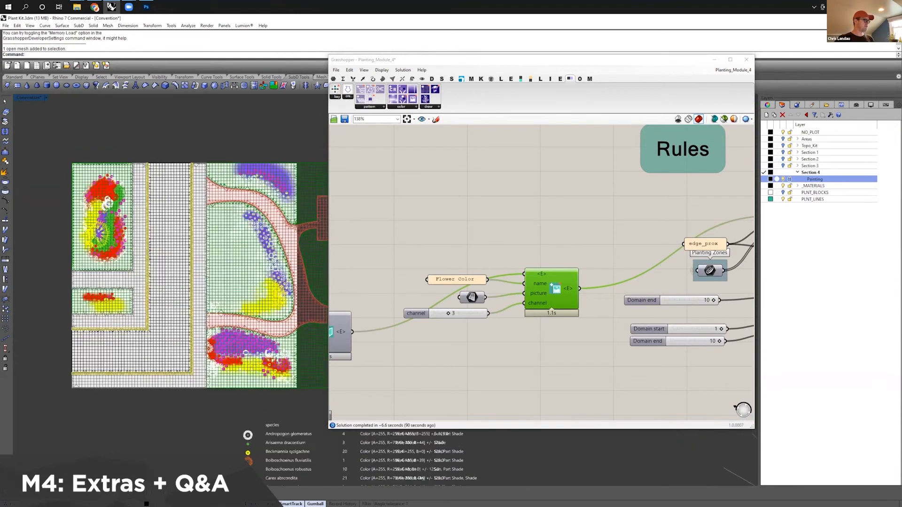
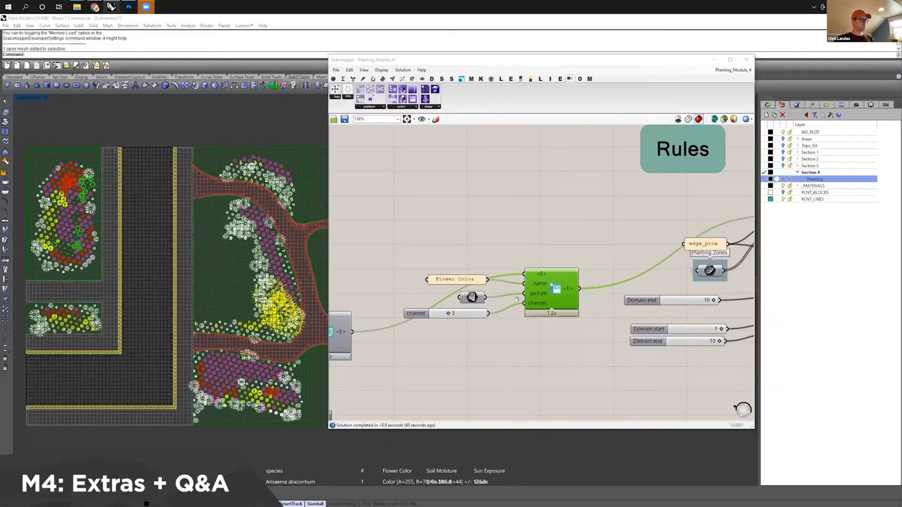
Step: Examine the plant query's values panel and its three include toggles alongside the regenerated planting plan
{"action": "right_click_drag", "start_coordinate": [522, 269], "coordinate": [541, 242]}
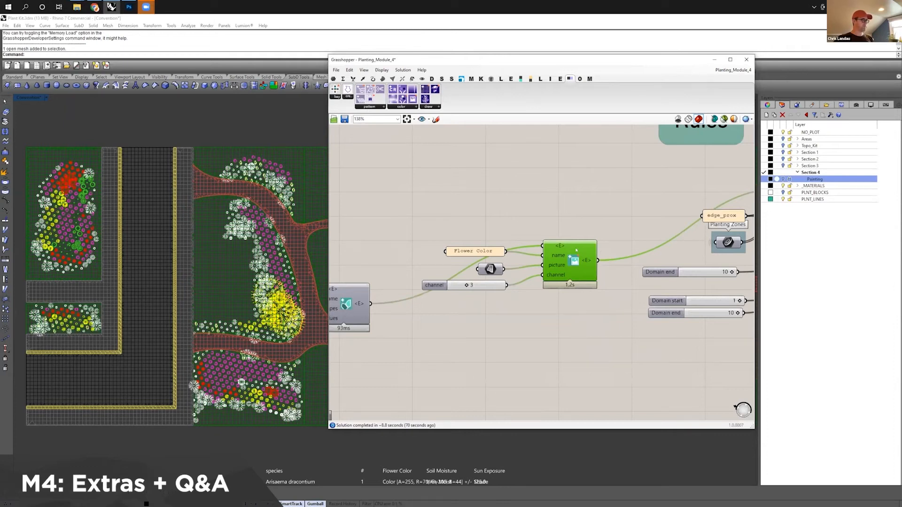
{"action": "scroll", "coordinate": [555, 315], "scroll_direction": "down", "scroll_amount": 3}
{"action": "scroll", "coordinate": [521, 358], "scroll_direction": "up", "scroll_amount": 4}
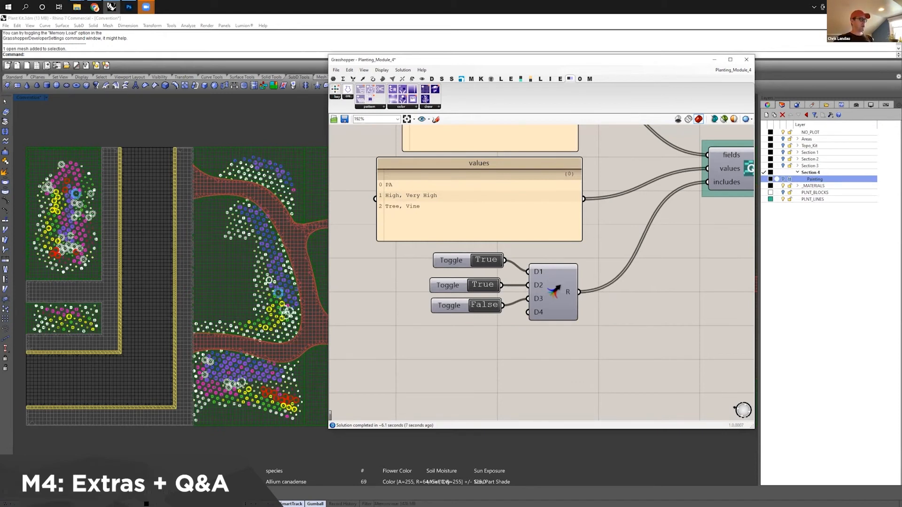
{"action": "scroll", "coordinate": [249, 251], "scroll_direction": "up", "scroll_amount": 1}
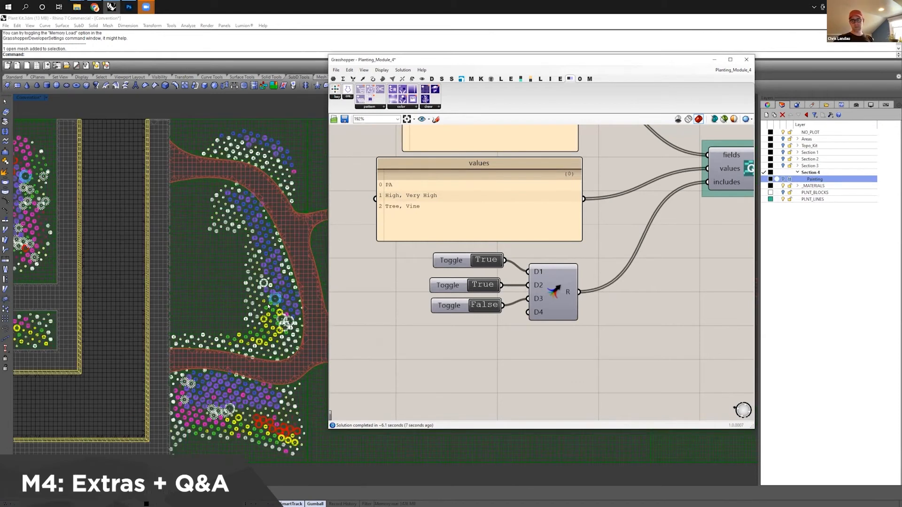
{"action": "scroll", "coordinate": [268, 305], "scroll_direction": "up", "scroll_amount": 1}
Step: Review the definition from the sun exposure component under Adding Analysis Layers to the niche components following the CSV plant import
{"action": "scroll", "coordinate": [560, 285], "scroll_direction": "down", "scroll_amount": 10}
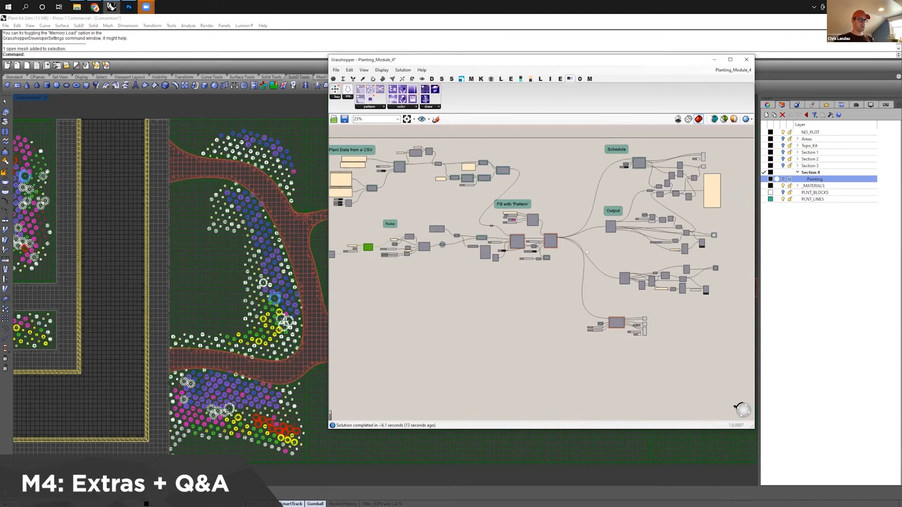
{"action": "right_click_drag", "start_coordinate": [435, 239], "coordinate": [564, 251]}
{"action": "scroll", "coordinate": [426, 195], "scroll_direction": "up", "scroll_amount": 5}
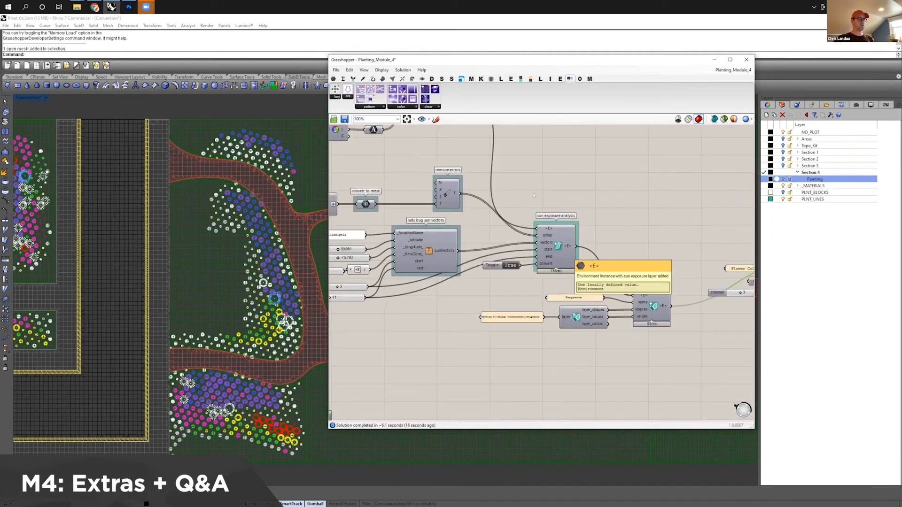
{"action": "scroll", "coordinate": [542, 188], "scroll_direction": "down", "scroll_amount": 3}
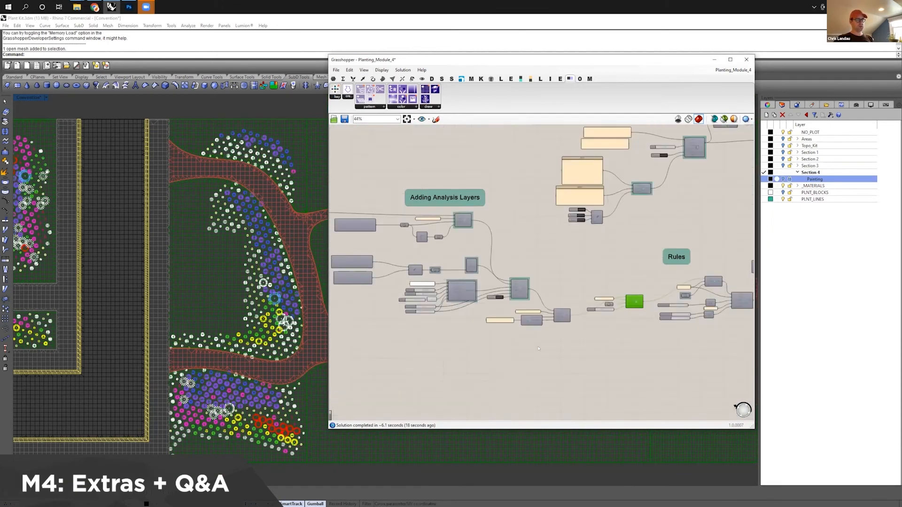
{"action": "scroll", "coordinate": [511, 347], "scroll_direction": "up", "scroll_amount": 5}
{"action": "scroll", "coordinate": [511, 347], "scroll_direction": "down", "scroll_amount": 5}
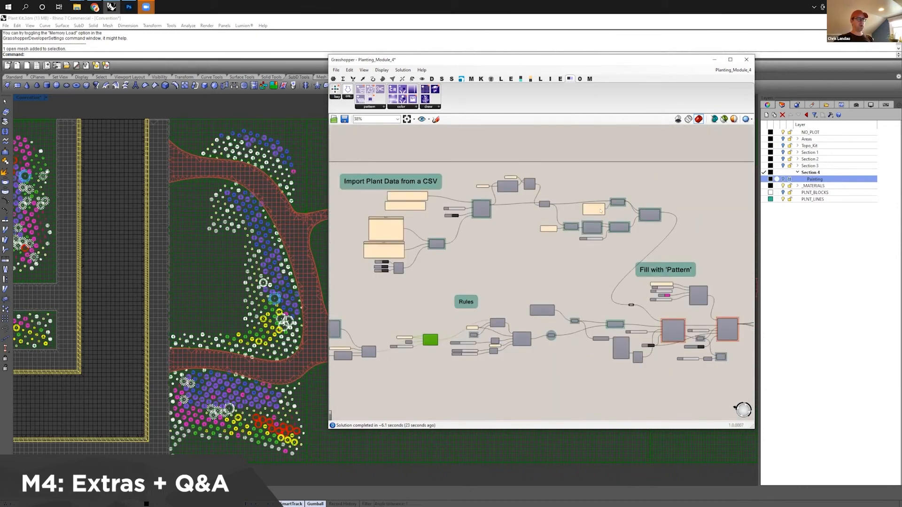
{"action": "scroll", "coordinate": [600, 211], "scroll_direction": "up", "scroll_amount": 5}
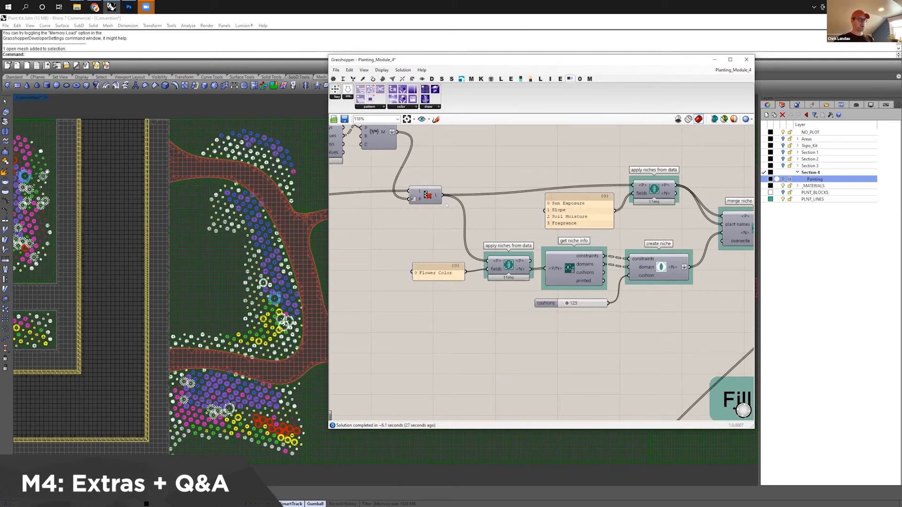
Step: Highlight the Flower Color niche components with their cushions slider, and compare the Flower Color picture component with the planting plan
{"action": "left_click_drag", "start_coordinate": [673, 238], "coordinate": [394, 347]}
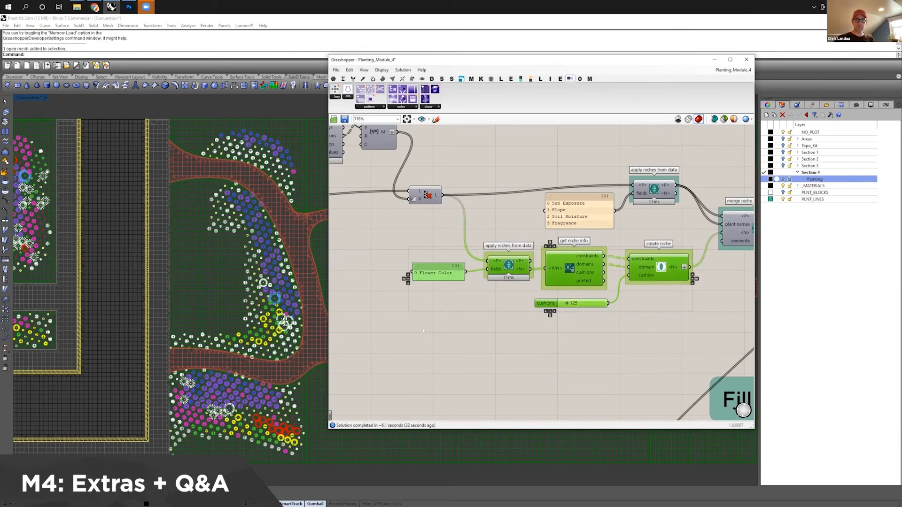
{"action": "scroll", "coordinate": [583, 312], "scroll_direction": "down", "scroll_amount": 5}
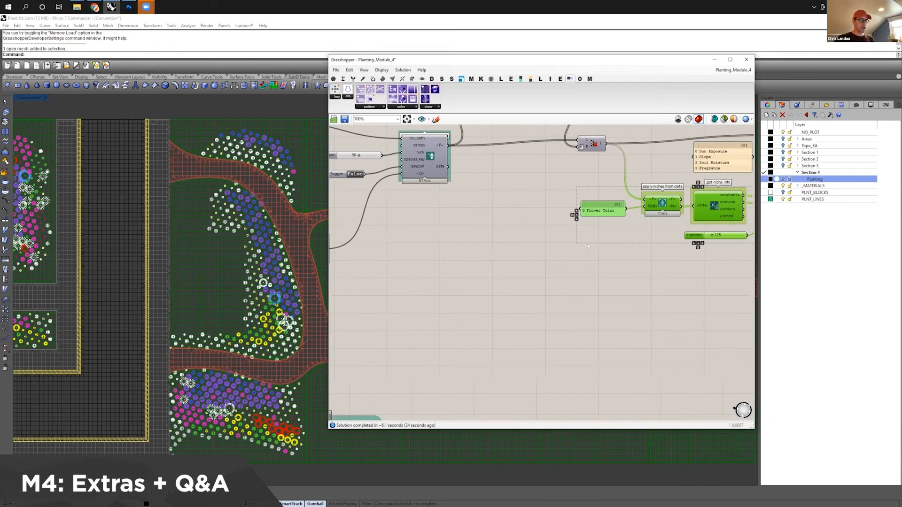
{"action": "scroll", "coordinate": [583, 312], "scroll_direction": "up", "scroll_amount": 5}
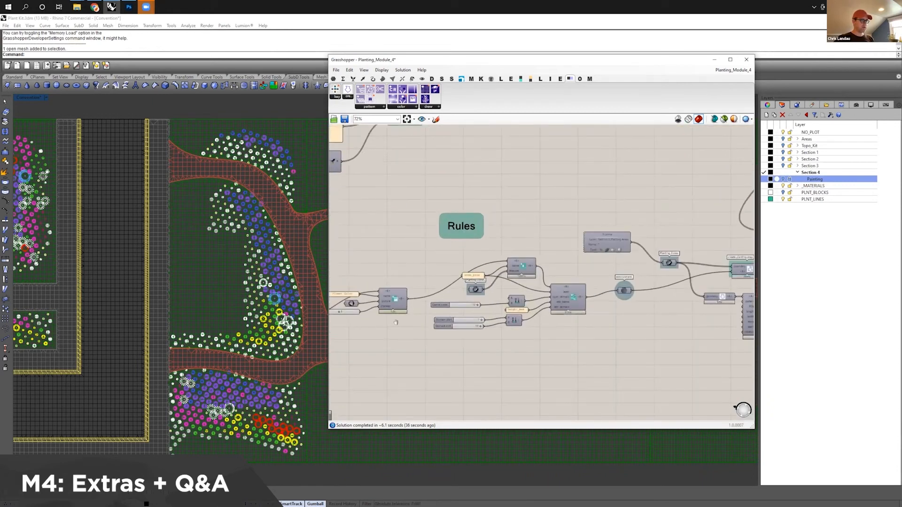
{"action": "right_click_drag", "start_coordinate": [339, 295], "coordinate": [493, 263]}
{"action": "scroll", "coordinate": [494, 263], "scroll_direction": "up", "scroll_amount": 5}
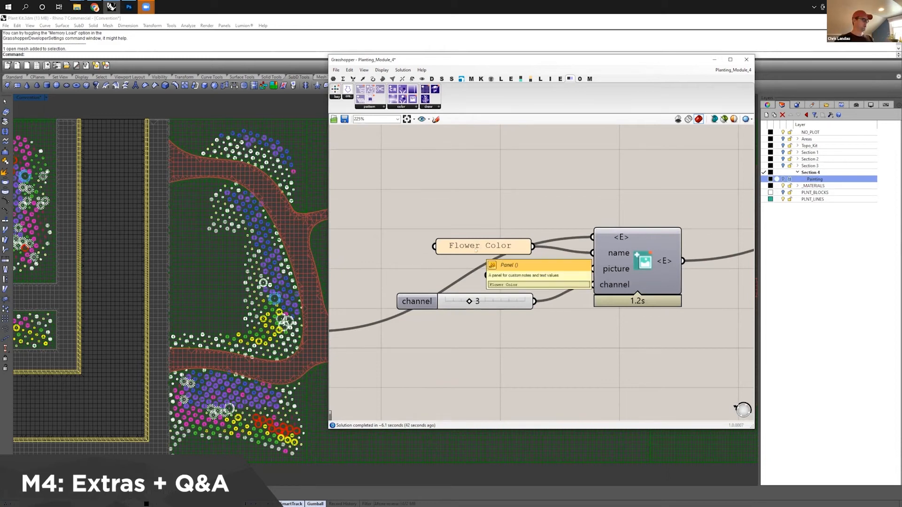
{"action": "scroll", "coordinate": [234, 294], "scroll_direction": "down", "scroll_amount": 4}
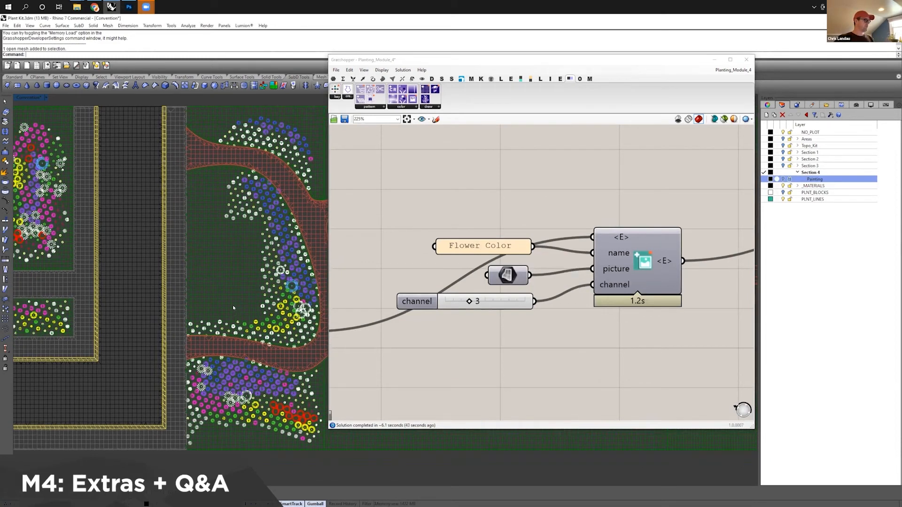
{"action": "scroll", "coordinate": [232, 306], "scroll_direction": "up", "scroll_amount": 1}
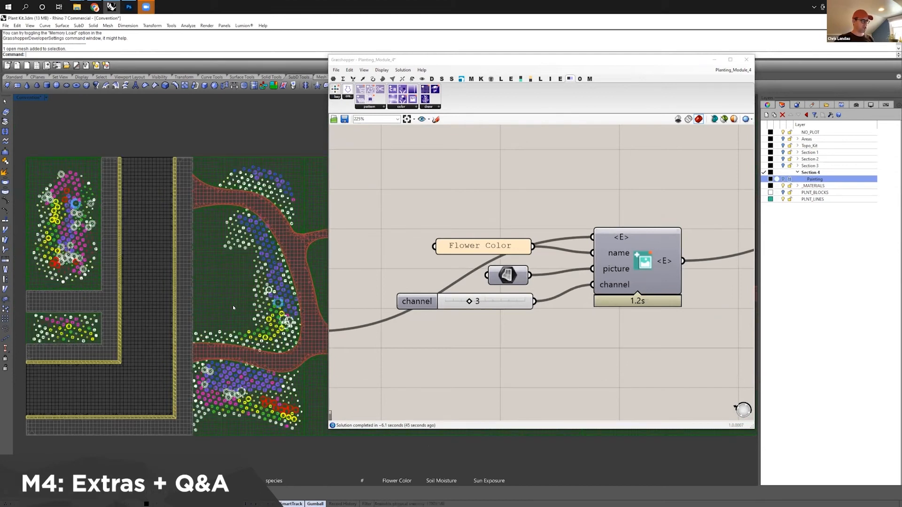
Step: Connect the num slider, set to 50, to the num input of the create plants from csv data component
{"action": "scroll", "coordinate": [543, 292], "scroll_direction": "down", "scroll_amount": 5}
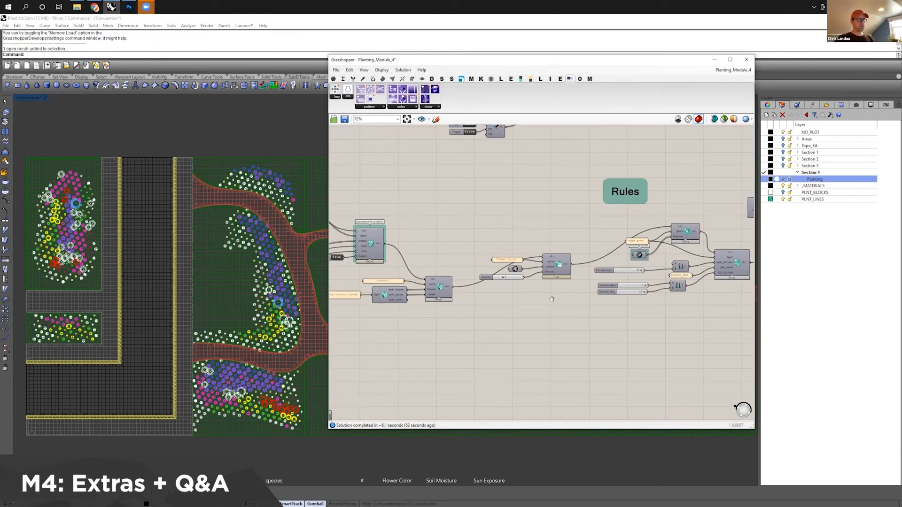
{"action": "scroll", "coordinate": [551, 298], "scroll_direction": "down", "scroll_amount": 2}
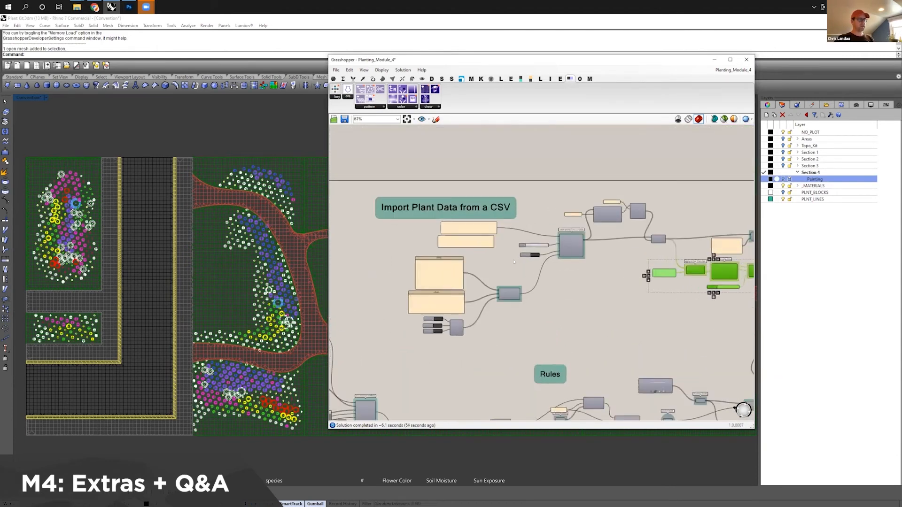
{"action": "scroll", "coordinate": [514, 261], "scroll_direction": "up", "scroll_amount": 2}
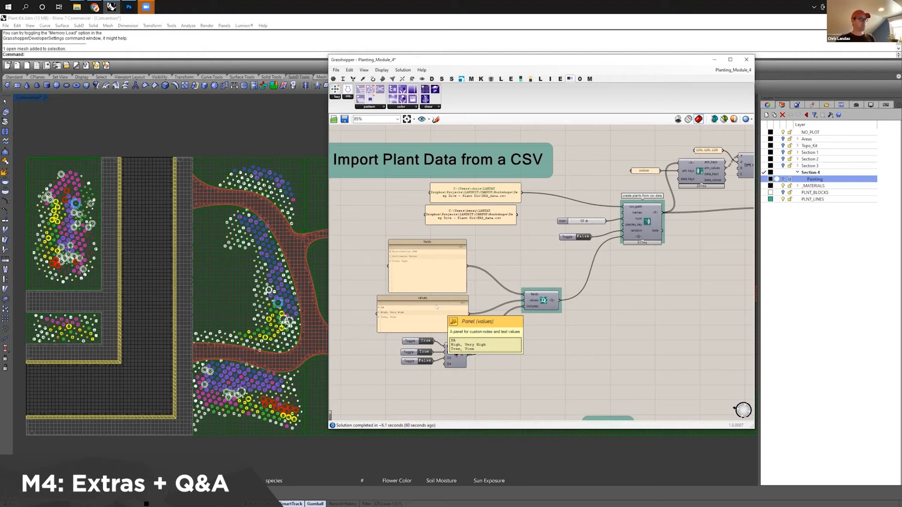
{"action": "scroll", "coordinate": [654, 211], "scroll_direction": "up", "scroll_amount": 4}
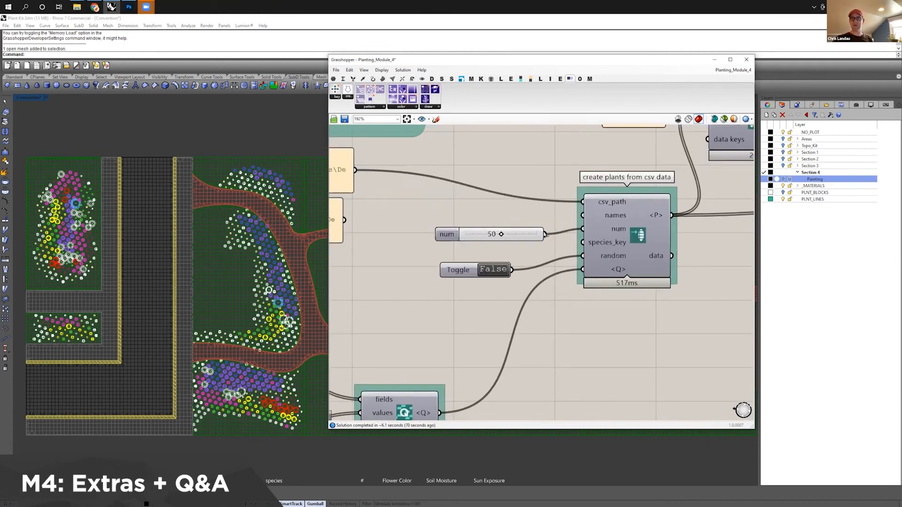
{"action": "left_click_drag", "start_coordinate": [544, 234], "coordinate": [582, 229]}
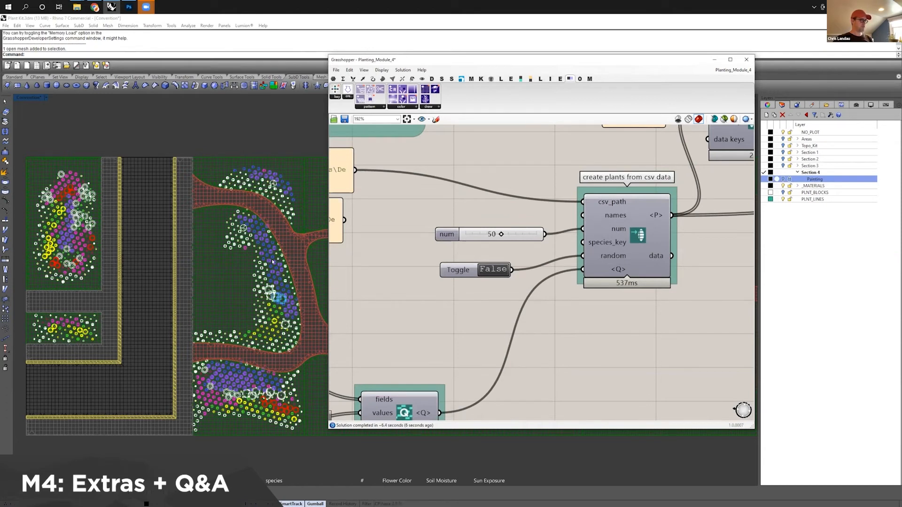
Step: Inspect the curved bed's plant symbols up close, along with the cushions slider feeding the create niche component
{"action": "scroll", "coordinate": [273, 262], "scroll_direction": "up", "scroll_amount": 5}
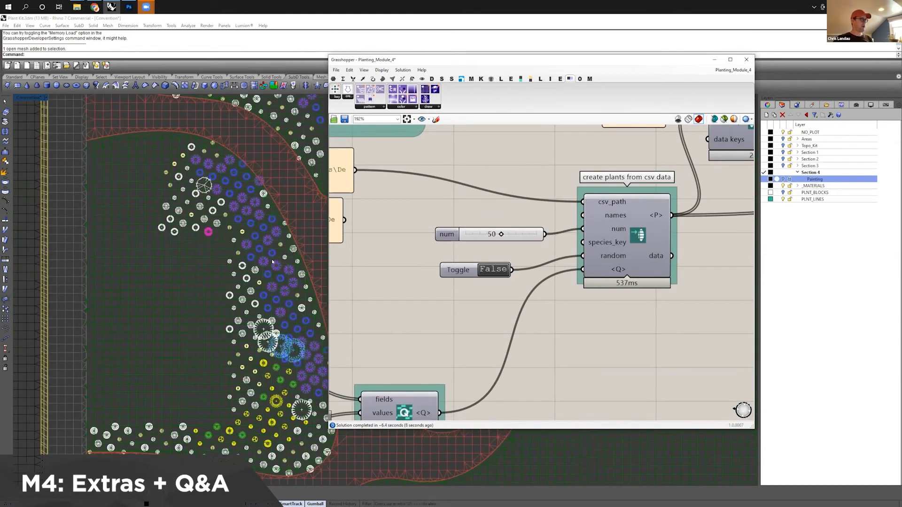
{"action": "scroll", "coordinate": [272, 213], "scroll_direction": "up", "scroll_amount": 4}
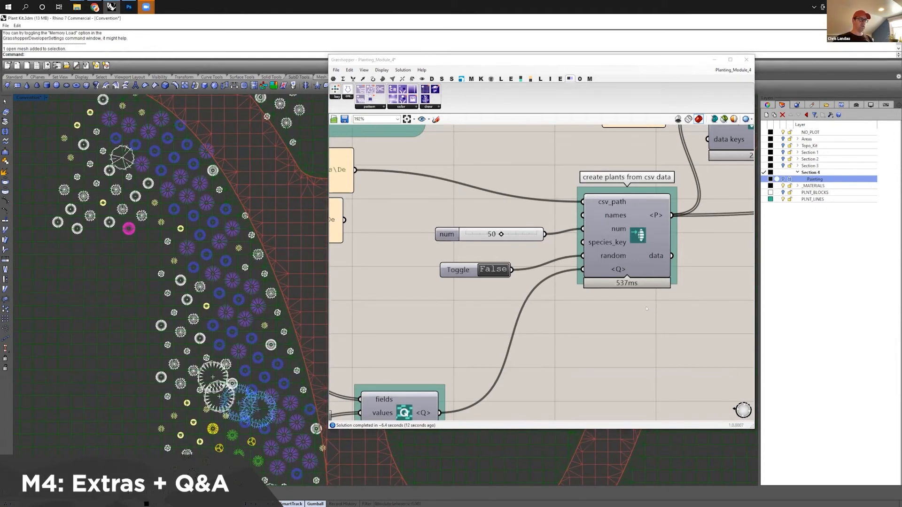
{"action": "scroll", "coordinate": [600, 309], "scroll_direction": "down", "scroll_amount": 6}
{"action": "scroll", "coordinate": [749, 334], "scroll_direction": "up", "scroll_amount": 7}
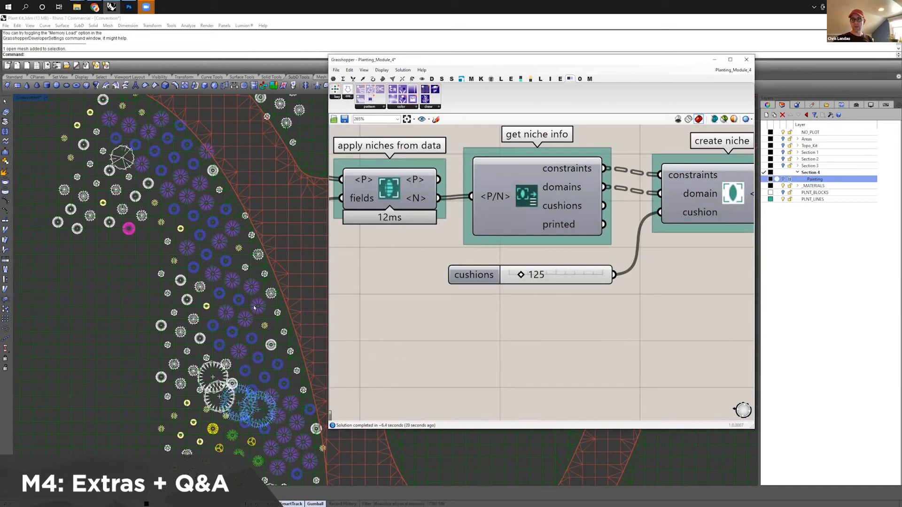
Step: Compare the flower colours in the curved bed and the oval bed, and return to the whole planting plan
{"action": "scroll", "coordinate": [254, 308], "scroll_direction": "down", "scroll_amount": 5}
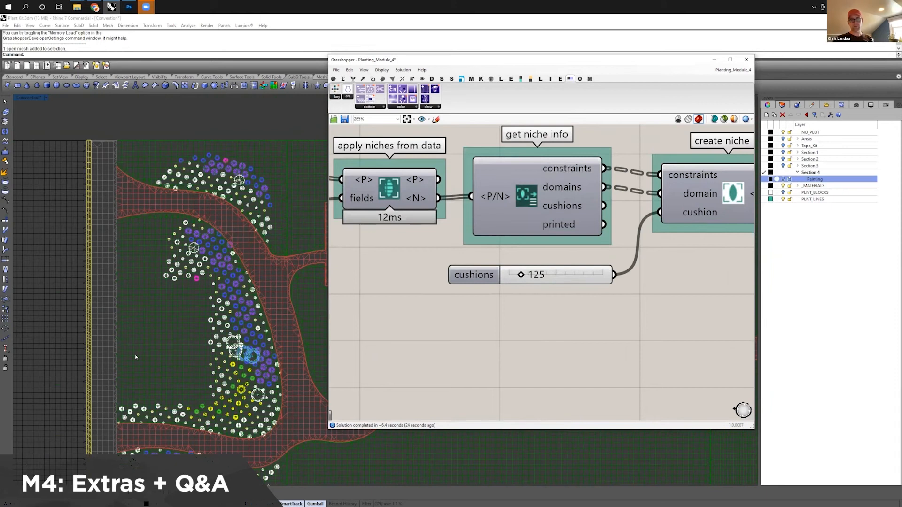
{"action": "right_click_drag", "start_coordinate": [146, 296], "coordinate": [161, 264]}
{"action": "scroll", "coordinate": [93, 314], "scroll_direction": "up", "scroll_amount": 6}
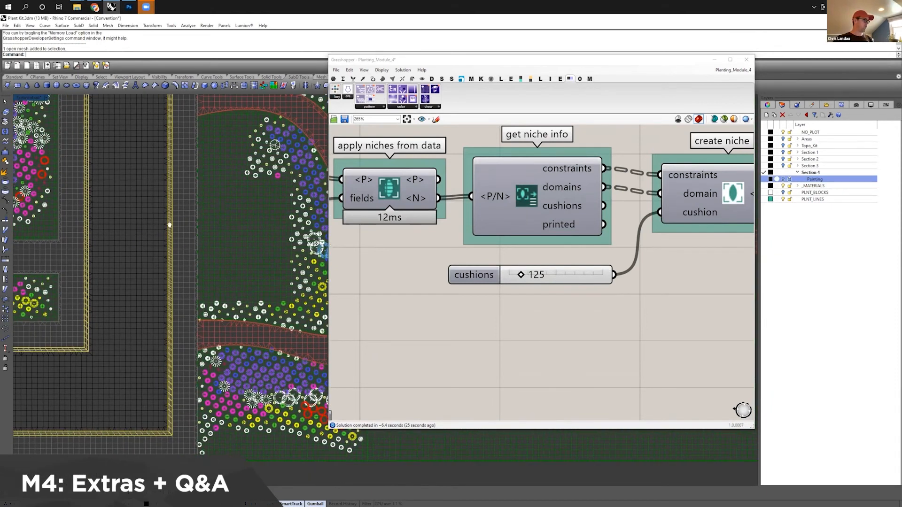
{"action": "scroll", "coordinate": [149, 167], "scroll_direction": "up", "scroll_amount": 2}
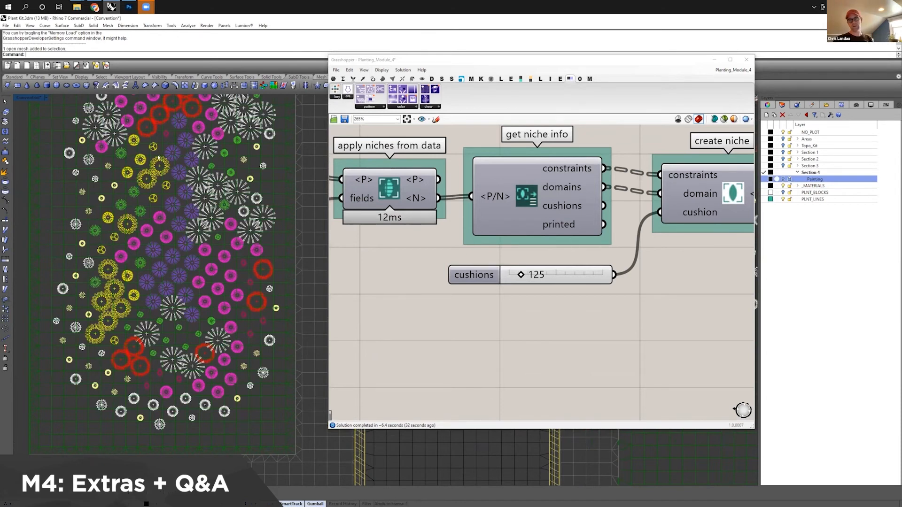
{"action": "scroll", "coordinate": [137, 172], "scroll_direction": "down", "scroll_amount": 8}
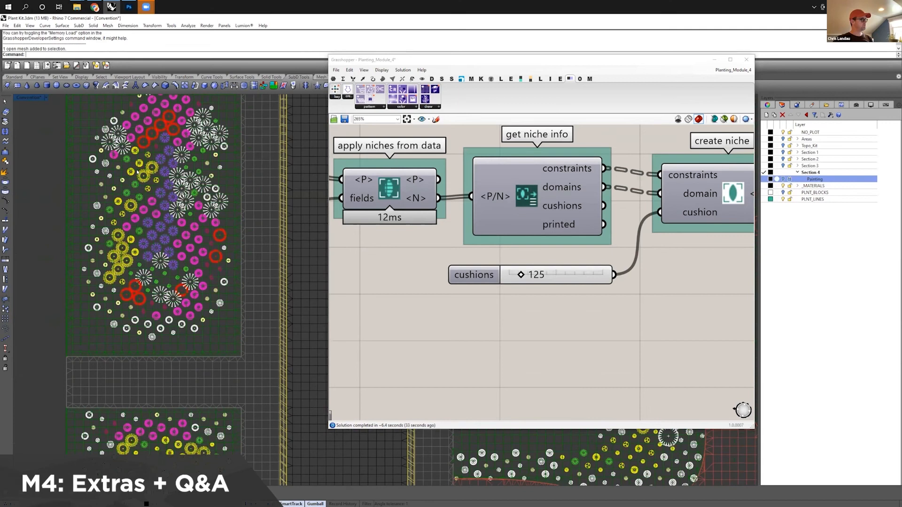
{"action": "scroll", "coordinate": [204, 221], "scroll_direction": "down", "scroll_amount": 4}
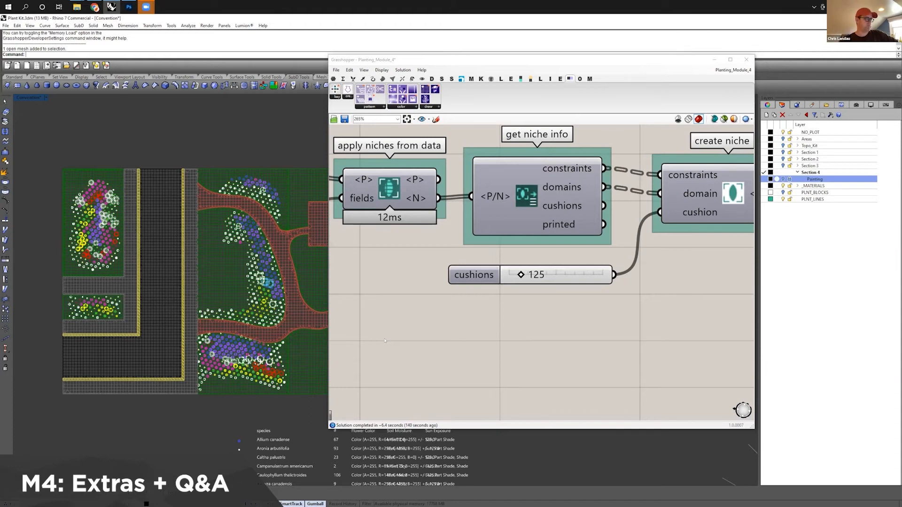
Step: Narrow the Grasshopper window to uncover more of the planting plan, and show the definition as an overview
{"action": "scroll", "coordinate": [229, 311], "scroll_direction": "up", "scroll_amount": 3}
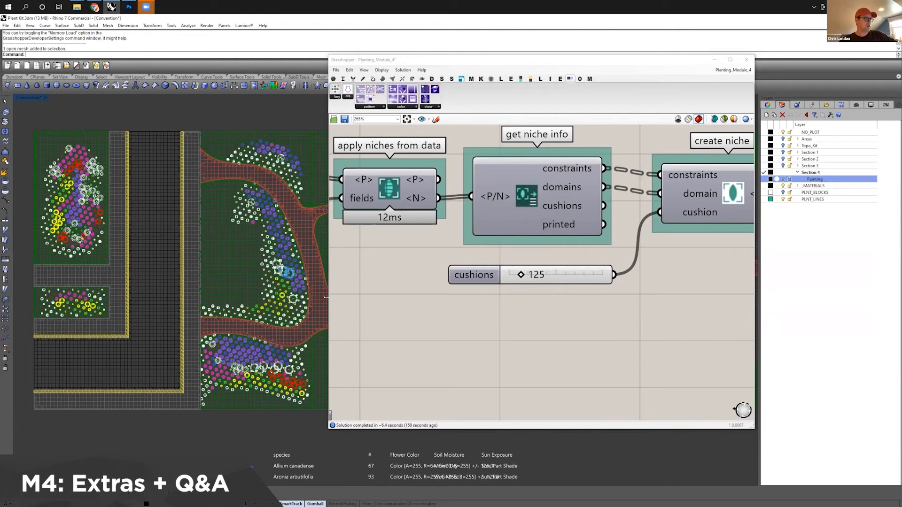
{"action": "left_click_drag", "start_coordinate": [326, 297], "coordinate": [423, 297]}
{"action": "scroll", "coordinate": [624, 264], "scroll_direction": "down", "scroll_amount": 8}
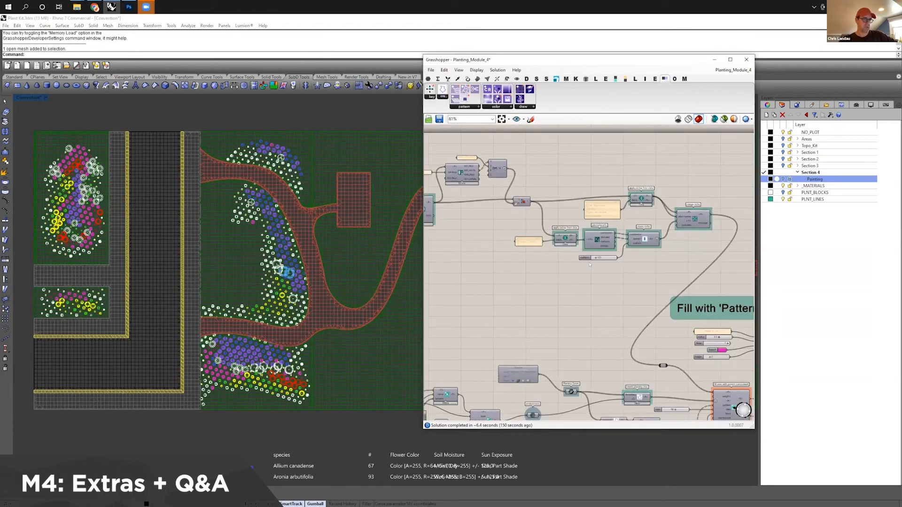
{"action": "scroll", "coordinate": [623, 264], "scroll_direction": "down", "scroll_amount": 3}
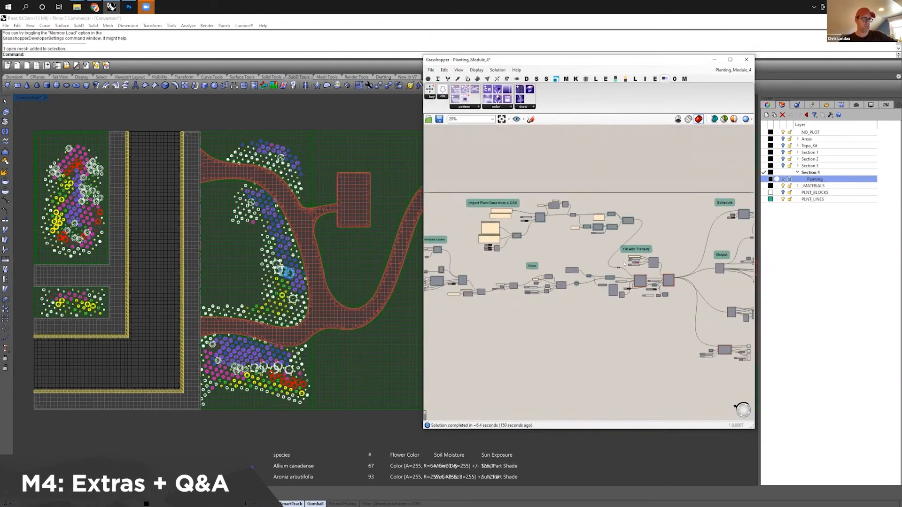
{"action": "scroll", "coordinate": [624, 264], "scroll_direction": "up", "scroll_amount": 2}
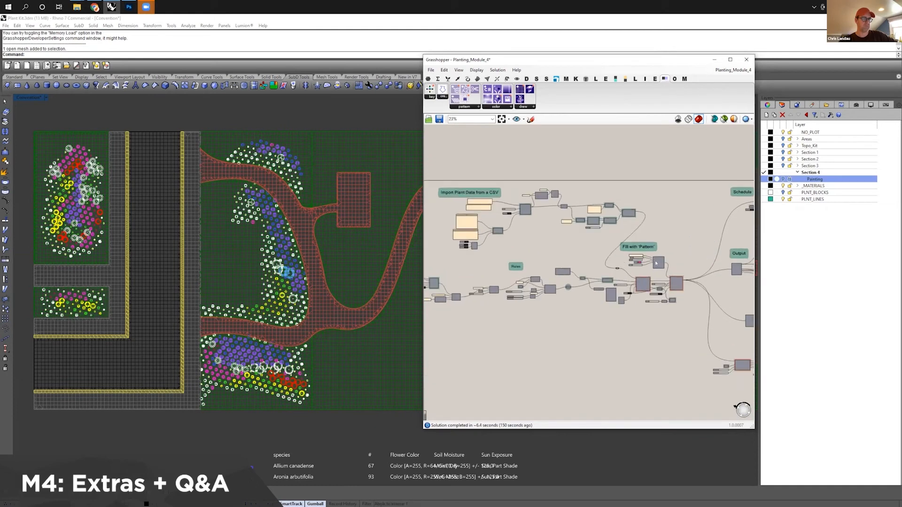
Step: Examine the components downstream of the pattern fill, from the Output section to the draw bloom calendar component
{"action": "left_click_drag", "start_coordinate": [655, 179], "coordinate": [606, 172]}
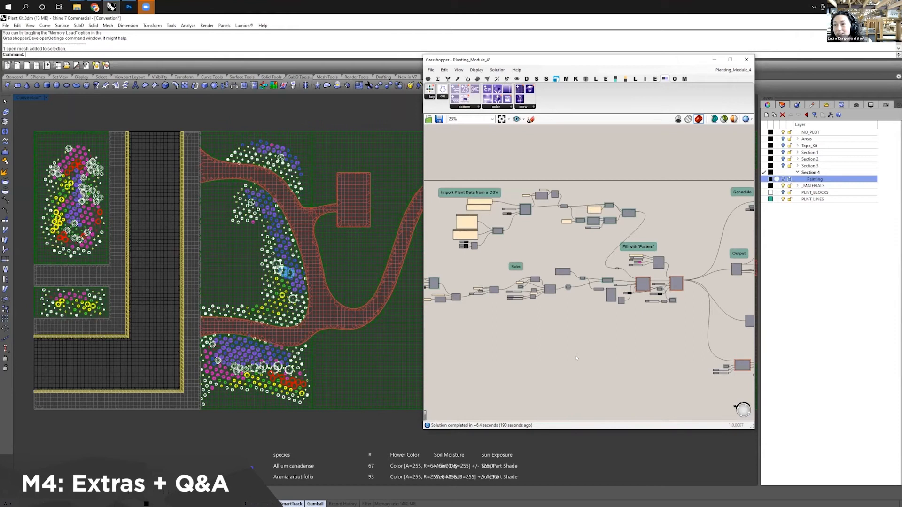
{"action": "scroll", "coordinate": [618, 331], "scroll_direction": "up", "scroll_amount": 5}
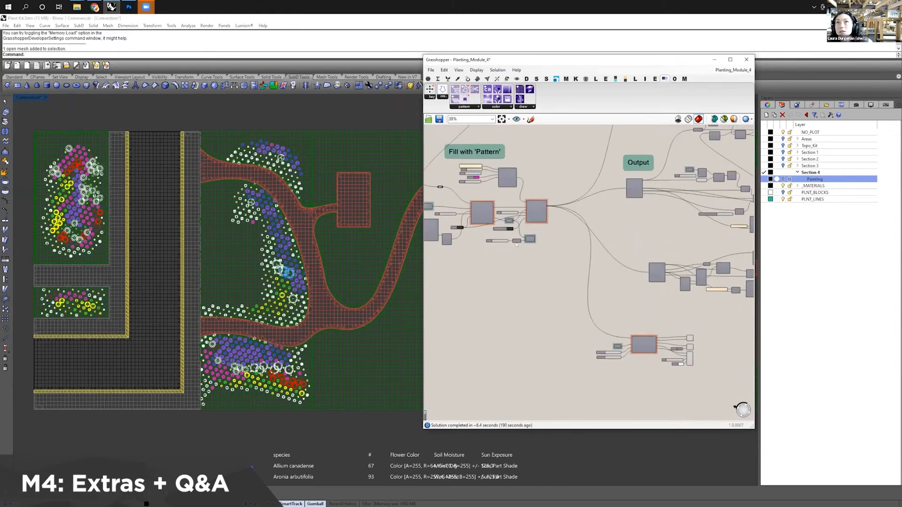
{"action": "scroll", "coordinate": [557, 356], "scroll_direction": "down", "scroll_amount": 3}
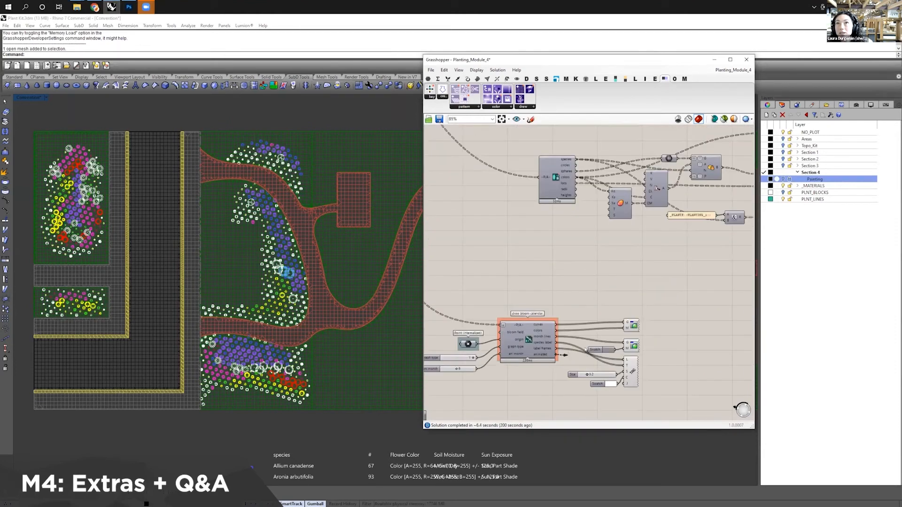
{"action": "scroll", "coordinate": [547, 245], "scroll_direction": "up", "scroll_amount": 6}
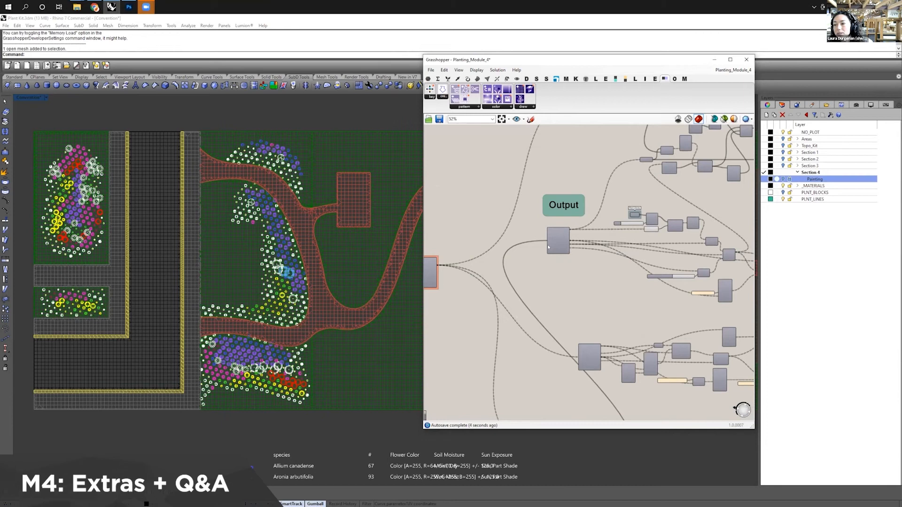
{"action": "mouse_move", "coordinate": [548, 245]}
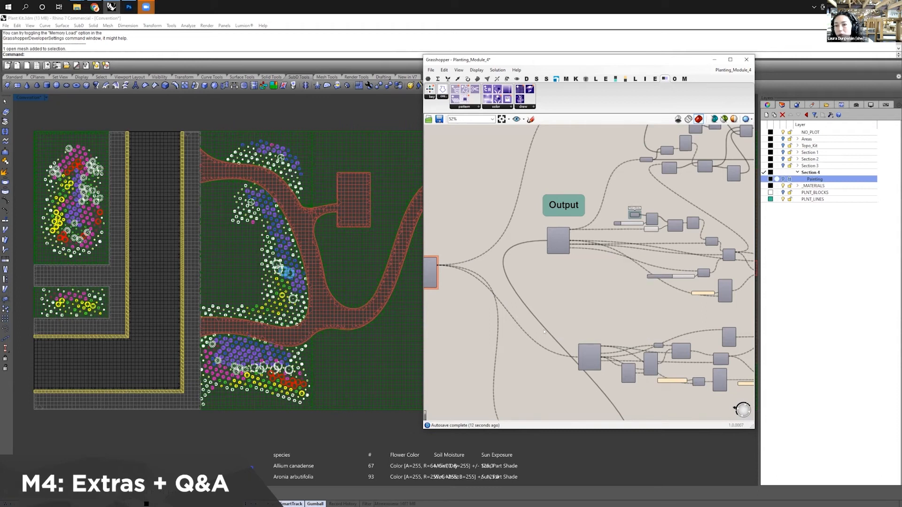
{"action": "scroll", "coordinate": [564, 299], "scroll_direction": "up", "scroll_amount": 6}
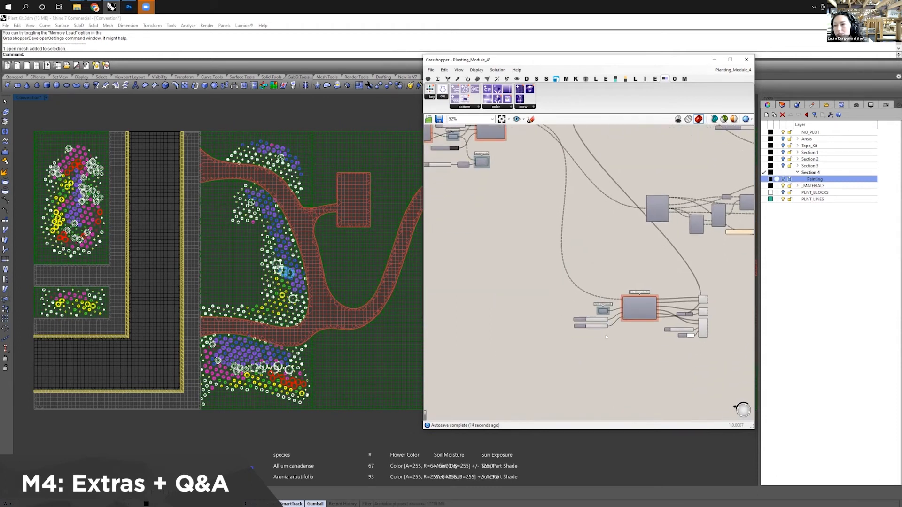
{"action": "left_click_drag", "start_coordinate": [563, 299], "coordinate": [549, 301]}
{"action": "scroll", "coordinate": [548, 331], "scroll_direction": "down", "scroll_amount": 1}
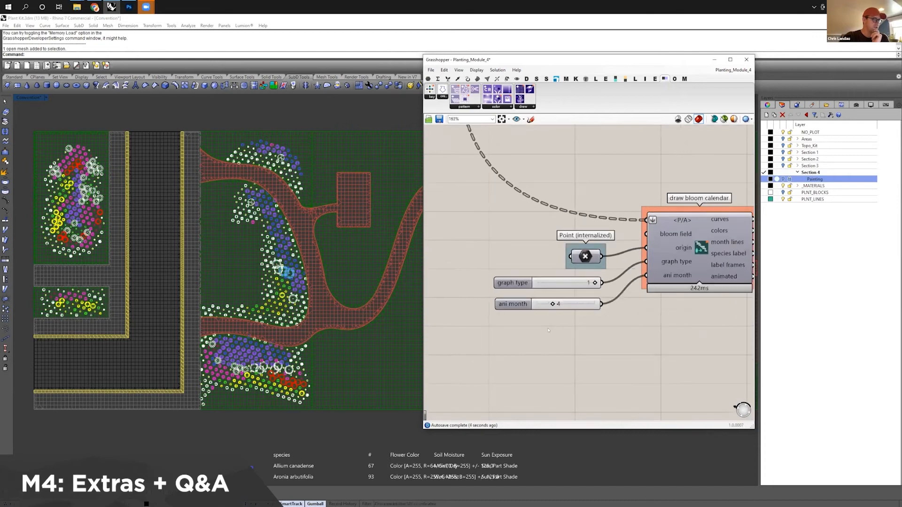
Step: Set the ani month slider of the draw bloom calendar component to 2
{"action": "scroll", "coordinate": [548, 330], "scroll_direction": "down", "scroll_amount": 8}
{"action": "mouse_move", "coordinate": [696, 261]}
{"action": "right_mouse_down"}
{"action": "mouse_move", "coordinate": [654, 301]}
{"action": "mouse_move", "coordinate": [616, 368]}
{"action": "mouse_move", "coordinate": [587, 375]}
{"action": "right_mouse_up"}
{"action": "scroll", "coordinate": [616, 368], "scroll_direction": "up", "scroll_amount": 3}
{"action": "scroll", "coordinate": [587, 376], "scroll_direction": "up", "scroll_amount": 5}
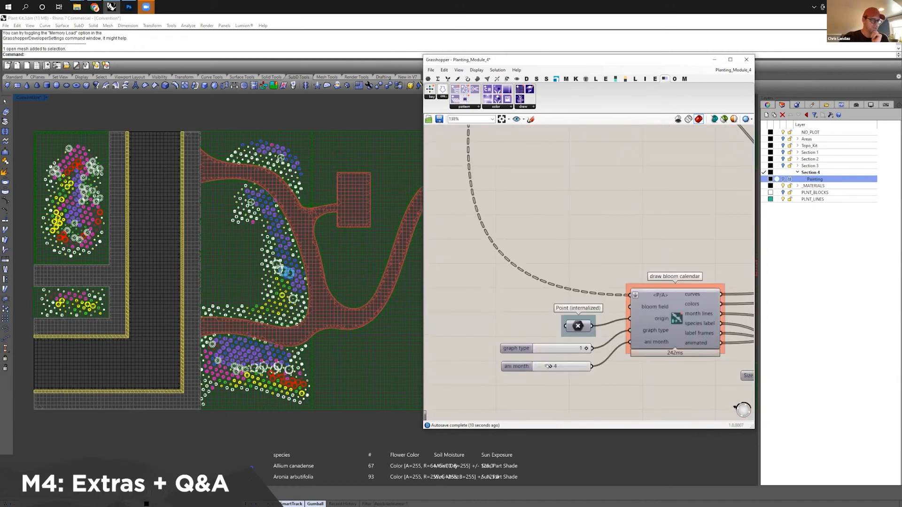
{"action": "left_click_drag", "start_coordinate": [539, 366], "coordinate": [540, 366]}
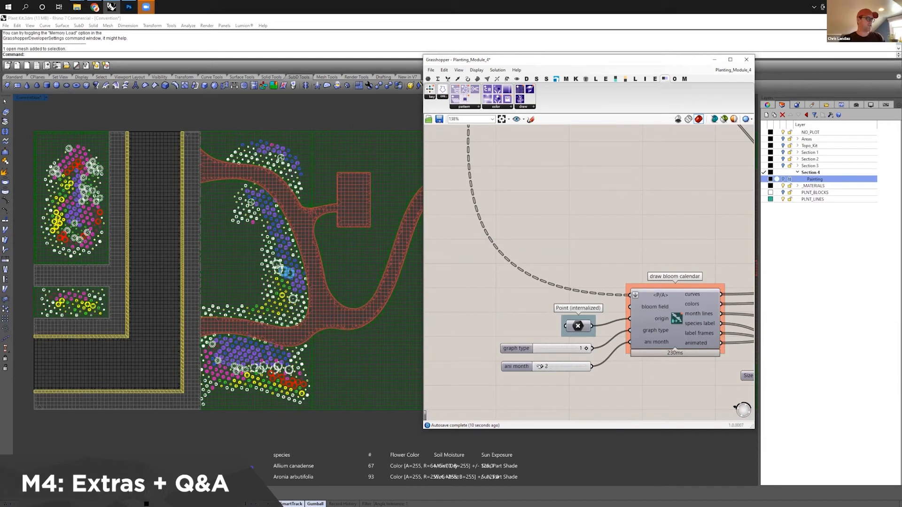
{"action": "left_click_drag", "start_coordinate": [539, 366], "coordinate": [540, 367]}
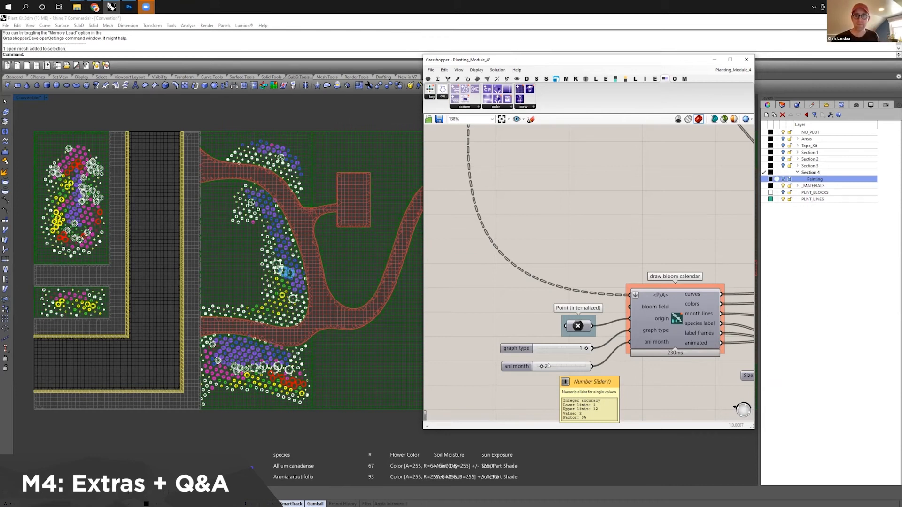
Step: Search for "pseudo" components and add pseudo plant parameters in the empty area above the Rules section
{"action": "left_click", "coordinate": [779, 413]}
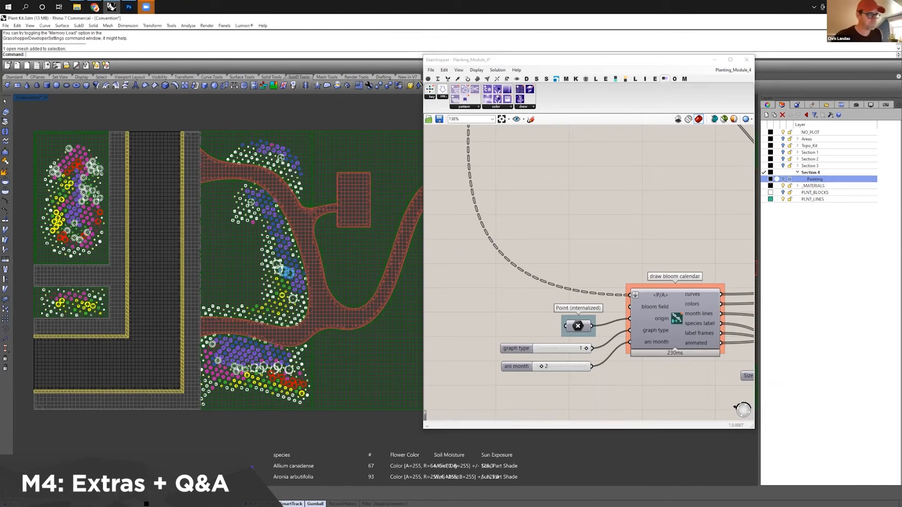
{"action": "scroll", "coordinate": [627, 259], "scroll_direction": "down", "scroll_amount": 8}
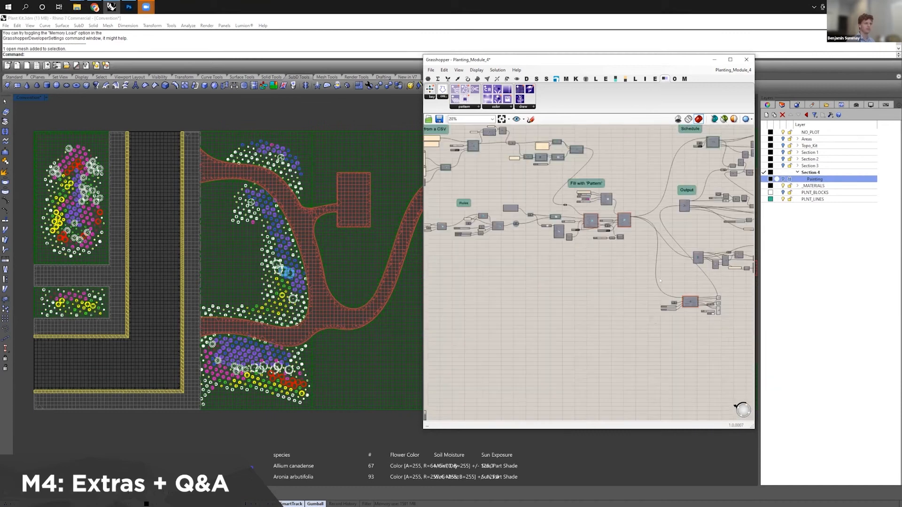
{"action": "scroll", "coordinate": [657, 230], "scroll_direction": "up", "scroll_amount": 3}
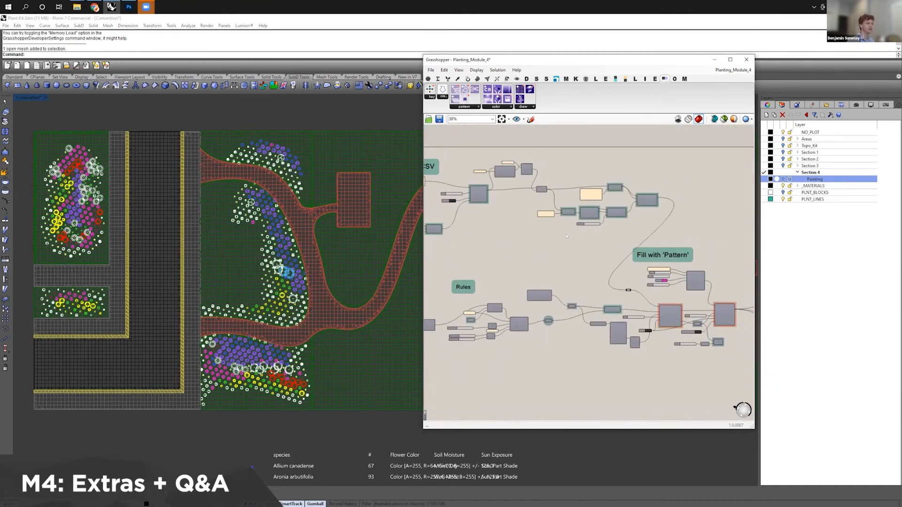
{"action": "double_click", "coordinate": [543, 256]}
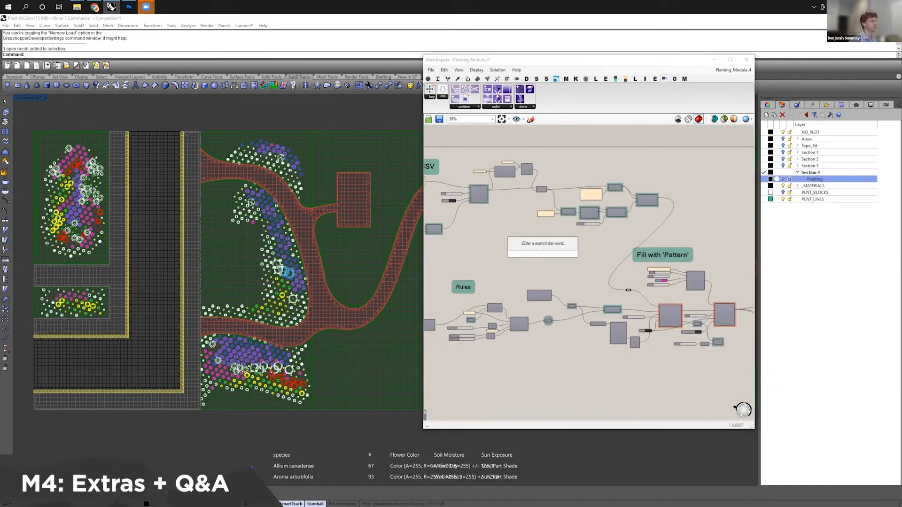
{"action": "type", "text": "pseudo"}
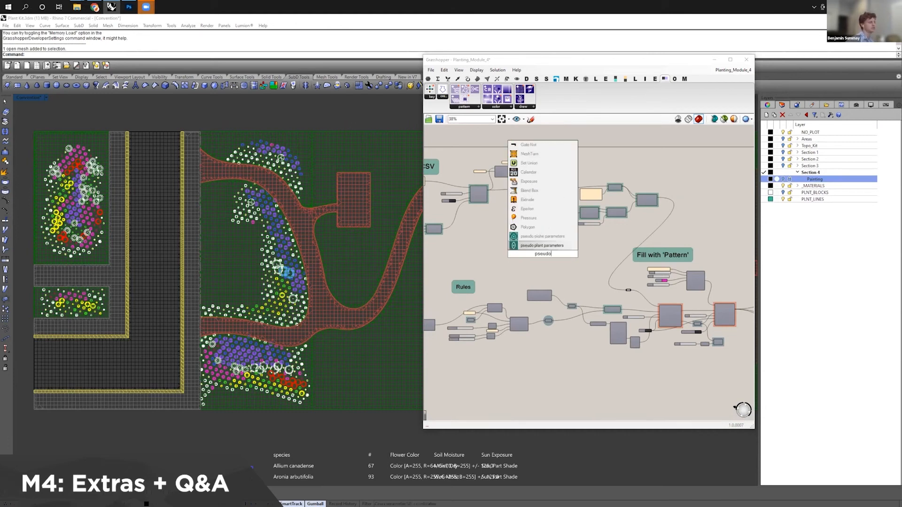
{"action": "left_click", "coordinate": [544, 244]}
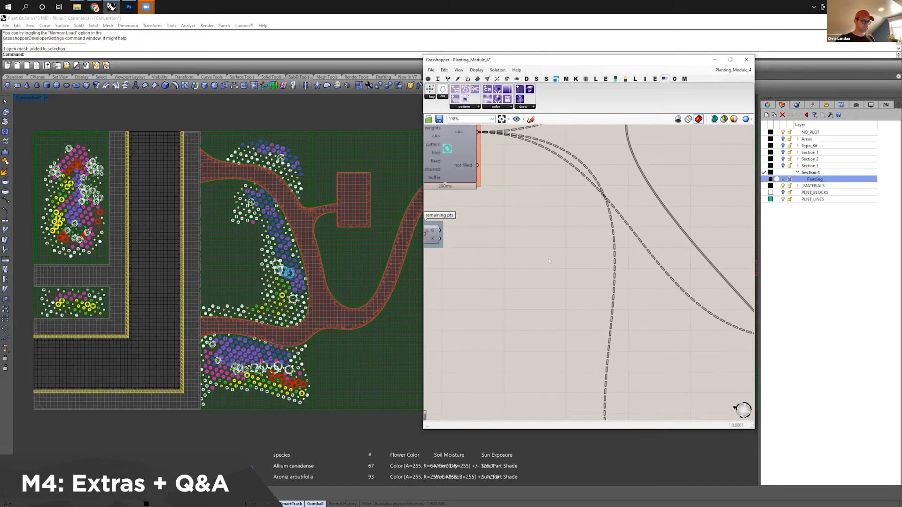
Step: Add a set age component and connect the pattern fill component's area output to its area input
{"action": "double_click", "coordinate": [550, 256]}
{"action": "type", "text": "set age"}
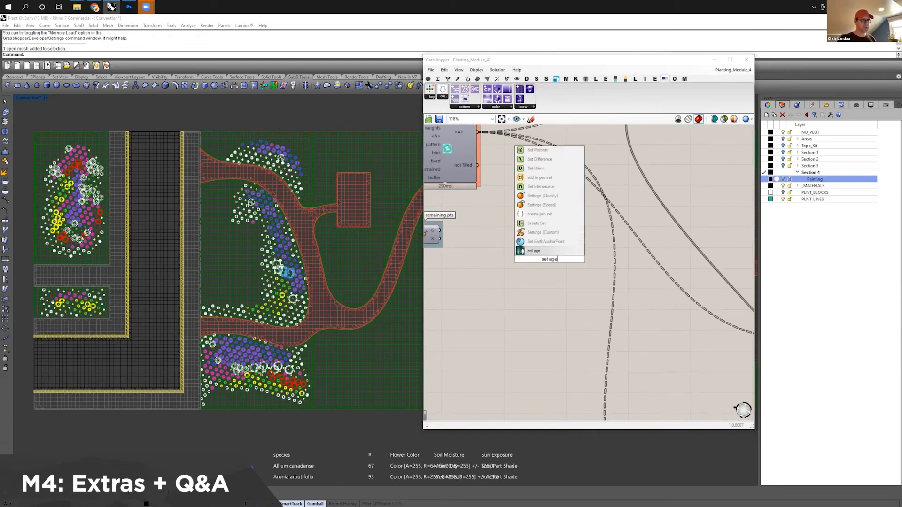
{"action": "key", "text": "Return"}
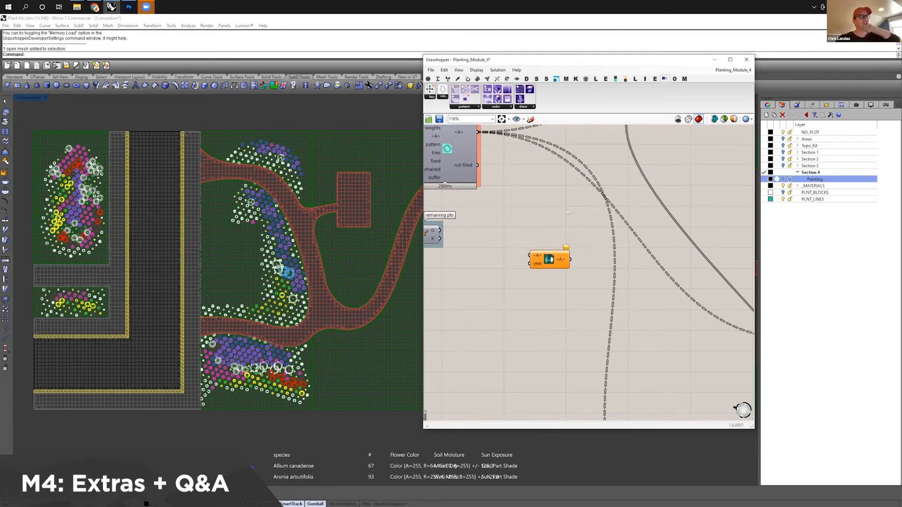
{"action": "right_click_drag", "start_coordinate": [599, 199], "coordinate": [634, 216]}
{"action": "left_click_drag", "start_coordinate": [514, 150], "coordinate": [566, 273]}
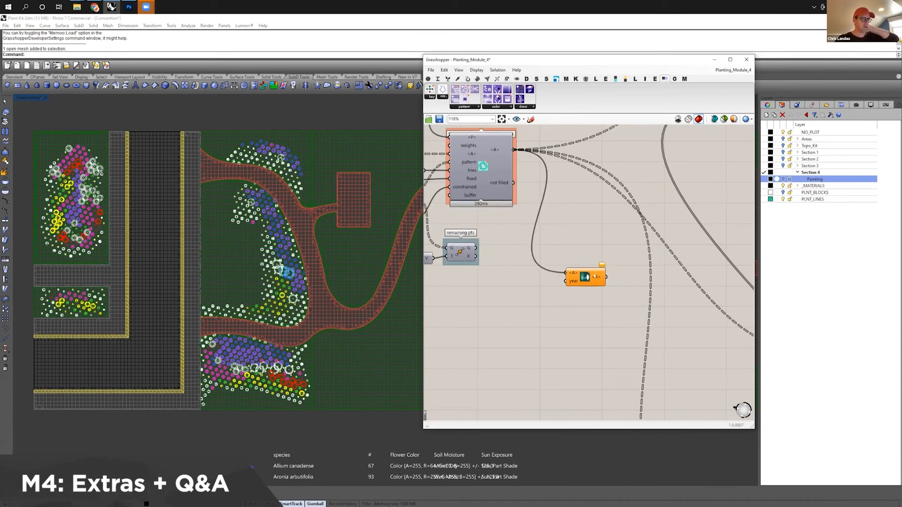
Step: Add a number slider ranging from 0 to 10 and connect it to the year input of the set age component
{"action": "right_click_drag", "start_coordinate": [577, 284], "coordinate": [608, 264]}
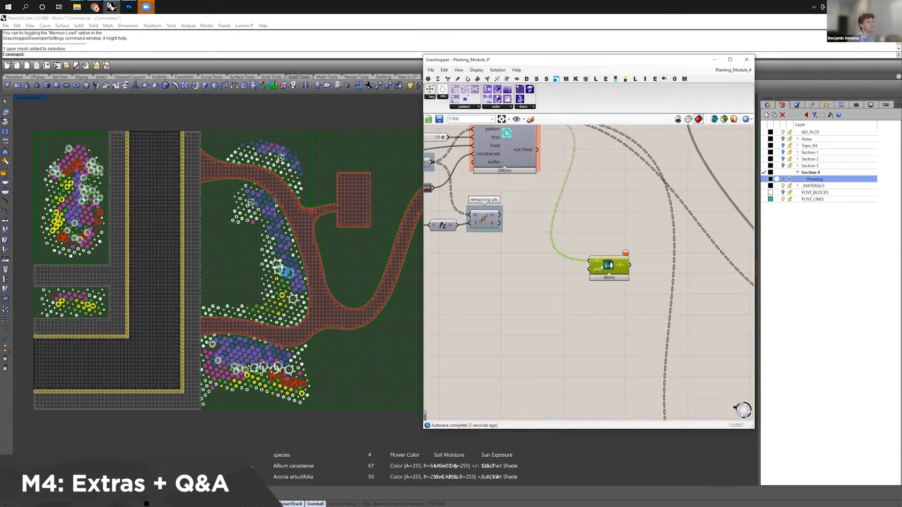
{"action": "double_click", "coordinate": [535, 270]}
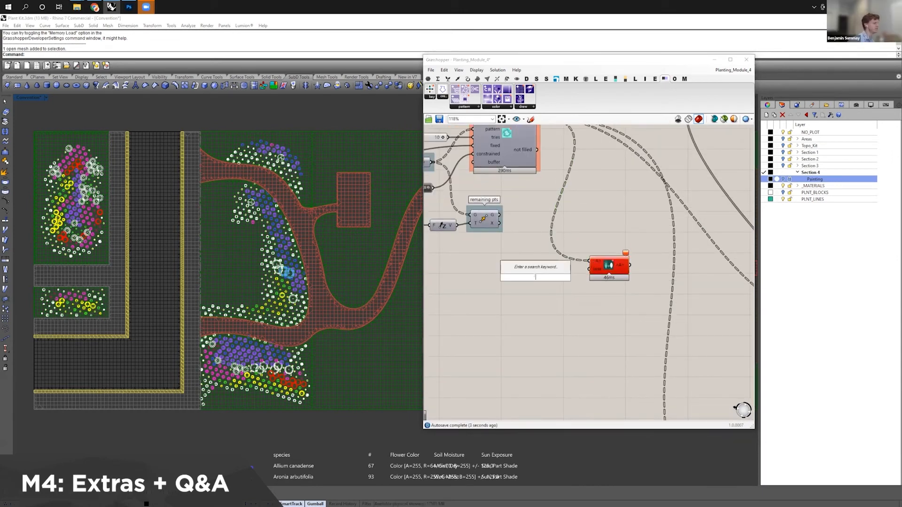
{"action": "type", "text": "0<2<10"}
{"action": "key", "text": "Return"}
{"action": "left_click_drag", "start_coordinate": [529, 277], "coordinate": [513, 276]}
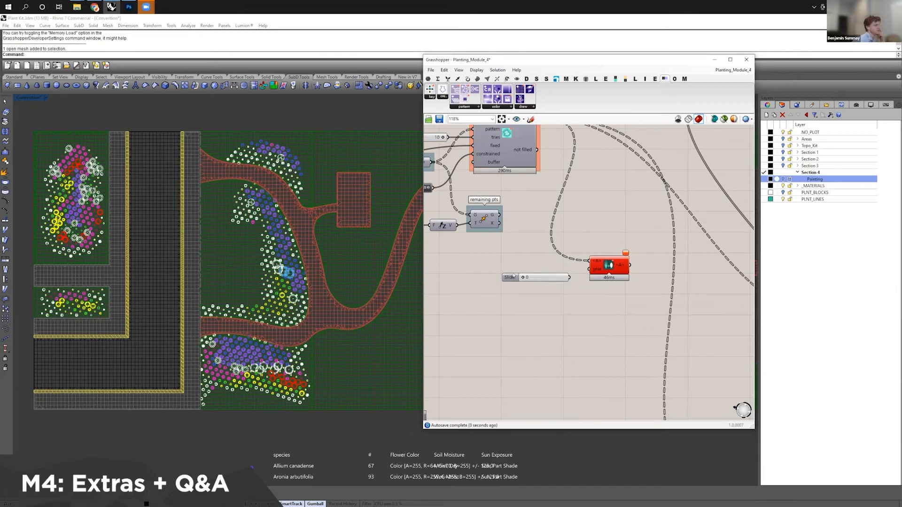
{"action": "left_click_drag", "start_coordinate": [569, 277], "coordinate": [589, 269]}
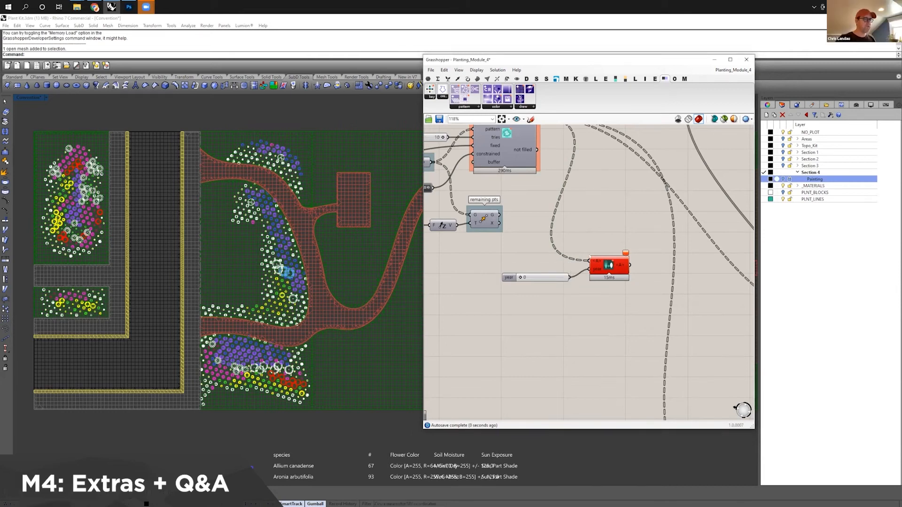
Step: Reconnect the pattern fill component's area output to the set age component and reposition that component beside its slider
{"action": "right_click_drag", "start_coordinate": [563, 215], "coordinate": [583, 241]}
{"action": "mouse_move", "coordinate": [541, 144]}
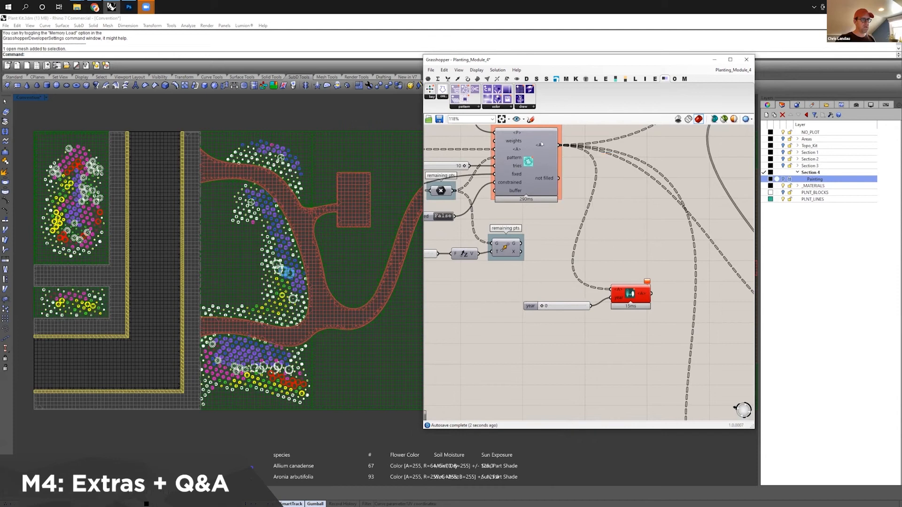
{"action": "left_click_drag", "start_coordinate": [559, 145], "coordinate": [610, 289]}
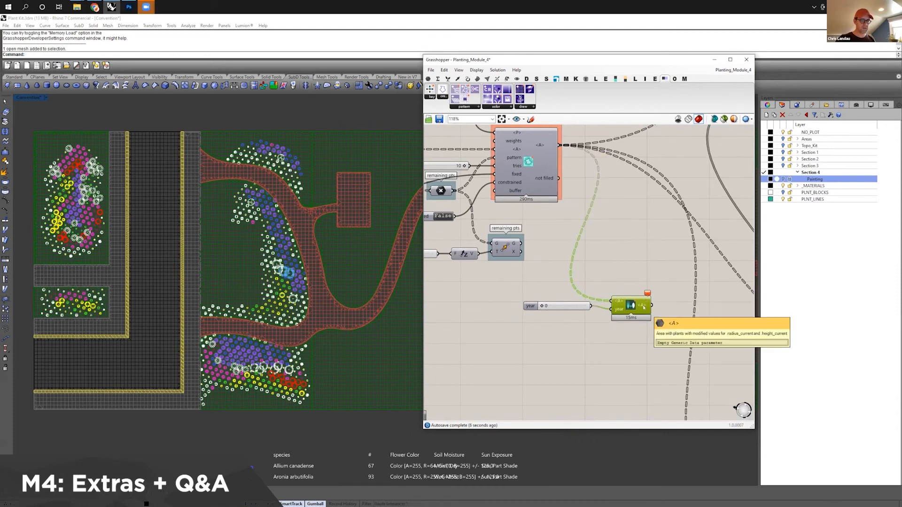
{"action": "left_click_drag", "start_coordinate": [632, 305], "coordinate": [638, 302]}
Step: Inspect the set age component's area input, year slider and output up close
{"action": "scroll", "coordinate": [508, 151], "scroll_direction": "up", "scroll_amount": 3}
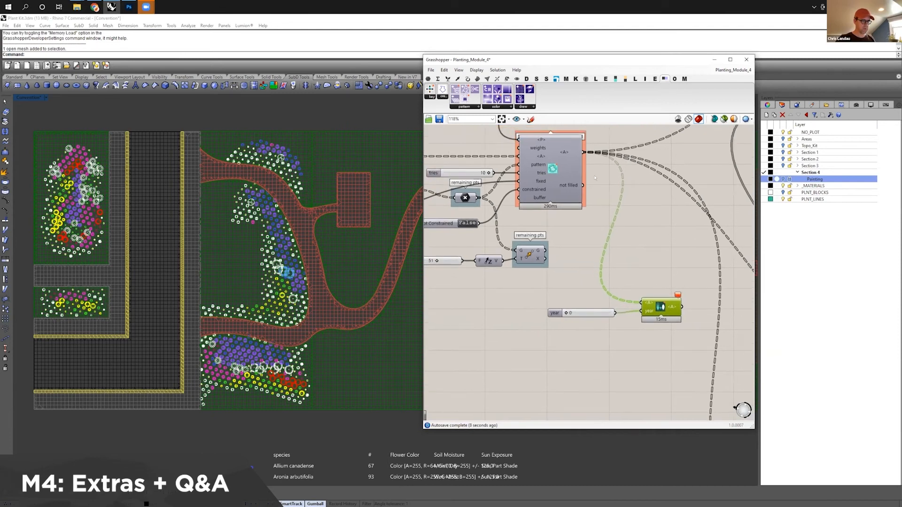
{"action": "mouse_move", "coordinate": [673, 353]}
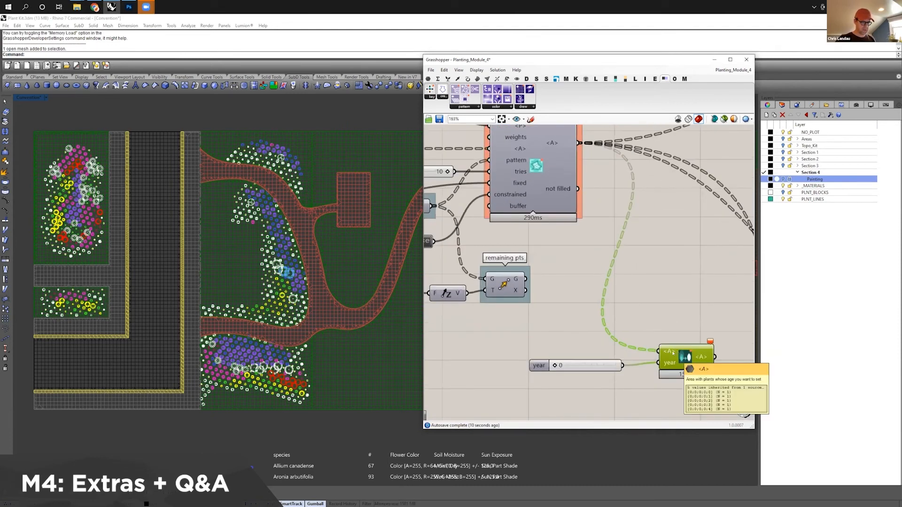
{"action": "scroll", "coordinate": [584, 298], "scroll_direction": "down", "scroll_amount": 5}
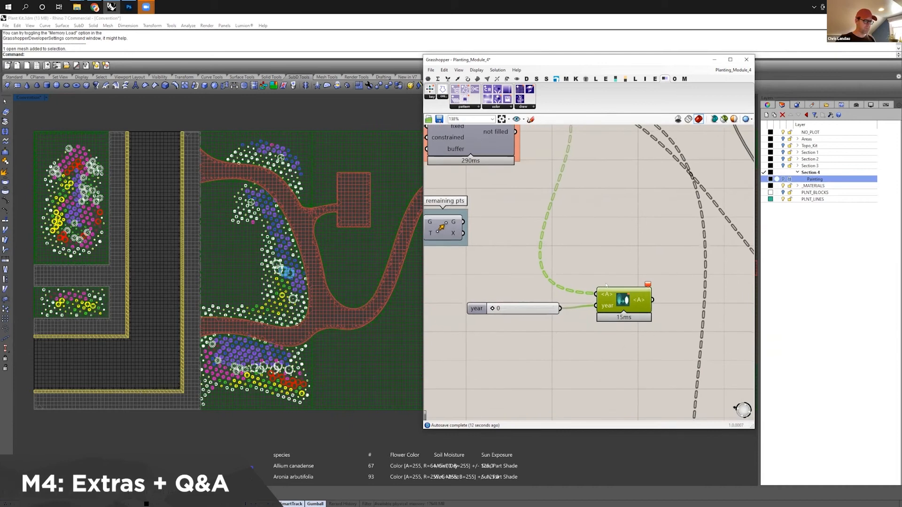
{"action": "left_click_drag", "start_coordinate": [573, 297], "coordinate": [582, 297]}
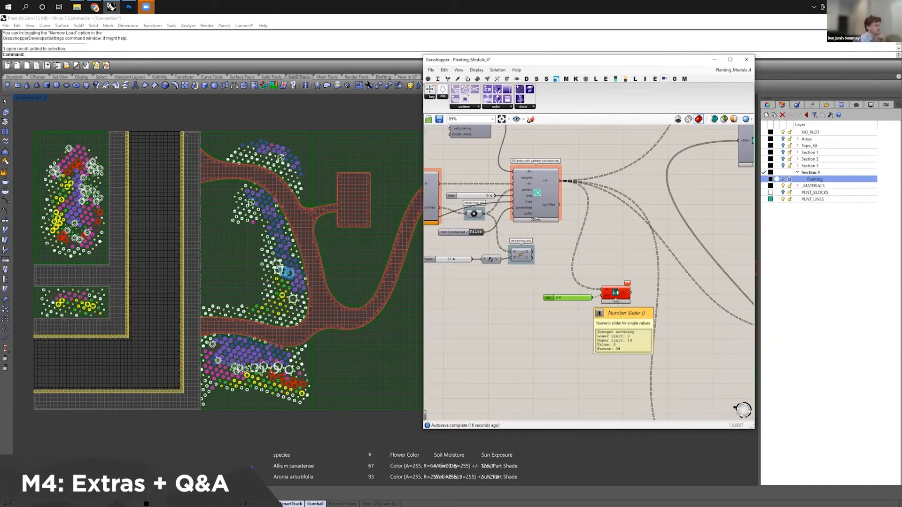
{"action": "left_click_drag", "start_coordinate": [615, 293], "coordinate": [613, 291]}
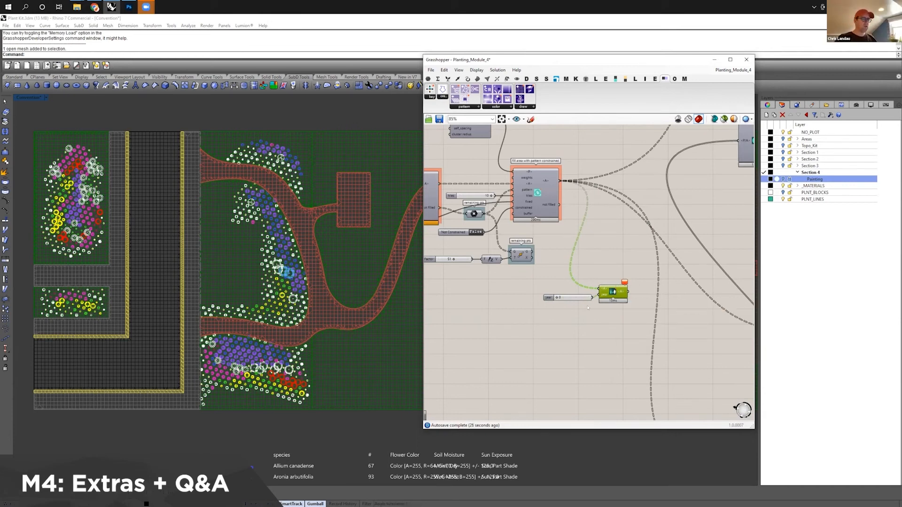
{"action": "left_click_drag", "start_coordinate": [628, 291], "coordinate": [594, 254]}
{"action": "scroll", "coordinate": [653, 244], "scroll_direction": "up", "scroll_amount": 2}
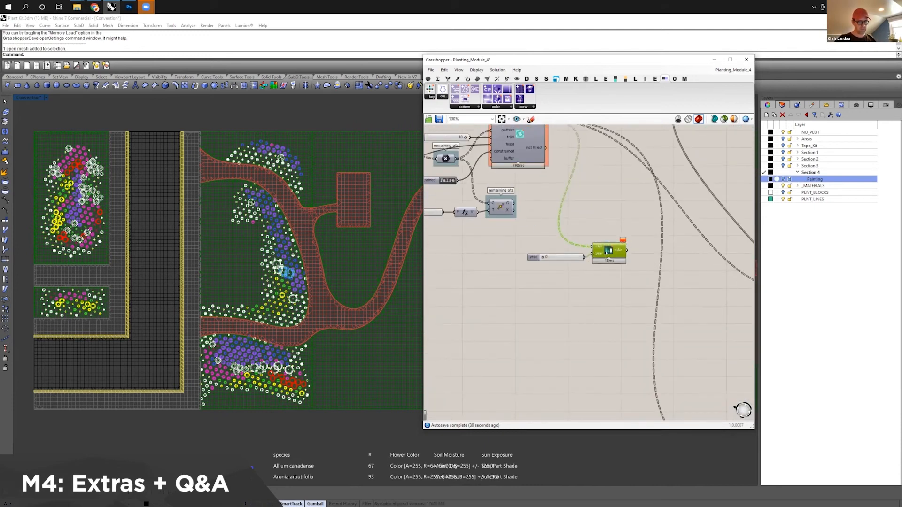
{"action": "mouse_move", "coordinate": [608, 251]}
{"action": "scroll", "coordinate": [609, 250], "scroll_direction": "up", "scroll_amount": 4}
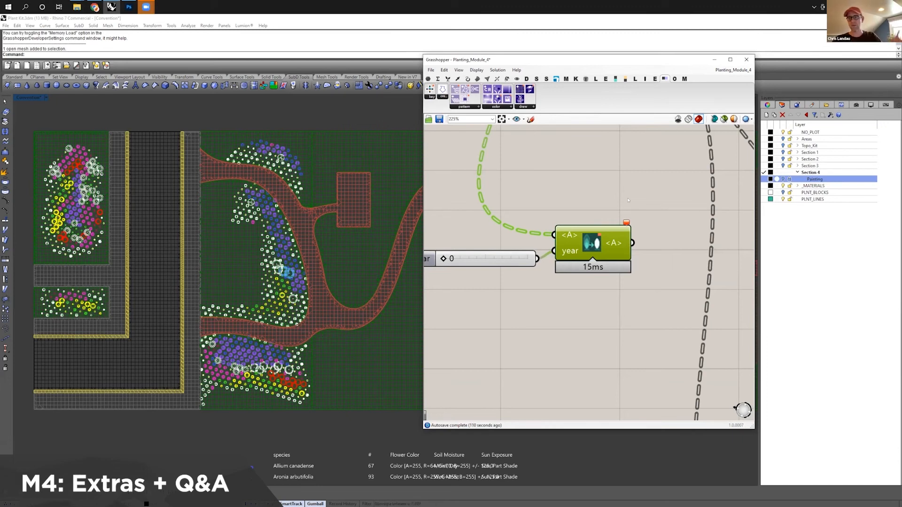
Step: Delete the set age component together with its year slider
{"action": "left_click_drag", "start_coordinate": [627, 184], "coordinate": [497, 283]}
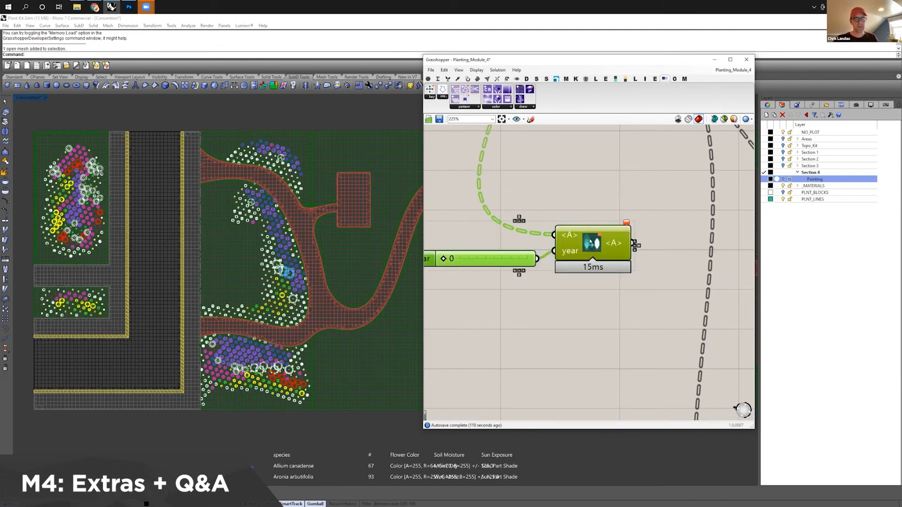
{"action": "mouse_move", "coordinate": [590, 242]}
{"action": "scroll", "coordinate": [594, 263], "scroll_direction": "down", "scroll_amount": 5}
{"action": "scroll", "coordinate": [600, 285], "scroll_direction": "down", "scroll_amount": 2}
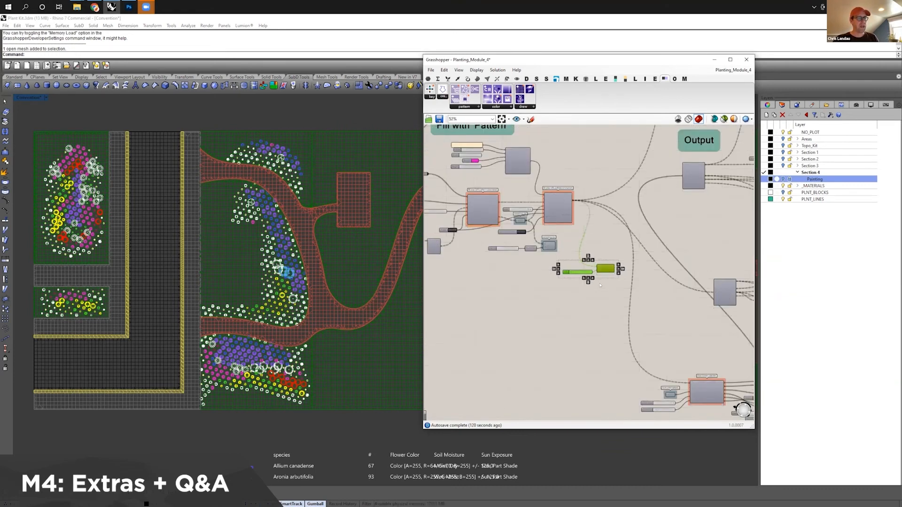
{"action": "key", "text": "Delete"}
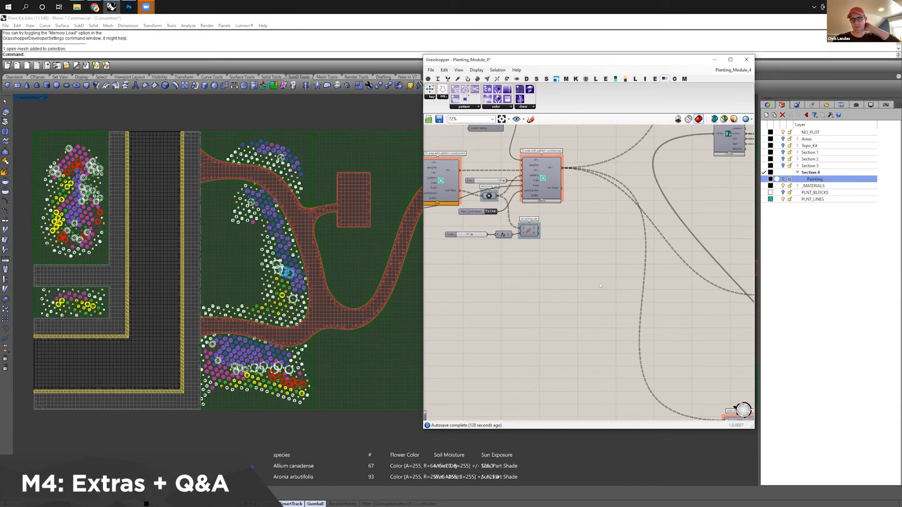
Step: Undo the deletion of the set age component and its year slider
{"action": "right_click_drag", "start_coordinate": [599, 285], "coordinate": [651, 312]}
{"action": "right_click_drag", "start_coordinate": [579, 197], "coordinate": [534, 166]}
{"action": "key", "text": "ctrl+z"}
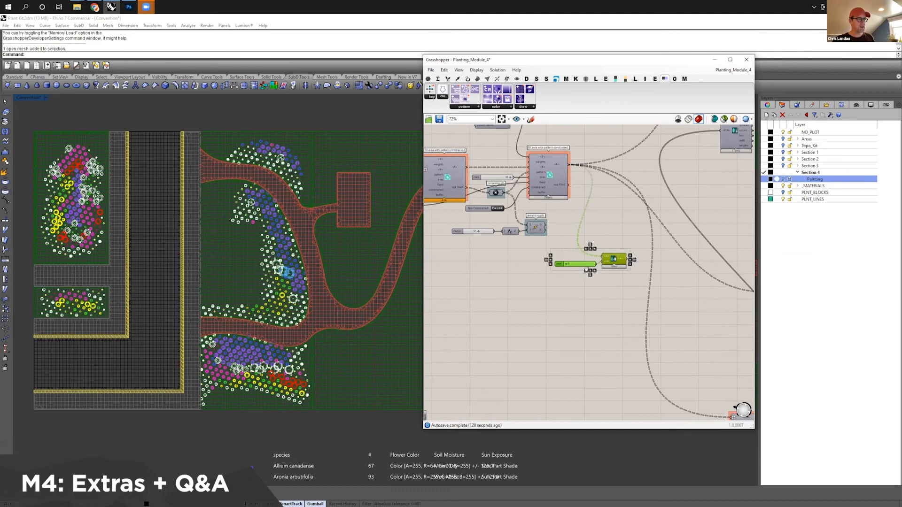
{"action": "right_click_drag", "start_coordinate": [585, 269], "coordinate": [619, 343]}
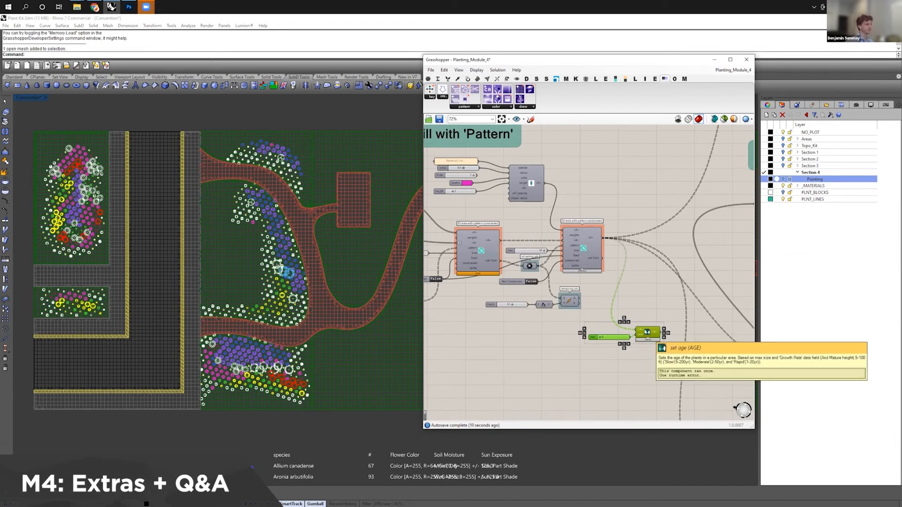
{"action": "right_click_drag", "start_coordinate": [648, 332], "coordinate": [639, 309]}
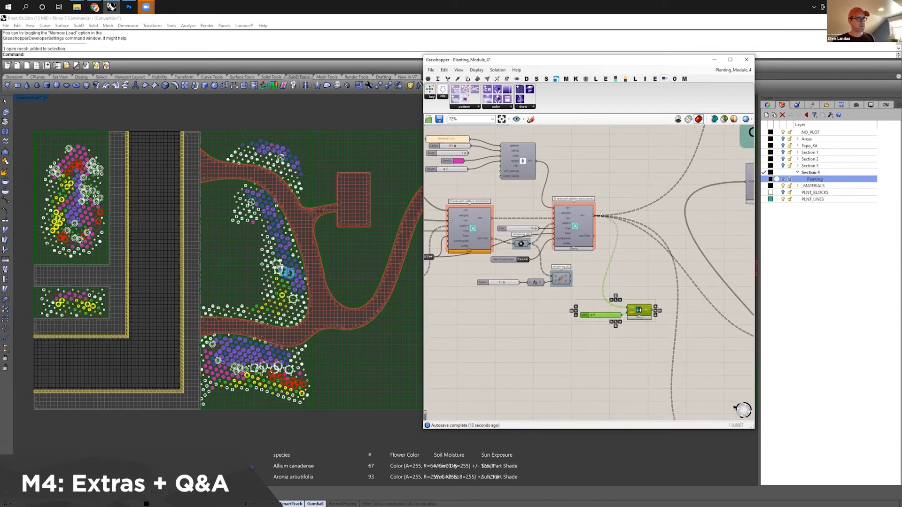
Step: Disconnect the Generalist plant component from the second fill area with pattern component
{"action": "left_click_drag", "start_coordinate": [550, 205], "coordinate": [543, 177], "text": "ctrl"}
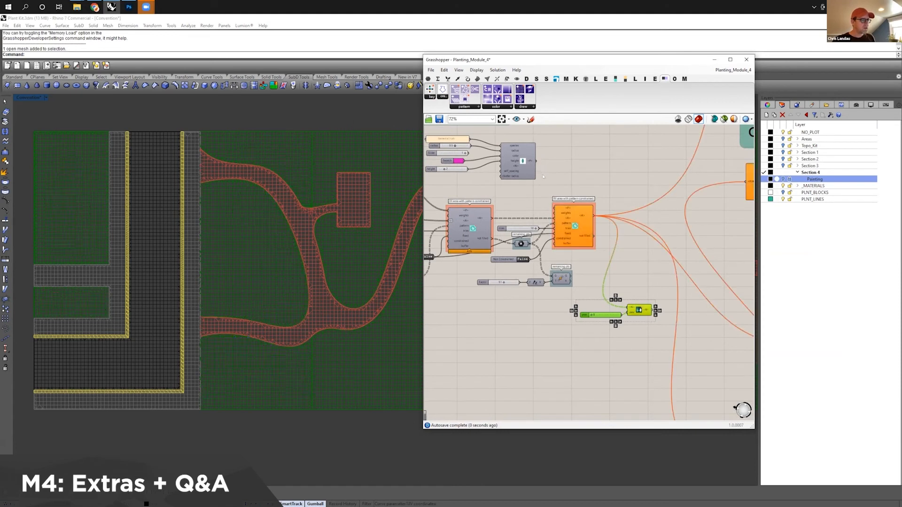
{"action": "right_click_drag", "start_coordinate": [592, 258], "coordinate": [619, 272]}
{"action": "right_click_drag", "start_coordinate": [568, 240], "coordinate": [556, 221]}
{"action": "scroll", "coordinate": [613, 252], "scroll_direction": "up", "scroll_amount": 2}
{"action": "scroll", "coordinate": [641, 260], "scroll_direction": "down", "scroll_amount": 2}
{"action": "scroll", "coordinate": [657, 270], "scroll_direction": "up", "scroll_amount": 2}
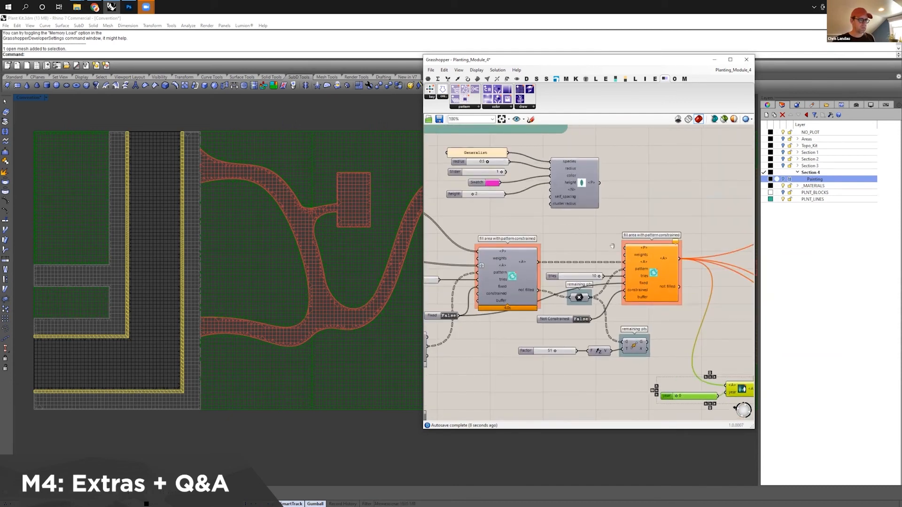
{"action": "scroll", "coordinate": [625, 249], "scroll_direction": "down", "scroll_amount": 2}
{"action": "right_click_drag", "start_coordinate": [550, 233], "coordinate": [445, 194]}
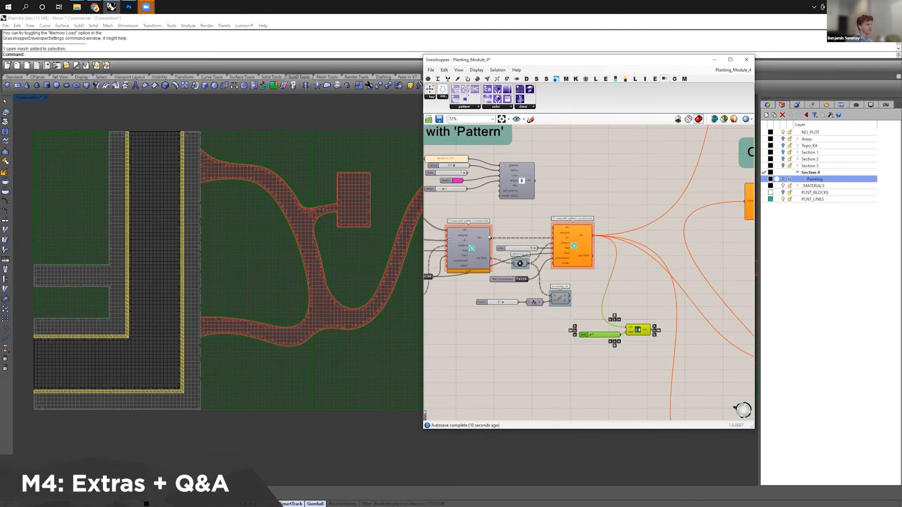
Step: Feed the set age component's area input from the first fill area with pattern component instead of the second
{"action": "right_click_drag", "start_coordinate": [574, 233], "coordinate": [533, 269]}
{"action": "right_click_drag", "start_coordinate": [466, 245], "coordinate": [538, 233]}
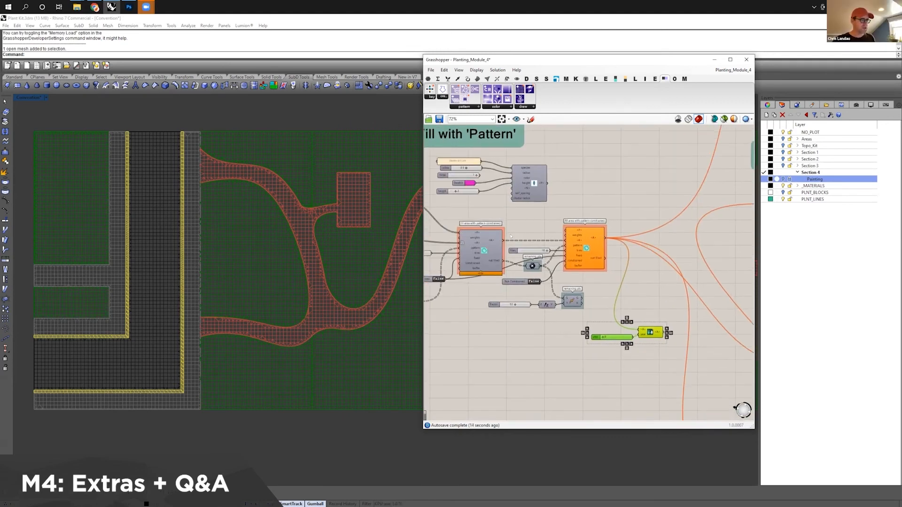
{"action": "right_click_drag", "start_coordinate": [660, 345], "coordinate": [507, 238]}
{"action": "scroll", "coordinate": [652, 306], "scroll_direction": "up", "scroll_amount": 8}
{"action": "scroll", "coordinate": [507, 238], "scroll_direction": "down", "scroll_amount": 1}
{"action": "scroll", "coordinate": [507, 239], "scroll_direction": "down", "scroll_amount": 5}
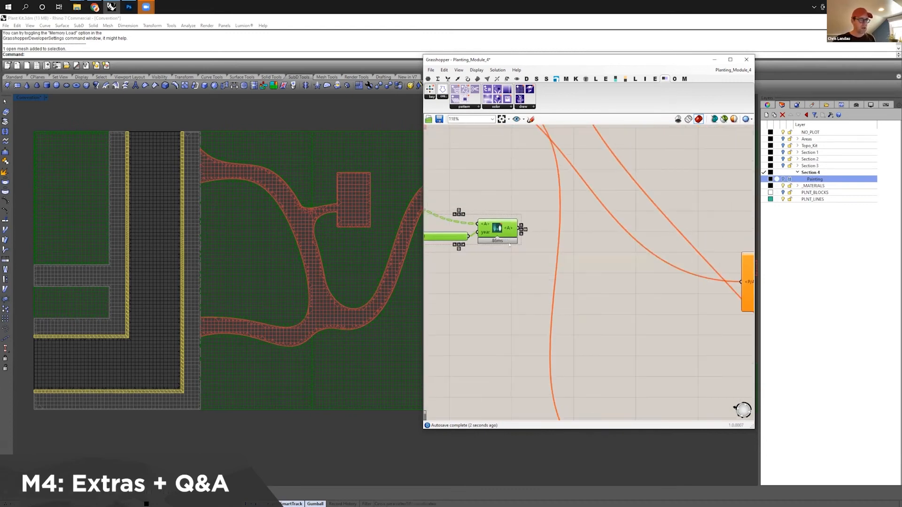
Step: Connect the set age component's area output to the first input of the draw bloom calendar component, replacing its existing source
{"action": "scroll", "coordinate": [540, 250], "scroll_direction": "down", "scroll_amount": 6}
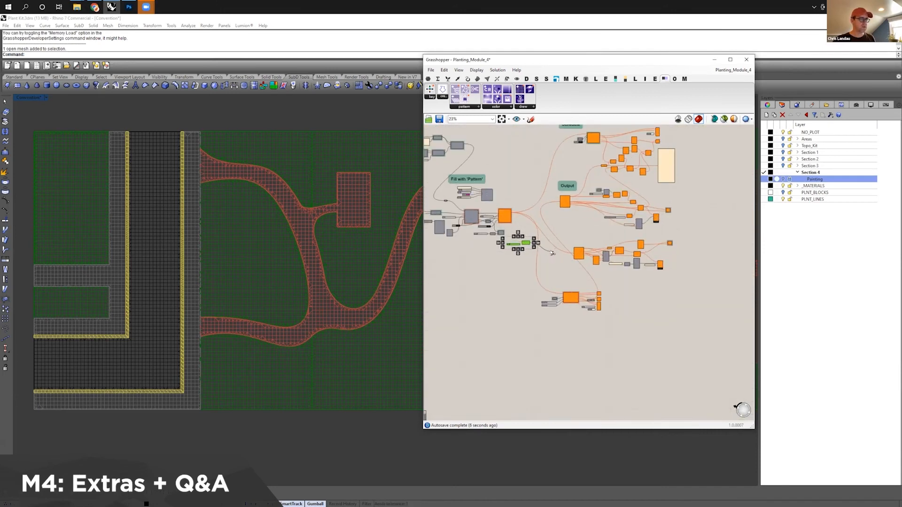
{"action": "scroll", "coordinate": [553, 252], "scroll_direction": "up", "scroll_amount": 4}
{"action": "scroll", "coordinate": [559, 271], "scroll_direction": "up", "scroll_amount": 4}
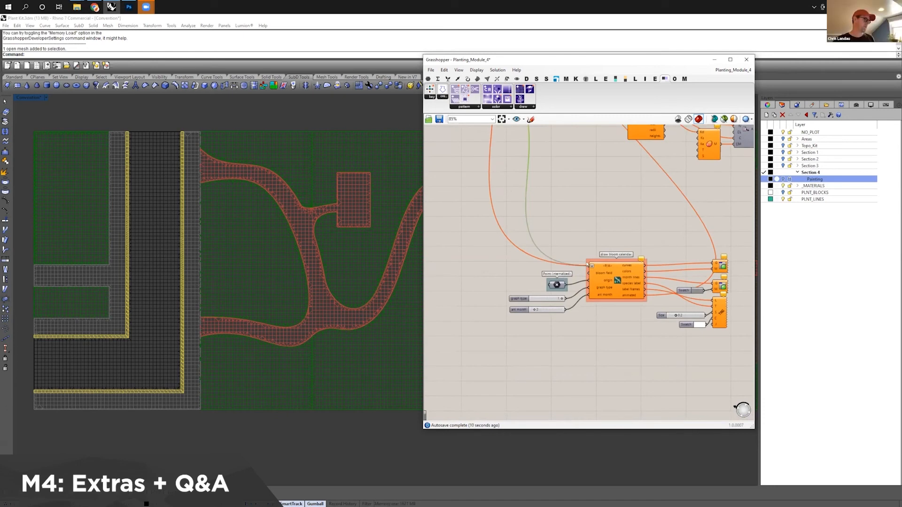
{"action": "left_click_drag", "start_coordinate": [587, 265], "coordinate": [587, 264]}
{"action": "left_click", "coordinate": [537, 198]}
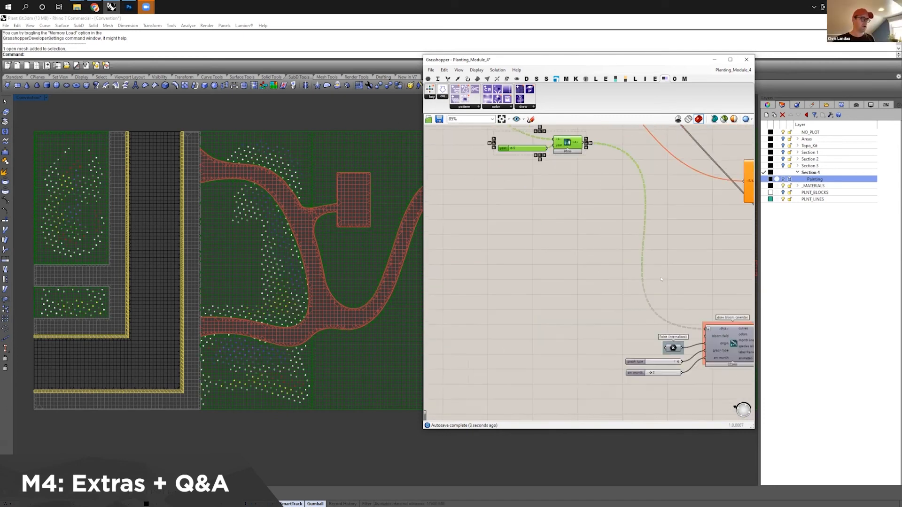
Step: Nudge the year slider's position and step its value through 1, 2, 3, 4 and 5 to preview plant growth in the plan
{"action": "scroll", "coordinate": [604, 247], "scroll_direction": "up", "scroll_amount": 3}
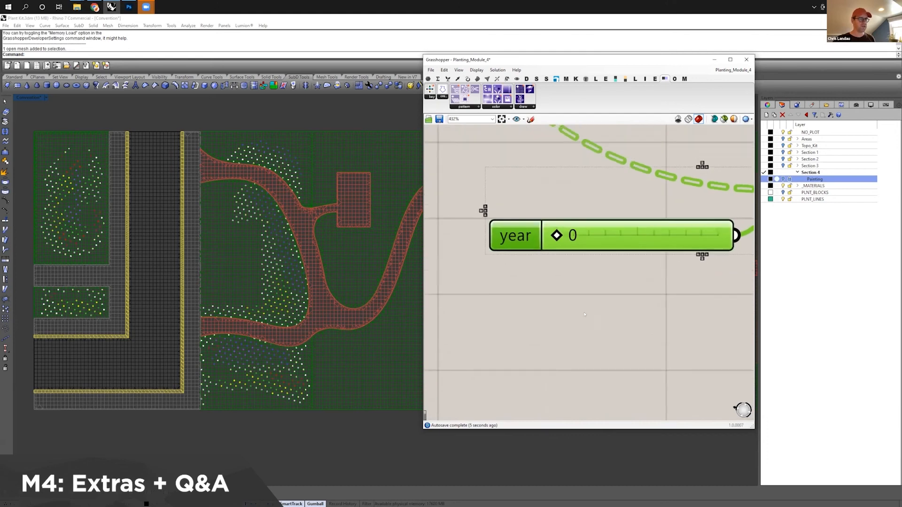
{"action": "left_click", "coordinate": [571, 296]}
{"action": "left_click_drag", "start_coordinate": [524, 239], "coordinate": [514, 238]}
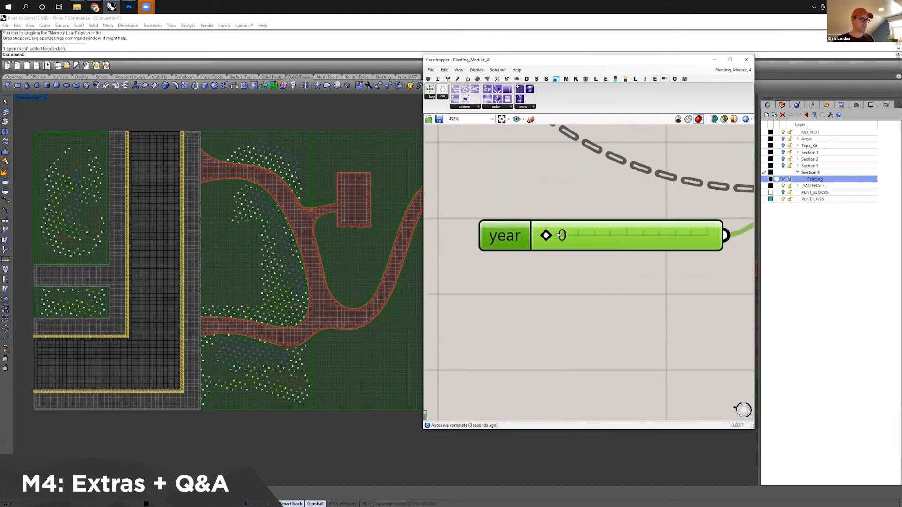
{"action": "left_click_drag", "start_coordinate": [559, 235], "coordinate": [561, 235]}
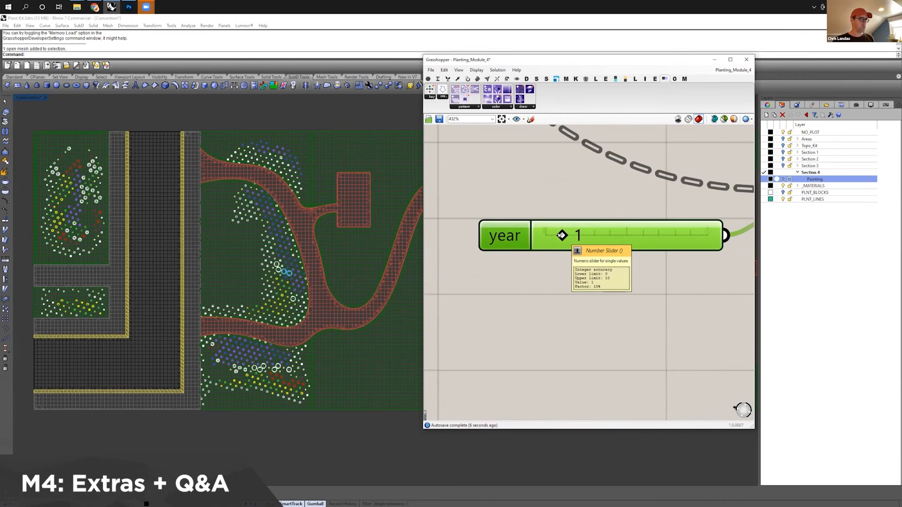
{"action": "left_click_drag", "start_coordinate": [562, 235], "coordinate": [577, 235]}
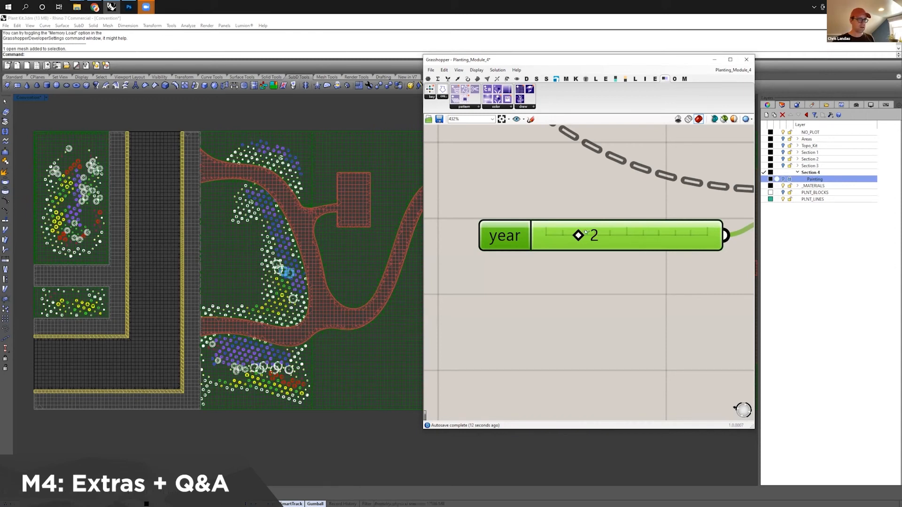
{"action": "left_click_drag", "start_coordinate": [578, 234], "coordinate": [594, 234]}
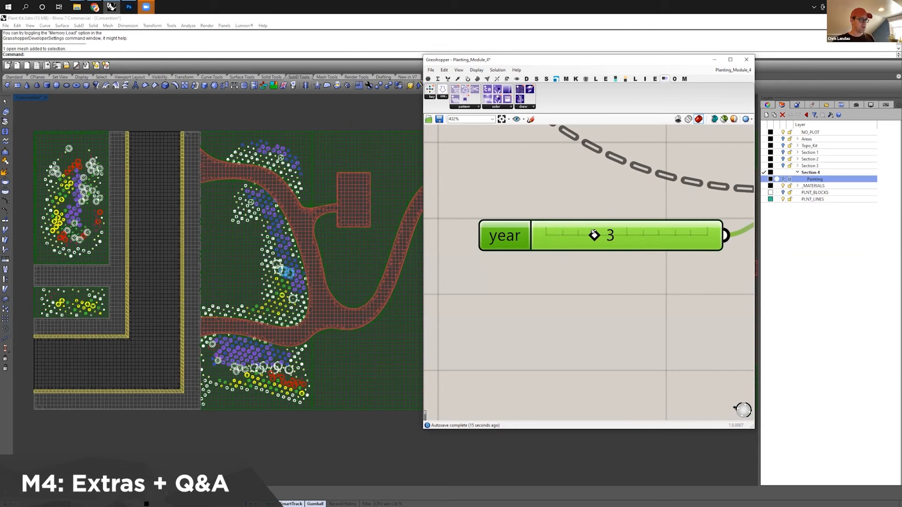
{"action": "left_click_drag", "start_coordinate": [594, 235], "coordinate": [610, 234]}
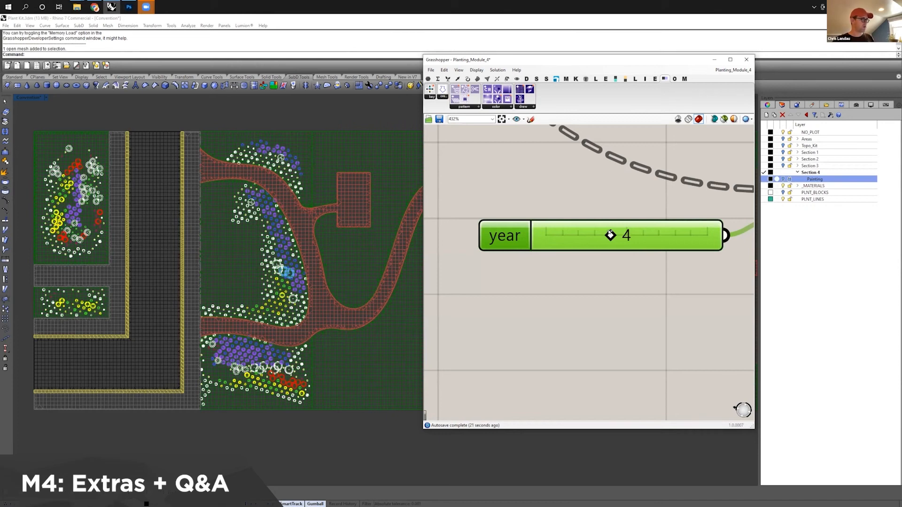
{"action": "left_click_drag", "start_coordinate": [609, 235], "coordinate": [626, 235]}
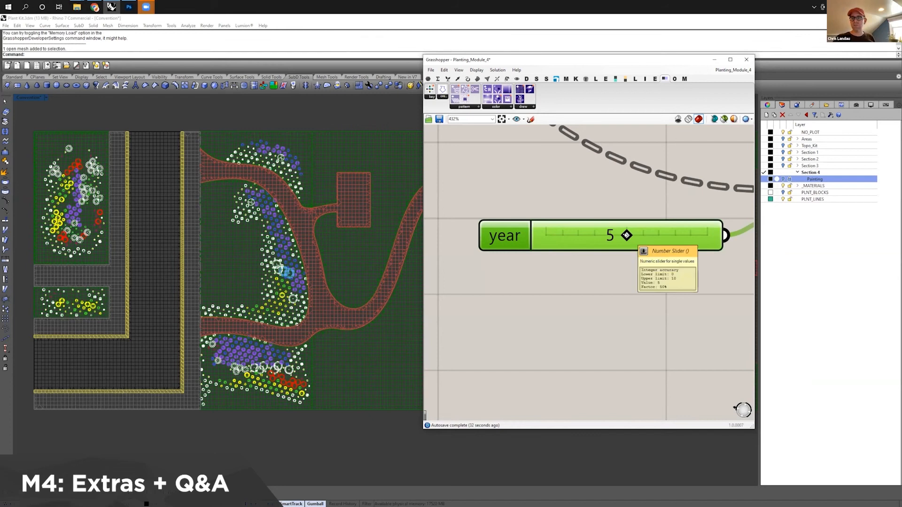
{"action": "scroll", "coordinate": [626, 235], "scroll_direction": "down", "scroll_amount": 5}
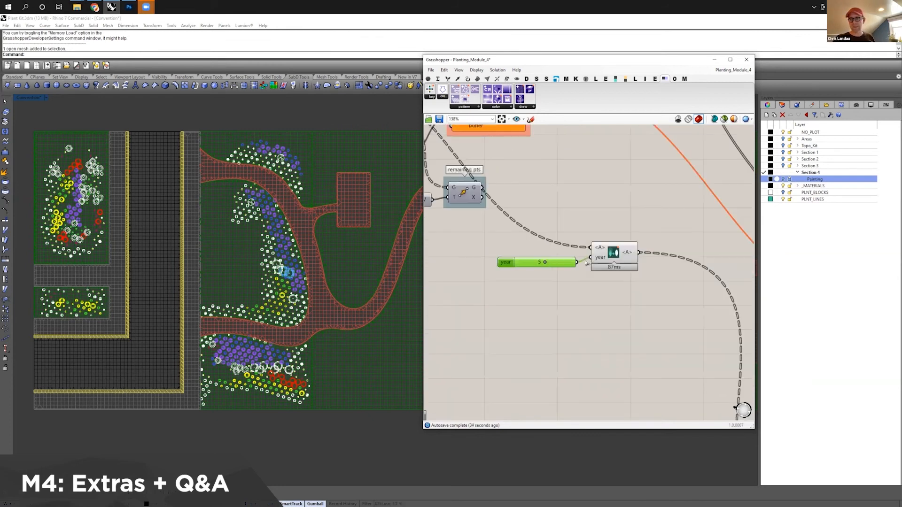
{"action": "scroll", "coordinate": [592, 260], "scroll_direction": "down", "scroll_amount": 3}
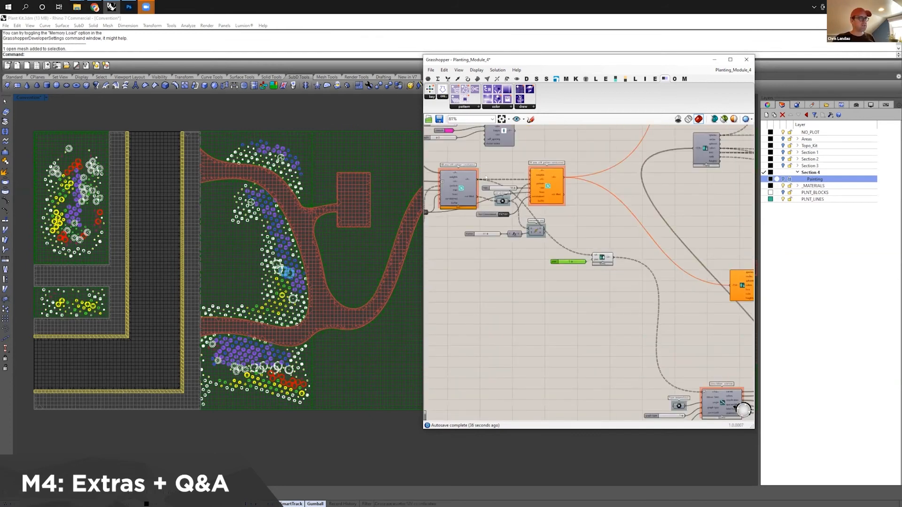
Step: Restore the bloom calendar's connection to the second pattern fill component and delete the set age component with its year slider
{"action": "scroll", "coordinate": [683, 347], "scroll_direction": "up", "scroll_amount": 2}
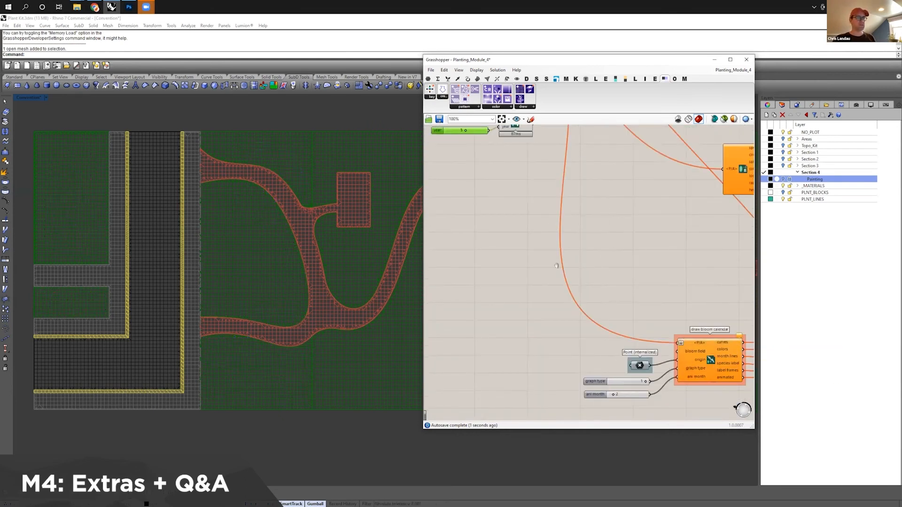
{"action": "scroll", "coordinate": [634, 356], "scroll_direction": "down", "scroll_amount": 2}
{"action": "left_click_drag", "start_coordinate": [584, 276], "coordinate": [539, 314]}
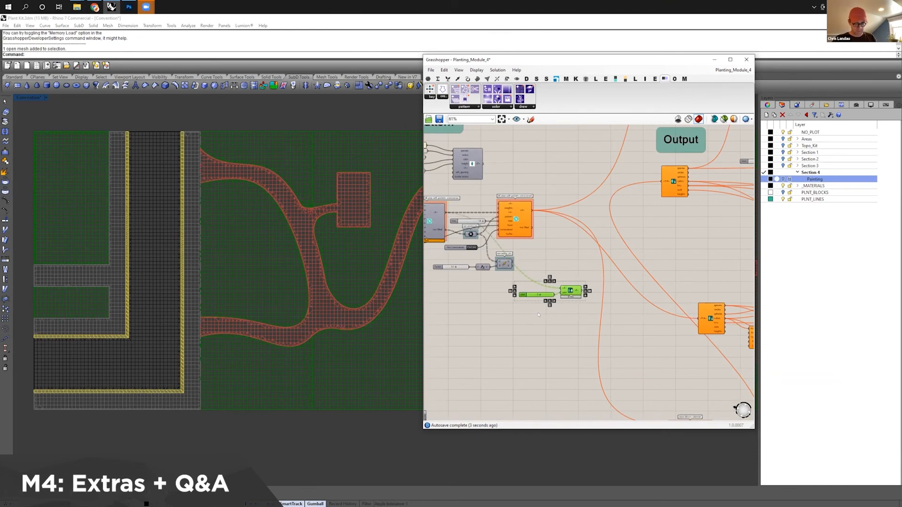
{"action": "key", "text": "Delete"}
Step: Reconnect the Generalist plant component to the plant input of the second fill area with pattern component
{"action": "right_click_drag", "start_coordinate": [539, 314], "coordinate": [615, 380]}
{"action": "left_click_drag", "start_coordinate": [564, 243], "coordinate": [572, 269]}
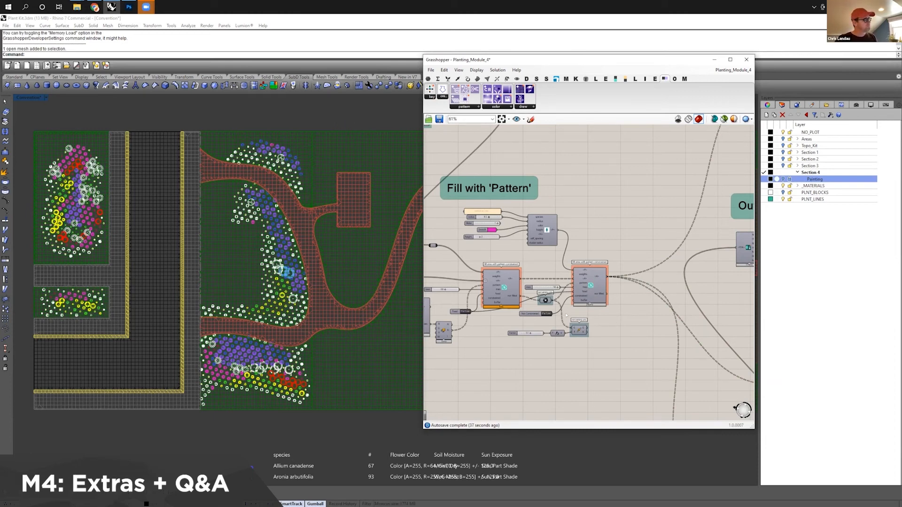
Step: Add the parameters component that outputs radius, color, height, self_spacing, cluster radius and weight to the empty canvas above the planting zones pipeline
{"action": "right_click_drag", "start_coordinate": [515, 309], "coordinate": [595, 292]}
{"action": "scroll", "coordinate": [595, 296], "scroll_direction": "down", "scroll_amount": 5}
{"action": "right_click_drag", "start_coordinate": [486, 253], "coordinate": [584, 255]}
{"action": "scroll", "coordinate": [593, 247], "scroll_direction": "up", "scroll_amount": 6}
{"action": "scroll", "coordinate": [594, 247], "scroll_direction": "up", "scroll_amount": 1}
{"action": "right_click_drag", "start_coordinate": [636, 293], "coordinate": [565, 273]}
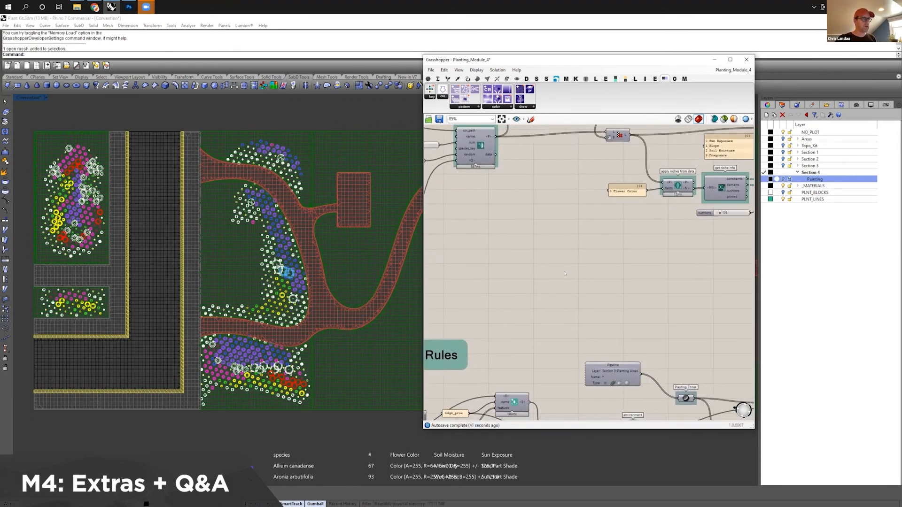
{"action": "left_click", "coordinate": [614, 78]}
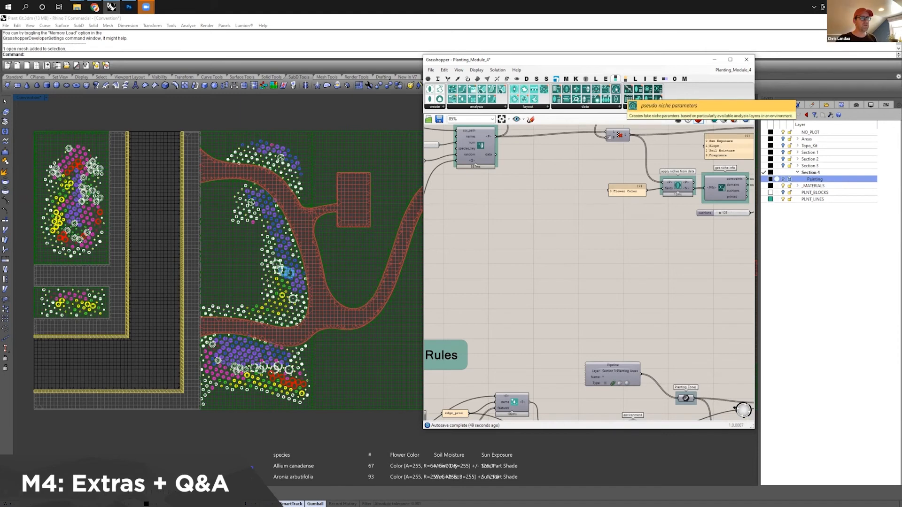
{"action": "left_click_drag", "start_coordinate": [615, 99], "coordinate": [553, 257]}
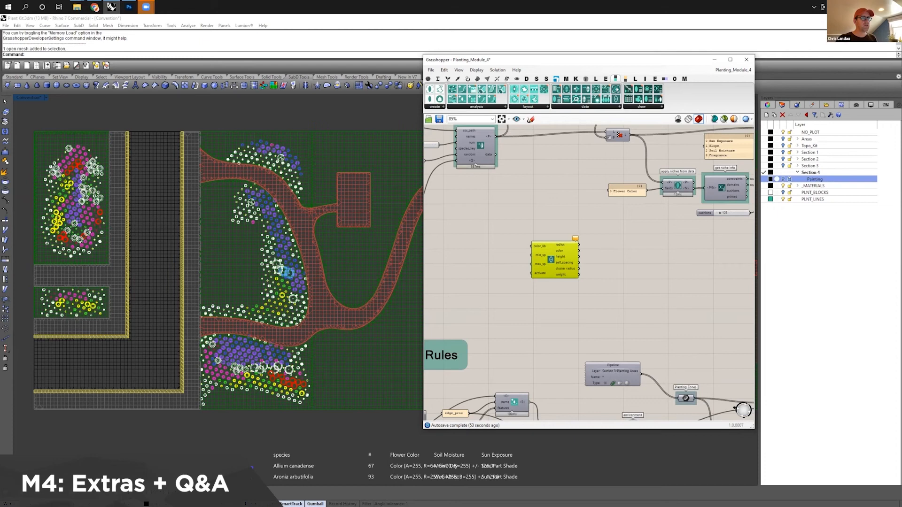
Step: Place a pseudo niche parameters component on the canvas below the component that has the color_lib input
{"action": "left_click_drag", "start_coordinate": [615, 89], "coordinate": [613, 294]}
{"action": "right_click_drag", "start_coordinate": [544, 282], "coordinate": [646, 278]}
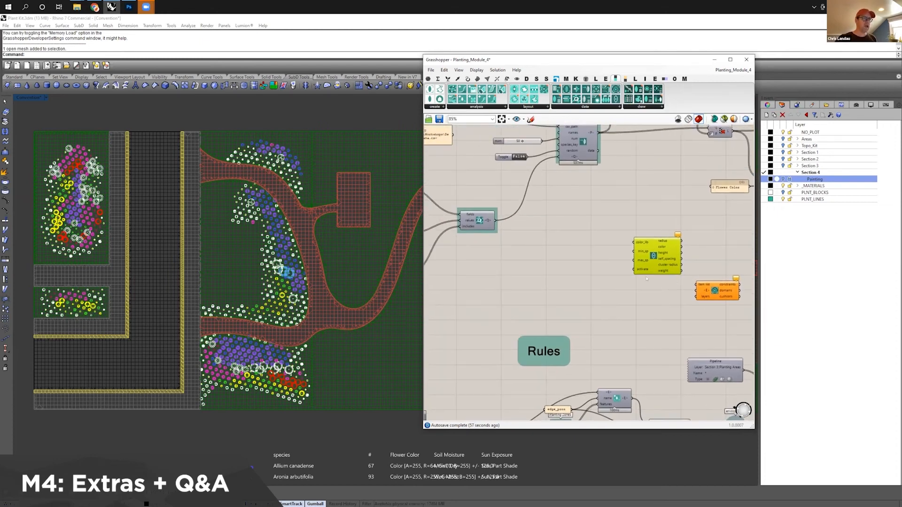
{"action": "scroll", "coordinate": [654, 264], "scroll_direction": "up", "scroll_amount": 3}
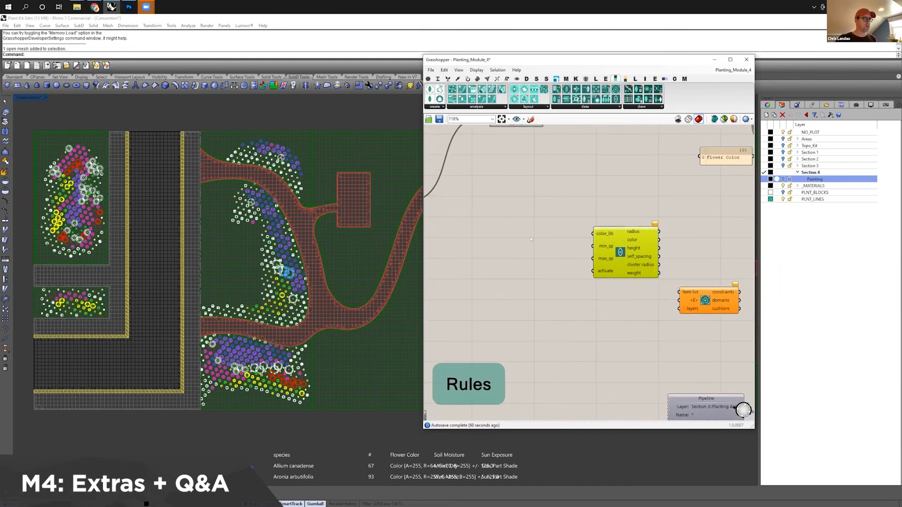
Step: Add a color component and wire its output to the color_lib input
{"action": "left_click", "coordinate": [635, 78]}
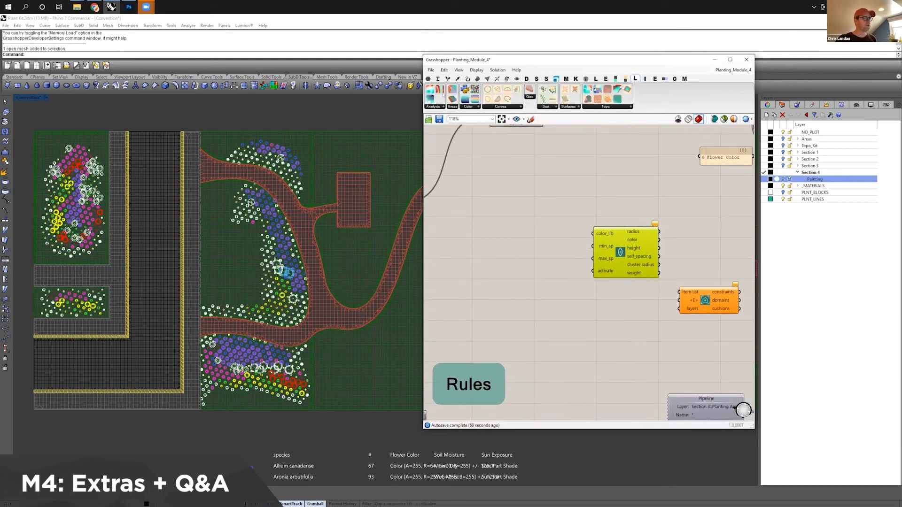
{"action": "left_click_drag", "start_coordinate": [475, 99], "coordinate": [593, 233]}
{"action": "left_click", "coordinate": [615, 79]}
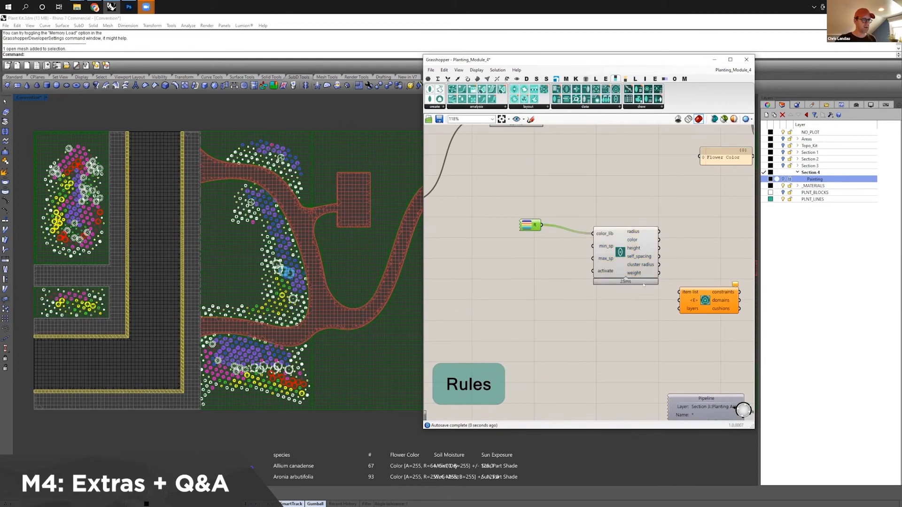
Step: Add a Button component and connect it to the activate input of the component with the min_sp and max_sp inputs
{"action": "right_click_drag", "start_coordinate": [643, 285], "coordinate": [568, 262]}
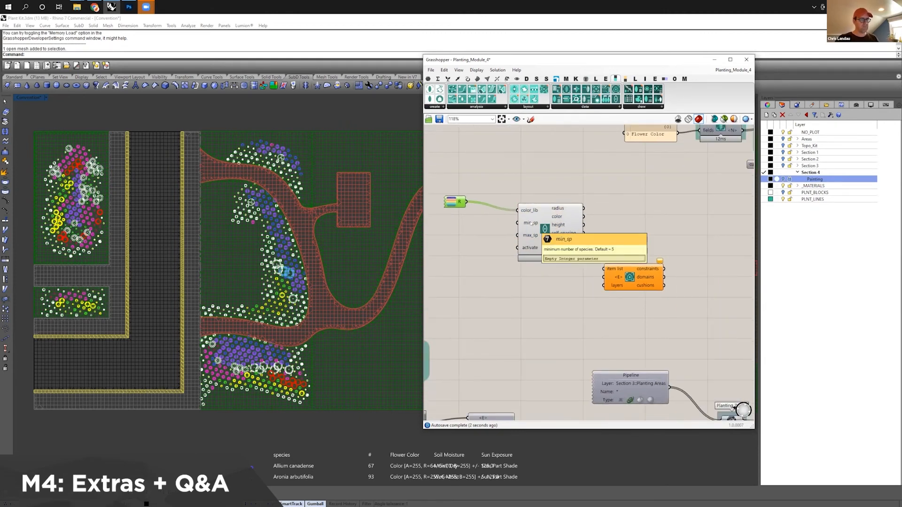
{"action": "mouse_move", "coordinate": [531, 239]}
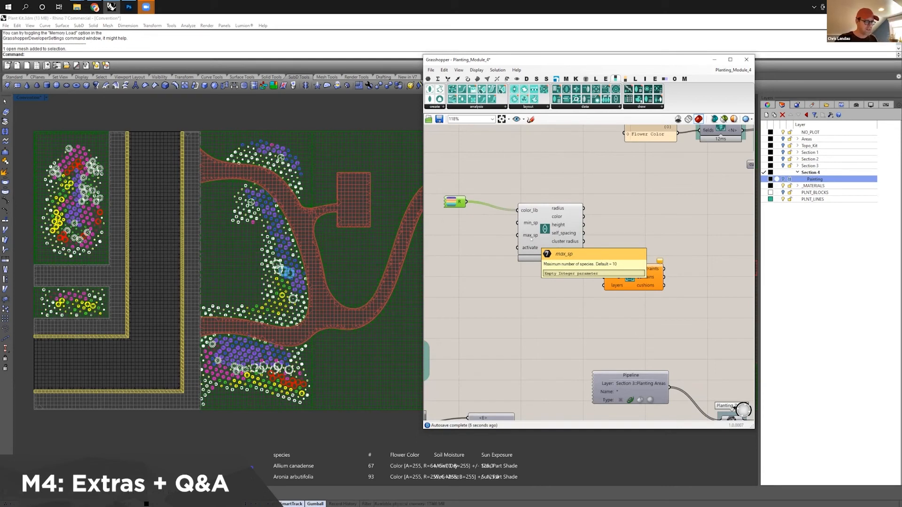
{"action": "double_click", "coordinate": [477, 247]}
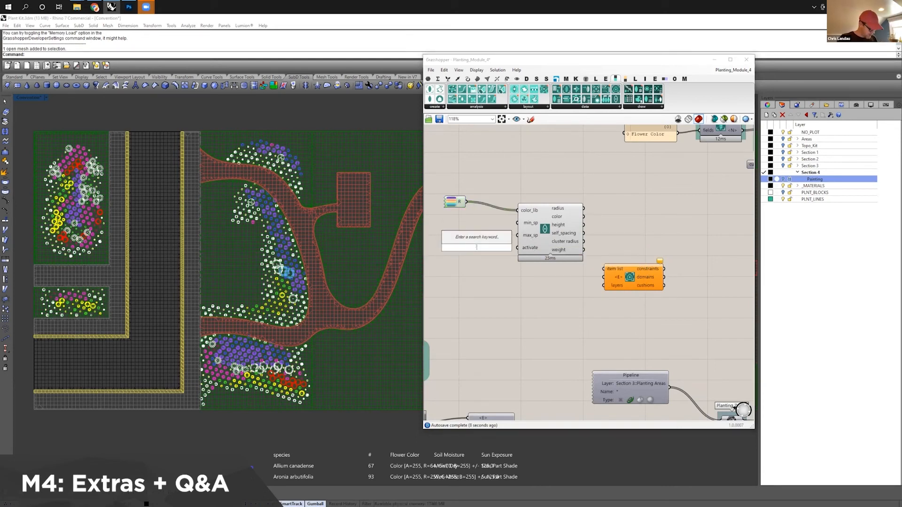
{"action": "type", "text": "button"}
{"action": "key", "text": "Return"}
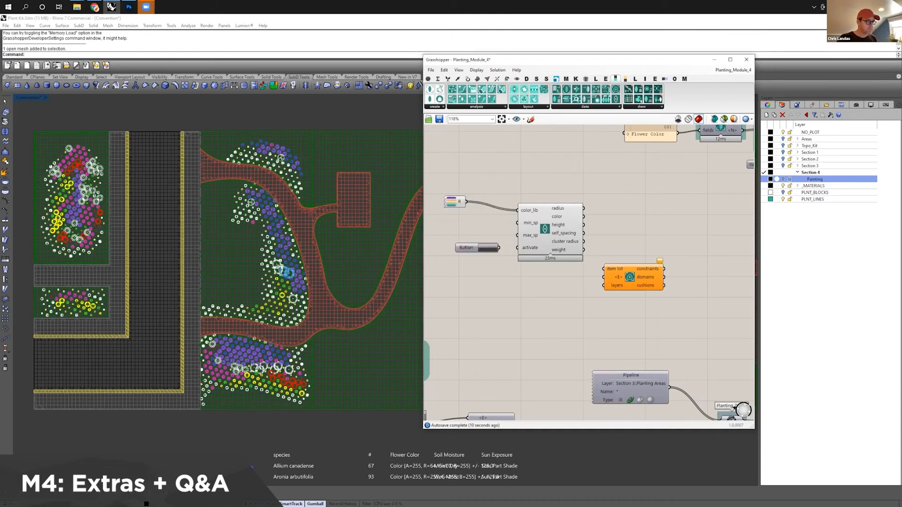
{"action": "left_click_drag", "start_coordinate": [499, 248], "coordinate": [464, 252]}
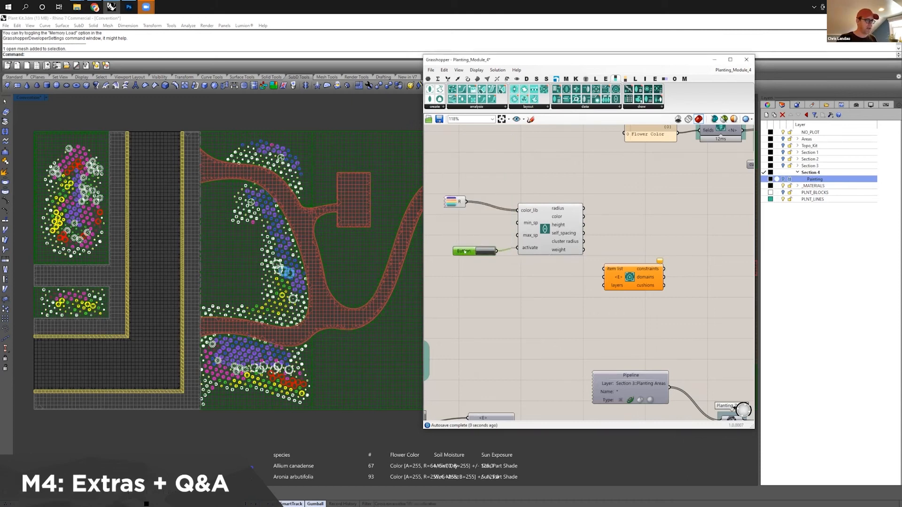
Step: Invert the activate input and shift the Button slightly away from it
{"action": "right_click", "coordinate": [528, 247]}
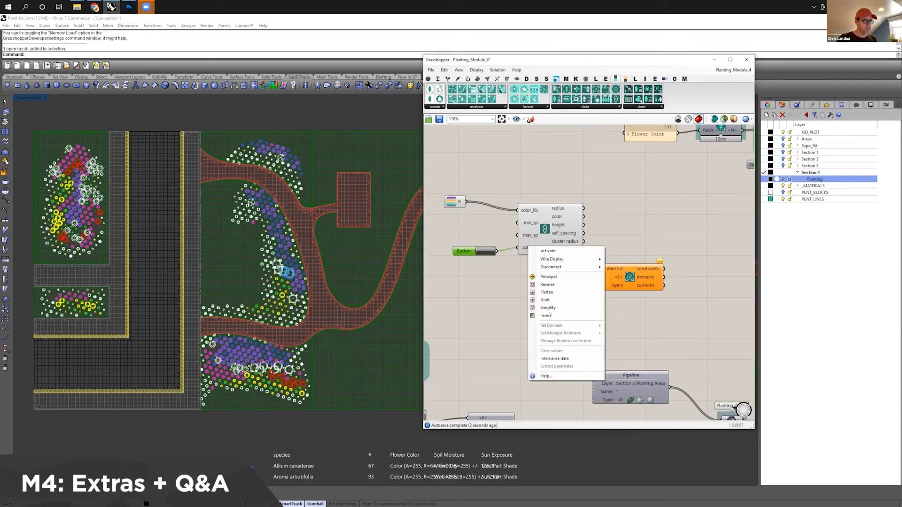
{"action": "left_click", "coordinate": [556, 316]}
{"action": "left_click_drag", "start_coordinate": [489, 251], "coordinate": [482, 251]}
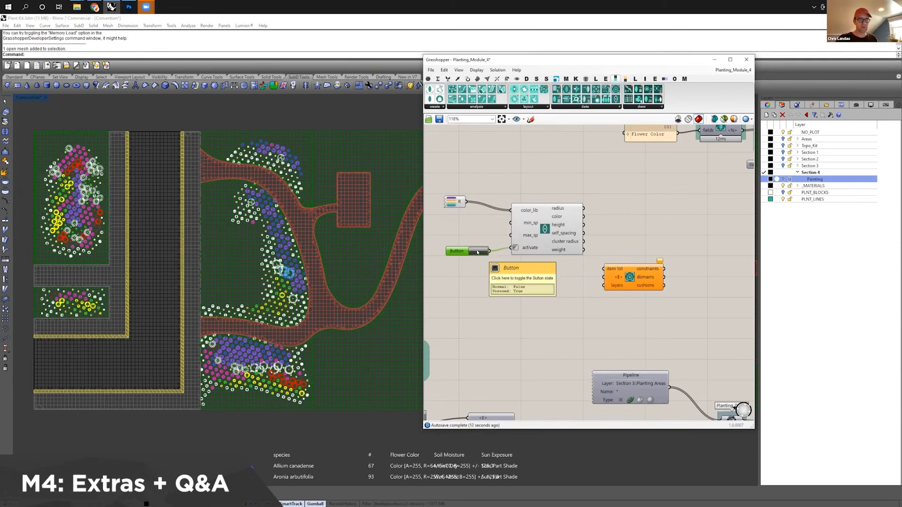
Step: Reposition the pseudo niche parameters component and connect the weight output to its item list input
{"action": "right_click_drag", "start_coordinate": [625, 264], "coordinate": [595, 274]}
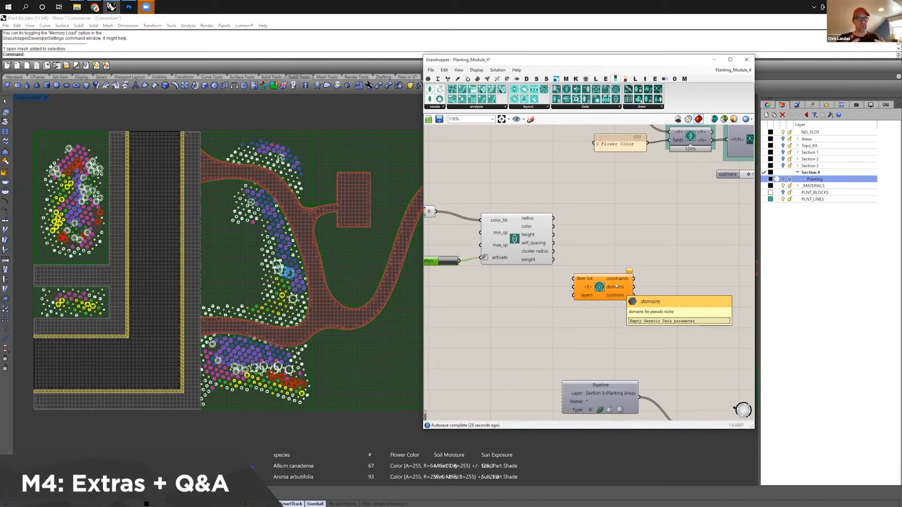
{"action": "right_click_drag", "start_coordinate": [616, 286], "coordinate": [597, 274]}
{"action": "left_click", "coordinate": [597, 275]}
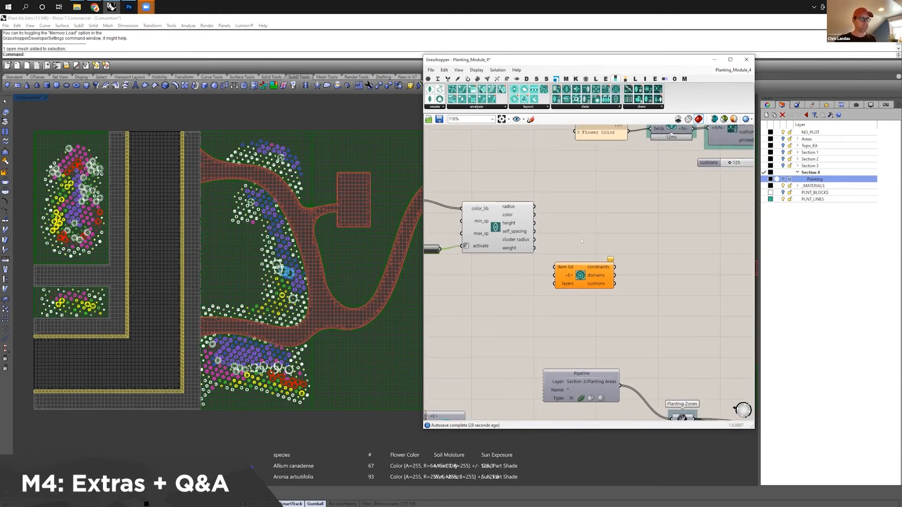
{"action": "left_click_drag", "start_coordinate": [583, 275], "coordinate": [621, 254]}
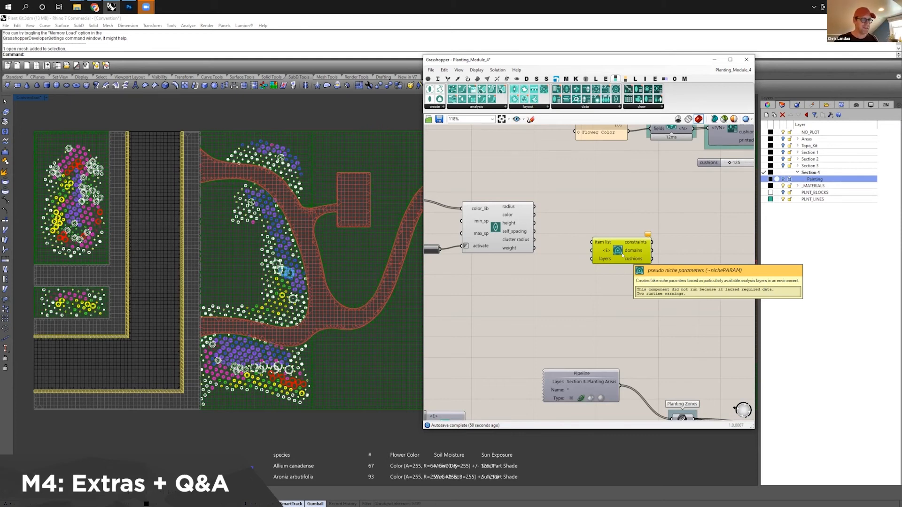
{"action": "left_click_drag", "start_coordinate": [610, 245], "coordinate": [589, 254]}
{"action": "left_click_drag", "start_coordinate": [534, 248], "coordinate": [569, 251]}
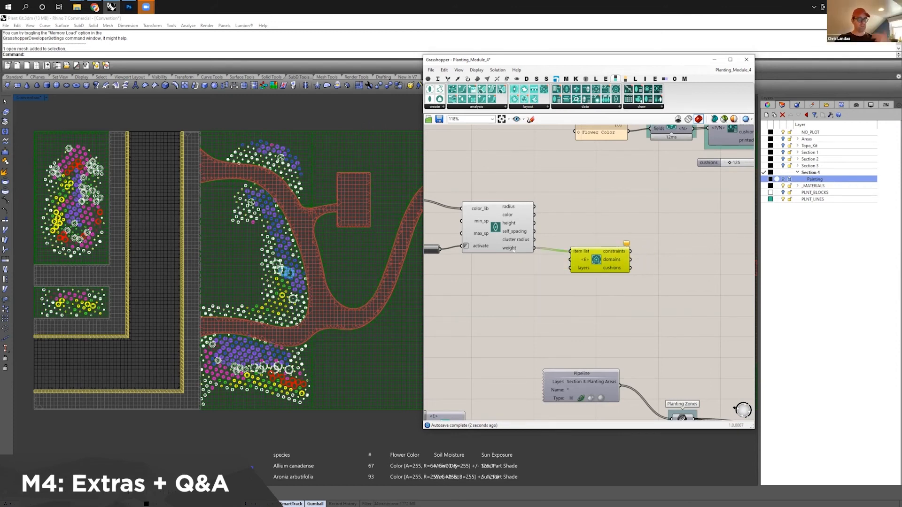
{"action": "mouse_move", "coordinate": [513, 249]}
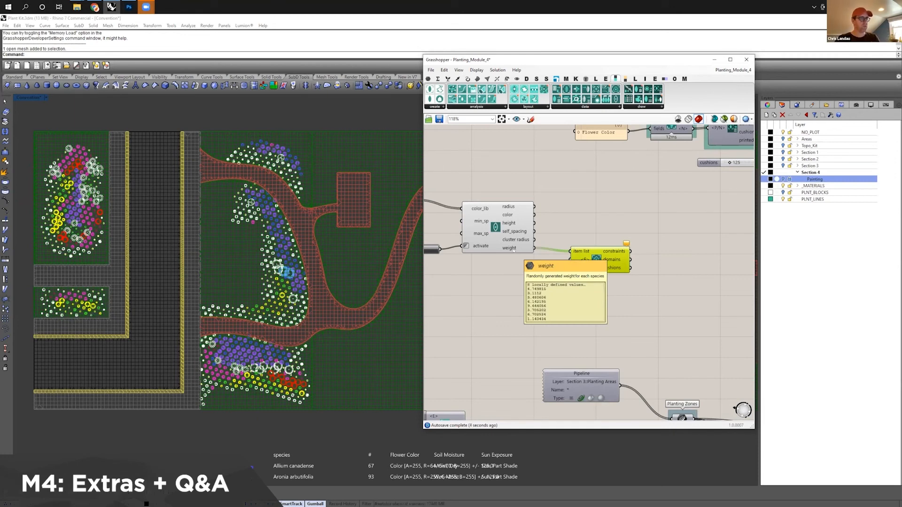
{"action": "left_click_drag", "start_coordinate": [579, 252], "coordinate": [575, 258]}
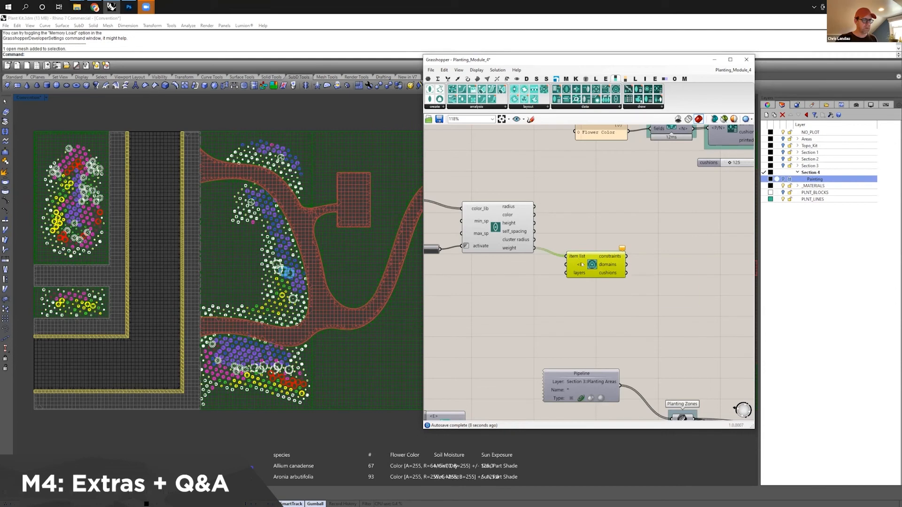
Step: Connect the environment parameter to the <E> input of the pseudo niche parameters component
{"action": "right_click_drag", "start_coordinate": [581, 265], "coordinate": [668, 252]}
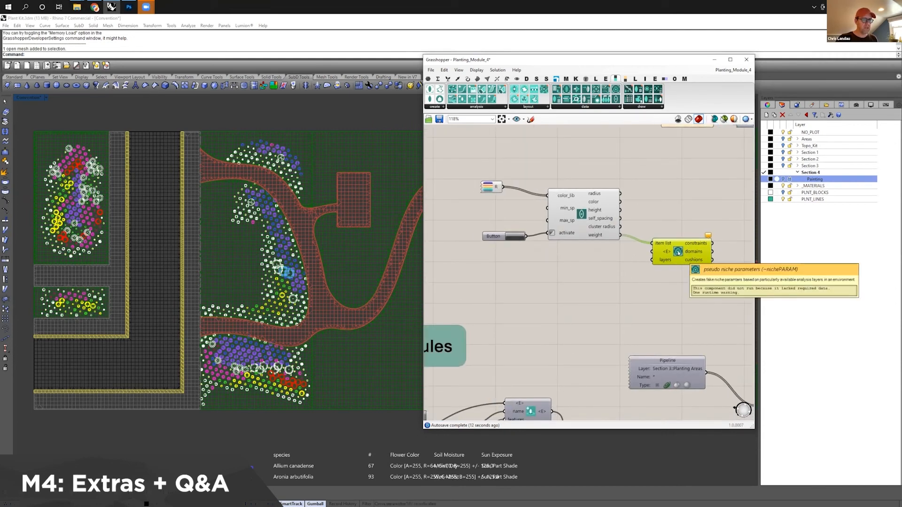
{"action": "scroll", "coordinate": [678, 252], "scroll_direction": "down", "scroll_amount": 8}
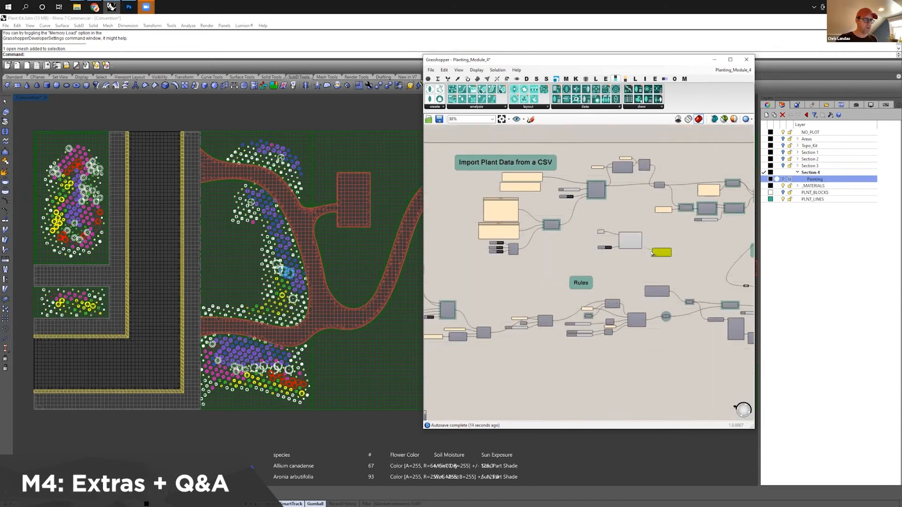
{"action": "scroll", "coordinate": [652, 253], "scroll_direction": "up", "scroll_amount": 6}
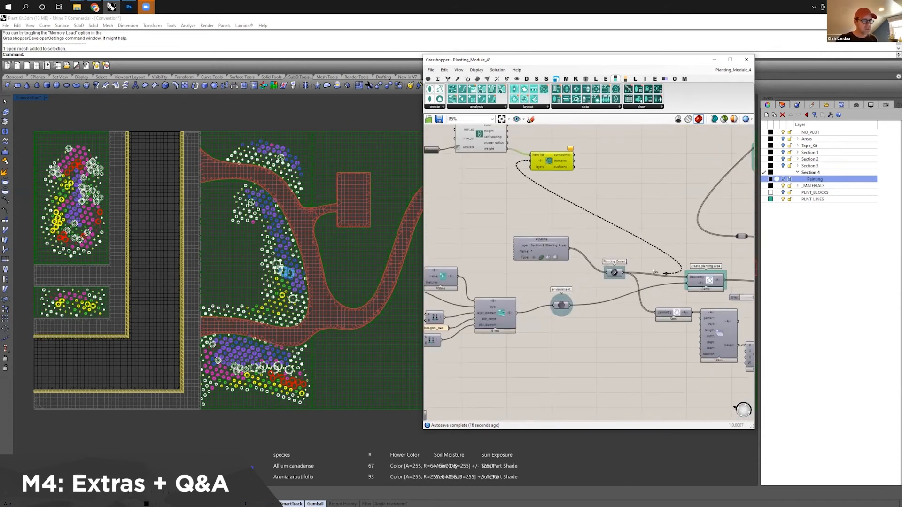
{"action": "left_click_drag", "start_coordinate": [614, 296], "coordinate": [571, 306]}
{"action": "scroll", "coordinate": [587, 184], "scroll_direction": "up", "scroll_amount": 3}
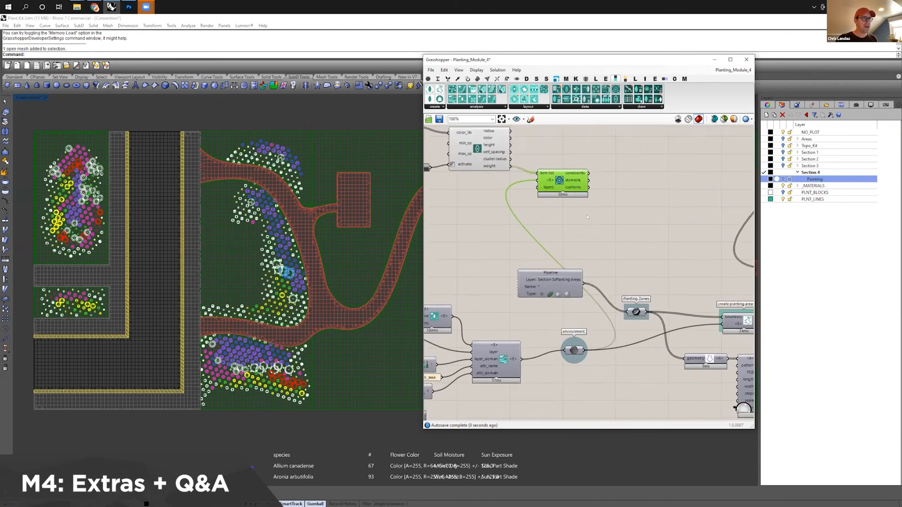
{"action": "mouse_move", "coordinate": [587, 185]}
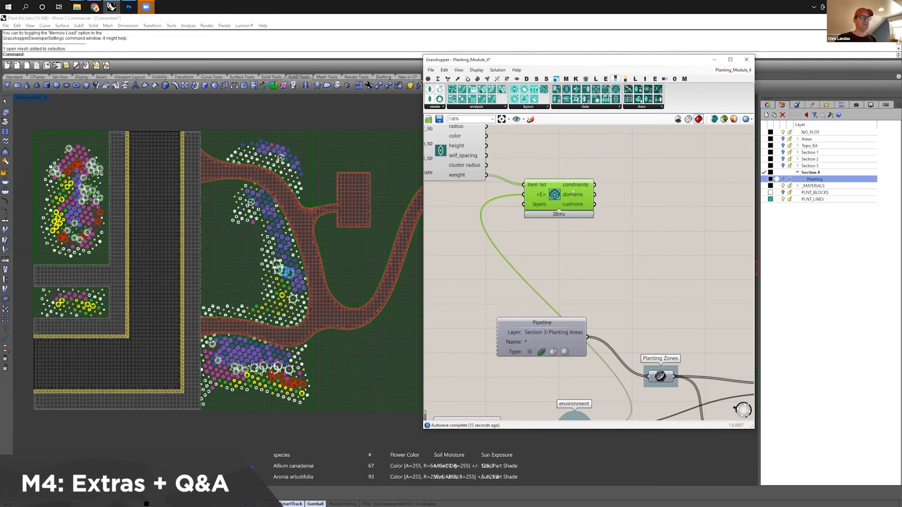
{"action": "double_click", "coordinate": [629, 201]}
{"action": "type", "text": "pa"}
{"action": "key", "text": "Return"}
{"action": "left_click", "coordinate": [629, 201]}
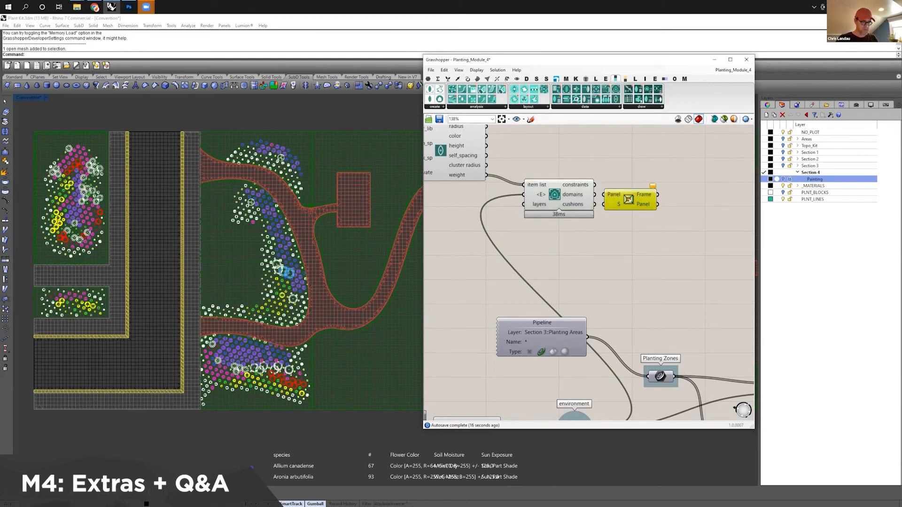
{"action": "key", "text": "Delete"}
Step: Add a Panel beside the pseudo niche parameters component and connect the constraints output to it
{"action": "double_click", "coordinate": [629, 201]}
{"action": "type", "text": "panel"}
{"action": "key", "text": "Return"}
{"action": "left_click_drag", "start_coordinate": [629, 197], "coordinate": [649, 183]}
{"action": "left_click_drag", "start_coordinate": [594, 184], "coordinate": [612, 187]}
Step: Copy the Panel below the first one and connect the domains output to the copy
{"action": "left_click_drag", "start_coordinate": [654, 210], "coordinate": [655, 240]}
{"action": "left_click_drag", "start_coordinate": [660, 218], "coordinate": [675, 236]}
{"action": "left_click_drag", "start_coordinate": [609, 226], "coordinate": [626, 240]}
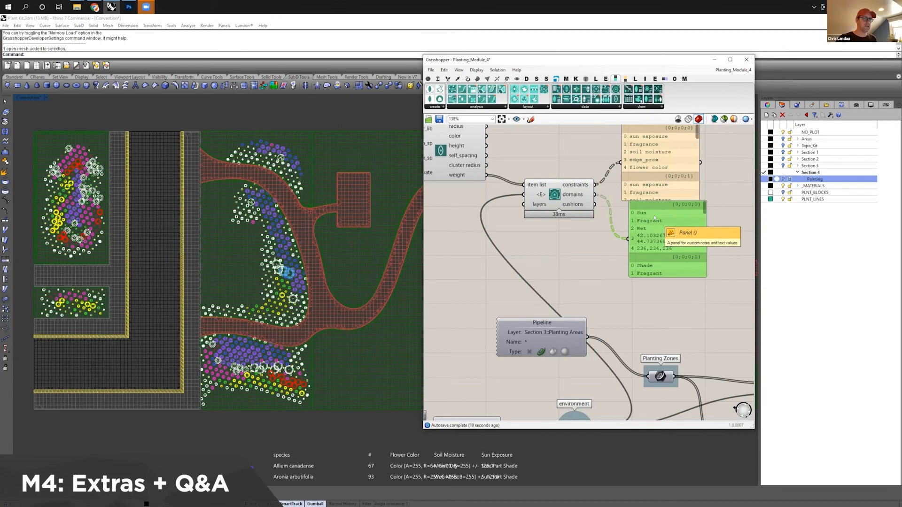
Step: Select both panels and replace the lower panel's source with the cushions output
{"action": "scroll", "coordinate": [654, 218], "scroll_direction": "down", "scroll_amount": 1}
{"action": "right_click_drag", "start_coordinate": [654, 218], "coordinate": [629, 267]}
{"action": "left_click_drag", "start_coordinate": [675, 188], "coordinate": [632, 270]}
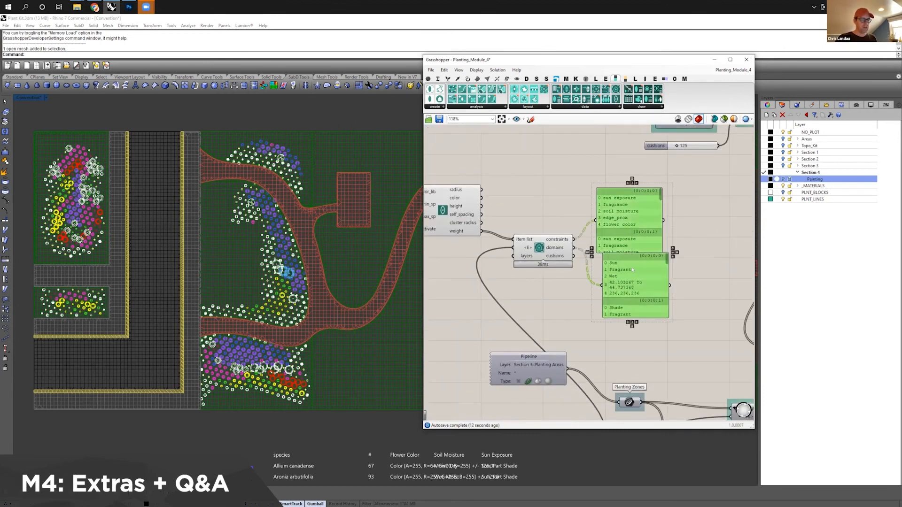
{"action": "mouse_move", "coordinate": [555, 257]}
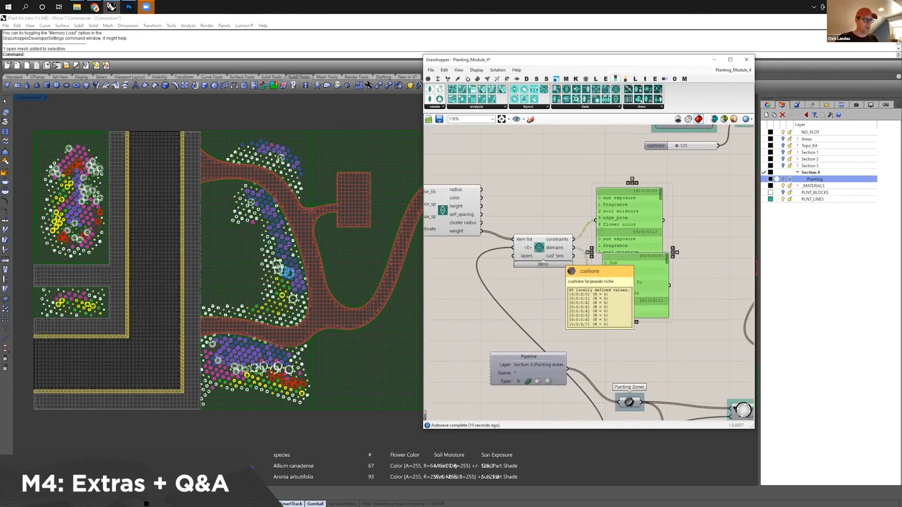
{"action": "left_click_drag", "start_coordinate": [573, 256], "coordinate": [601, 285]}
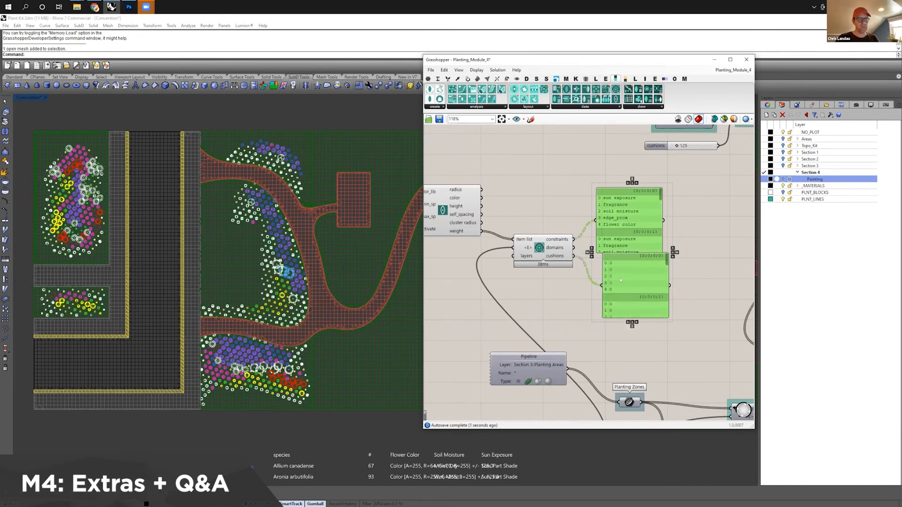
Step: Delete both panels attached to the pseudo niche parameters component
{"action": "left_click_drag", "start_coordinate": [665, 239], "coordinate": [632, 270]}
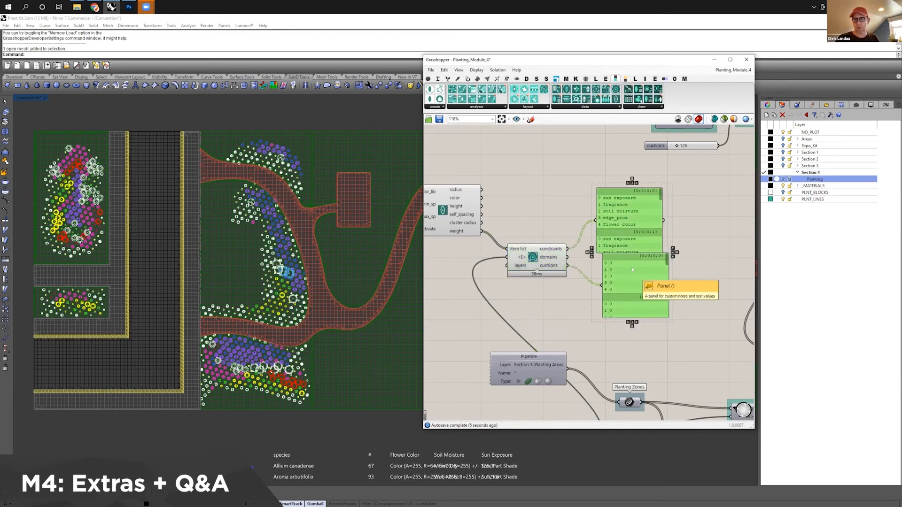
{"action": "key", "text": "Delete"}
{"action": "right_click_drag", "start_coordinate": [547, 258], "coordinate": [553, 258]}
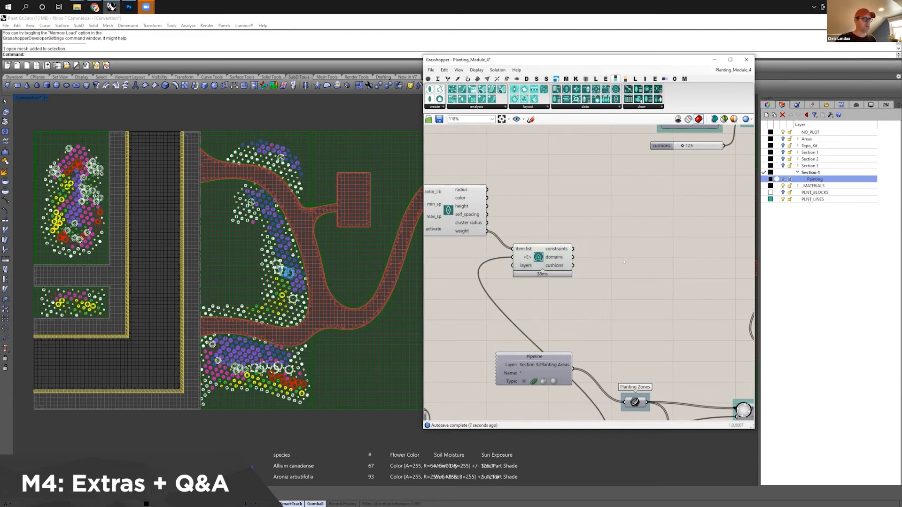
Step: Add a create niche component and connect the constraints, domains and cushions outputs to its matching inputs
{"action": "left_click_drag", "start_coordinate": [553, 258], "coordinate": [547, 263]}
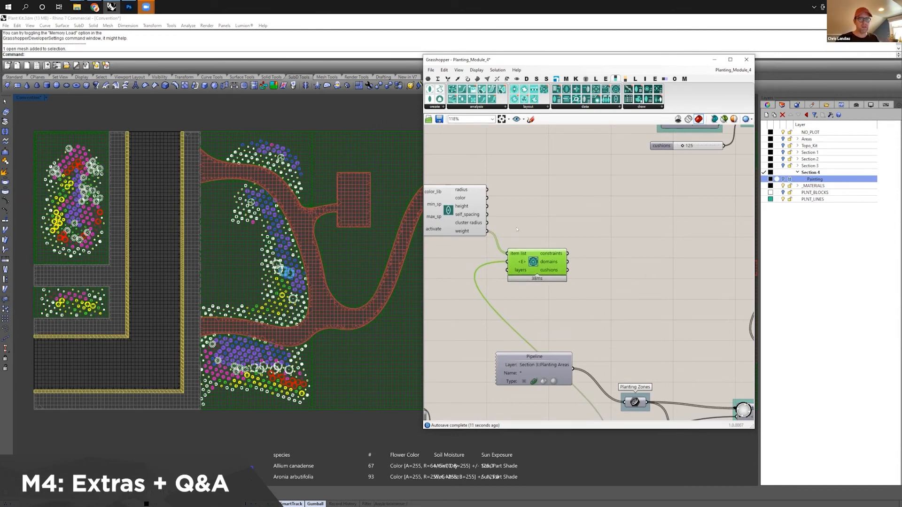
{"action": "right_click_drag", "start_coordinate": [605, 222], "coordinate": [564, 224]}
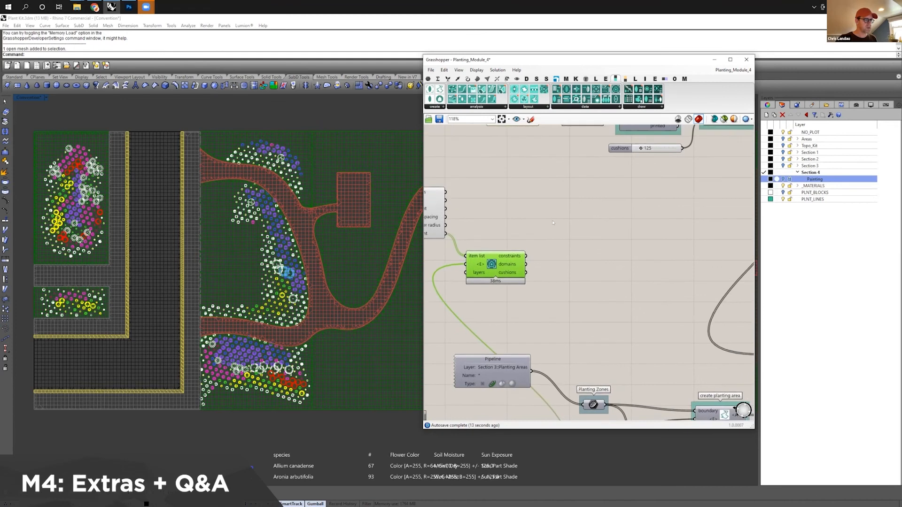
{"action": "double_click", "coordinate": [551, 220]}
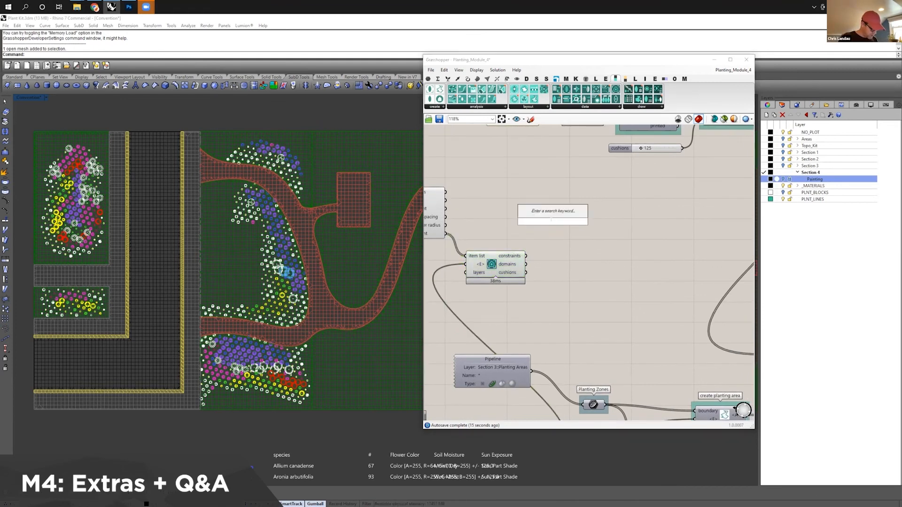
{"action": "type", "text": "nich"}
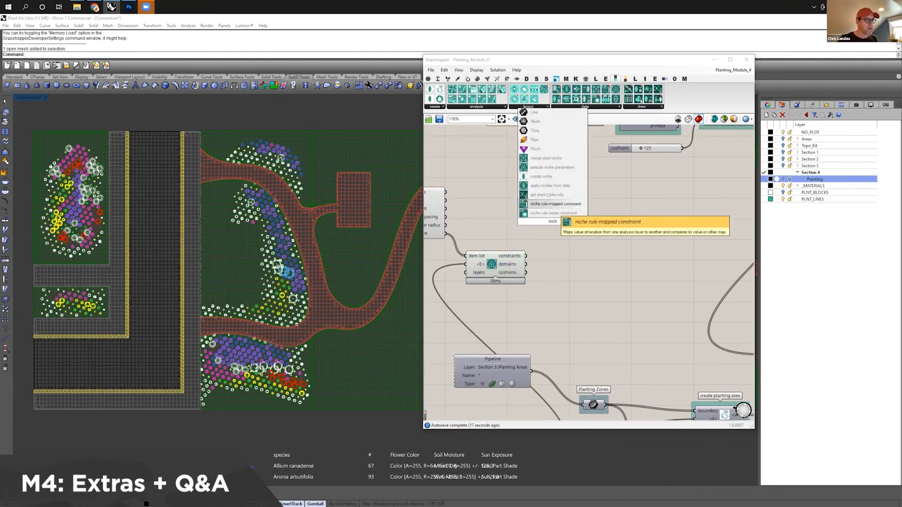
{"action": "left_click", "coordinate": [553, 212]}
{"action": "left_click_drag", "start_coordinate": [550, 213], "coordinate": [571, 266]}
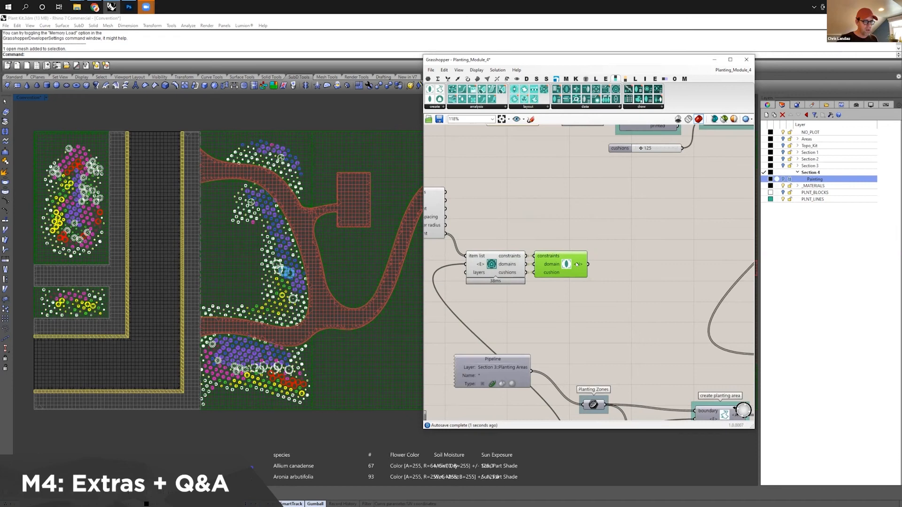
{"action": "mouse_move", "coordinate": [577, 264]}
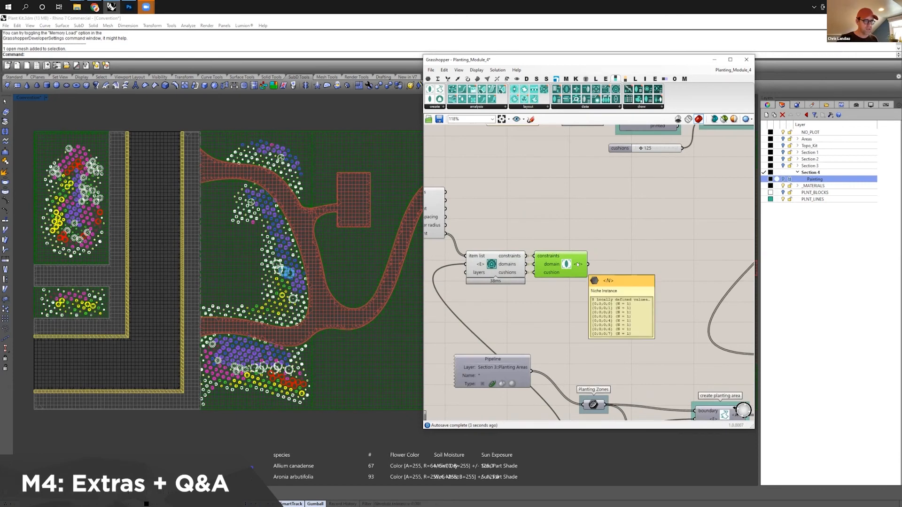
Step: Flatten the create niche component's output and place a create plant component beside it
{"action": "right_click", "coordinate": [578, 263]}
{"action": "left_click", "coordinate": [596, 295]}
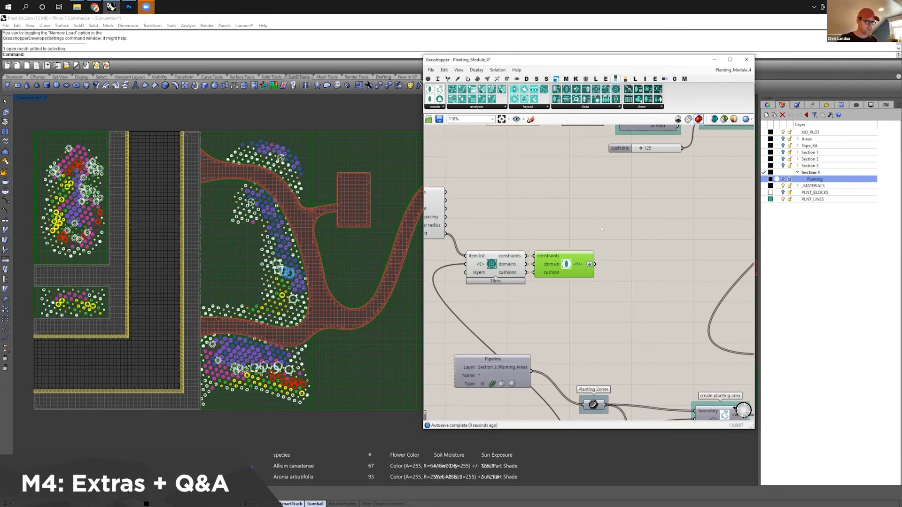
{"action": "double_click", "coordinate": [601, 228]}
{"action": "type", "text": "cret"}
{"action": "key", "text": "BackSpace"}
{"action": "type", "text": "ate"}
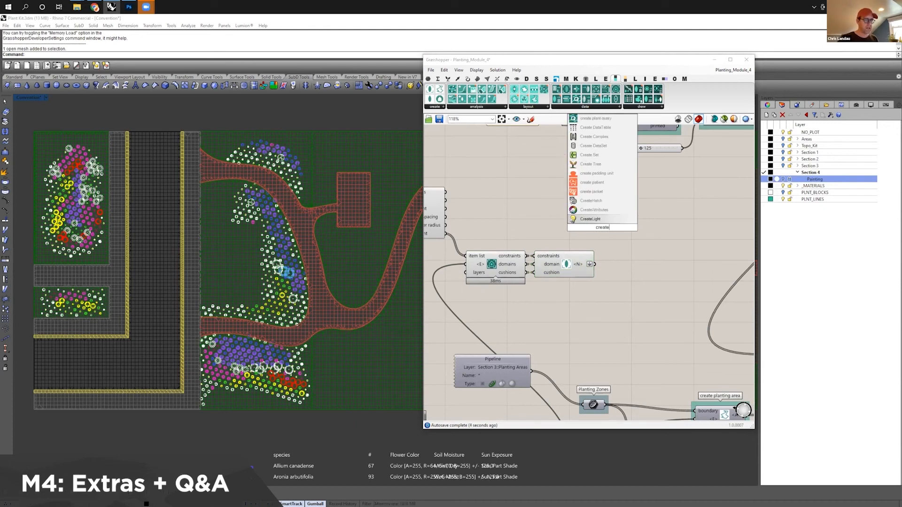
{"action": "scroll", "coordinate": [591, 201], "scroll_direction": "down", "scroll_amount": 3}
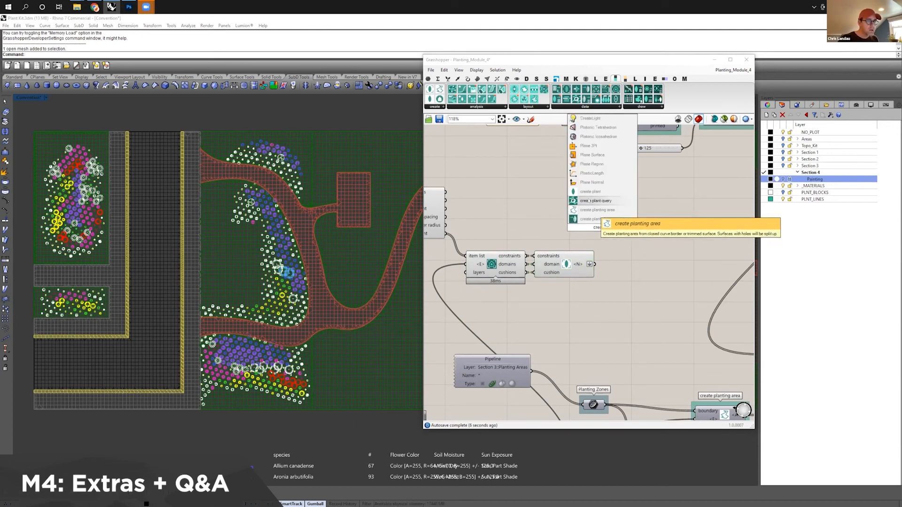
{"action": "left_click", "coordinate": [590, 192]}
{"action": "left_click_drag", "start_coordinate": [606, 215], "coordinate": [626, 216]}
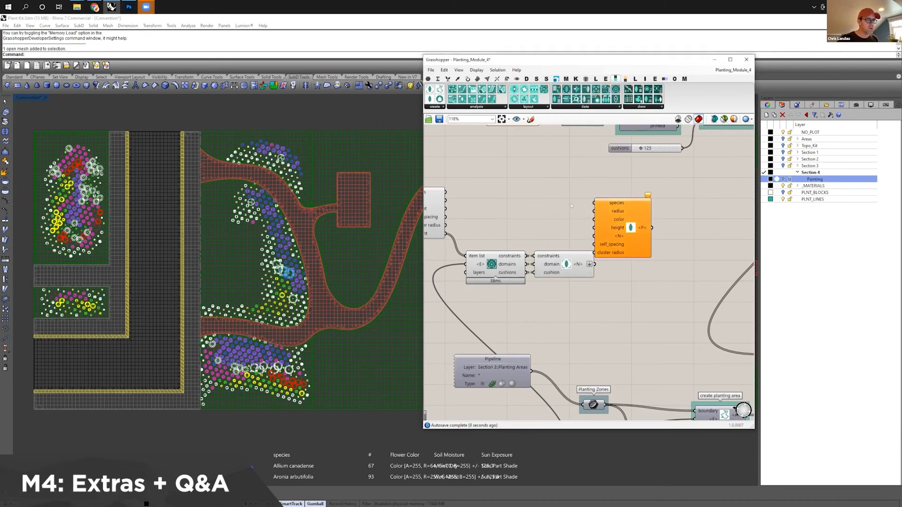
Step: Connect the radius, color, height, self_spacing, cluster radius and niche outputs to the matching create plant inputs
{"action": "right_click_drag", "start_coordinate": [571, 205], "coordinate": [617, 202]}
{"action": "left_click_drag", "start_coordinate": [491, 188], "coordinate": [639, 207]}
{"action": "left_click_drag", "start_coordinate": [492, 196], "coordinate": [640, 216]}
{"action": "left_click_drag", "start_coordinate": [660, 224], "coordinate": [678, 216]}
{"action": "left_click_drag", "start_coordinate": [491, 204], "coordinate": [659, 217]}
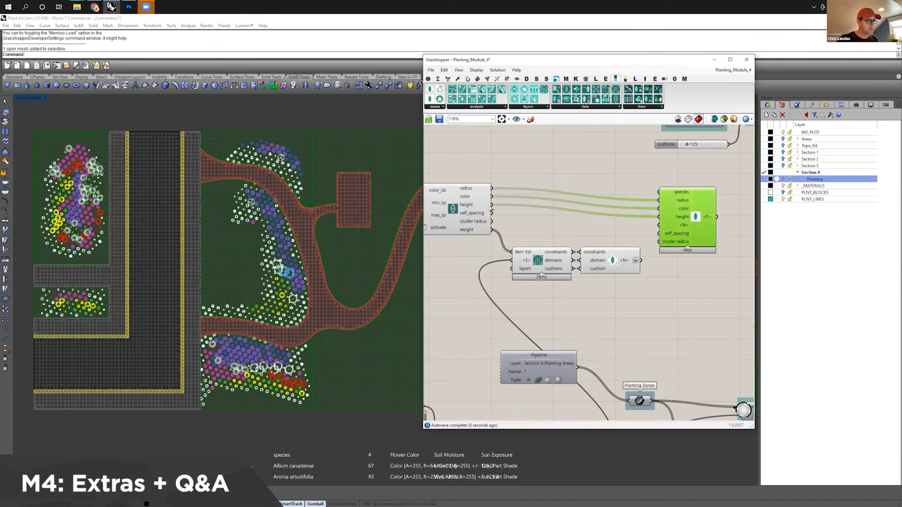
{"action": "left_click_drag", "start_coordinate": [492, 212], "coordinate": [659, 225]}
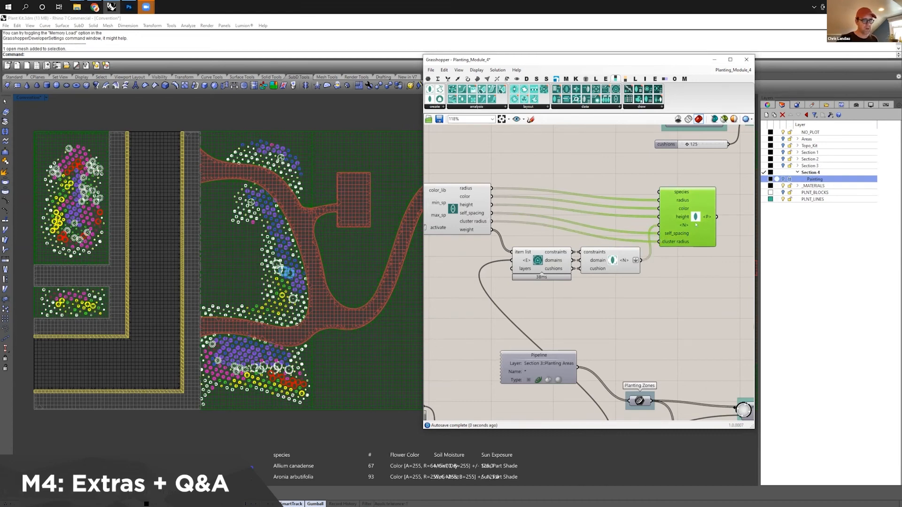
Step: Save the definition and feed the create plant output into the relay leading to the first pattern fill component
{"action": "right_click_drag", "start_coordinate": [696, 226], "coordinate": [537, 211]}
{"action": "scroll", "coordinate": [537, 212], "scroll_direction": "down", "scroll_amount": 4}
{"action": "scroll", "coordinate": [567, 217], "scroll_direction": "up", "scroll_amount": 2}
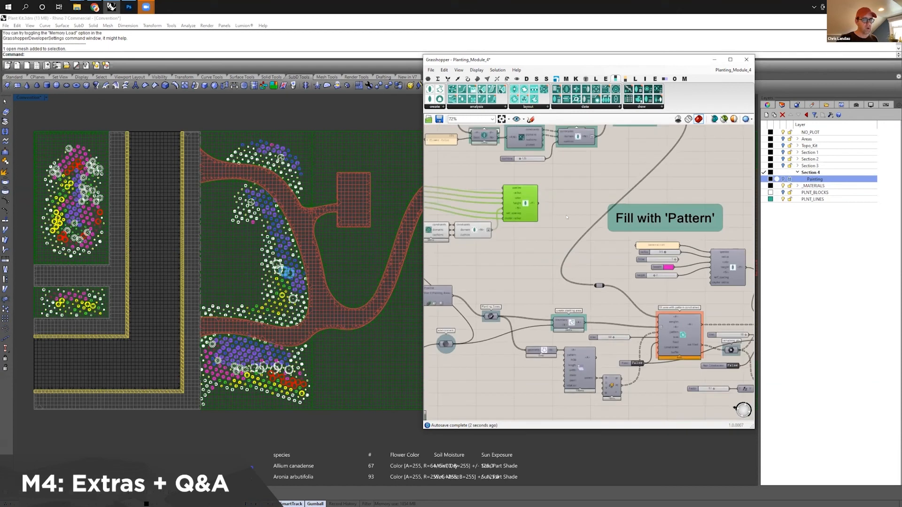
{"action": "left_click", "coordinate": [548, 177]}
{"action": "key", "text": "ctrl+s"}
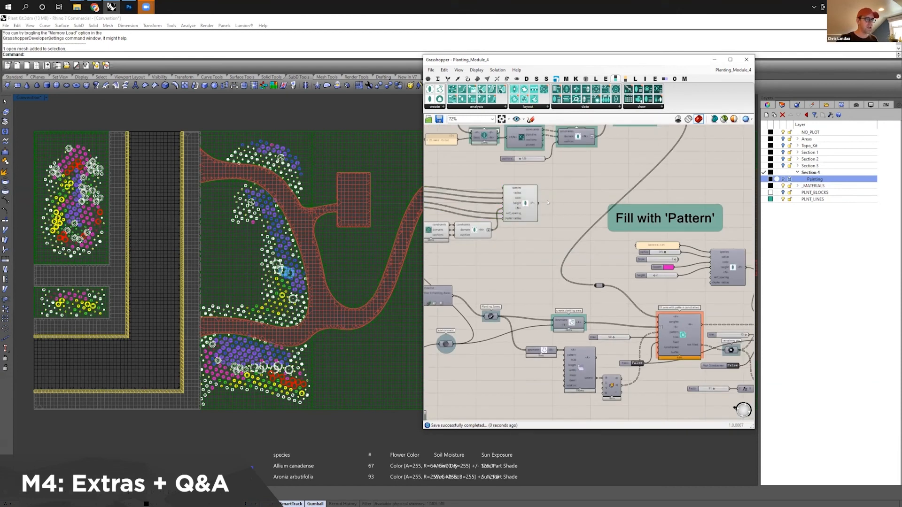
{"action": "left_click_drag", "start_coordinate": [538, 203], "coordinate": [599, 285]}
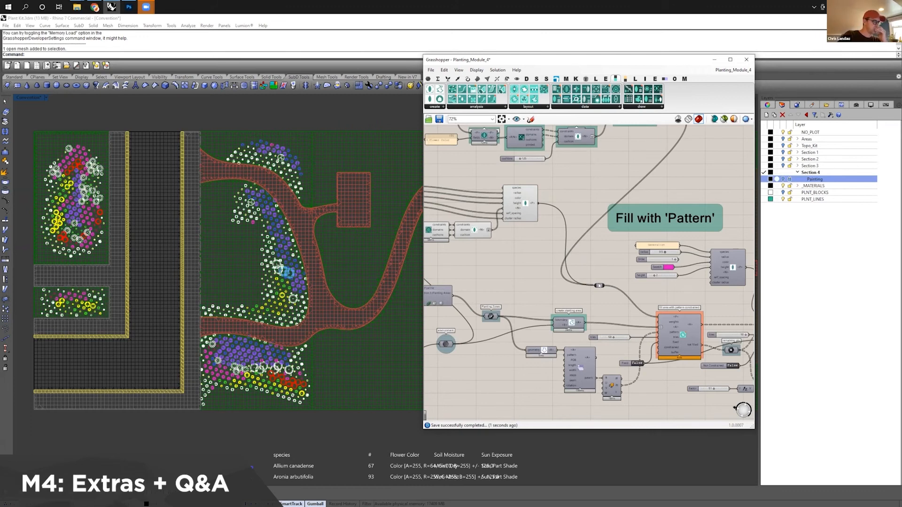
{"action": "mouse_move", "coordinate": [598, 286]}
Step: Connect the second pattern fill's area output to the input of the component under the Output label
{"action": "right_click_drag", "start_coordinate": [618, 284], "coordinate": [502, 232]}
{"action": "scroll", "coordinate": [526, 249], "scroll_direction": "down", "scroll_amount": 1}
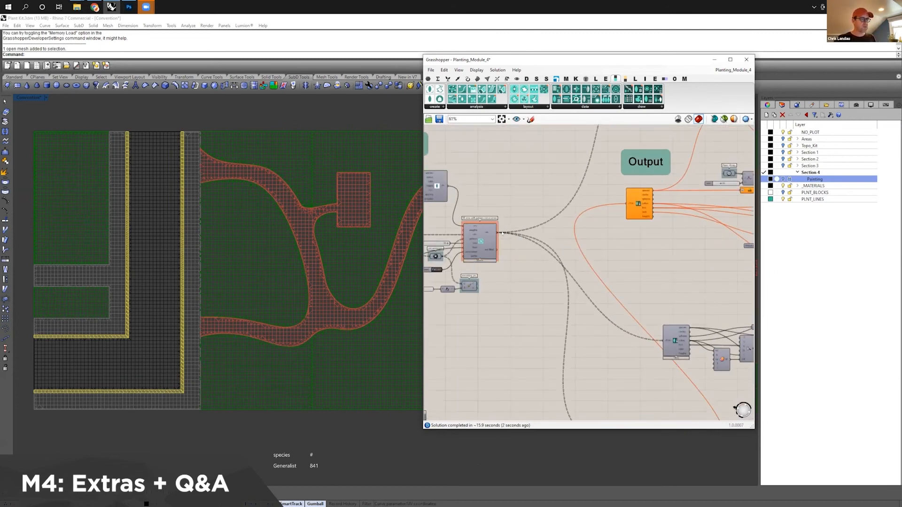
{"action": "scroll", "coordinate": [540, 266], "scroll_direction": "down", "scroll_amount": 4}
{"action": "left_click_drag", "start_coordinate": [498, 233], "coordinate": [587, 259]}
{"action": "scroll", "coordinate": [577, 232], "scroll_direction": "up", "scroll_amount": 5}
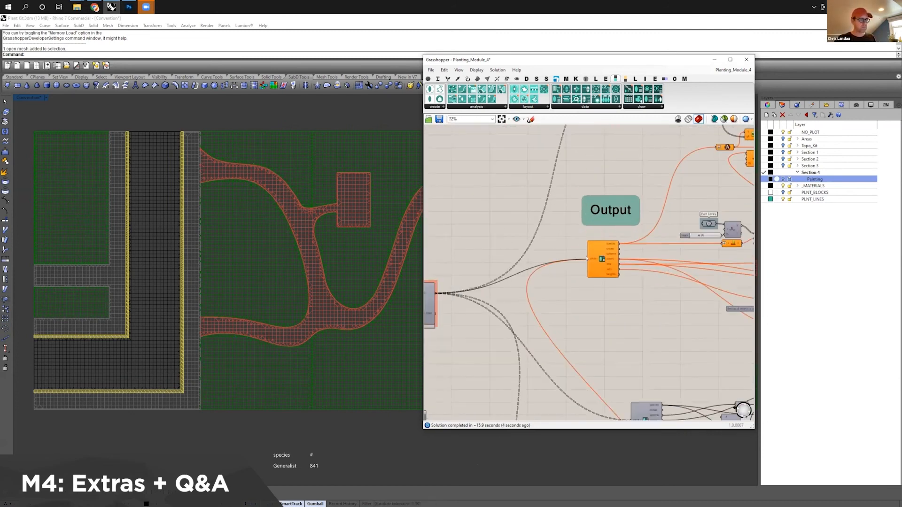
{"action": "left_click", "coordinate": [585, 305]}
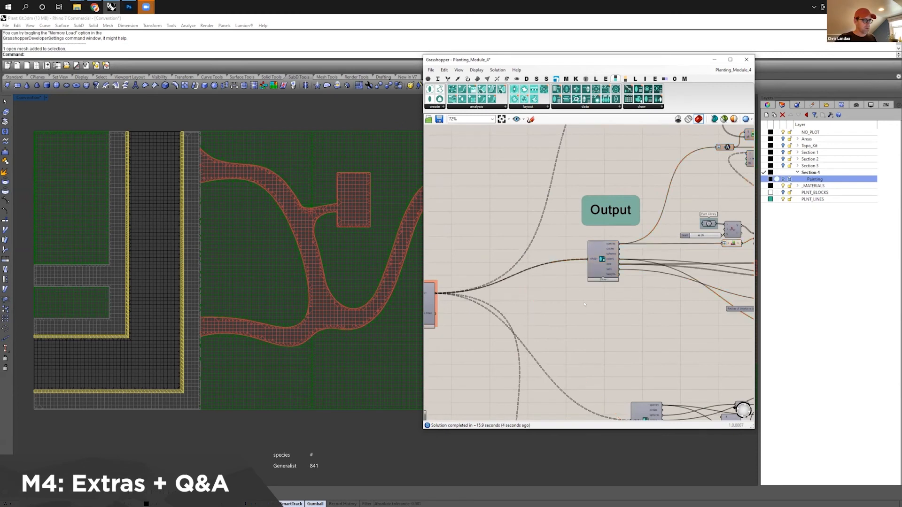
Step: Disable the separate group of components at the lower end of the Output section
{"action": "scroll", "coordinate": [594, 337], "scroll_direction": "down", "scroll_amount": 4}
{"action": "left_click_drag", "start_coordinate": [689, 305], "coordinate": [572, 357]}
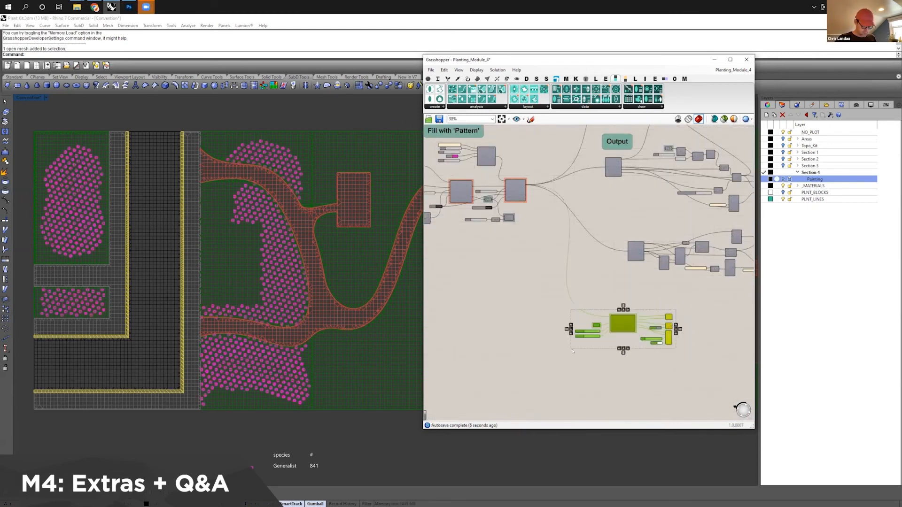
{"action": "right_click_drag", "start_coordinate": [562, 275], "coordinate": [647, 351]}
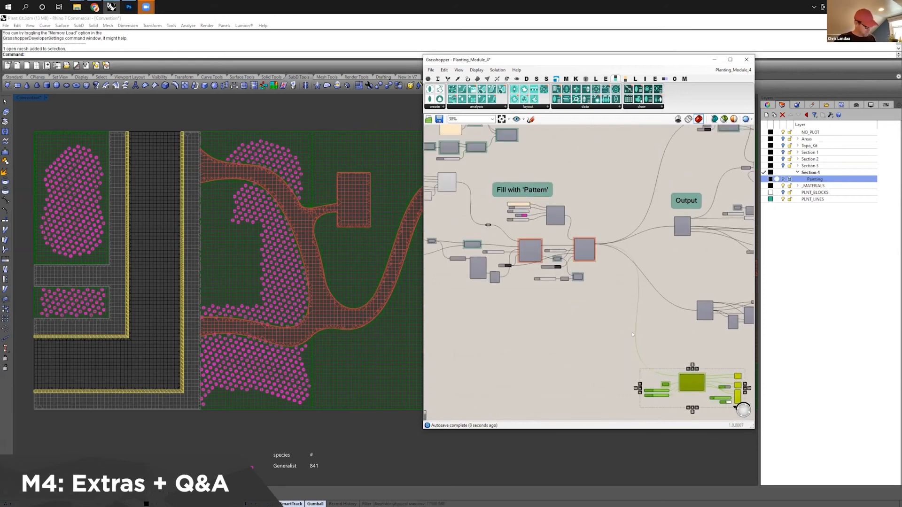
{"action": "key", "text": "ctrl+e"}
Step: Connect the pseudo plant component's weight output to the first pattern fill component's weights input
{"action": "scroll", "coordinate": [567, 261], "scroll_direction": "up", "scroll_amount": 4}
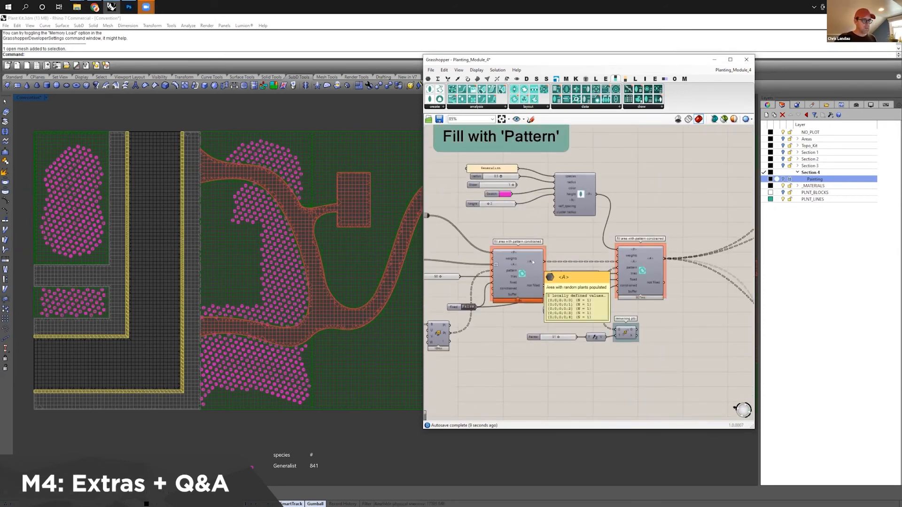
{"action": "mouse_move", "coordinate": [532, 287]}
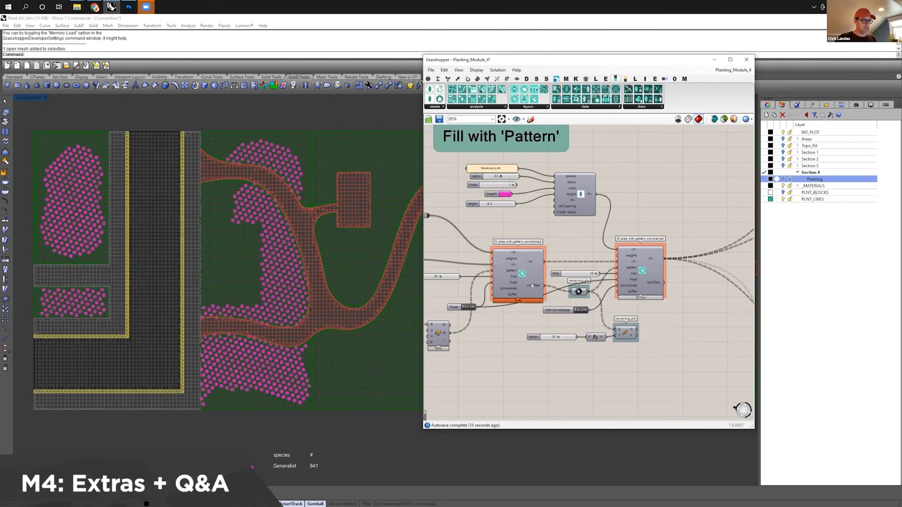
{"action": "mouse_move", "coordinate": [508, 271]}
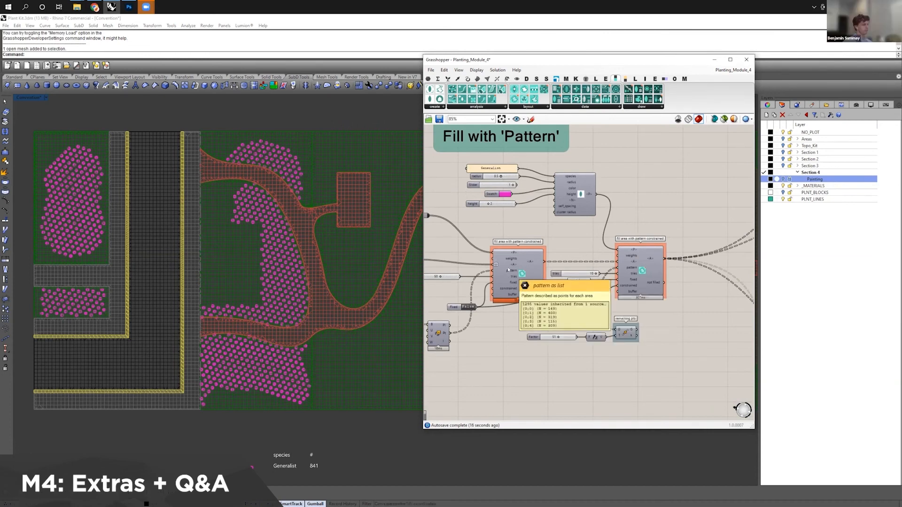
{"action": "scroll", "coordinate": [508, 271], "scroll_direction": "down", "scroll_amount": 2}
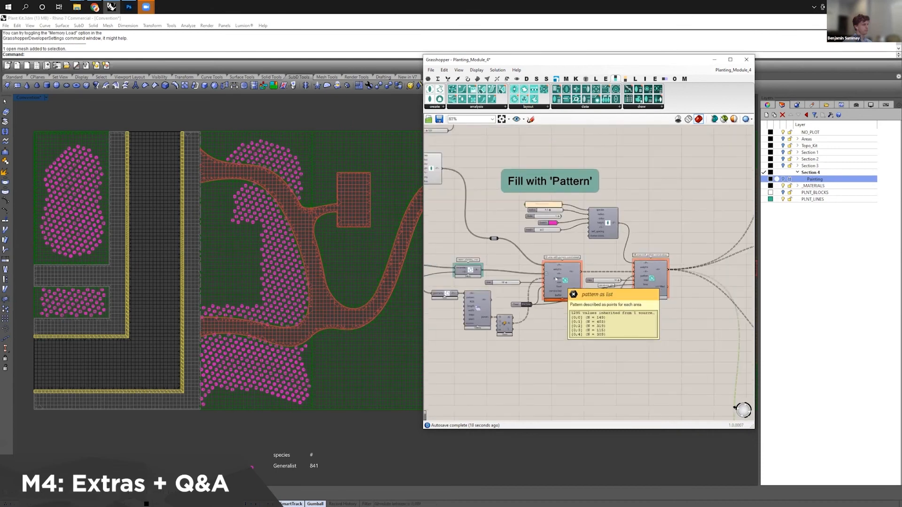
{"action": "scroll", "coordinate": [556, 279], "scroll_direction": "up", "scroll_amount": 2}
{"action": "right_click_drag", "start_coordinate": [555, 279], "coordinate": [663, 285]}
{"action": "left_click_drag", "start_coordinate": [649, 276], "coordinate": [508, 201]}
{"action": "scroll", "coordinate": [649, 276], "scroll_direction": "down", "scroll_amount": 4}
{"action": "scroll", "coordinate": [479, 211], "scroll_direction": "up", "scroll_amount": 4}
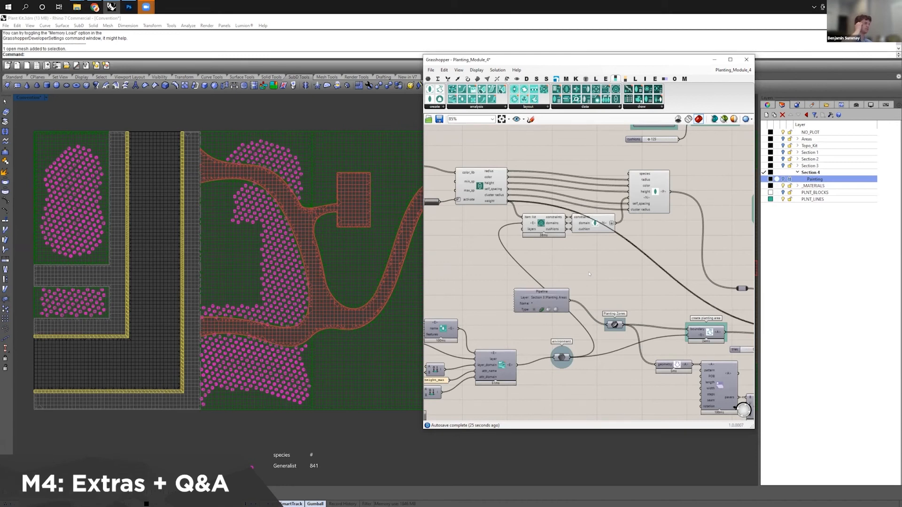
Step: Examine the first pattern fill's inputs, the downstream output components and the upstream pseudo plant chain for the cause of the missing species
{"action": "right_click_drag", "start_coordinate": [617, 272], "coordinate": [516, 256]}
{"action": "right_click_drag", "start_coordinate": [752, 318], "coordinate": [657, 290]}
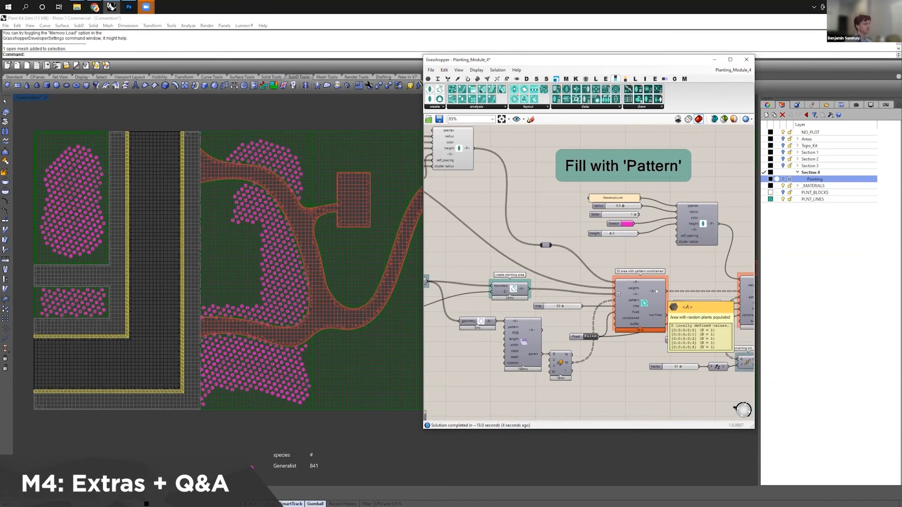
{"action": "left_click", "coordinate": [646, 314]}
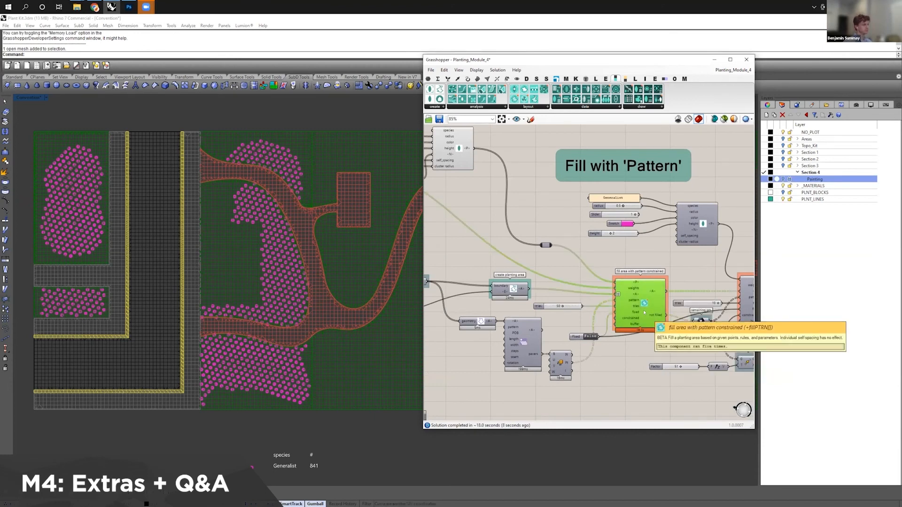
{"action": "right_click_drag", "start_coordinate": [644, 312], "coordinate": [517, 291]}
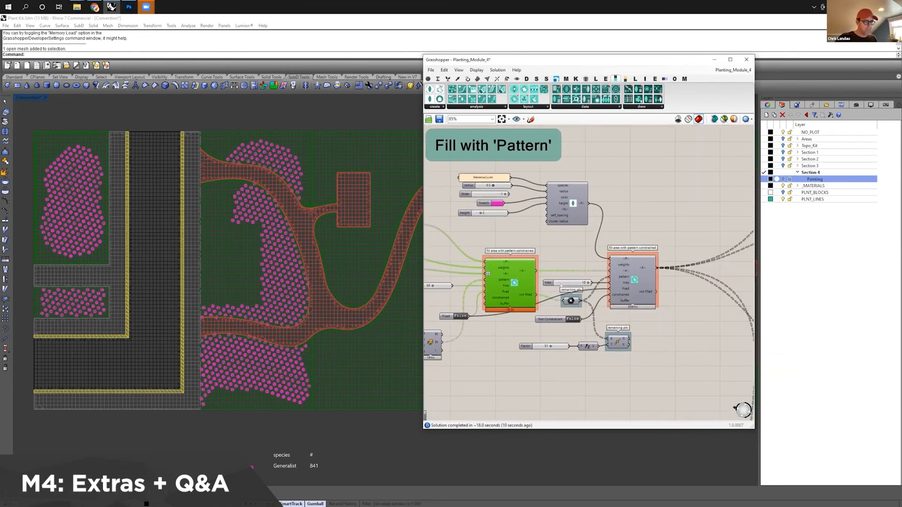
{"action": "right_click_drag", "start_coordinate": [561, 260], "coordinate": [510, 253]}
{"action": "scroll", "coordinate": [479, 250], "scroll_direction": "down", "scroll_amount": 7}
{"action": "scroll", "coordinate": [648, 303], "scroll_direction": "up", "scroll_amount": 2}
{"action": "right_click_drag", "start_coordinate": [563, 208], "coordinate": [555, 230]}
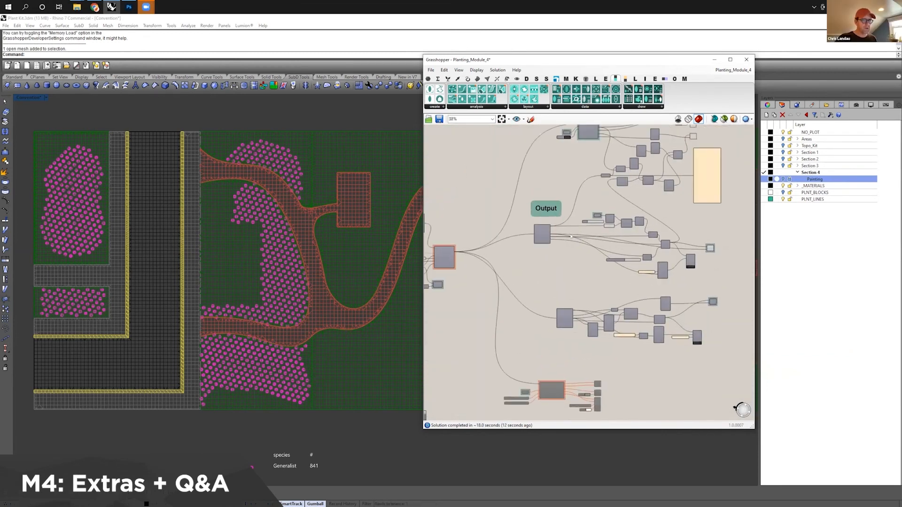
{"action": "scroll", "coordinate": [554, 230], "scroll_direction": "up", "scroll_amount": 4}
{"action": "scroll", "coordinate": [532, 228], "scroll_direction": "down", "scroll_amount": 2}
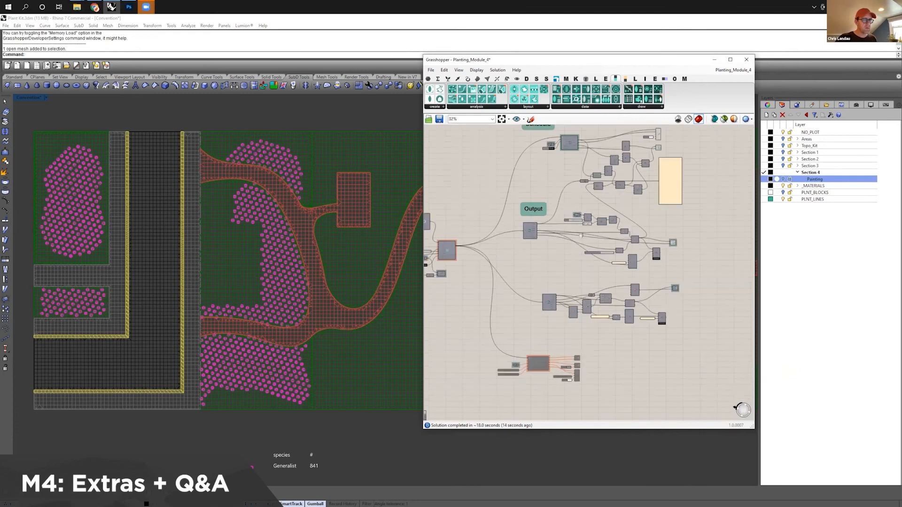
{"action": "right_click_drag", "start_coordinate": [701, 162], "coordinate": [633, 230]}
{"action": "scroll", "coordinate": [689, 339], "scroll_direction": "up", "scroll_amount": 4}
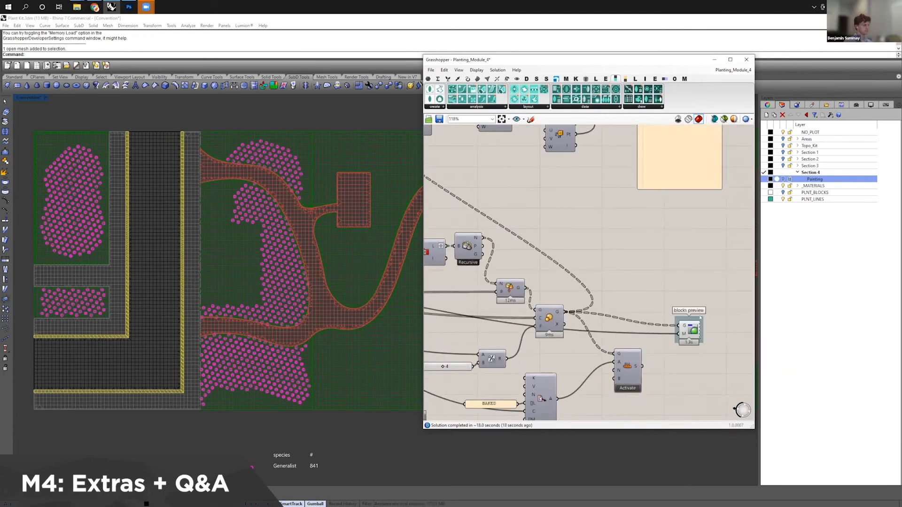
{"action": "scroll", "coordinate": [690, 331], "scroll_direction": "down", "scroll_amount": 4}
{"action": "scroll", "coordinate": [590, 331], "scroll_direction": "up", "scroll_amount": 4}
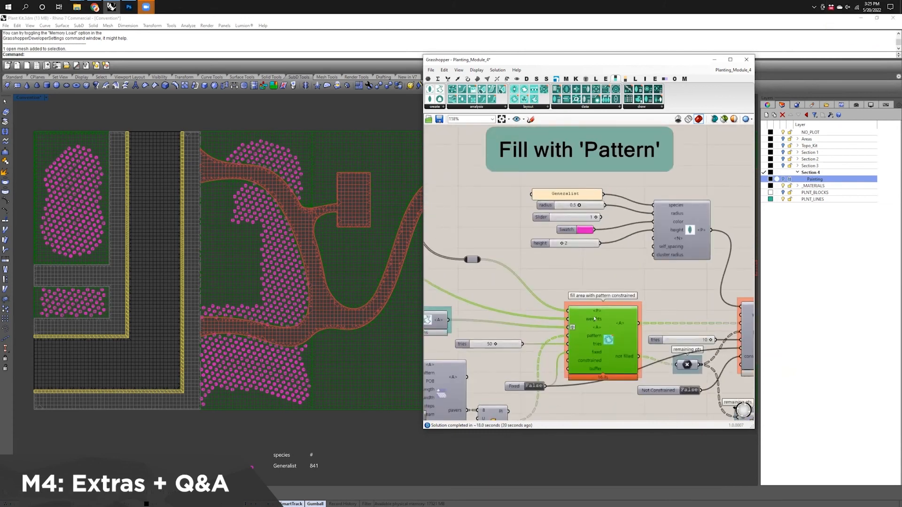
{"action": "mouse_move", "coordinate": [593, 320]}
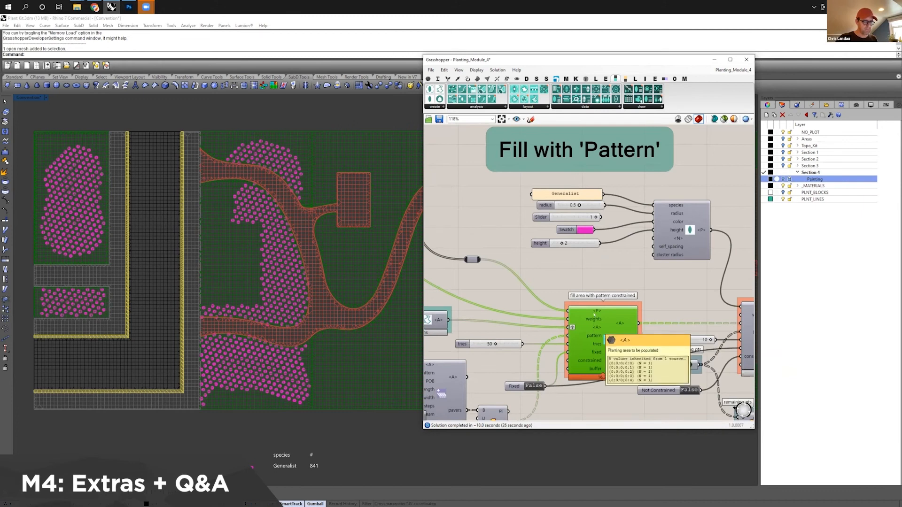
{"action": "scroll", "coordinate": [675, 303], "scroll_direction": "down", "scroll_amount": 7}
{"action": "right_click_drag", "start_coordinate": [627, 303], "coordinate": [726, 305]}
{"action": "scroll", "coordinate": [579, 270], "scroll_direction": "up", "scroll_amount": 5}
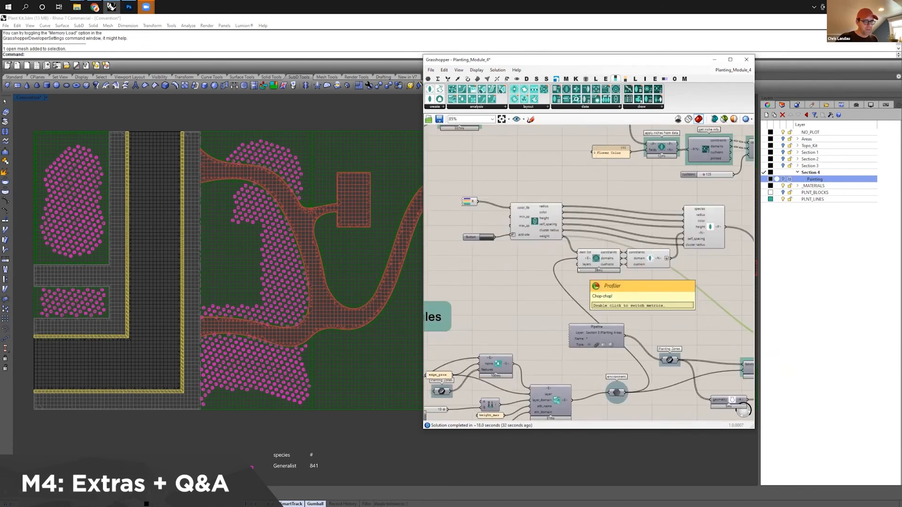
{"action": "right_click_drag", "start_coordinate": [579, 270], "coordinate": [432, 260]}
{"action": "right_click_drag", "start_coordinate": [732, 345], "coordinate": [561, 296]}
{"action": "scroll", "coordinate": [606, 311], "scroll_direction": "down", "scroll_amount": 9}
Step: Try feeding the component under the Output label from the first pattern fill's area output
{"action": "left_click_drag", "start_coordinate": [599, 309], "coordinate": [650, 270]}
{"action": "scroll", "coordinate": [687, 314], "scroll_direction": "up", "scroll_amount": 7}
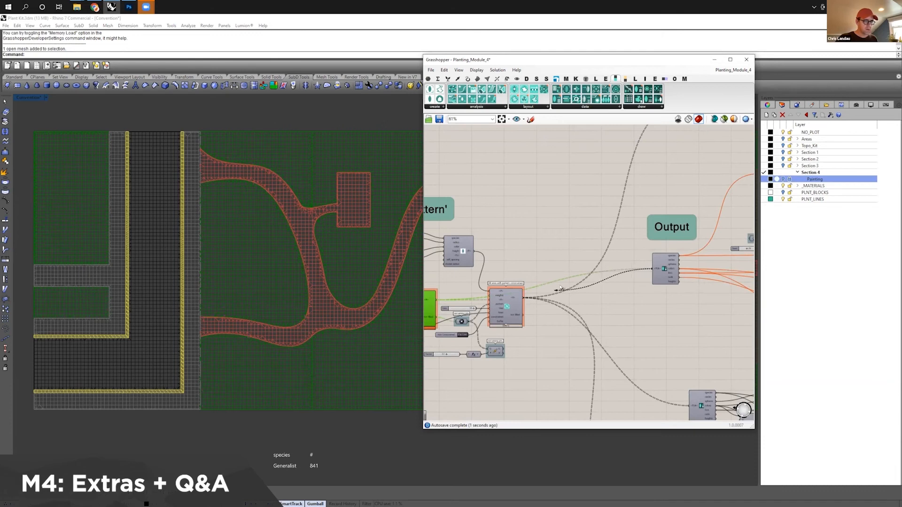
{"action": "scroll", "coordinate": [629, 276], "scroll_direction": "up", "scroll_amount": 5}
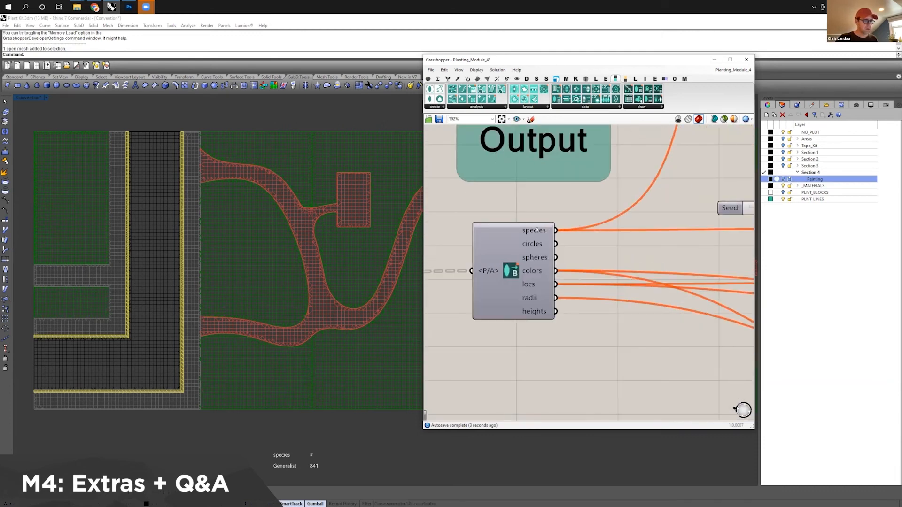
{"action": "mouse_move", "coordinate": [537, 233]}
{"action": "scroll", "coordinate": [578, 236], "scroll_direction": "down", "scroll_amount": 5}
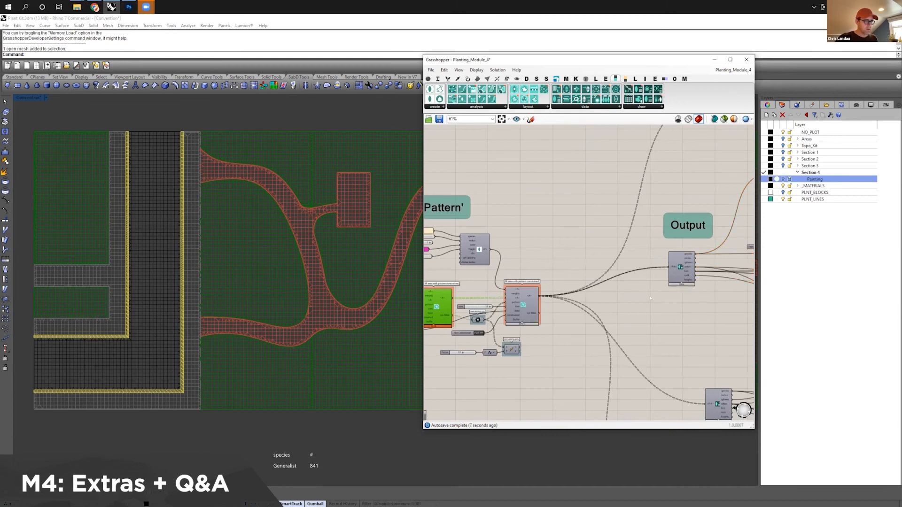
Step: Disconnect the pseudo plant component's cluster radius output from the create plant component's cluster radius input
{"action": "scroll", "coordinate": [655, 302], "scroll_direction": "down", "scroll_amount": 3}
{"action": "scroll", "coordinate": [689, 318], "scroll_direction": "up", "scroll_amount": 5}
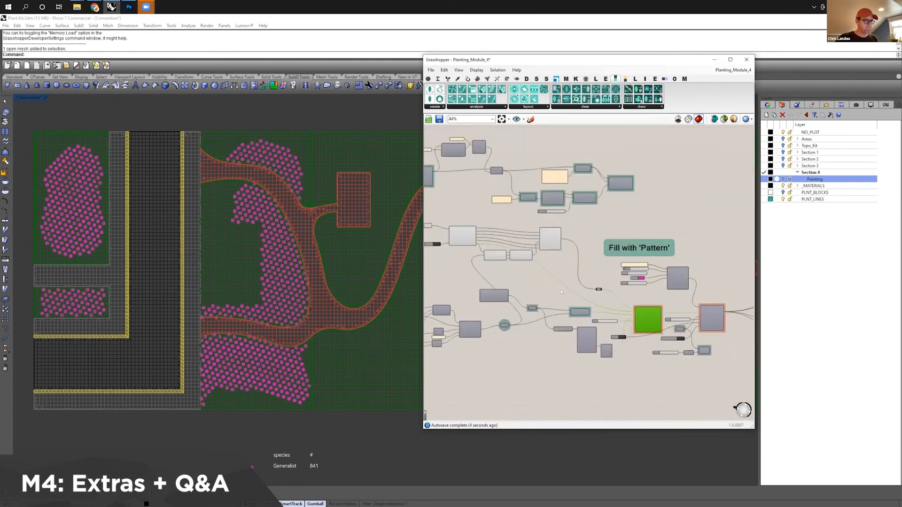
{"action": "right_click_drag", "start_coordinate": [690, 318], "coordinate": [751, 320]}
{"action": "scroll", "coordinate": [667, 188], "scroll_direction": "up", "scroll_amount": 3}
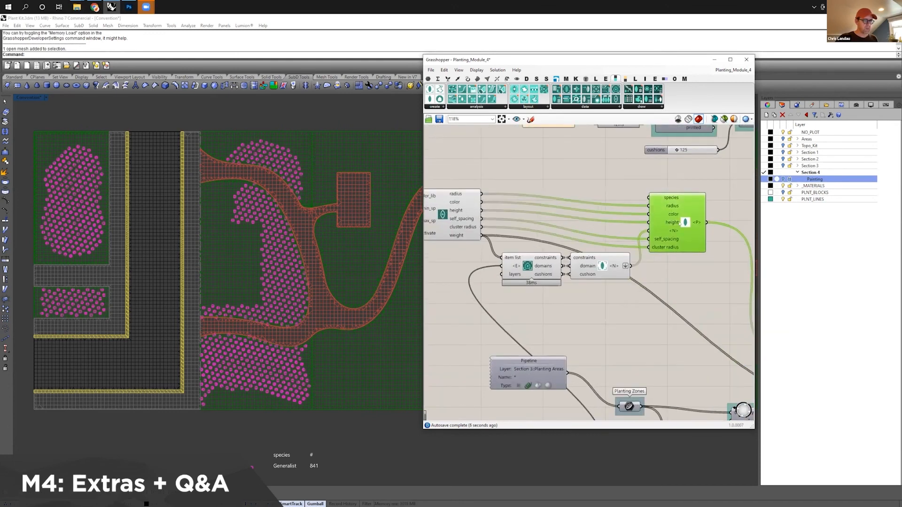
{"action": "left_click_drag", "start_coordinate": [649, 247], "coordinate": [483, 229]}
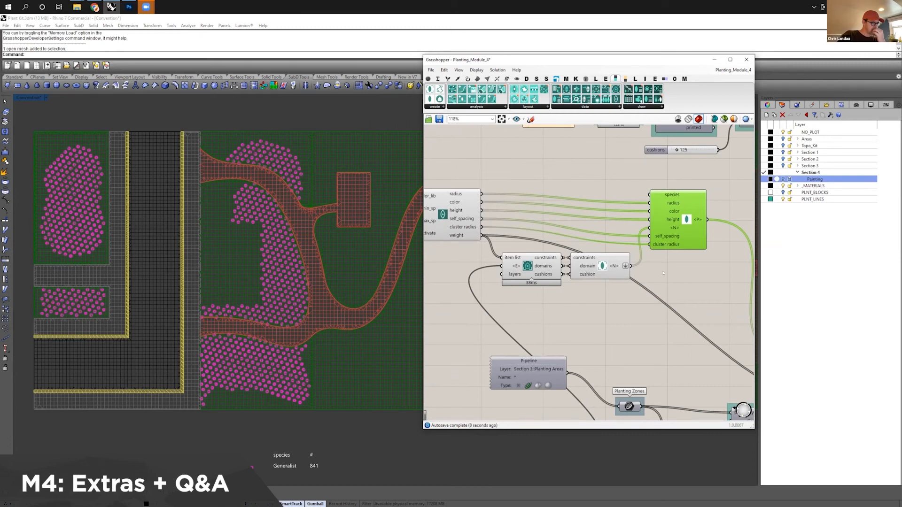
{"action": "right_click_drag", "start_coordinate": [664, 260], "coordinate": [716, 247]}
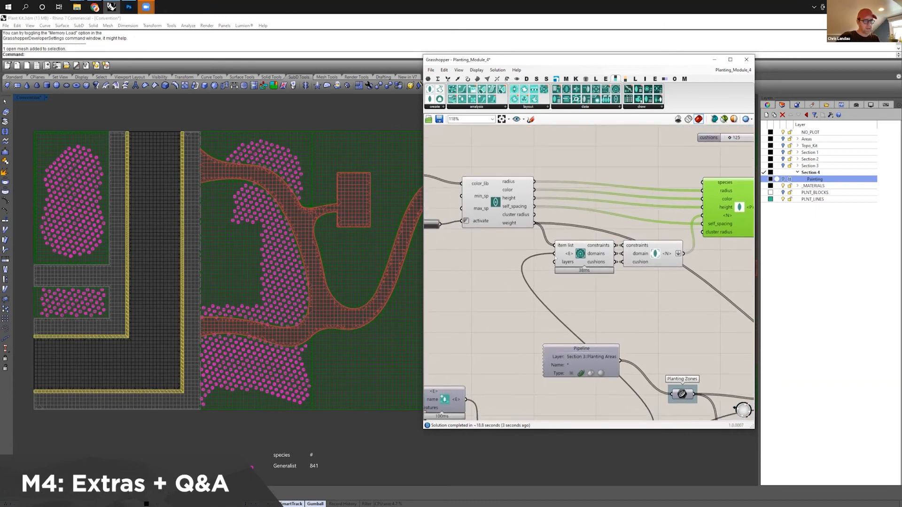
Step: Add a panel beneath the item list component and feed it from that component's constraints output
{"action": "right_click_drag", "start_coordinate": [565, 262], "coordinate": [534, 259]}
{"action": "double_click", "coordinate": [594, 287]}
{"action": "type", "text": "panel"}
{"action": "key", "text": "Return"}
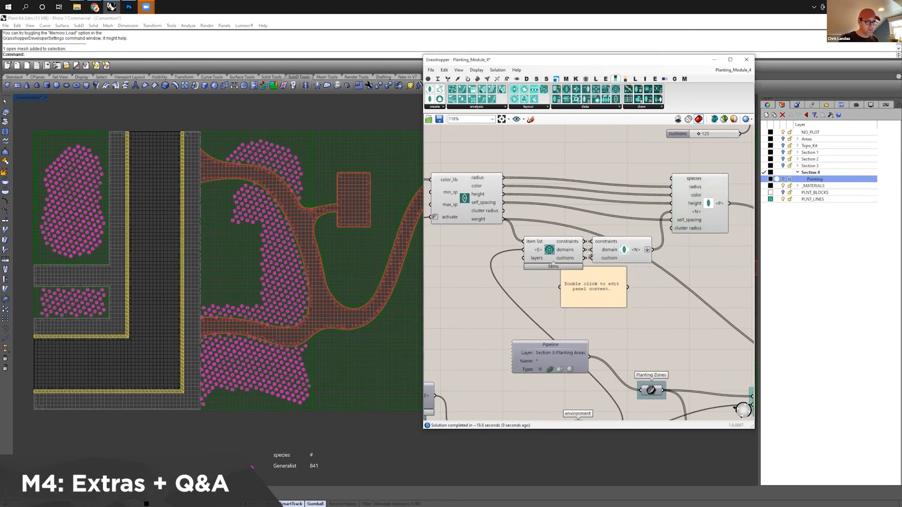
{"action": "left_click_drag", "start_coordinate": [560, 286], "coordinate": [563, 286]}
{"action": "left_click_drag", "start_coordinate": [584, 242], "coordinate": [563, 278]}
{"action": "left_click_drag", "start_coordinate": [592, 292], "coordinate": [607, 300]}
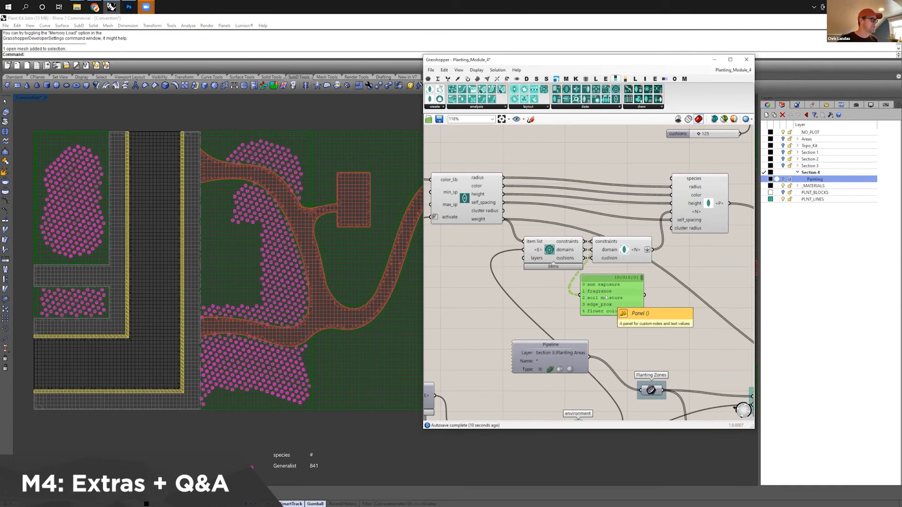
Step: Duplicate the constraints panel into the space below the pseudo plant component and copy only its data
{"action": "right_click_drag", "start_coordinate": [606, 297], "coordinate": [666, 307]}
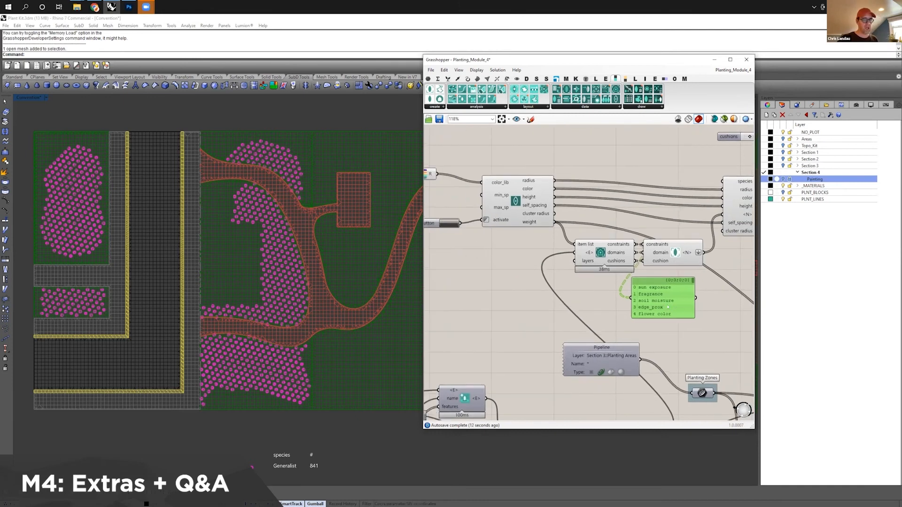
{"action": "left_click_drag", "start_coordinate": [667, 308], "coordinate": [677, 310]}
{"action": "right_click_drag", "start_coordinate": [667, 311], "coordinate": [701, 311]}
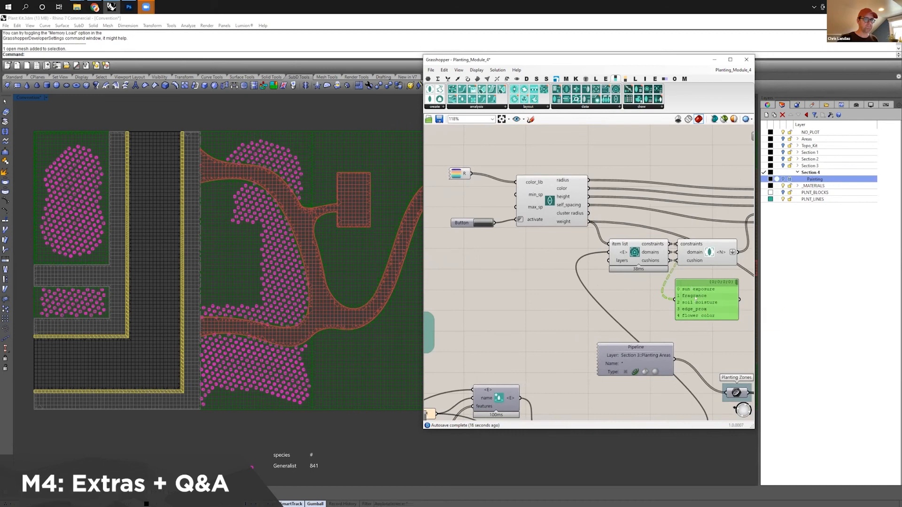
{"action": "left_click_drag", "start_coordinate": [700, 308], "coordinate": [514, 289], "text": "alt"}
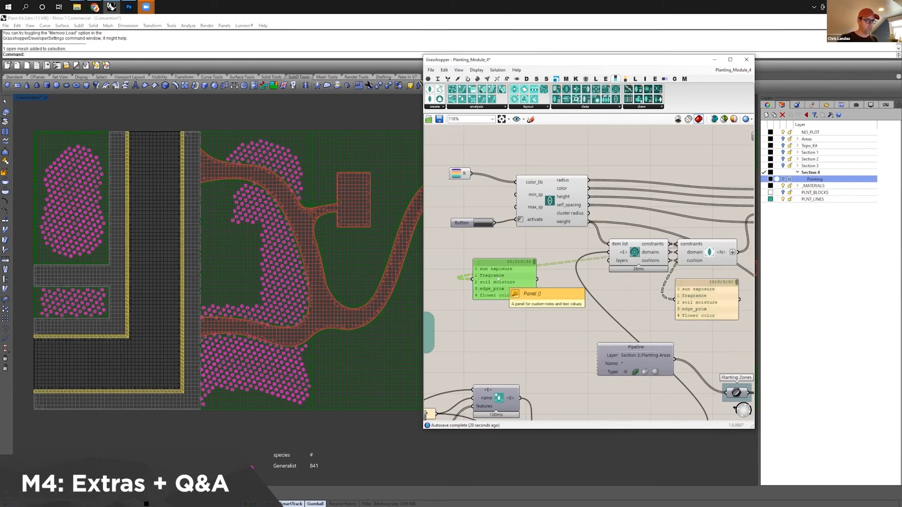
{"action": "right_click", "coordinate": [499, 278]}
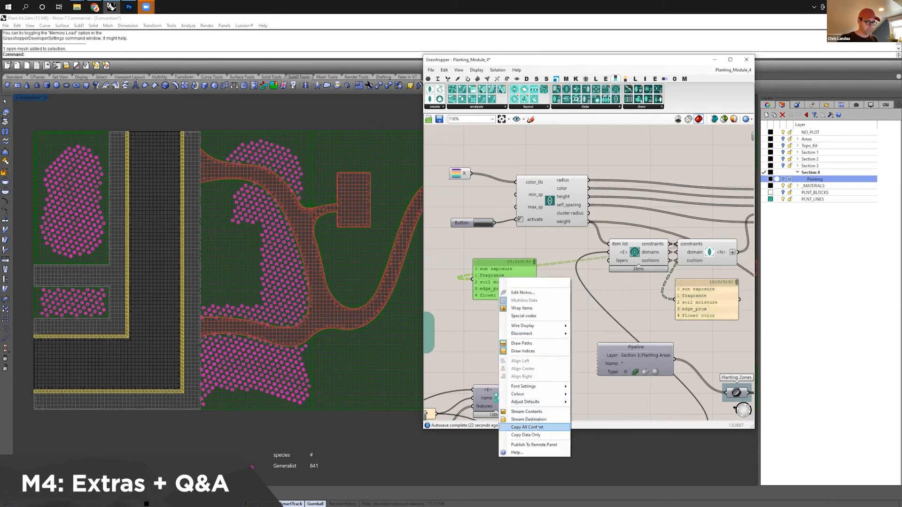
{"action": "mouse_move", "coordinate": [537, 401]}
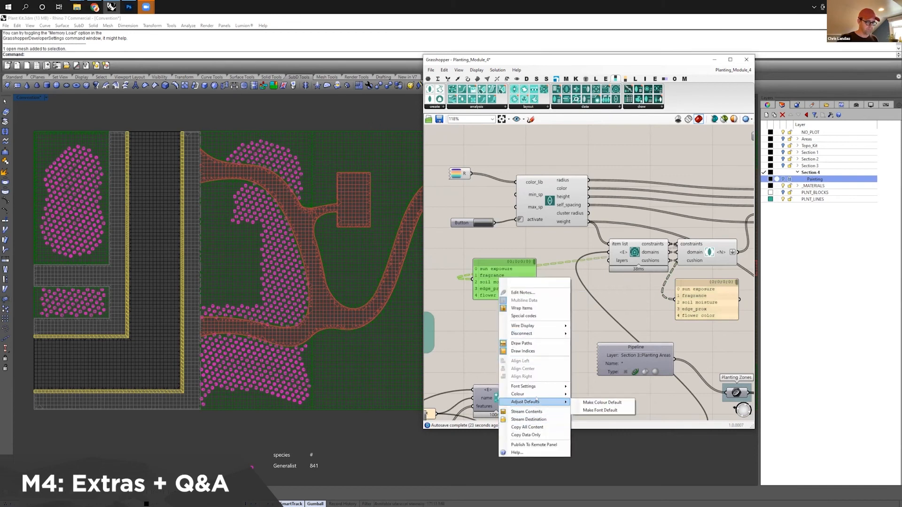
{"action": "left_click", "coordinate": [533, 434]}
Step: Disconnect the duplicated panel from the constraints output, paste the copied constraint names into it as text, and widen it
{"action": "left_click_drag", "start_coordinate": [668, 247], "coordinate": [500, 277]}
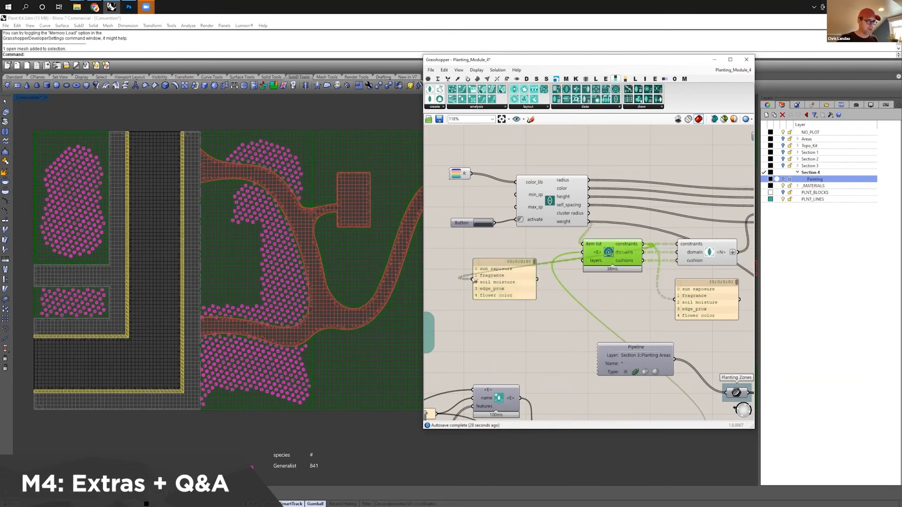
{"action": "double_click", "coordinate": [500, 277]}
{"action": "left_click_drag", "start_coordinate": [643, 245], "coordinate": [497, 277], "text": "ctrl"}
{"action": "double_click", "coordinate": [496, 276]}
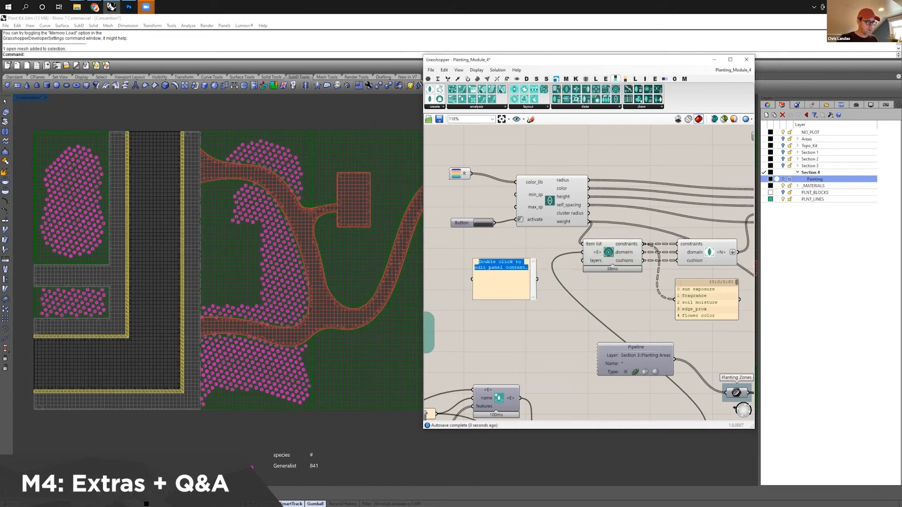
{"action": "key", "text": "ctrl+v"}
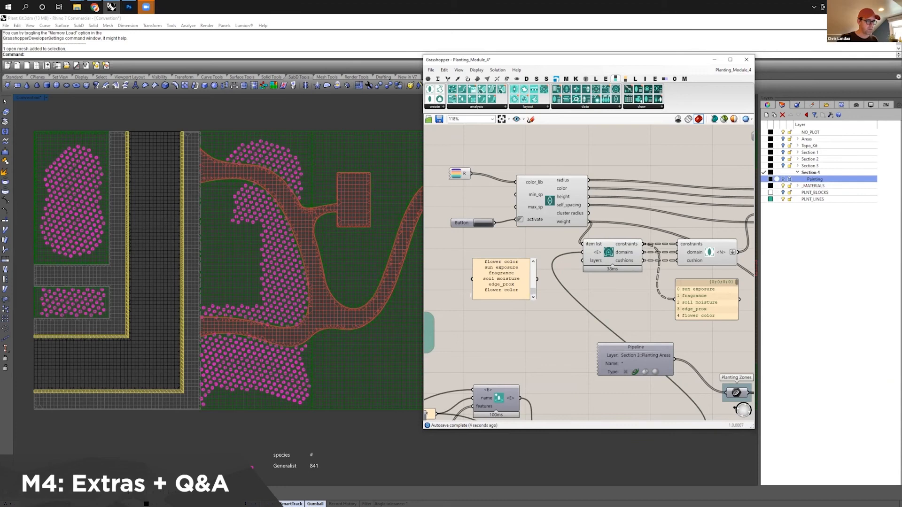
{"action": "key", "text": "Return"}
{"action": "key", "text": "BackSpace"}
{"action": "left_click", "coordinate": [516, 309]}
{"action": "mouse_move", "coordinate": [536, 284]}
{"action": "left_mouse_down"}
{"action": "mouse_move", "coordinate": [575, 284]}
{"action": "mouse_move", "coordinate": [521, 279]}
{"action": "left_mouse_up"}
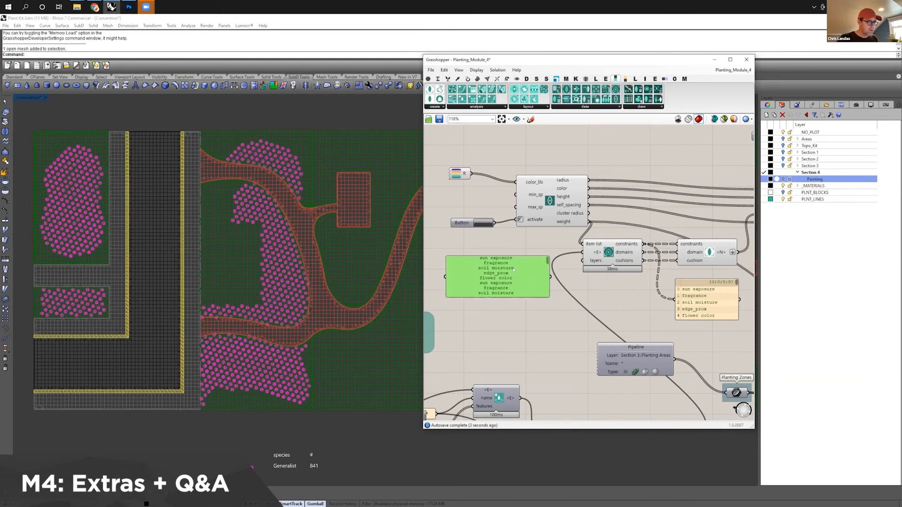
Step: Replace the widened panel's text with two lines, "sun exposure" and "fragrance"
{"action": "double_click", "coordinate": [514, 269]}
{"action": "left_click", "coordinate": [513, 271]}
{"action": "key", "text": "ctrl+a"}
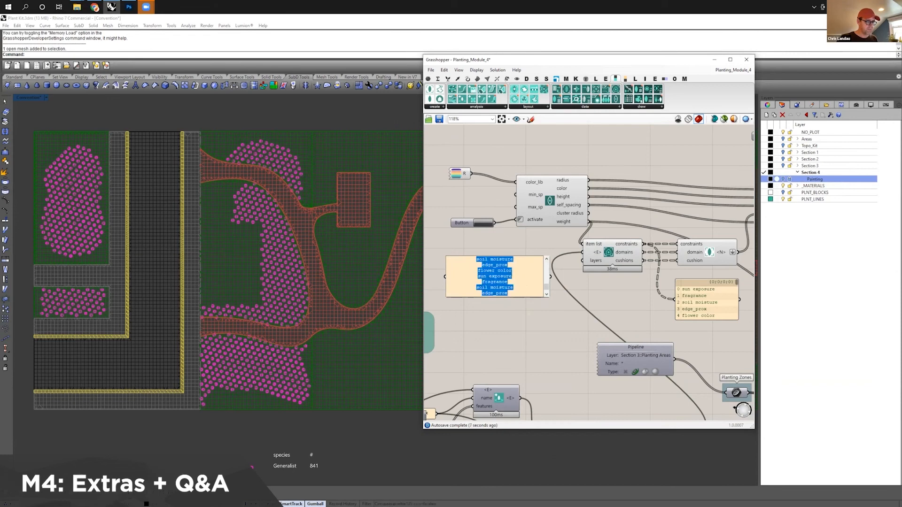
{"action": "scroll", "coordinate": [587, 324], "scroll_direction": "down", "scroll_amount": 10}
{"action": "key", "text": "ctrl+v"}
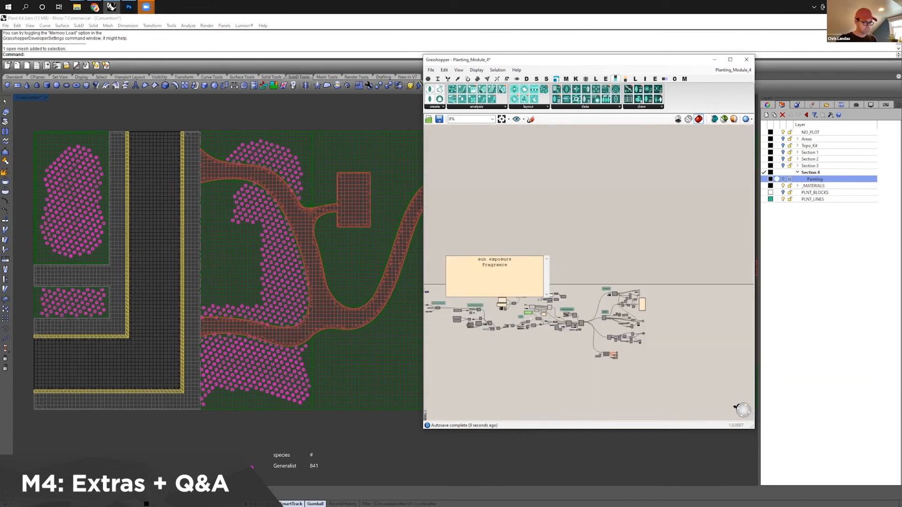
{"action": "left_click", "coordinate": [565, 290]}
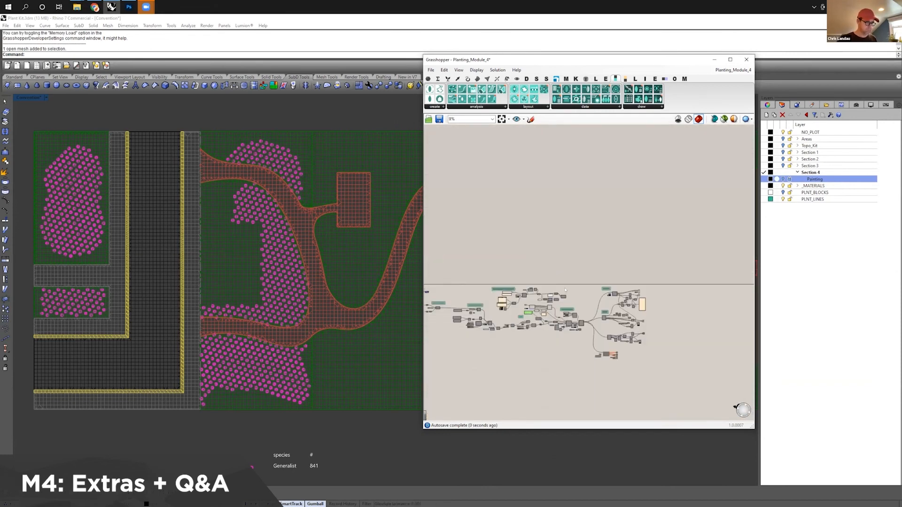
Step: Turn off multiline data on the sun exposure and fragrance panel and connect it to the item list component's layers input
{"action": "scroll", "coordinate": [623, 274], "scroll_direction": "up", "scroll_amount": 5}
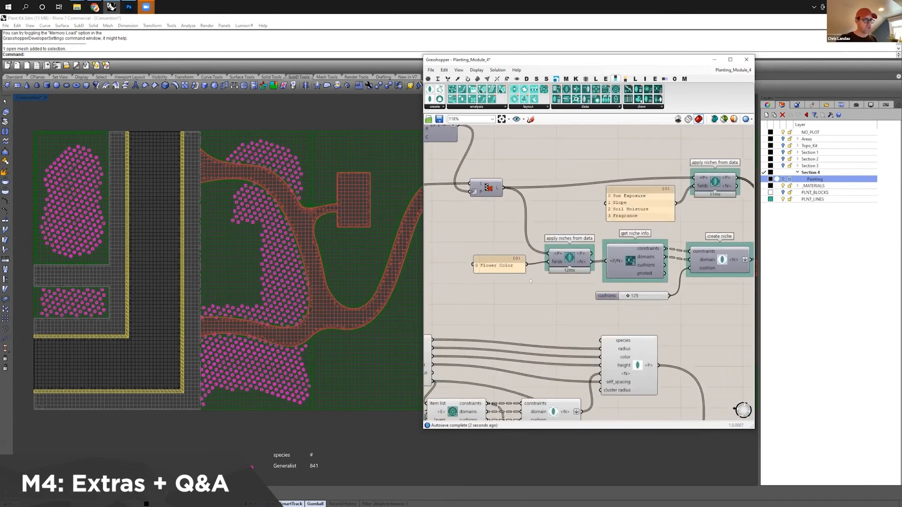
{"action": "scroll", "coordinate": [554, 281], "scroll_direction": "down", "scroll_amount": 4}
{"action": "scroll", "coordinate": [623, 301], "scroll_direction": "up", "scroll_amount": 2}
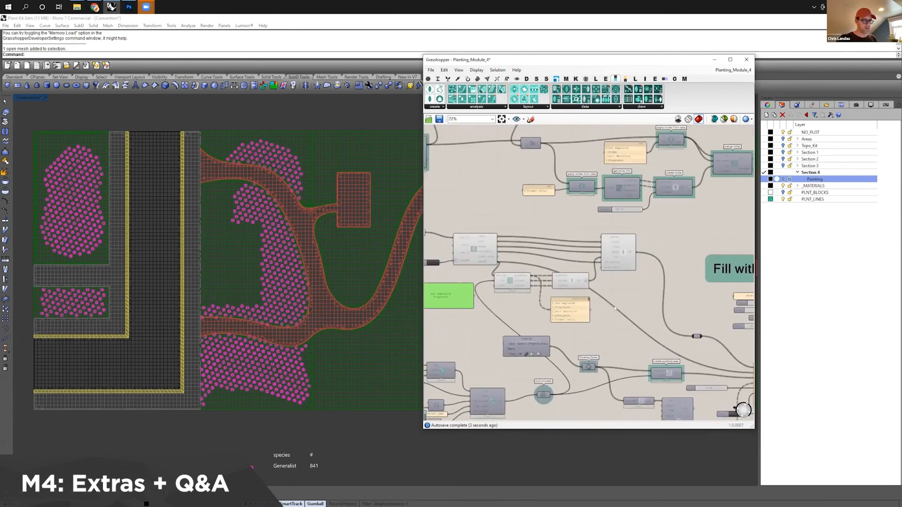
{"action": "scroll", "coordinate": [520, 292], "scroll_direction": "down", "scroll_amount": 1}
{"action": "scroll", "coordinate": [520, 292], "scroll_direction": "up", "scroll_amount": 5}
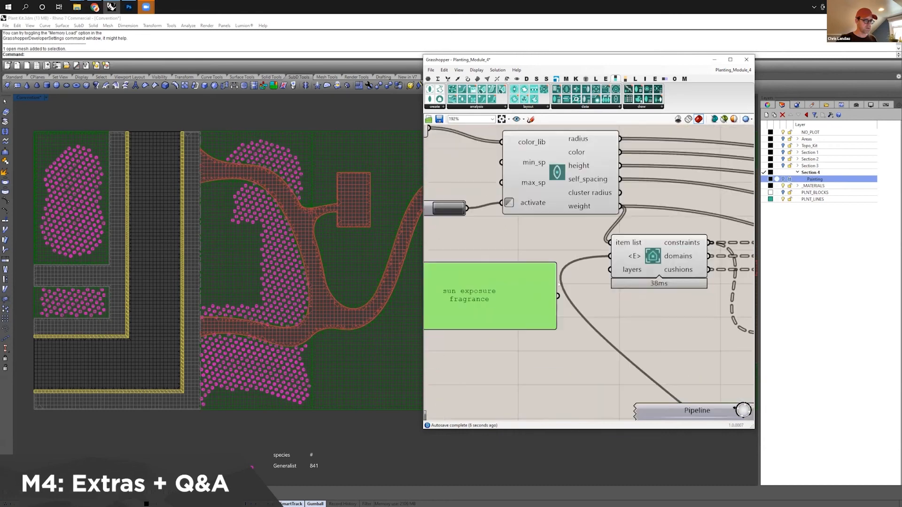
{"action": "right_click", "coordinate": [525, 306]}
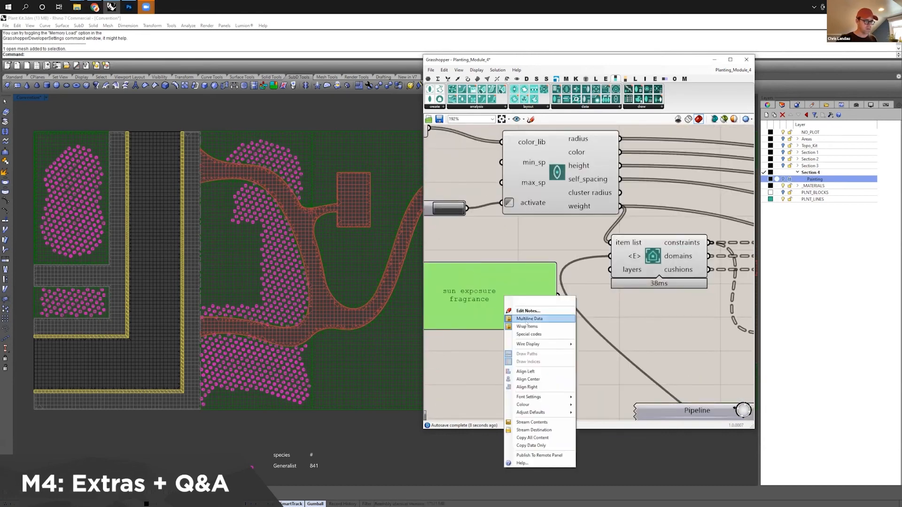
{"action": "left_click", "coordinate": [529, 318]}
{"action": "left_click_drag", "start_coordinate": [558, 295], "coordinate": [609, 269]}
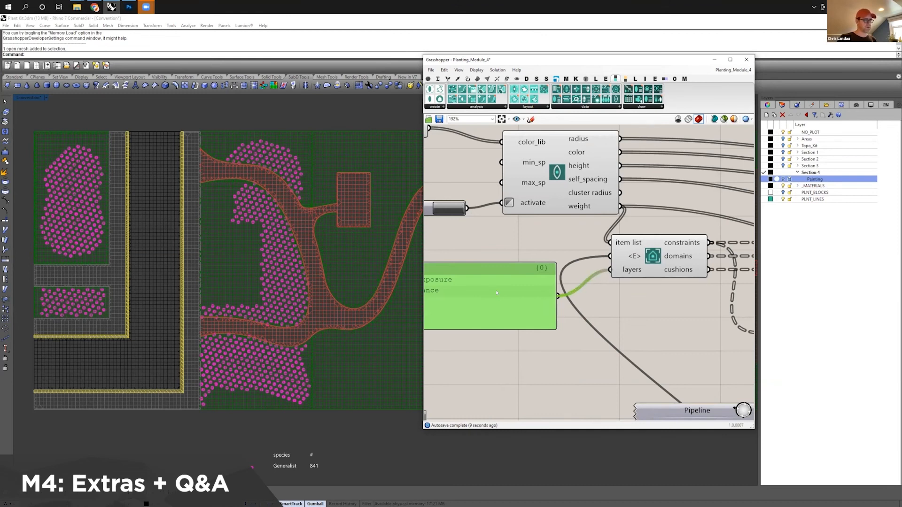
{"action": "right_click_drag", "start_coordinate": [494, 286], "coordinate": [531, 281]}
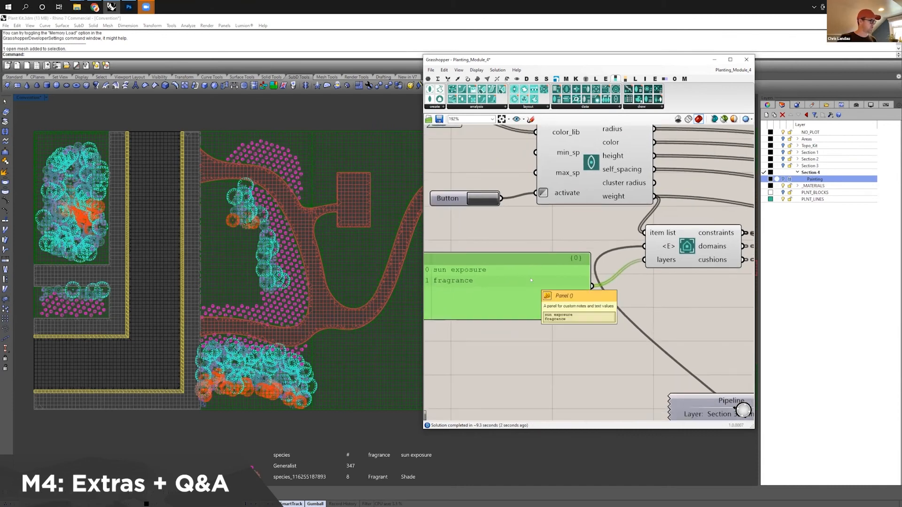
{"action": "mouse_move", "coordinate": [554, 315]}
{"action": "right_mouse_down"}
{"action": "mouse_move", "coordinate": [565, 320]}
{"action": "mouse_move", "coordinate": [541, 321]}
{"action": "right_mouse_up"}
{"action": "scroll", "coordinate": [564, 320], "scroll_direction": "down", "scroll_amount": 1}
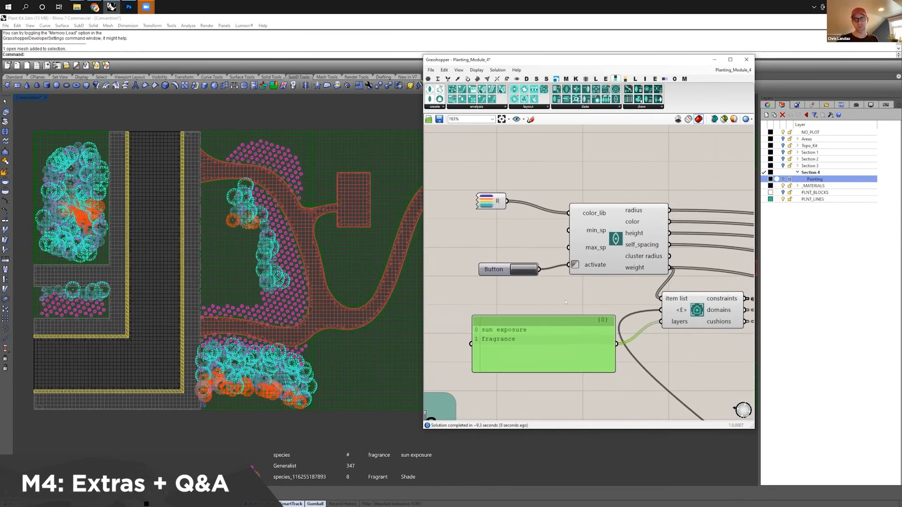
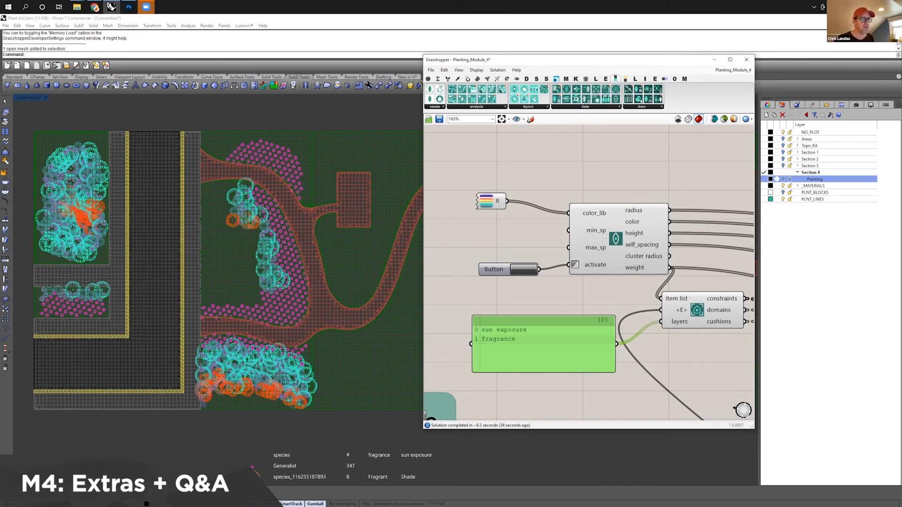
Step: Feed the pseudo plant component's min_sp and max_sp inputs from a new slider set to 20, unlocking the solver after wiring
{"action": "left_click_drag", "start_coordinate": [504, 269], "coordinate": [490, 276]}
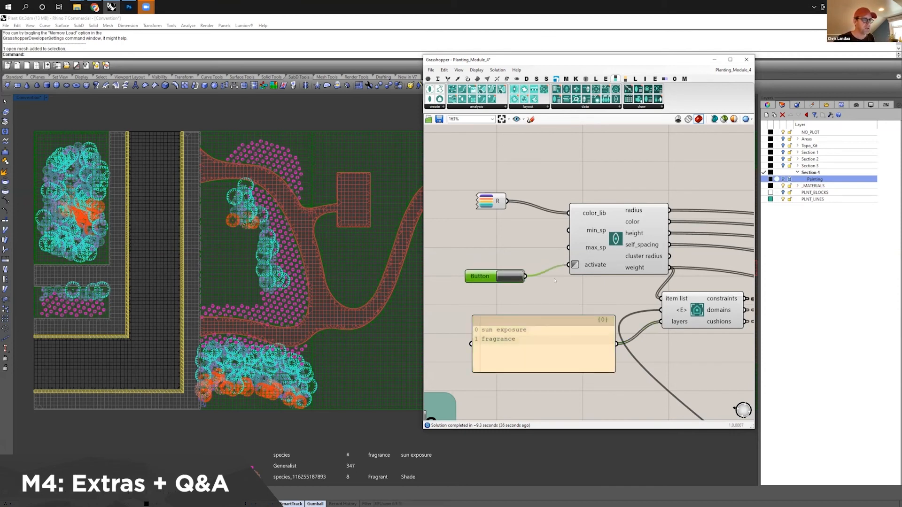
{"action": "double_click", "coordinate": [491, 244]}
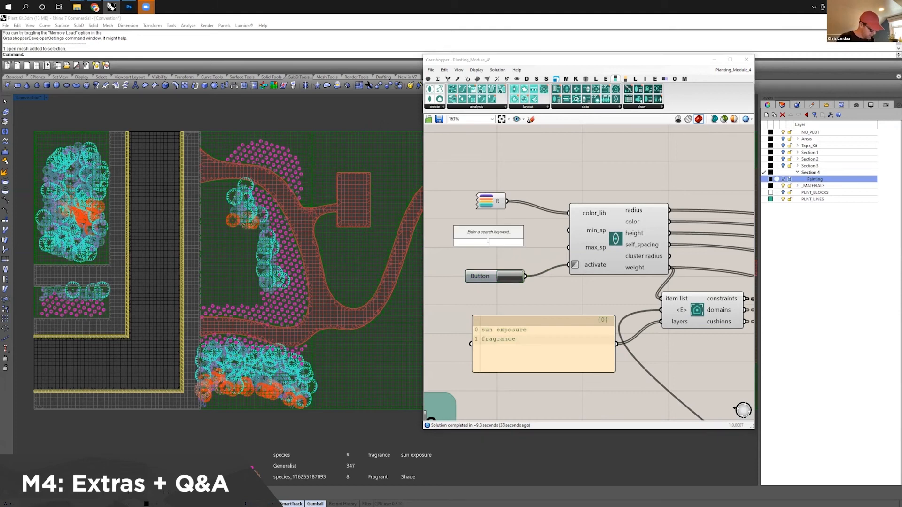
{"action": "type", "text": "20"}
{"action": "key", "text": "Return"}
{"action": "key", "text": "space"}
{"action": "left_click", "coordinate": [533, 233]}
{"action": "mouse_move", "coordinate": [541, 243]}
{"action": "left_mouse_down"}
{"action": "mouse_move", "coordinate": [569, 230]}
{"action": "mouse_move", "coordinate": [554, 245]}
{"action": "mouse_move", "coordinate": [541, 242]}
{"action": "left_mouse_up"}
{"action": "key", "text": "space"}
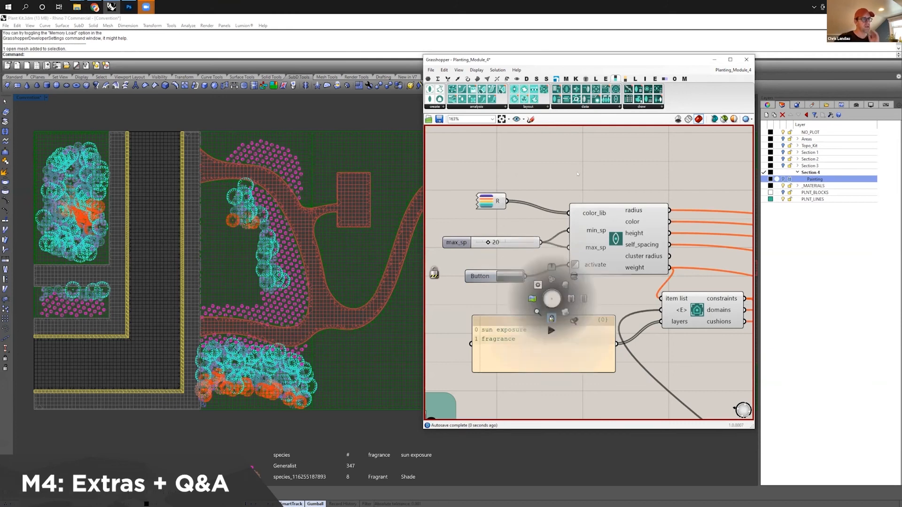
{"action": "left_click", "coordinate": [551, 318]}
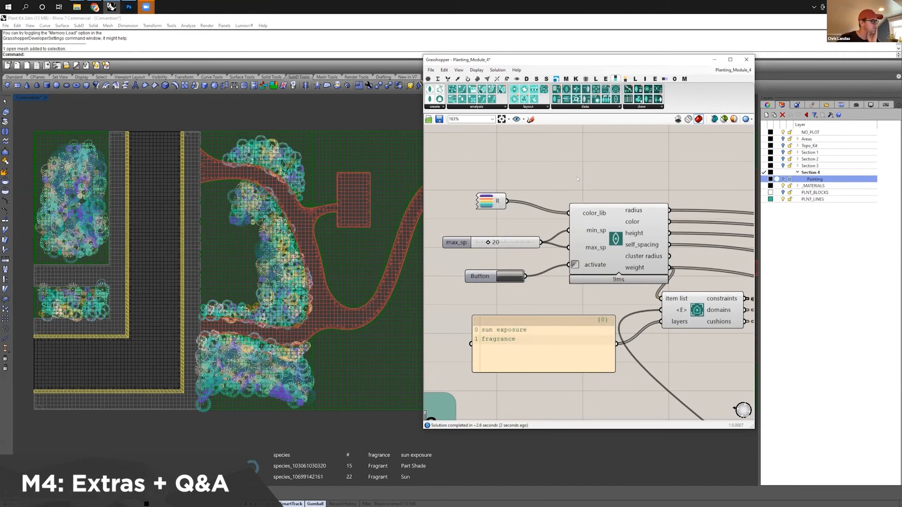
Step: Add a Multiplication component above the pseudo plant outputs and feed it from the radius output
{"action": "scroll", "coordinate": [288, 267], "scroll_direction": "up", "scroll_amount": 5}
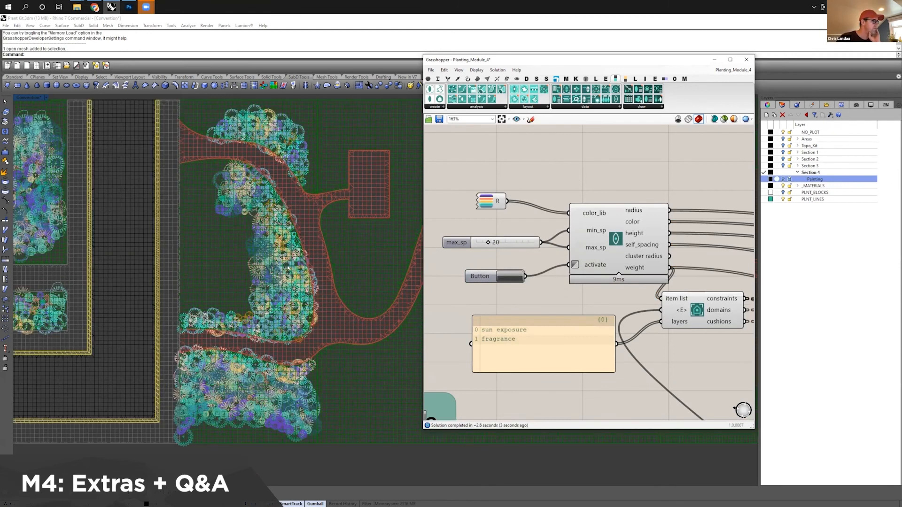
{"action": "scroll", "coordinate": [290, 269], "scroll_direction": "down", "scroll_amount": 3}
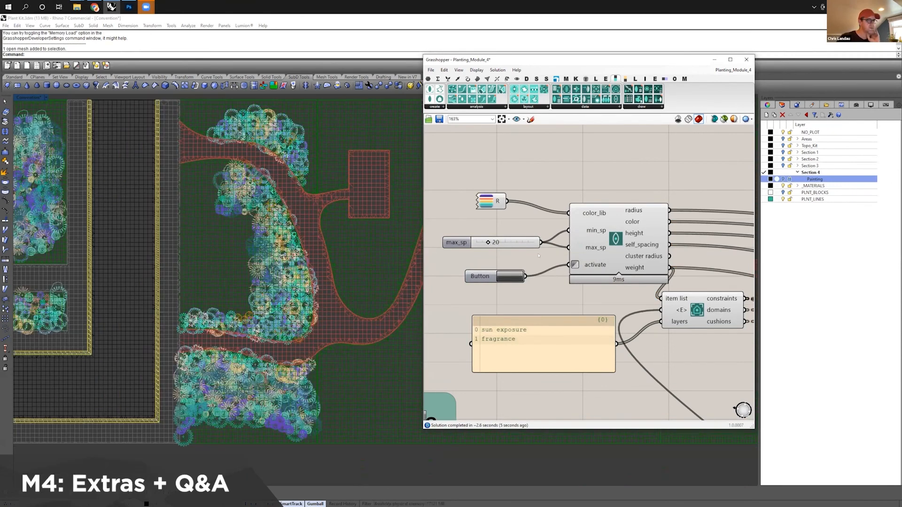
{"action": "scroll", "coordinate": [290, 269], "scroll_direction": "down", "scroll_amount": 2}
{"action": "scroll", "coordinate": [554, 251], "scroll_direction": "down", "scroll_amount": 3}
{"action": "right_click_drag", "start_coordinate": [554, 252], "coordinate": [702, 257]}
{"action": "left_click_drag", "start_coordinate": [491, 200], "coordinate": [534, 255]}
{"action": "double_click", "coordinate": [634, 217]}
{"action": "type", "text": "mult"}
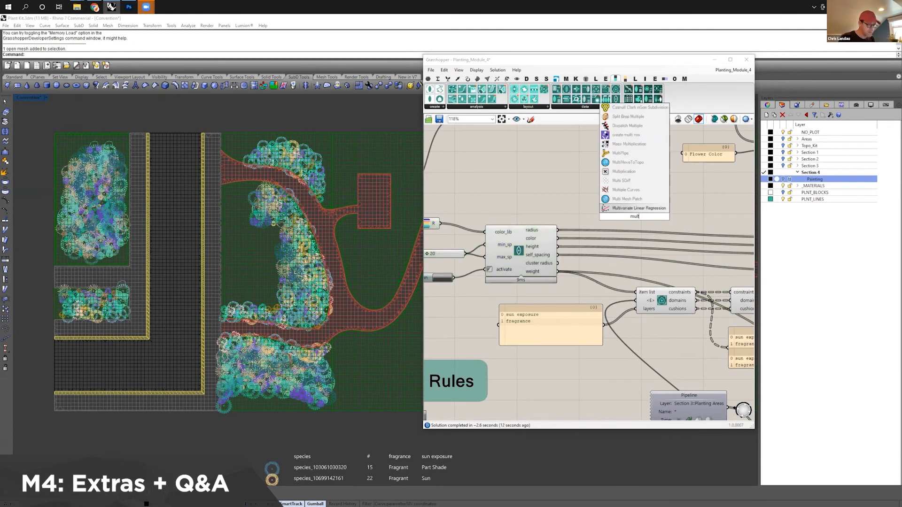
{"action": "key", "text": "Return"}
{"action": "left_click_drag", "start_coordinate": [559, 230], "coordinate": [620, 213]}
Step: Use a 0.5 slider as the radius multiplier and connect the product to the create plant component's radius input
{"action": "double_click", "coordinate": [575, 200]}
{"action": "type", "text": "5"}
{"action": "key", "text": "Return"}
{"action": "left_click_drag", "start_coordinate": [609, 205], "coordinate": [621, 212]}
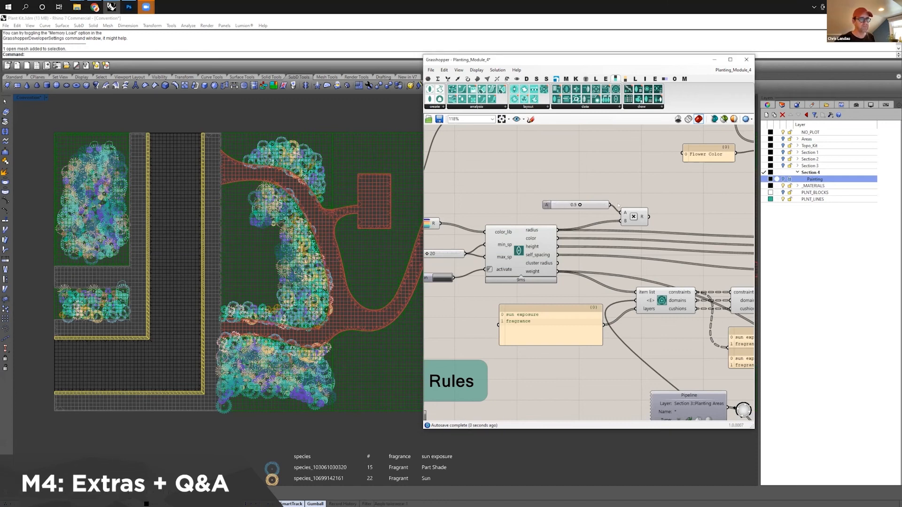
{"action": "right_click_drag", "start_coordinate": [618, 206], "coordinate": [530, 202]}
{"action": "left_click_drag", "start_coordinate": [560, 212], "coordinate": [721, 234]}
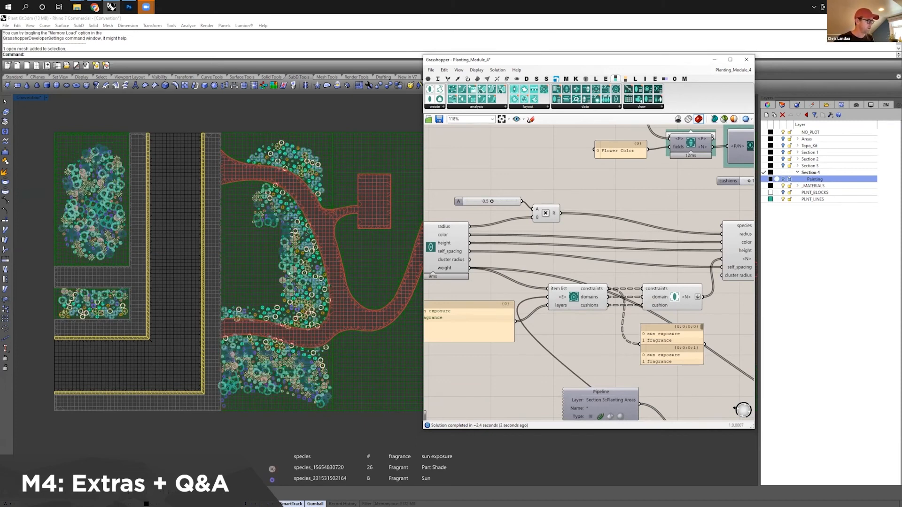
Step: Connect the pseudo plant component's cluster radius output to the create plant component's cluster radius input
{"action": "scroll", "coordinate": [344, 271], "scroll_direction": "up", "scroll_amount": 3}
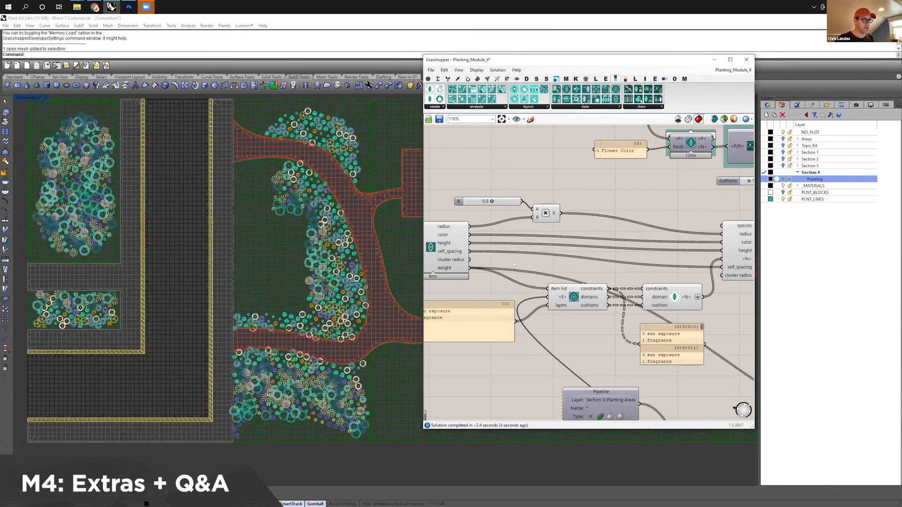
{"action": "left_click_drag", "start_coordinate": [469, 259], "coordinate": [722, 279]}
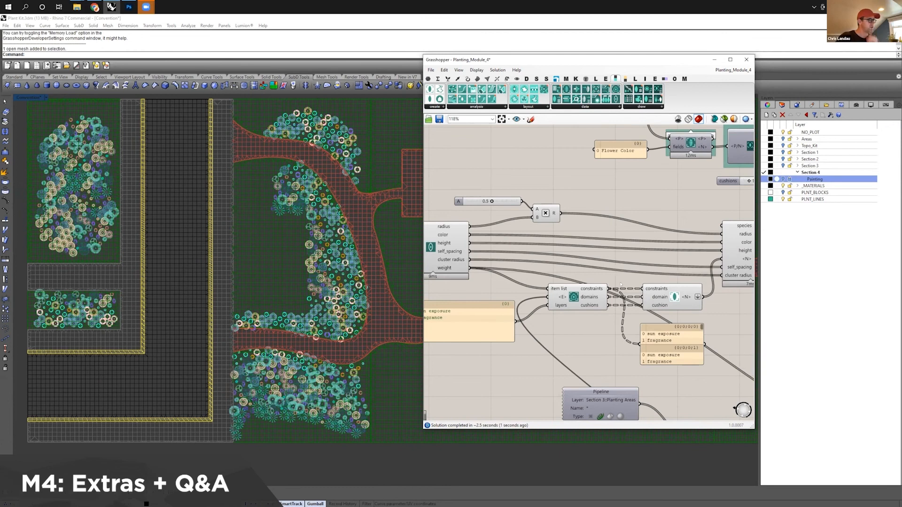
Step: Duplicate the Multiplication component with its slider and feed the copy from the pseudo plant component's cluster radius output
{"action": "right_click_drag", "start_coordinate": [583, 249], "coordinate": [554, 245]}
{"action": "left_click_drag", "start_coordinate": [527, 213], "coordinate": [425, 178]}
{"action": "key", "text": "ctrl+c"}
{"action": "key", "text": "ctrl+v"}
{"action": "left_click_drag", "start_coordinate": [566, 272], "coordinate": [583, 266]}
{"action": "right_click_drag", "start_coordinate": [480, 269], "coordinate": [560, 254]}
{"action": "left_click_drag", "start_coordinate": [520, 248], "coordinate": [644, 245]}
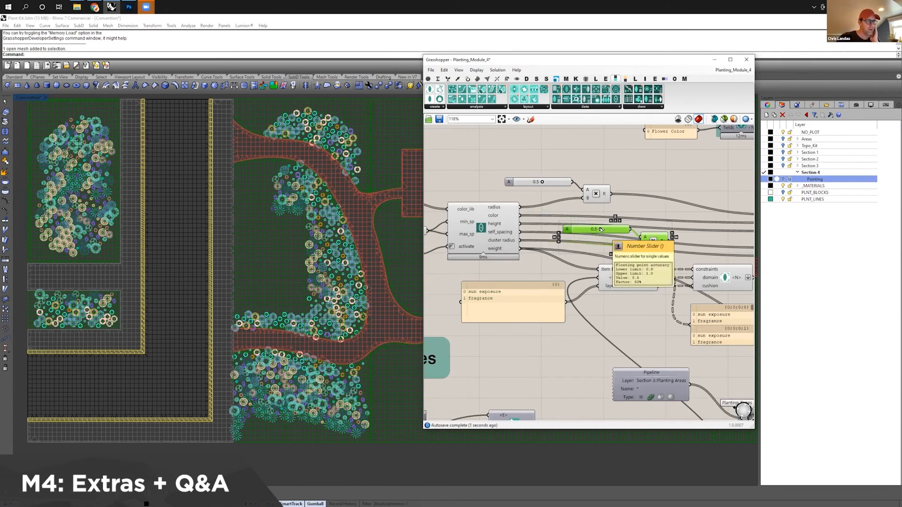
Step: Replace the copied slider with a new one set to 2 and connect it to the second Multiplication component
{"action": "left_click", "coordinate": [584, 229]}
{"action": "key", "text": "Delete"}
{"action": "double_click", "coordinate": [585, 224]}
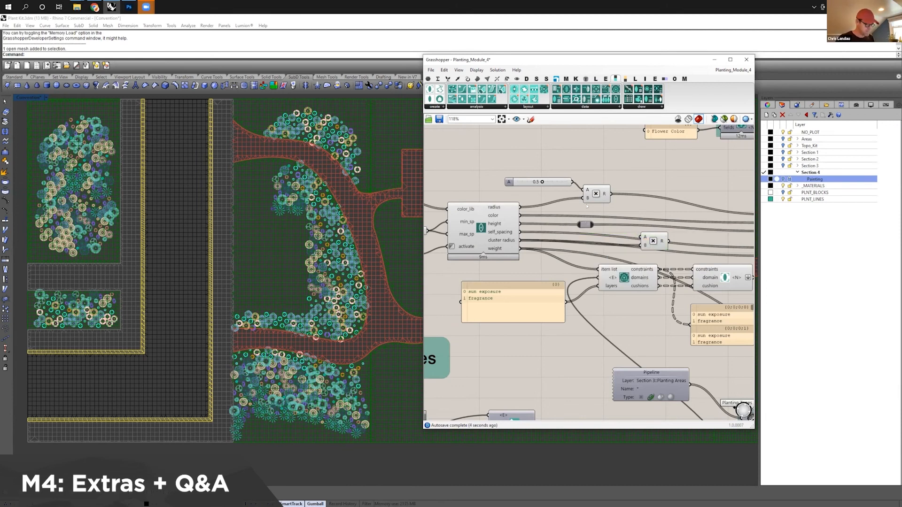
{"action": "double_click", "coordinate": [586, 205]}
{"action": "type", "text": "2"}
{"action": "key", "text": "Return"}
{"action": "left_click_drag", "start_coordinate": [620, 205], "coordinate": [643, 237]}
Step: Connect the second Multiplication result to the create plant component's cluster radius input and check the regenerated planting
{"action": "right_click_drag", "start_coordinate": [624, 232], "coordinate": [521, 241]}
{"action": "left_click_drag", "start_coordinate": [565, 250], "coordinate": [668, 265]}
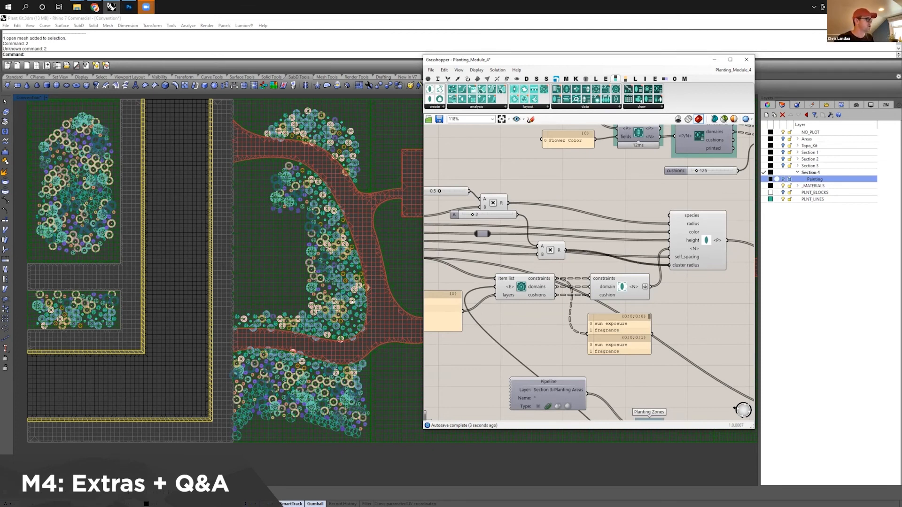
{"action": "scroll", "coordinate": [369, 284], "scroll_direction": "down", "scroll_amount": 3}
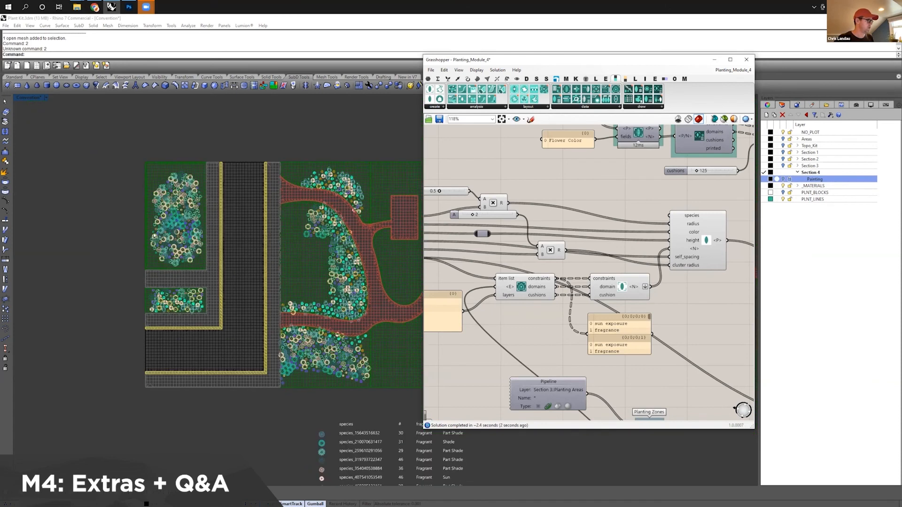
{"action": "scroll", "coordinate": [296, 331], "scroll_direction": "up", "scroll_amount": 3}
{"action": "scroll", "coordinate": [295, 331], "scroll_direction": "down", "scroll_amount": 3}
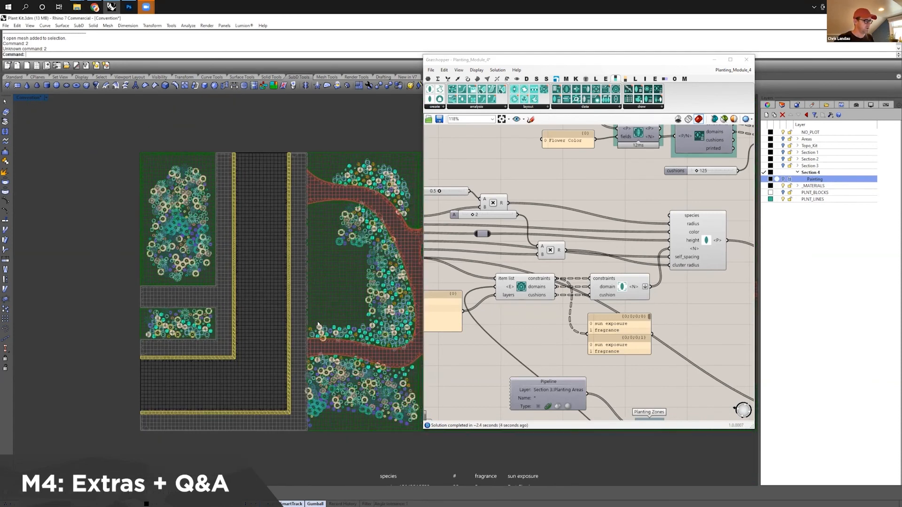
Step: Set the pseudo plant component's species count slider to 10, save the definition and examine the resulting planting up close
{"action": "right_click_drag", "start_coordinate": [543, 278], "coordinate": [731, 292]}
{"action": "double_click", "coordinate": [478, 252]}
{"action": "double_click", "coordinate": [481, 252]}
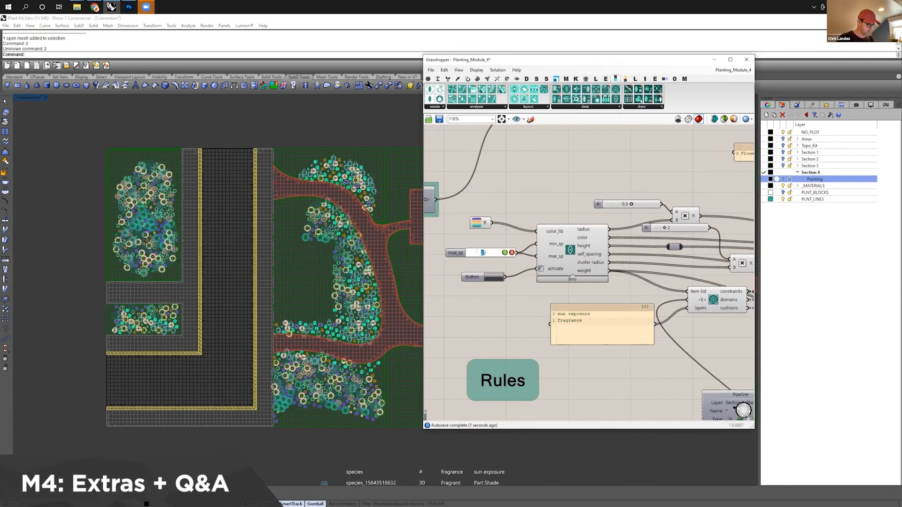
{"action": "type", "text": "10"}
{"action": "key", "text": "Return"}
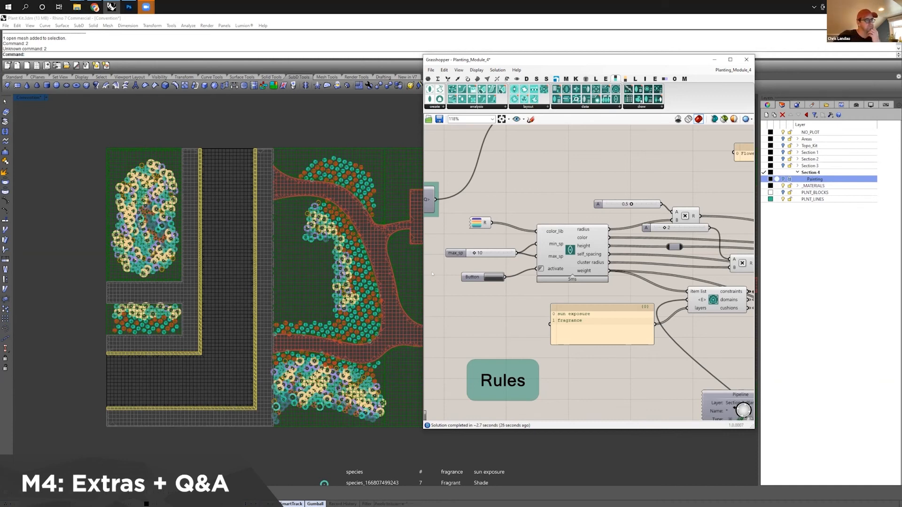
{"action": "left_click", "coordinate": [438, 119]}
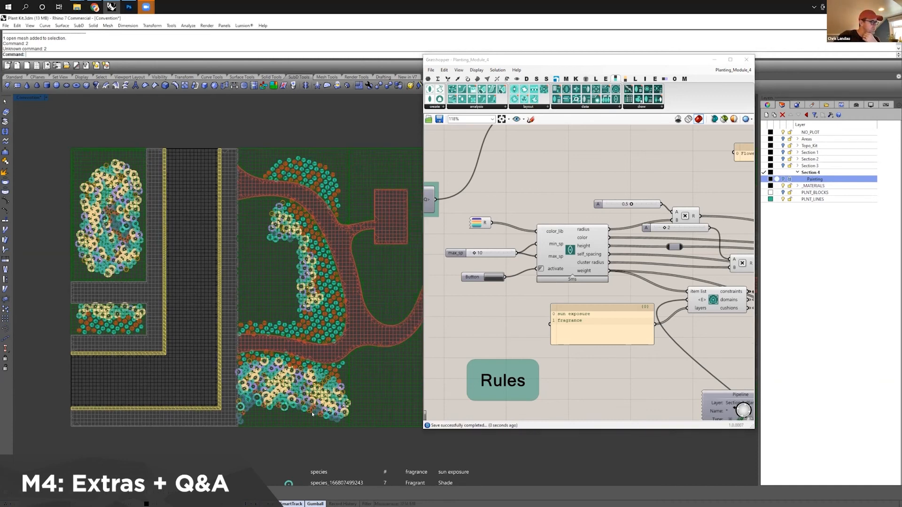
{"action": "scroll", "coordinate": [312, 414], "scroll_direction": "up", "scroll_amount": 3}
{"action": "scroll", "coordinate": [312, 386], "scroll_direction": "up", "scroll_amount": 3}
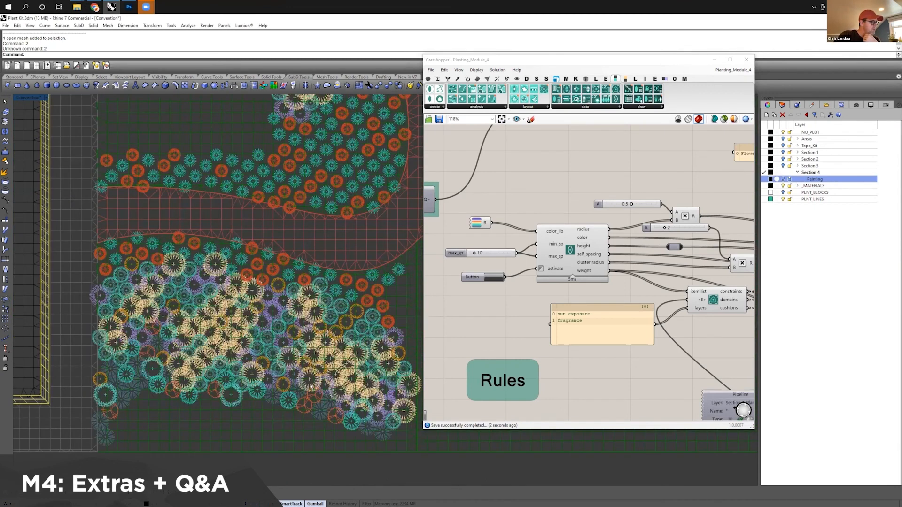
{"action": "scroll", "coordinate": [310, 385], "scroll_direction": "down", "scroll_amount": 5}
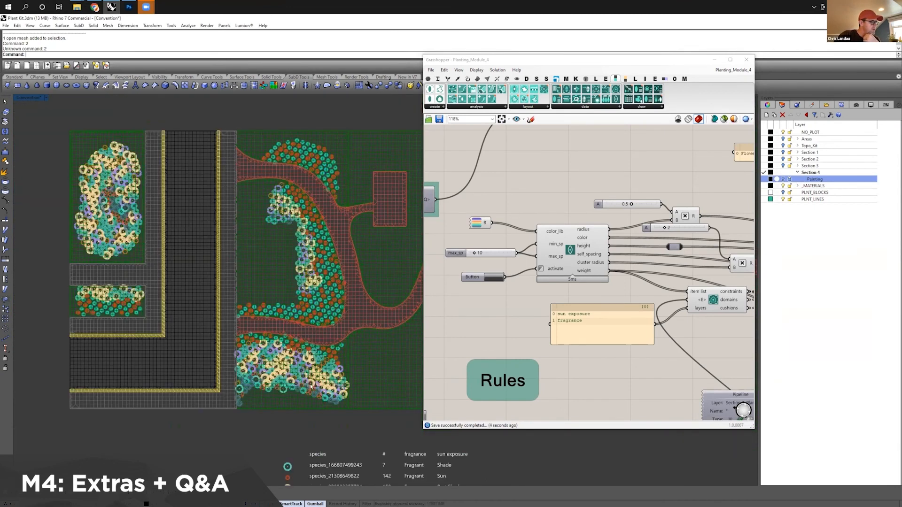
Step: Add the layout component with area, plant, locs, fixed and constrained inputs above the radius multiplier slider
{"action": "scroll", "coordinate": [576, 279], "scroll_direction": "down", "scroll_amount": 4}
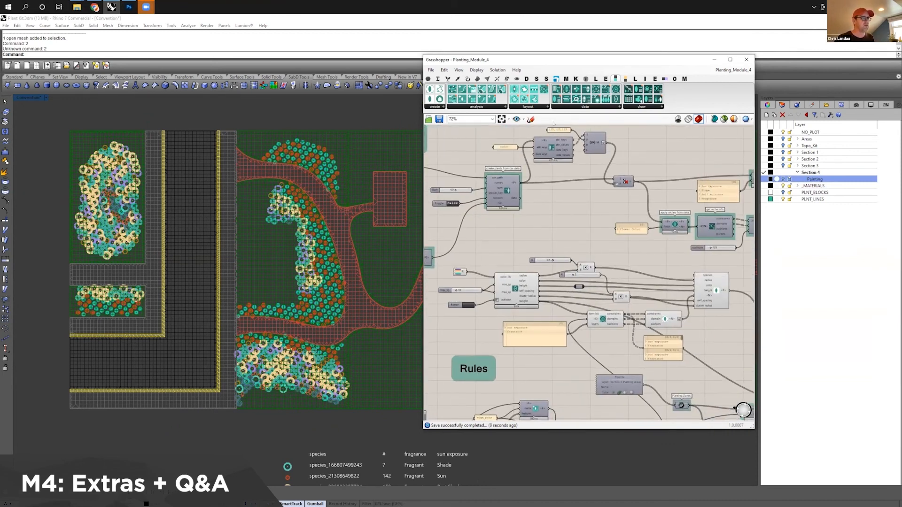
{"action": "left_click_drag", "start_coordinate": [515, 90], "coordinate": [627, 229]}
{"action": "scroll", "coordinate": [495, 254], "scroll_direction": "up", "scroll_amount": 3}
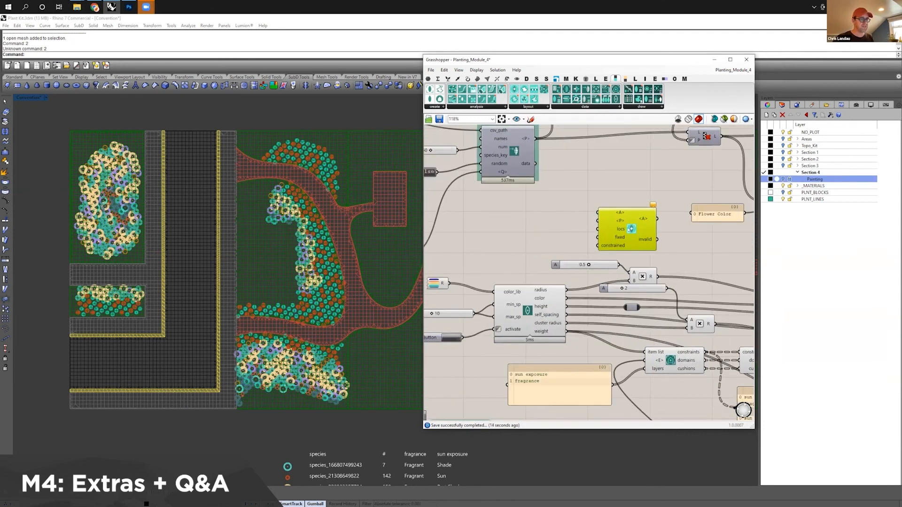
Step: Draw an interpolated curve through five points down the long curved planting area beside the path in Rhino
{"action": "right_click_drag", "start_coordinate": [279, 263], "coordinate": [254, 268]}
{"action": "type", "text": "i"}
{"action": "key", "text": "Return"}
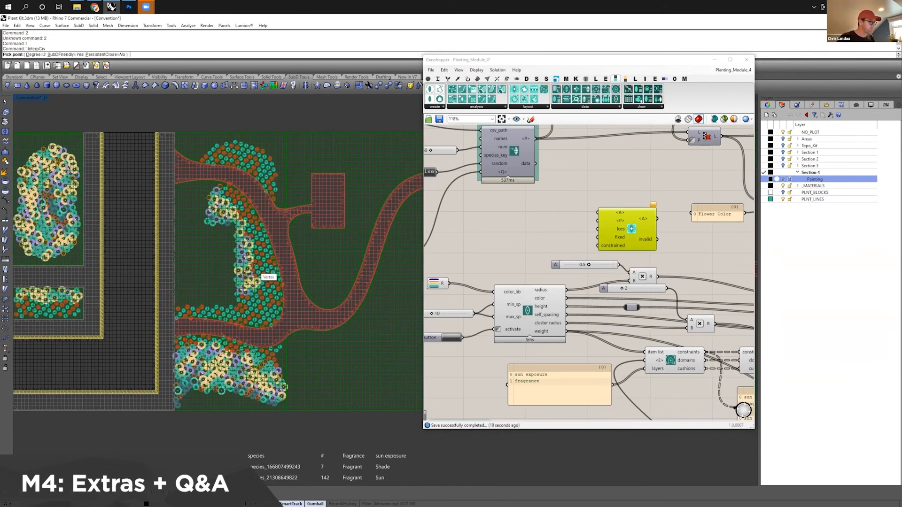
{"action": "left_click", "coordinate": [237, 196]}
{"action": "left_click", "coordinate": [252, 231]}
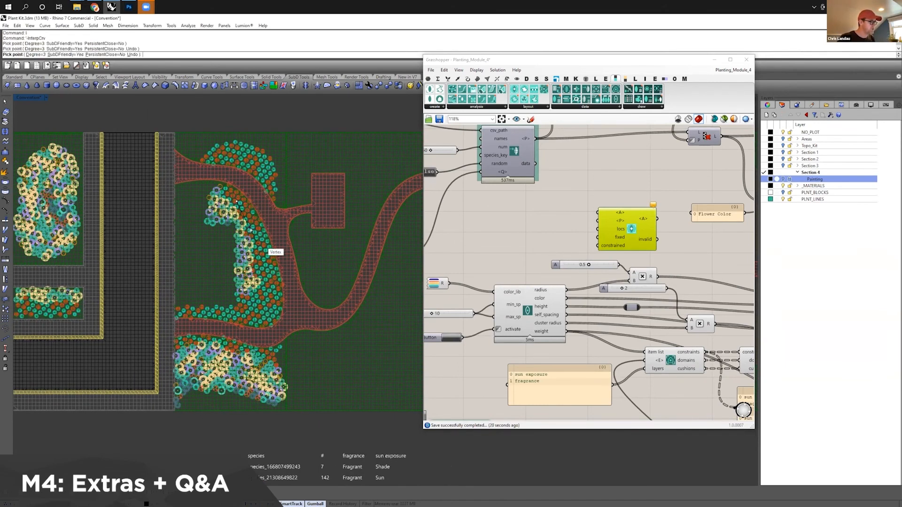
{"action": "left_click", "coordinate": [255, 265]}
{"action": "left_click", "coordinate": [262, 302]}
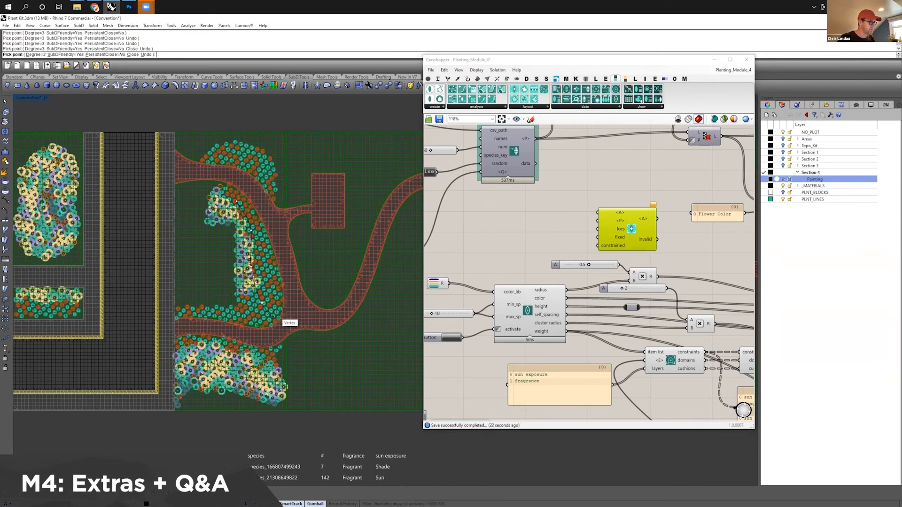
{"action": "left_click", "coordinate": [278, 320]}
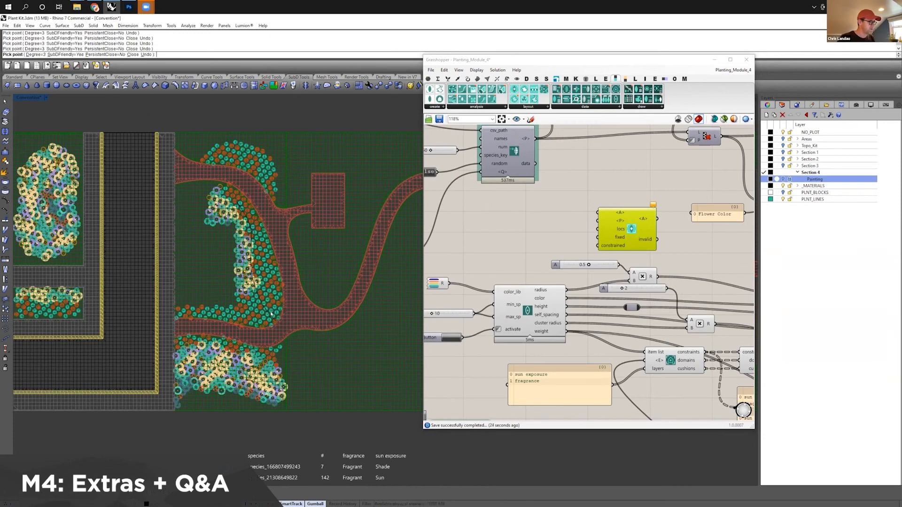
{"action": "key", "text": "Return"}
Step: Add a Curve parameter to the Grasshopper canvas and reference the newly drawn curve in it
{"action": "left_click", "coordinate": [277, 317]}
{"action": "left_click", "coordinate": [306, 334]}
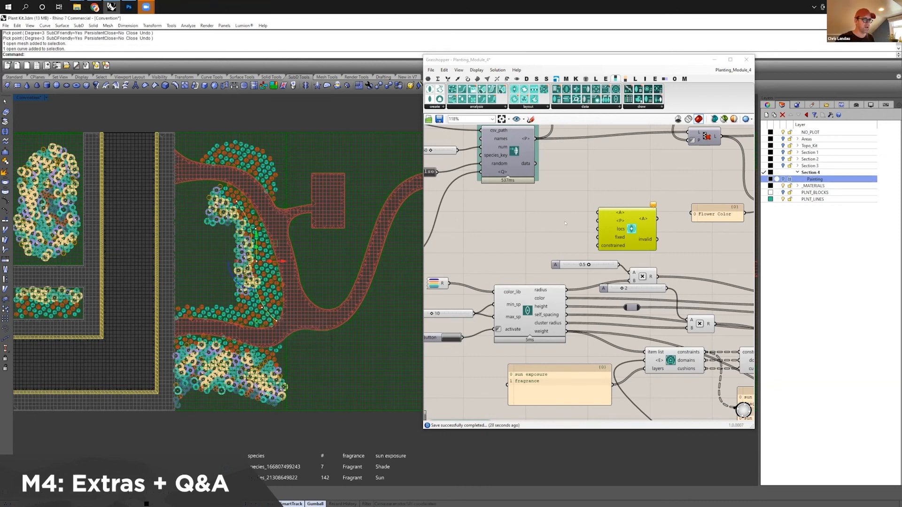
{"action": "double_click", "coordinate": [527, 223]}
{"action": "type", "text": "curve"}
{"action": "key", "text": "Return"}
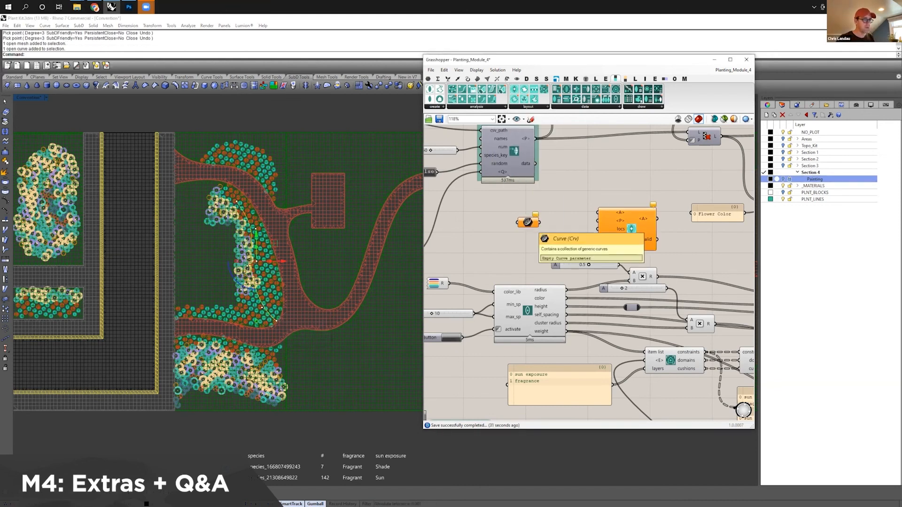
{"action": "right_click", "coordinate": [526, 222]}
{"action": "left_click", "coordinate": [553, 319]}
Step: Add the layout component that places plants along a curve and feed its curve input from the Curve parameter
{"action": "left_click_drag", "start_coordinate": [526, 221], "coordinate": [481, 215]}
{"action": "double_click", "coordinate": [504, 218]}
{"action": "type", "text": "div"}
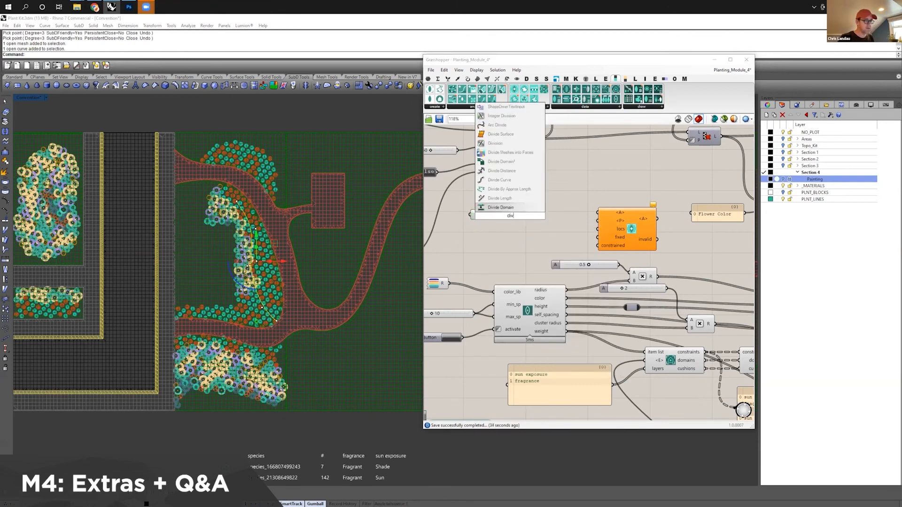
{"action": "left_click", "coordinate": [517, 224]}
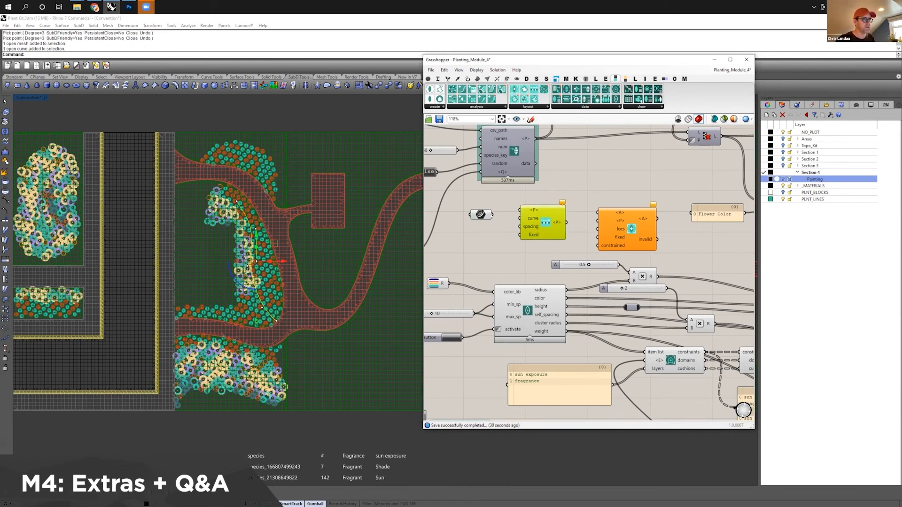
{"action": "left_click_drag", "start_coordinate": [492, 215], "coordinate": [520, 218]}
{"action": "left_click_drag", "start_coordinate": [480, 215], "coordinate": [482, 222]}
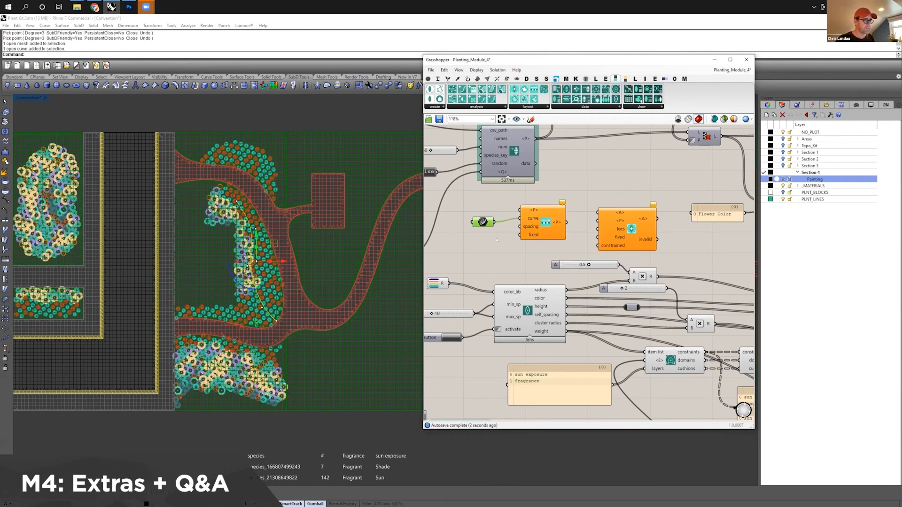
Step: Add a 0.1 number slider and connect it to the spacing input of the plants-along-curve component
{"action": "double_click", "coordinate": [486, 232]}
{"action": "type", "text": "0.1"}
{"action": "key", "text": "Return"}
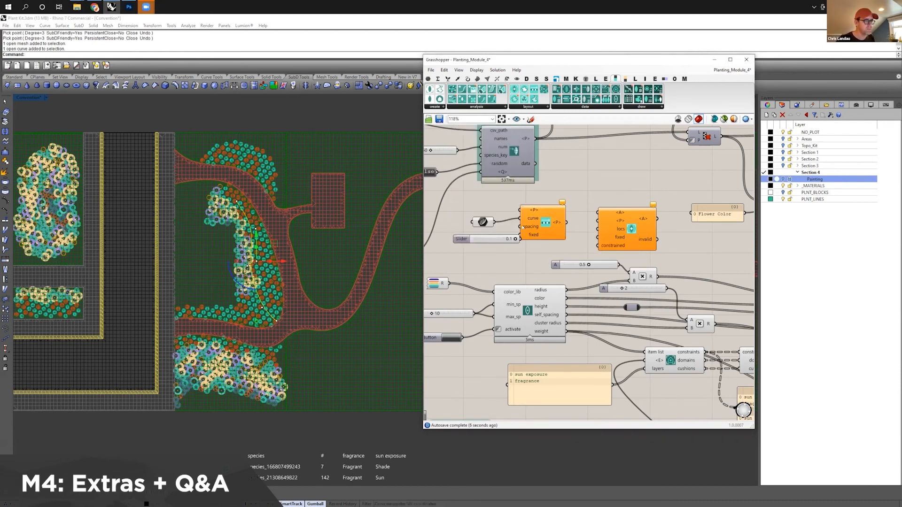
{"action": "left_click_drag", "start_coordinate": [520, 240], "coordinate": [548, 228]}
{"action": "left_click", "coordinate": [544, 228]}
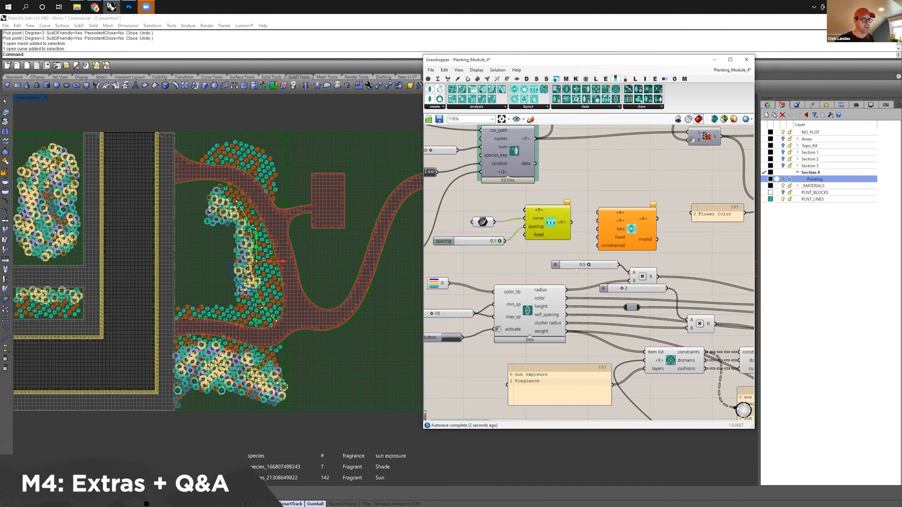
Step: Move the curve placement group above the Fill with 'Pattern' label and connect the created plants to its plant input
{"action": "scroll", "coordinate": [575, 269], "scroll_direction": "down", "scroll_amount": 2}
{"action": "left_click_drag", "start_coordinate": [550, 217], "coordinate": [470, 256]}
{"action": "left_click_drag", "start_coordinate": [555, 234], "coordinate": [664, 232]}
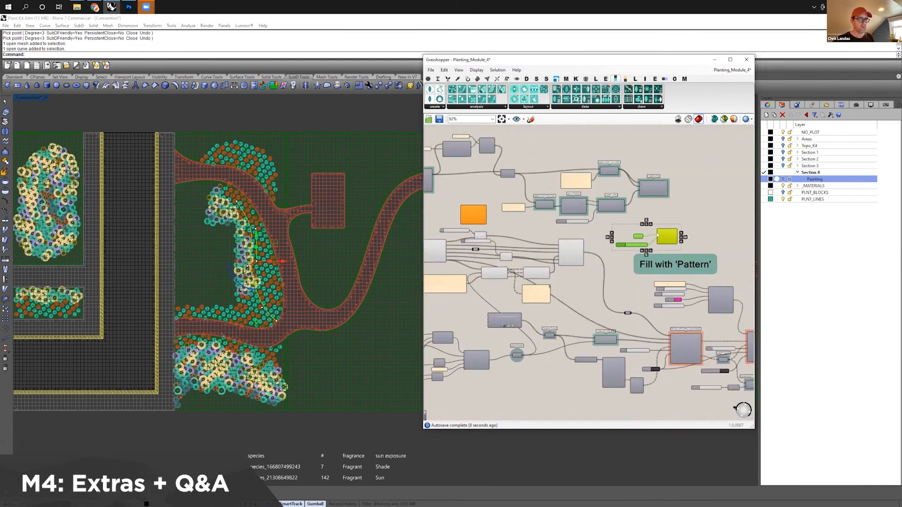
{"action": "scroll", "coordinate": [657, 238], "scroll_direction": "up", "scroll_amount": 3}
{"action": "left_click", "coordinate": [509, 269]}
{"action": "left_click_drag", "start_coordinate": [513, 269], "coordinate": [650, 239]}
{"action": "scroll", "coordinate": [659, 236], "scroll_direction": "down", "scroll_amount": 5}
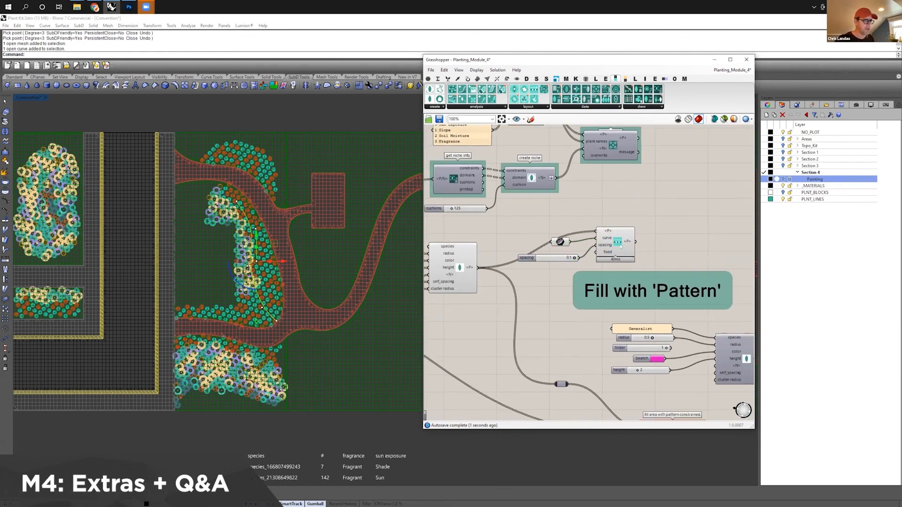
Step: Move the unconnected component with locs and constrained inputs beside the plants-along-curve component
{"action": "scroll", "coordinate": [554, 252], "scroll_direction": "up", "scroll_amount": 5}
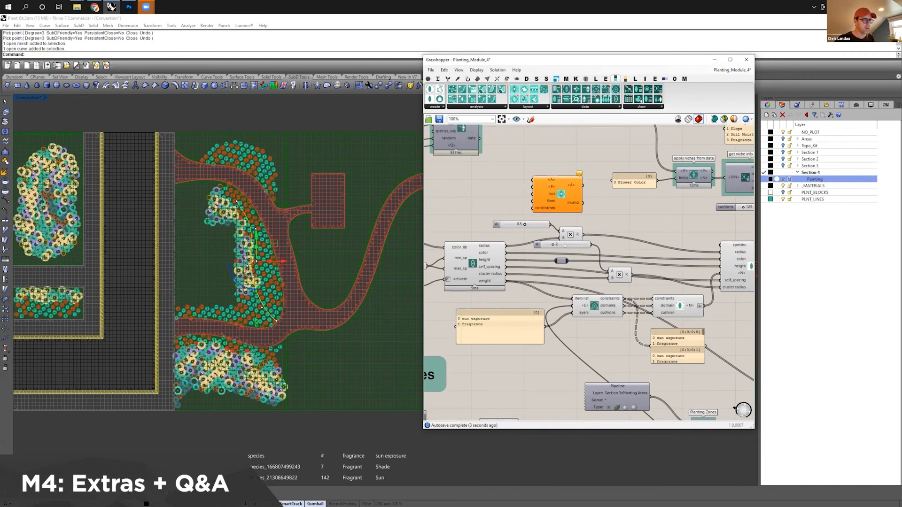
{"action": "right_click_drag", "start_coordinate": [542, 250], "coordinate": [532, 235]}
{"action": "scroll", "coordinate": [538, 246], "scroll_direction": "down", "scroll_amount": 4}
{"action": "scroll", "coordinate": [601, 224], "scroll_direction": "up", "scroll_amount": 5}
{"action": "scroll", "coordinate": [540, 184], "scroll_direction": "down", "scroll_amount": 5}
{"action": "left_click_drag", "start_coordinate": [614, 194], "coordinate": [650, 212]}
{"action": "scroll", "coordinate": [648, 207], "scroll_direction": "up", "scroll_amount": 3}
{"action": "scroll", "coordinate": [650, 213], "scroll_direction": "up", "scroll_amount": 5}
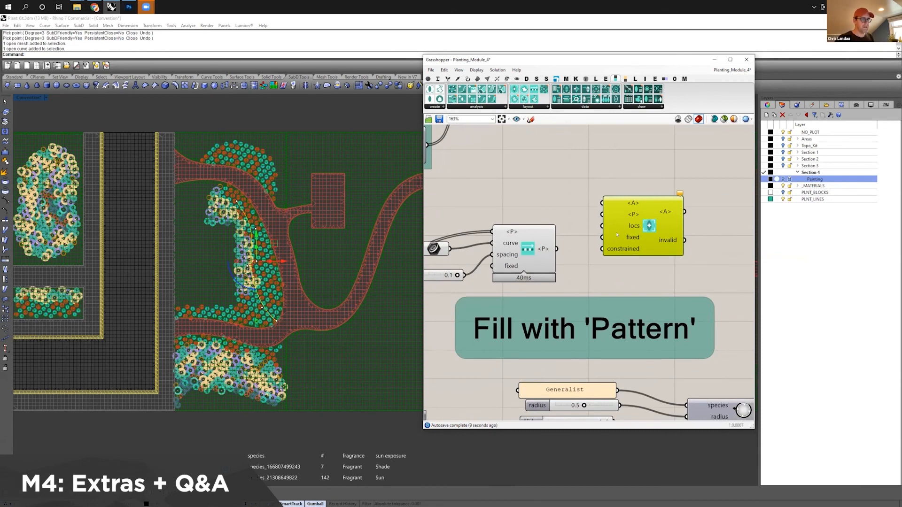
{"action": "scroll", "coordinate": [617, 235], "scroll_direction": "down", "scroll_amount": 5}
{"action": "scroll", "coordinate": [691, 336], "scroll_direction": "up", "scroll_amount": 2}
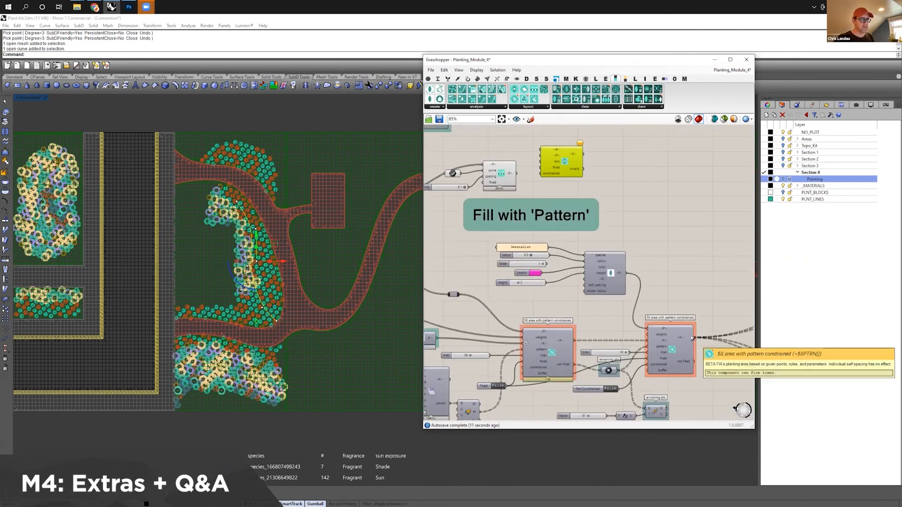
Step: Add a get plant info component and feed it with the plants placed along the curve
{"action": "right_click_drag", "start_coordinate": [541, 169], "coordinate": [598, 182]}
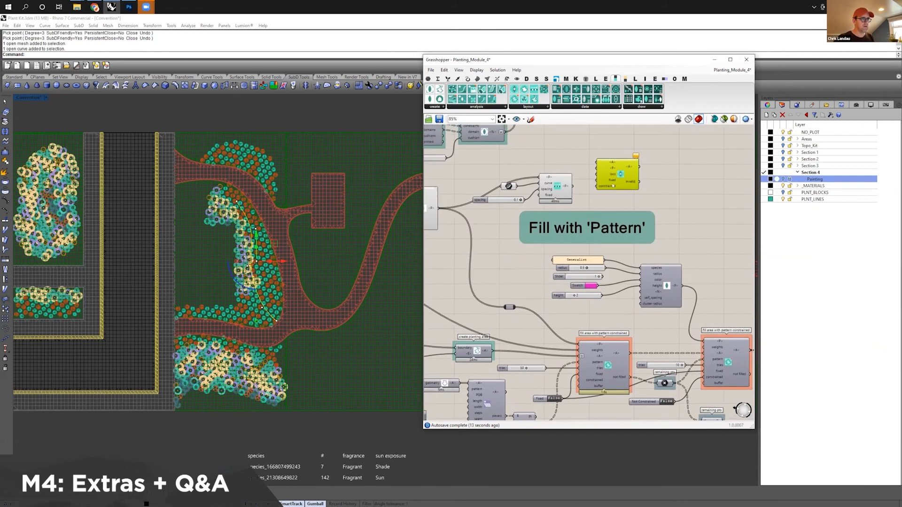
{"action": "double_click", "coordinate": [598, 182]}
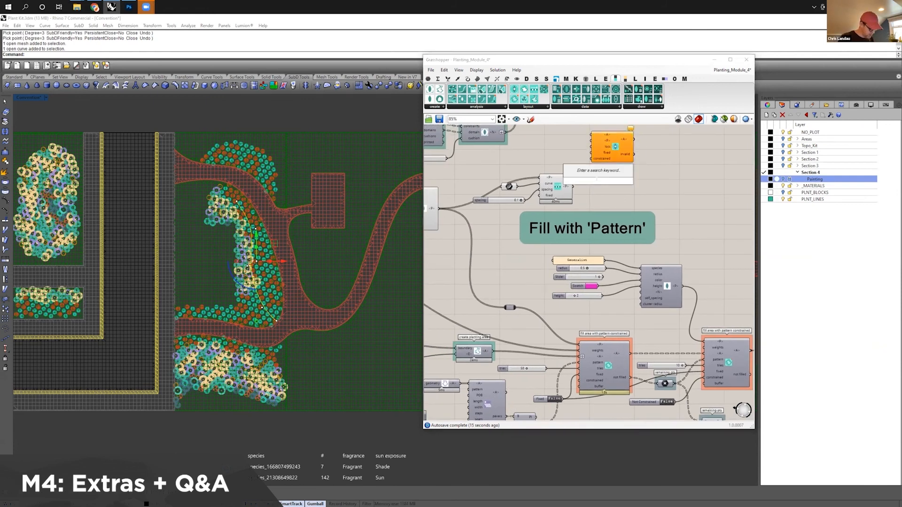
{"action": "type", "text": "get plan"}
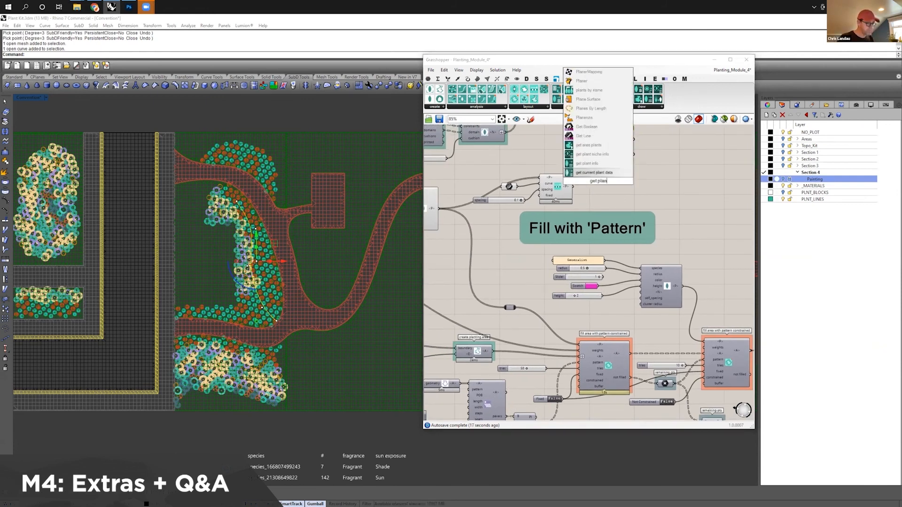
{"action": "type", "text": "t in"}
{"action": "key", "text": "Return"}
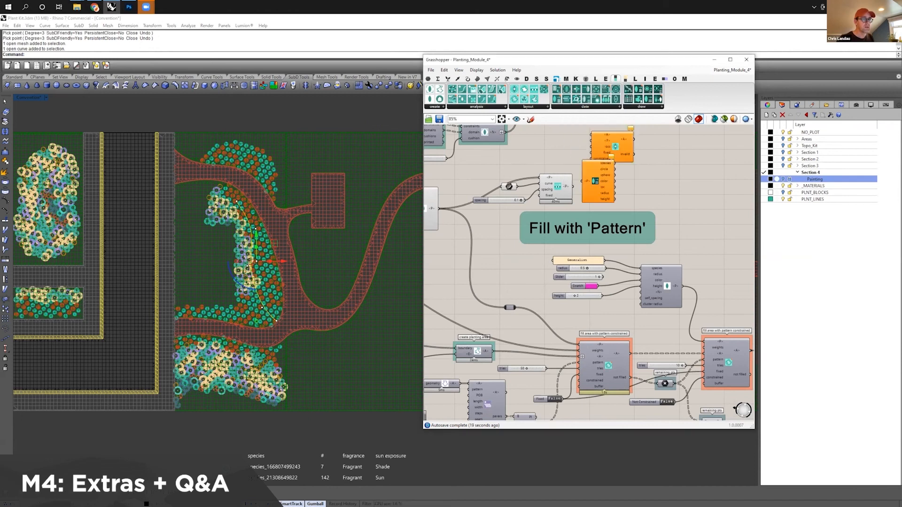
Step: Add a Custom Preview component and connect the plant info's sphere output to its geometry and color output to its material
{"action": "double_click", "coordinate": [634, 177]}
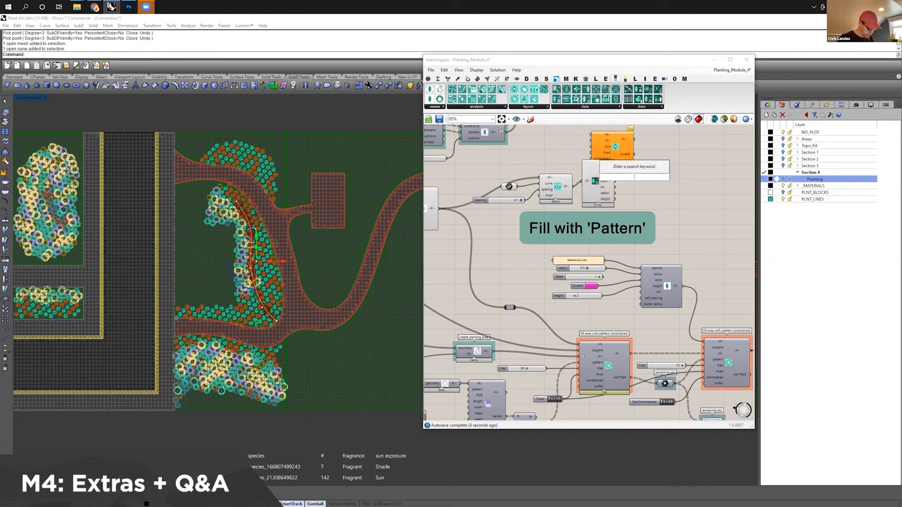
{"action": "type", "text": "prev"}
{"action": "key", "text": "Return"}
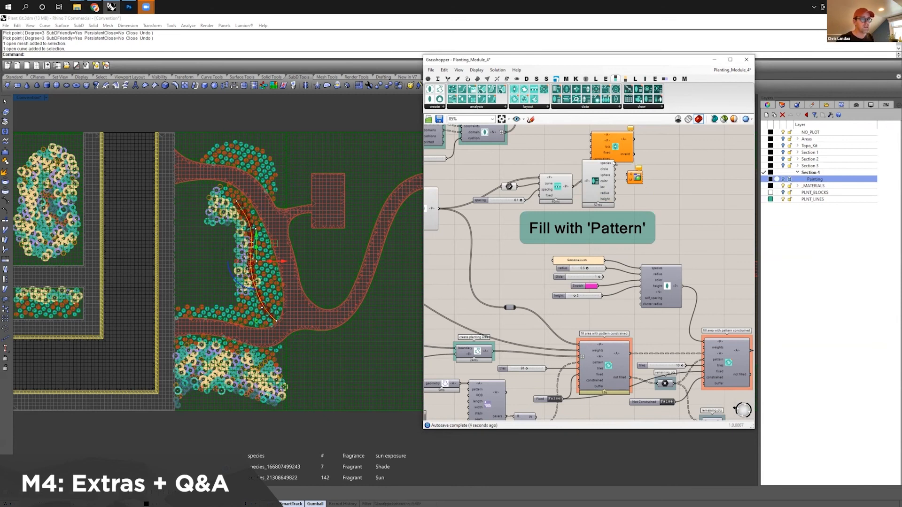
{"action": "left_click_drag", "start_coordinate": [615, 175], "coordinate": [632, 179]}
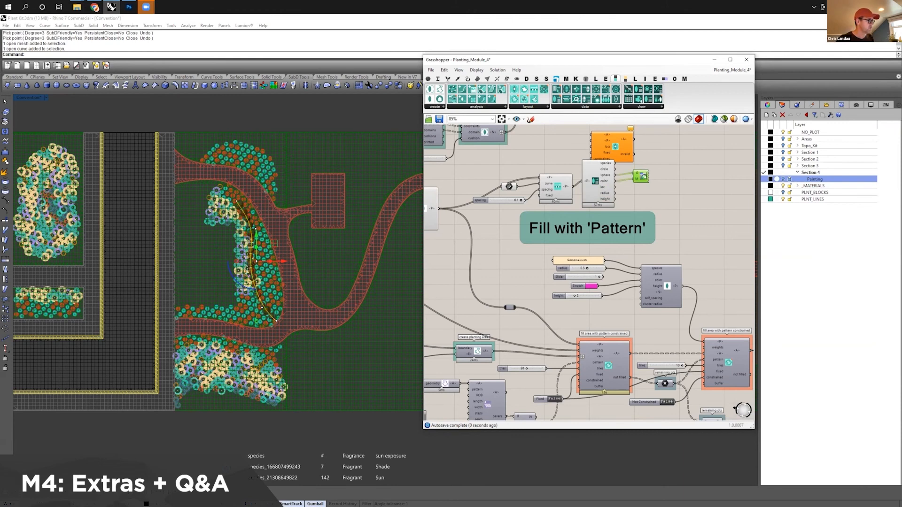
{"action": "left_click", "coordinate": [656, 189]}
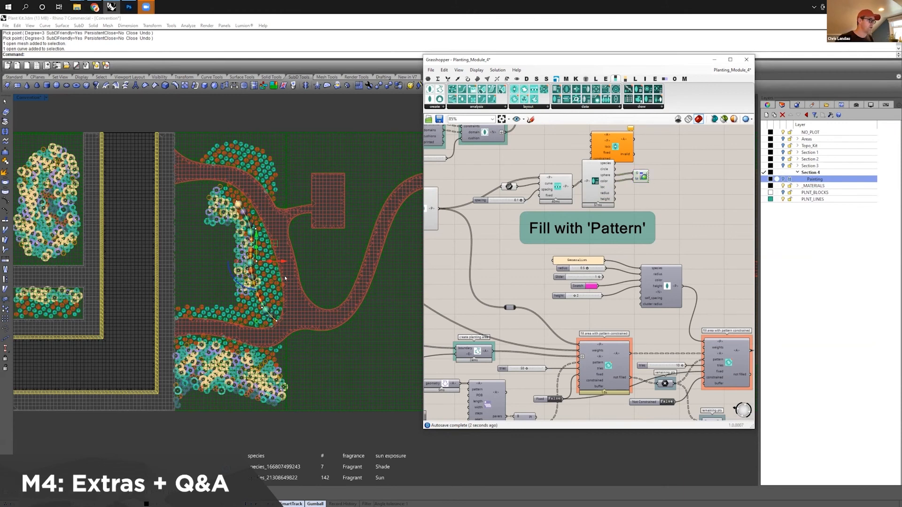
Step: Connect the plants placed along the curve and the planting area to the inputs of the component with locs and constrained inputs
{"action": "scroll", "coordinate": [296, 277], "scroll_direction": "up", "scroll_amount": 5}
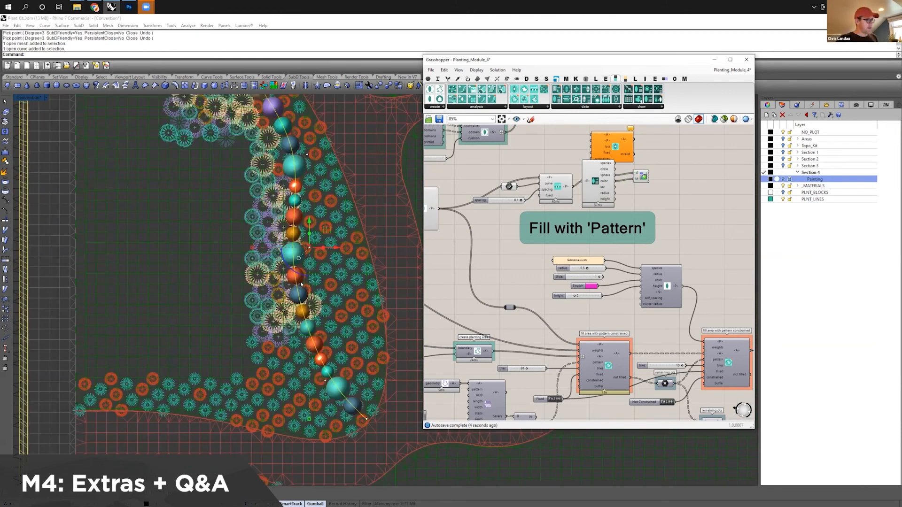
{"action": "scroll", "coordinate": [301, 285], "scroll_direction": "up", "scroll_amount": 3}
{"action": "scroll", "coordinate": [317, 355], "scroll_direction": "down", "scroll_amount": 4}
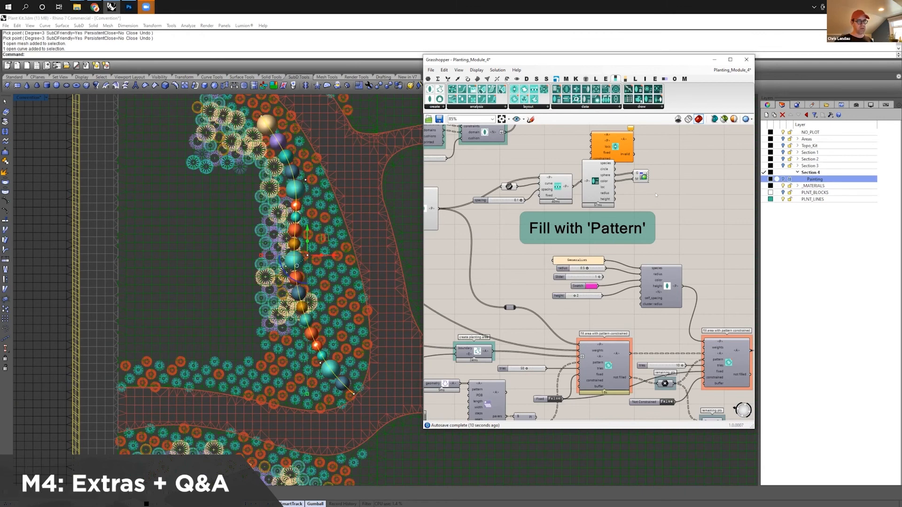
{"action": "right_click_drag", "start_coordinate": [639, 234], "coordinate": [706, 208]}
{"action": "left_click_drag", "start_coordinate": [711, 151], "coordinate": [659, 196]}
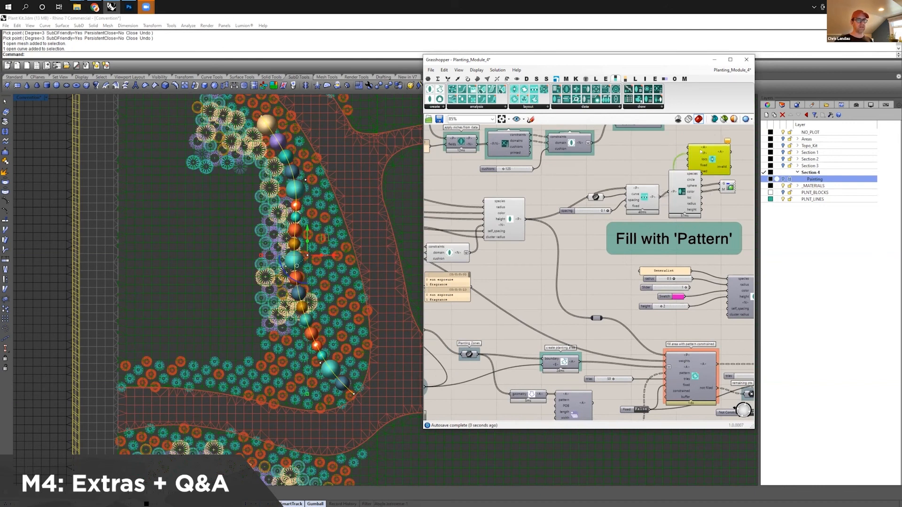
{"action": "scroll", "coordinate": [595, 267], "scroll_direction": "up", "scroll_amount": 3}
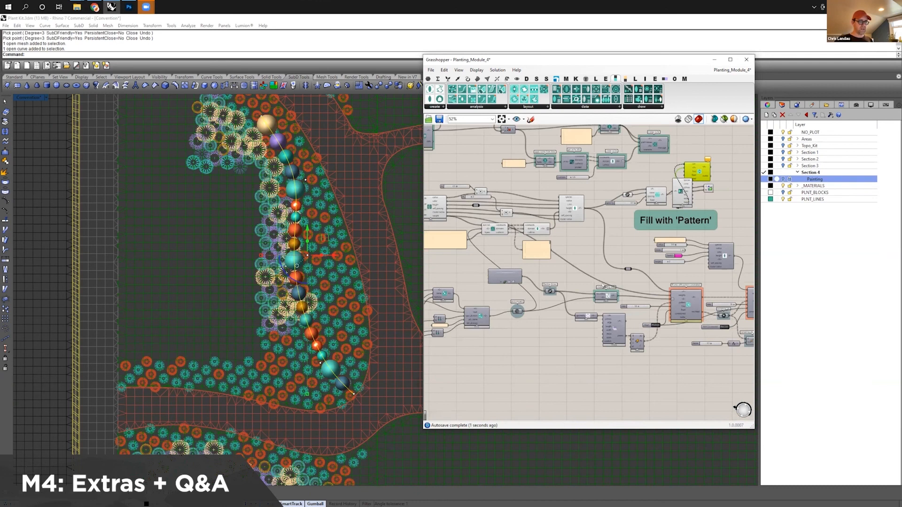
{"action": "scroll", "coordinate": [571, 273], "scroll_direction": "down", "scroll_amount": 5}
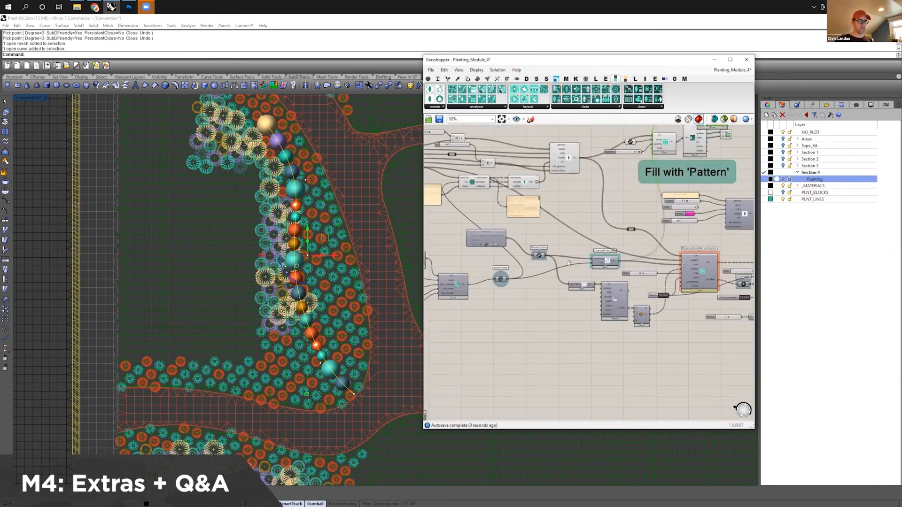
{"action": "right_click_drag", "start_coordinate": [509, 306], "coordinate": [562, 306]}
{"action": "scroll", "coordinate": [580, 221], "scroll_direction": "up", "scroll_amount": 3}
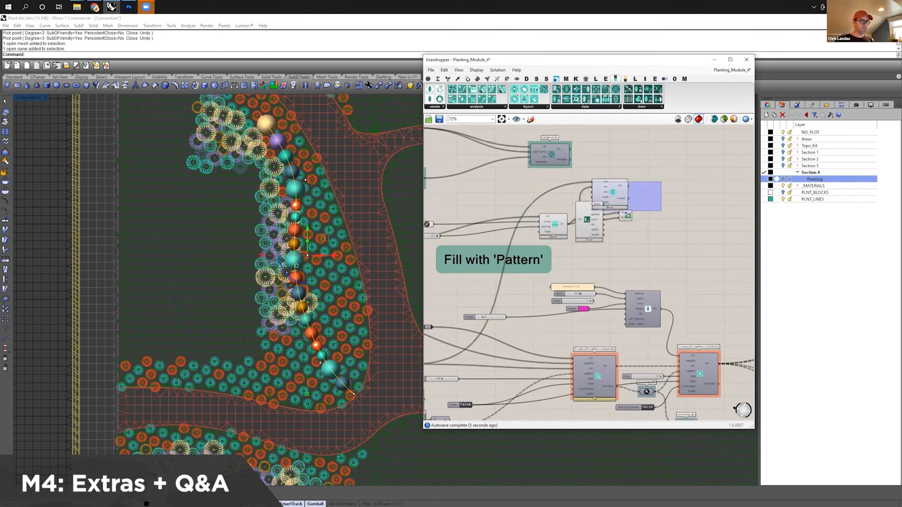
Step: Delete the plant info and Custom Preview components, and insert the two curve-planting components between the planting area and the first constrained pattern fill
{"action": "left_click_drag", "start_coordinate": [590, 230], "coordinate": [603, 224]}
{"action": "key", "text": "Delete"}
{"action": "left_click_drag", "start_coordinate": [652, 166], "coordinate": [540, 237]}
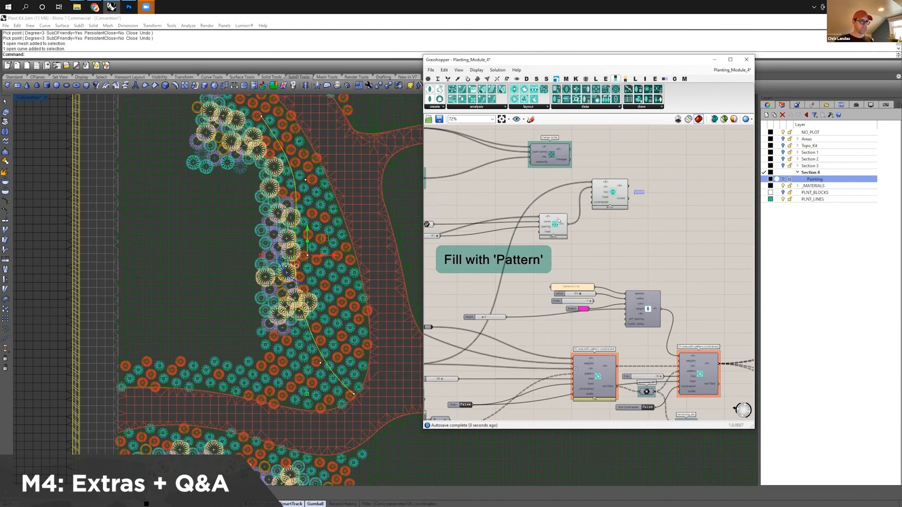
{"action": "scroll", "coordinate": [615, 209], "scroll_direction": "down", "scroll_amount": 5}
{"action": "scroll", "coordinate": [555, 252], "scroll_direction": "up", "scroll_amount": 8}
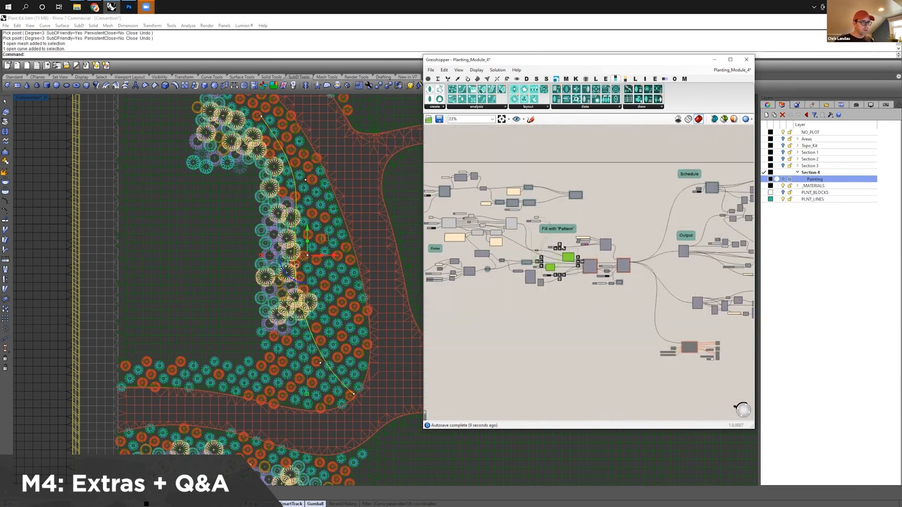
{"action": "left_click_drag", "start_coordinate": [555, 251], "coordinate": [544, 250]}
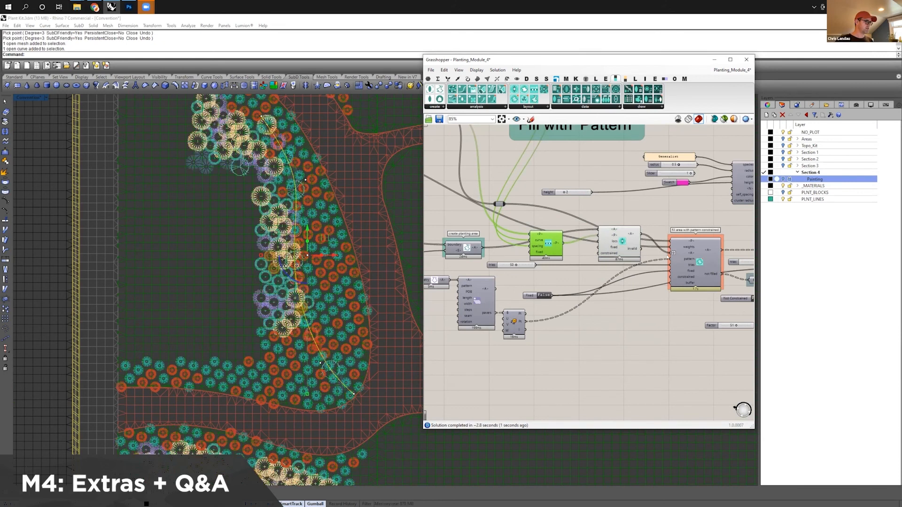
Step: Add a pack plants component after the second constrained pattern fill and feed it with the filled areas
{"action": "scroll", "coordinate": [338, 381], "scroll_direction": "up", "scroll_amount": 3}
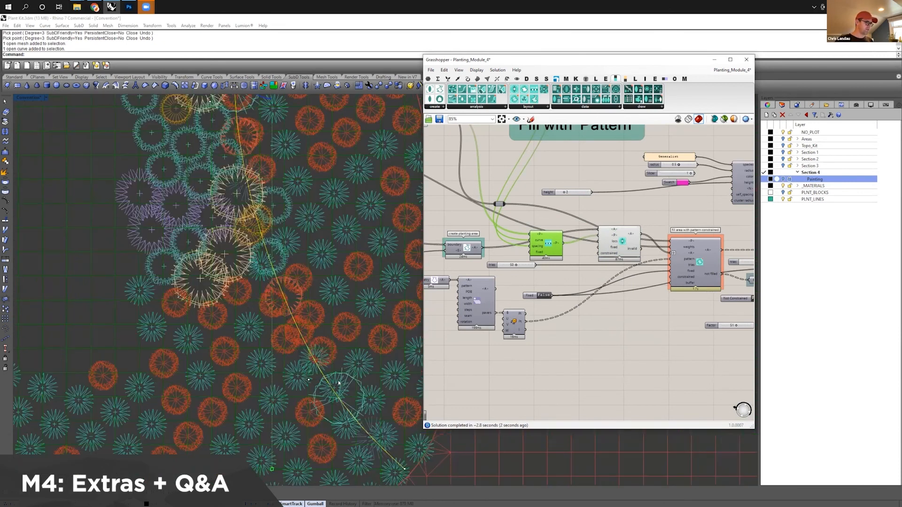
{"action": "scroll", "coordinate": [338, 380], "scroll_direction": "down", "scroll_amount": 3}
{"action": "scroll", "coordinate": [628, 250], "scroll_direction": "down", "scroll_amount": 2}
{"action": "right_click_drag", "start_coordinate": [628, 250], "coordinate": [544, 266]}
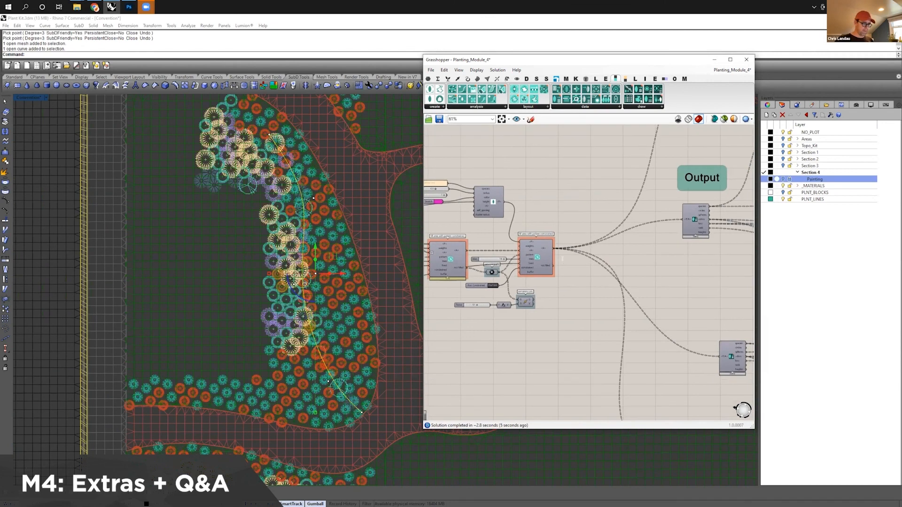
{"action": "double_click", "coordinate": [563, 260]}
{"action": "type", "text": "packing"}
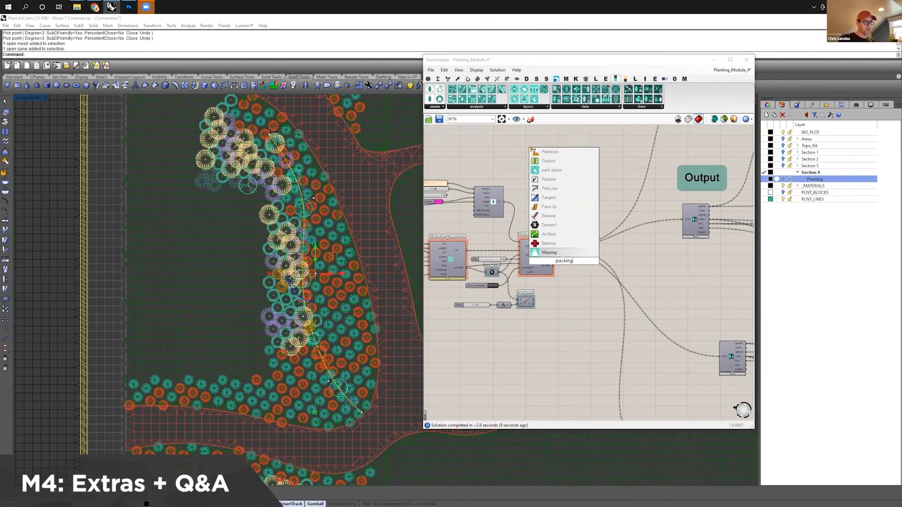
{"action": "left_click", "coordinate": [559, 171]}
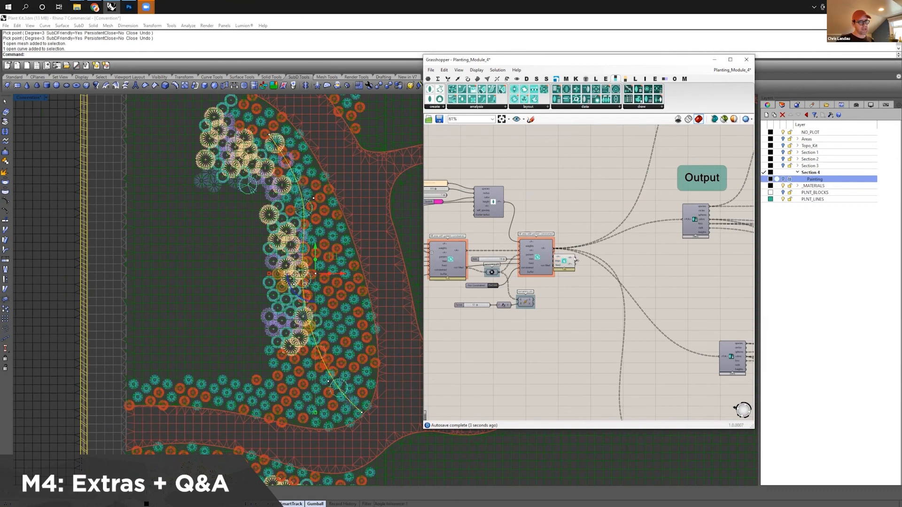
{"action": "left_click_drag", "start_coordinate": [574, 258], "coordinate": [594, 249]}
{"action": "left_click_drag", "start_coordinate": [477, 291], "coordinate": [507, 276]}
Step: Set the Boolean value of the fixed input on the component that adds the curve plants to the planting area
{"action": "scroll", "coordinate": [516, 280], "scroll_direction": "down", "scroll_amount": 3}
{"action": "right_click_drag", "start_coordinate": [516, 280], "coordinate": [591, 281]}
{"action": "scroll", "coordinate": [485, 283], "scroll_direction": "up", "scroll_amount": 5}
{"action": "scroll", "coordinate": [513, 287], "scroll_direction": "up", "scroll_amount": 3}
{"action": "scroll", "coordinate": [593, 269], "scroll_direction": "down", "scroll_amount": 2}
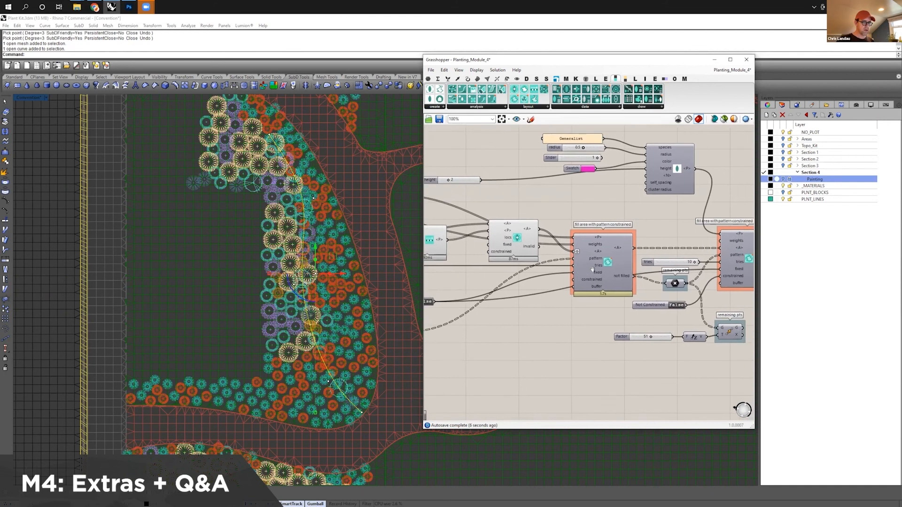
{"action": "right_click_drag", "start_coordinate": [593, 269], "coordinate": [603, 277]}
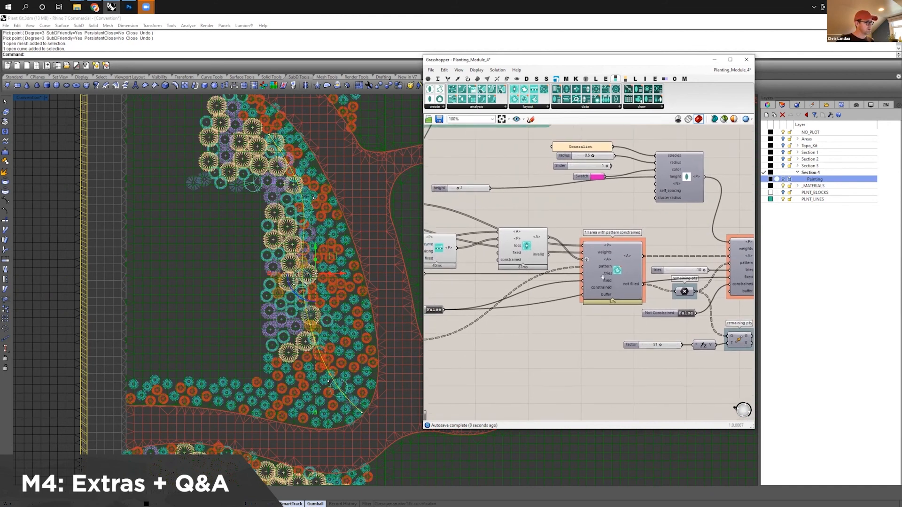
{"action": "right_click_drag", "start_coordinate": [526, 250], "coordinate": [606, 257]}
{"action": "left_click", "coordinate": [606, 257]}
{"action": "left_click_drag", "start_coordinate": [606, 256], "coordinate": [609, 255]}
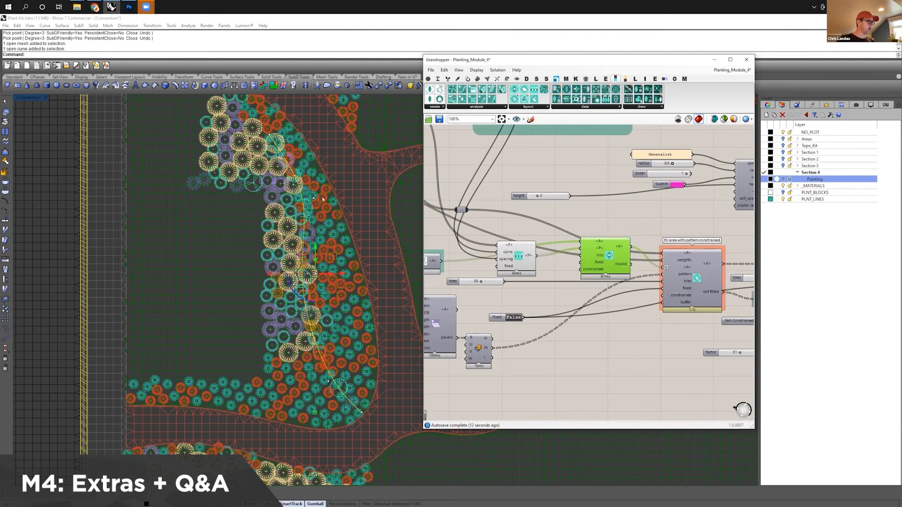
{"action": "scroll", "coordinate": [316, 211], "scroll_direction": "up", "scroll_amount": 4}
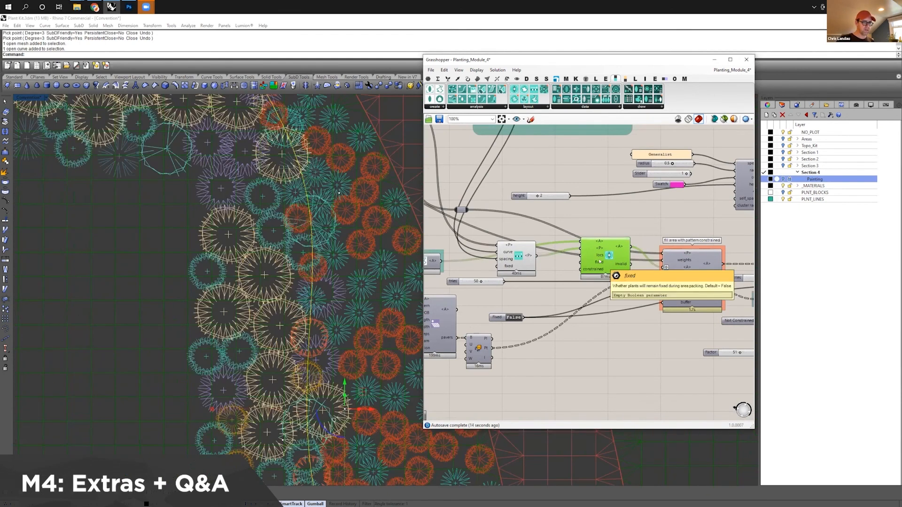
{"action": "right_click", "coordinate": [599, 262]}
{"action": "mouse_move", "coordinate": [641, 330]}
{"action": "left_click", "coordinate": [692, 339]}
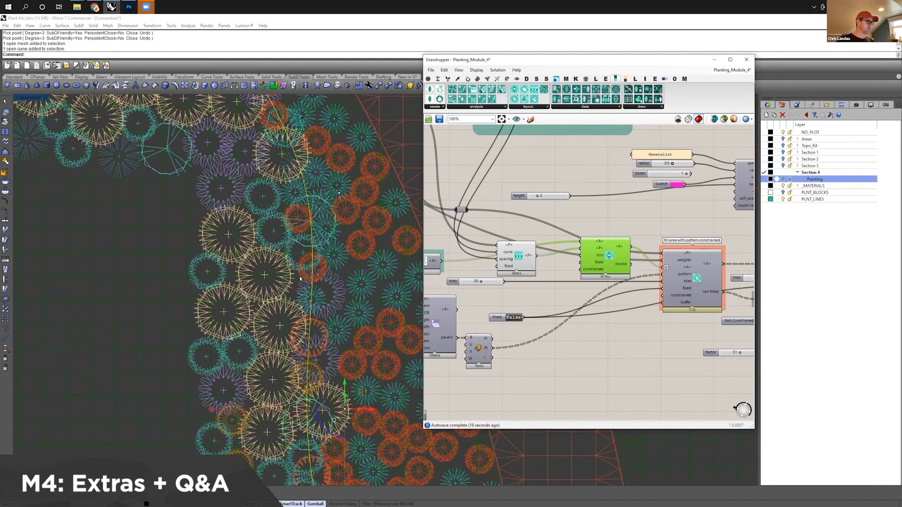
{"action": "scroll", "coordinate": [752, 289], "scroll_direction": "down", "scroll_amount": 2}
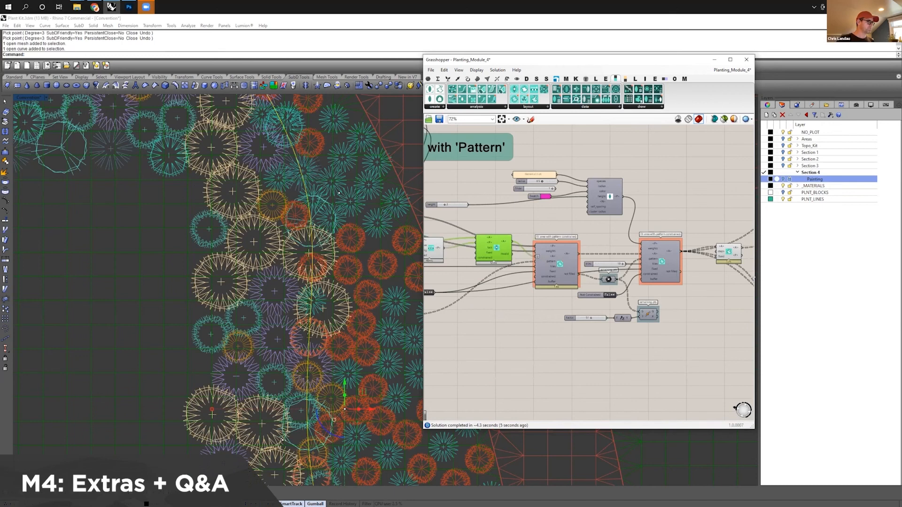
{"action": "left_click", "coordinate": [803, 268]}
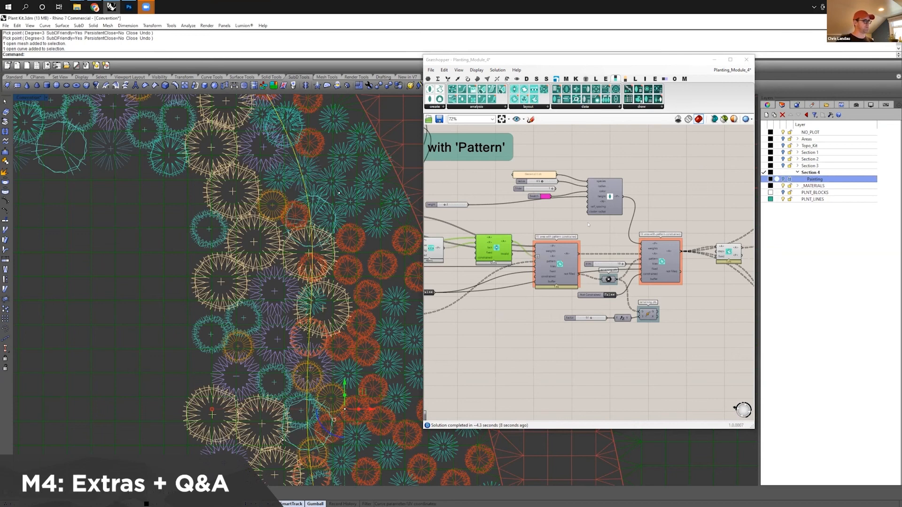
Step: Duplicate the placement curve once on each side of the original and select all three curves, excluding the planting mesh
{"action": "scroll", "coordinate": [344, 371], "scroll_direction": "down", "scroll_amount": 5}
{"action": "scroll", "coordinate": [344, 368], "scroll_direction": "up", "scroll_amount": 2}
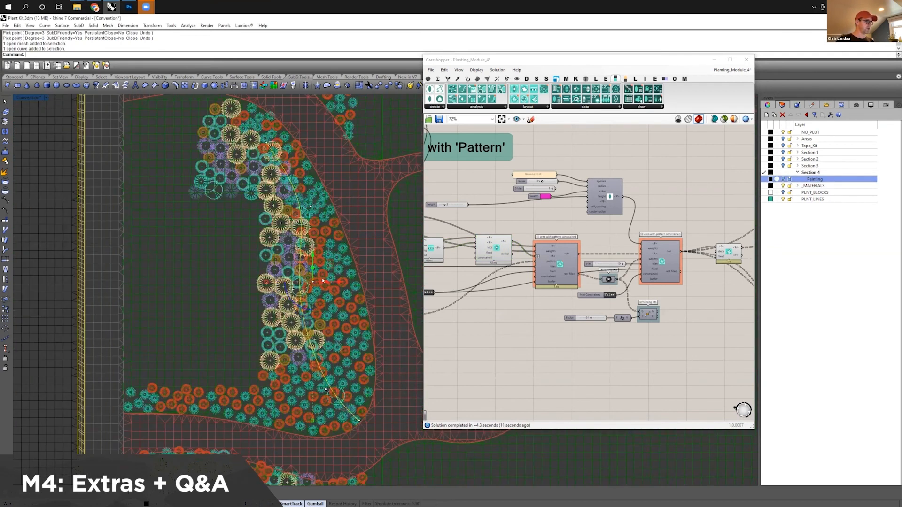
{"action": "scroll", "coordinate": [314, 224], "scroll_direction": "up", "scroll_amount": 3}
{"action": "left_click_drag", "start_coordinate": [319, 209], "coordinate": [362, 198]}
{"action": "left_click", "coordinate": [303, 272]}
{"action": "left_click", "coordinate": [305, 272], "text": "shift"}
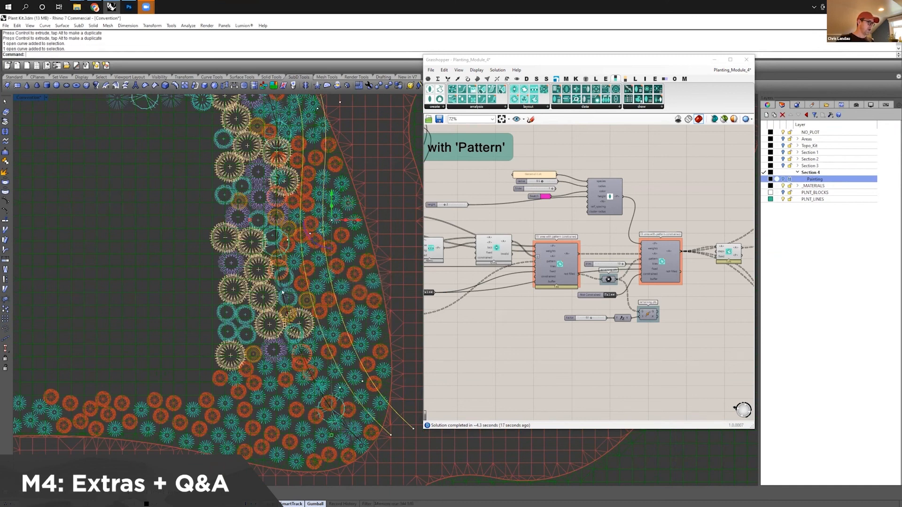
{"action": "left_click", "coordinate": [311, 371], "text": "shift"}
{"action": "left_click", "coordinate": [312, 371], "text": "shift"}
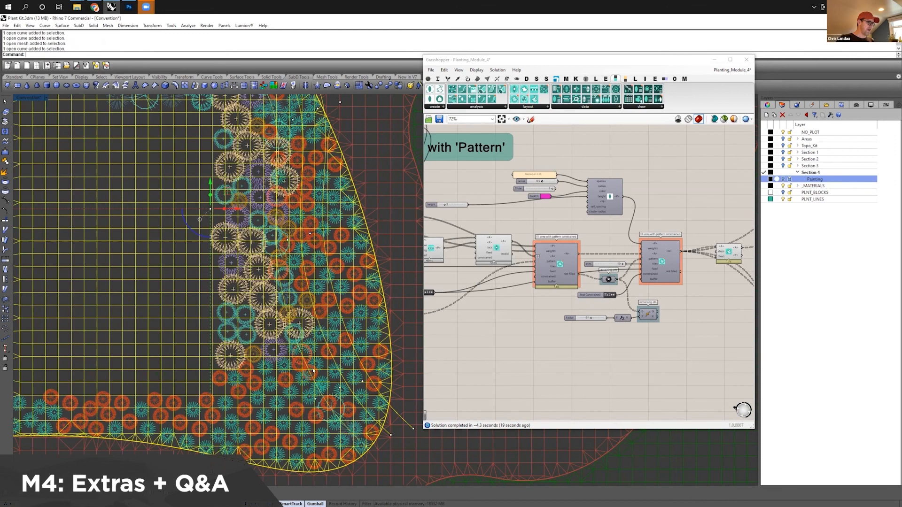
{"action": "left_click", "coordinate": [313, 371], "text": "ctrl"}
{"action": "scroll", "coordinate": [367, 436], "scroll_direction": "down", "scroll_amount": 2}
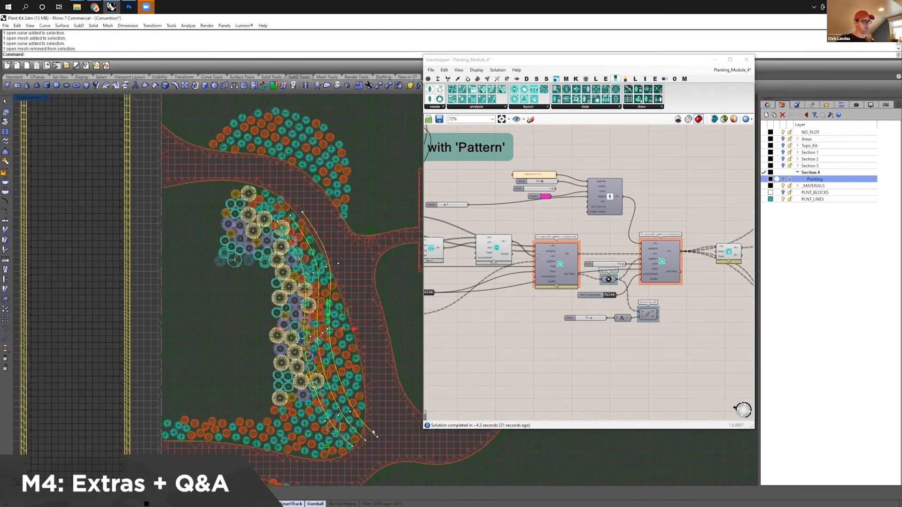
{"action": "scroll", "coordinate": [369, 413], "scroll_direction": "up", "scroll_amount": 2}
{"action": "scroll", "coordinate": [372, 410], "scroll_direction": "up", "scroll_amount": 2}
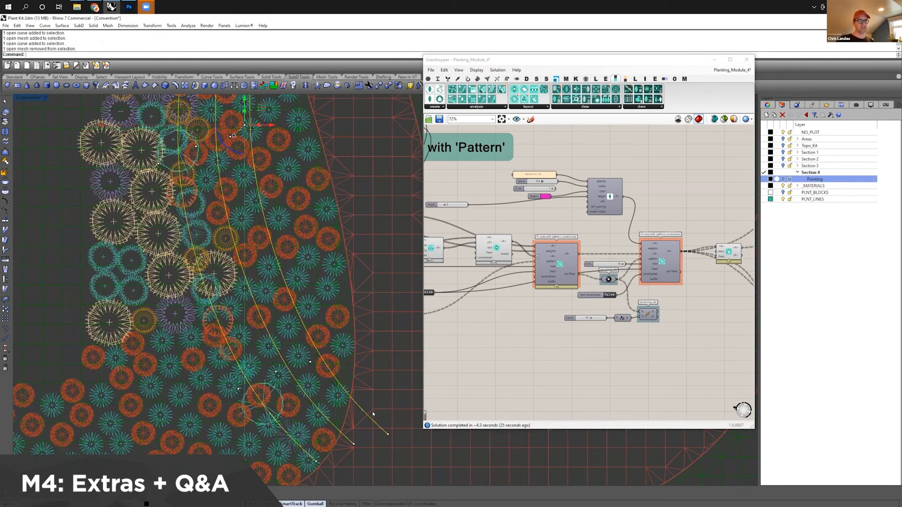
Step: Move the curve parameter above the create planting area component and reference the three selected curves in it as multiple curves
{"action": "scroll", "coordinate": [570, 246], "scroll_direction": "down", "scroll_amount": 4}
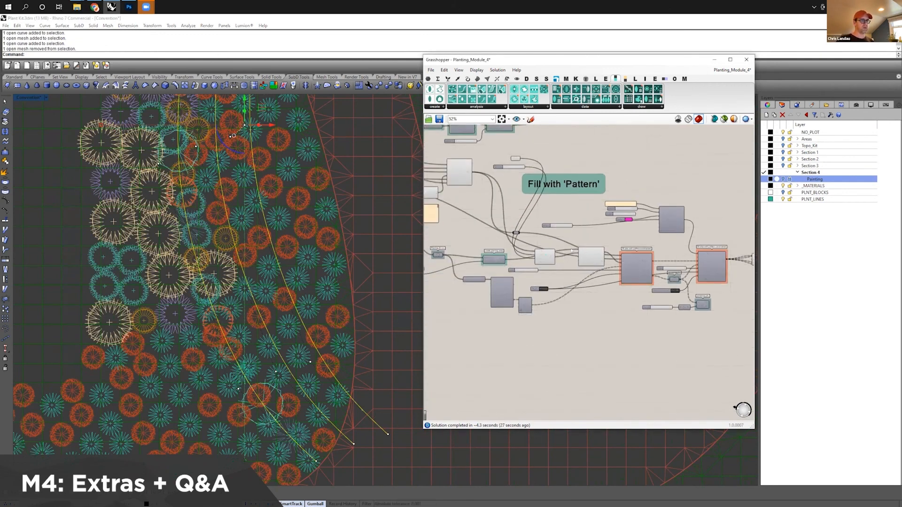
{"action": "scroll", "coordinate": [570, 246], "scroll_direction": "down", "scroll_amount": 2}
{"action": "scroll", "coordinate": [690, 262], "scroll_direction": "up", "scroll_amount": 5}
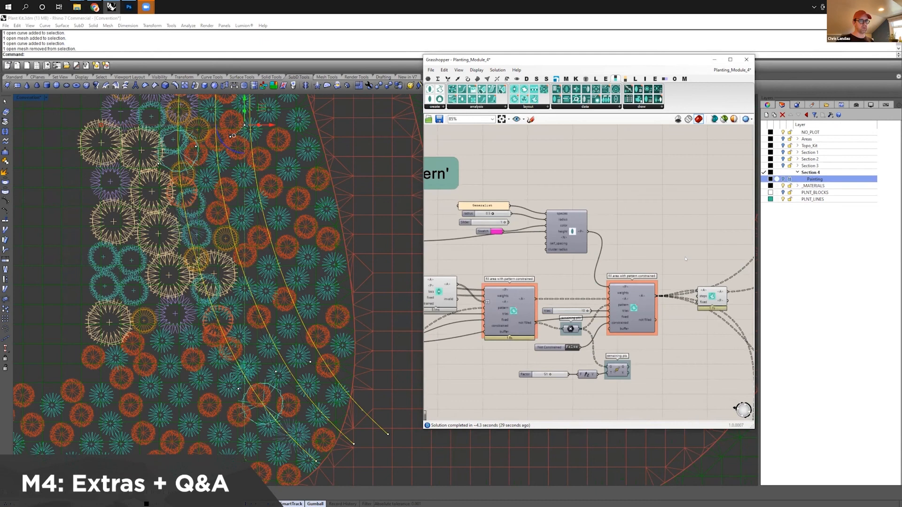
{"action": "right_click_drag", "start_coordinate": [707, 261], "coordinate": [654, 264]}
{"action": "scroll", "coordinate": [658, 270], "scroll_direction": "down", "scroll_amount": 5}
{"action": "scroll", "coordinate": [539, 285], "scroll_direction": "up", "scroll_amount": 7}
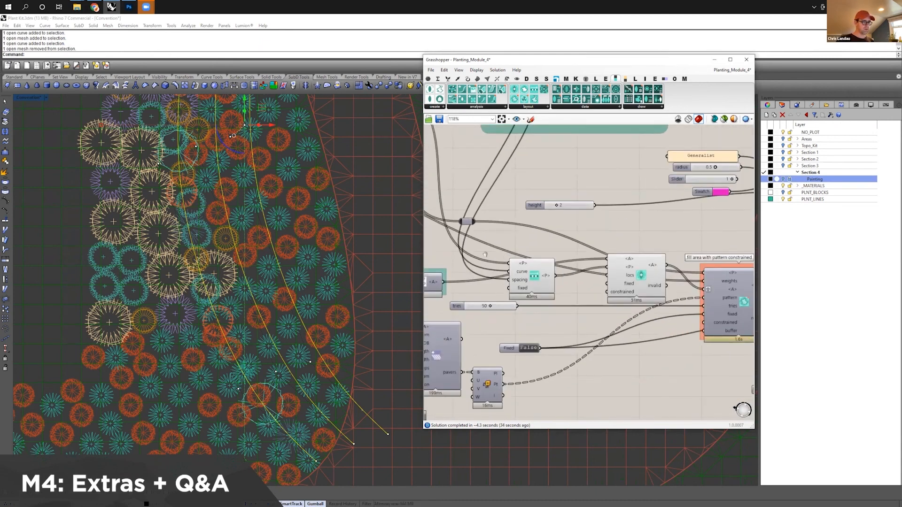
{"action": "scroll", "coordinate": [485, 254], "scroll_direction": "down", "scroll_amount": 4}
{"action": "right_click_drag", "start_coordinate": [561, 264], "coordinate": [600, 273]}
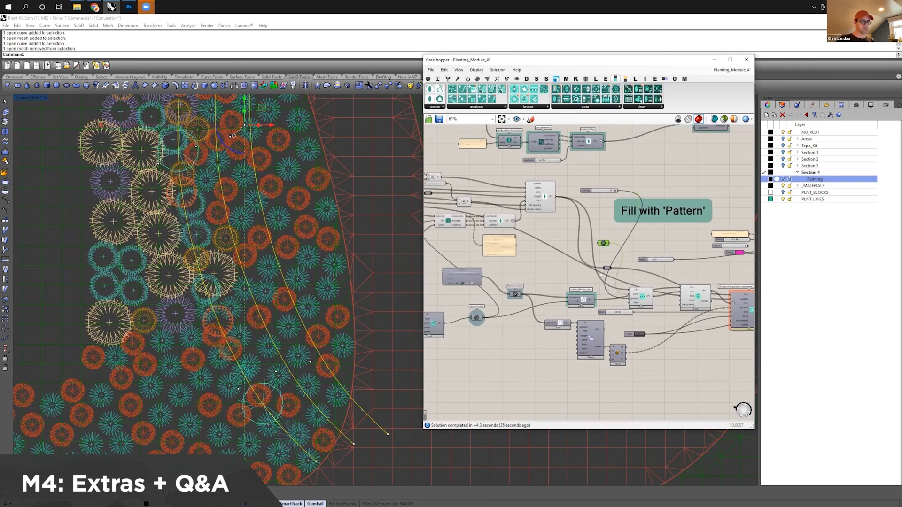
{"action": "scroll", "coordinate": [587, 285], "scroll_direction": "up", "scroll_amount": 4}
{"action": "right_click", "coordinate": [586, 283]}
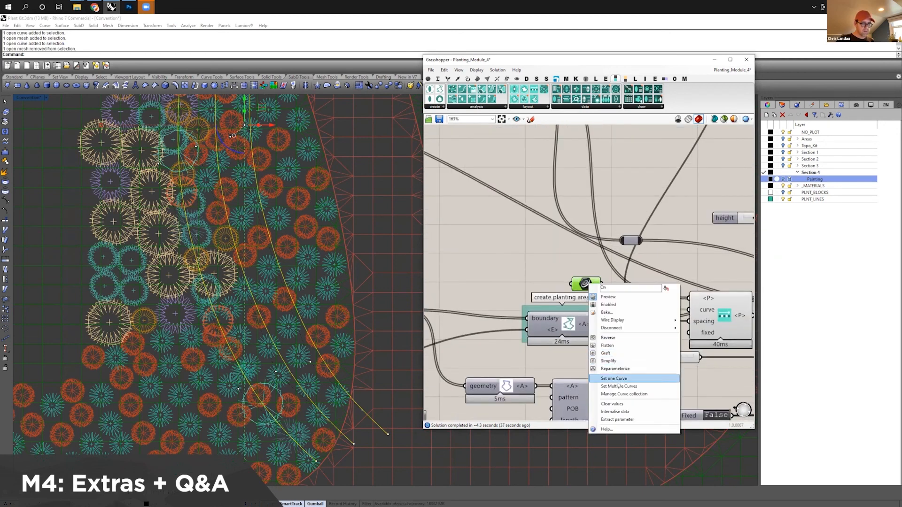
{"action": "left_click", "coordinate": [618, 386]}
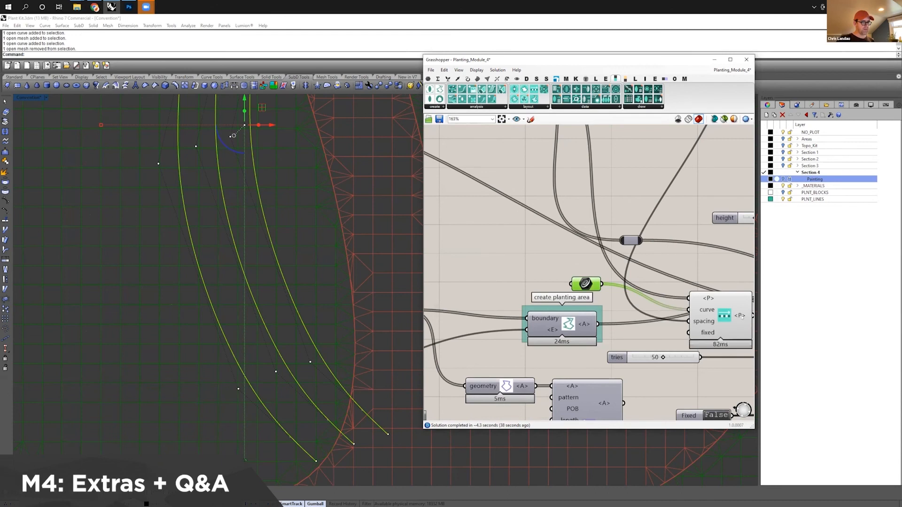
Step: Flatten the plant output of the plants-along-curve component and check the resulting planting layout
{"action": "right_click_drag", "start_coordinate": [741, 315], "coordinate": [467, 285]}
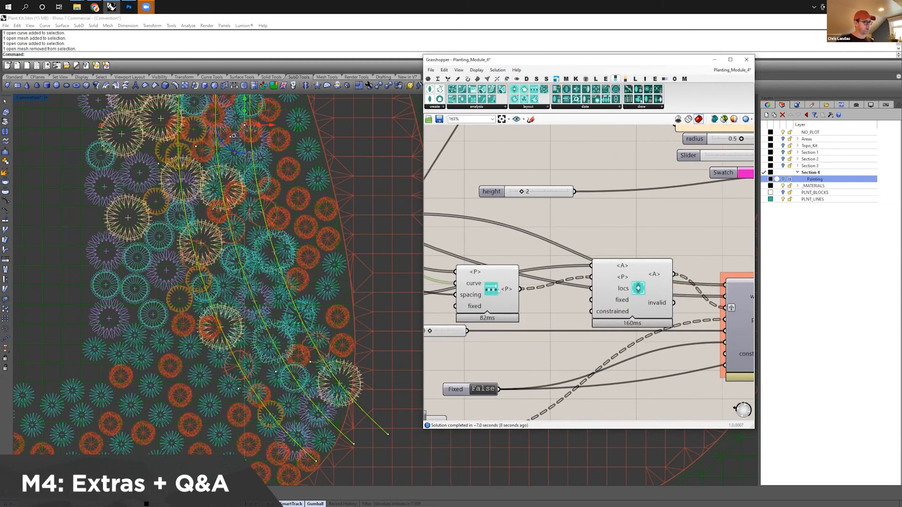
{"action": "mouse_move", "coordinate": [506, 290]}
{"action": "right_click", "coordinate": [505, 289]}
{"action": "left_click", "coordinate": [537, 331]}
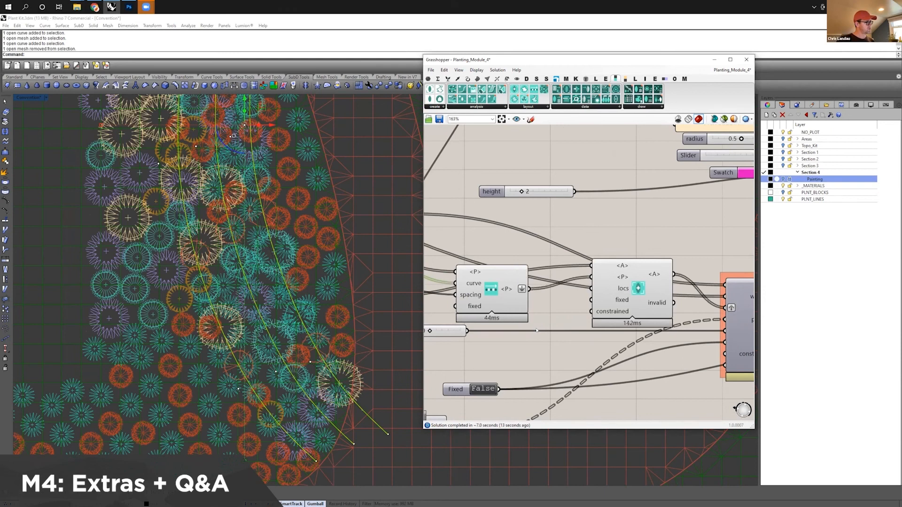
{"action": "scroll", "coordinate": [260, 325], "scroll_direction": "down", "scroll_amount": 5}
{"action": "scroll", "coordinate": [590, 281], "scroll_direction": "down", "scroll_amount": 3}
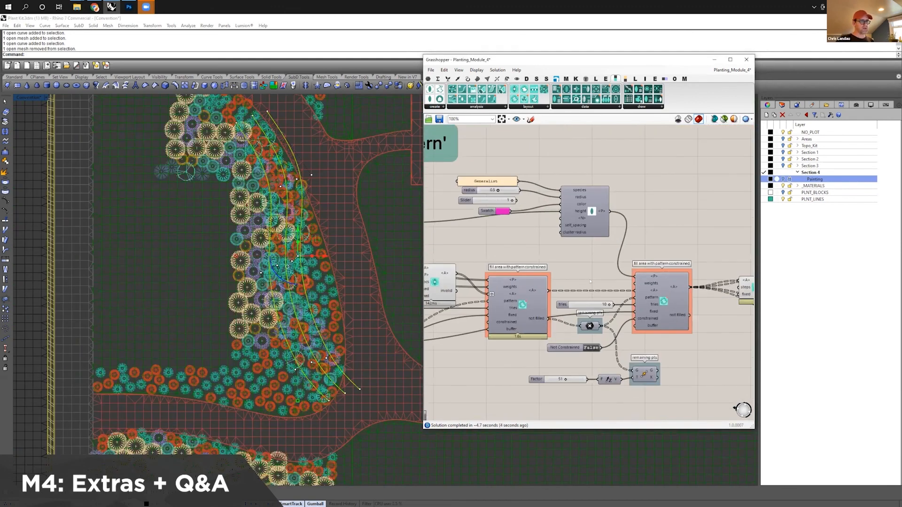
{"action": "scroll", "coordinate": [455, 275], "scroll_direction": "down", "scroll_amount": 2}
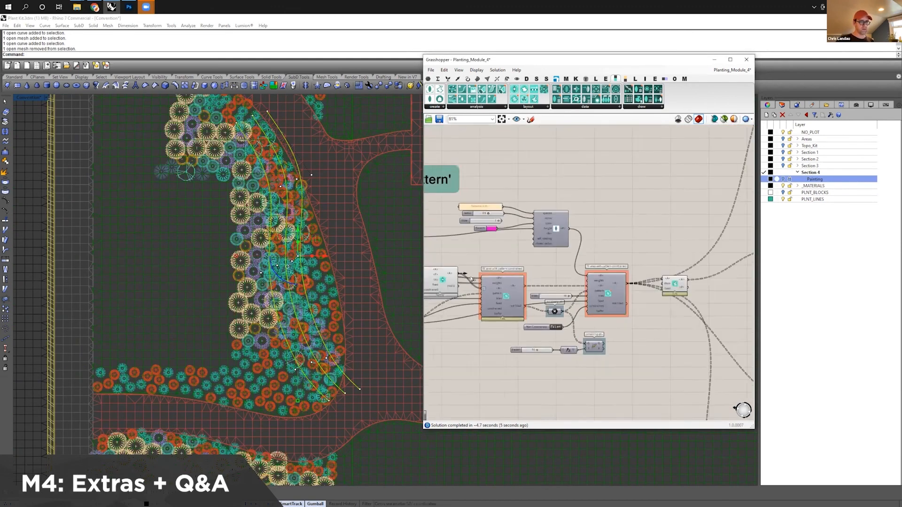
Step: Set the max_sp slider that feeds the plant generator's species limits to 3
{"action": "scroll", "coordinate": [638, 272], "scroll_direction": "up", "scroll_amount": 2}
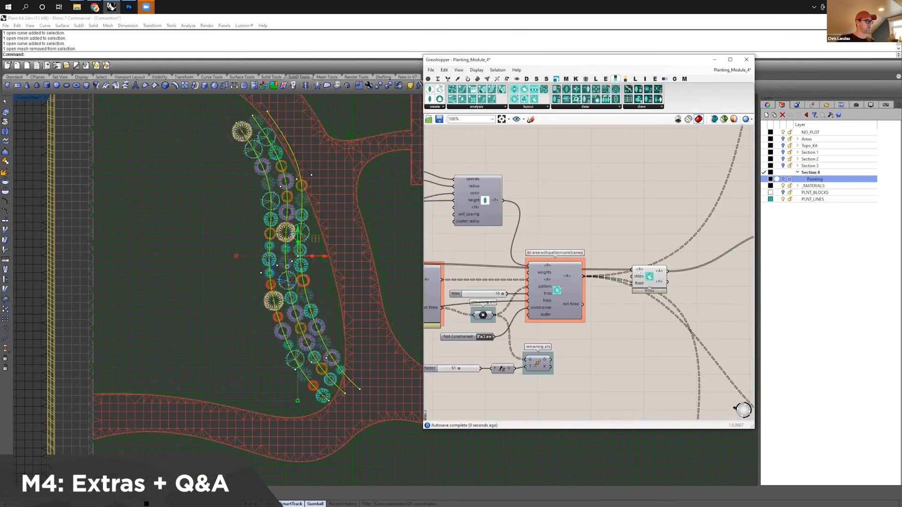
{"action": "right_click_drag", "start_coordinate": [332, 319], "coordinate": [334, 340]}
{"action": "scroll", "coordinate": [335, 340], "scroll_direction": "down", "scroll_amount": 2}
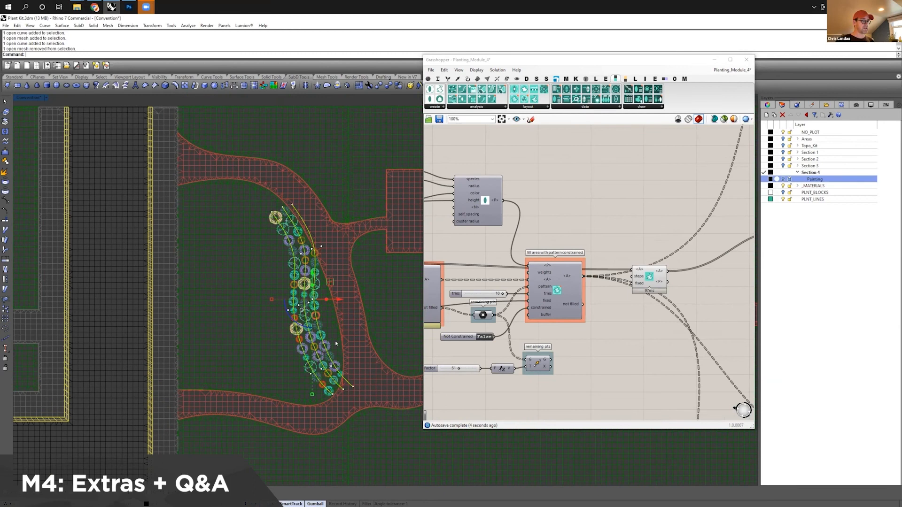
{"action": "scroll", "coordinate": [330, 343], "scroll_direction": "up", "scroll_amount": 2}
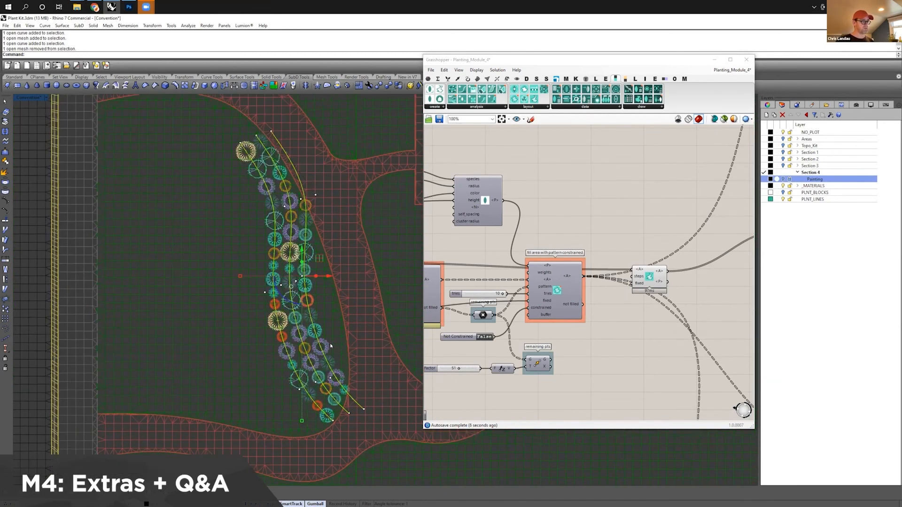
{"action": "key", "text": "ctrl+2"}
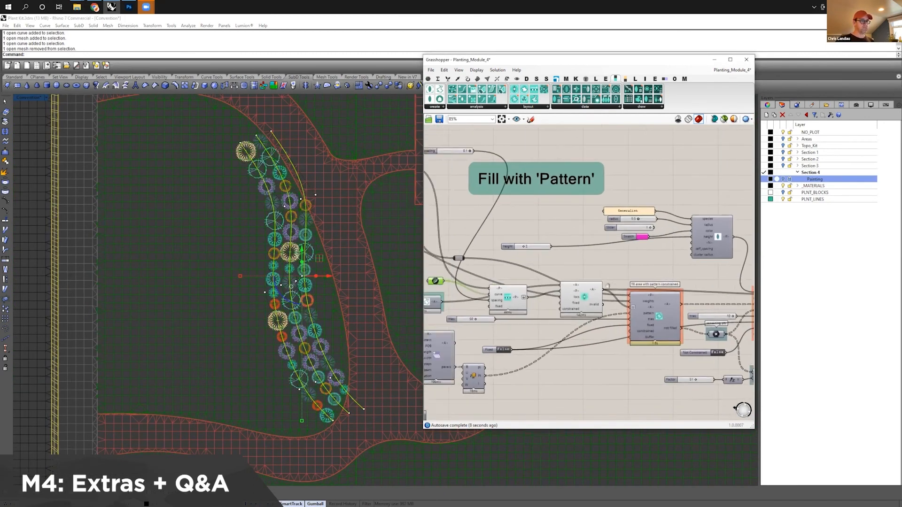
{"action": "key", "text": "ctrl+3"}
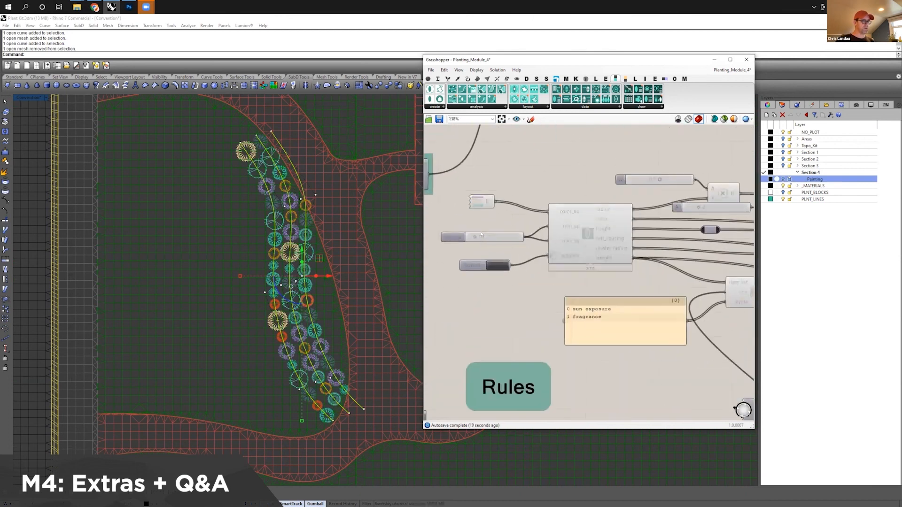
{"action": "double_click", "coordinate": [474, 237]}
{"action": "type", "text": "3"}
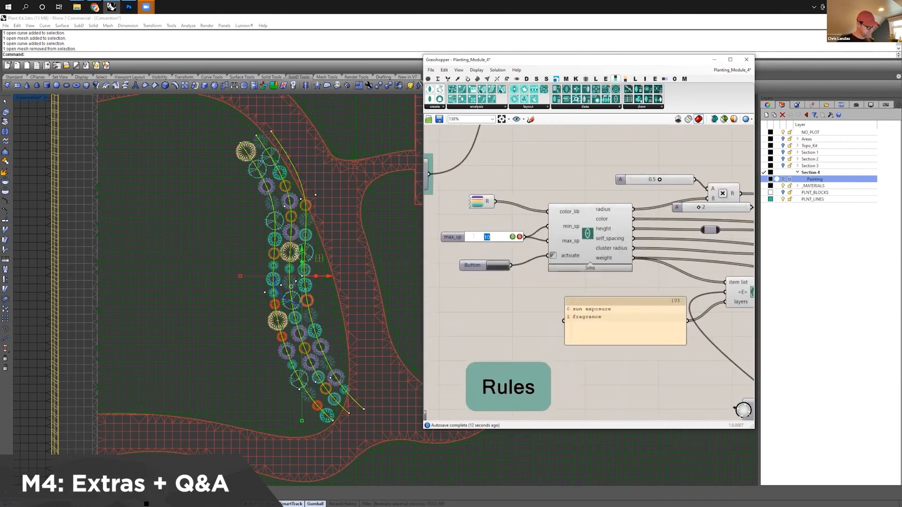
{"action": "key", "text": "Return"}
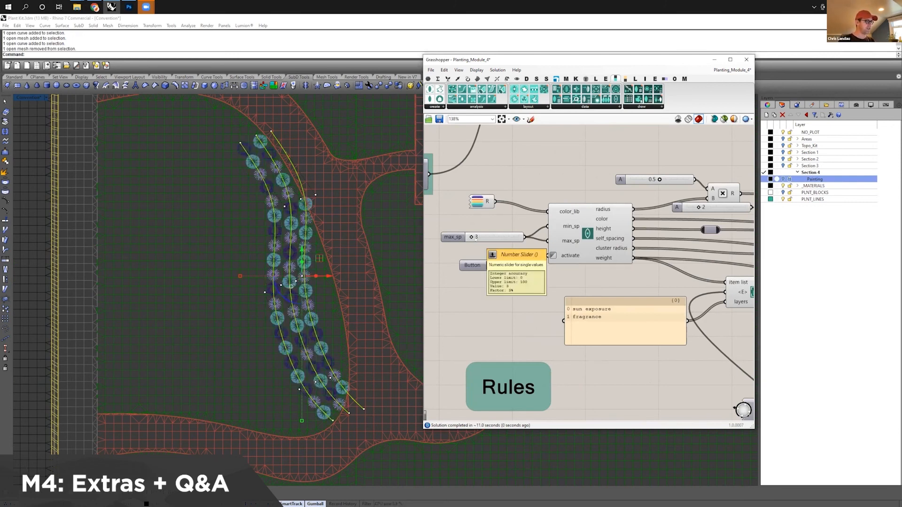
Step: Move the add plants constrained component closer to the plants-along-curve component and clear the selection of the curves in the model
{"action": "scroll", "coordinate": [527, 267], "scroll_direction": "down", "scroll_amount": 4}
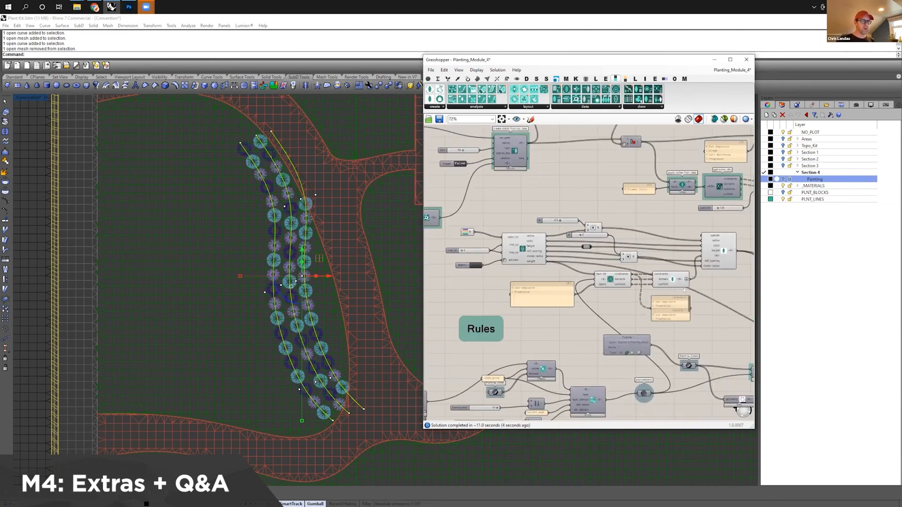
{"action": "right_click_drag", "start_coordinate": [747, 320], "coordinate": [570, 284]}
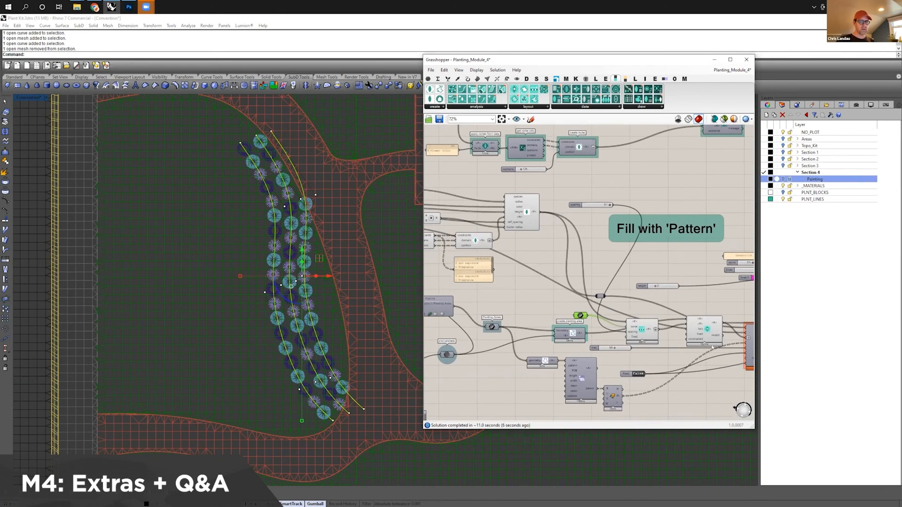
{"action": "scroll", "coordinate": [712, 346], "scroll_direction": "up", "scroll_amount": 5}
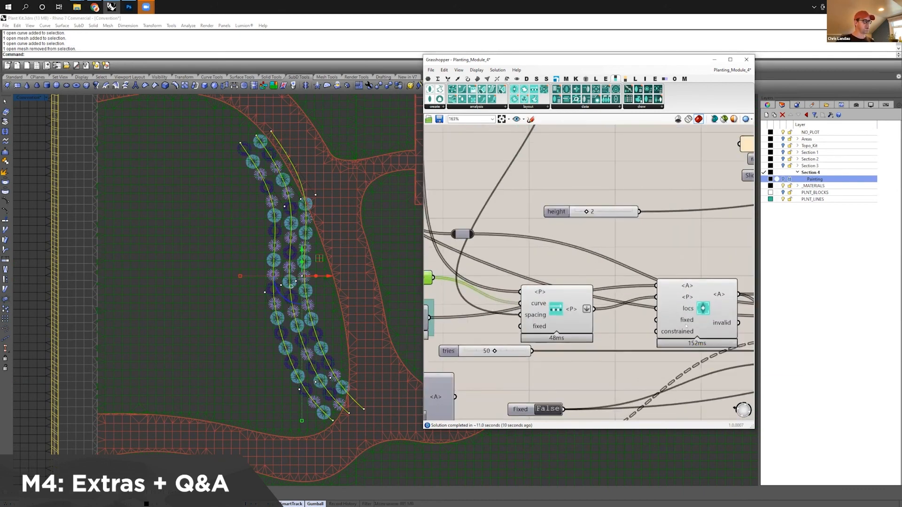
{"action": "left_click_drag", "start_coordinate": [707, 310], "coordinate": [701, 312]}
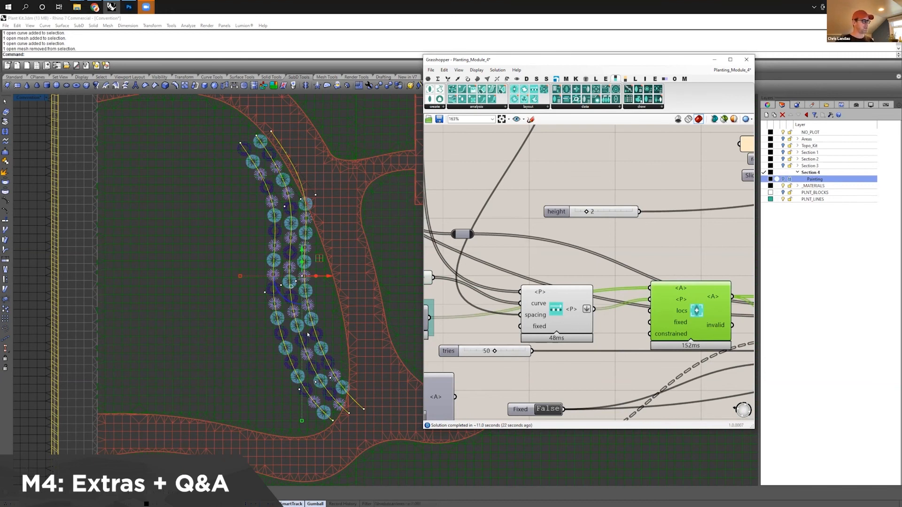
{"action": "scroll", "coordinate": [309, 335], "scroll_direction": "down", "scroll_amount": 5}
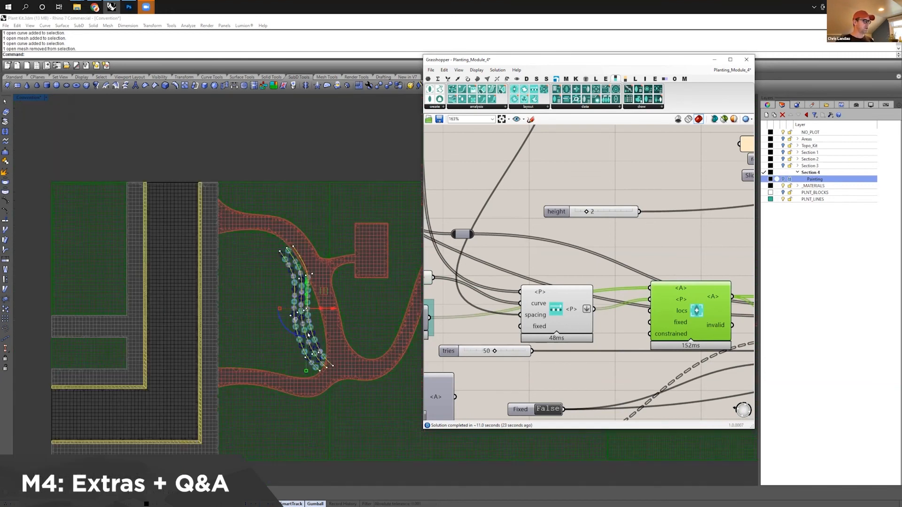
{"action": "scroll", "coordinate": [308, 335], "scroll_direction": "up", "scroll_amount": 3}
{"action": "scroll", "coordinate": [301, 328], "scroll_direction": "down", "scroll_amount": 5}
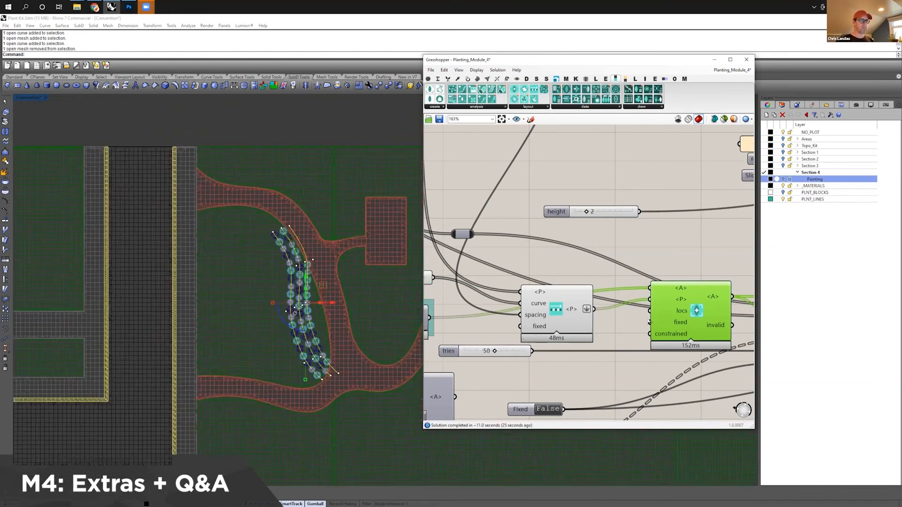
{"action": "left_click_drag", "start_coordinate": [692, 311], "coordinate": [674, 319]}
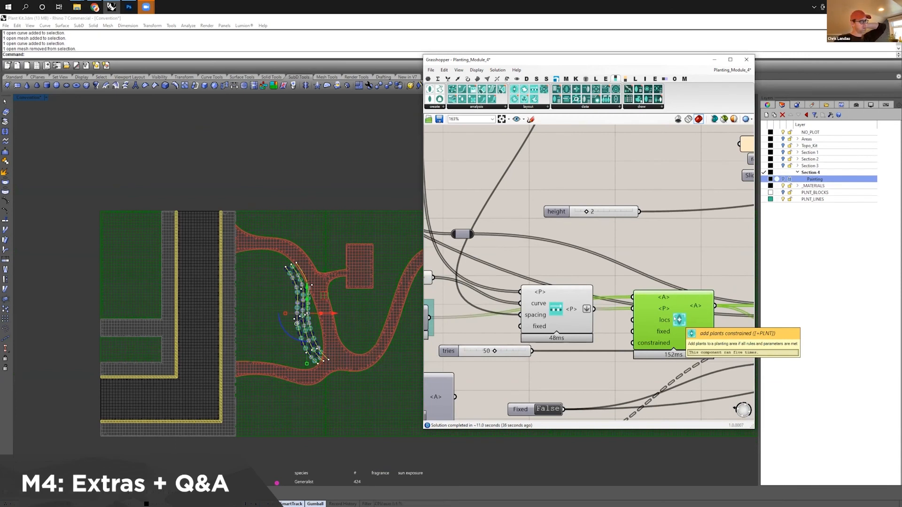
{"action": "left_click", "coordinate": [370, 193]}
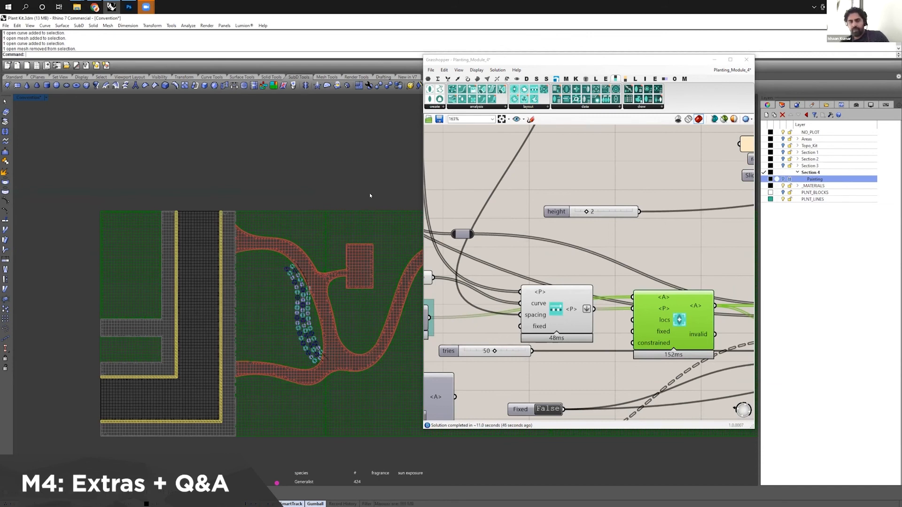
Step: Connect the planting area output of the last pattern-constrained fill component to the area input of the packing component
{"action": "right_click_drag", "start_coordinate": [579, 352], "coordinate": [611, 253]}
{"action": "scroll", "coordinate": [612, 254], "scroll_direction": "down", "scroll_amount": 5}
{"action": "scroll", "coordinate": [612, 253], "scroll_direction": "up", "scroll_amount": 2}
{"action": "right_click_drag", "start_coordinate": [738, 230], "coordinate": [593, 276]}
{"action": "scroll", "coordinate": [592, 276], "scroll_direction": "down", "scroll_amount": 2}
{"action": "scroll", "coordinate": [591, 263], "scroll_direction": "up", "scroll_amount": 2}
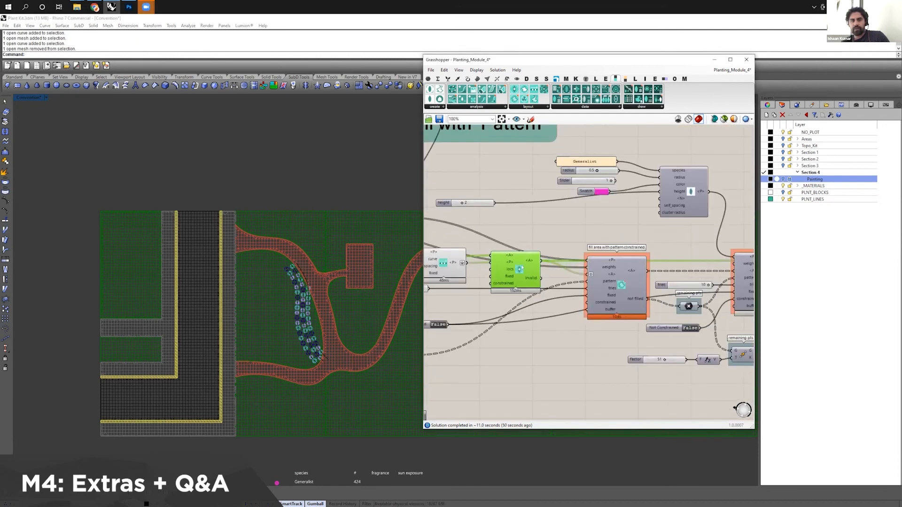
{"action": "left_click_drag", "start_coordinate": [587, 274], "coordinate": [496, 262]}
{"action": "scroll", "coordinate": [613, 275], "scroll_direction": "down", "scroll_amount": 1}
{"action": "scroll", "coordinate": [620, 288], "scroll_direction": "down", "scroll_amount": 3}
{"action": "scroll", "coordinate": [496, 262], "scroll_direction": "up", "scroll_amount": 3}
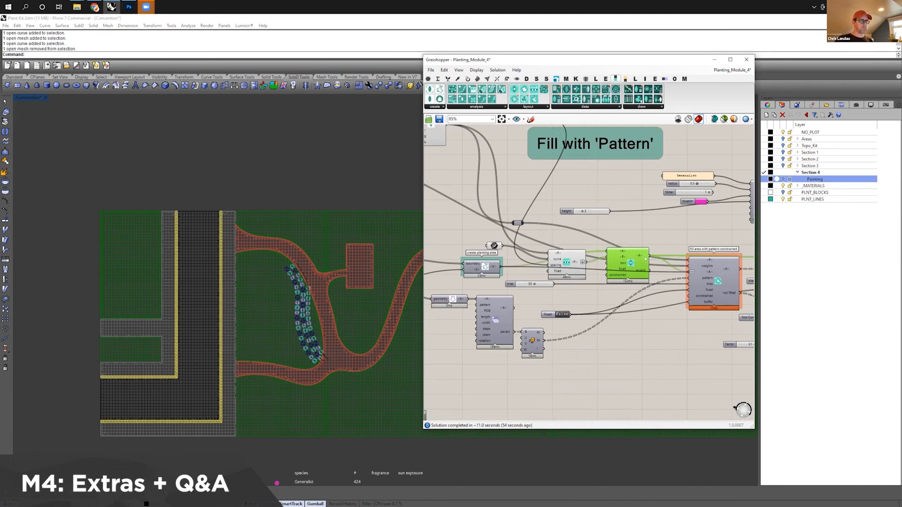
{"action": "scroll", "coordinate": [644, 258], "scroll_direction": "up", "scroll_amount": 2}
{"action": "right_click_drag", "start_coordinate": [645, 258], "coordinate": [476, 262]}
{"action": "left_click_drag", "start_coordinate": [477, 262], "coordinate": [526, 257]}
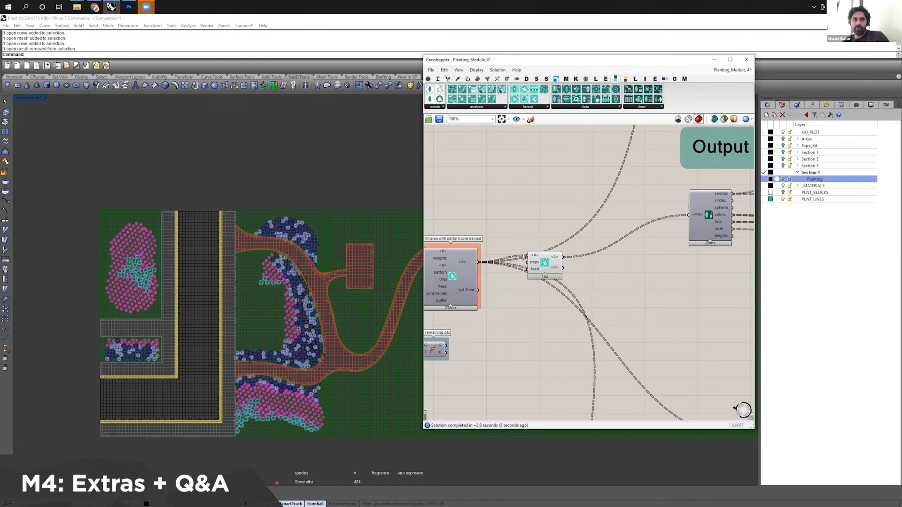
Step: Reposition the Planting Zones parameter slightly and select the geometry-to-area component that feeds the paving pattern component
{"action": "scroll", "coordinate": [544, 269], "scroll_direction": "down", "scroll_amount": 4}
{"action": "scroll", "coordinate": [544, 268], "scroll_direction": "up", "scroll_amount": 3}
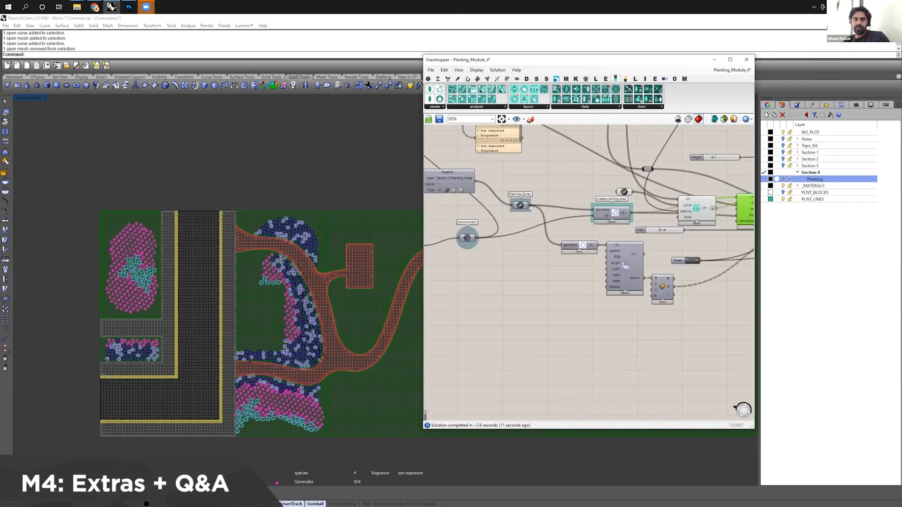
{"action": "left_click", "coordinate": [519, 205]}
{"action": "left_click_drag", "start_coordinate": [519, 205], "coordinate": [524, 209]}
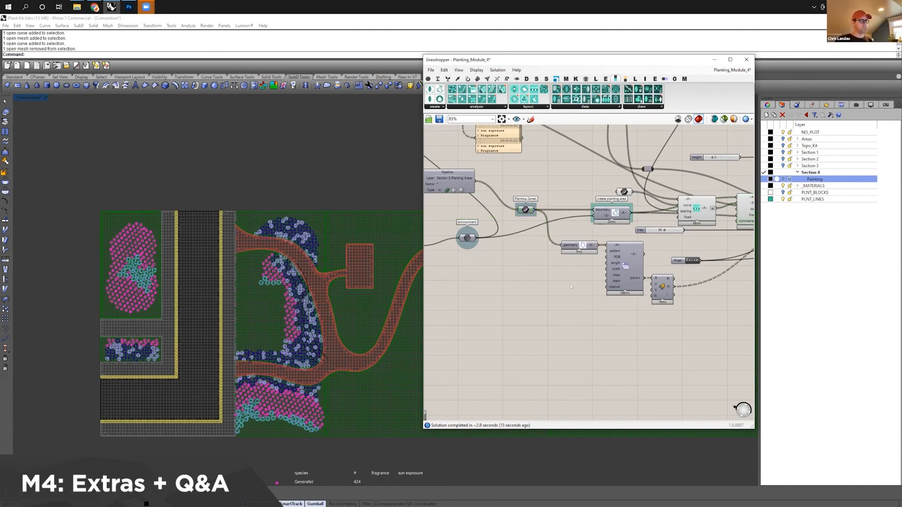
{"action": "scroll", "coordinate": [618, 286], "scroll_direction": "up", "scroll_amount": 3}
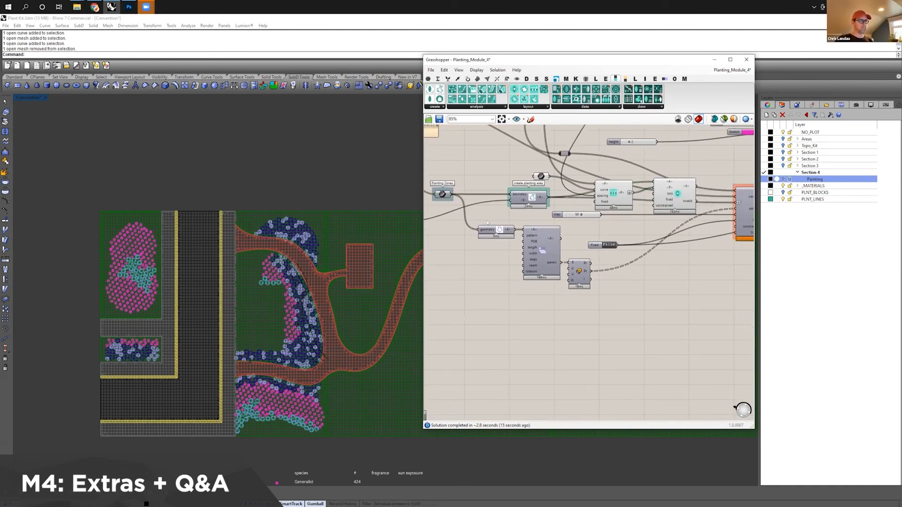
{"action": "left_click_drag", "start_coordinate": [510, 239], "coordinate": [503, 239]}
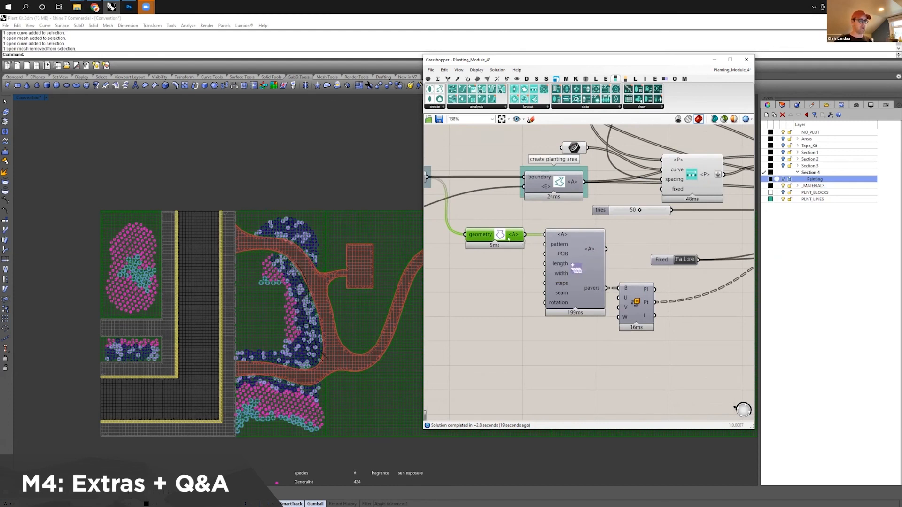
Step: Add an integer slider ranging from 0 to 5 and connect it, at 0, to the paving component's pattern input
{"action": "mouse_move", "coordinate": [486, 239]}
{"action": "mouse_move", "coordinate": [561, 245]}
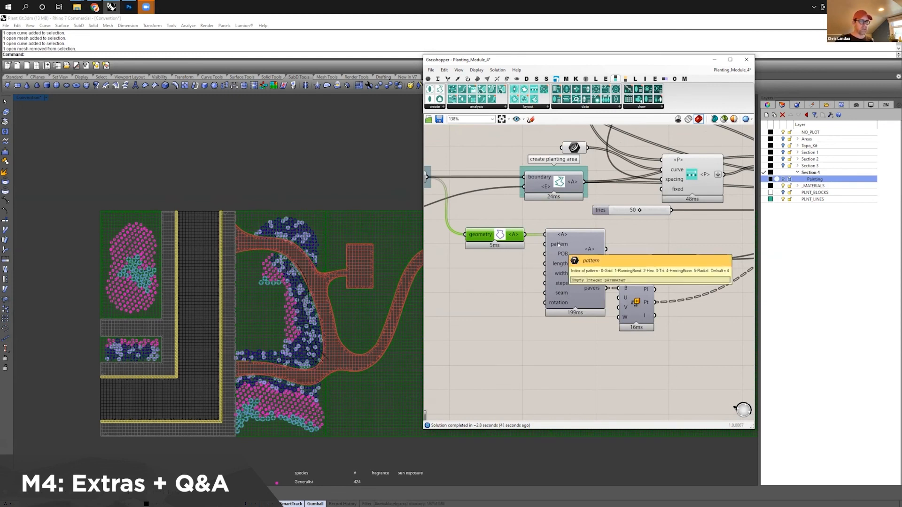
{"action": "double_click", "coordinate": [492, 259]}
{"action": "type", "text": "0..5"}
{"action": "key", "text": "Return"}
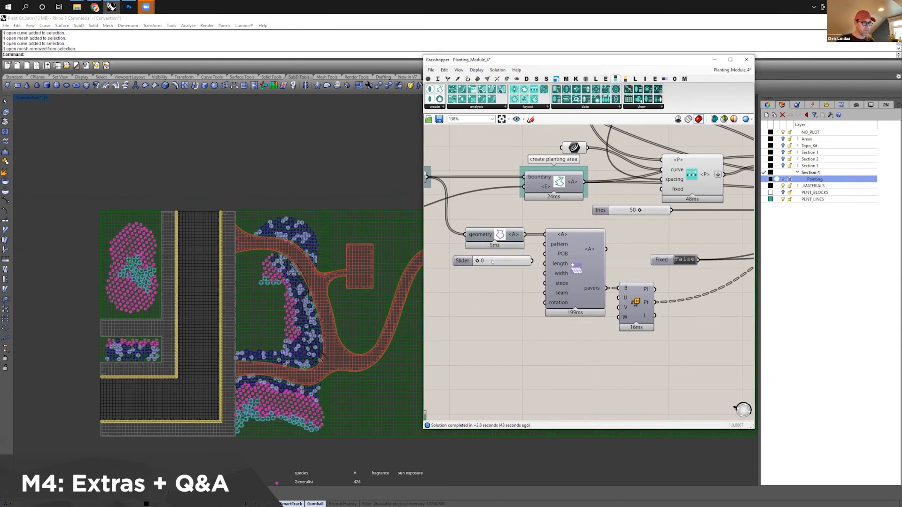
{"action": "left_click_drag", "start_coordinate": [533, 261], "coordinate": [545, 245]}
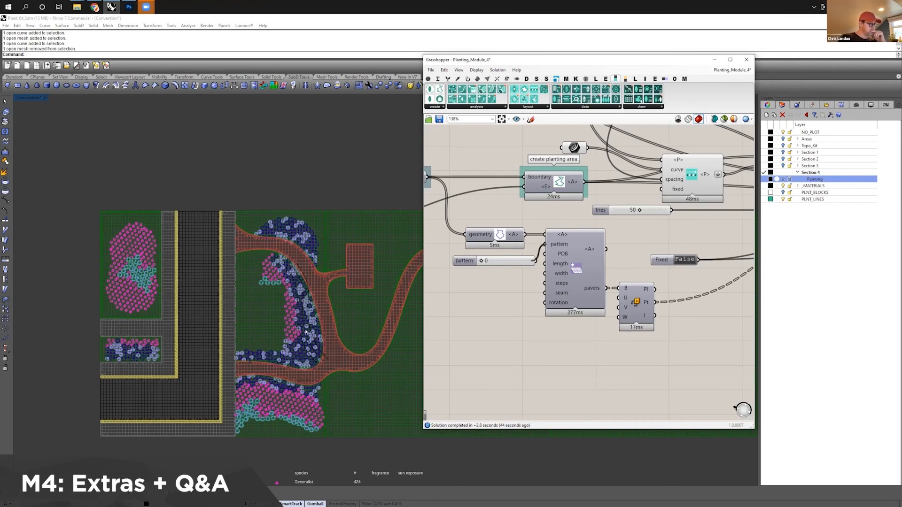
Step: Add a slider with the value 2 and connect it to the width input of the paving pattern component
{"action": "scroll", "coordinate": [332, 354], "scroll_direction": "up", "scroll_amount": 2}
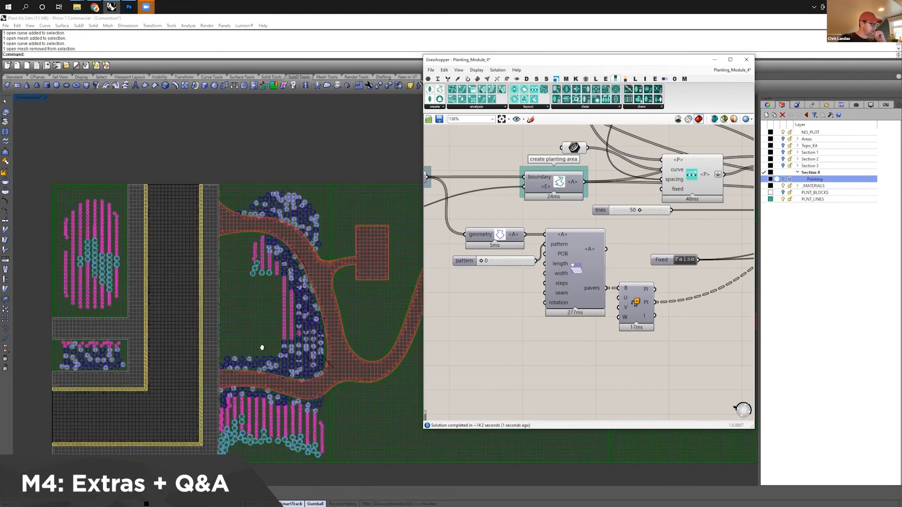
{"action": "scroll", "coordinate": [222, 311], "scroll_direction": "up", "scroll_amount": 5}
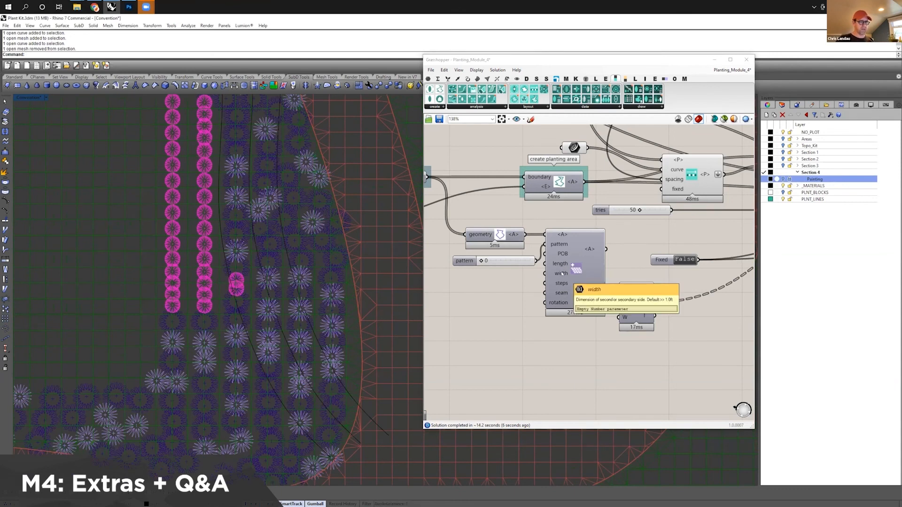
{"action": "double_click", "coordinate": [522, 281]}
{"action": "key", "text": "Return"}
{"action": "left_click_drag", "start_coordinate": [562, 280], "coordinate": [461, 279]}
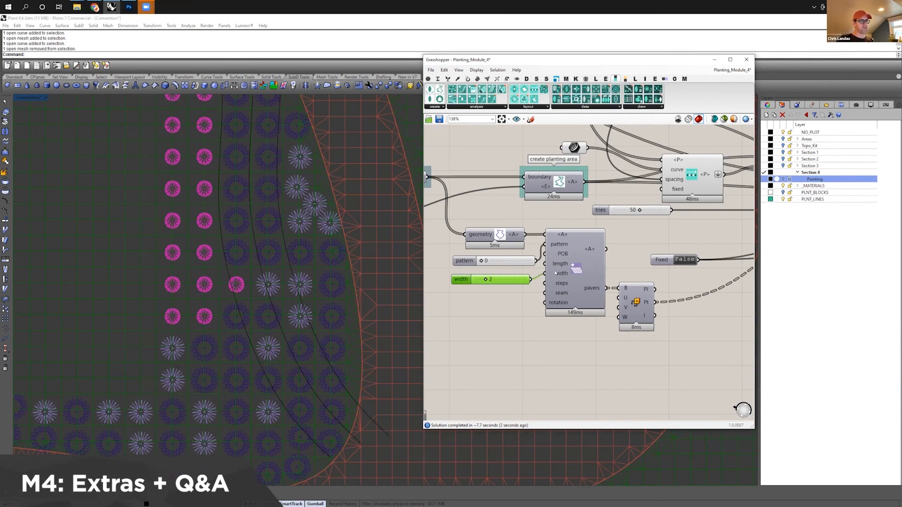
Step: Move the geometry-to-area component farther away from the paving pattern component
{"action": "left_click_drag", "start_coordinate": [517, 239], "coordinate": [526, 242]}
{"action": "mouse_move", "coordinate": [521, 240]}
{"action": "left_click_drag", "start_coordinate": [510, 239], "coordinate": [476, 236]}
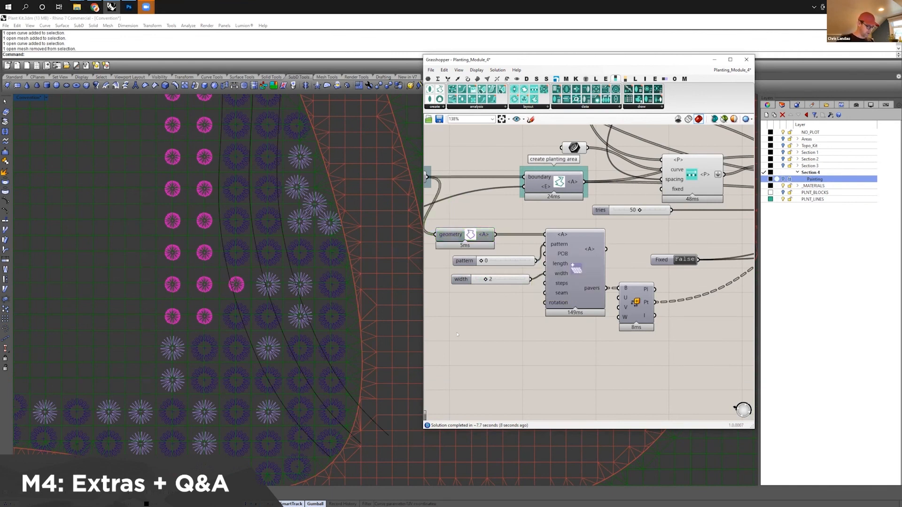
Step: Add a Series component and place it below the width slider
{"action": "double_click", "coordinate": [456, 331]}
{"action": "type", "text": "seri"}
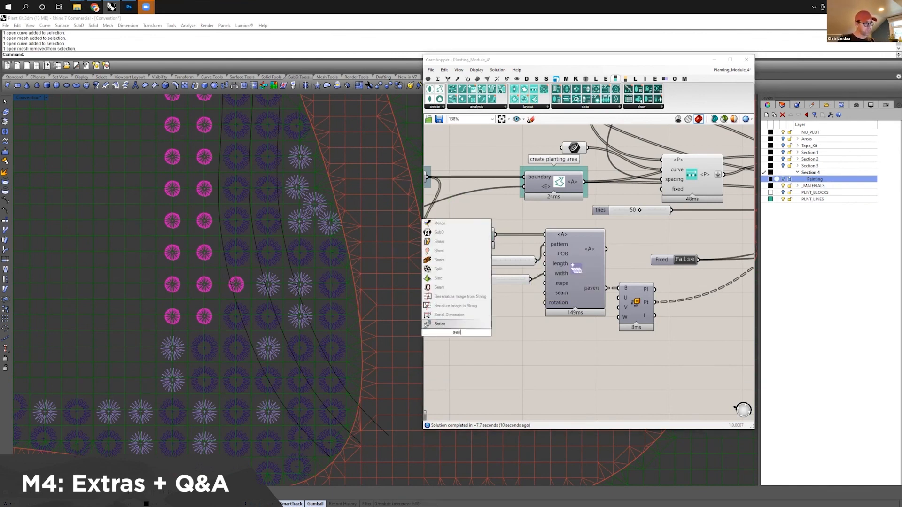
{"action": "key", "text": "Return"}
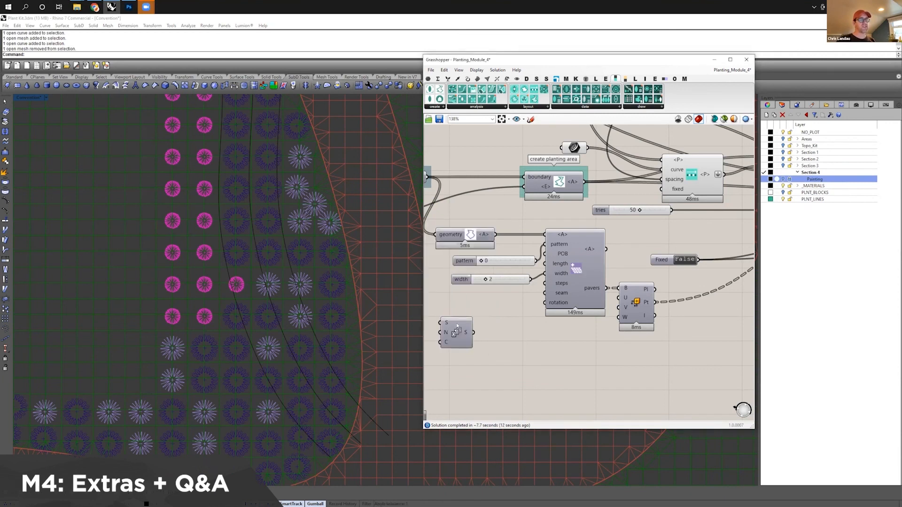
{"action": "left_click_drag", "start_coordinate": [457, 326], "coordinate": [485, 326]}
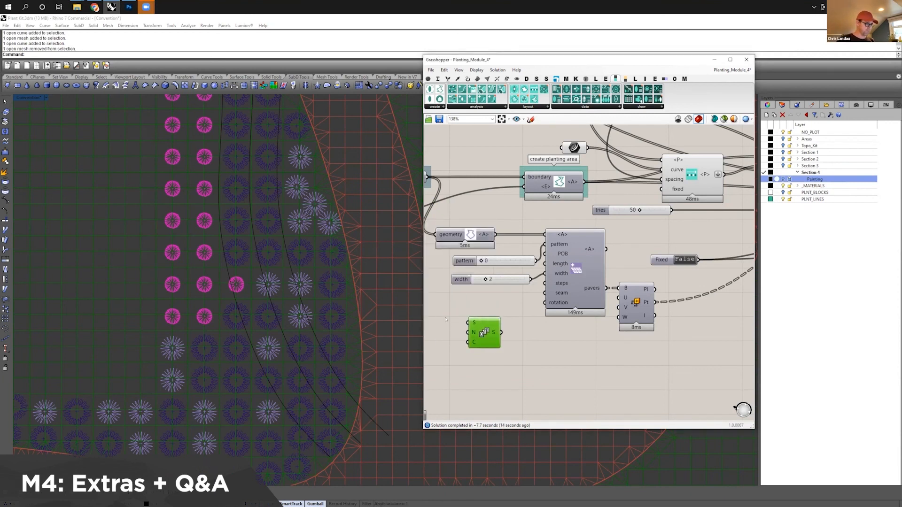
Step: Add a List Length component, feed it the geometry-to-area output, connect it to the Series count, and align it with that input
{"action": "double_click", "coordinate": [445, 318]}
{"action": "type", "text": "lis"}
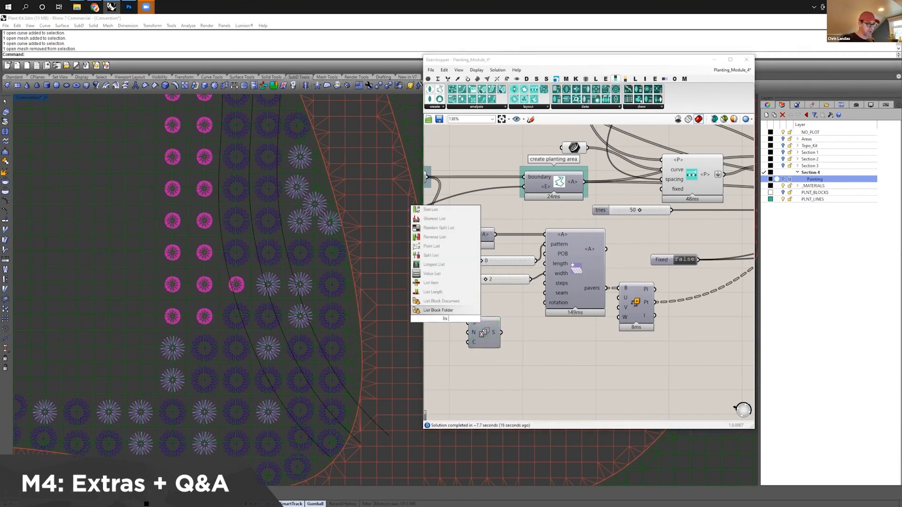
{"action": "key", "text": "Return"}
{"action": "left_click_drag", "start_coordinate": [494, 234], "coordinate": [468, 343]}
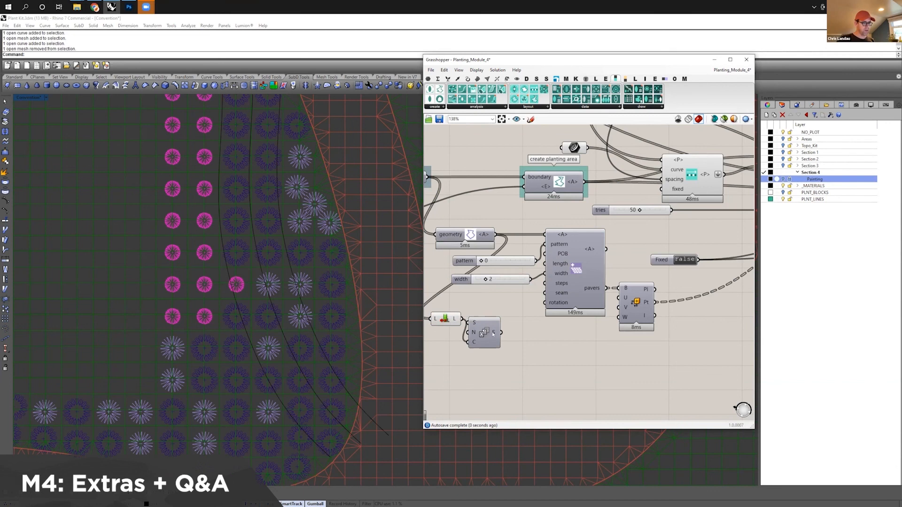
{"action": "mouse_move", "coordinate": [493, 333]}
{"action": "left_click_drag", "start_coordinate": [445, 319], "coordinate": [441, 342]}
Step: Add a slider with the value 1 as the Series start, with List Length placed below it and Series shifted beside them
{"action": "left_click", "coordinate": [460, 319]}
{"action": "double_click", "coordinate": [461, 318]}
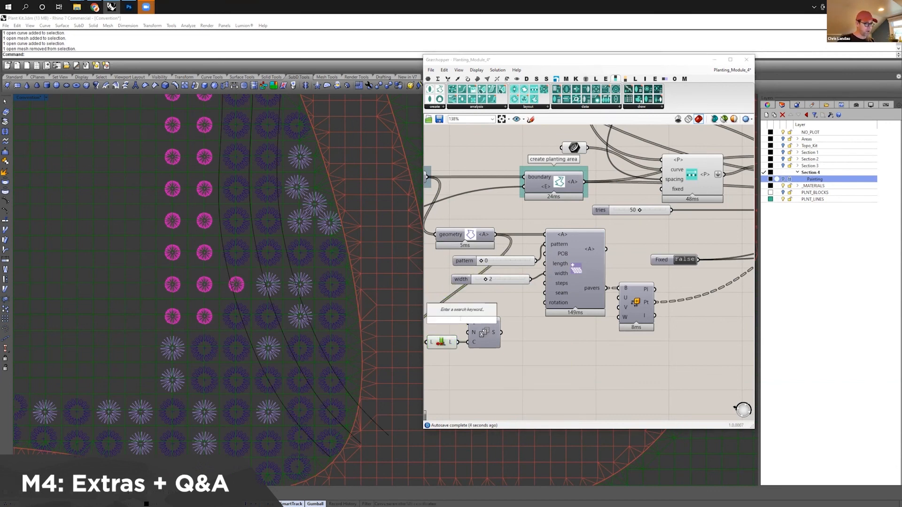
{"action": "type", "text": "1"}
{"action": "key", "text": "Return"}
{"action": "left_click_drag", "start_coordinate": [469, 322], "coordinate": [476, 320]}
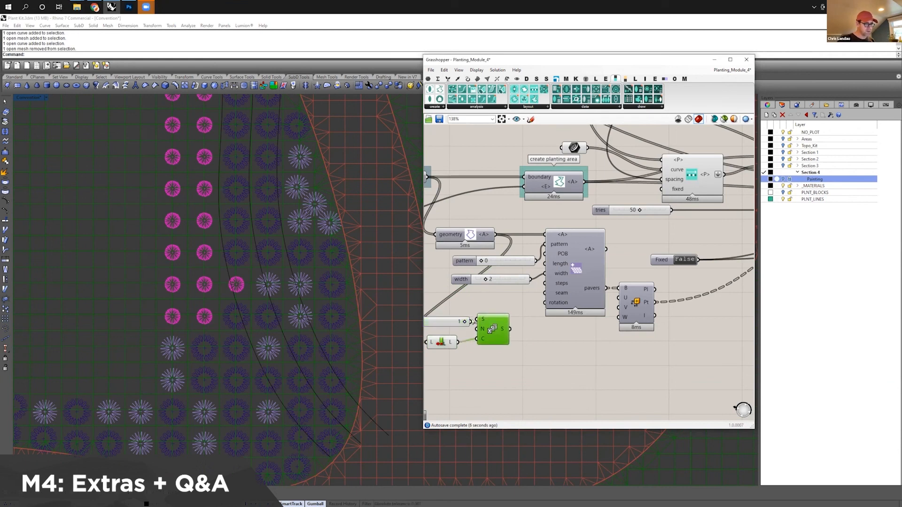
Step: Lock the solver, feed the Series output into the paving pattern's length and width in place of the slider, and unlock the solver
{"action": "mouse_move", "coordinate": [503, 330]}
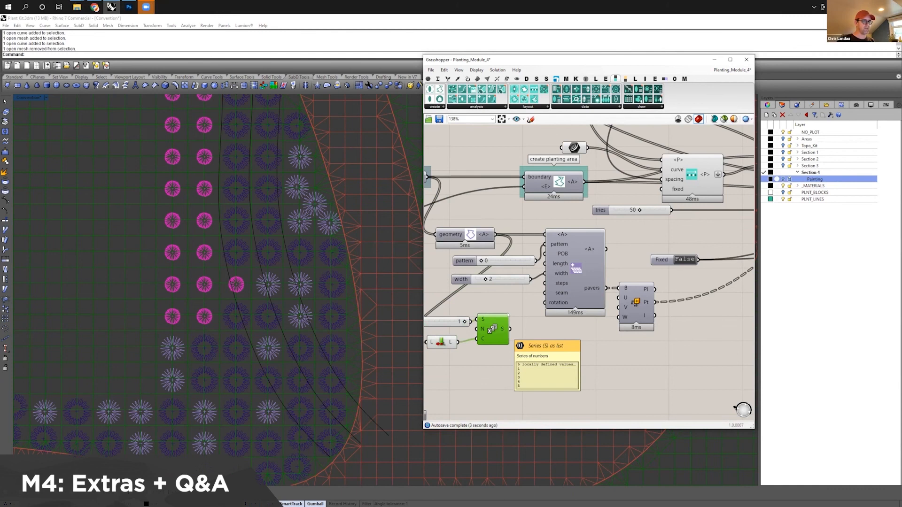
{"action": "left_click_drag", "start_coordinate": [510, 328], "coordinate": [519, 299]}
{"action": "key", "text": "space"}
{"action": "left_click", "coordinate": [434, 273]}
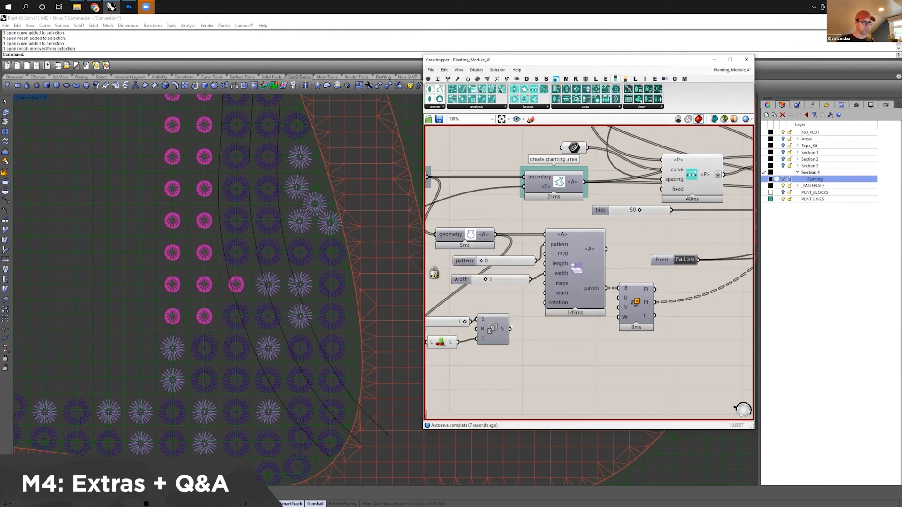
{"action": "left_click_drag", "start_coordinate": [544, 273], "coordinate": [540, 337], "text": "ctrl"}
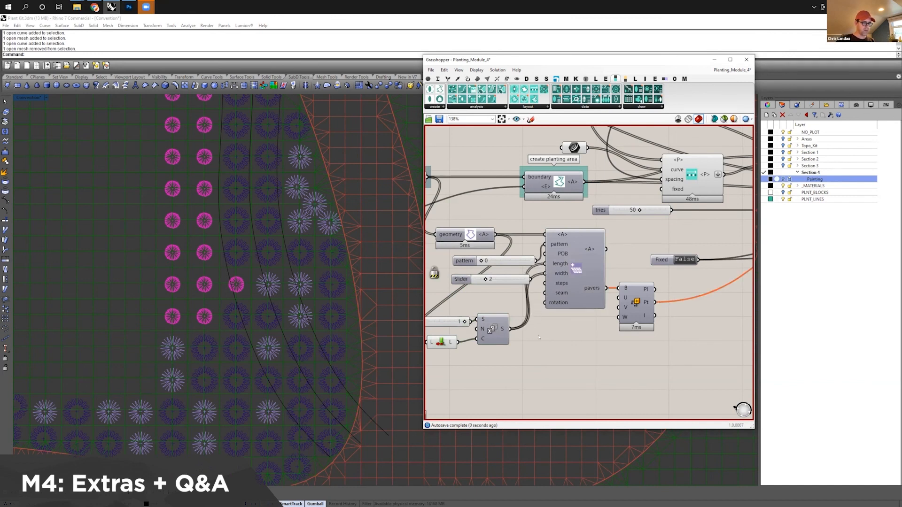
{"action": "key", "text": "space"}
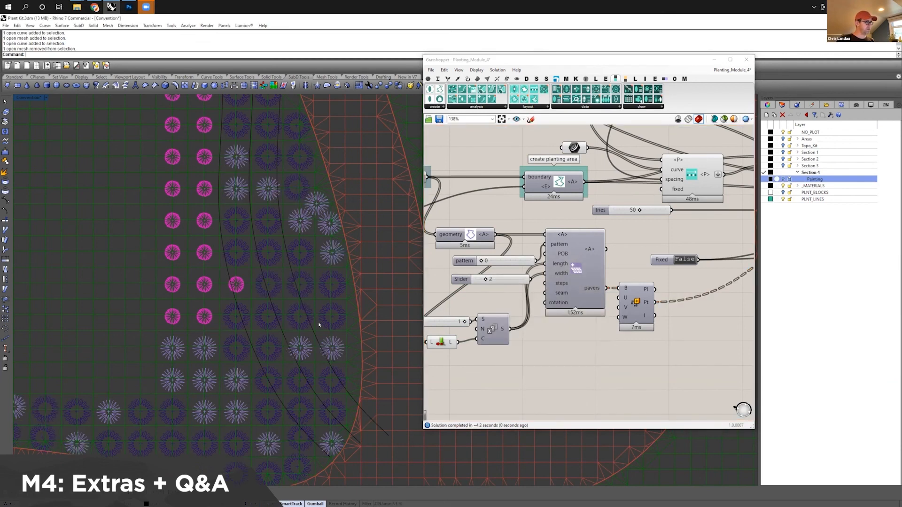
Step: Move the disconnected slider and the pattern slider farther away from the paving pattern component
{"action": "right_click_drag", "start_coordinate": [317, 323], "coordinate": [342, 316]}
{"action": "scroll", "coordinate": [187, 293], "scroll_direction": "down", "scroll_amount": 5}
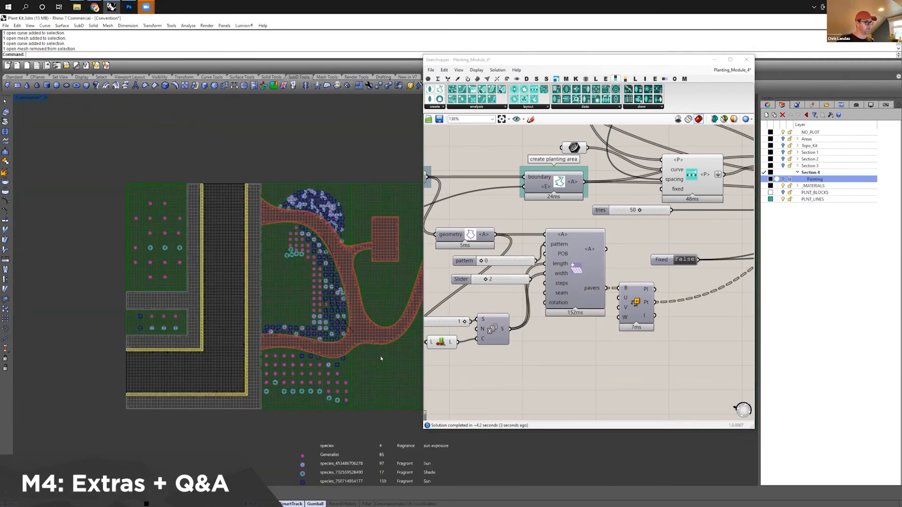
{"action": "scroll", "coordinate": [379, 356], "scroll_direction": "up", "scroll_amount": 1}
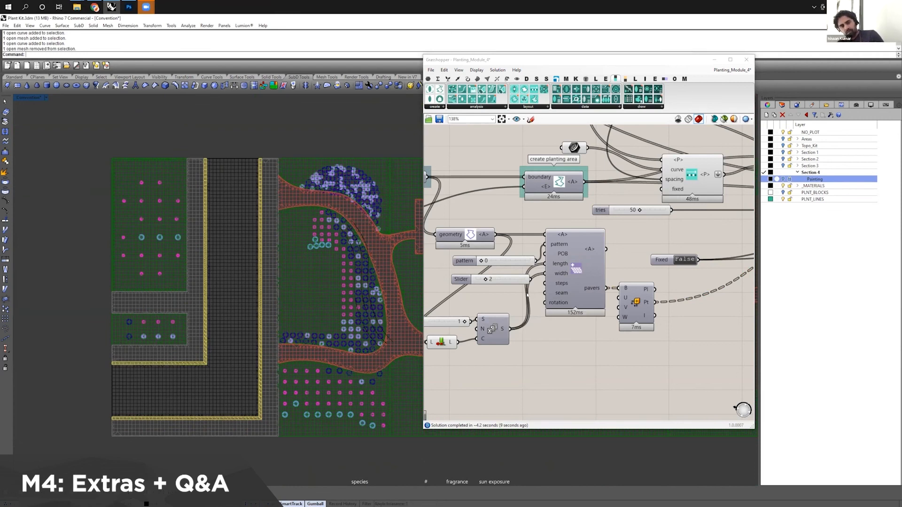
{"action": "right_click_drag", "start_coordinate": [527, 294], "coordinate": [583, 296]}
{"action": "left_click_drag", "start_coordinate": [521, 281], "coordinate": [493, 277]}
{"action": "left_click_drag", "start_coordinate": [576, 261], "coordinate": [541, 259]}
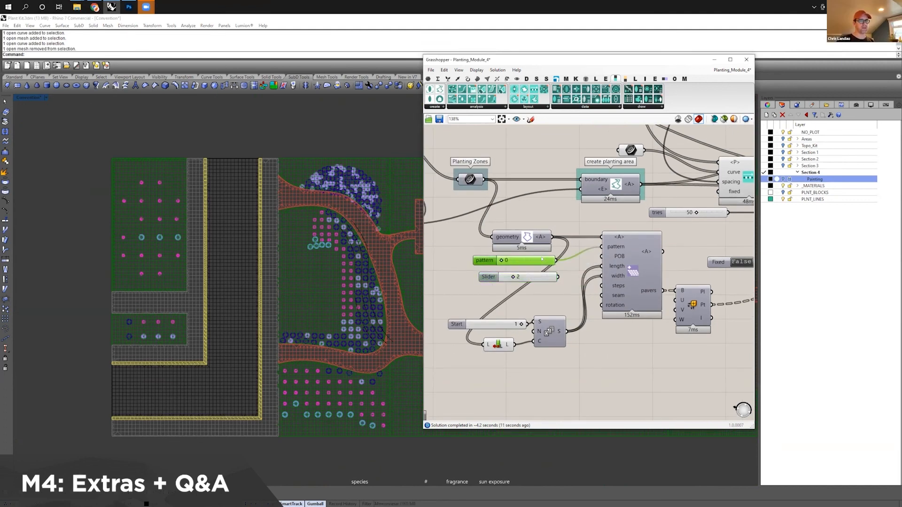
Step: With the Section 3 layer shown, name the three closed planting area curves along the curved paths 2
{"action": "right_click_drag", "start_coordinate": [541, 261], "coordinate": [572, 263]}
{"action": "scroll", "coordinate": [617, 292], "scroll_direction": "down", "scroll_amount": 2}
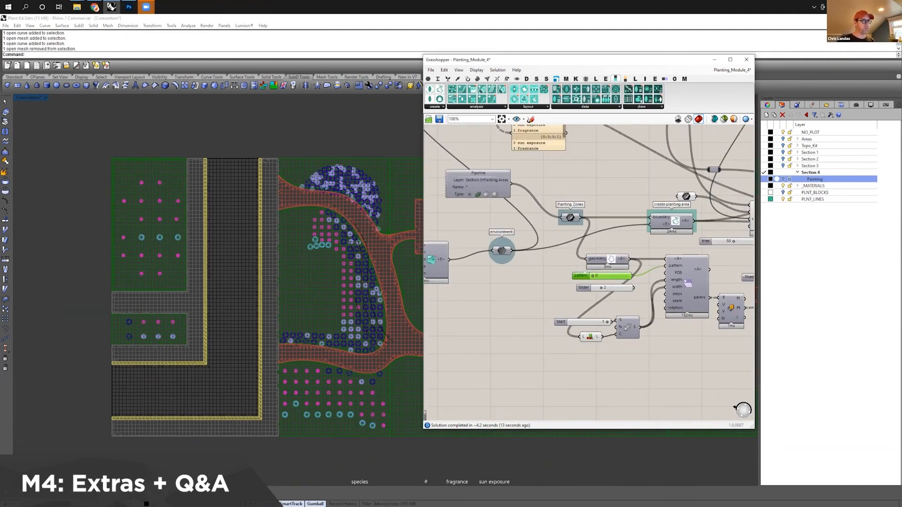
{"action": "left_click", "coordinate": [374, 184]}
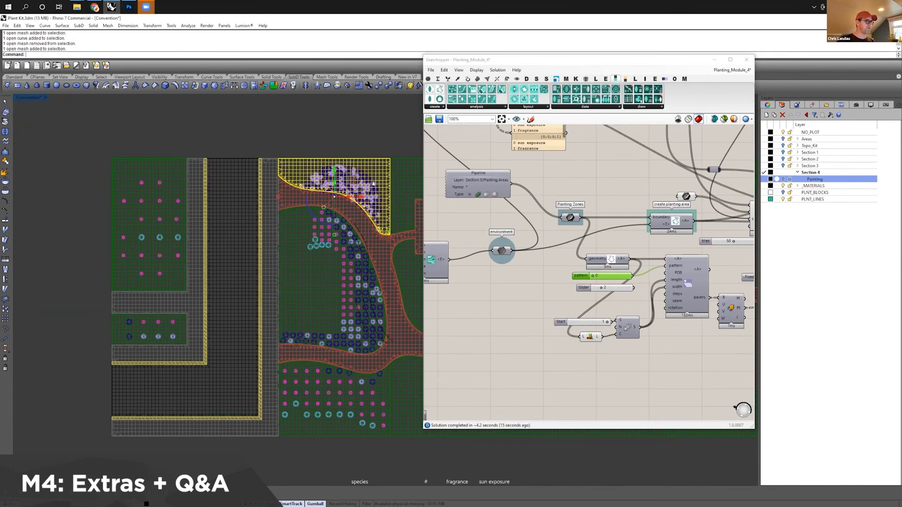
{"action": "scroll", "coordinate": [374, 184], "scroll_direction": "up", "scroll_amount": 2}
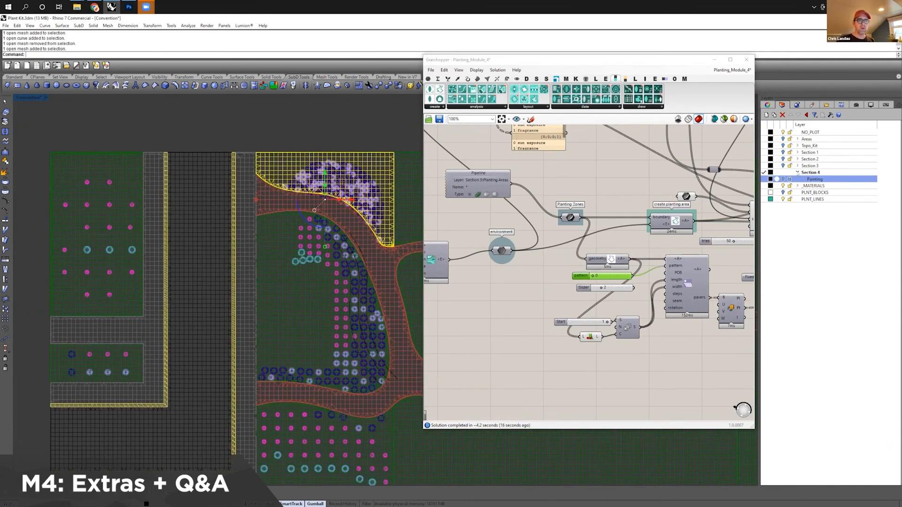
{"action": "scroll", "coordinate": [373, 184], "scroll_direction": "up", "scroll_amount": 5}
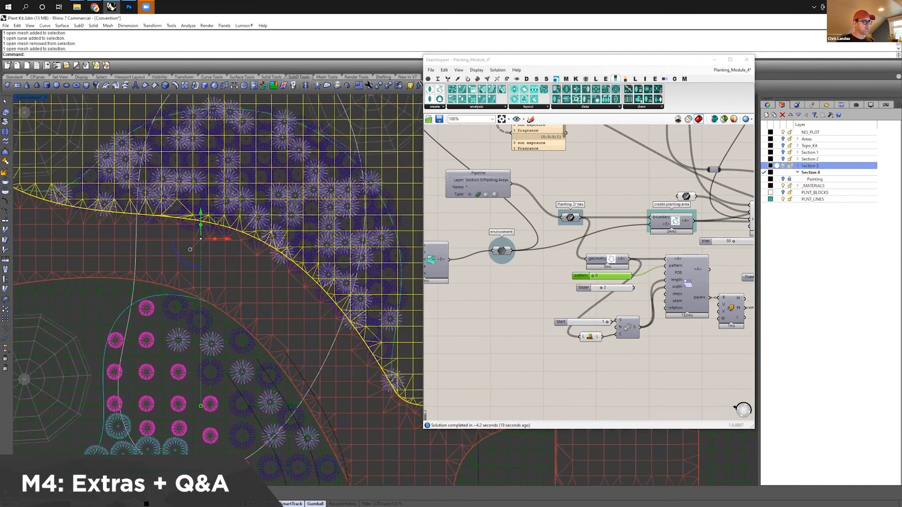
{"action": "left_click", "coordinate": [385, 207]}
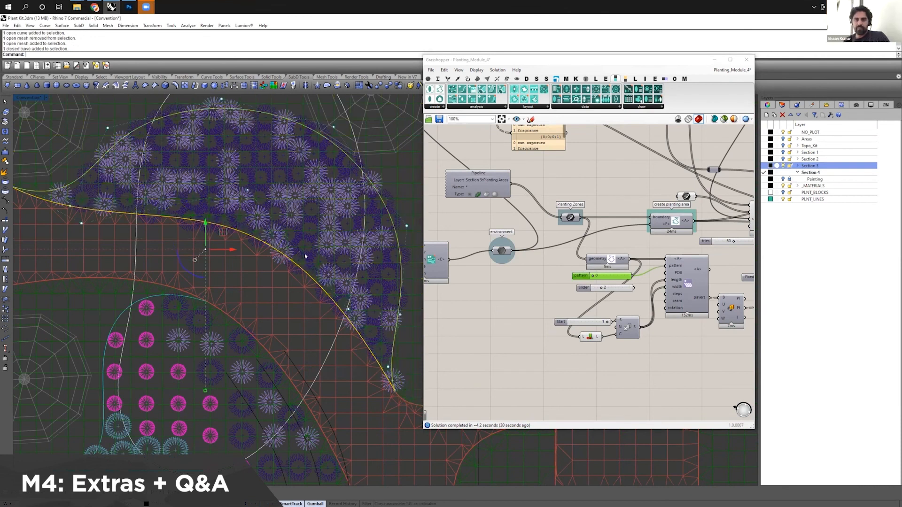
{"action": "scroll", "coordinate": [254, 258], "scroll_direction": "down", "scroll_amount": 5}
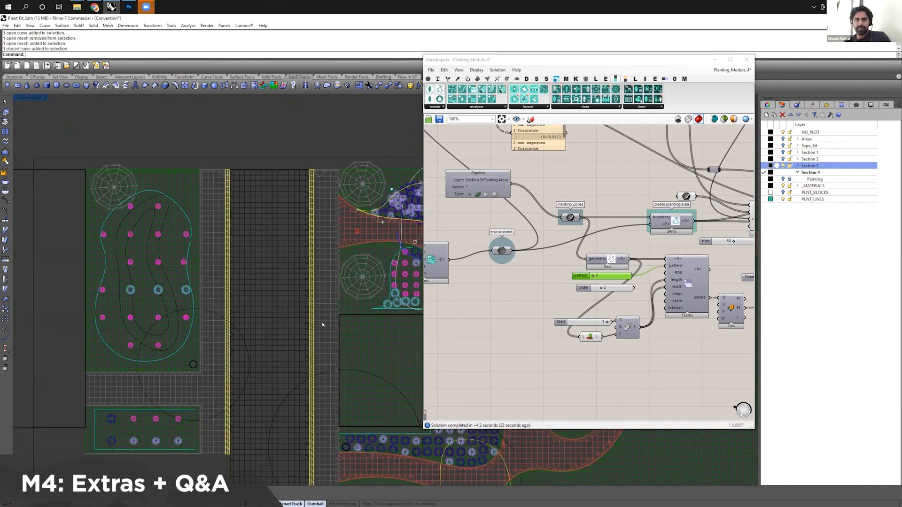
{"action": "scroll", "coordinate": [327, 322], "scroll_direction": "down", "scroll_amount": 2}
{"action": "scroll", "coordinate": [328, 323], "scroll_direction": "up", "scroll_amount": 2}
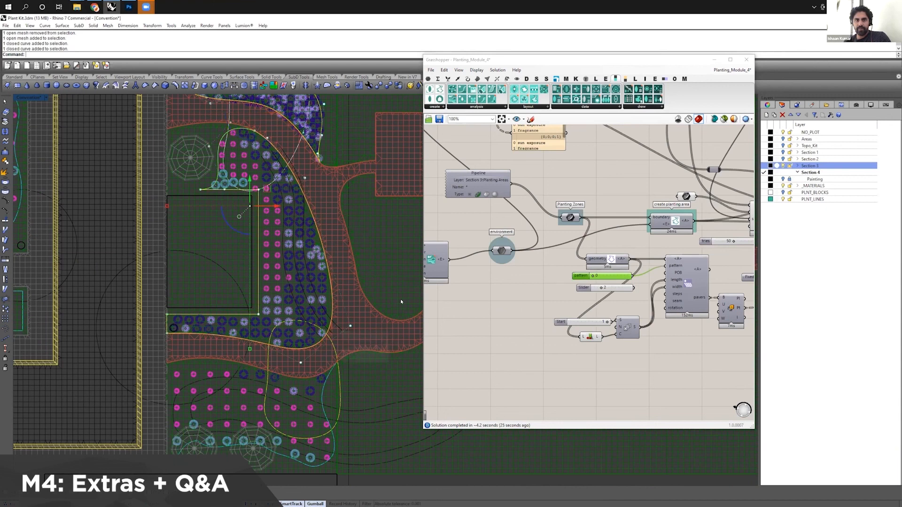
{"action": "left_click", "coordinate": [331, 436], "text": "shift"}
{"action": "left_click", "coordinate": [334, 435], "text": "shift"}
{"action": "left_click", "coordinate": [335, 434], "text": "ctrl"}
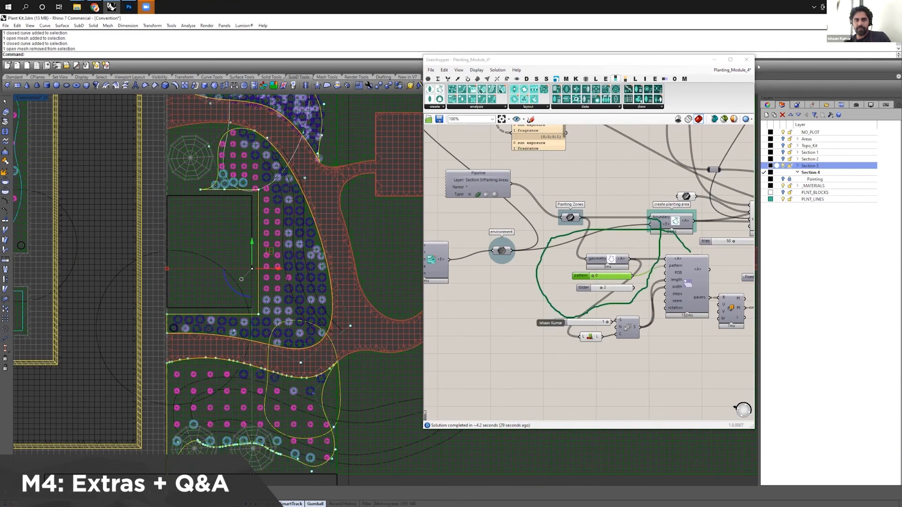
{"action": "left_click", "coordinate": [787, 96]}
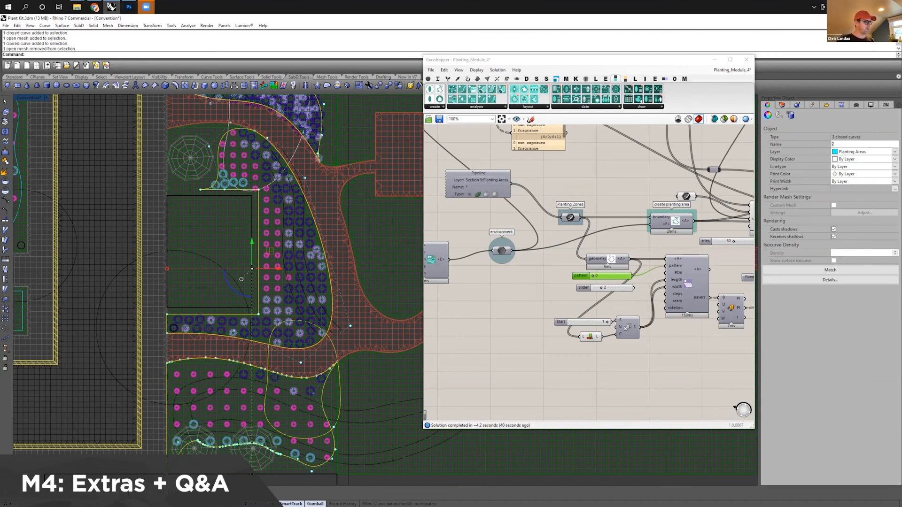
Step: Select the rounded and the rectangular planting area curves on the far side of the road and name them 3
{"action": "scroll", "coordinate": [271, 306], "scroll_direction": "down", "scroll_amount": 3}
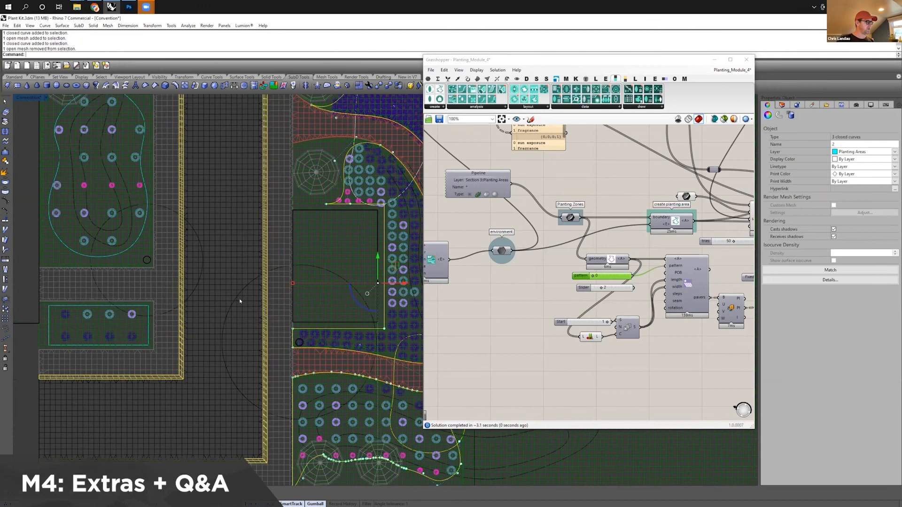
{"action": "left_click", "coordinate": [249, 306]}
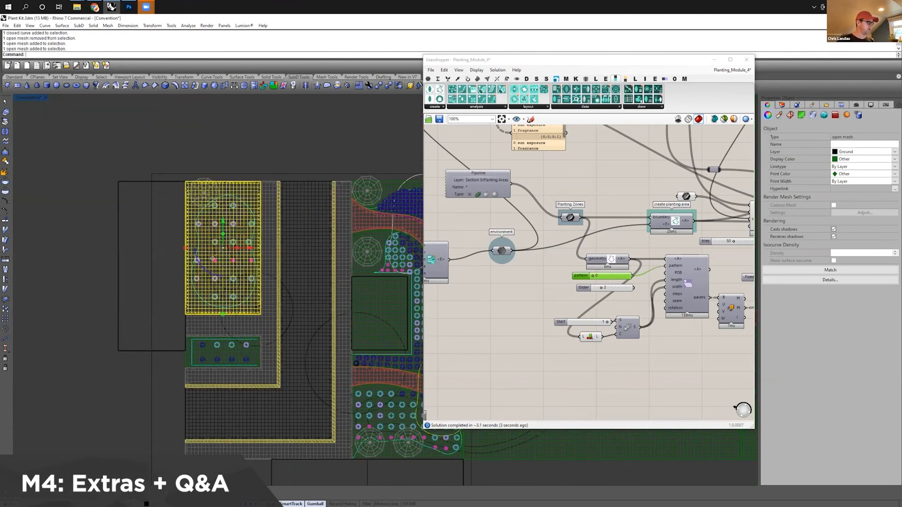
{"action": "left_click", "coordinate": [249, 306]}
{"action": "left_click", "coordinate": [258, 347], "text": "shift"}
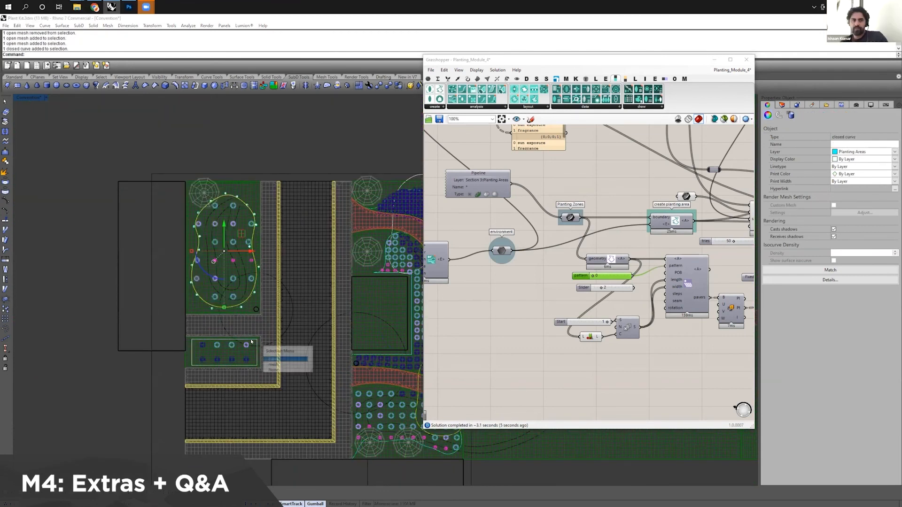
{"action": "left_click", "coordinate": [289, 366]}
{"action": "left_click", "coordinate": [863, 143]}
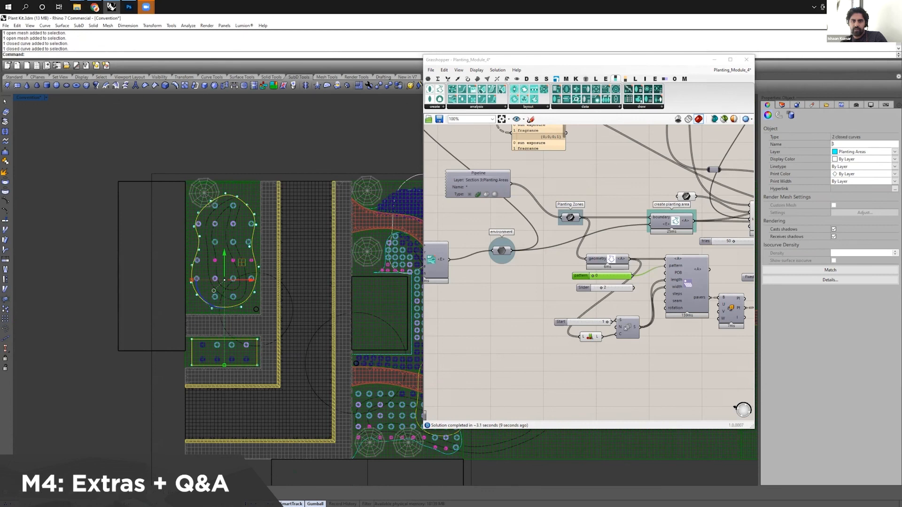
Step: Add an Object Details component, feed it the Planting Zones curves, and check its Name output
{"action": "double_click", "coordinate": [558, 277]}
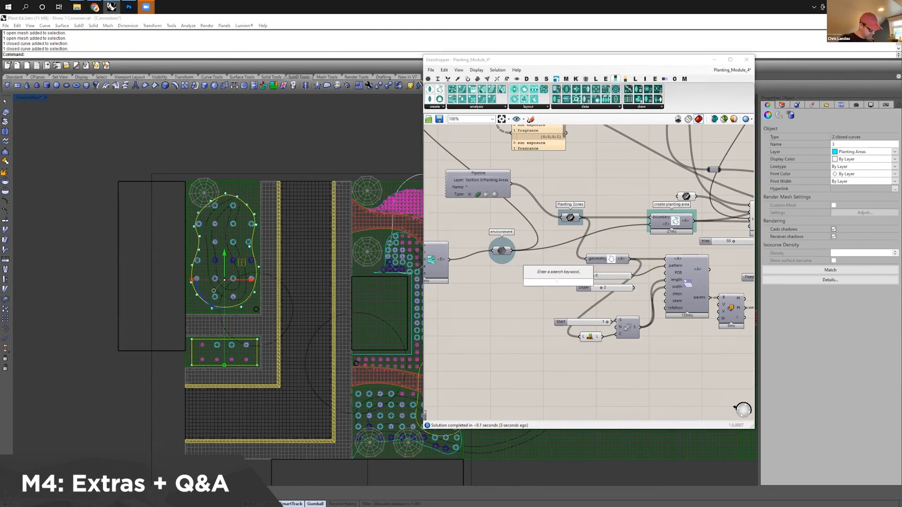
{"action": "type", "text": "detai"}
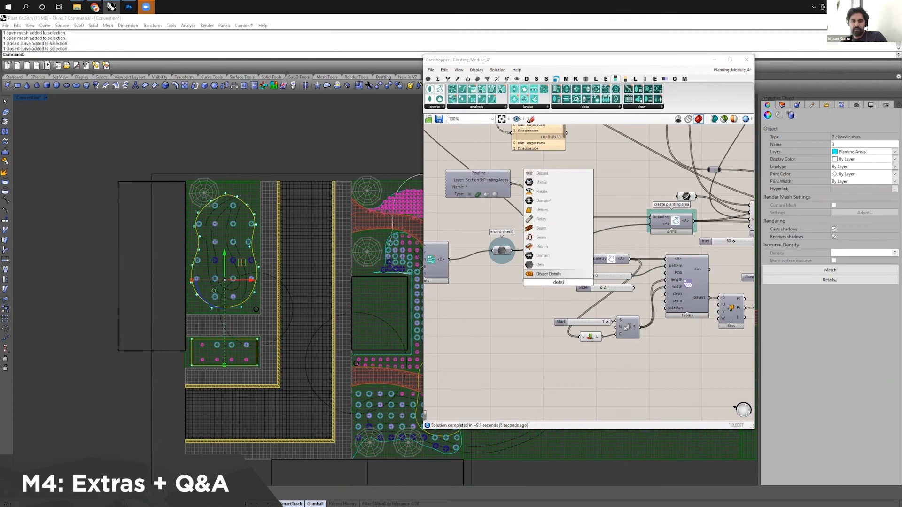
{"action": "key", "text": "Return"}
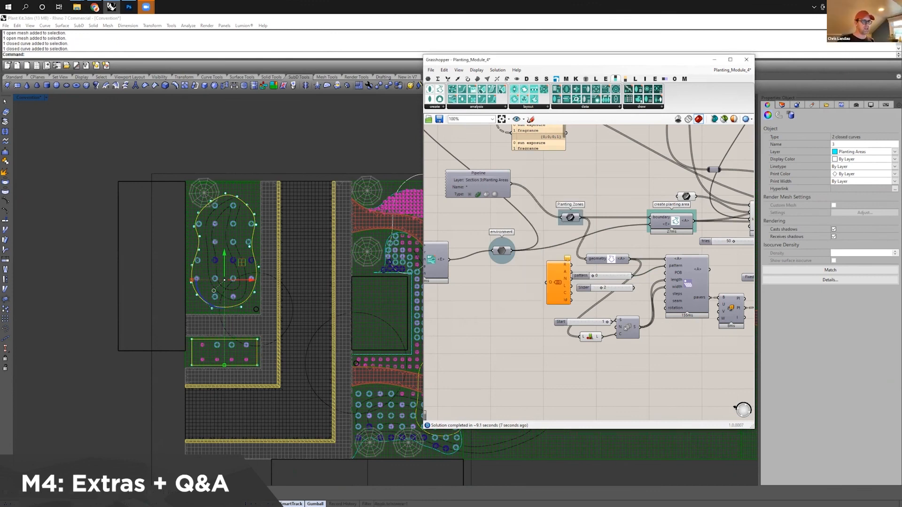
{"action": "left_click_drag", "start_coordinate": [581, 217], "coordinate": [546, 282]}
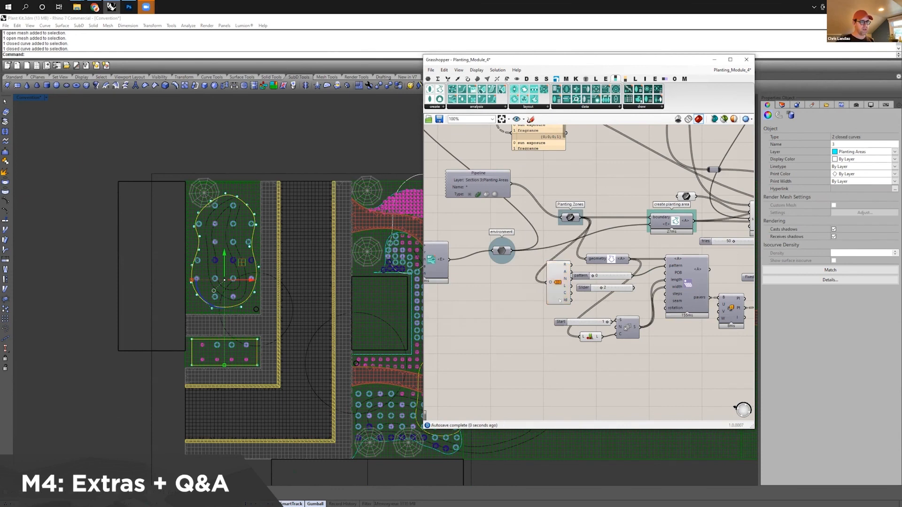
{"action": "scroll", "coordinate": [563, 286], "scroll_direction": "up", "scroll_amount": 4}
{"action": "mouse_move", "coordinate": [566, 262]}
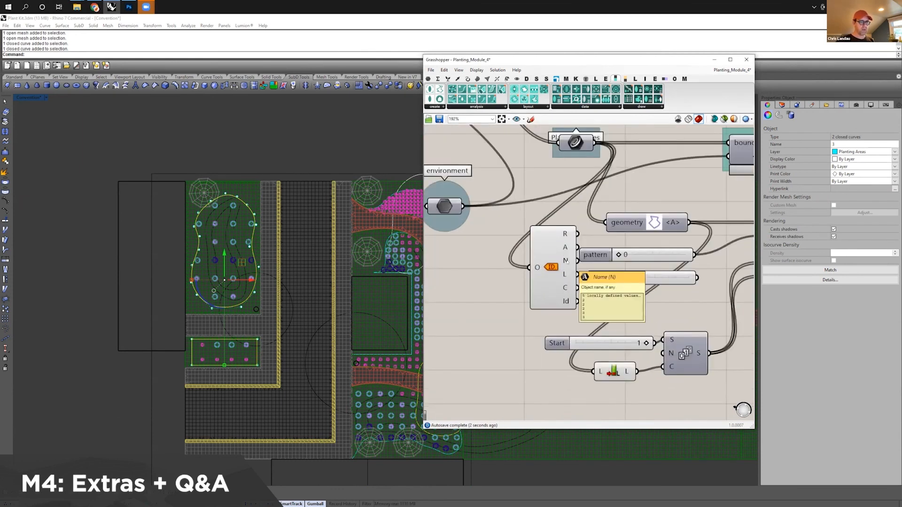
Step: With the solver locked, connect the Name output to the paving pattern's length and width, and delete Series, its start slider and List Length
{"action": "right_click_drag", "start_coordinate": [567, 262], "coordinate": [498, 258]}
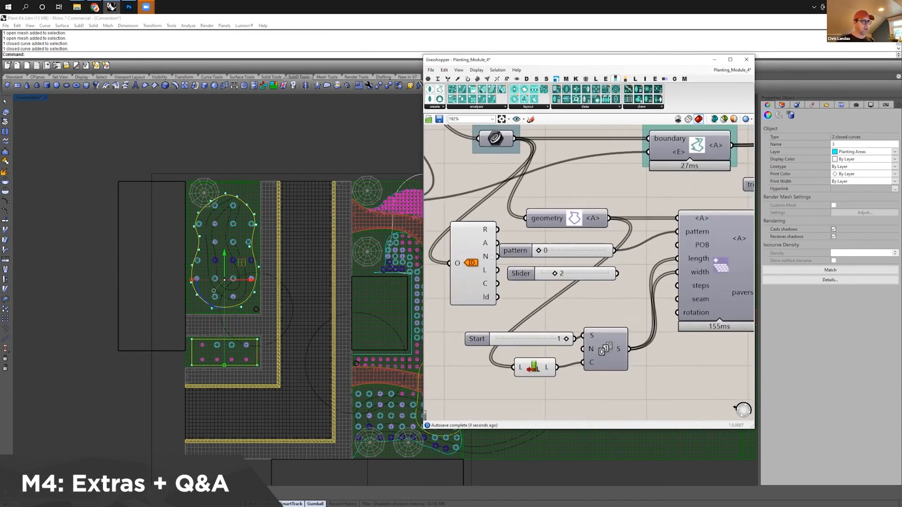
{"action": "left_click_drag", "start_coordinate": [498, 257], "coordinate": [616, 310]}
{"action": "middle_click", "coordinate": [616, 309]}
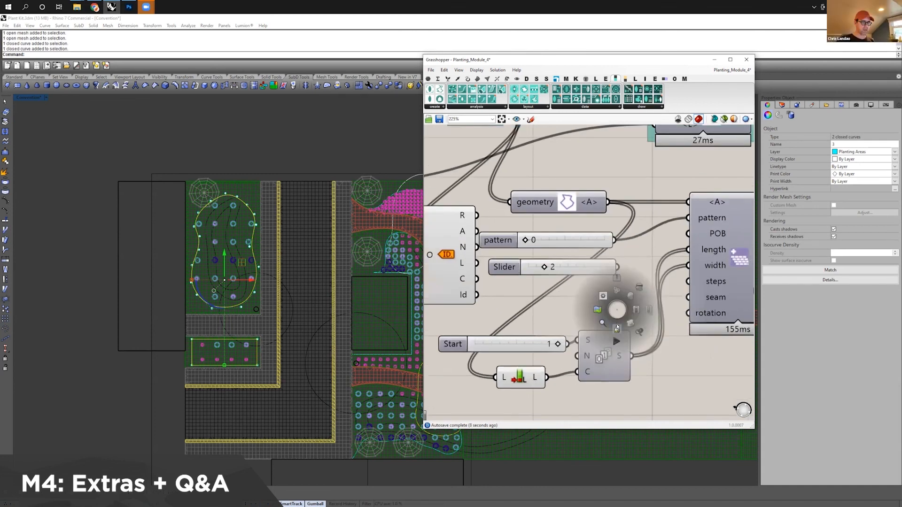
{"action": "left_click", "coordinate": [587, 296]}
{"action": "left_click_drag", "start_coordinate": [575, 252], "coordinate": [677, 261]}
{"action": "left_click_drag", "start_coordinate": [499, 259], "coordinate": [678, 274]}
{"action": "left_click_drag", "start_coordinate": [634, 316], "coordinate": [463, 390]}
{"action": "key", "text": "Delete"}
Step: Move the Object Details component below the sliders and unlock the solver
{"action": "left_click", "coordinate": [469, 282]}
{"action": "left_click_drag", "start_coordinate": [470, 282], "coordinate": [514, 363]}
{"action": "middle_click", "coordinate": [624, 362]}
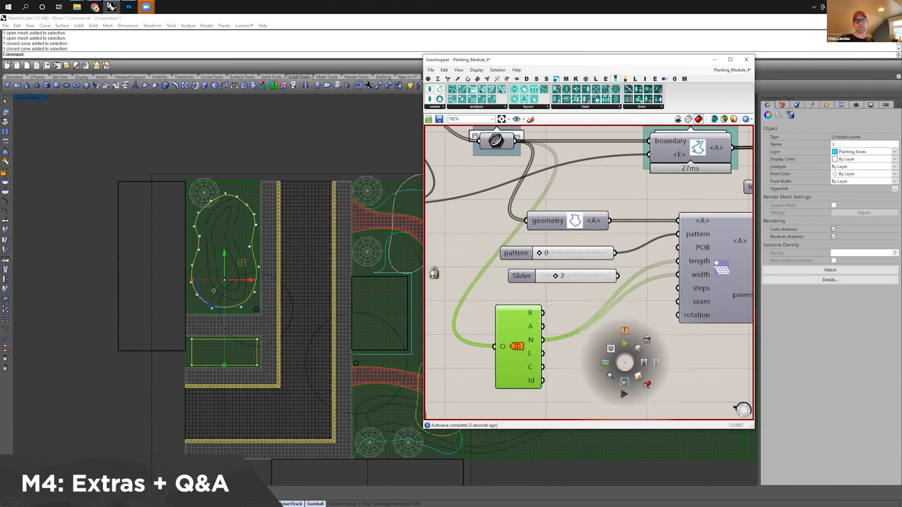
{"action": "left_click", "coordinate": [549, 303]}
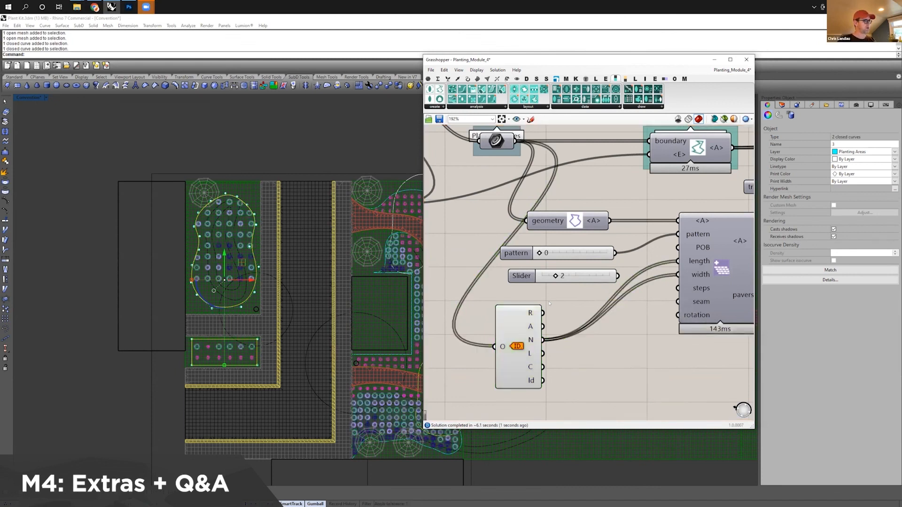
Step: Save the Grasshopper definition
{"action": "right_click_drag", "start_coordinate": [220, 242], "coordinate": [138, 216]}
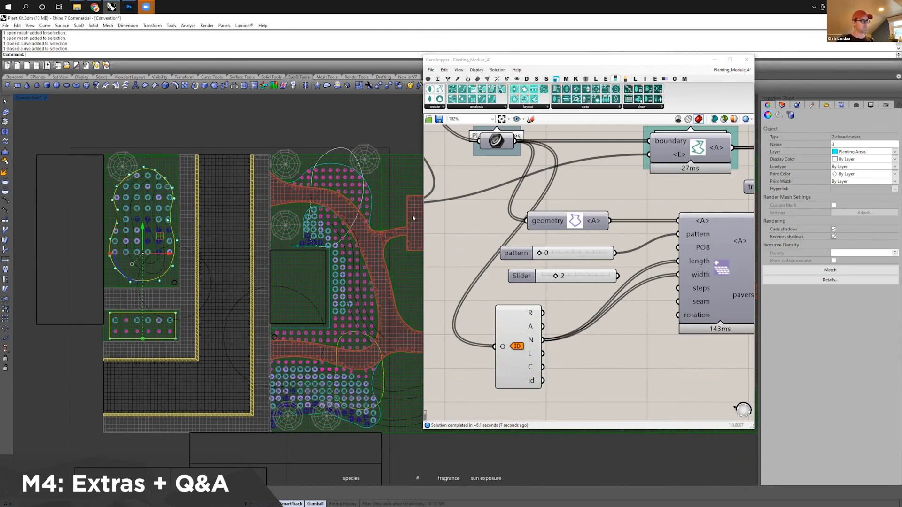
{"action": "left_click", "coordinate": [439, 119]}
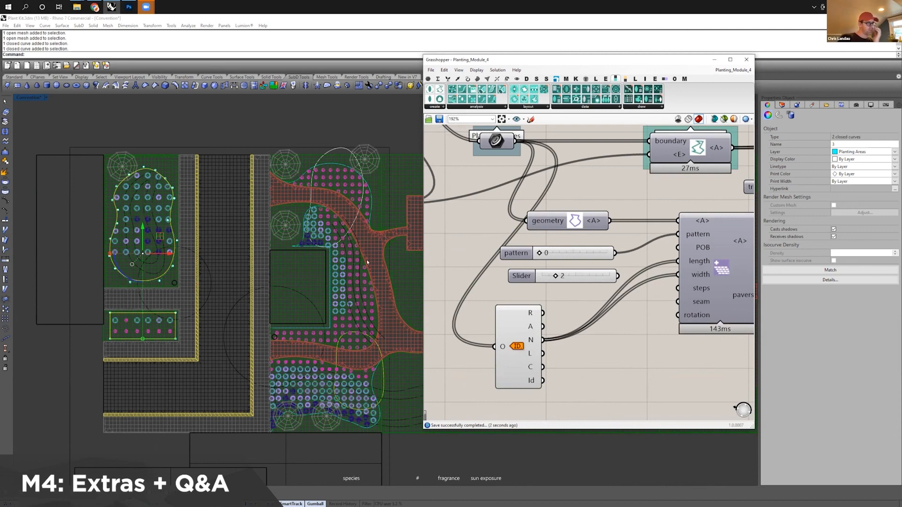
Step: Set the max_sp slider feeding the pseudo plant generator to 6 and save the definition
{"action": "scroll", "coordinate": [457, 256], "scroll_direction": "down", "scroll_amount": 5}
{"action": "scroll", "coordinate": [458, 225], "scroll_direction": "up", "scroll_amount": 5}
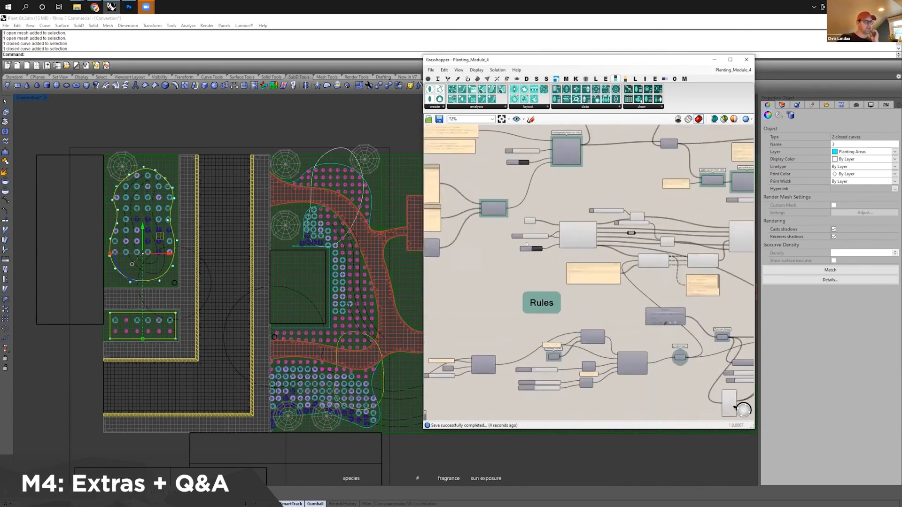
{"action": "double_click", "coordinate": [452, 221]}
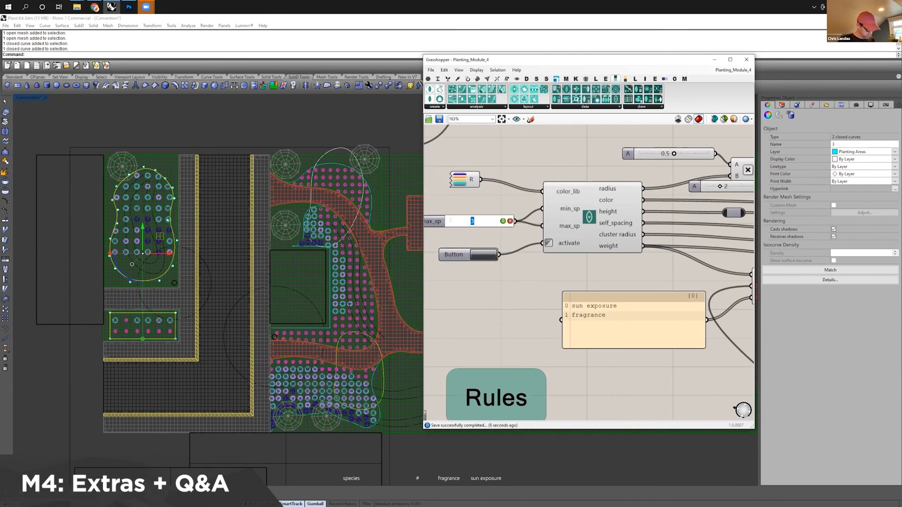
{"action": "type", "text": "6"}
{"action": "key", "text": "Return"}
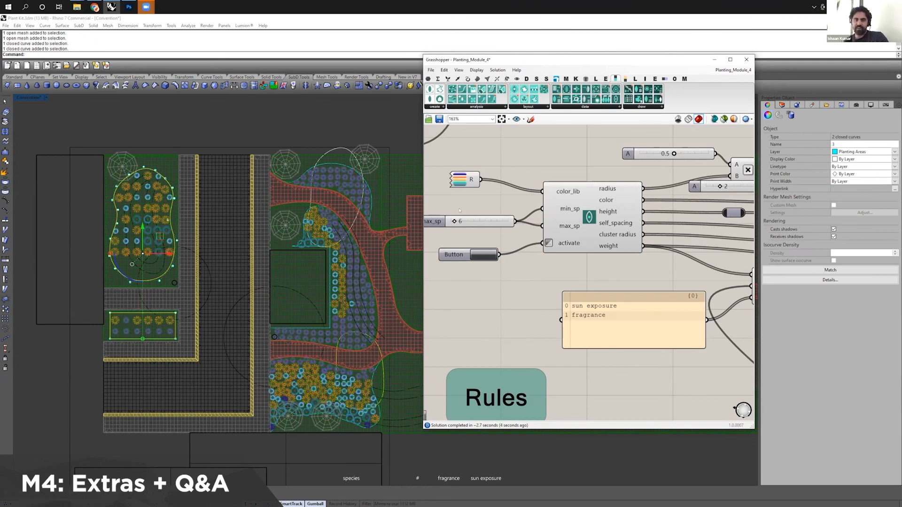
{"action": "left_click", "coordinate": [439, 119]}
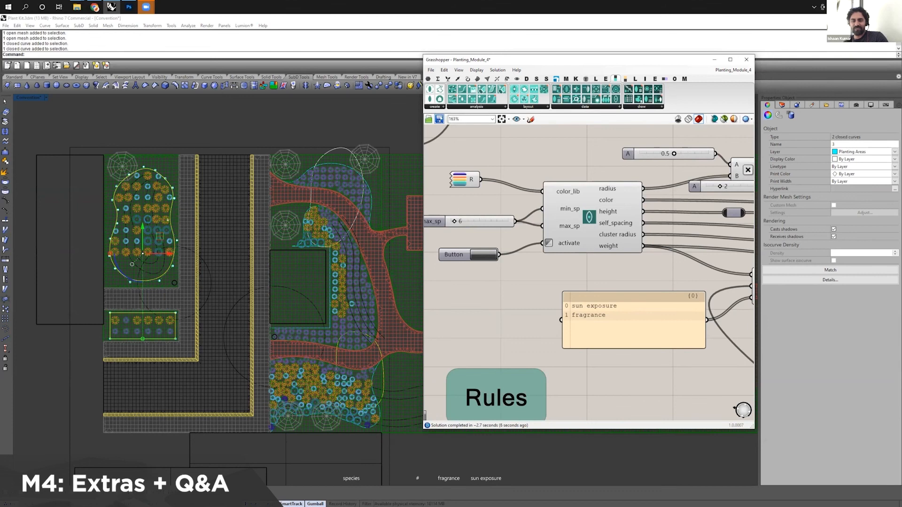
Step: Add a number slider with value 45 below the paving pattern component and connect it to the rotation input
{"action": "scroll", "coordinate": [570, 265], "scroll_direction": "down", "scroll_amount": 5}
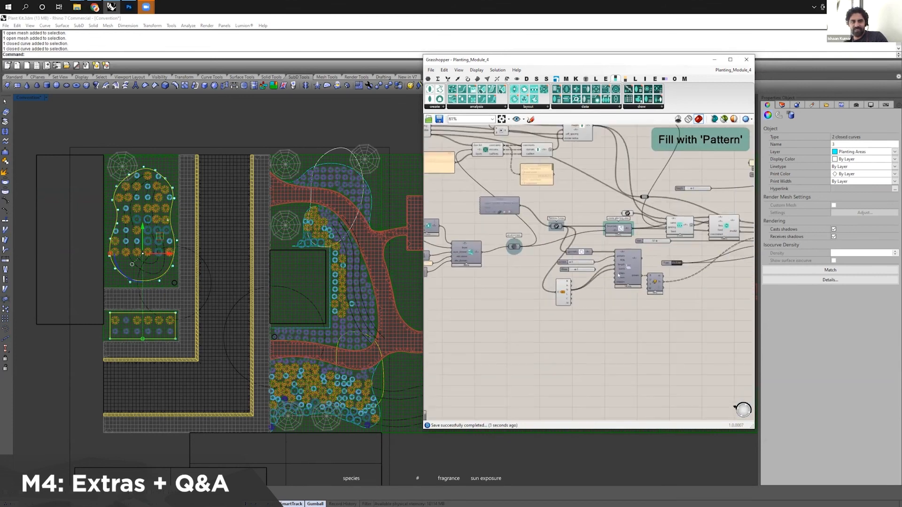
{"action": "scroll", "coordinate": [469, 277], "scroll_direction": "up", "scroll_amount": 5}
{"action": "double_click", "coordinate": [544, 338]}
{"action": "type", "text": "45"}
{"action": "key", "text": "Return"}
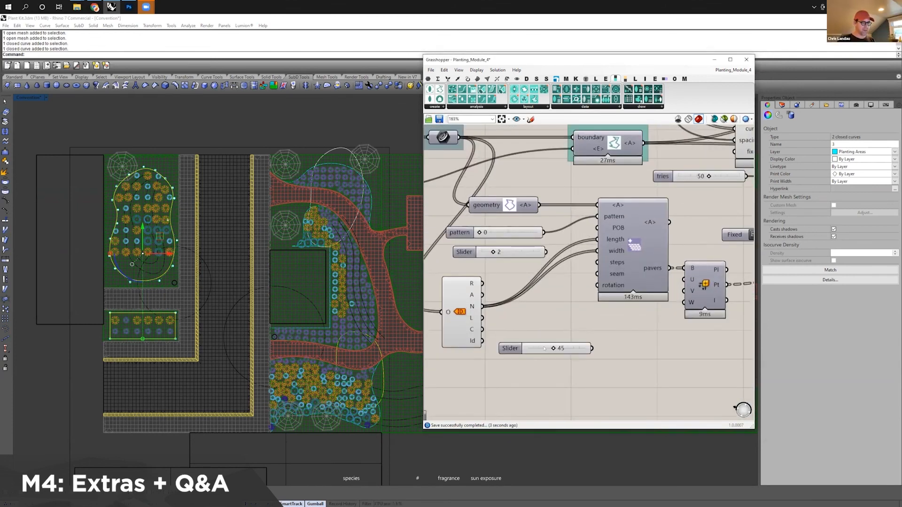
{"action": "left_click_drag", "start_coordinate": [597, 291], "coordinate": [592, 348]}
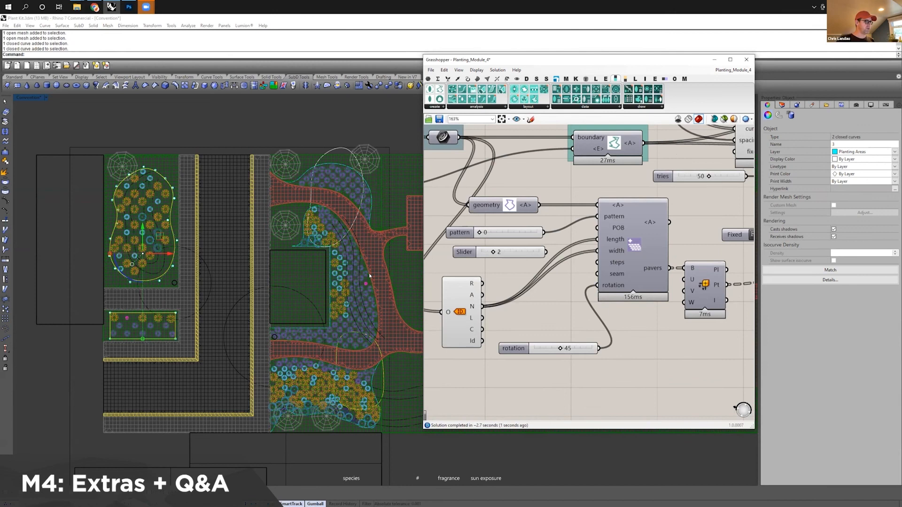
Step: Examine the rotated plant pattern across the planting areas, selecting the boundary curve of the bed around the dark square
{"action": "scroll", "coordinate": [368, 273], "scroll_direction": "up", "scroll_amount": 2}
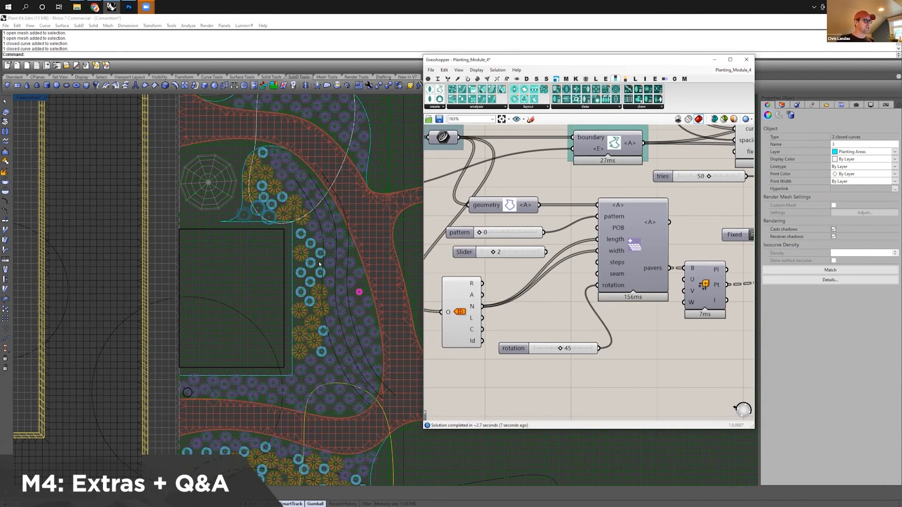
{"action": "left_click", "coordinate": [362, 262]}
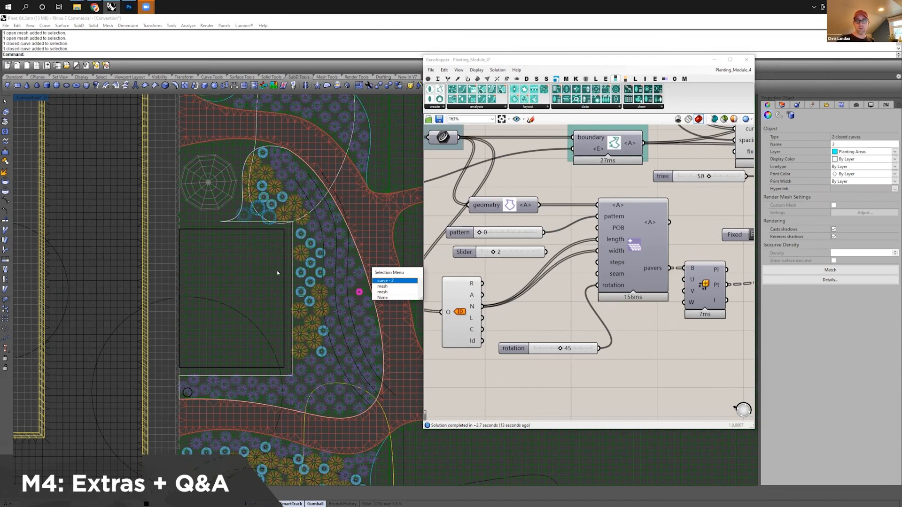
{"action": "key", "text": "Return"}
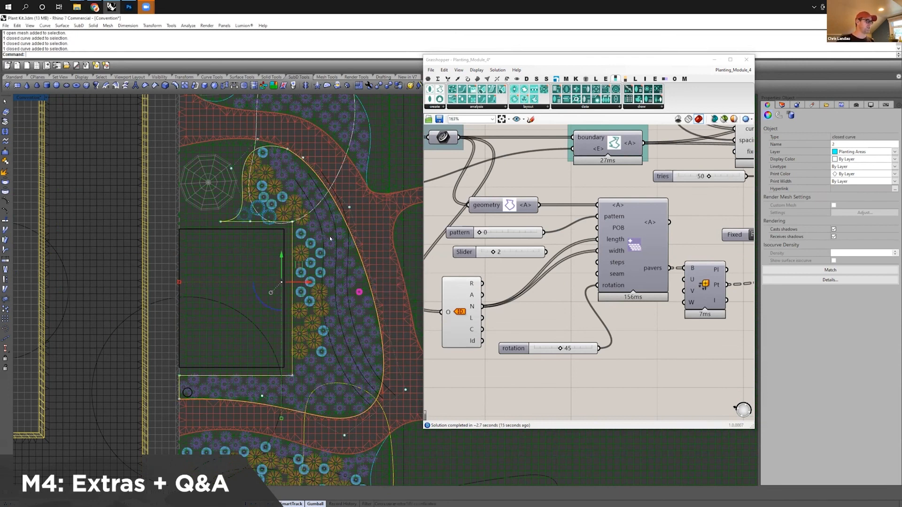
{"action": "scroll", "coordinate": [334, 242], "scroll_direction": "up", "scroll_amount": 2}
{"action": "scroll", "coordinate": [347, 301], "scroll_direction": "down", "scroll_amount": 3}
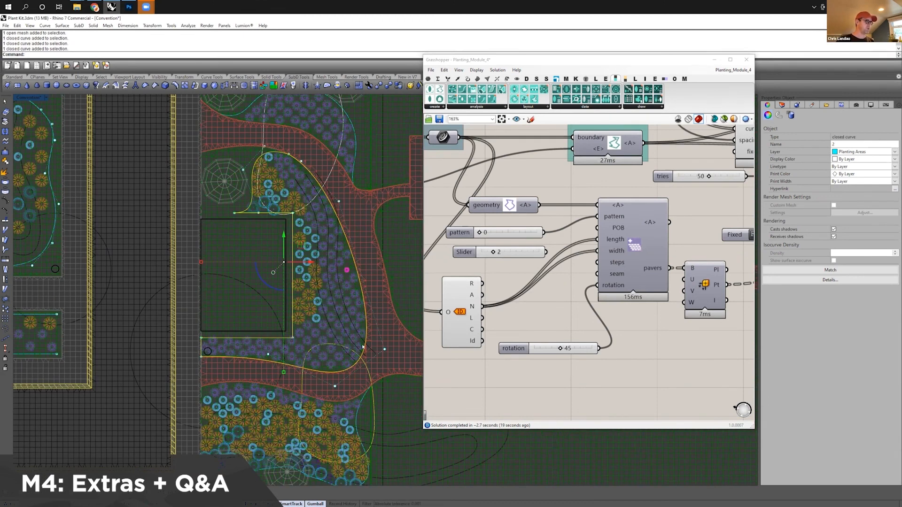
{"action": "scroll", "coordinate": [237, 215], "scroll_direction": "down", "scroll_amount": 4}
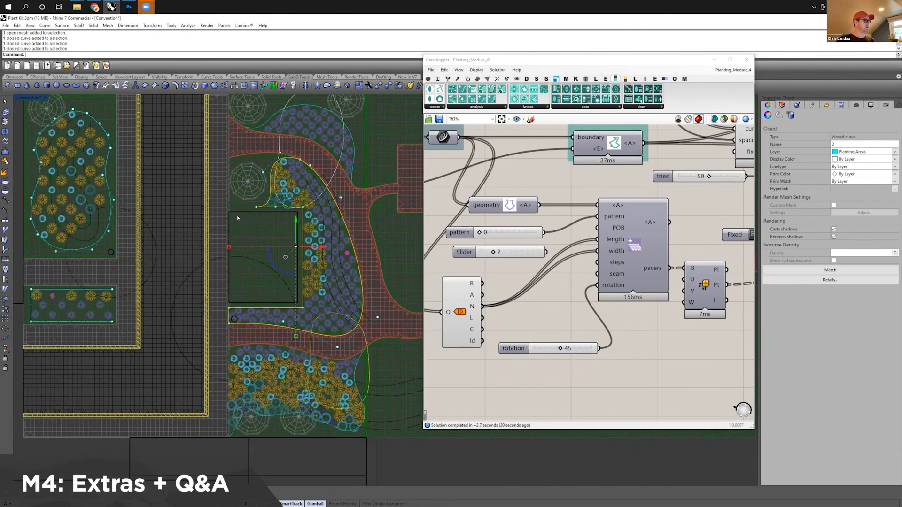
{"action": "right_click_drag", "start_coordinate": [329, 272], "coordinate": [312, 262]}
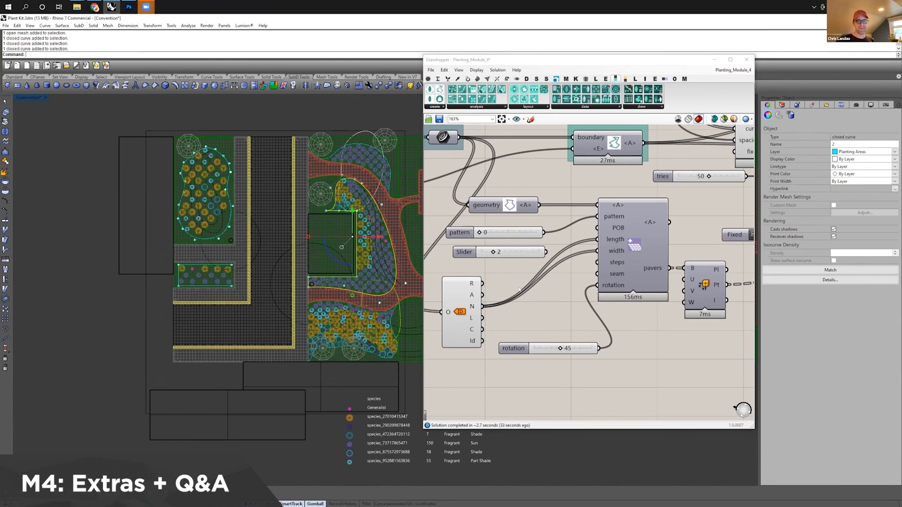
Step: Switch Grasshopper to a blank unnamed definition and roll up its window to uncover the Rhino plan
{"action": "right_click_drag", "start_coordinate": [536, 276], "coordinate": [622, 273]}
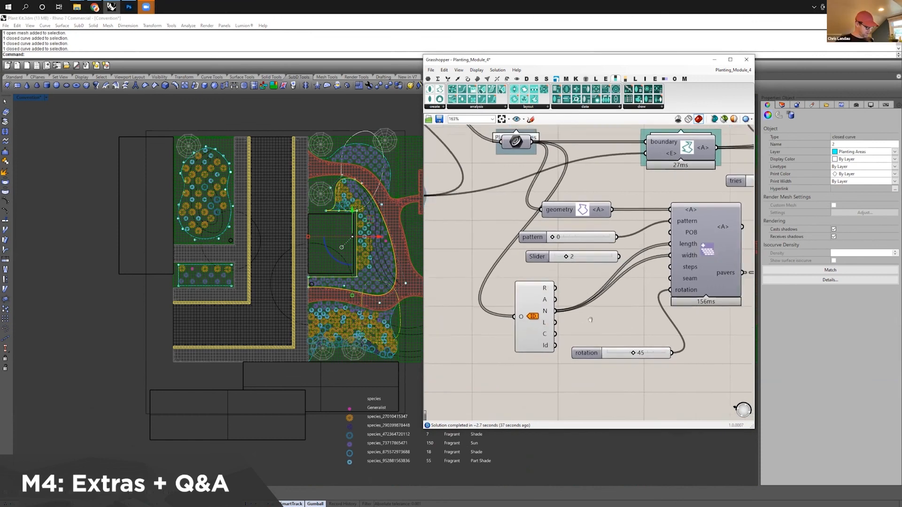
{"action": "right_click_drag", "start_coordinate": [635, 320], "coordinate": [603, 322]}
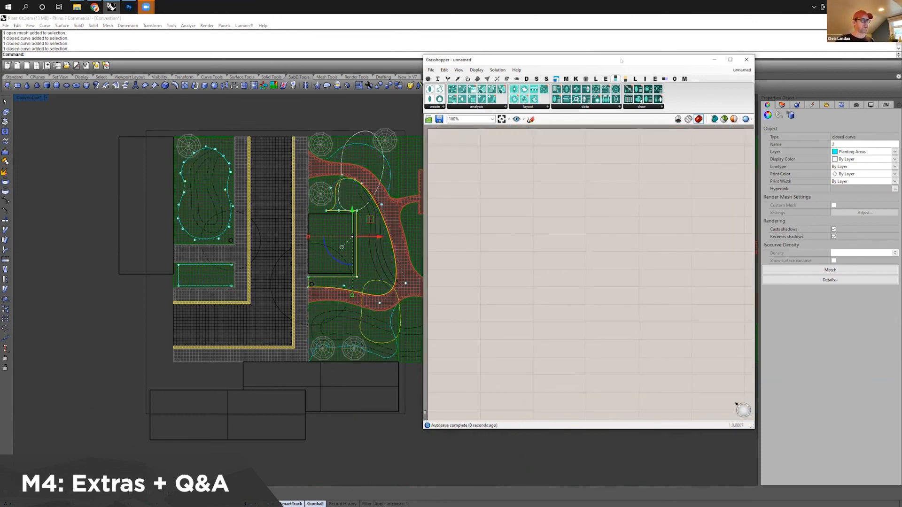
{"action": "double_click", "coordinate": [621, 60]}
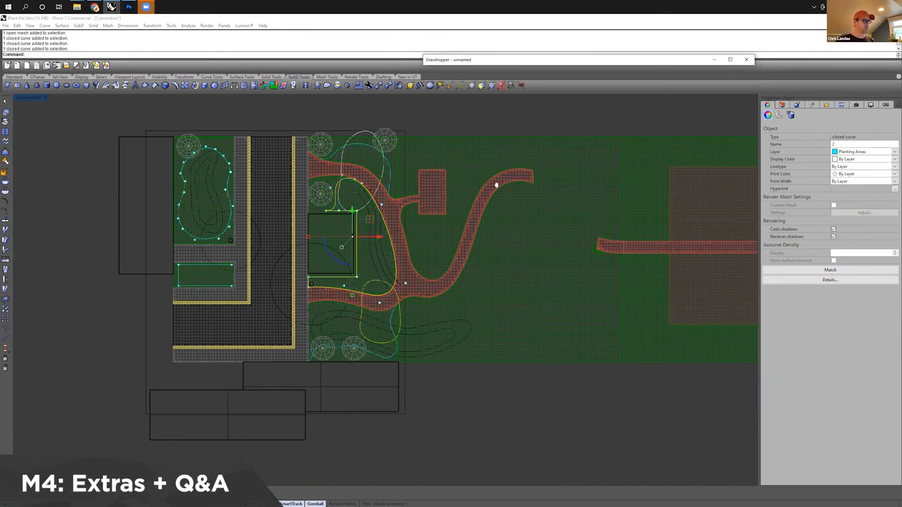
{"action": "scroll", "coordinate": [436, 202], "scroll_direction": "up", "scroll_amount": 3}
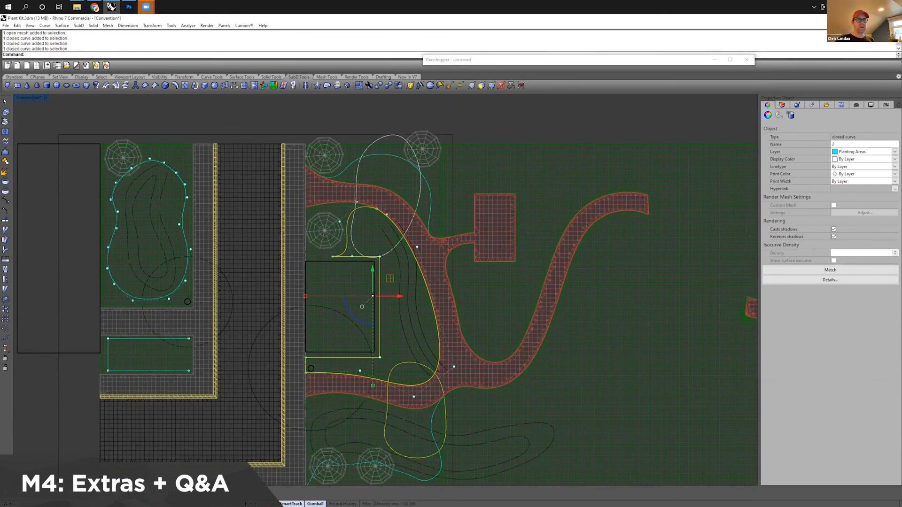
Step: Clear the selection in Rhino and select all objects on the Planting Areas layer
{"action": "left_click", "coordinate": [554, 96]}
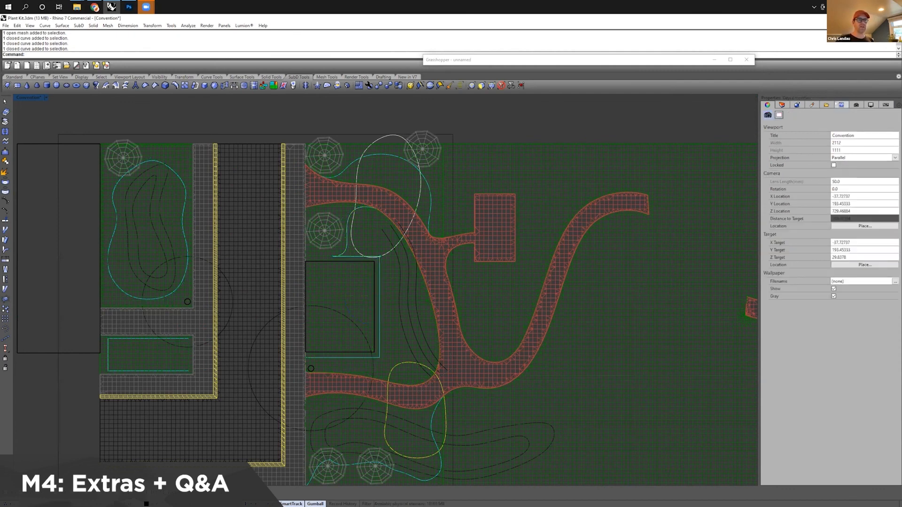
{"action": "left_click", "coordinate": [782, 104]}
{"action": "left_click", "coordinate": [797, 166]}
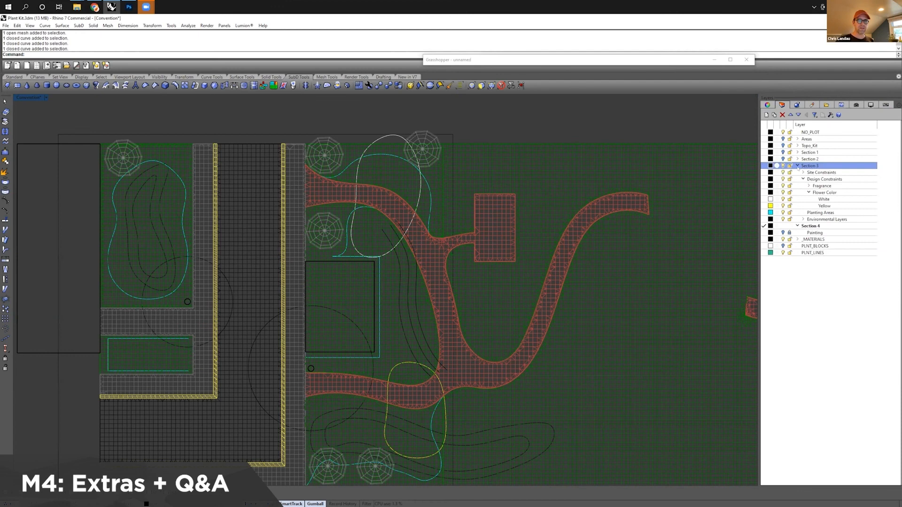
{"action": "right_click", "coordinate": [820, 212]}
{"action": "left_click", "coordinate": [827, 316]}
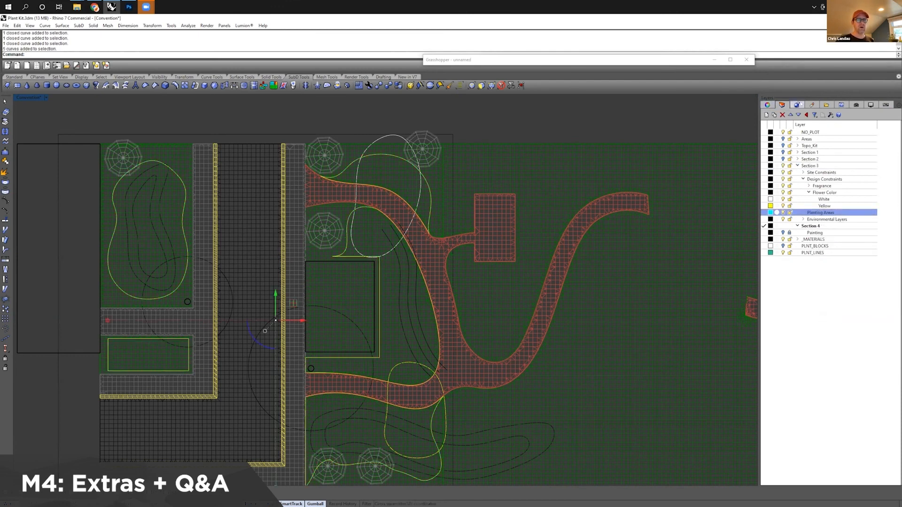
Step: Add attribute user text to the selected planting curves with the key angle and the value 45
{"action": "left_click", "coordinate": [767, 106]}
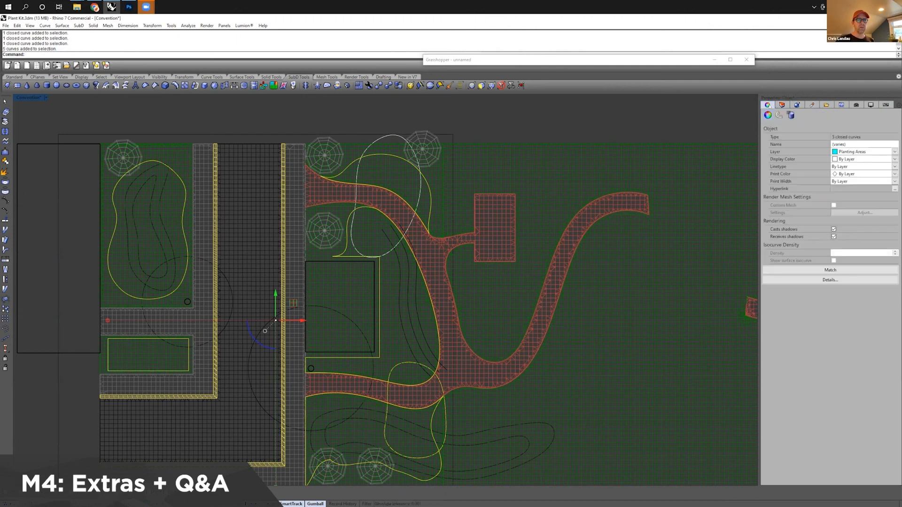
{"action": "left_click", "coordinate": [791, 115]}
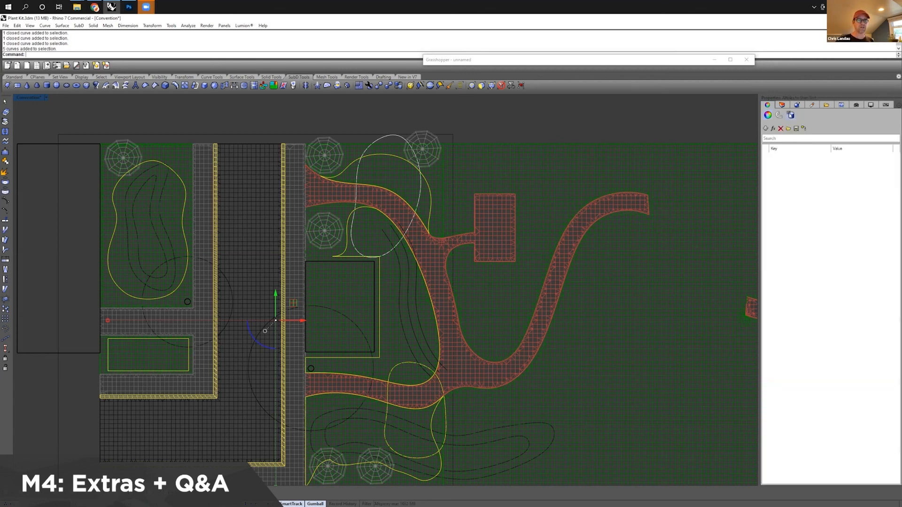
{"action": "left_click", "coordinate": [765, 128]}
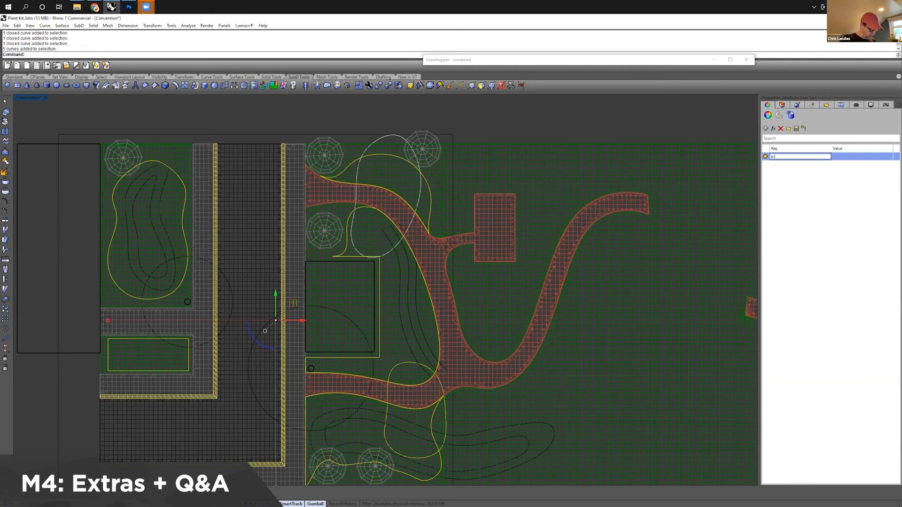
{"action": "left_click", "coordinate": [843, 155]}
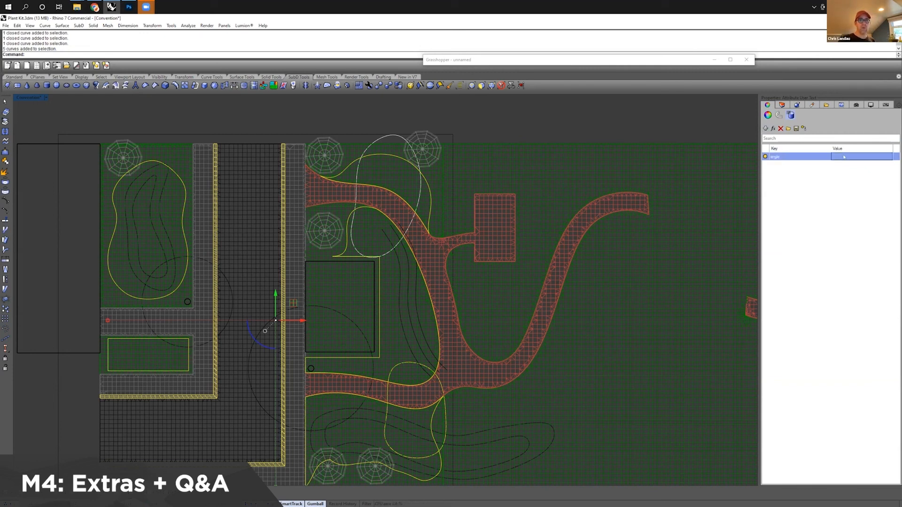
{"action": "type", "text": "45"}
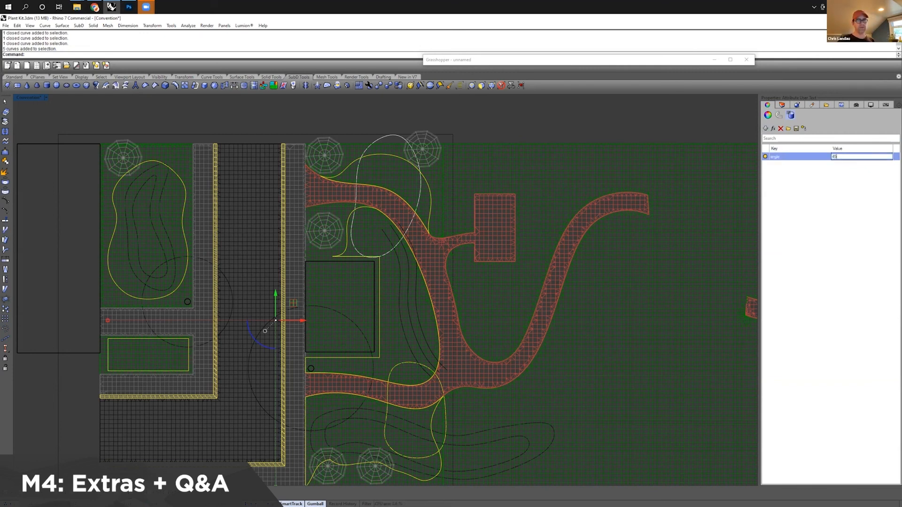
{"action": "key", "text": "Return"}
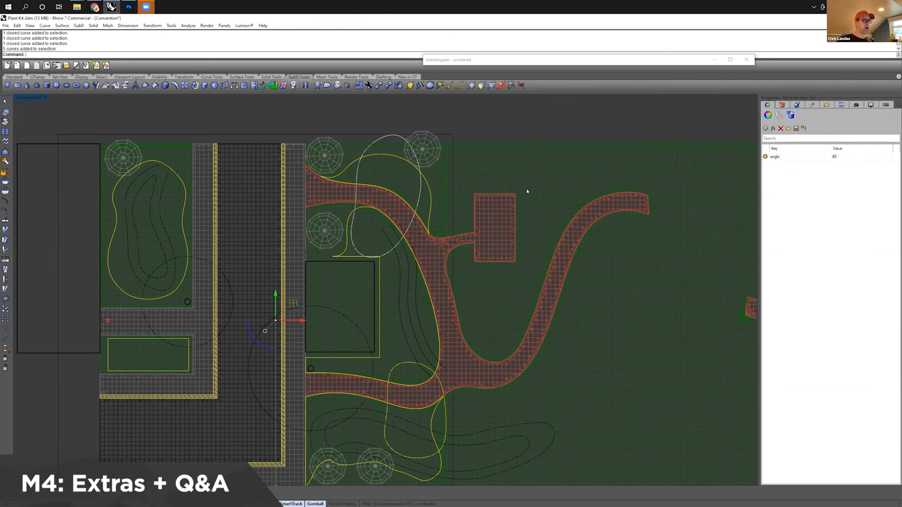
Step: Select only the kidney-shaped bed and the rectangular bed below it, and set their angle user text to 90
{"action": "scroll", "coordinate": [495, 205], "scroll_direction": "down", "scroll_amount": 5}
{"action": "key", "text": "Escape"}
{"action": "scroll", "coordinate": [324, 204], "scroll_direction": "up", "scroll_amount": 5}
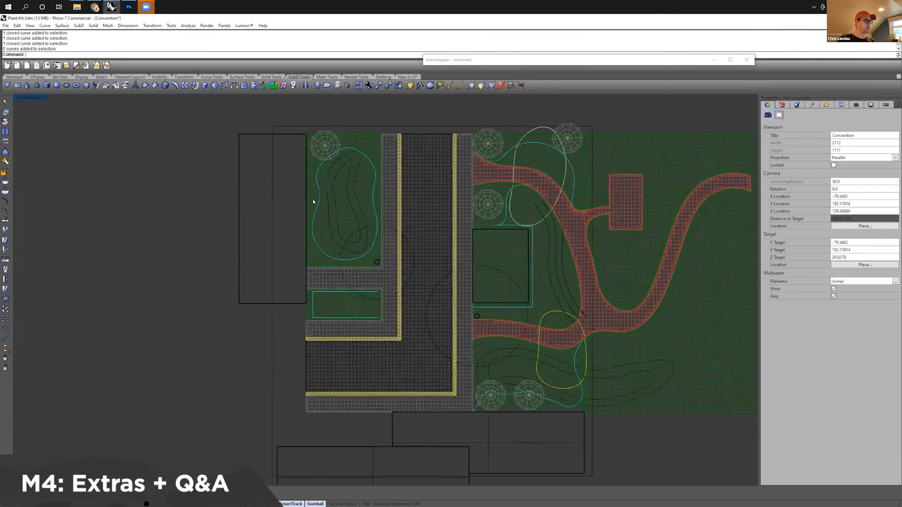
{"action": "left_click", "coordinate": [312, 199]}
{"action": "left_click", "coordinate": [334, 338], "text": "shift"}
{"action": "double_click", "coordinate": [842, 157]}
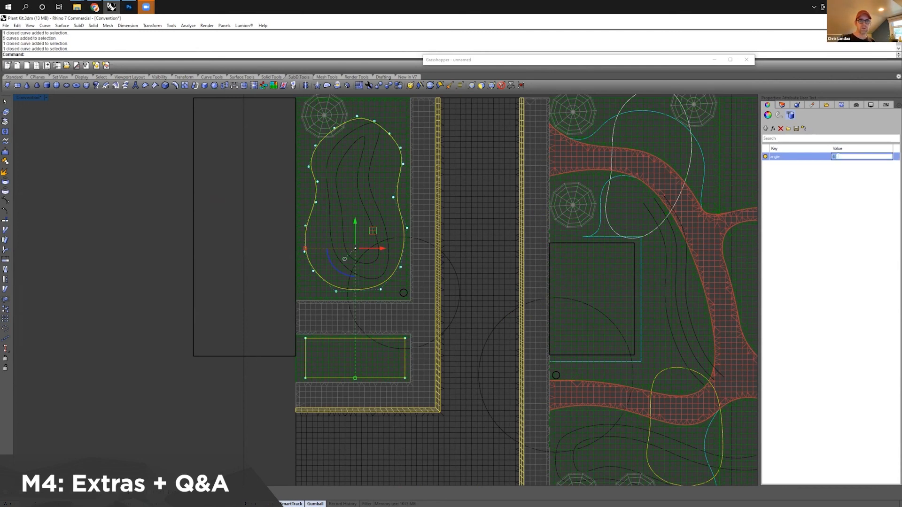
{"action": "type", "text": "90"}
{"action": "key", "text": "Return"}
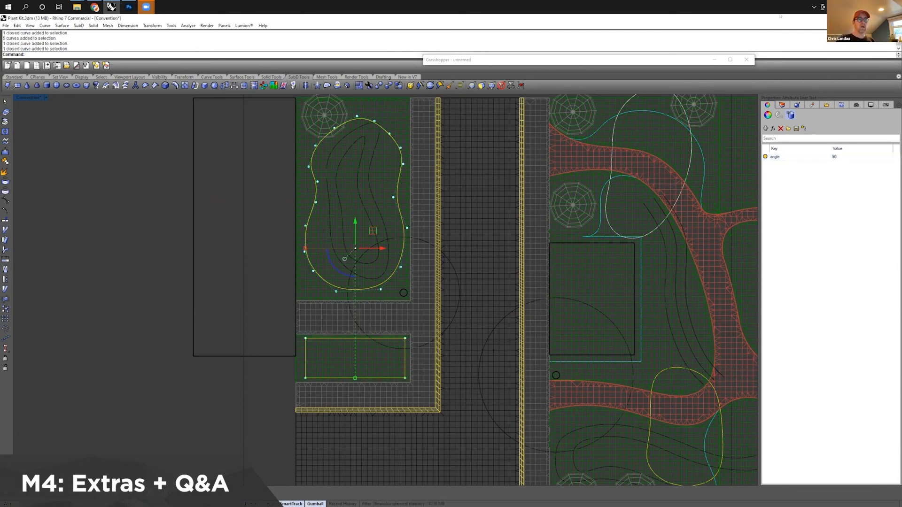
Step: Deselect the curves, then reopen Planting_Module_4 in the unrolled Grasshopper window and shift the Object Details component aside
{"action": "right_click_drag", "start_coordinate": [474, 216], "coordinate": [259, 188]}
{"action": "right_click_drag", "start_coordinate": [390, 247], "coordinate": [365, 255]}
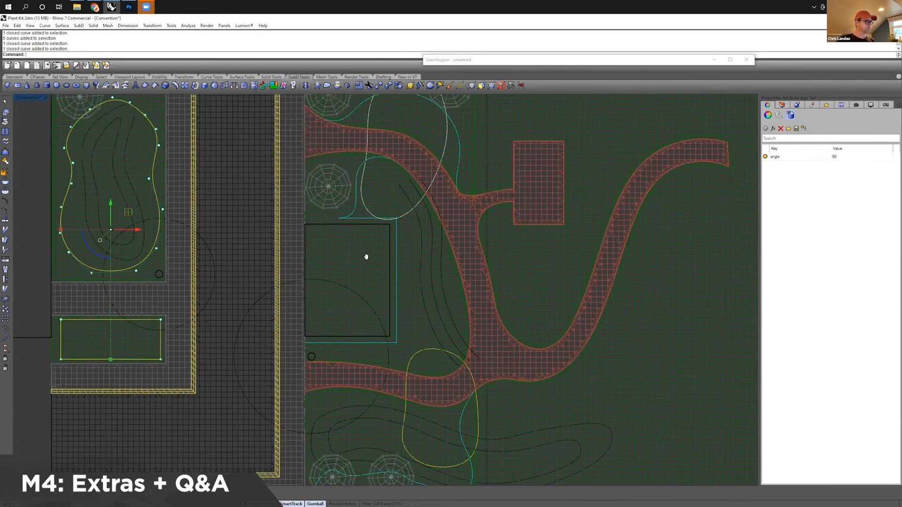
{"action": "scroll", "coordinate": [282, 290], "scroll_direction": "down", "scroll_amount": 6}
{"action": "left_click", "coordinate": [643, 101]}
{"action": "right_click_drag", "start_coordinate": [644, 101], "coordinate": [596, 94]}
{"action": "double_click", "coordinate": [590, 60]}
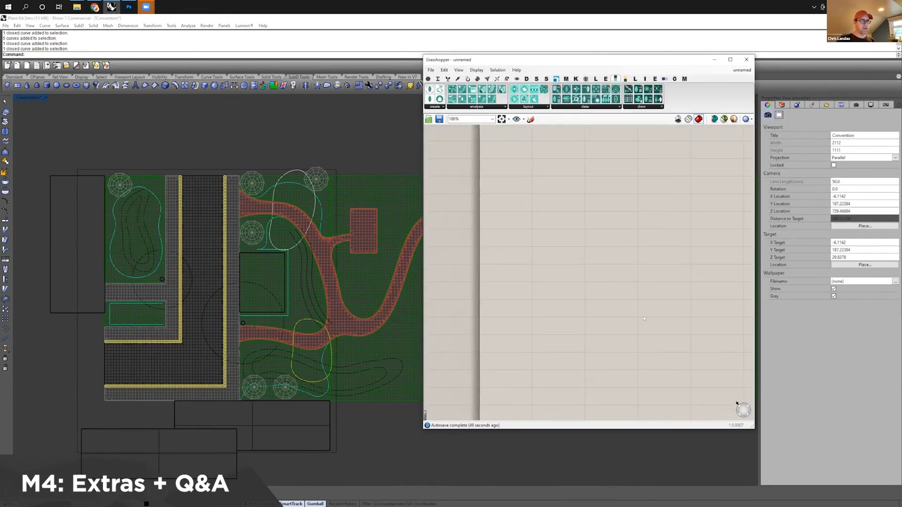
{"action": "scroll", "coordinate": [570, 298], "scroll_direction": "up", "scroll_amount": 3}
{"action": "left_click_drag", "start_coordinate": [570, 297], "coordinate": [589, 292]}
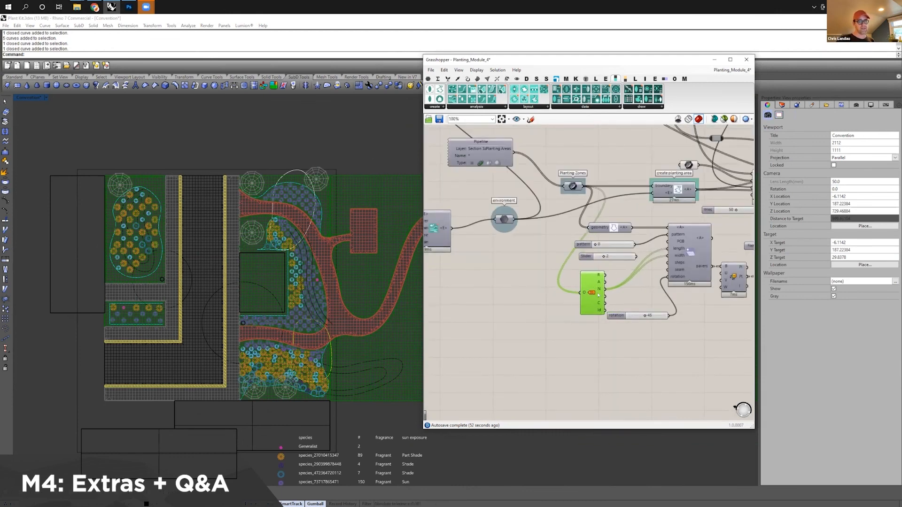
{"action": "double_click", "coordinate": [529, 281]}
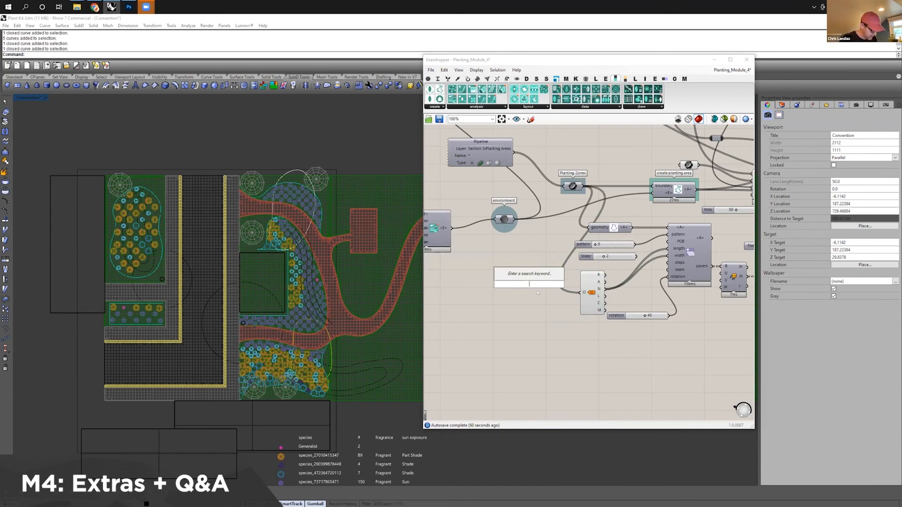
{"action": "type", "text": "ser t"}
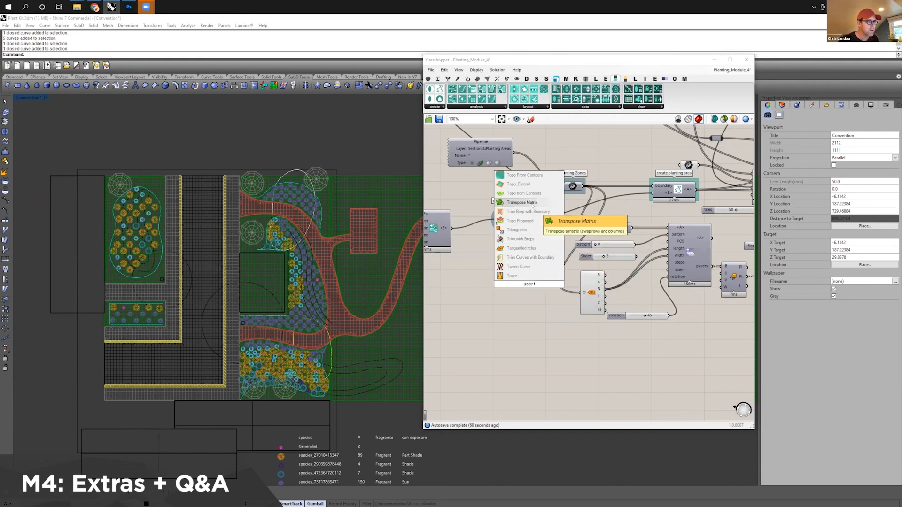
{"action": "key", "text": "Escape"}
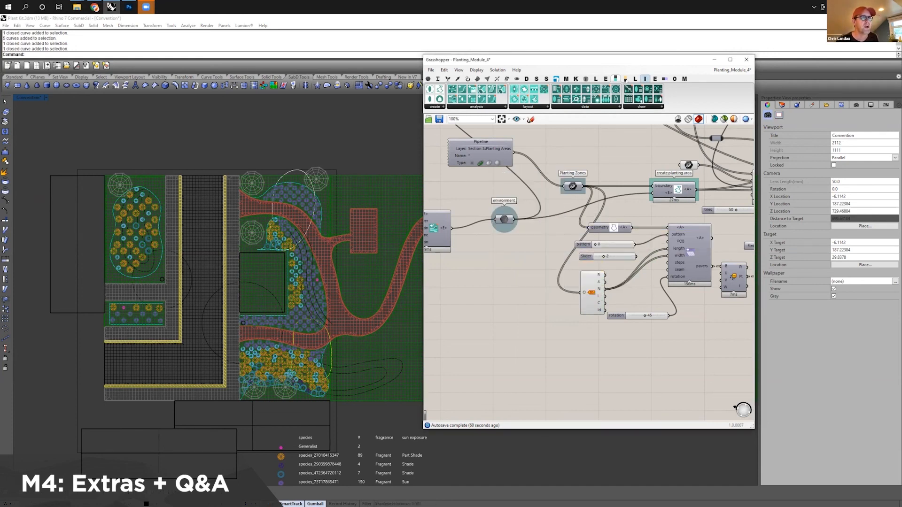
Step: Add an Elefront Get User Value component beside the Object Details component and feed the Planting Zones curves into its geometry input
{"action": "left_click", "coordinate": [605, 79]}
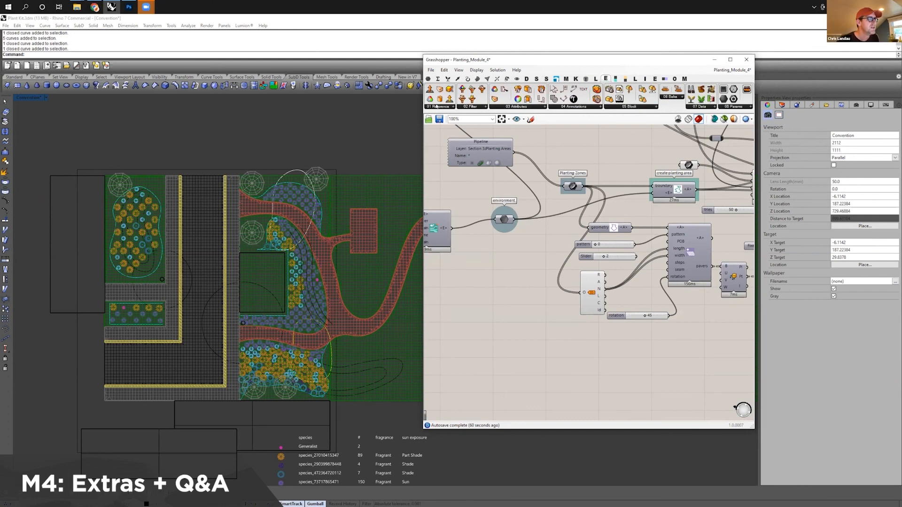
{"action": "left_click", "coordinate": [514, 107]}
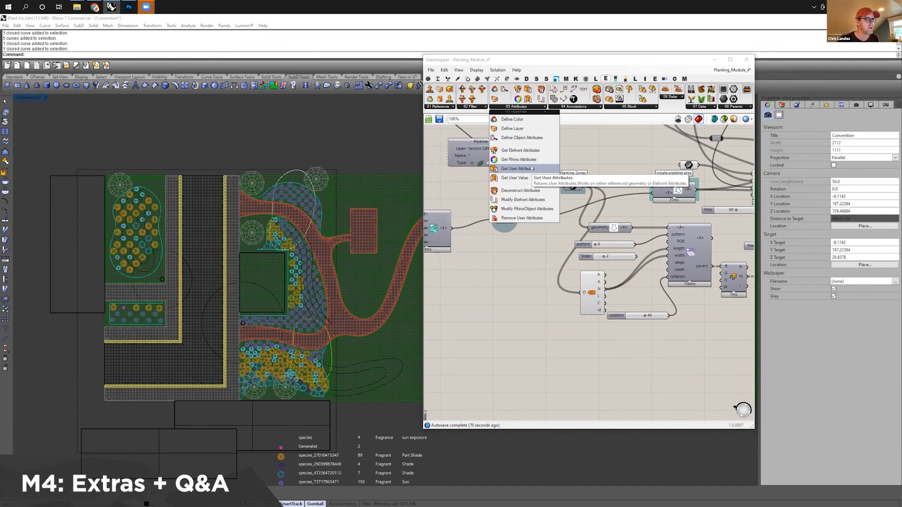
{"action": "left_click_drag", "start_coordinate": [531, 168], "coordinate": [539, 294]}
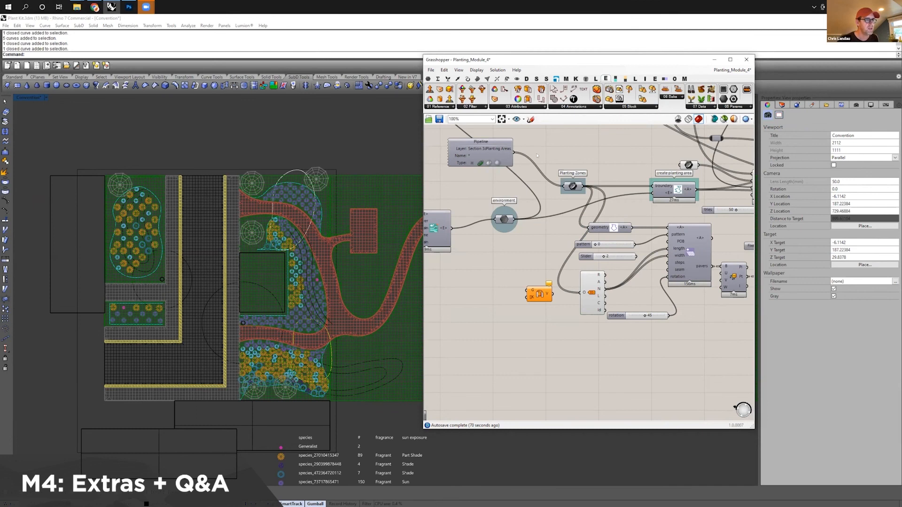
{"action": "left_click_drag", "start_coordinate": [580, 186], "coordinate": [527, 292]}
Step: Create a panel containing the text angle and connect it to the key input of the Get User Value component
{"action": "double_click", "coordinate": [483, 303]}
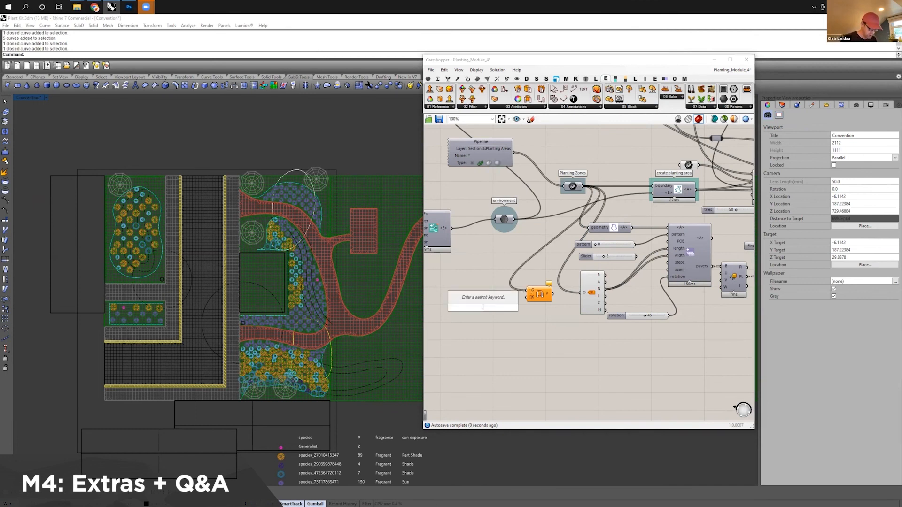
{"action": "type", "text": "panel"}
{"action": "key", "text": "Return"}
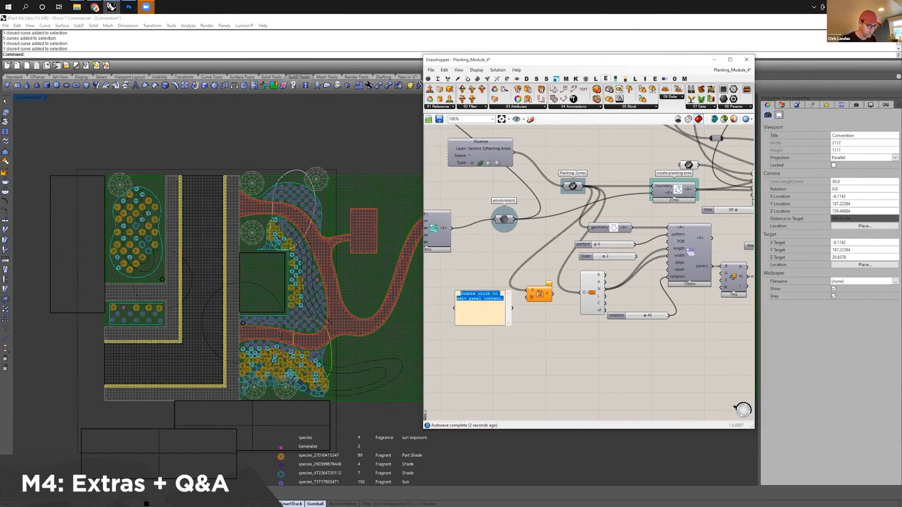
{"action": "type", "text": "angle"}
{"action": "left_click", "coordinate": [513, 310]}
{"action": "left_click_drag", "start_coordinate": [512, 309], "coordinate": [527, 297]}
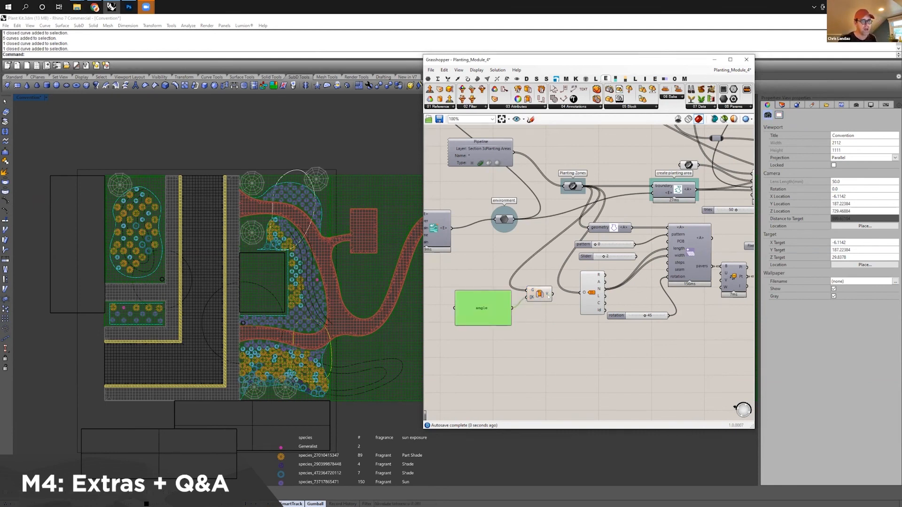
Step: Connect the retrieved angle values to the rotation input of the paver pattern component and save the definition
{"action": "mouse_move", "coordinate": [547, 295]}
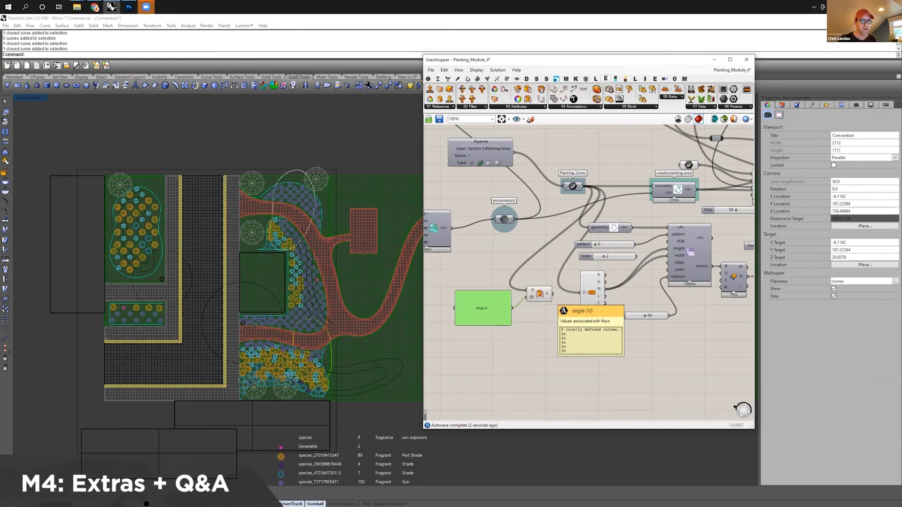
{"action": "left_click_drag", "start_coordinate": [552, 294], "coordinate": [667, 282]}
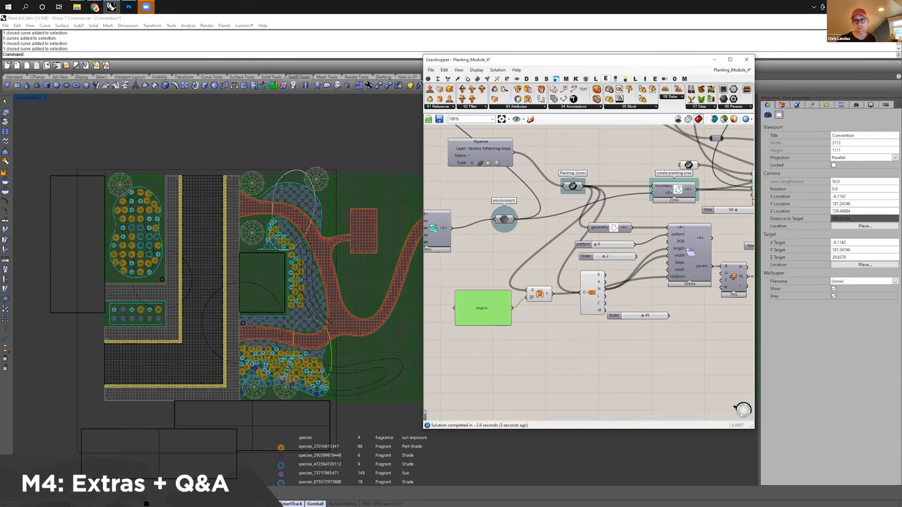
{"action": "scroll", "coordinate": [221, 249], "scroll_direction": "up", "scroll_amount": 2}
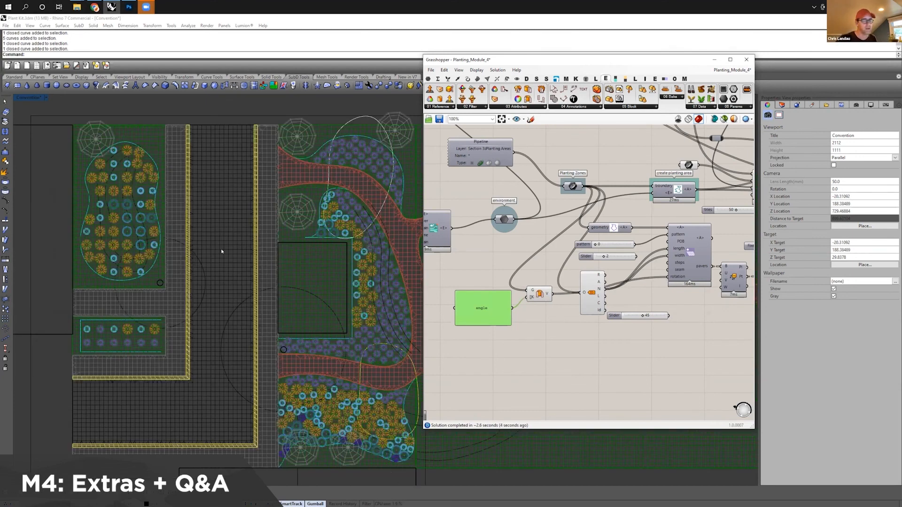
{"action": "right_click_drag", "start_coordinate": [250, 262], "coordinate": [234, 231]}
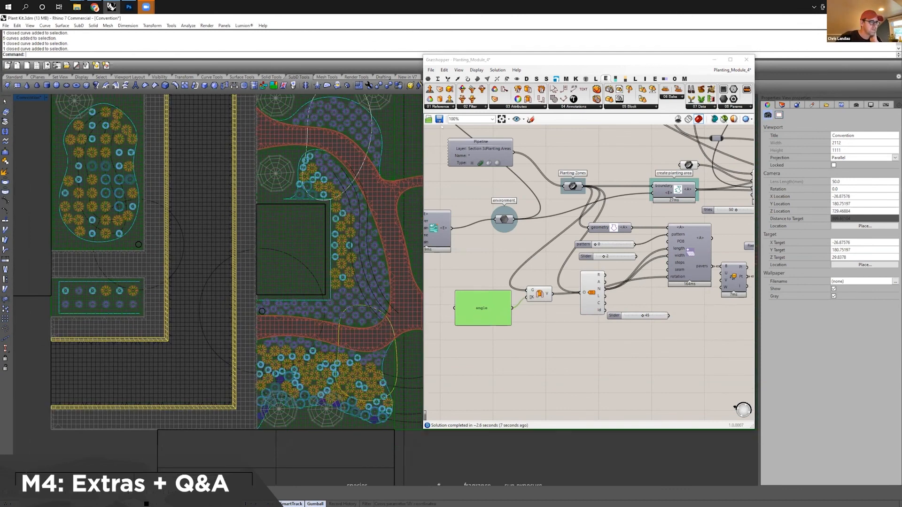
{"action": "left_click", "coordinate": [441, 126]}
{"action": "key", "text": "ctrl+s"}
Step: Delete the disconnected rotation slider and move the angle panel and Get User Value component beneath the Object Details component
{"action": "right_click_drag", "start_coordinate": [441, 126], "coordinate": [463, 144]}
{"action": "left_click_drag", "start_coordinate": [613, 311], "coordinate": [627, 306]}
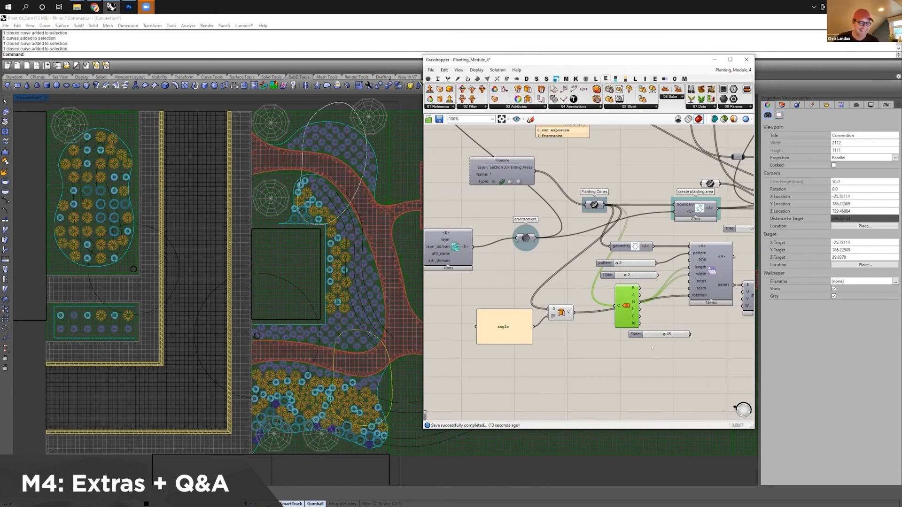
{"action": "left_click", "coordinate": [635, 334]}
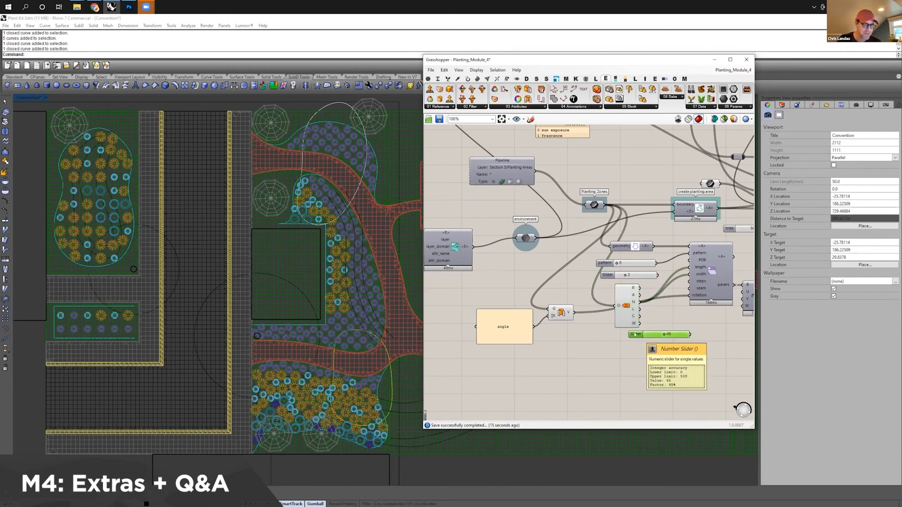
{"action": "key", "text": "Delete"}
{"action": "left_click_drag", "start_coordinate": [593, 318], "coordinate": [625, 334]}
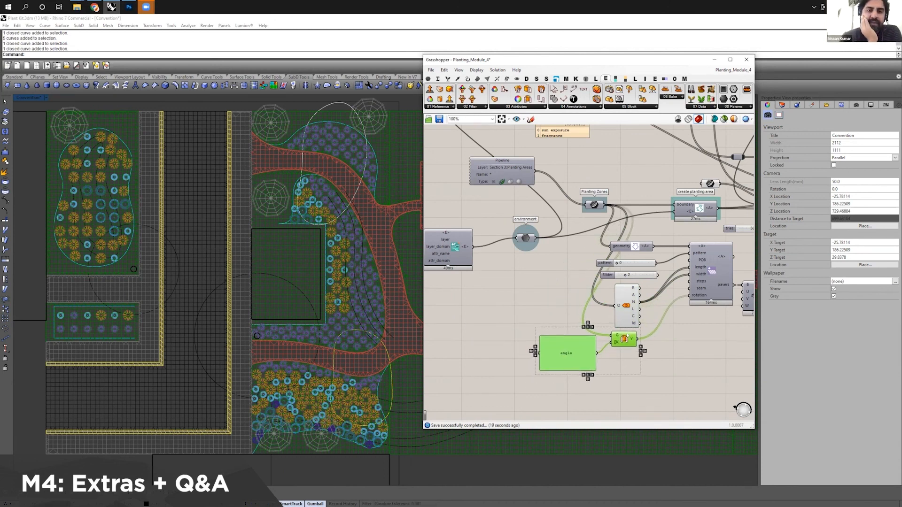
Step: Set the pattern slider feeding the paver pattern component to 3
{"action": "scroll", "coordinate": [676, 254], "scroll_direction": "up", "scroll_amount": 2}
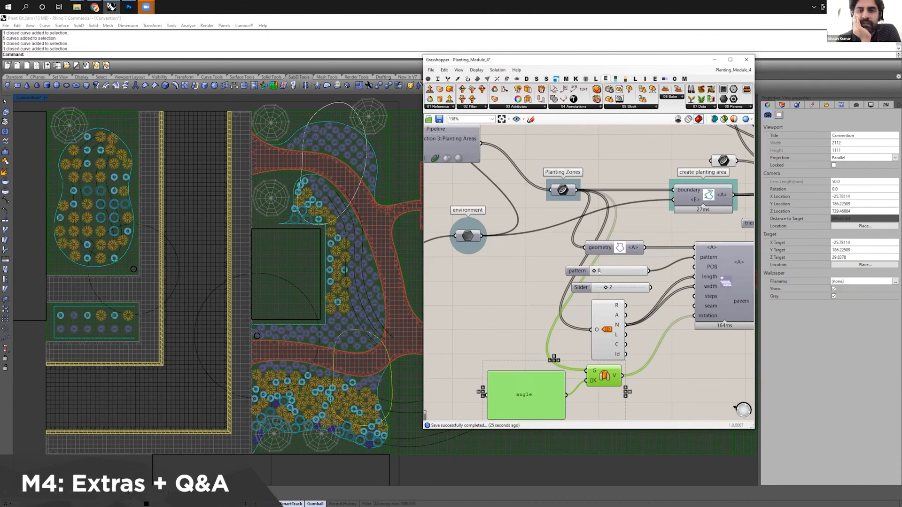
{"action": "left_click_drag", "start_coordinate": [593, 271], "coordinate": [595, 271]}
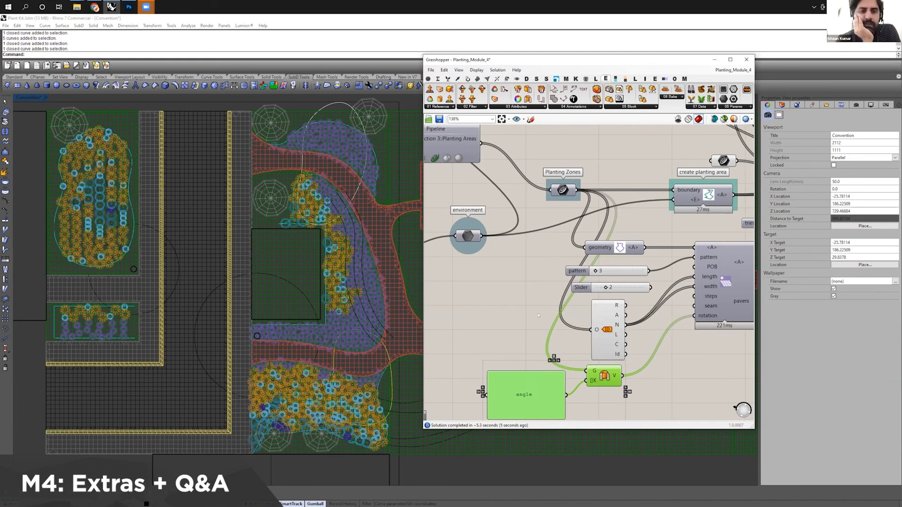
Step: Delete the component that follows the fill area with pattern component, and inspect the plants along the central bed
{"action": "right_click_drag", "start_coordinate": [692, 297], "coordinate": [515, 234]}
{"action": "scroll", "coordinate": [556, 248], "scroll_direction": "down", "scroll_amount": 3}
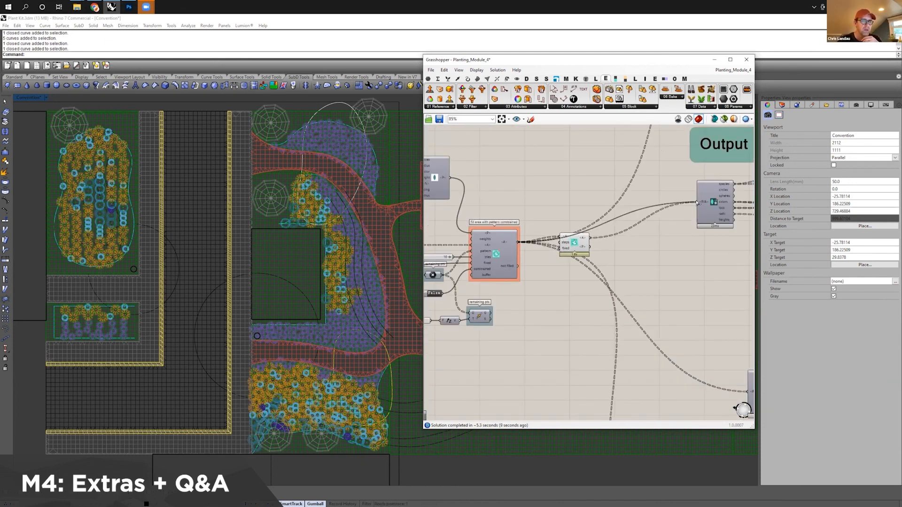
{"action": "left_click", "coordinate": [573, 242]}
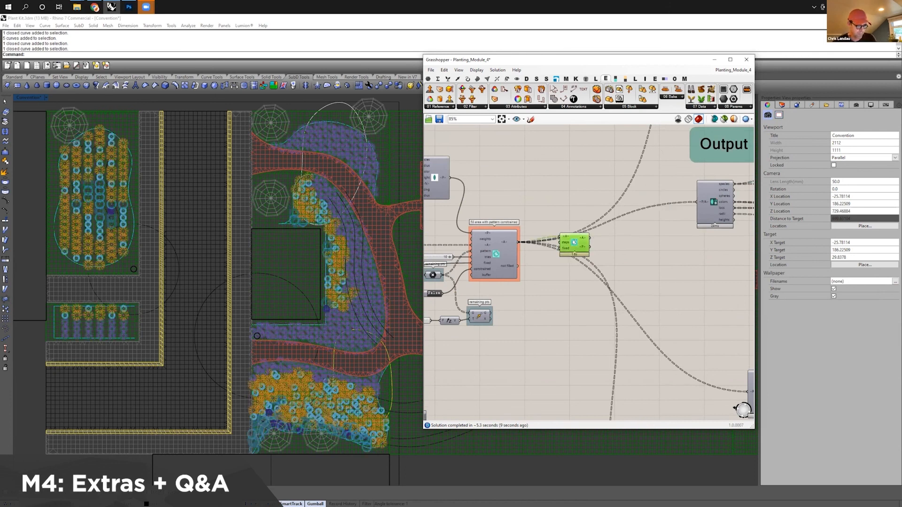
{"action": "key", "text": "Delete"}
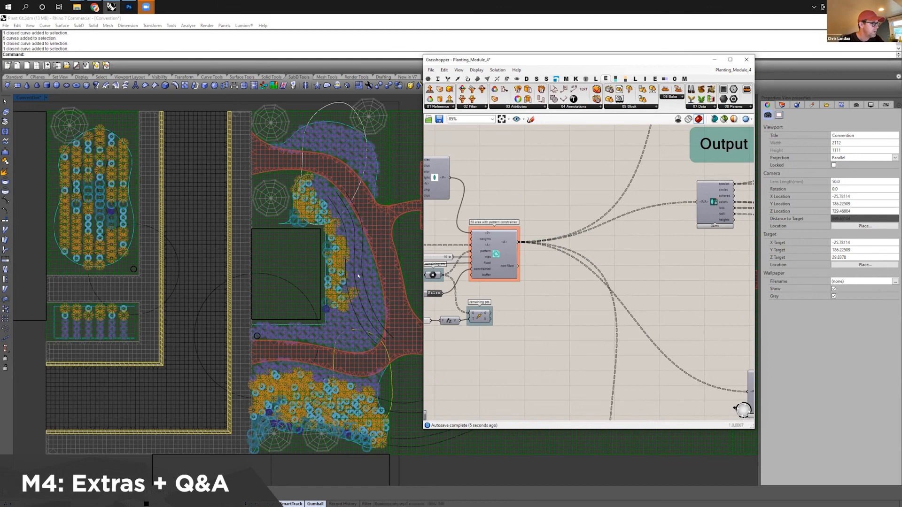
{"action": "scroll", "coordinate": [357, 275], "scroll_direction": "up", "scroll_amount": 5}
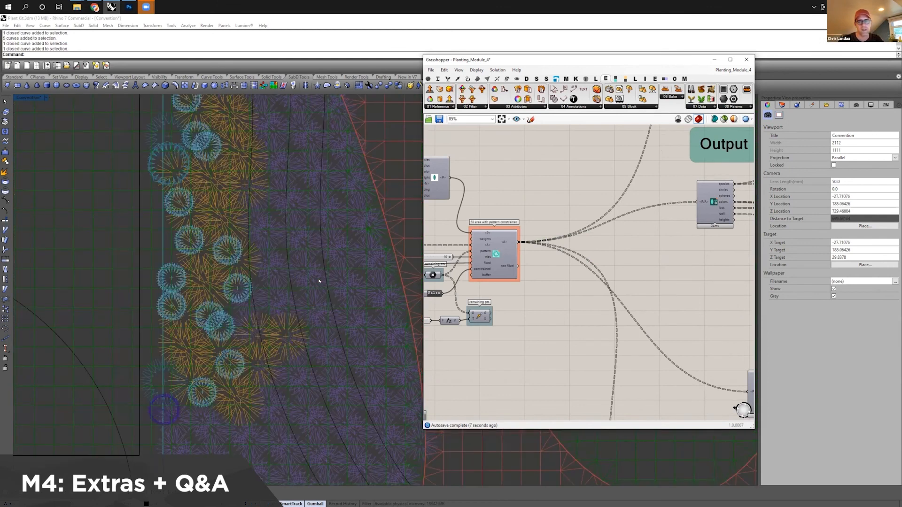
{"action": "scroll", "coordinate": [328, 281], "scroll_direction": "down", "scroll_amount": 5}
Step: Check the pattern index options, set the pattern slider to 2, and inspect the layout in the central bed
{"action": "right_click_drag", "start_coordinate": [460, 263], "coordinate": [521, 297]}
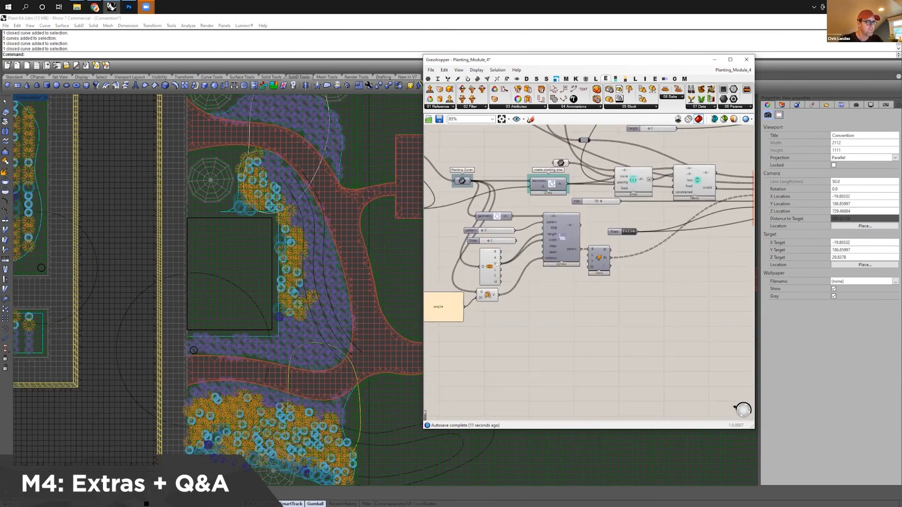
{"action": "scroll", "coordinate": [496, 265], "scroll_direction": "up", "scroll_amount": 1}
{"action": "scroll", "coordinate": [530, 263], "scroll_direction": "up", "scroll_amount": 1}
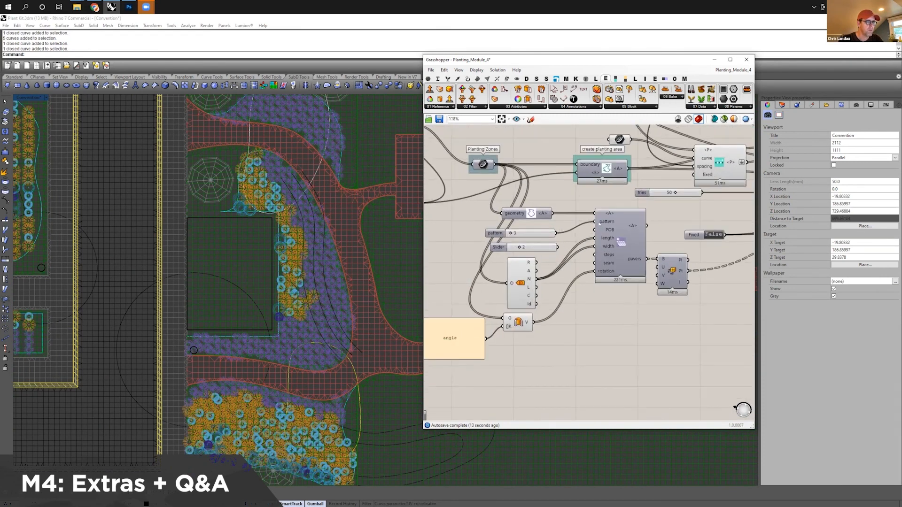
{"action": "mouse_move", "coordinate": [600, 223]}
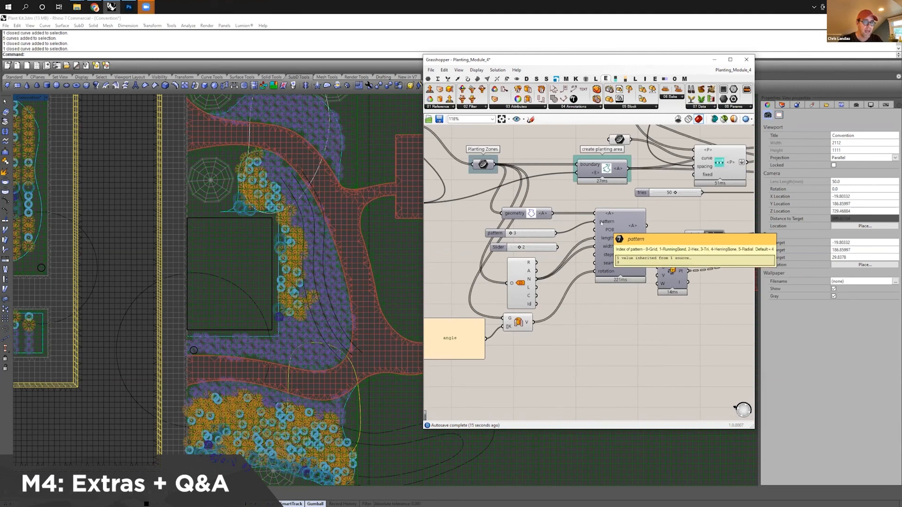
{"action": "double_click", "coordinate": [510, 233]}
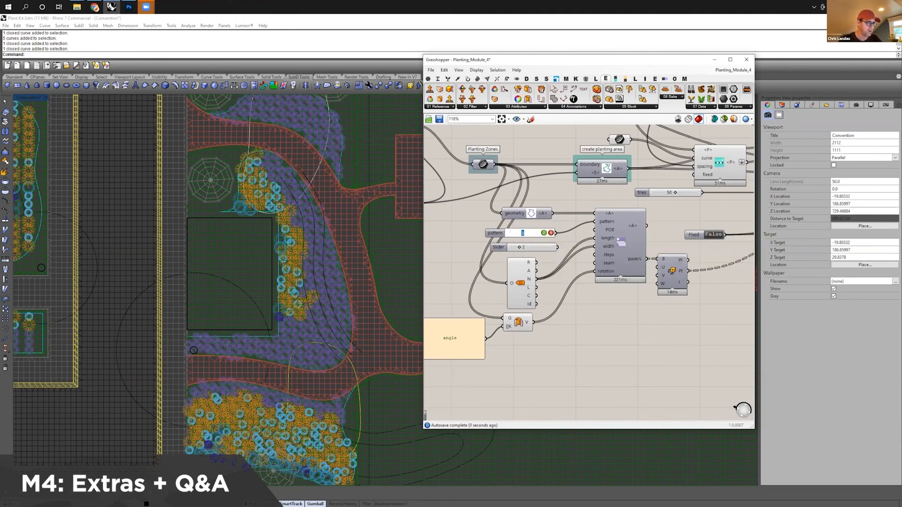
{"action": "type", "text": "2"}
{"action": "key", "text": "Return"}
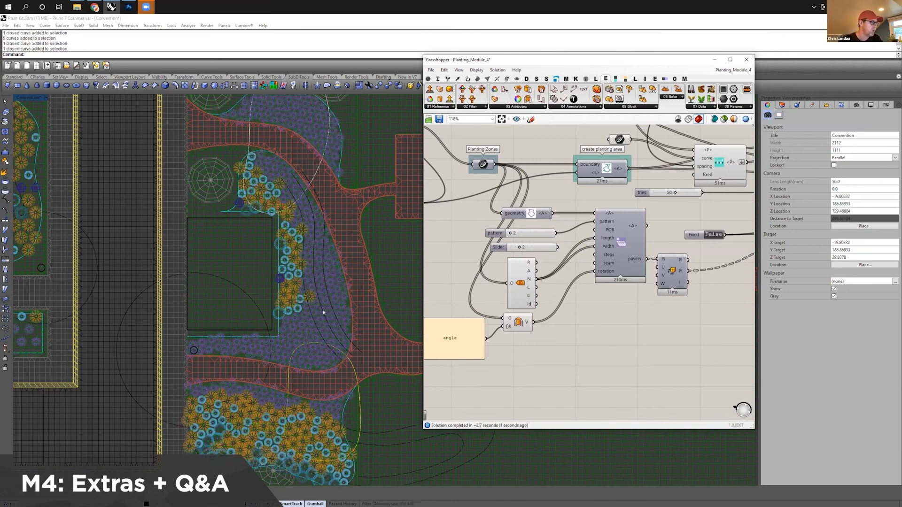
{"action": "scroll", "coordinate": [323, 309], "scroll_direction": "up", "scroll_amount": 3}
{"action": "scroll", "coordinate": [333, 266], "scroll_direction": "up", "scroll_amount": 2}
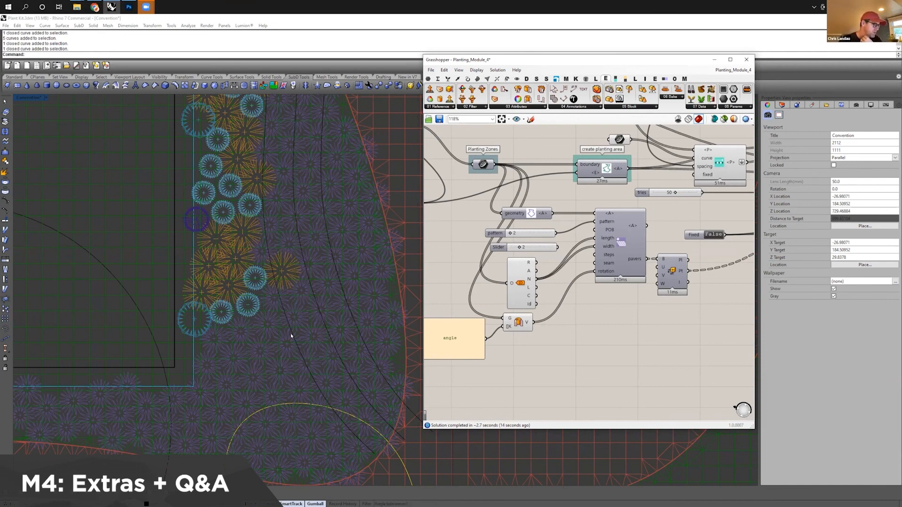
Step: Draw two roughly parallel slanted lines following the rows of purple plants in the lower part of the central bed
{"action": "type", "text": "Line"}
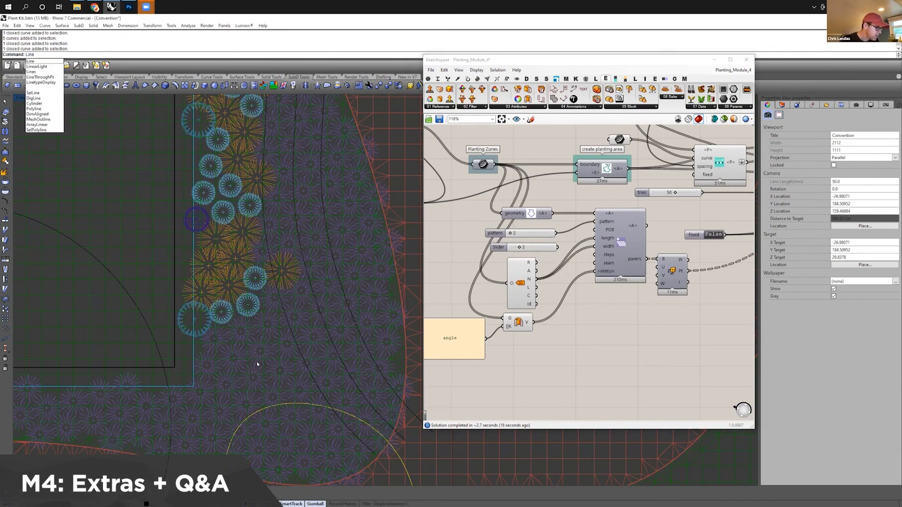
{"action": "key", "text": "Return"}
{"action": "left_click", "coordinate": [209, 362]}
{"action": "left_click", "coordinate": [386, 316]}
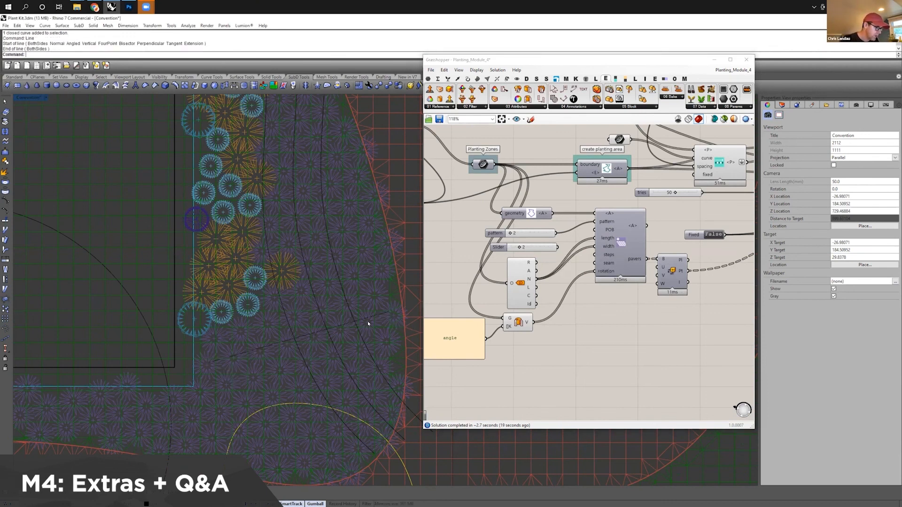
{"action": "key", "text": "Return"}
{"action": "left_click", "coordinate": [203, 385]}
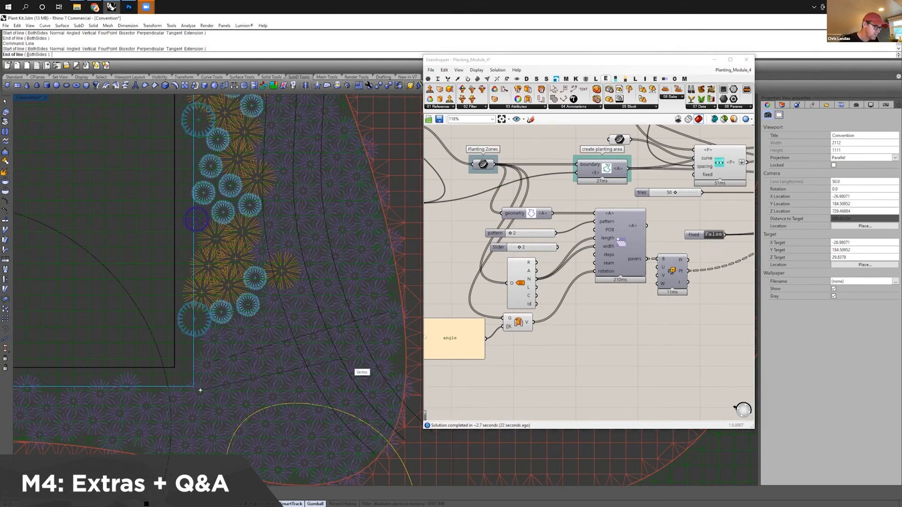
{"action": "left_click", "coordinate": [390, 338]}
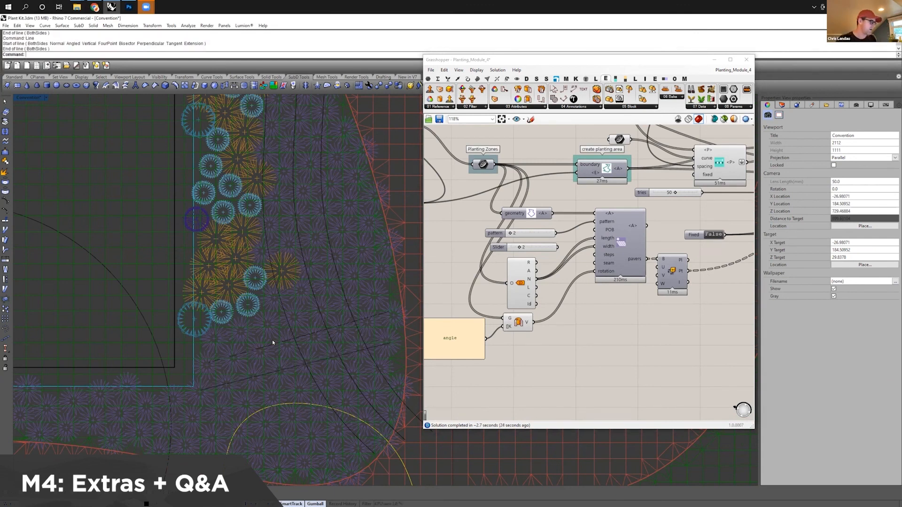
Step: Select the two drawn row lines without the mesh behind them and delete them
{"action": "left_click_drag", "start_coordinate": [261, 386], "coordinate": [246, 339]}
{"action": "left_click", "coordinate": [272, 359], "text": "ctrl"}
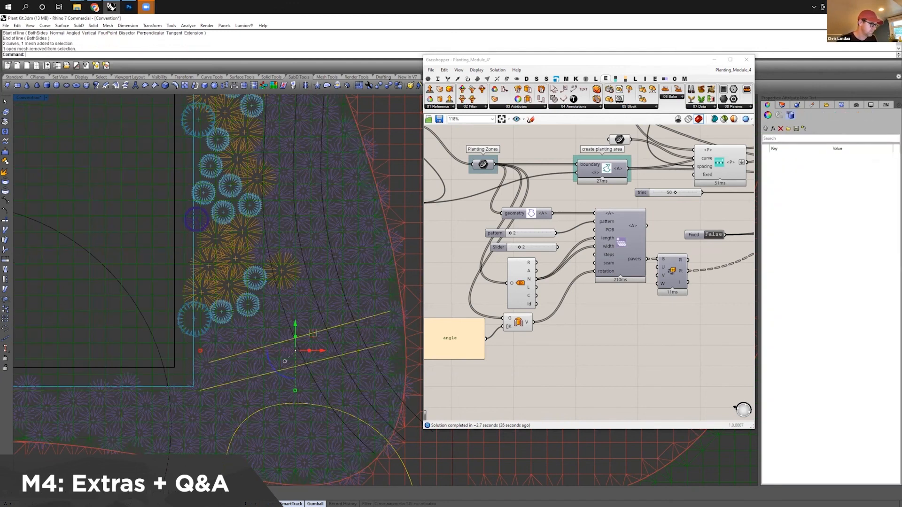
{"action": "key", "text": "Delete"}
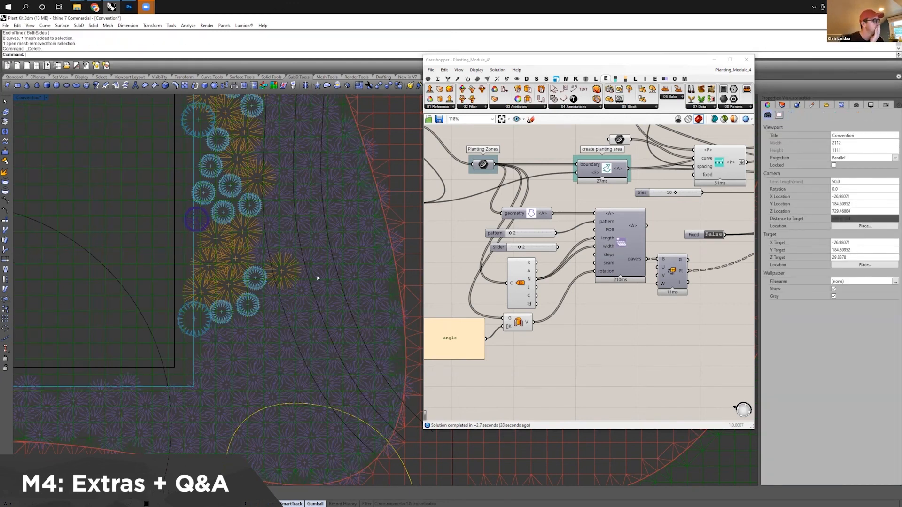
Step: Review the whole planting plan and save the Grasshopper definition
{"action": "scroll", "coordinate": [317, 276], "scroll_direction": "down", "scroll_amount": 6}
{"action": "scroll", "coordinate": [346, 300], "scroll_direction": "down", "scroll_amount": 4}
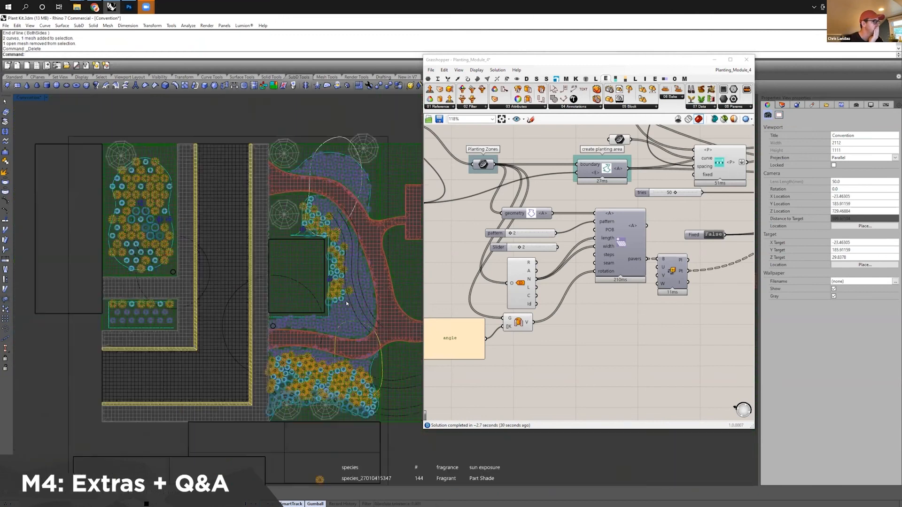
{"action": "left_click", "coordinate": [438, 118]}
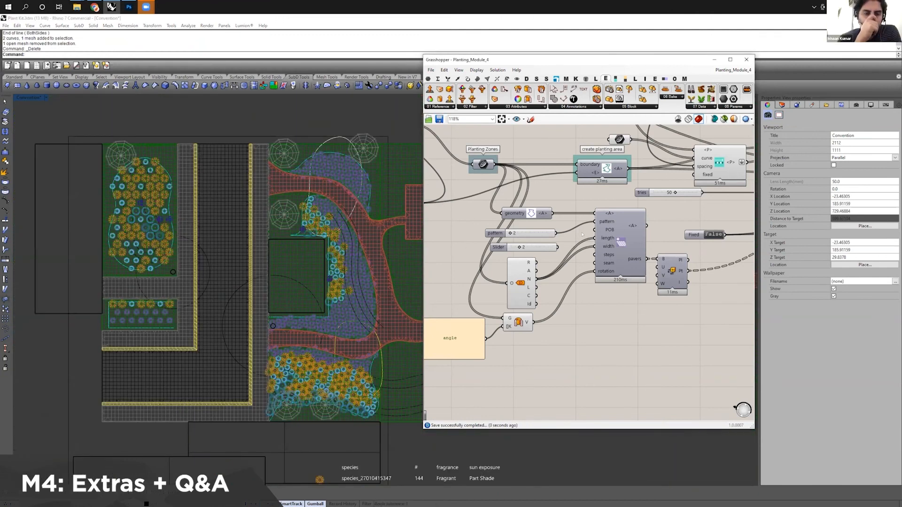
Step: Select the paver pattern component and examine the description of its pattern input
{"action": "right_click_drag", "start_coordinate": [606, 247], "coordinate": [570, 262]}
{"action": "left_click", "coordinate": [570, 261]}
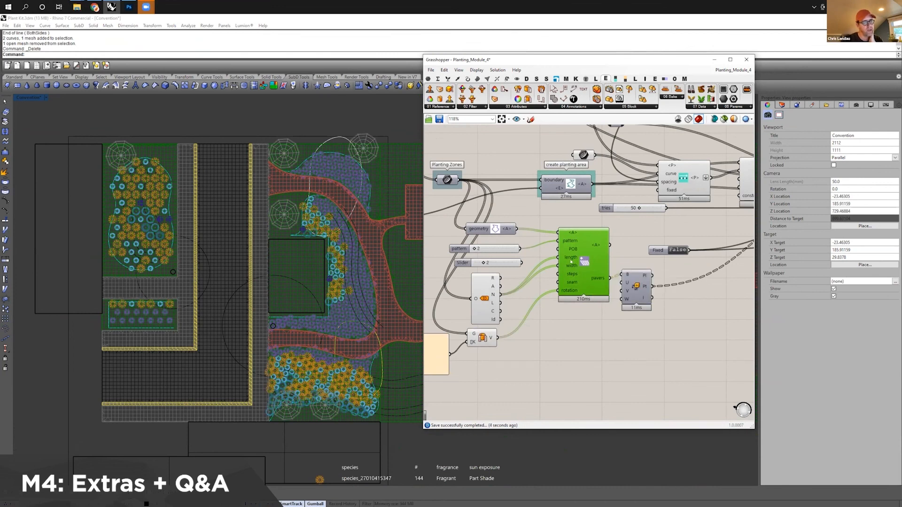
{"action": "mouse_move", "coordinate": [570, 261]}
{"action": "mouse_move", "coordinate": [571, 244]}
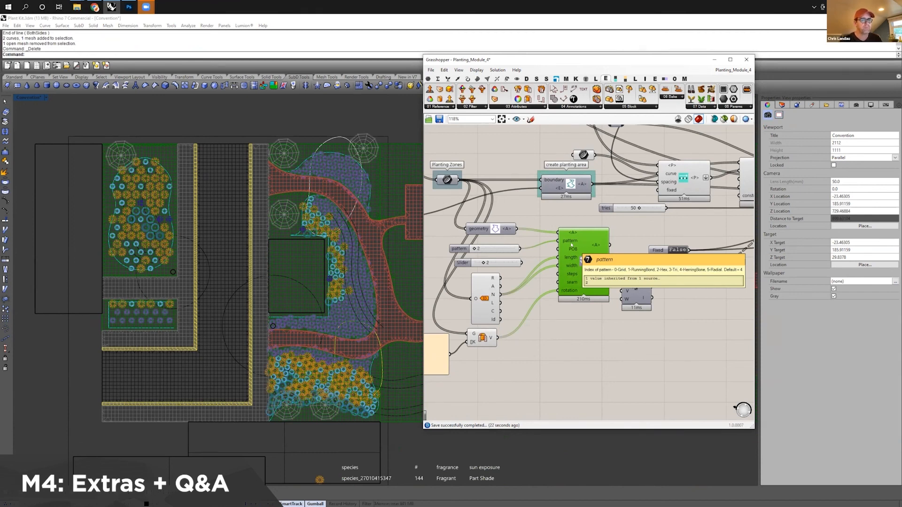
Step: Try out the module paver and tessellation paver components below the paver pattern component and remove both again
{"action": "left_click", "coordinate": [664, 78]}
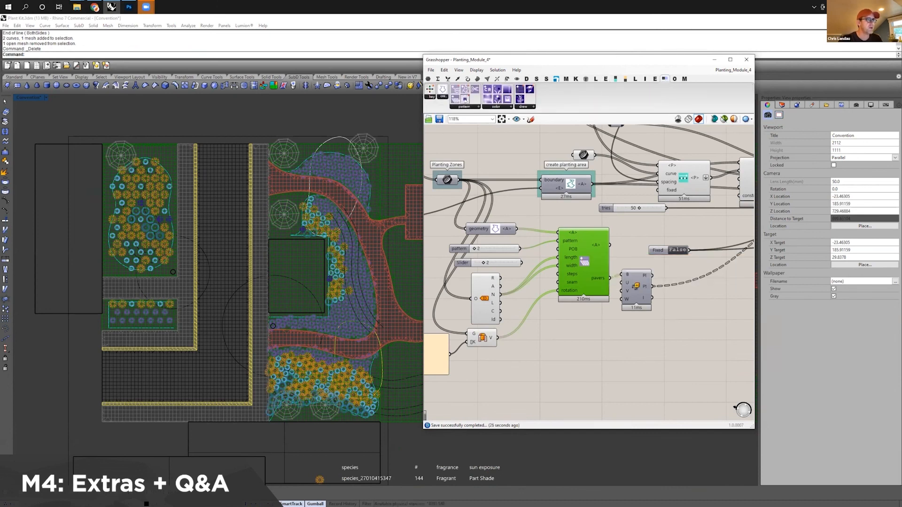
{"action": "left_click_drag", "start_coordinate": [464, 99], "coordinate": [588, 351]}
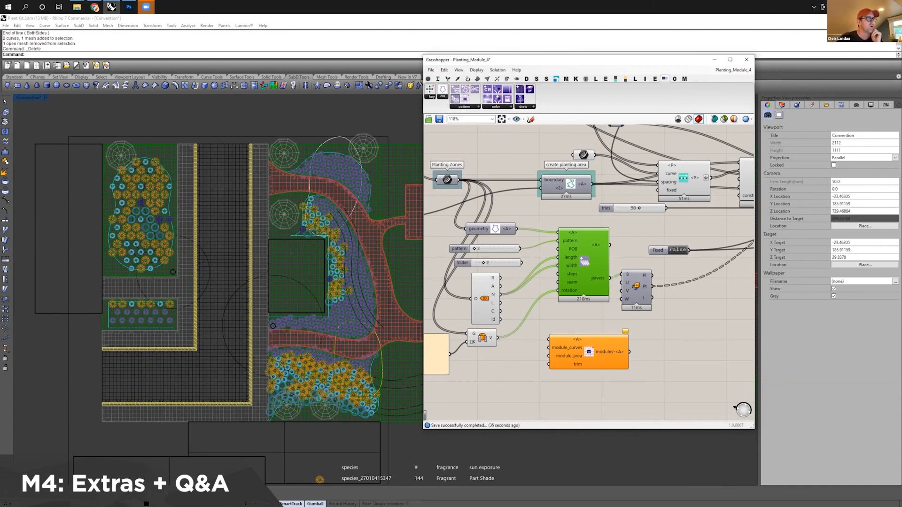
{"action": "key", "text": "ctrl+v"}
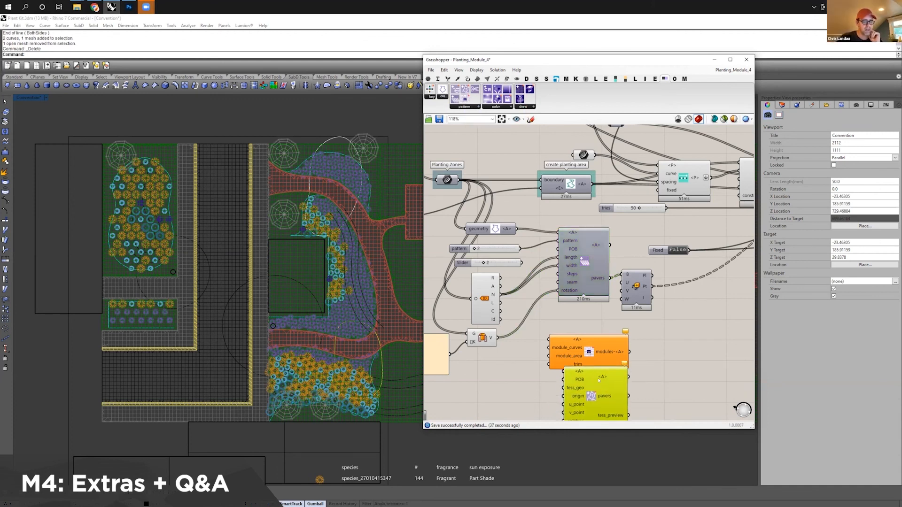
{"action": "right_click_drag", "start_coordinate": [593, 314], "coordinate": [596, 289]}
{"action": "right_click_drag", "start_coordinate": [585, 382], "coordinate": [589, 336]}
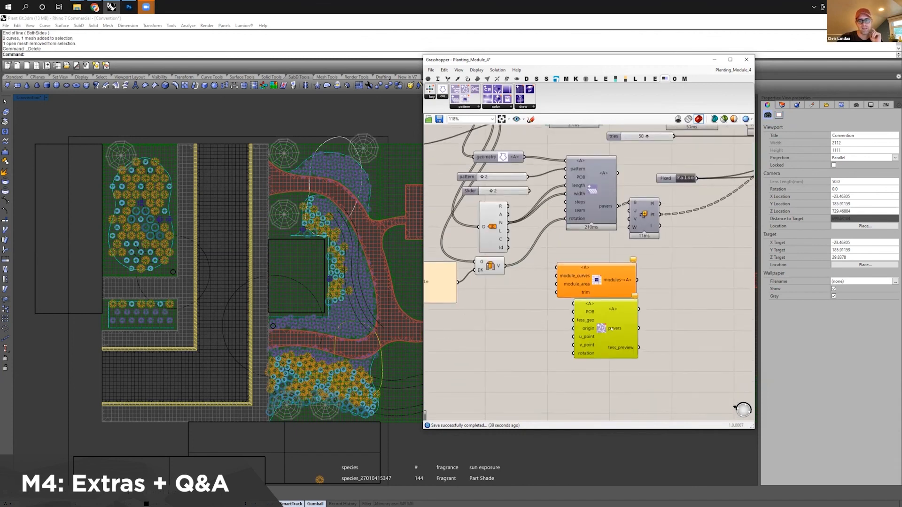
{"action": "left_click_drag", "start_coordinate": [610, 328], "coordinate": [610, 340]}
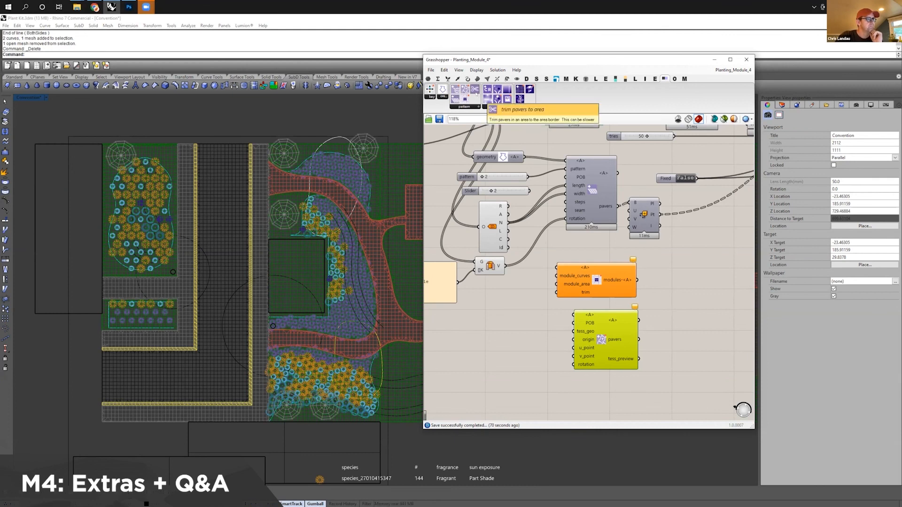
{"action": "left_click_drag", "start_coordinate": [683, 278], "coordinate": [588, 370]}
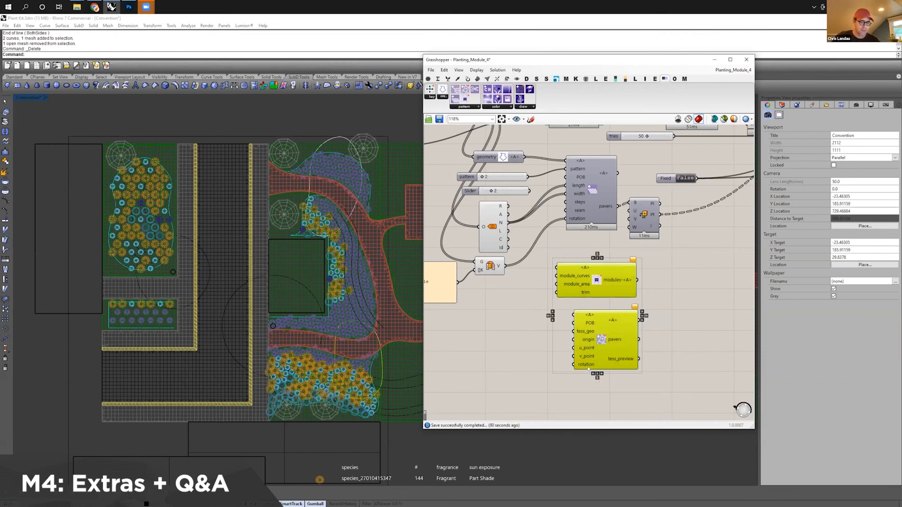
{"action": "key", "text": "Delete"}
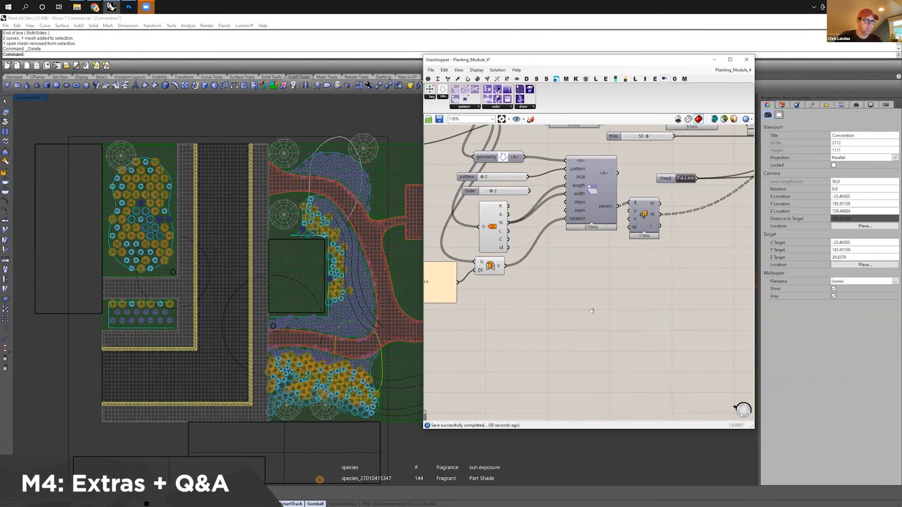
Step: Add a Boundary Surfaces component below the paver pattern group and feed it the Planting Zones curves
{"action": "scroll", "coordinate": [603, 317], "scroll_direction": "down", "scroll_amount": 4}
{"action": "scroll", "coordinate": [690, 307], "scroll_direction": "up", "scroll_amount": 3}
{"action": "right_click_drag", "start_coordinate": [564, 295], "coordinate": [639, 321]}
{"action": "double_click", "coordinate": [637, 321]}
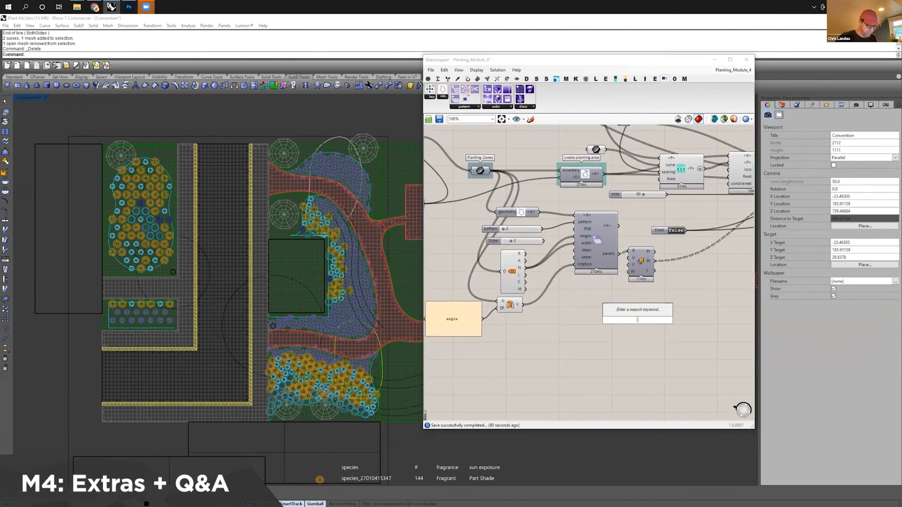
{"action": "type", "text": "boundary"}
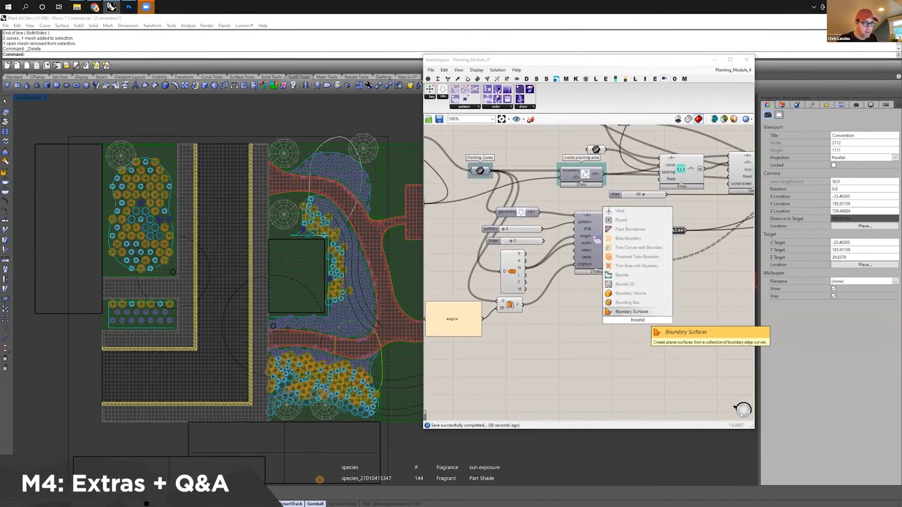
{"action": "left_click", "coordinate": [638, 314]}
{"action": "right_click_drag", "start_coordinate": [639, 313], "coordinate": [682, 335]}
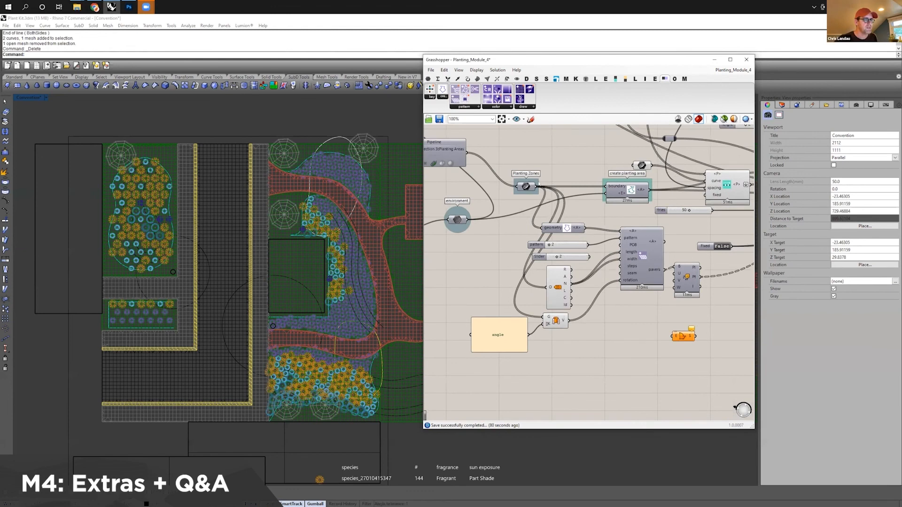
{"action": "left_click_drag", "start_coordinate": [674, 336], "coordinate": [540, 190]}
{"action": "left_click", "coordinate": [681, 336]}
Step: Add a Populate Geometry component beside Boundary Surfaces and connect the boundary surfaces as its geometry
{"action": "right_click_drag", "start_coordinate": [696, 356], "coordinate": [643, 348]}
{"action": "double_click", "coordinate": [643, 348]}
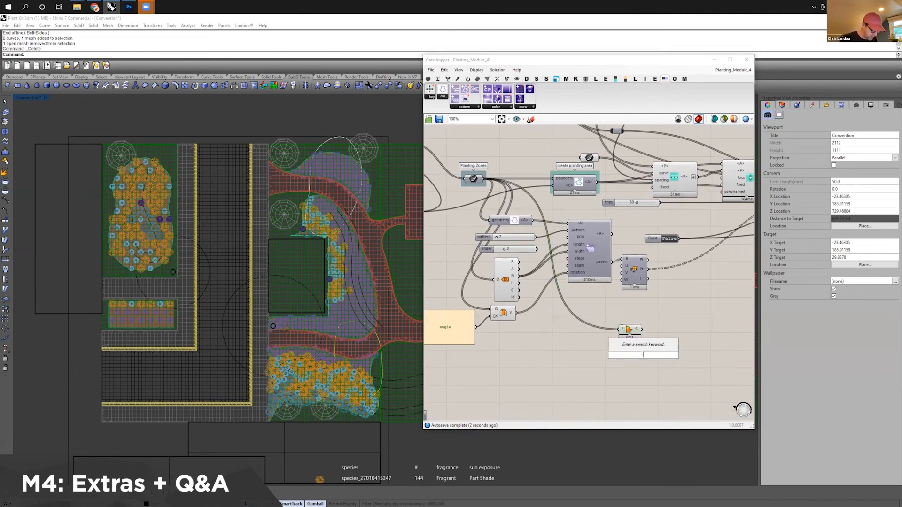
{"action": "type", "text": "popu"}
{"action": "left_click", "coordinate": [644, 331]}
{"action": "left_click_drag", "start_coordinate": [652, 351], "coordinate": [645, 330]}
Step: Try the populated points as the pattern input of the constrained pattern fill and inspect the planting plan
{"action": "right_click_drag", "start_coordinate": [733, 277], "coordinate": [626, 282]}
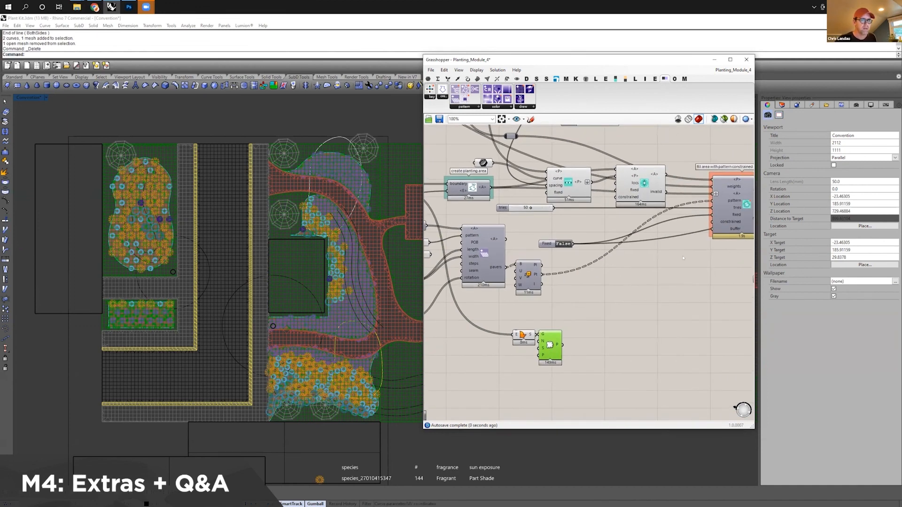
{"action": "left_click_drag", "start_coordinate": [563, 347], "coordinate": [713, 200]}
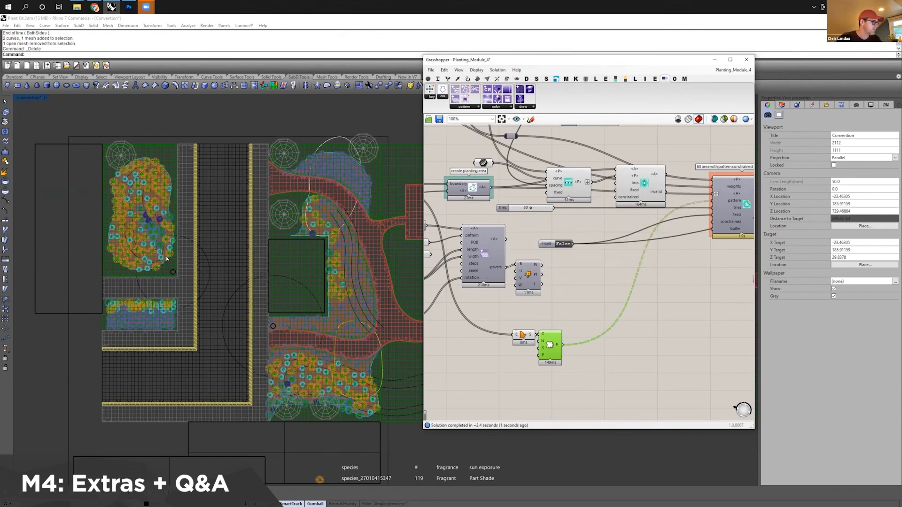
{"action": "scroll", "coordinate": [165, 256], "scroll_direction": "up", "scroll_amount": 2}
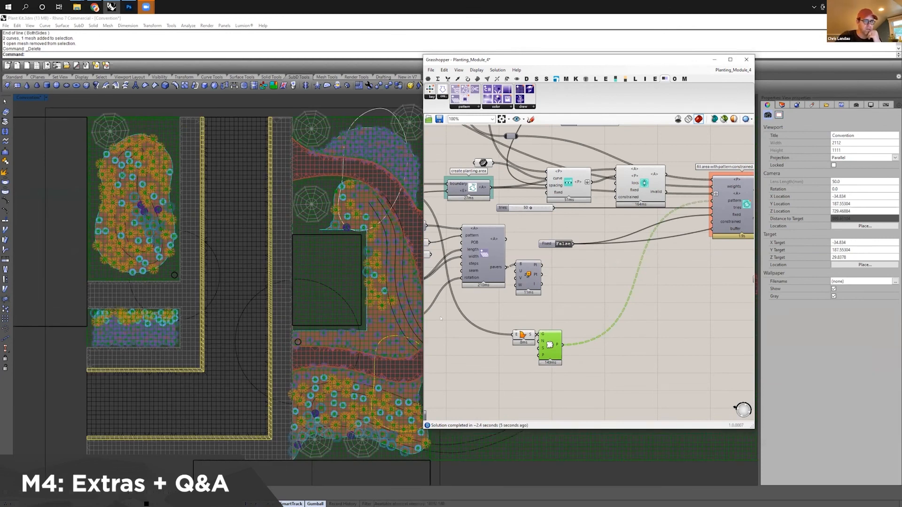
Step: Reconnect the Evaluate Box points to the fill's pattern input and link the location-placing component's area output to the fill's area input
{"action": "left_click_drag", "start_coordinate": [544, 274], "coordinate": [712, 200]}
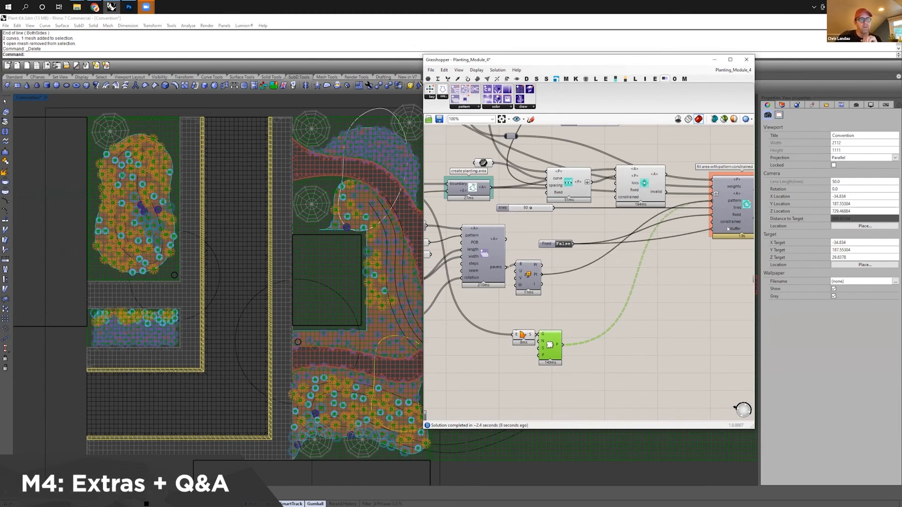
{"action": "right_click_drag", "start_coordinate": [695, 244], "coordinate": [632, 259]}
{"action": "left_click", "coordinate": [583, 196]}
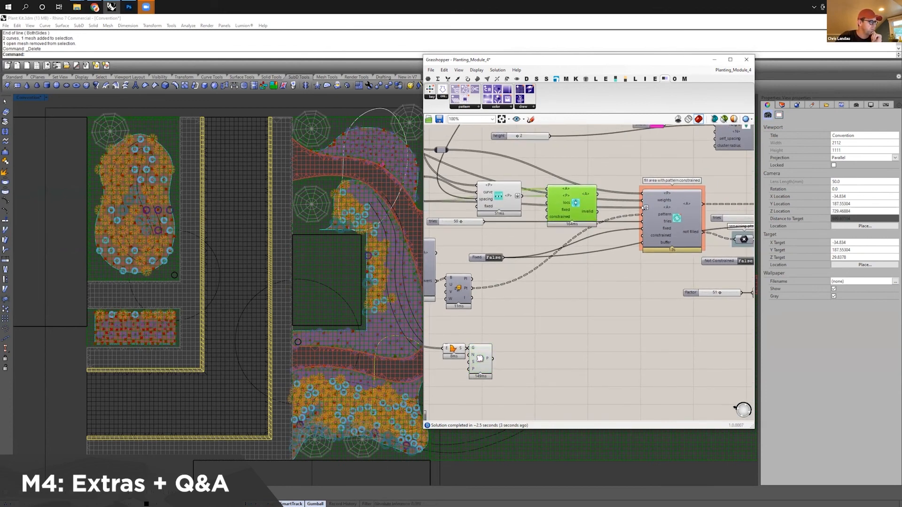
{"action": "left_click_drag", "start_coordinate": [645, 207], "coordinate": [595, 194]}
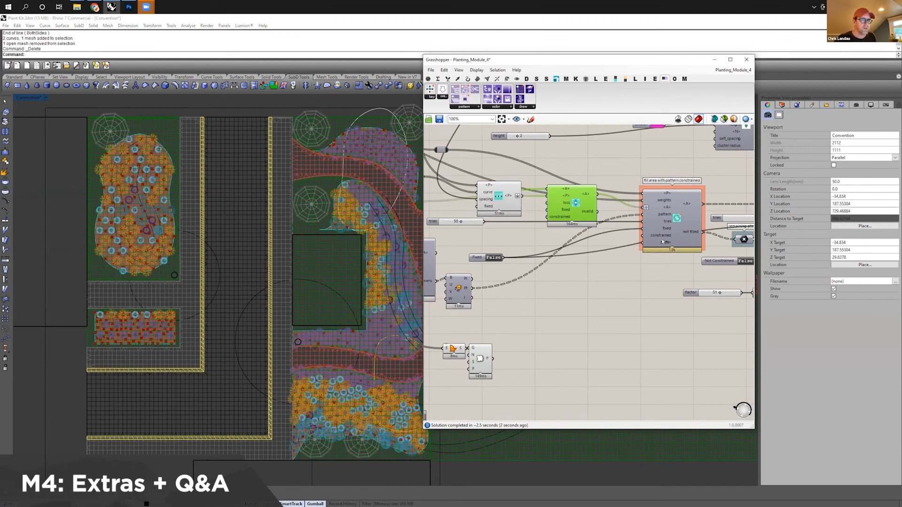
Step: Add a number slider set to 1 and connect it to the buffer input of the constrained pattern fill
{"action": "mouse_move", "coordinate": [663, 242]}
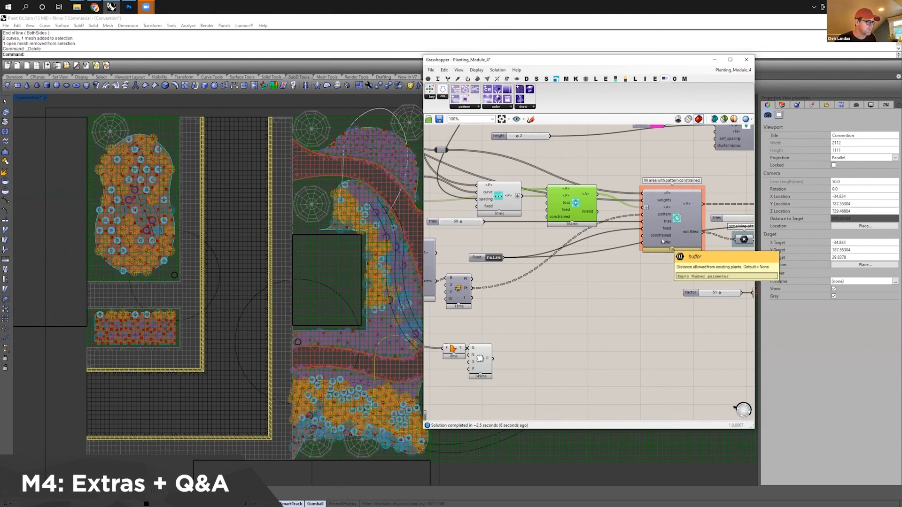
{"action": "double_click", "coordinate": [585, 281]}
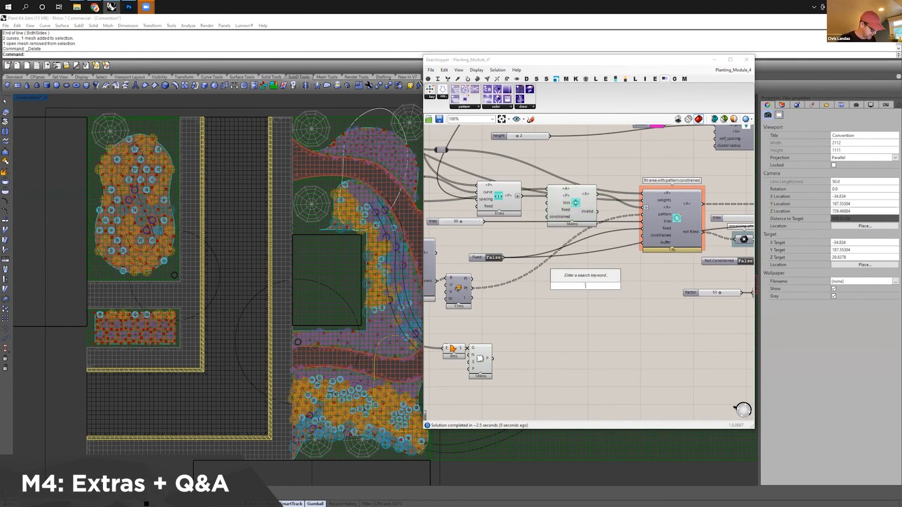
{"action": "type", "text": "1"}
{"action": "key", "text": "Return"}
{"action": "left_click_drag", "start_coordinate": [641, 242], "coordinate": [615, 285]}
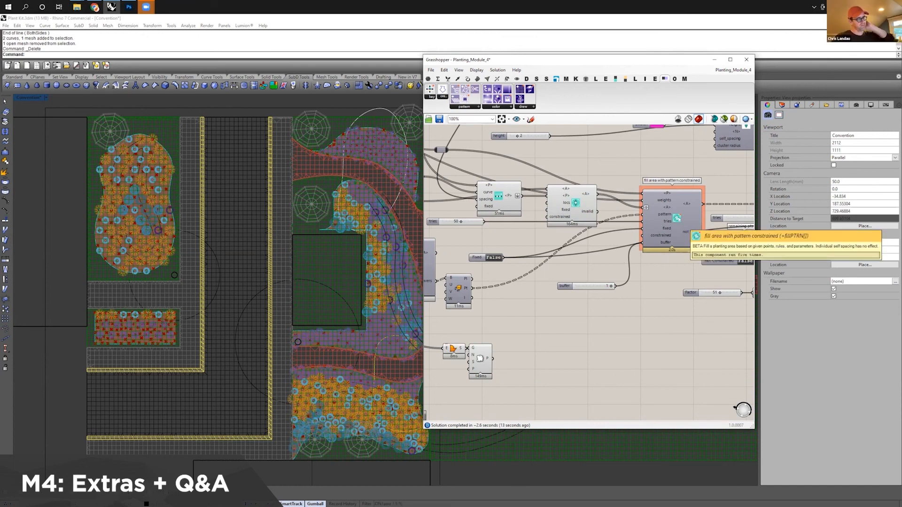
Step: Examine the spacing of the filled plants around the plants along the curved rows in the central bed
{"action": "left_click", "coordinate": [673, 221]}
{"action": "scroll", "coordinate": [437, 322], "scroll_direction": "up", "scroll_amount": 1}
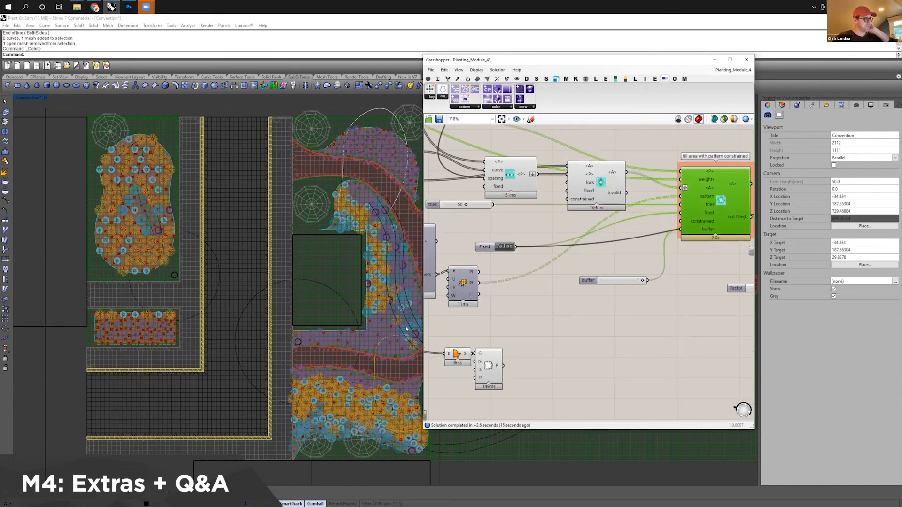
{"action": "scroll", "coordinate": [415, 324], "scroll_direction": "up", "scroll_amount": 2}
{"action": "scroll", "coordinate": [356, 336], "scroll_direction": "up", "scroll_amount": 1}
{"action": "scroll", "coordinate": [352, 335], "scroll_direction": "up", "scroll_amount": 1}
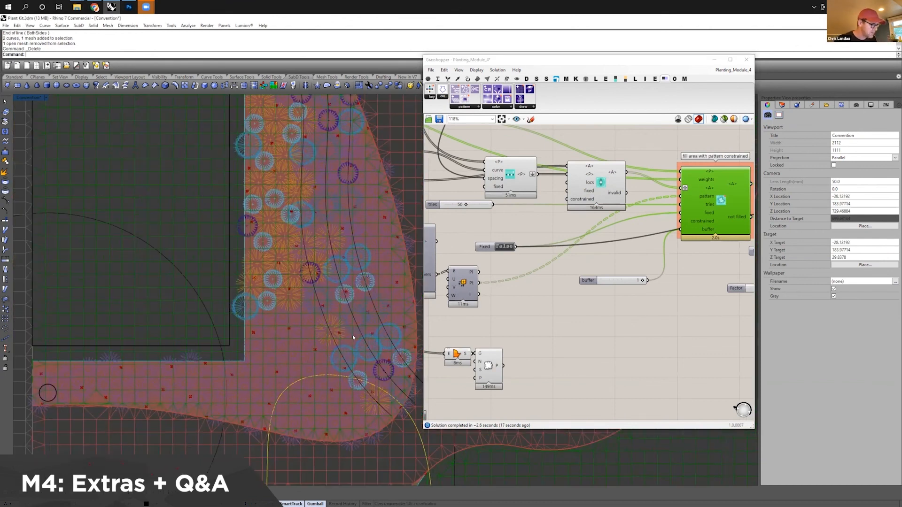
{"action": "scroll", "coordinate": [353, 335], "scroll_direction": "up", "scroll_amount": 1}
{"action": "scroll", "coordinate": [352, 334], "scroll_direction": "down", "scroll_amount": 2}
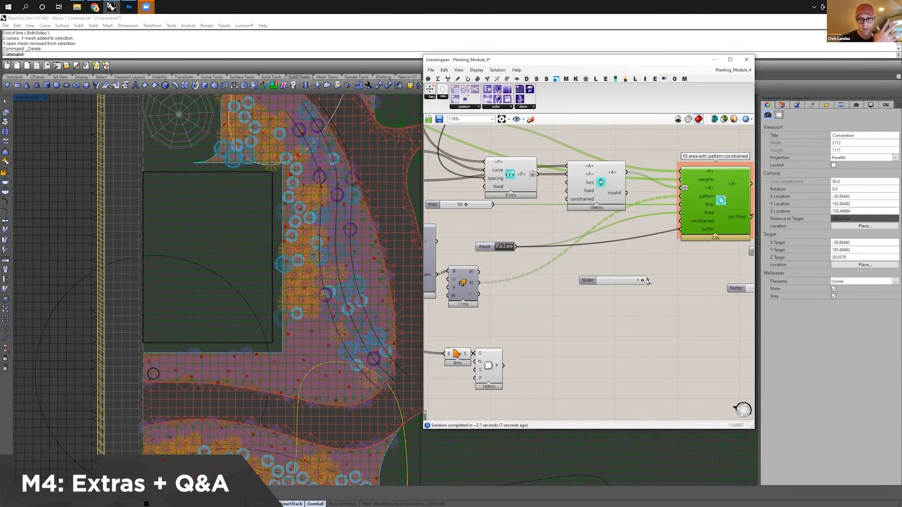
Step: Delete the disconnected buffer slider and move the Fixed toggle next to the constrained pattern fill component
{"action": "right_click_drag", "start_coordinate": [648, 281], "coordinate": [624, 292]}
{"action": "left_click", "coordinate": [592, 293]}
{"action": "key", "text": "Delete"}
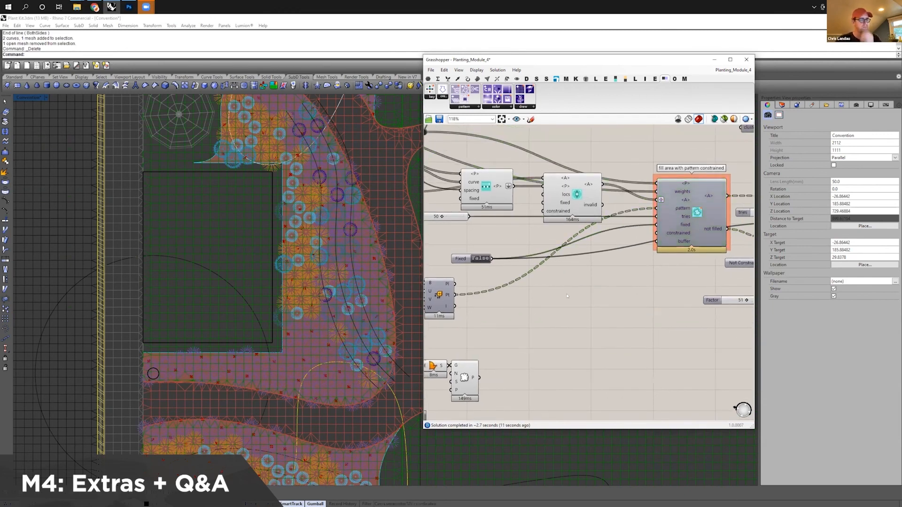
{"action": "left_click_drag", "start_coordinate": [460, 260], "coordinate": [589, 244]}
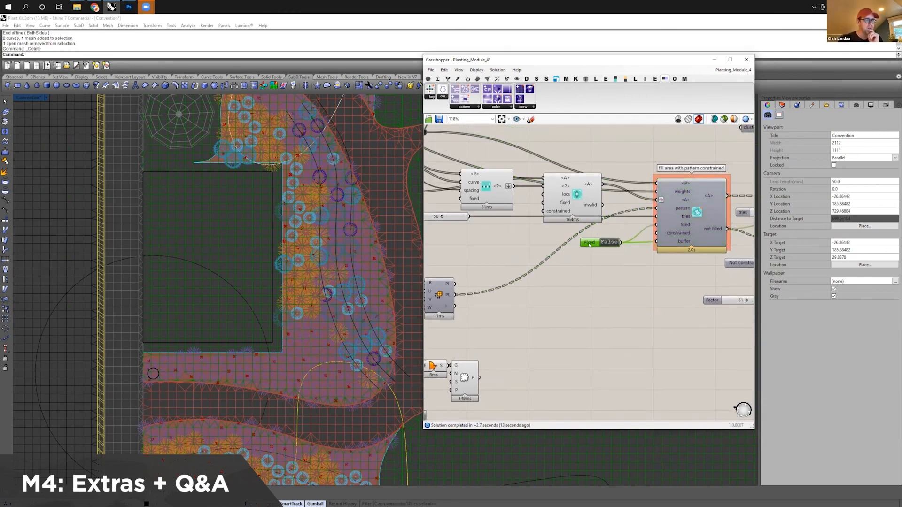
{"action": "scroll", "coordinate": [576, 278], "scroll_direction": "down", "scroll_amount": 5}
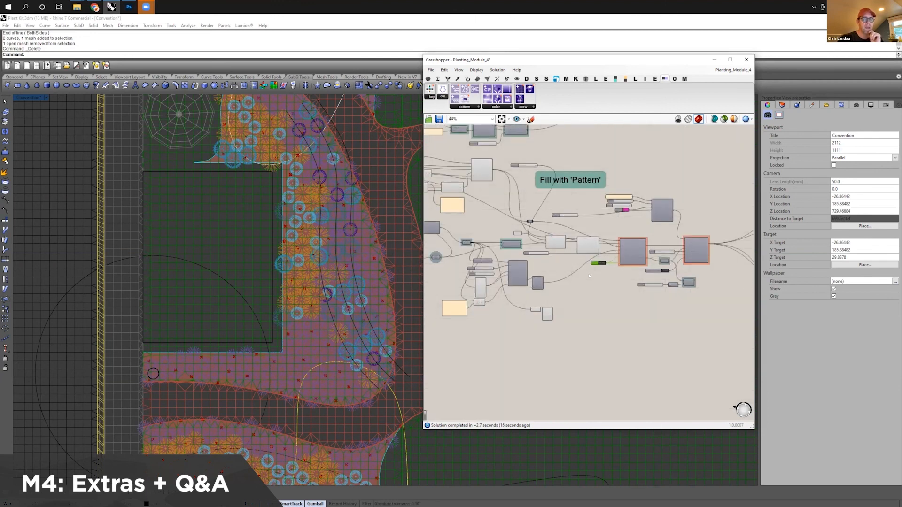